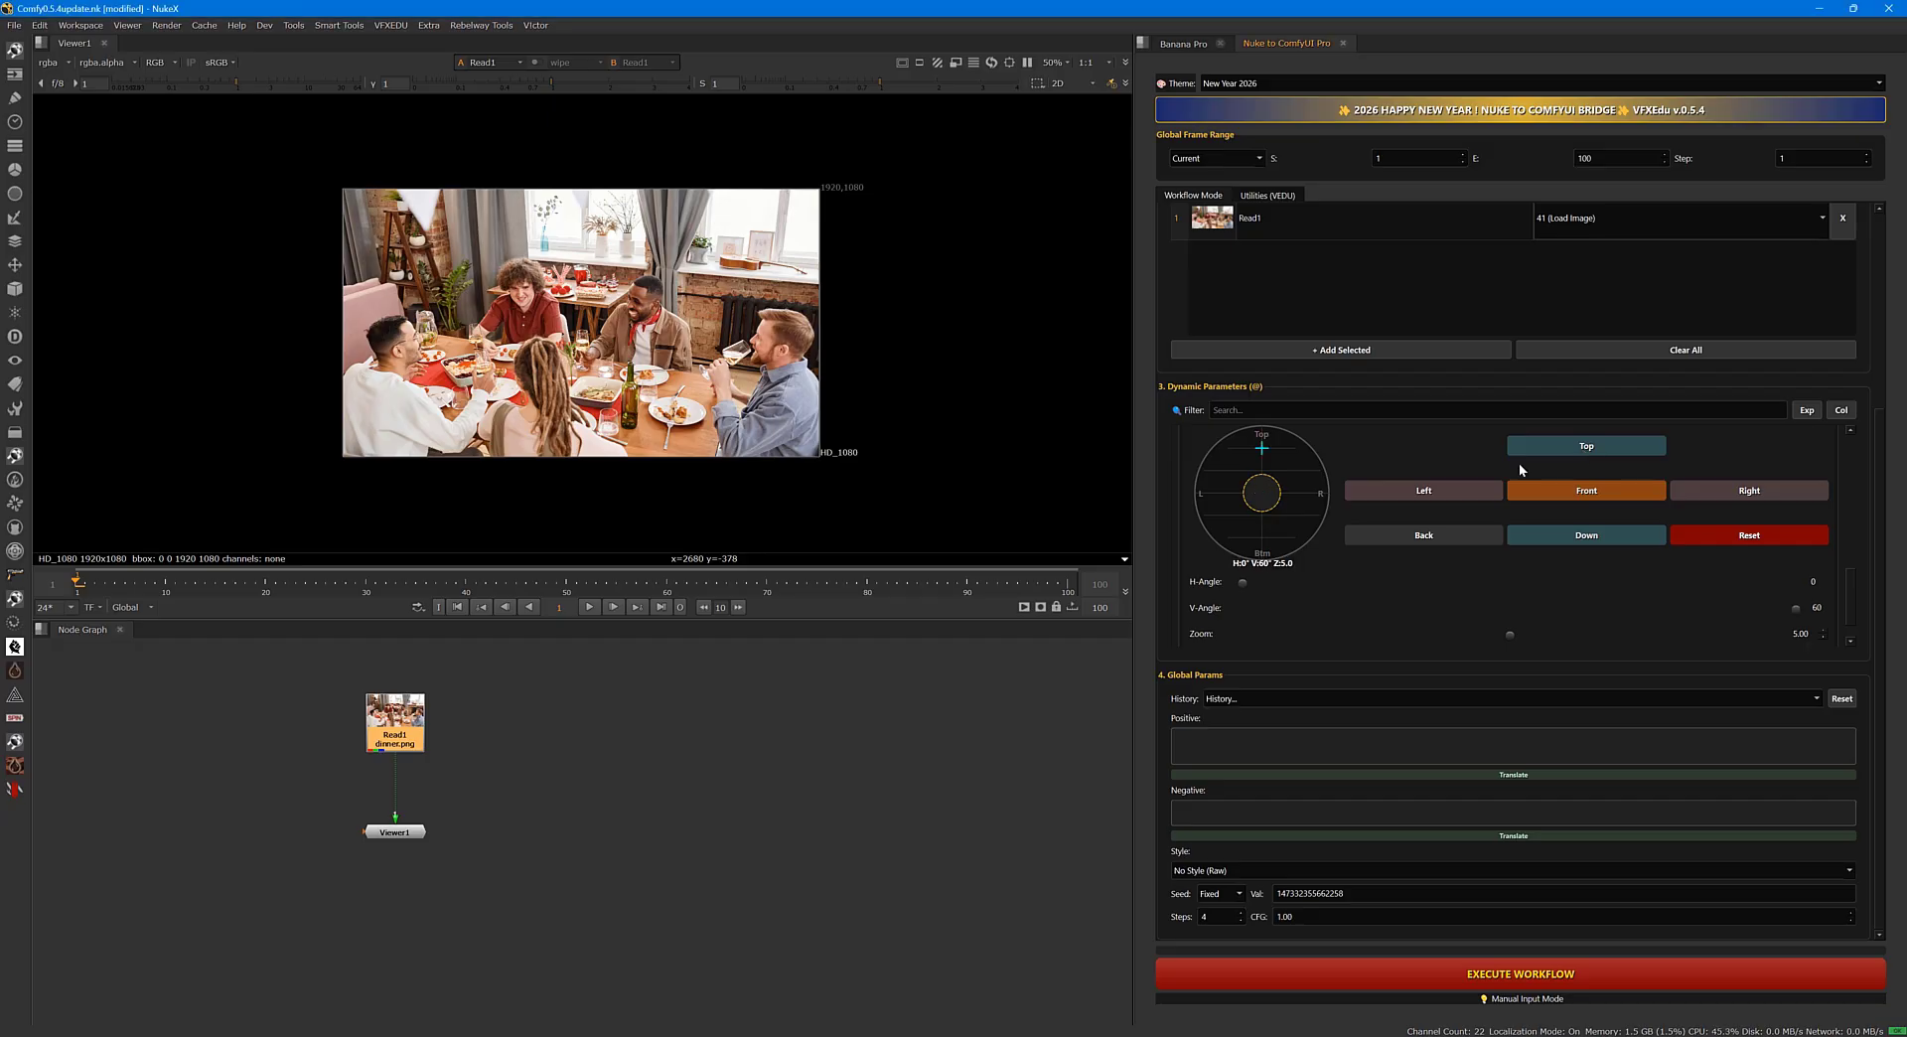
Generate the top view of the dinner image, and another view with H-Angle 100 and V-Angle 32.
{"action": "left_click", "coordinate": [1509, 973]}
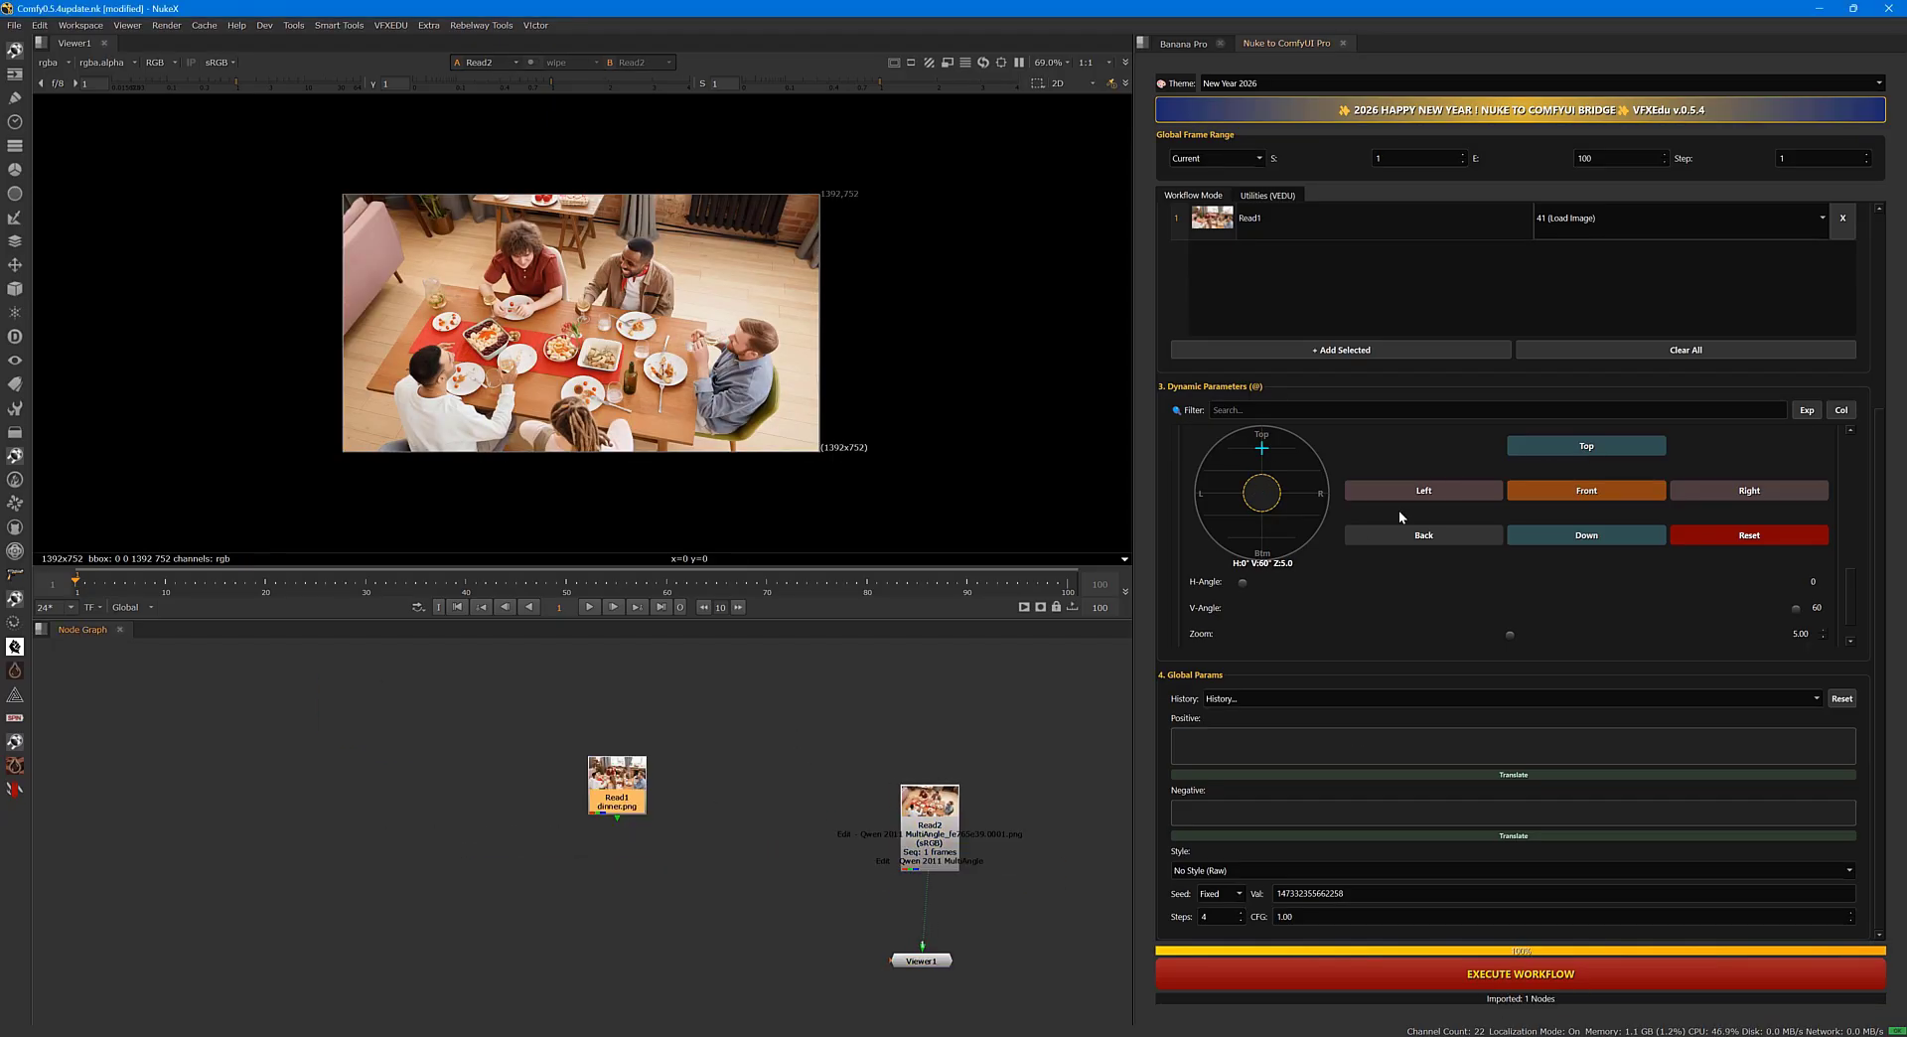
{"action": "left_click", "coordinate": [1292, 464]}
{"action": "left_click_drag", "start_coordinate": [1292, 464], "coordinate": [1299, 469]}
{"action": "left_click", "coordinate": [1354, 971]}
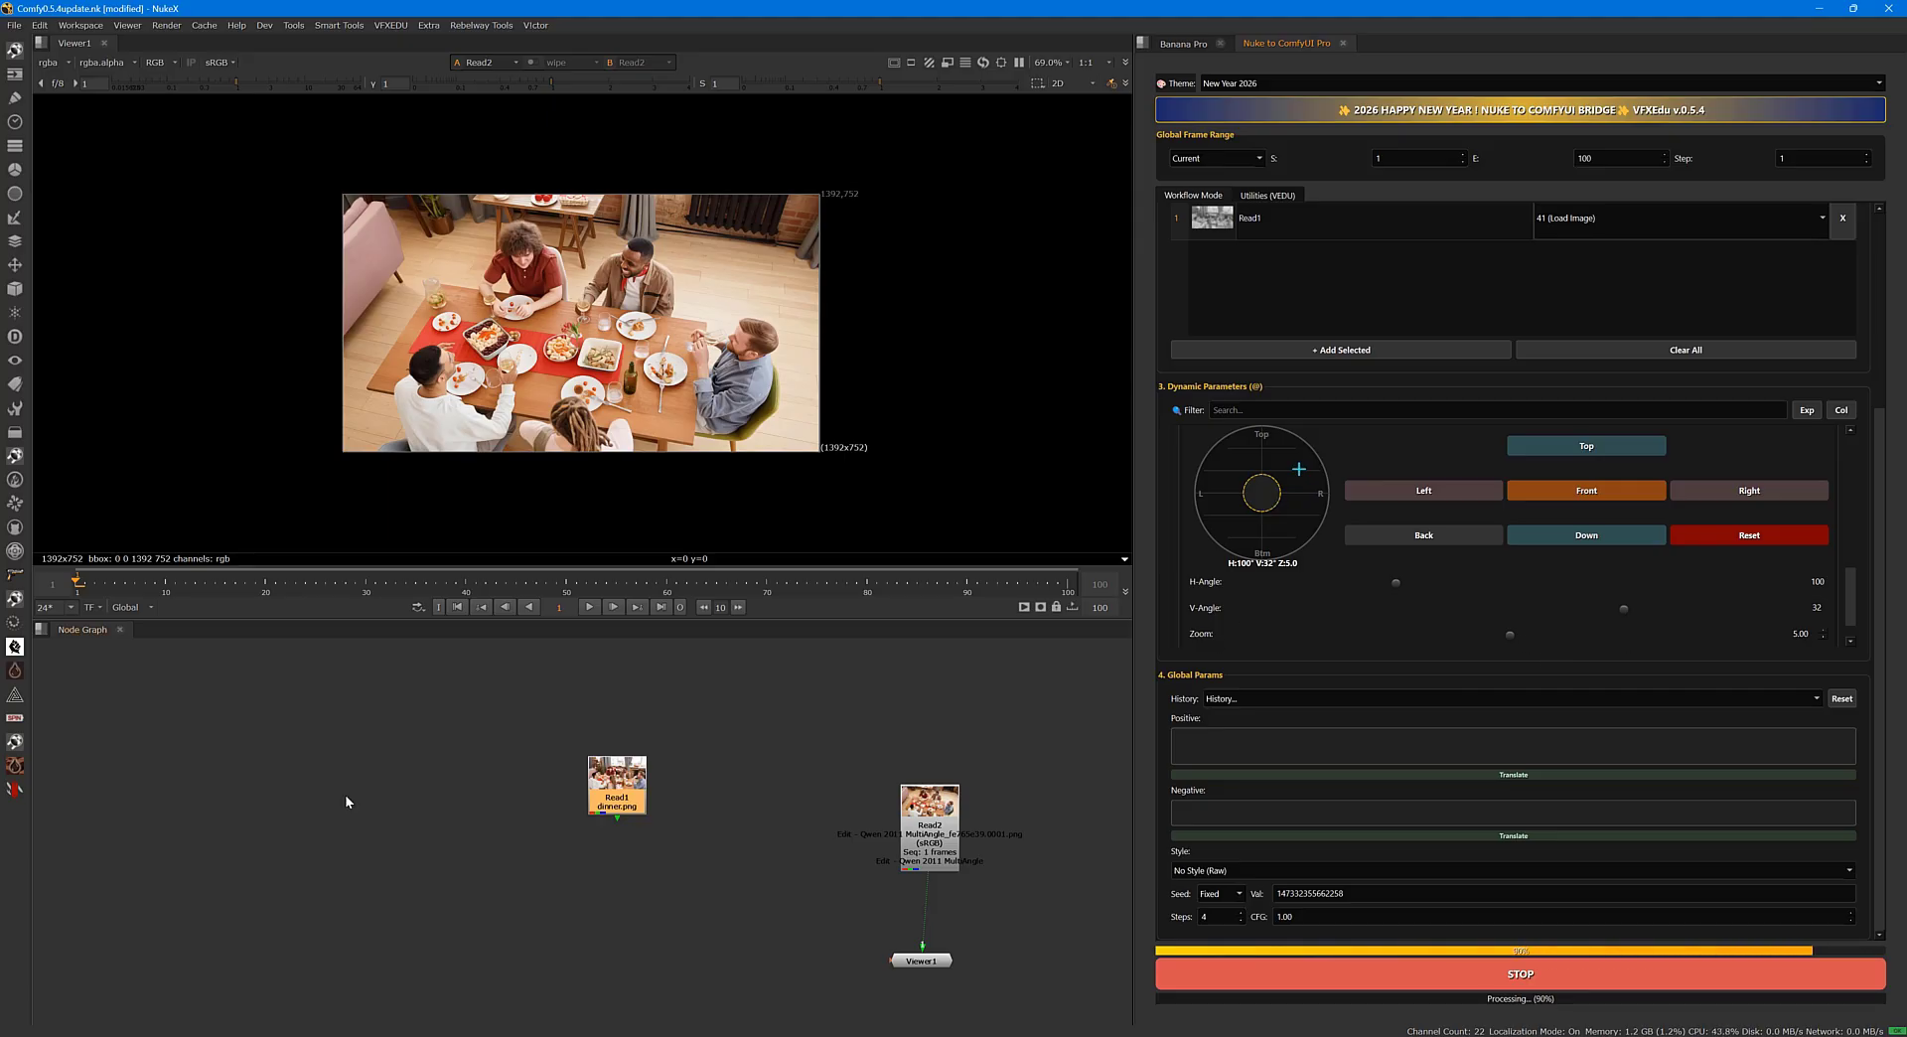
Aim the camera angle control from the left side, increase the Zoom, and execute the workflow.
{"action": "left_click_drag", "start_coordinate": [1300, 469], "coordinate": [1212, 489]}
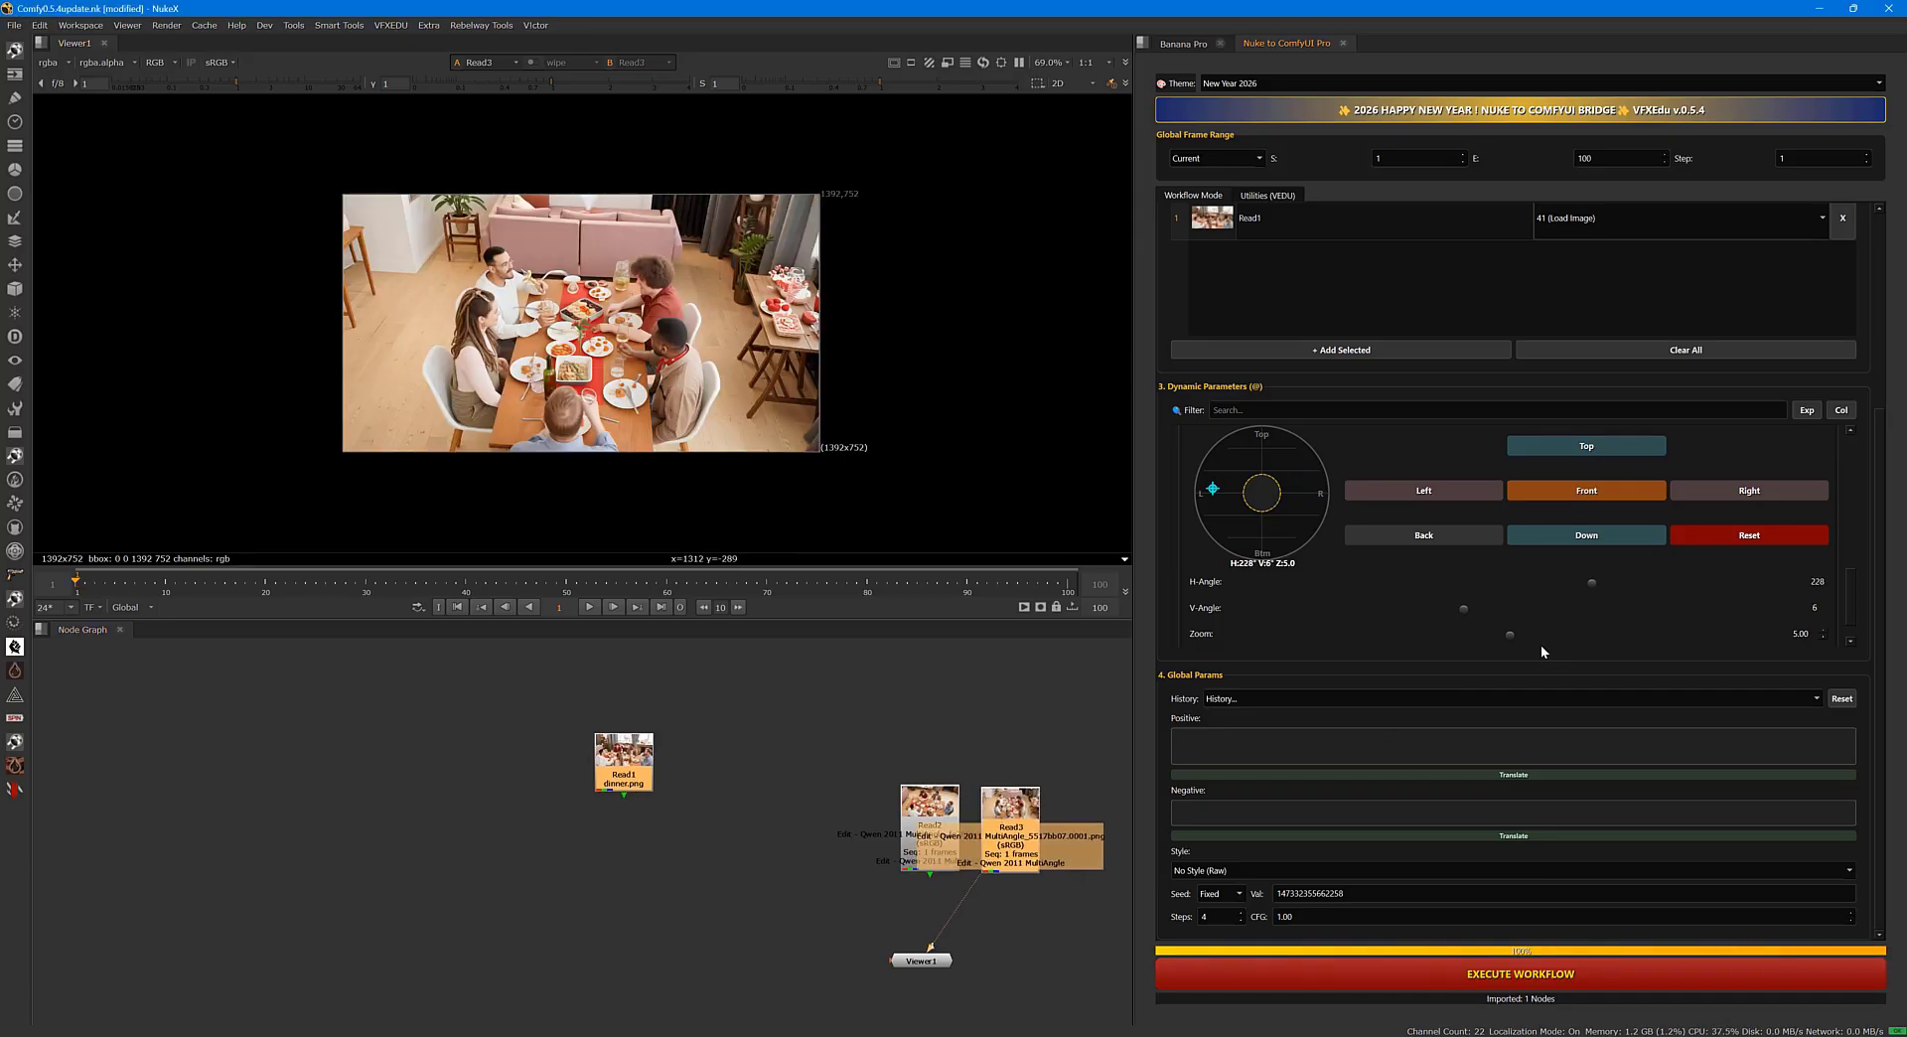
{"action": "left_click_drag", "start_coordinate": [1510, 634], "coordinate": [1645, 632]}
{"action": "left_click", "coordinate": [1520, 973]}
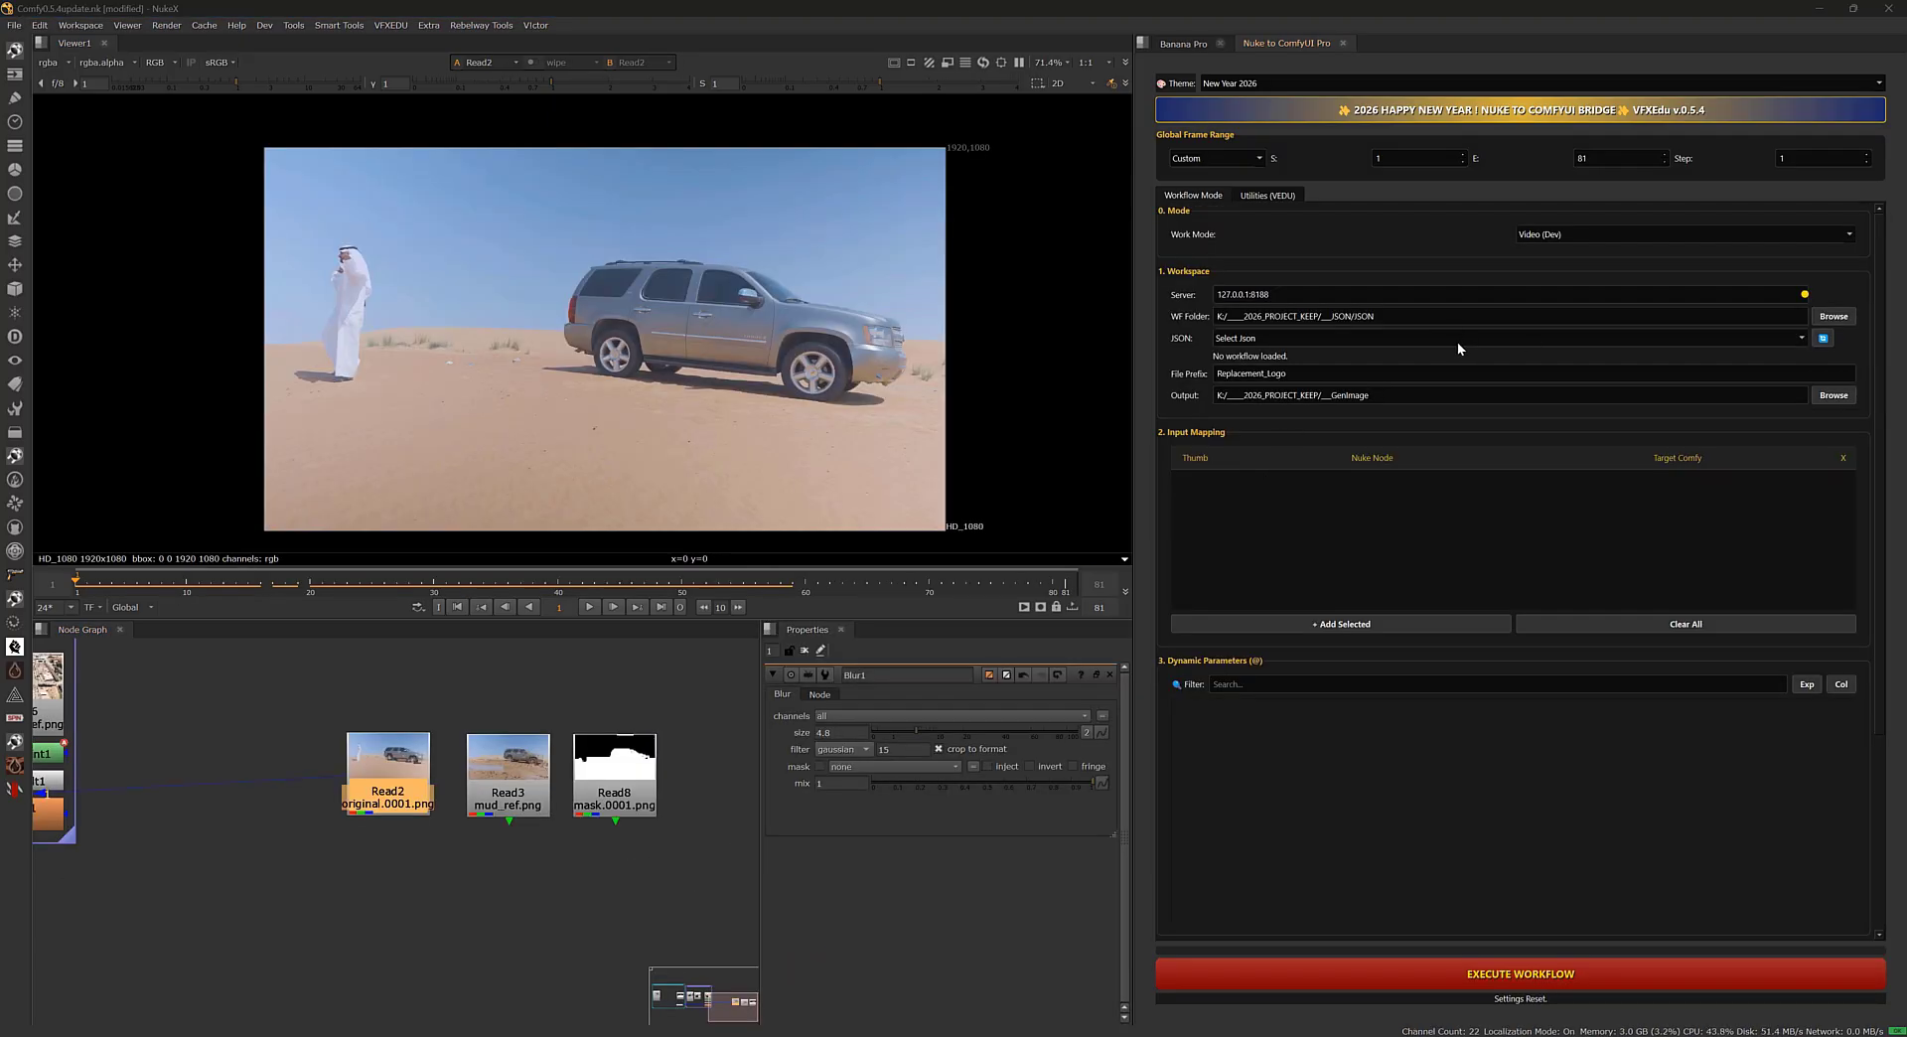
Load the Rep - AniMask-Replacement.json workflow and map Read2 to 169 (SOURCE (Path)).
{"action": "left_click", "coordinate": [1457, 339]}
{"action": "left_click", "coordinate": [1338, 428]}
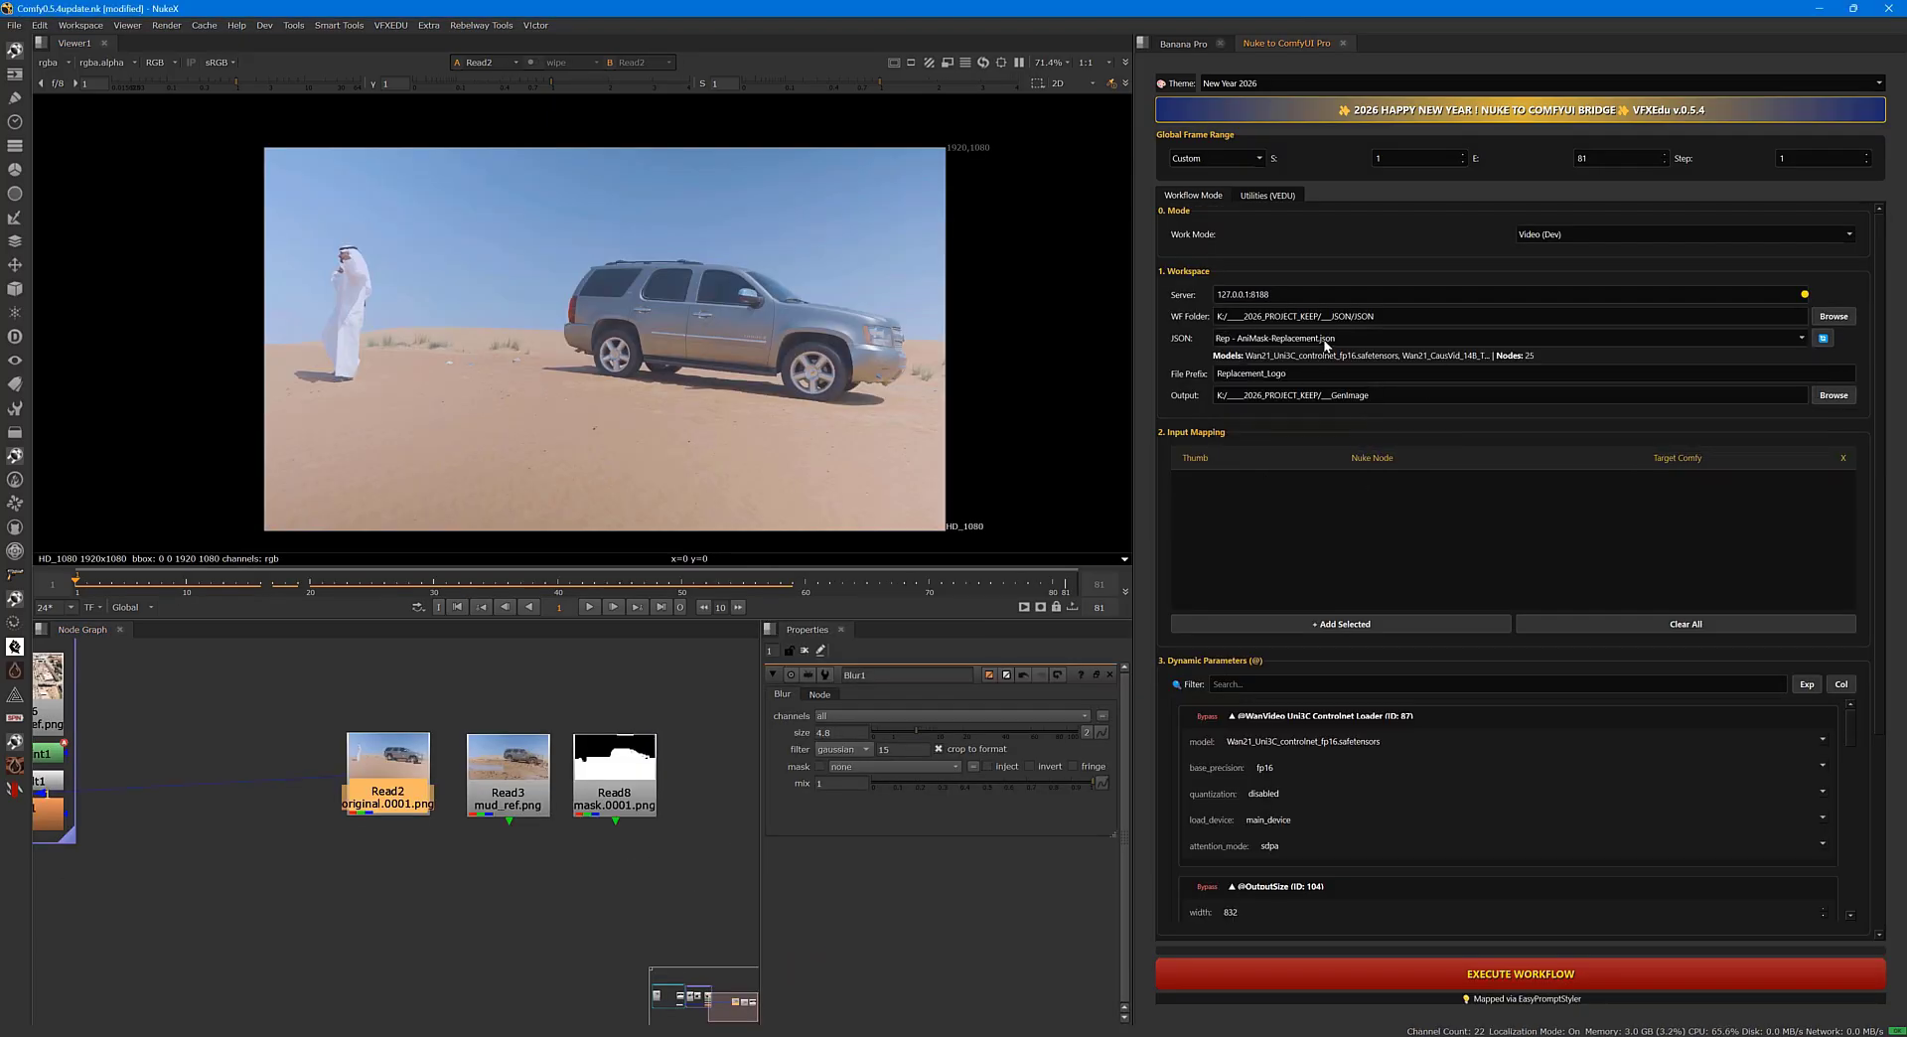
{"action": "left_click", "coordinate": [1341, 624]}
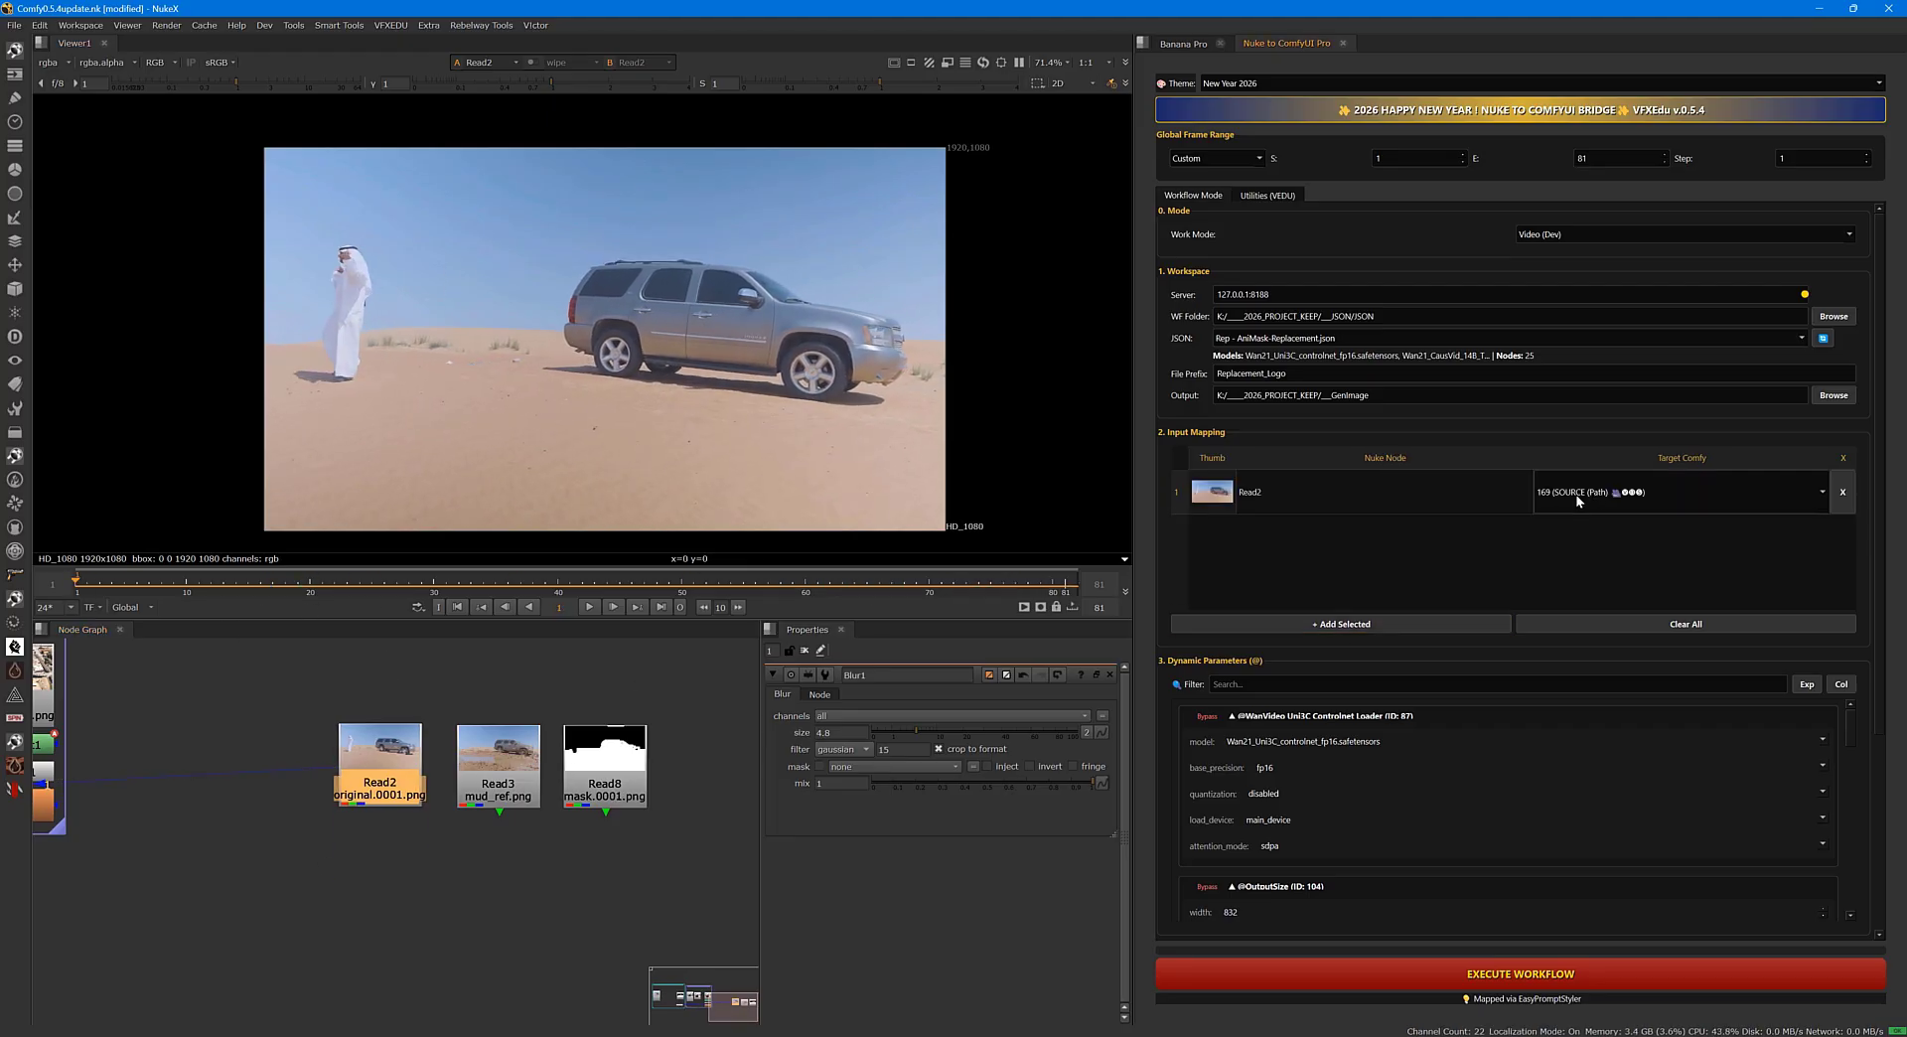
{"action": "left_click", "coordinate": [1678, 491]}
{"action": "left_click", "coordinate": [1603, 548]}
{"action": "left_click", "coordinate": [1842, 536]}
Add the Read3 mud reference to the input mapping and target it to 170 (REFERENCE).
{"action": "left_click", "coordinate": [498, 789]}
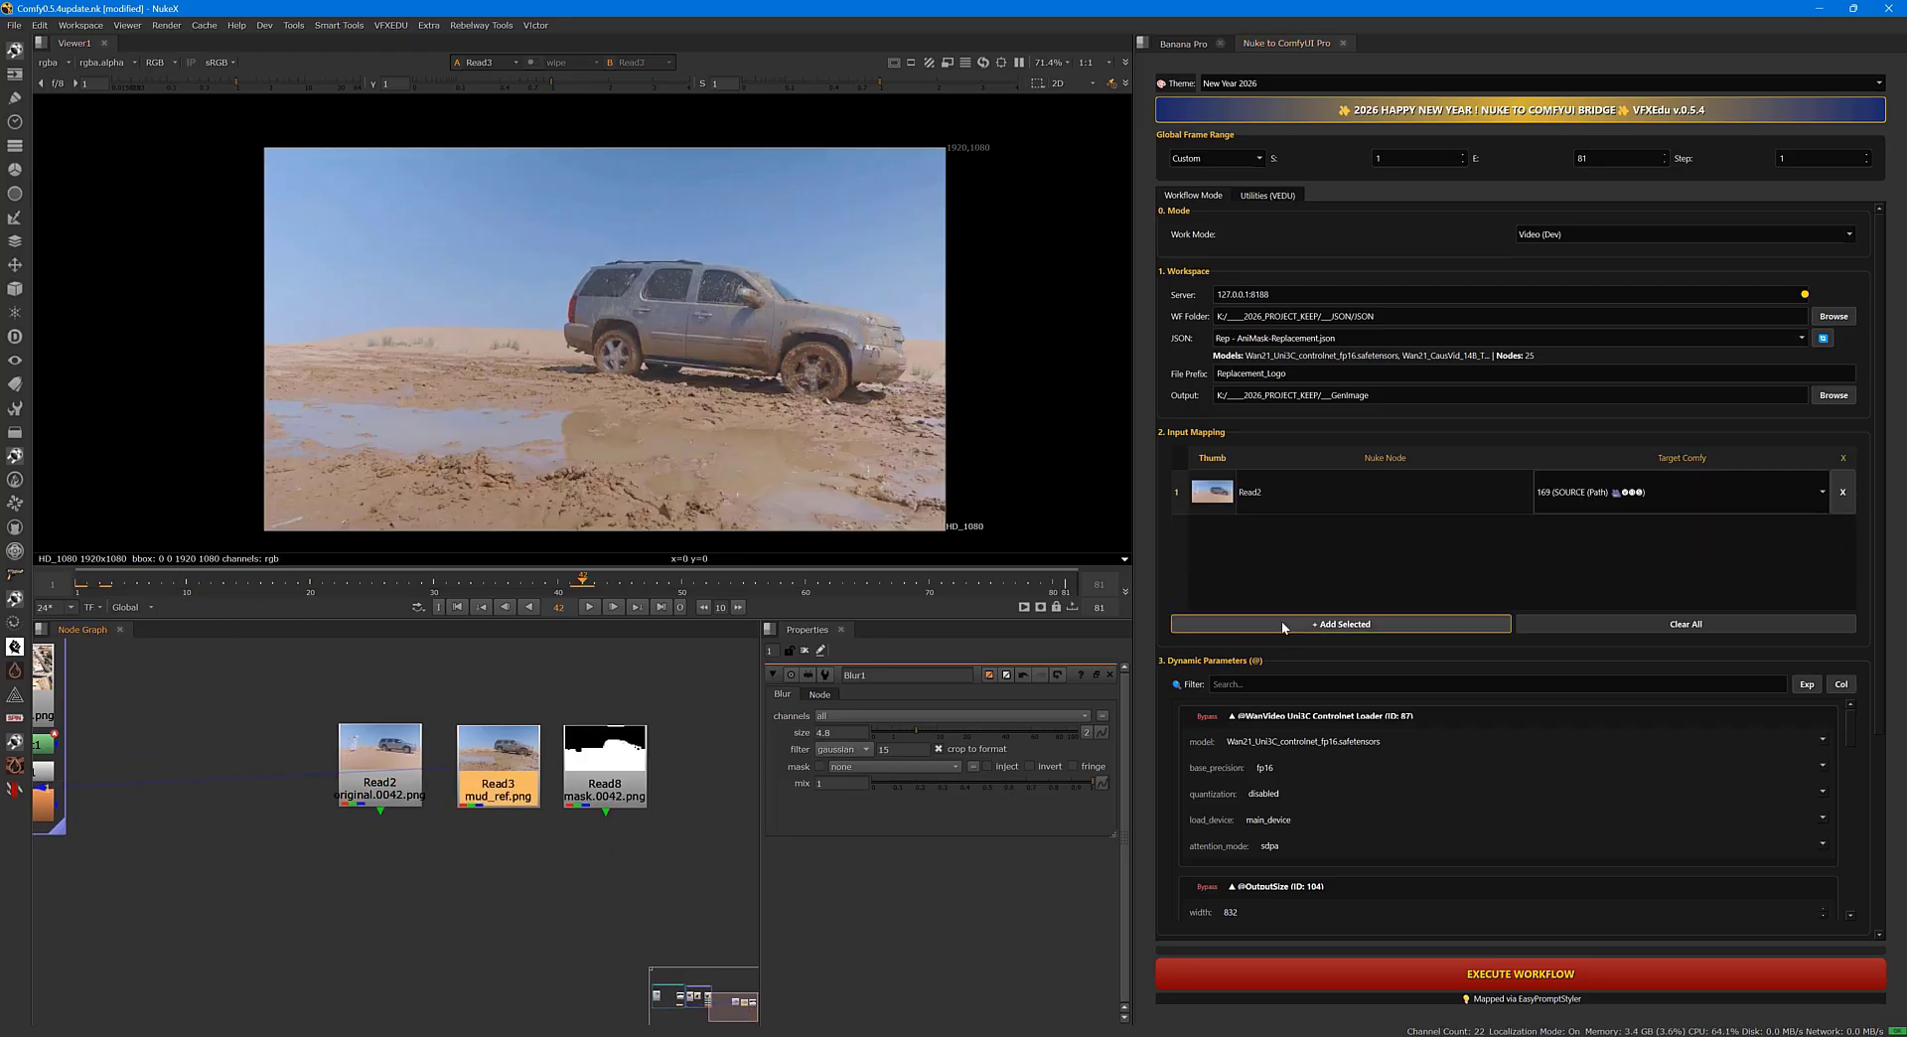
{"action": "left_click", "coordinate": [1287, 626]}
{"action": "left_click", "coordinate": [1678, 537]}
{"action": "left_click", "coordinate": [1603, 545]}
Play back the Read8 mask sequence and attach a RotoPaint node to it.
{"action": "left_click", "coordinate": [605, 789]}
{"action": "left_click", "coordinate": [591, 607]}
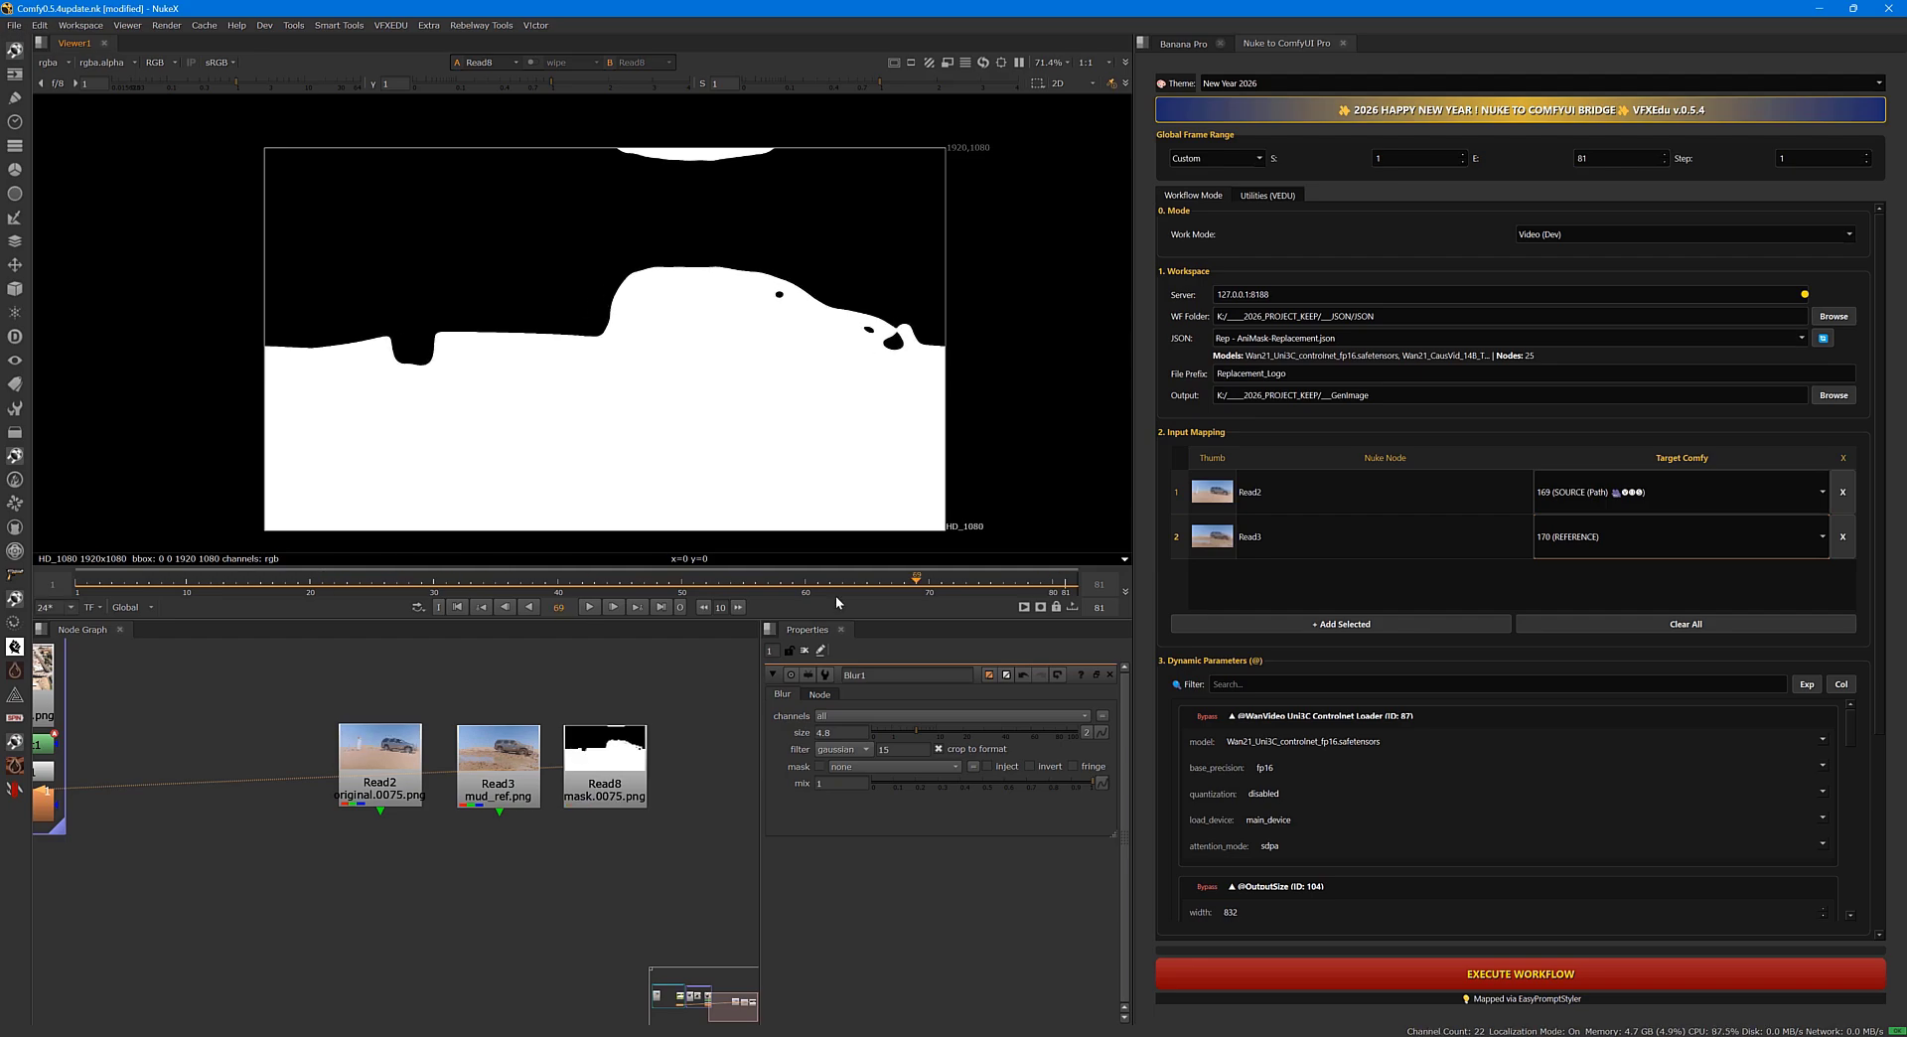
{"action": "left_click", "coordinate": [591, 608]}
{"action": "left_click", "coordinate": [624, 776]}
{"action": "key", "text": "p"}
Cover the white patch at the upper edge of the mask with a black four-point Bezier shape and check it across the frames.
{"action": "left_click", "coordinate": [901, 748]}
{"action": "left_click", "coordinate": [1072, 779]}
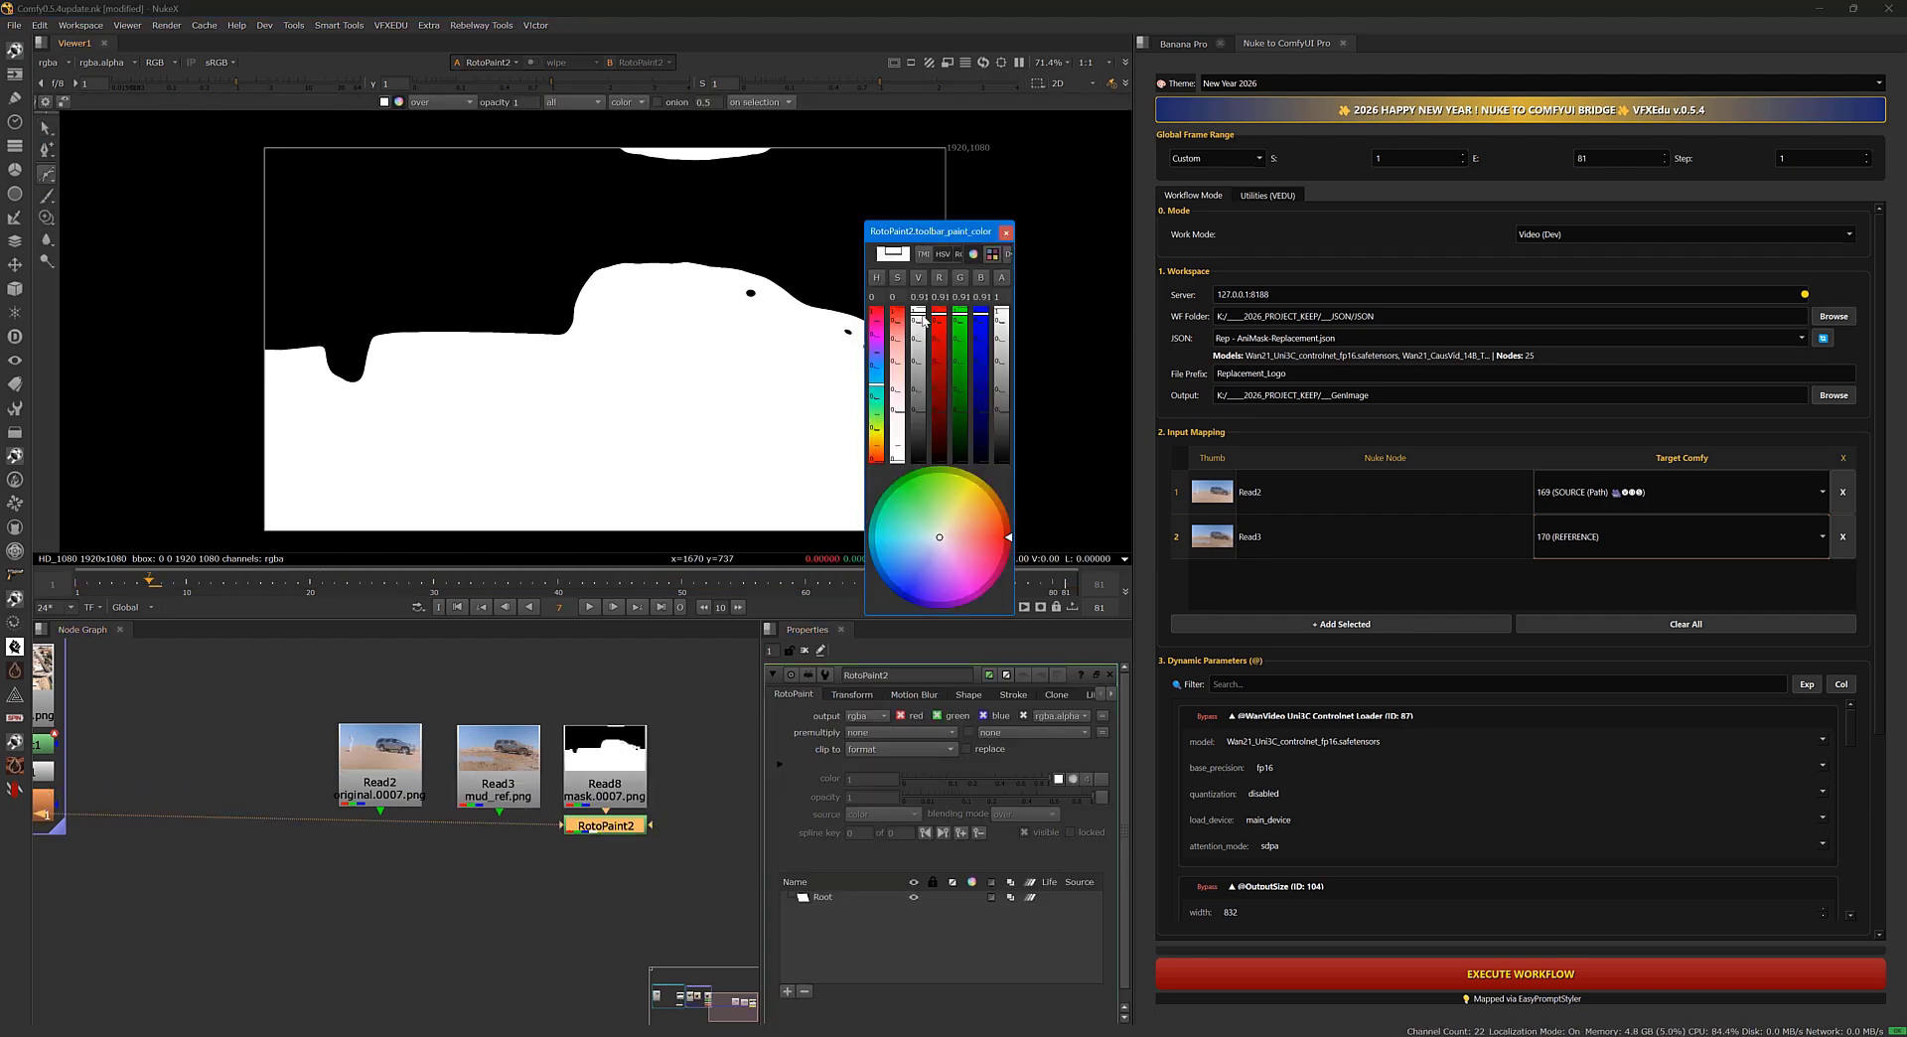
{"action": "left_click", "coordinate": [582, 129]}
{"action": "left_click", "coordinate": [566, 187]}
{"action": "left_click", "coordinate": [771, 203]}
{"action": "left_click", "coordinate": [817, 131]}
{"action": "left_click_drag", "start_coordinate": [537, 593], "coordinate": [717, 595]}
Add RotoPaint2 to the input mapping as 171 (MASK (Path)) and review the workflow's dynamic and global parameters.
{"action": "left_click", "coordinate": [1341, 624]}
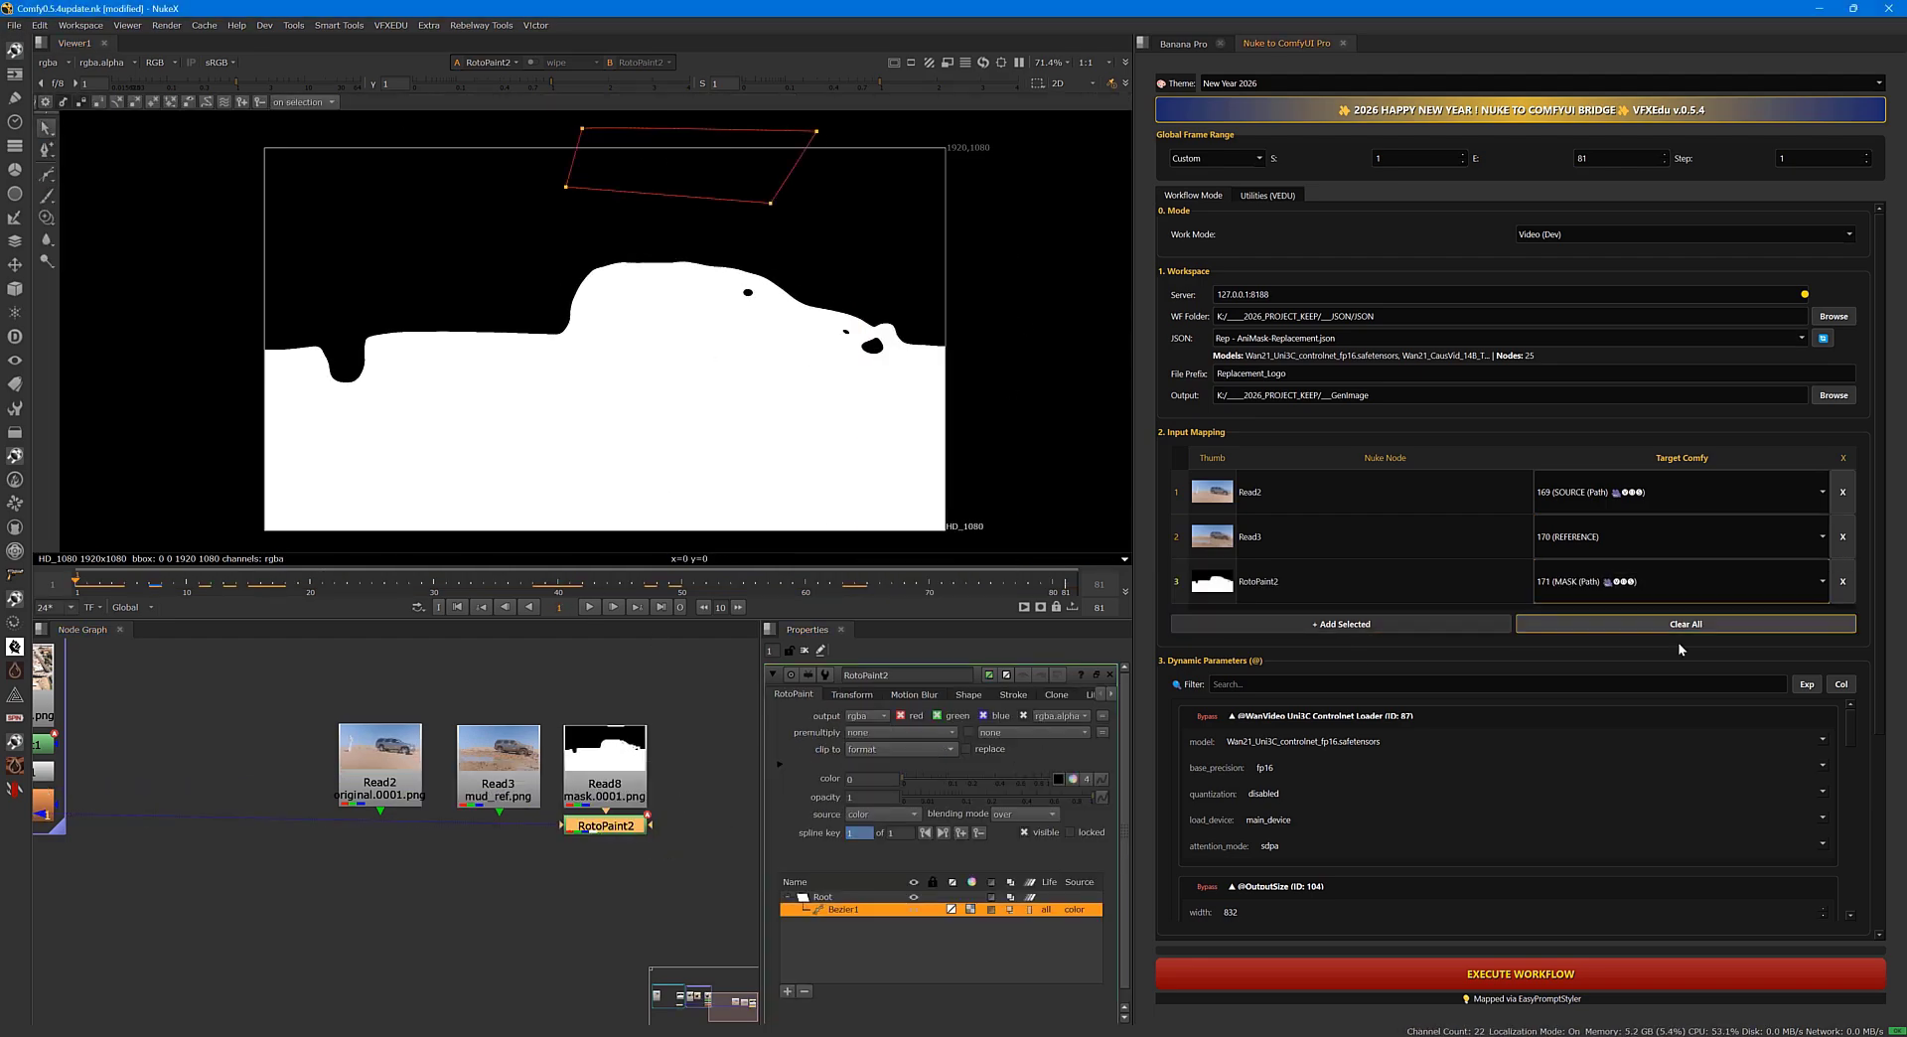
{"action": "left_click_drag", "start_coordinate": [1878, 561], "coordinate": [1878, 639]}
{"action": "left_click_drag", "start_coordinate": [1850, 618], "coordinate": [1850, 653]}
{"action": "mouse_move", "coordinate": [1240, 621]}
{"action": "left_mouse_down"}
{"action": "mouse_move", "coordinate": [1217, 625]}
{"action": "mouse_move", "coordinate": [1220, 649]}
{"action": "left_mouse_up"}
{"action": "mouse_move", "coordinate": [1850, 651]}
{"action": "left_mouse_down"}
{"action": "mouse_move", "coordinate": [1836, 745]}
{"action": "mouse_move", "coordinate": [1847, 650]}
{"action": "left_mouse_up"}
{"action": "left_click_drag", "start_coordinate": [1240, 617], "coordinate": [1213, 625]}
{"action": "scroll", "coordinate": [1201, 695], "scroll_direction": "down", "scroll_amount": 6}
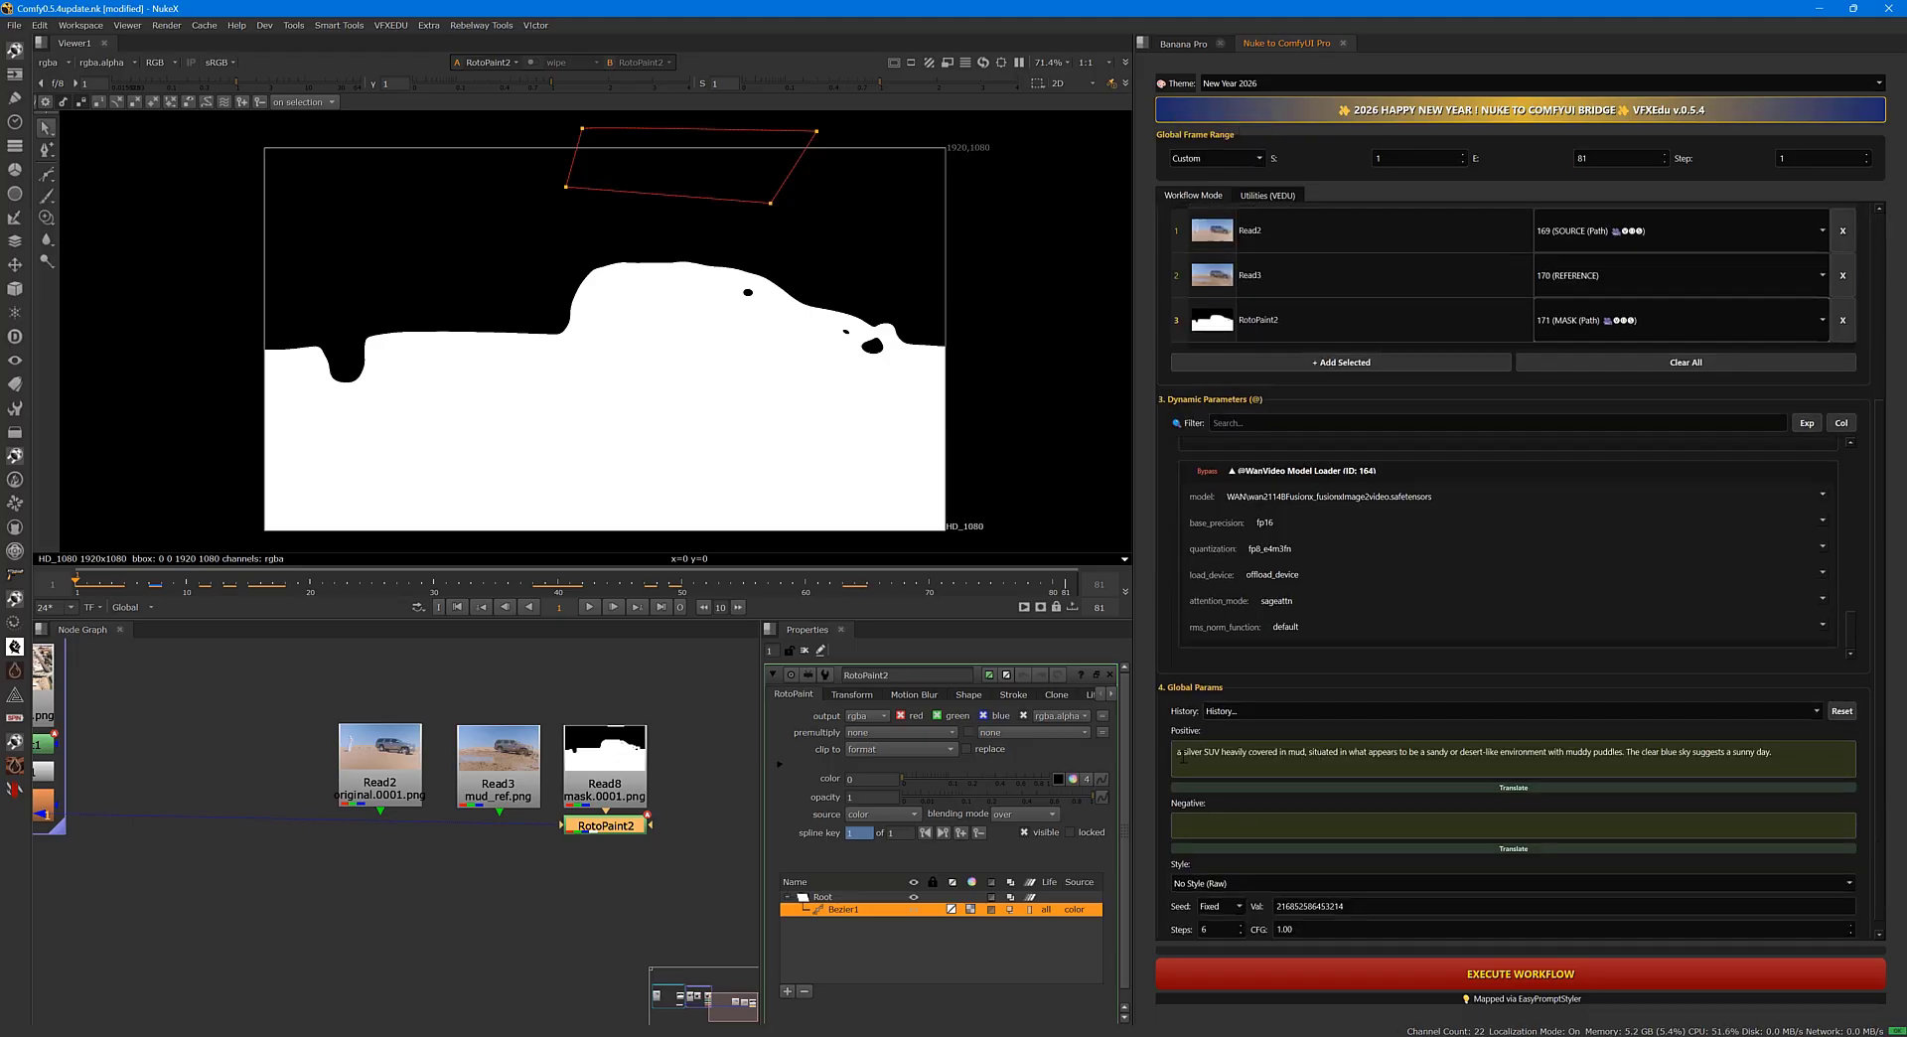
Set the file prefix to Ani_Mask_ground and execute the video replacement workflow.
{"action": "scroll", "coordinate": [1789, 757], "scroll_direction": "up", "scroll_amount": 5}
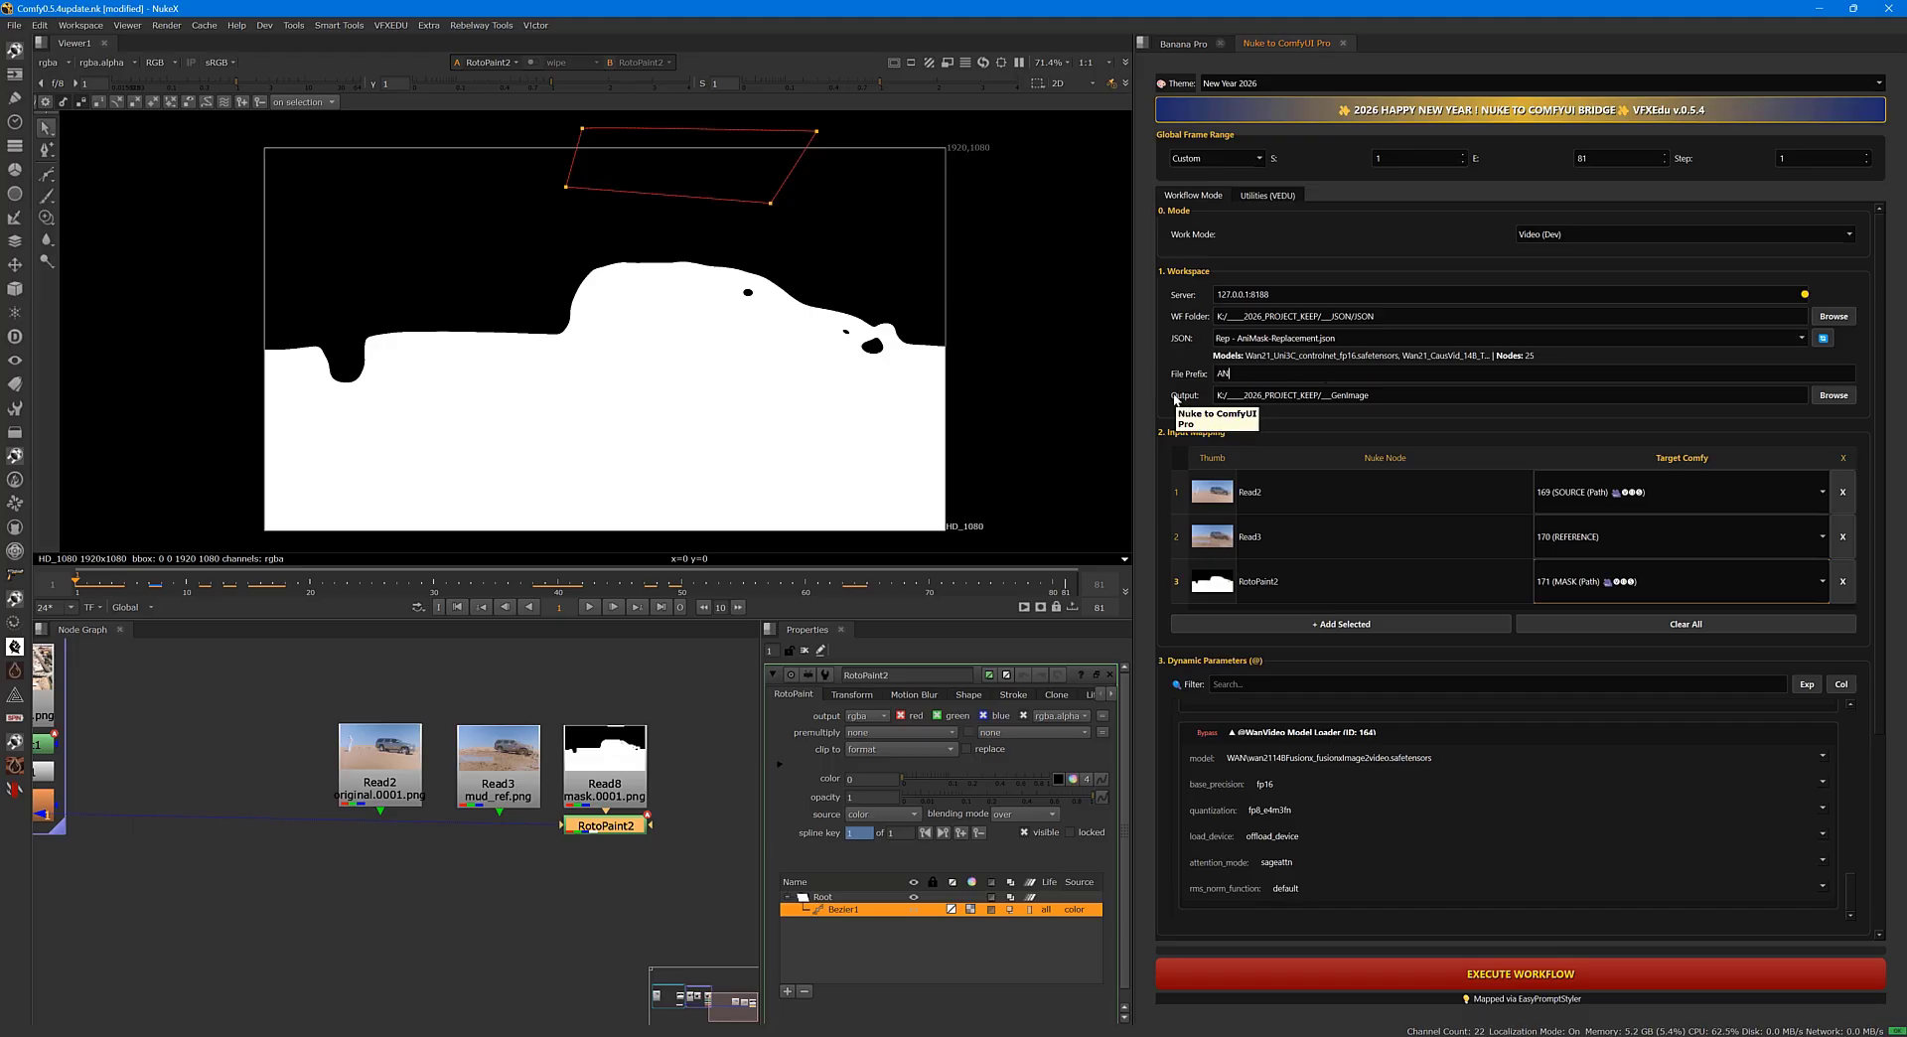
{"action": "scroll", "coordinate": [1390, 695], "scroll_direction": "down", "scroll_amount": 5}
{"action": "left_click", "coordinate": [1509, 975]}
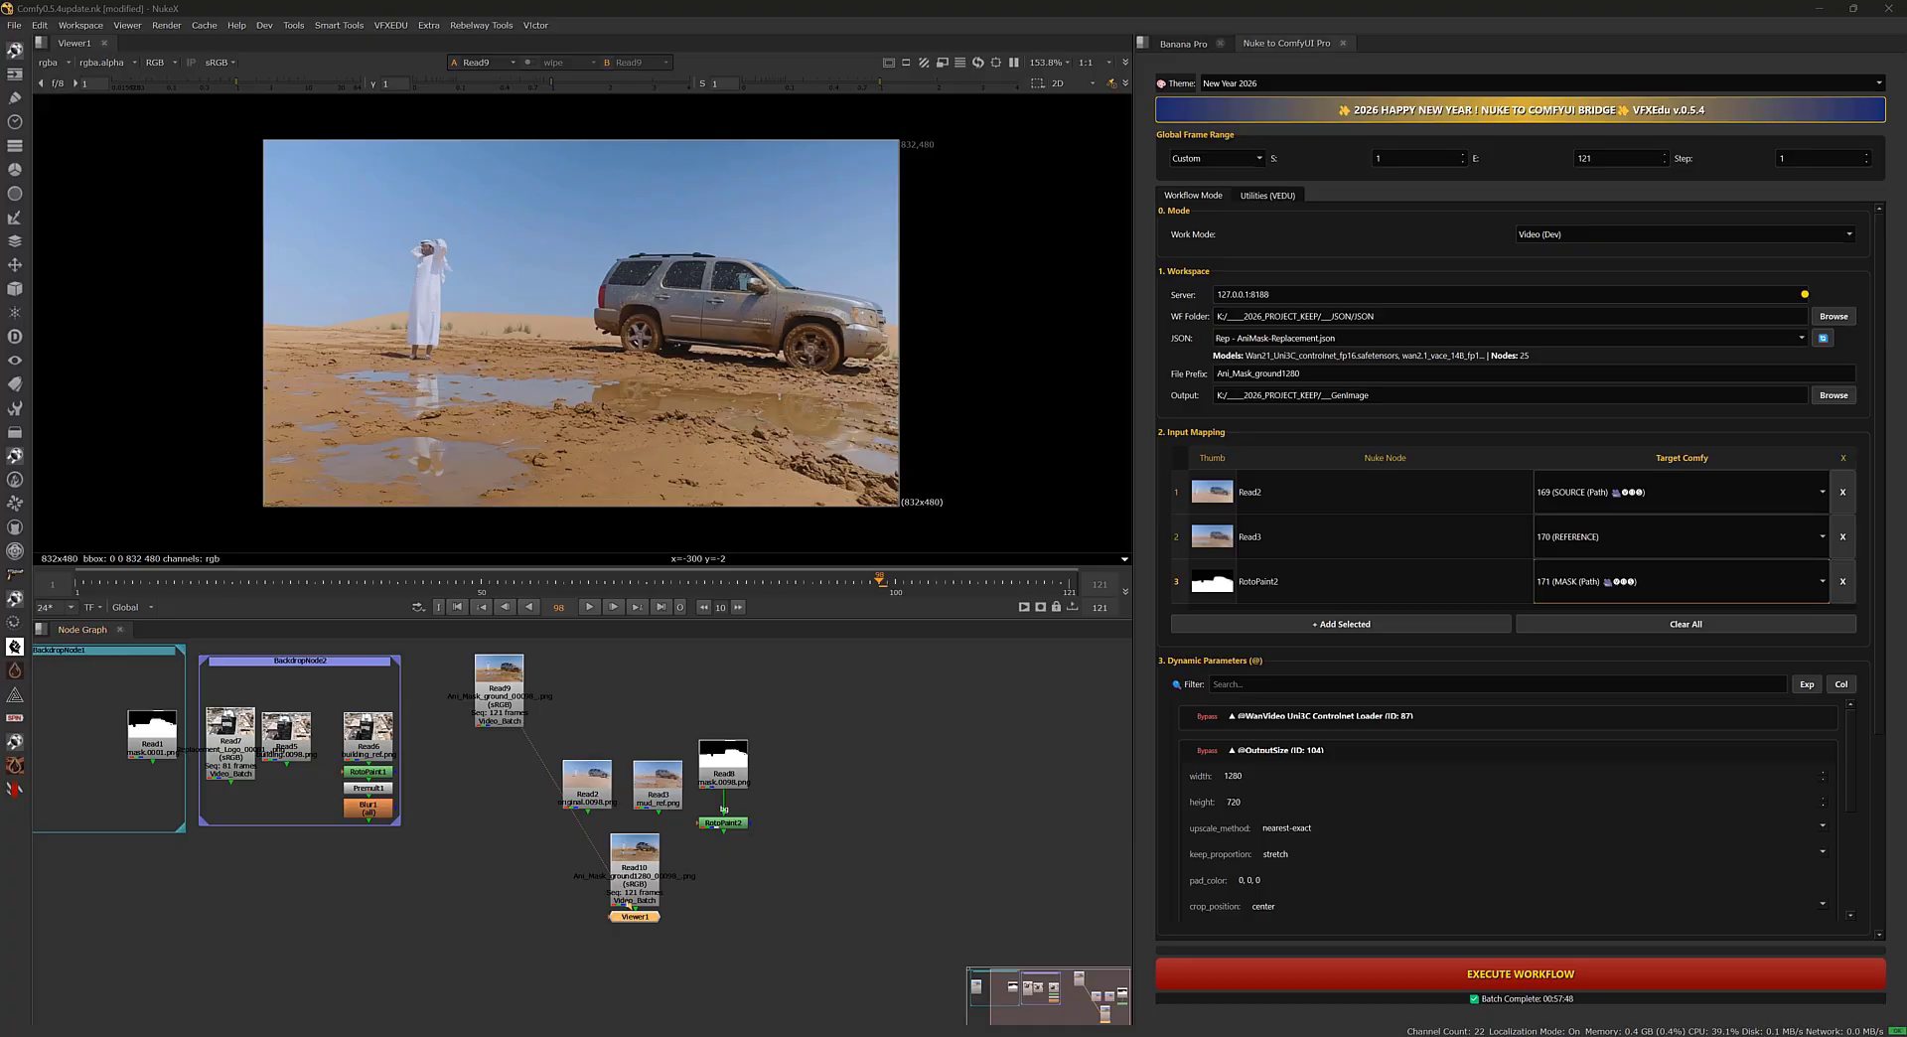
Compare the generated muddy-ground sequences Read9 and Read10 in the viewer.
{"action": "middle_click_drag", "start_coordinate": [581, 348], "coordinate": [628, 350]}
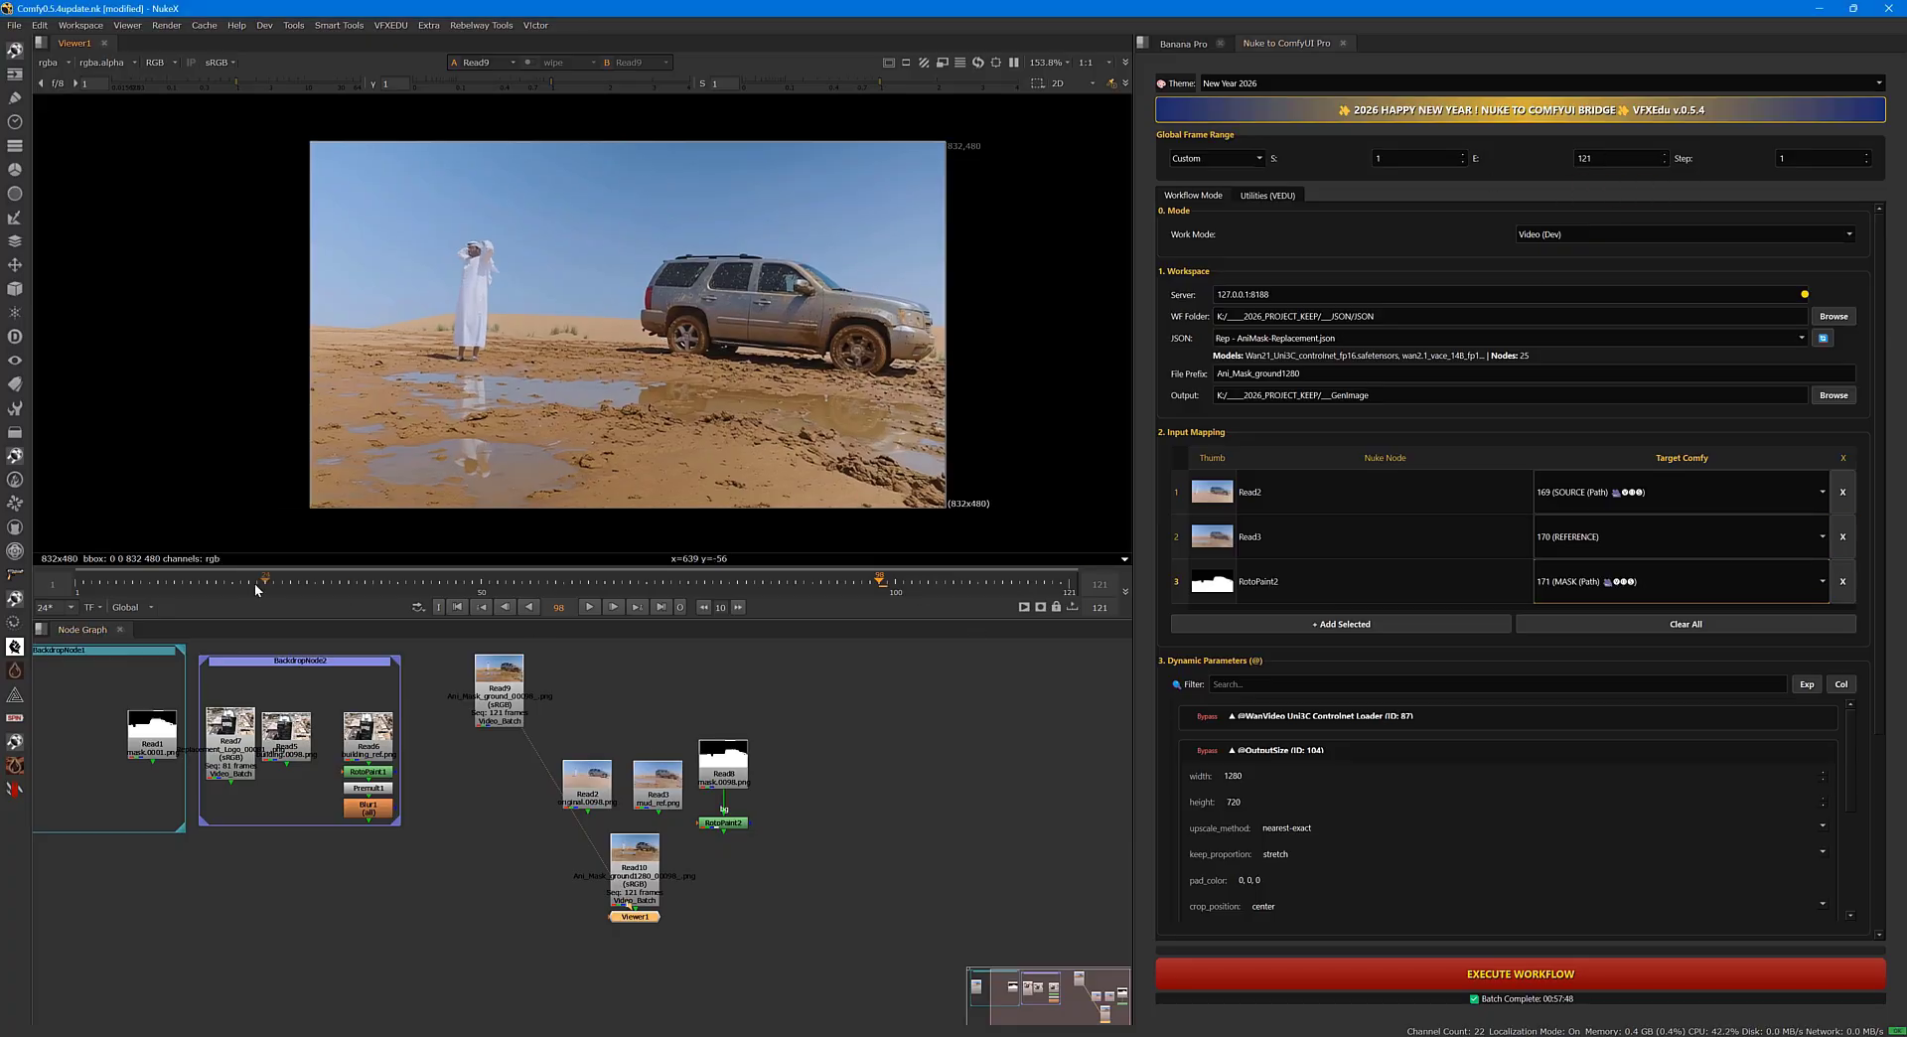
{"action": "double_click", "coordinate": [499, 690]}
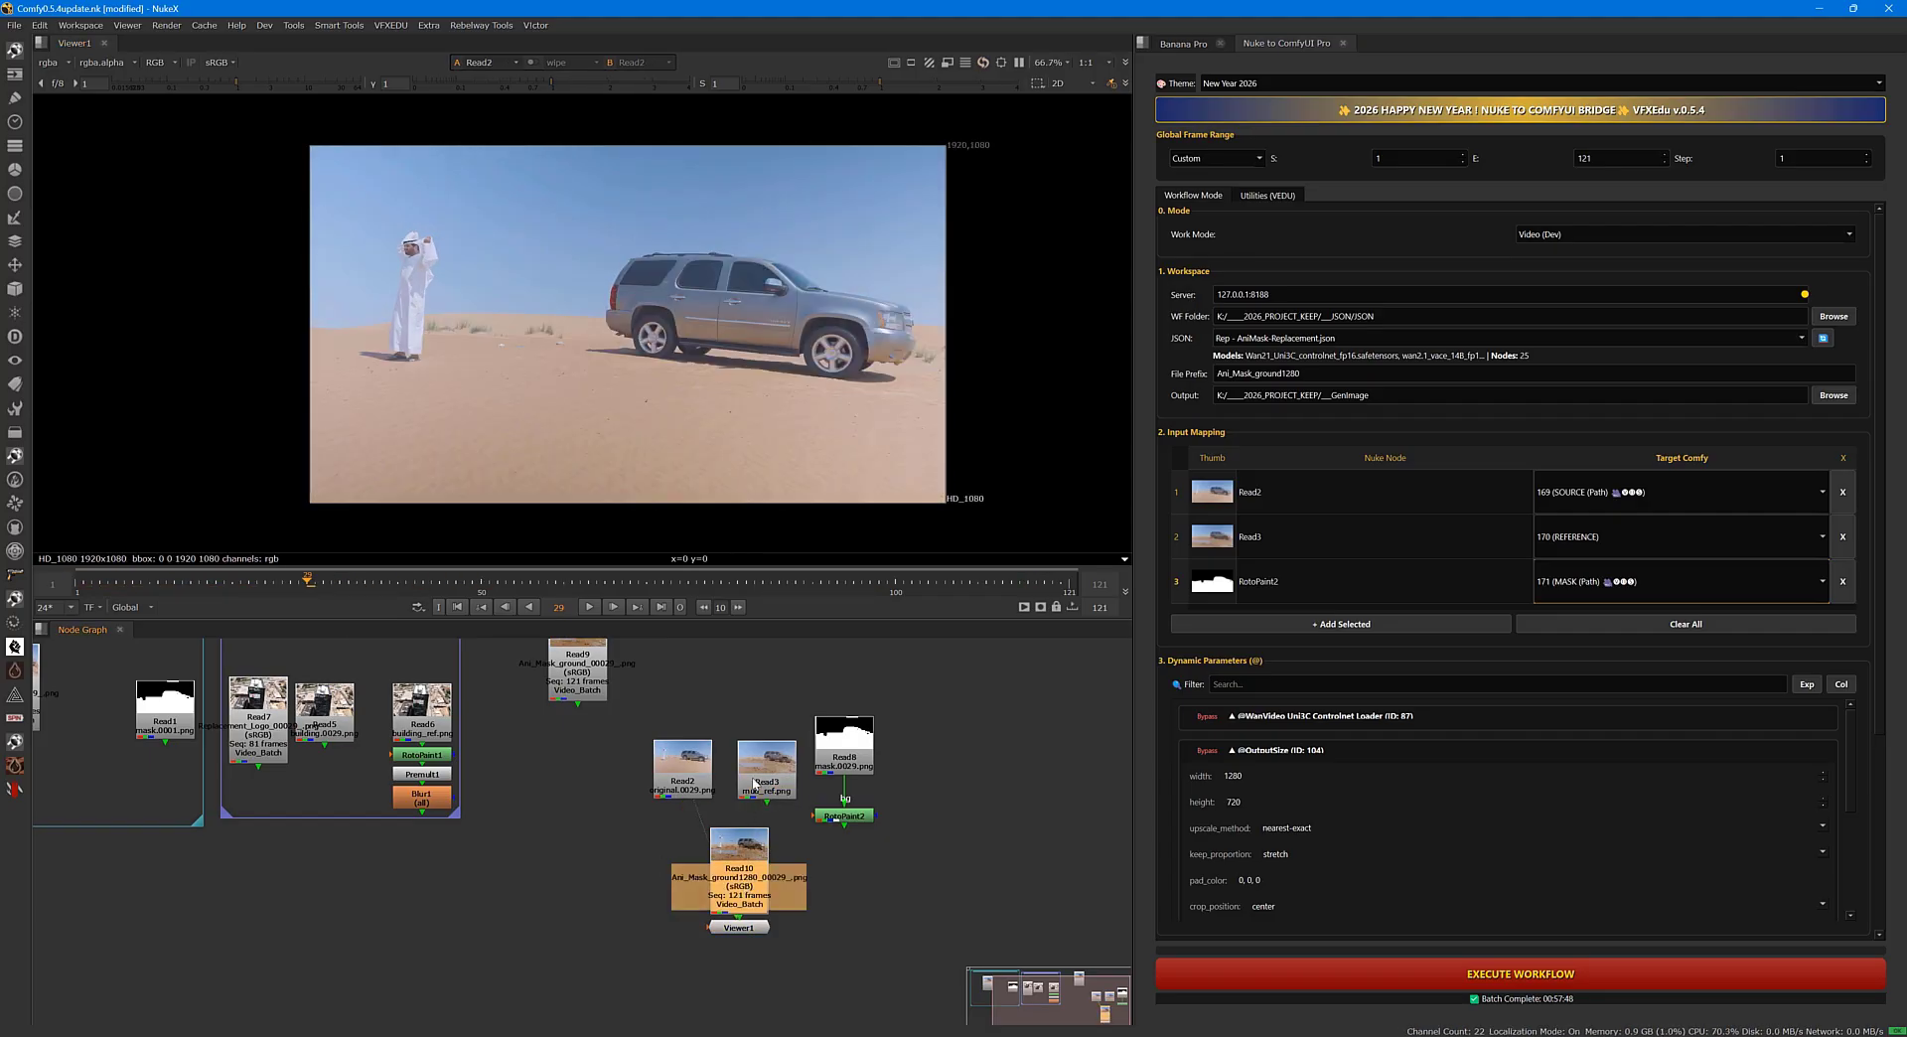
{"action": "key", "text": "1"}
{"action": "scroll", "coordinate": [831, 470], "scroll_direction": "up", "scroll_amount": 3}
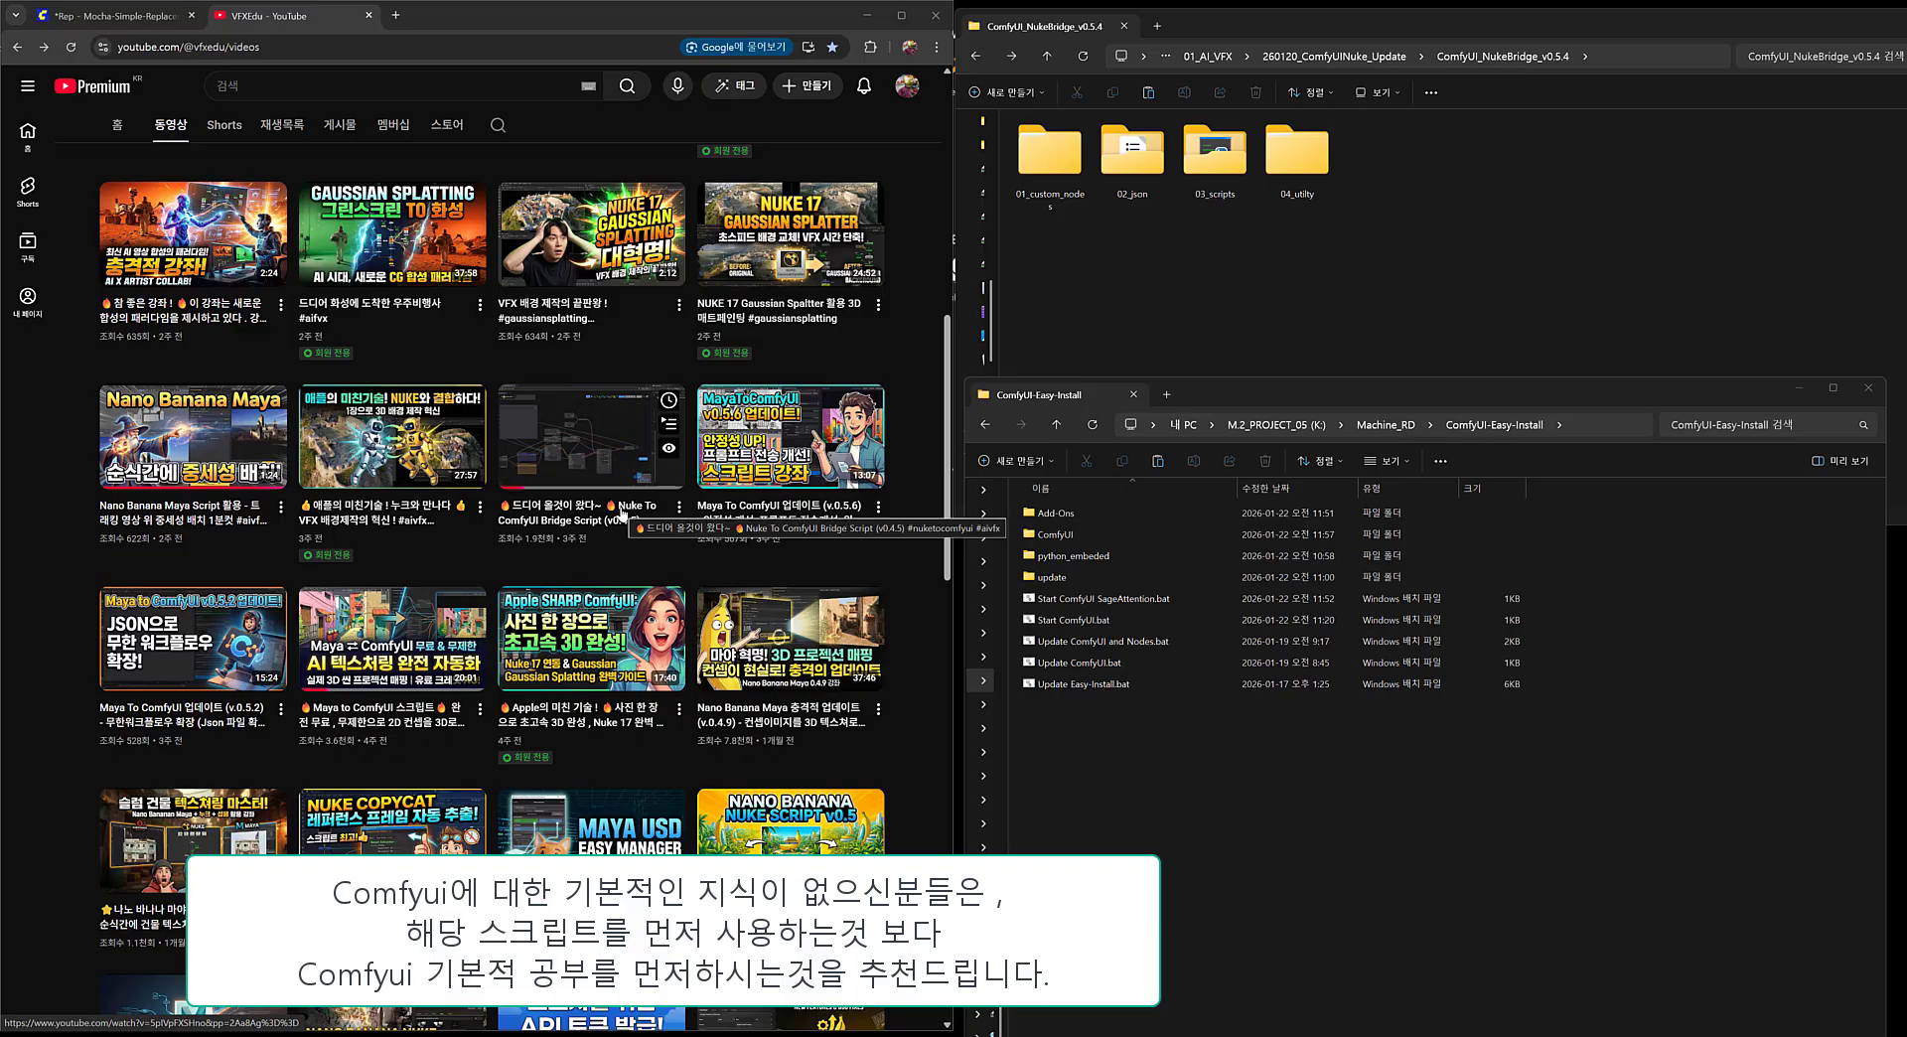
Switch to File Explorer and open Start ComfyUI.bat from the ComfyUI-Easy-Install folder for editing in Notepad.
{"action": "left_click", "coordinate": [1164, 781]}
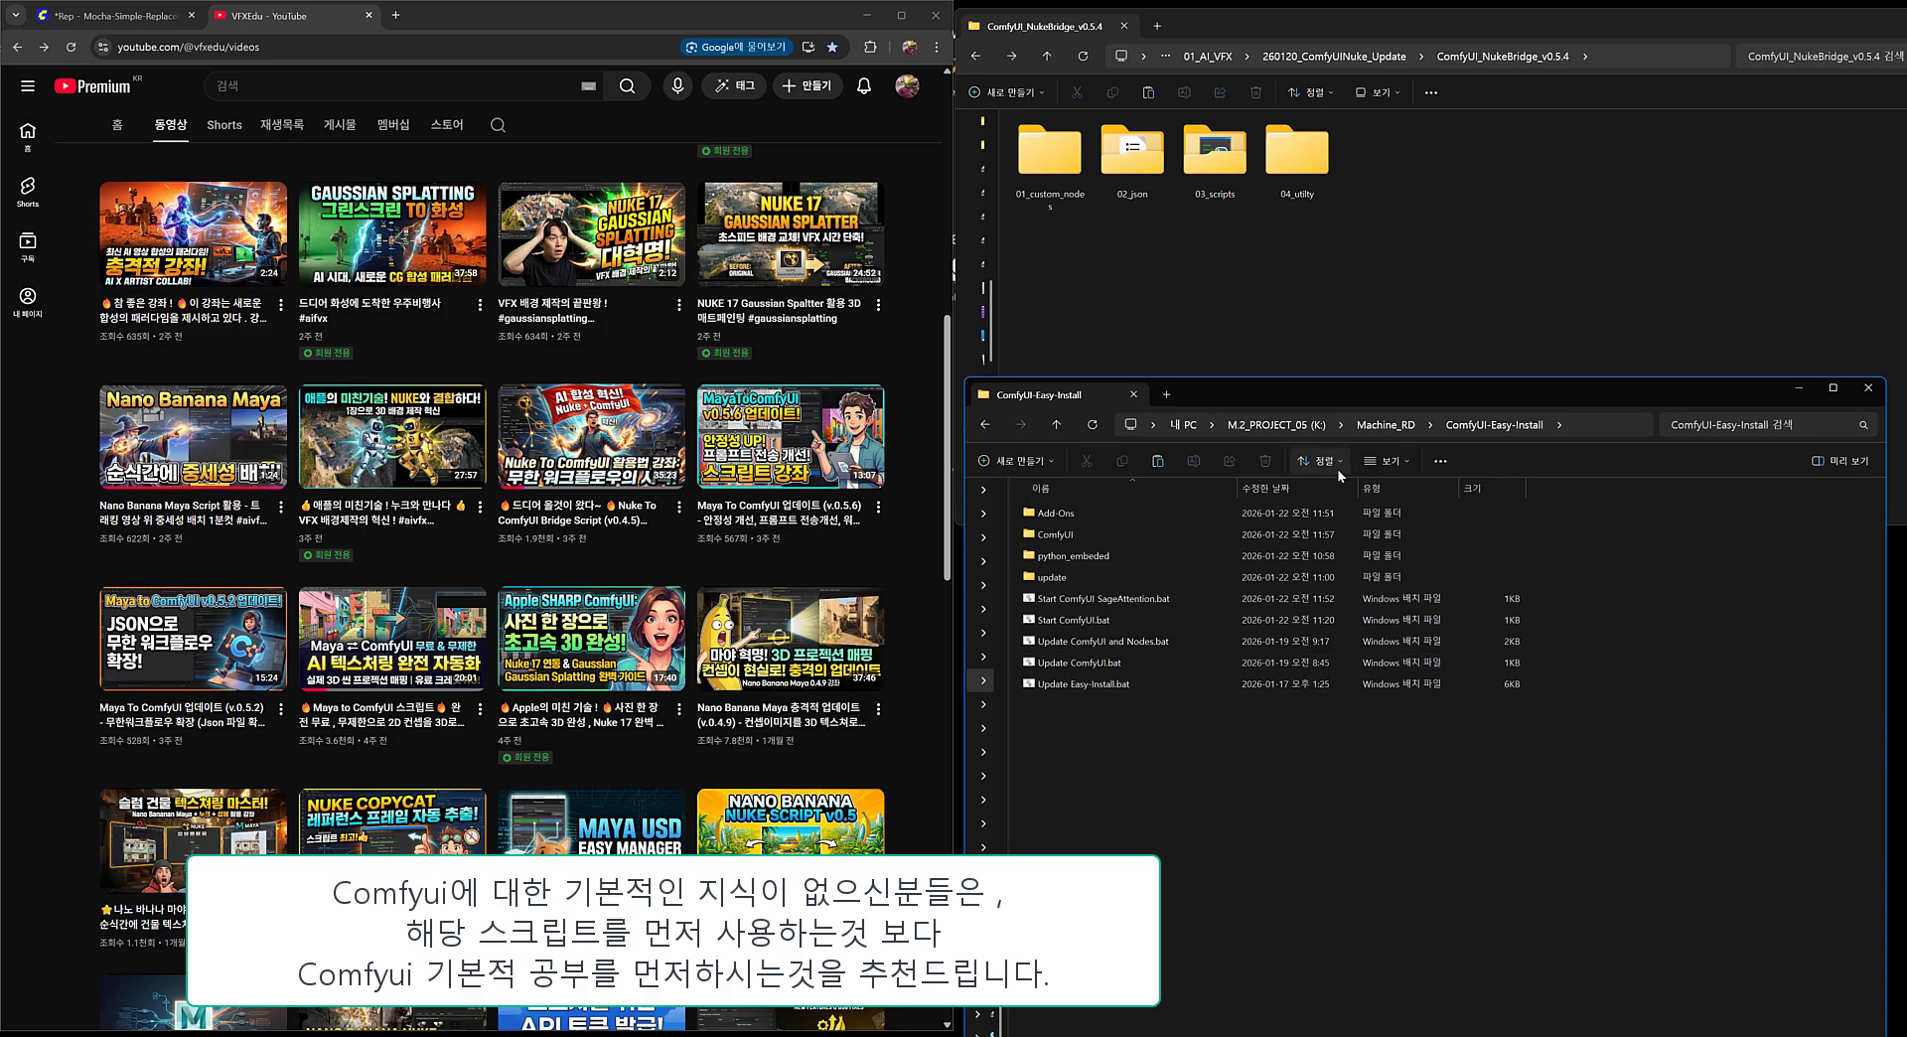
{"action": "left_click", "coordinate": [1079, 624]}
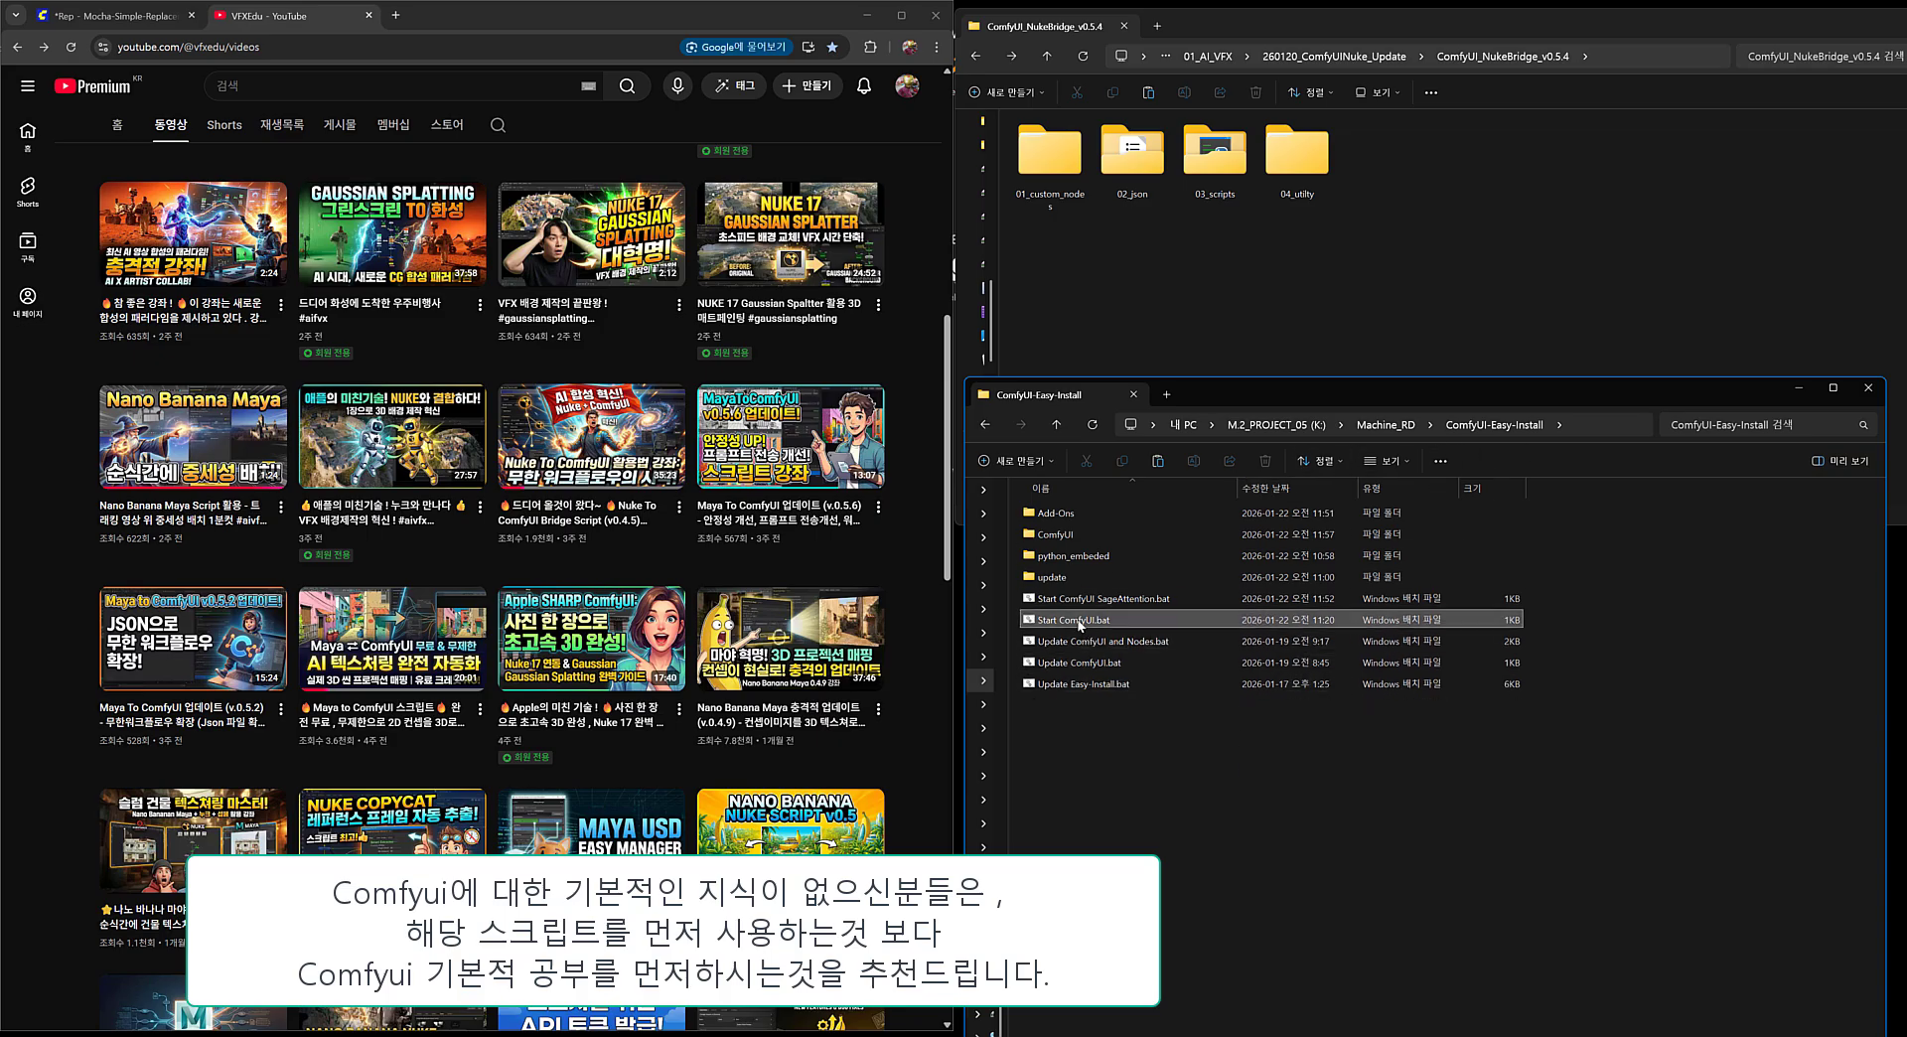
{"action": "right_click", "coordinate": [1079, 623]}
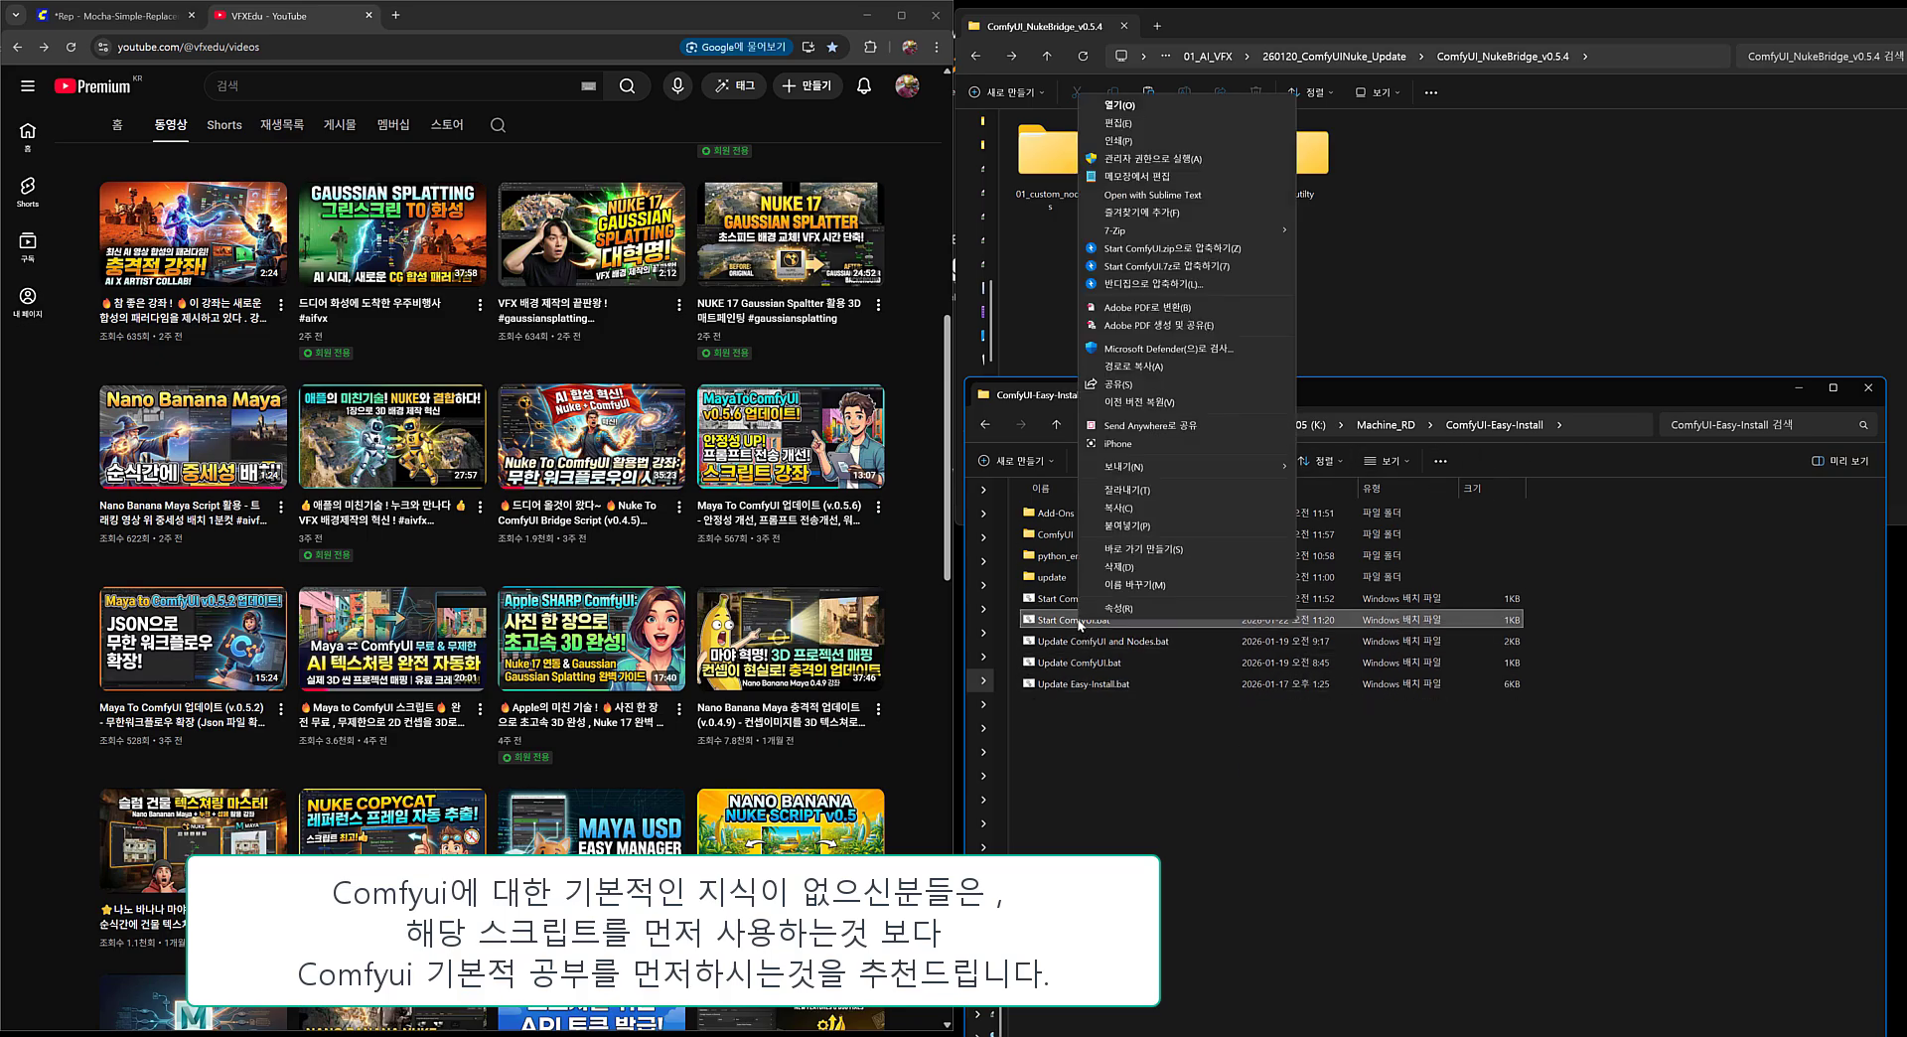
{"action": "left_click", "coordinate": [1132, 177]}
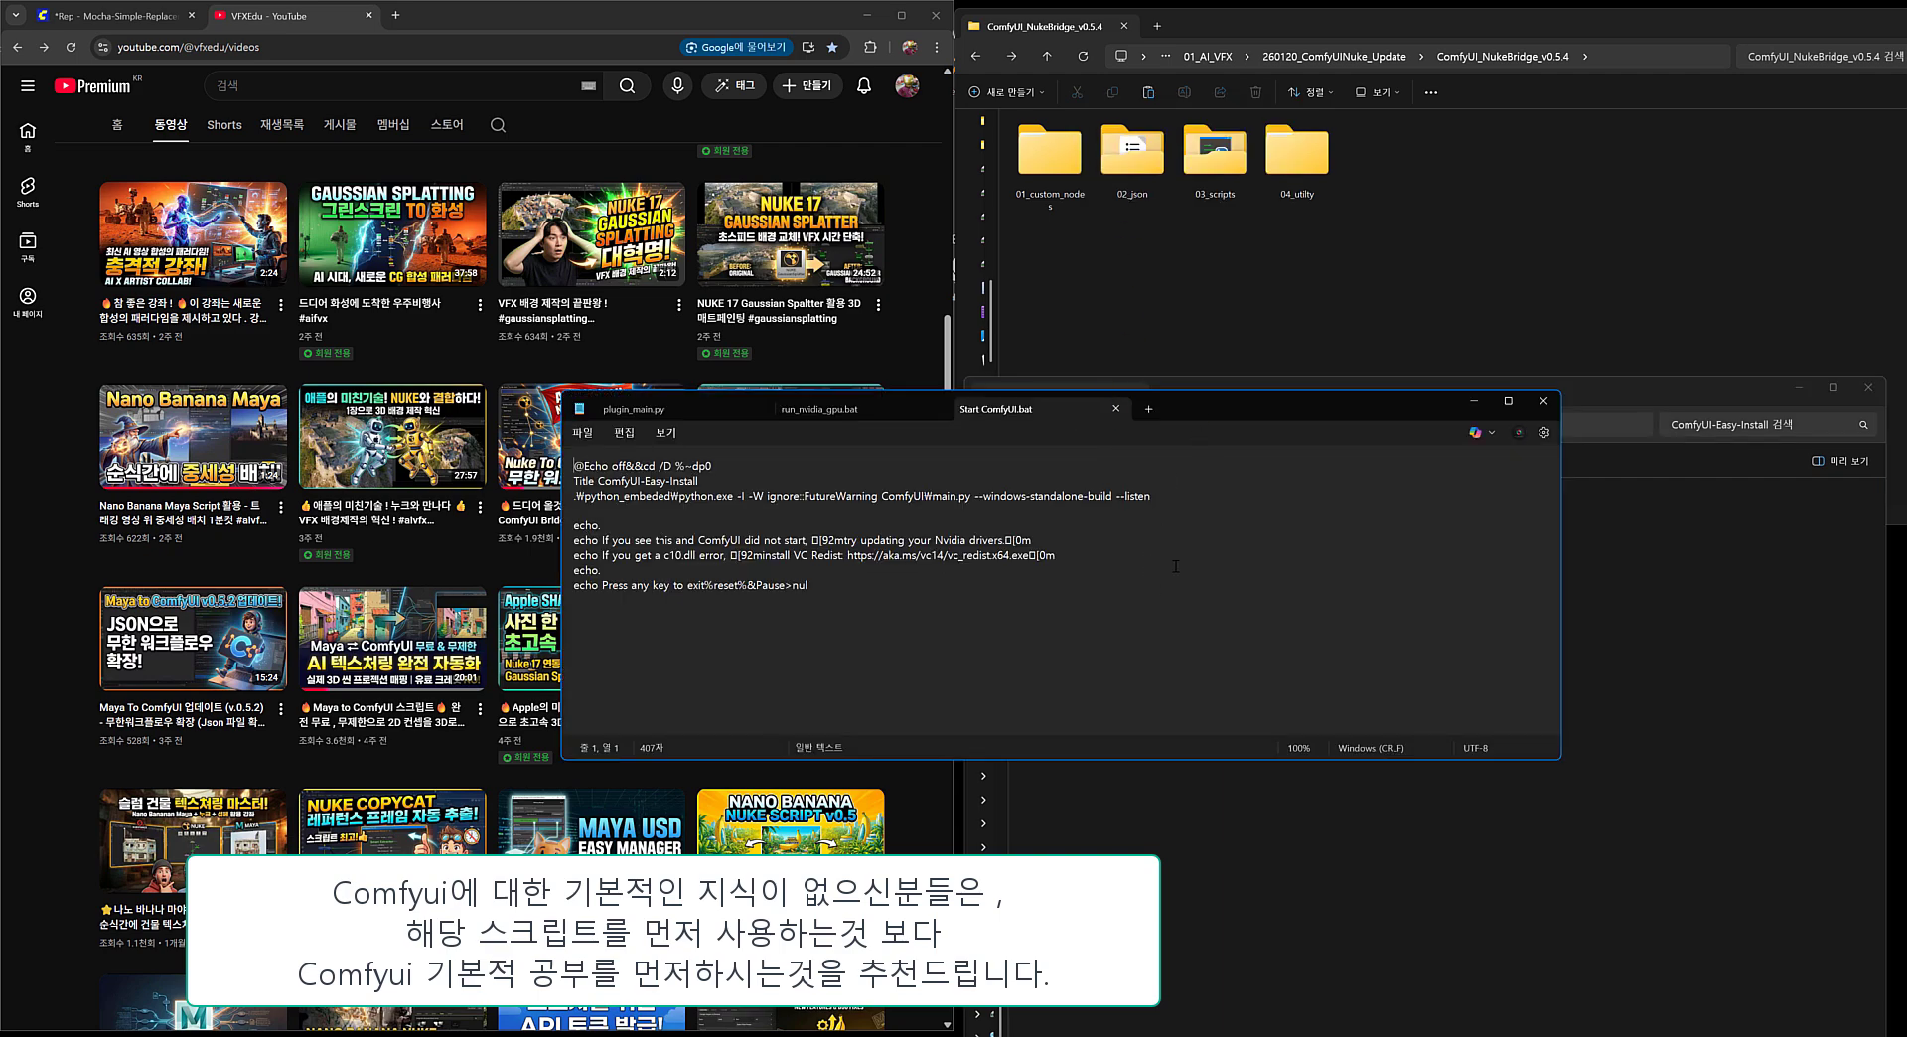
Enlarge the batch file's text, highlight the --listen option on the launch line, and close the file.
{"action": "scroll", "coordinate": [1144, 546], "scroll_direction": "up", "scroll_amount": 5, "text": "ctrl"}
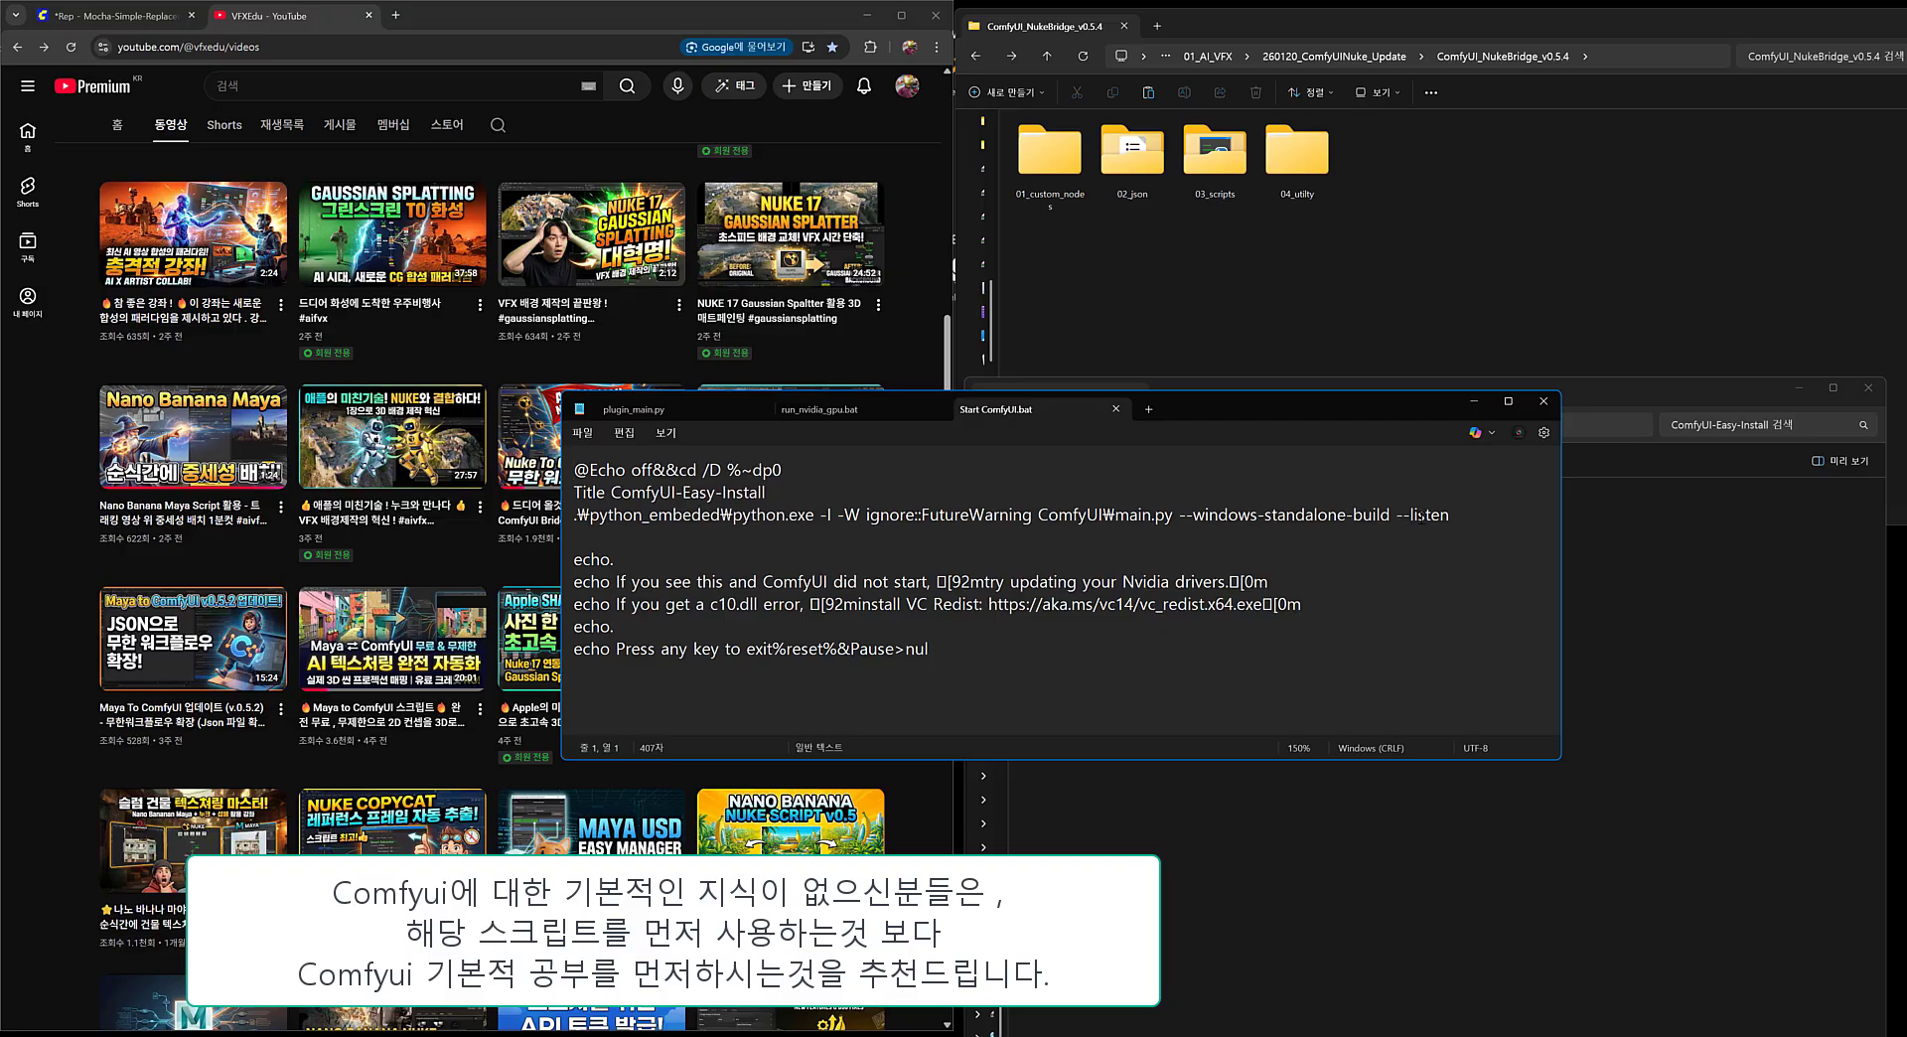
{"action": "scroll", "coordinate": [1421, 521], "scroll_direction": "up", "scroll_amount": 1, "text": "ctrl"}
{"action": "left_click", "coordinate": [1450, 528]}
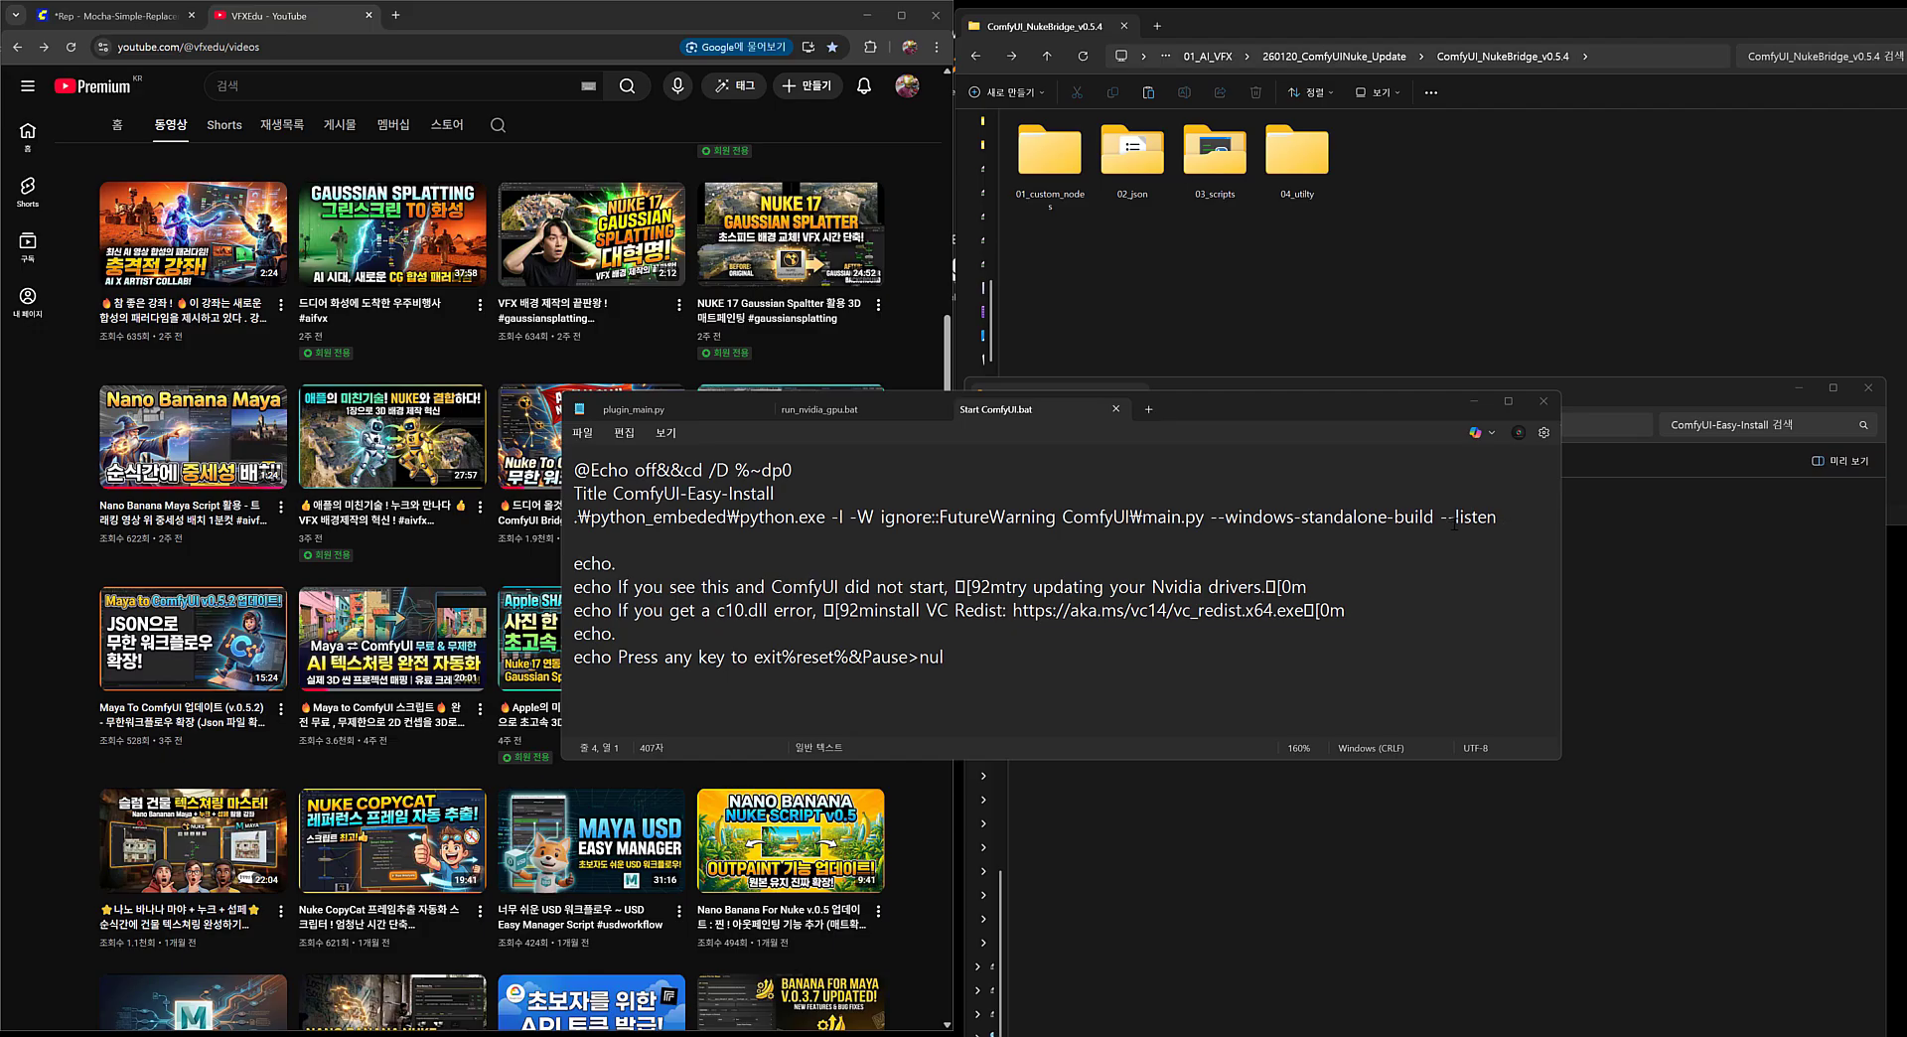
{"action": "left_click", "coordinate": [1502, 522]}
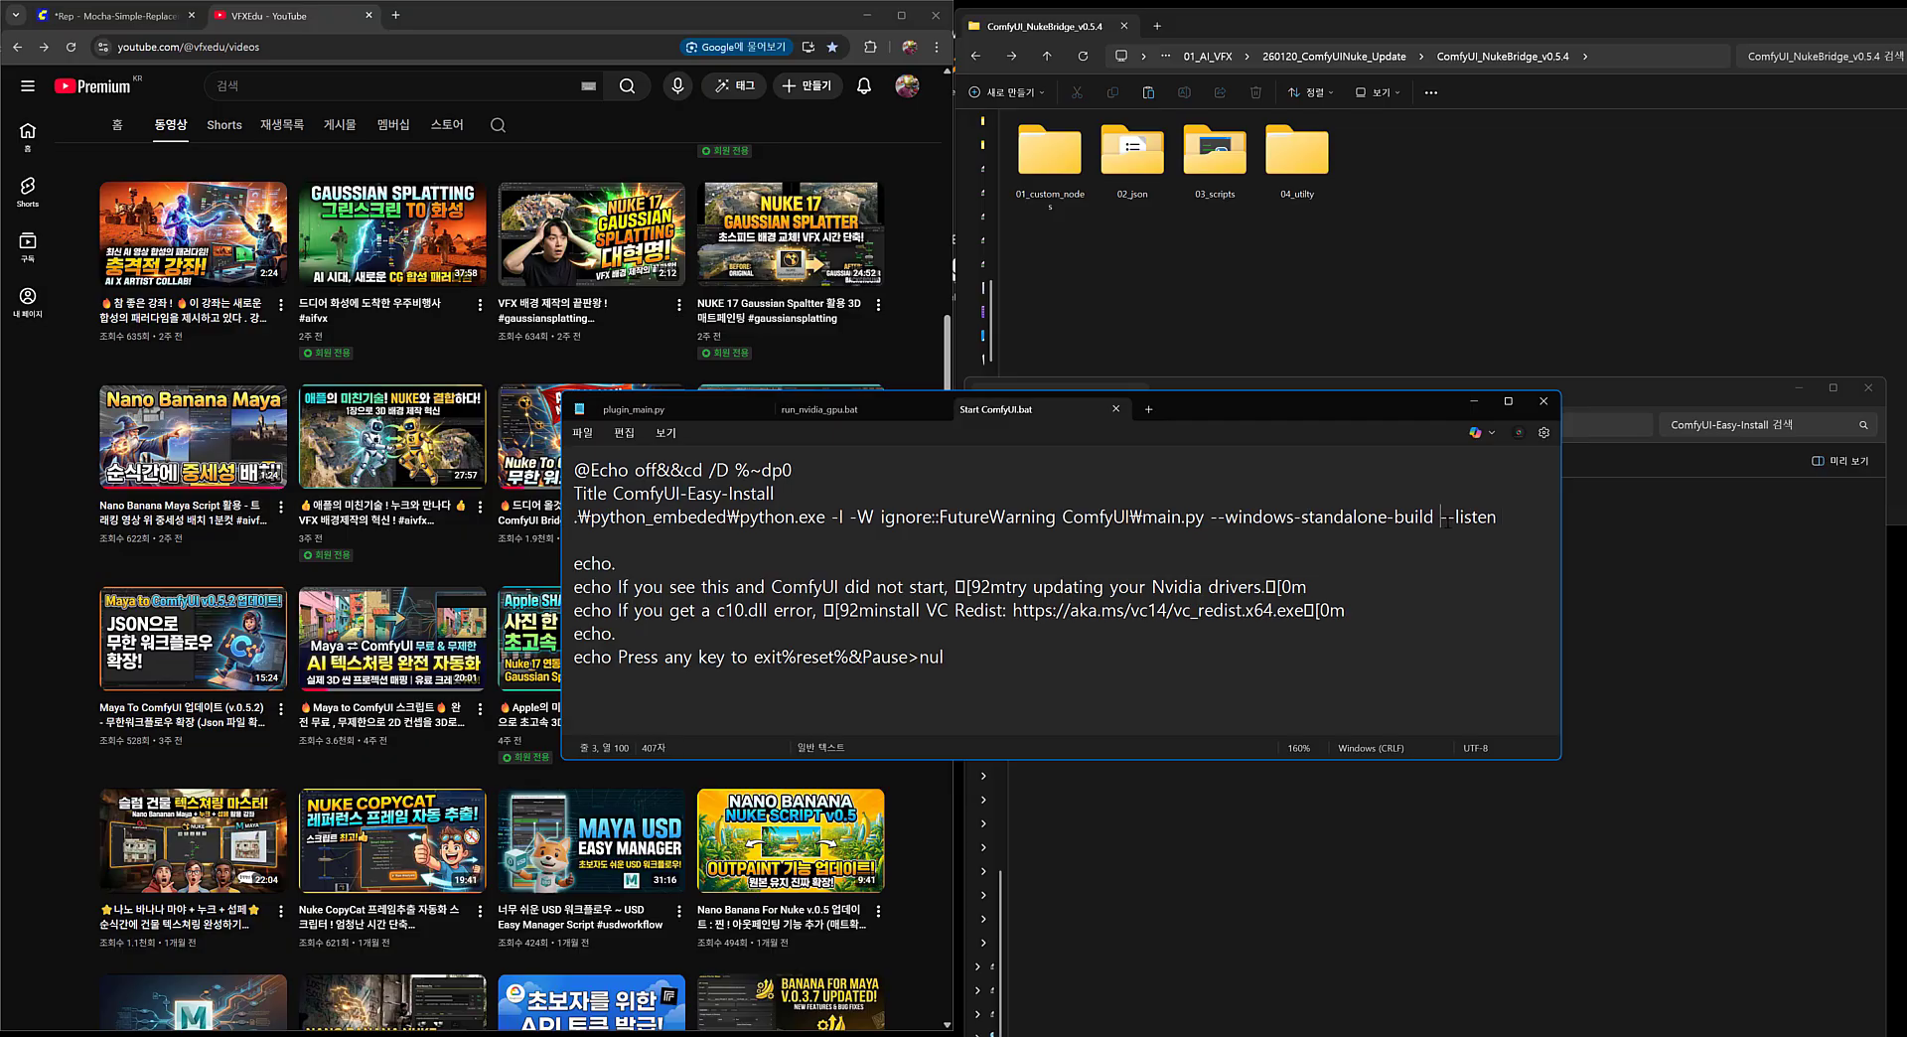
{"action": "left_click_drag", "start_coordinate": [1446, 517], "coordinate": [1501, 518]}
{"action": "left_click", "coordinate": [1504, 556]}
{"action": "left_click", "coordinate": [1542, 403]}
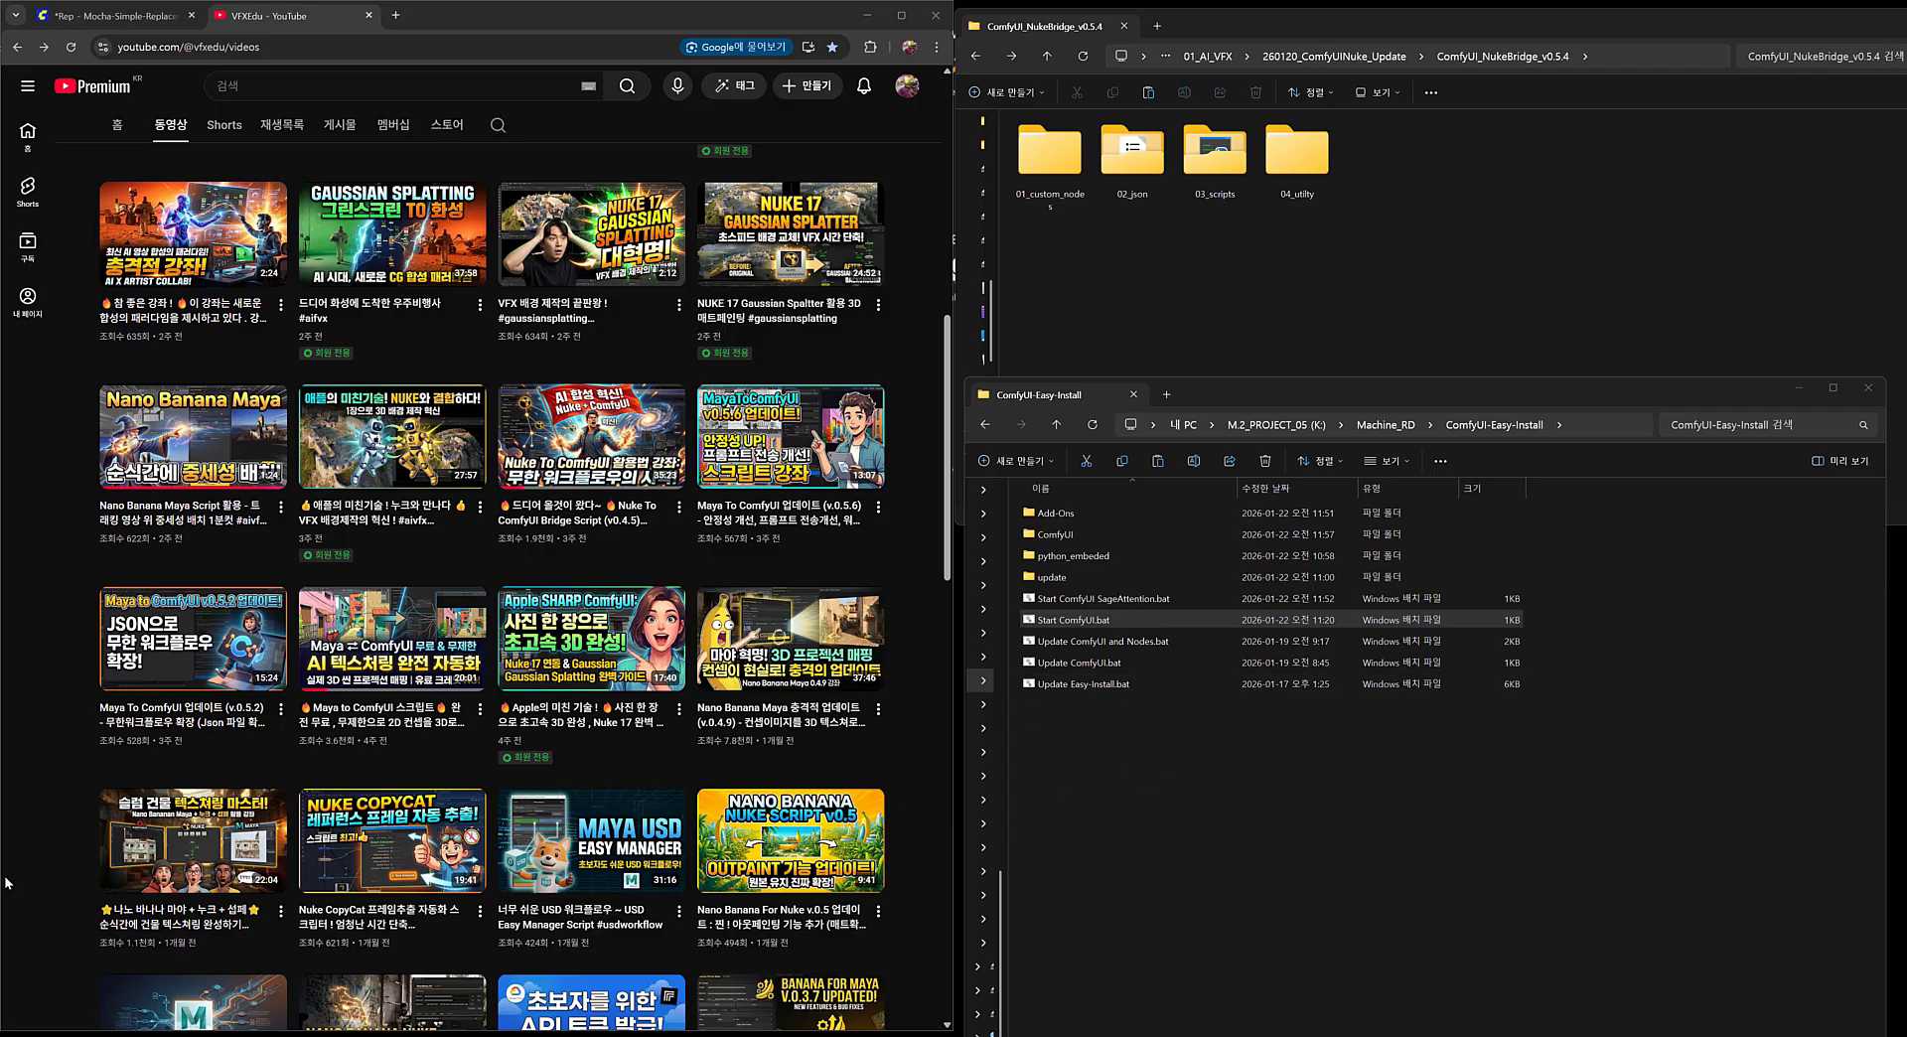
Inspect the vedu_presets folder inside 04_utilty and return to the ComfyUI_NukeBridge_v0.5.4 folder.
{"action": "left_click", "coordinate": [1370, 248]}
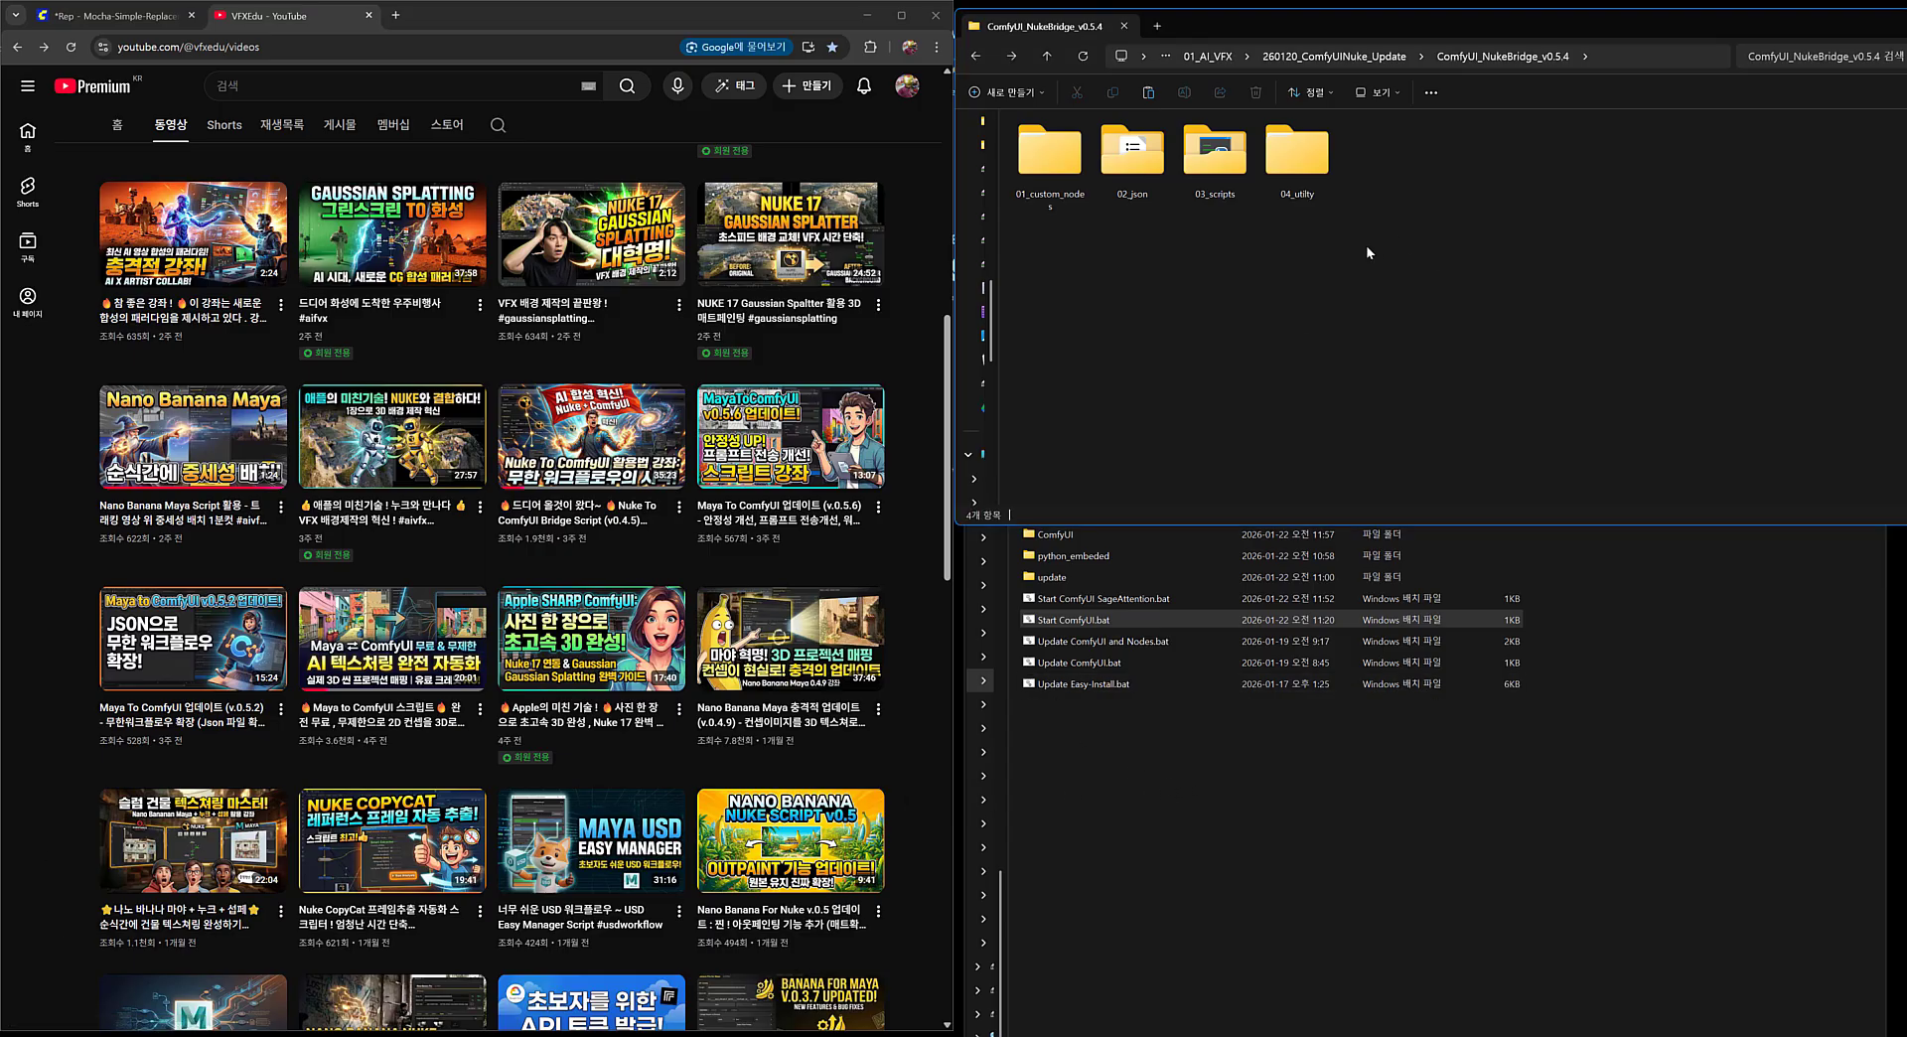
{"action": "left_click", "coordinate": [1302, 195]}
{"action": "double_click", "coordinate": [1302, 189]}
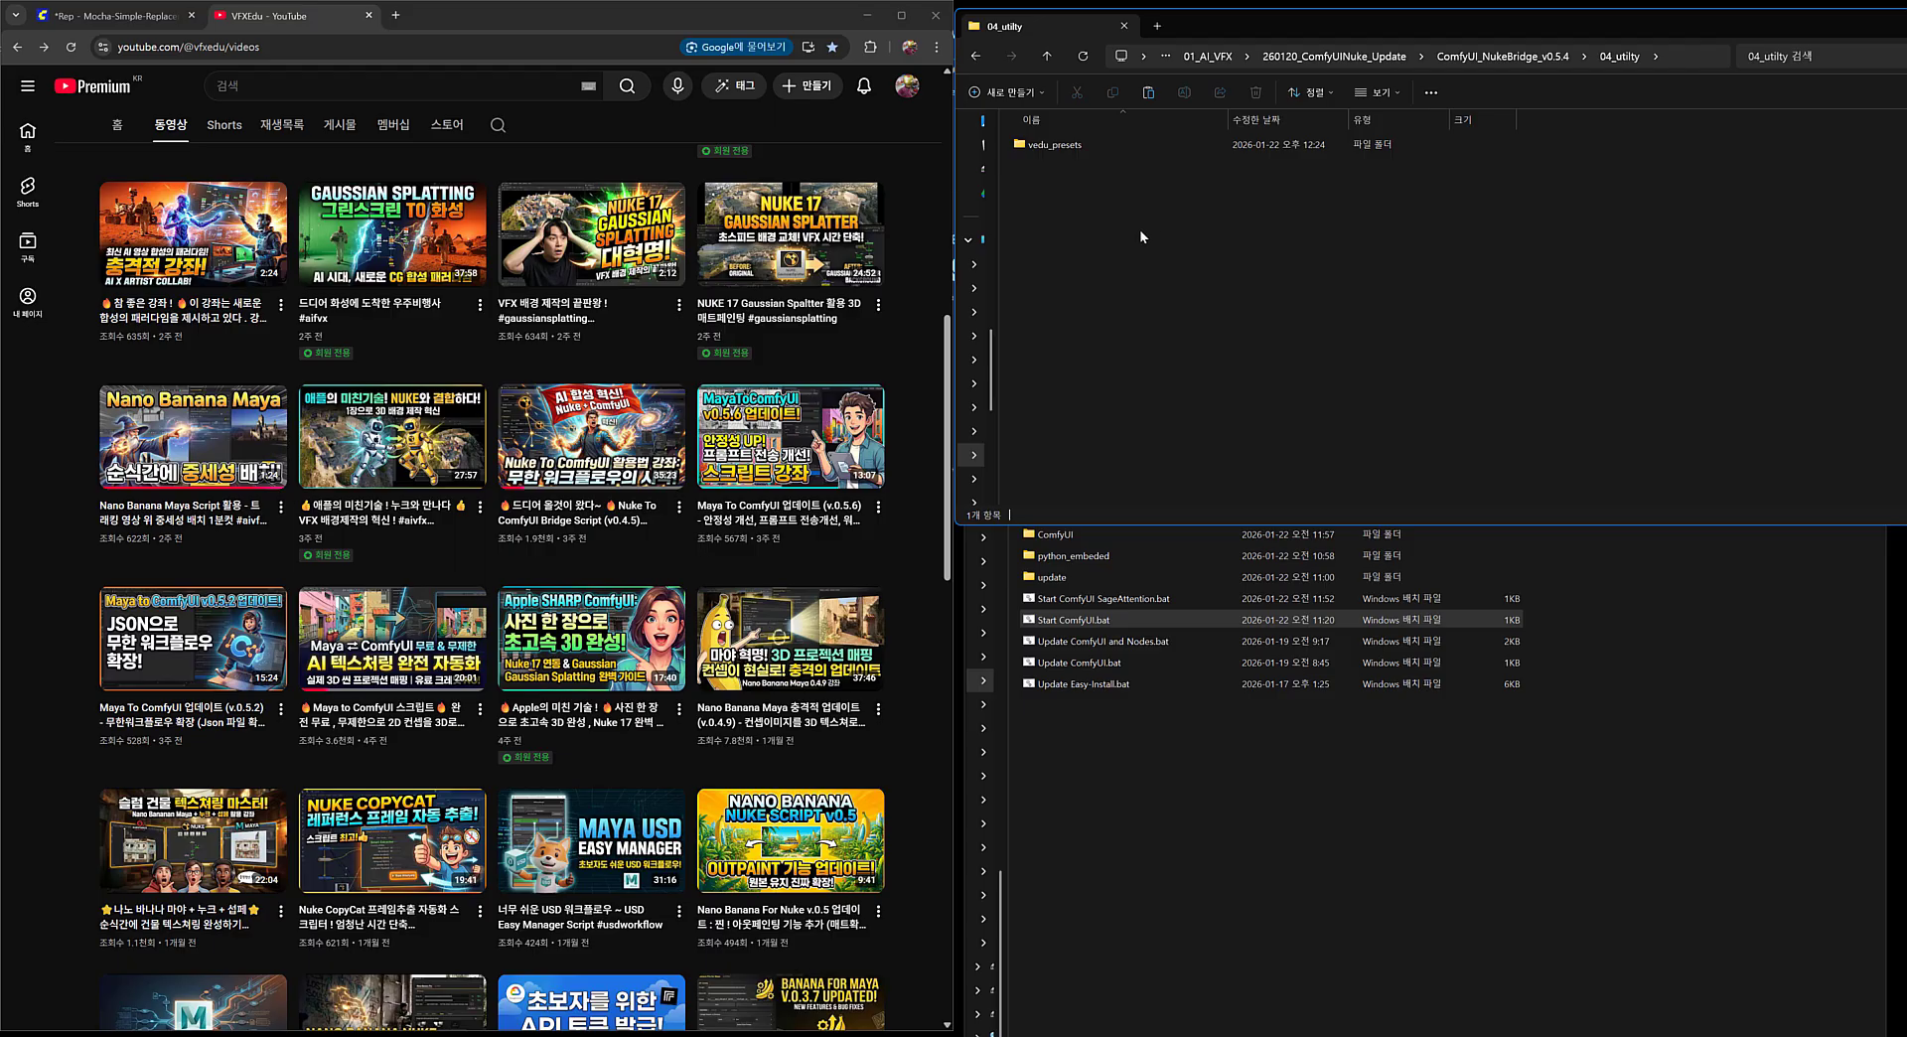
{"action": "double_click", "coordinate": [1051, 146]}
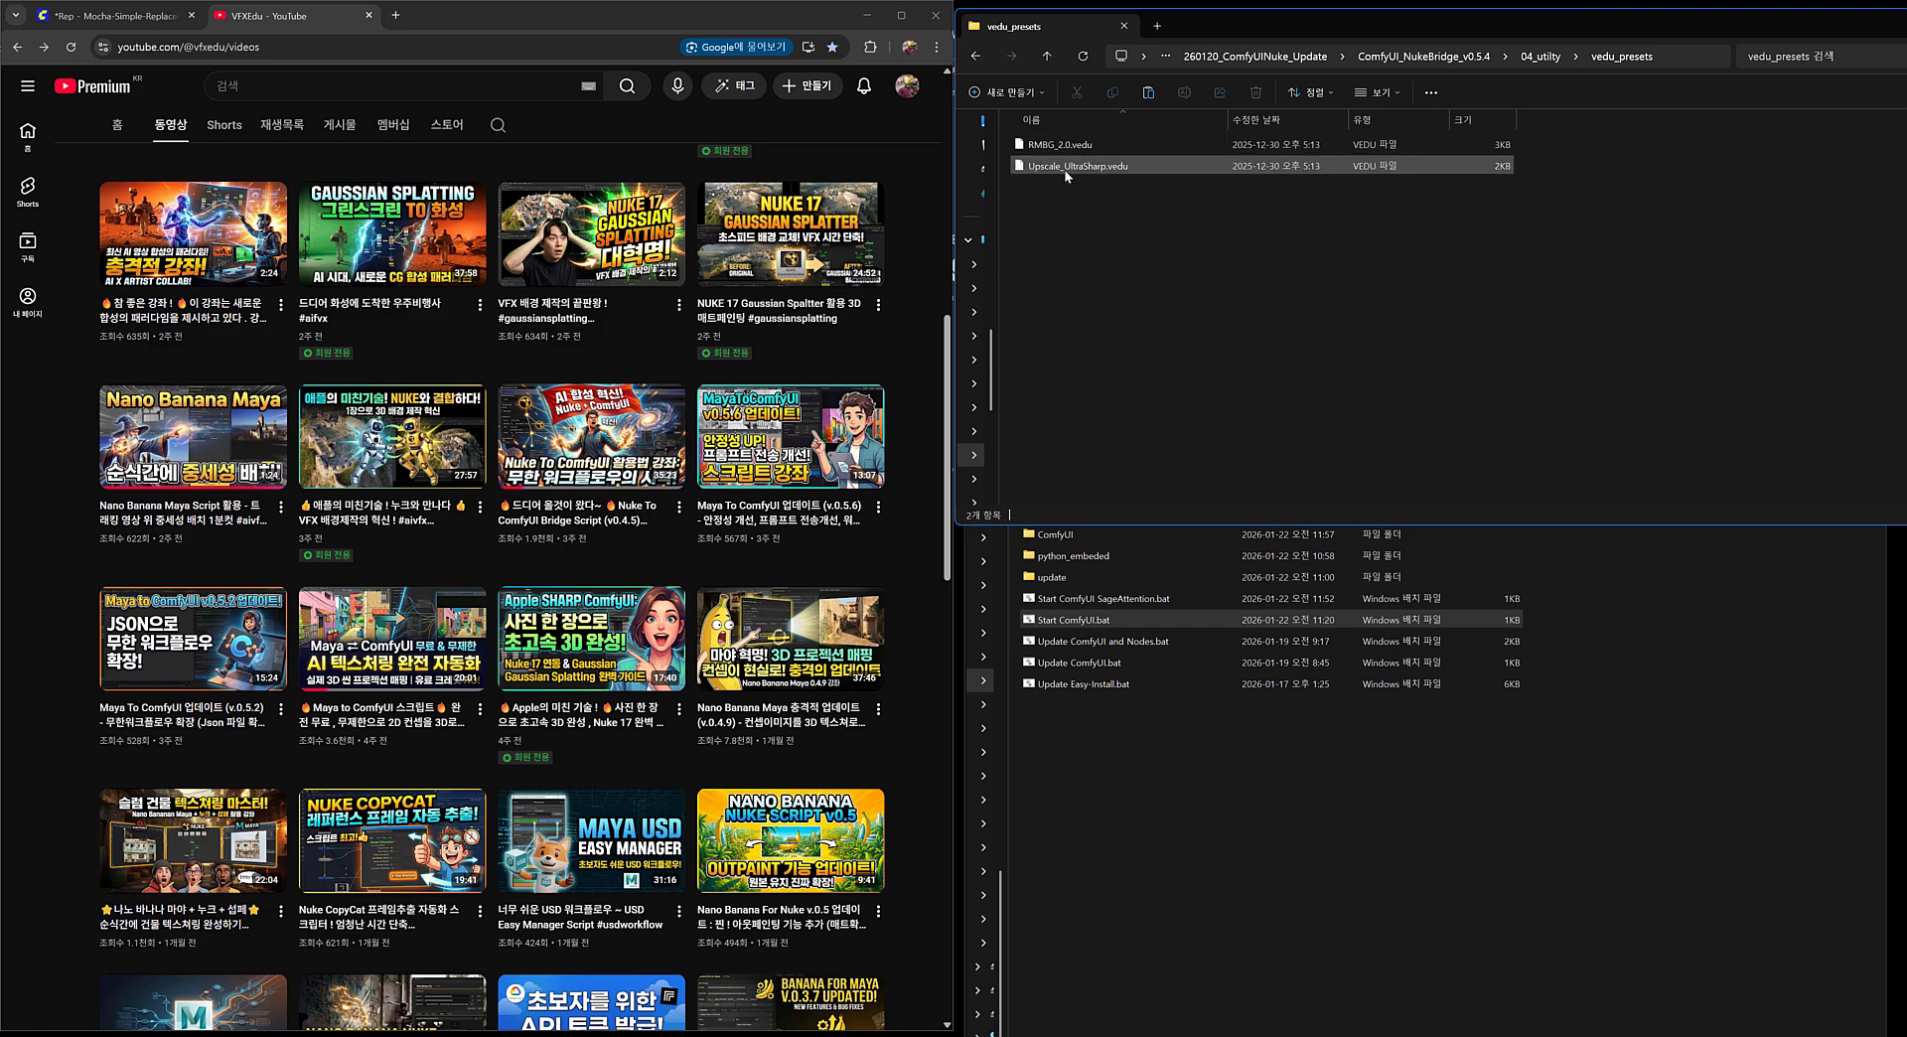
{"action": "left_click", "coordinate": [979, 54]}
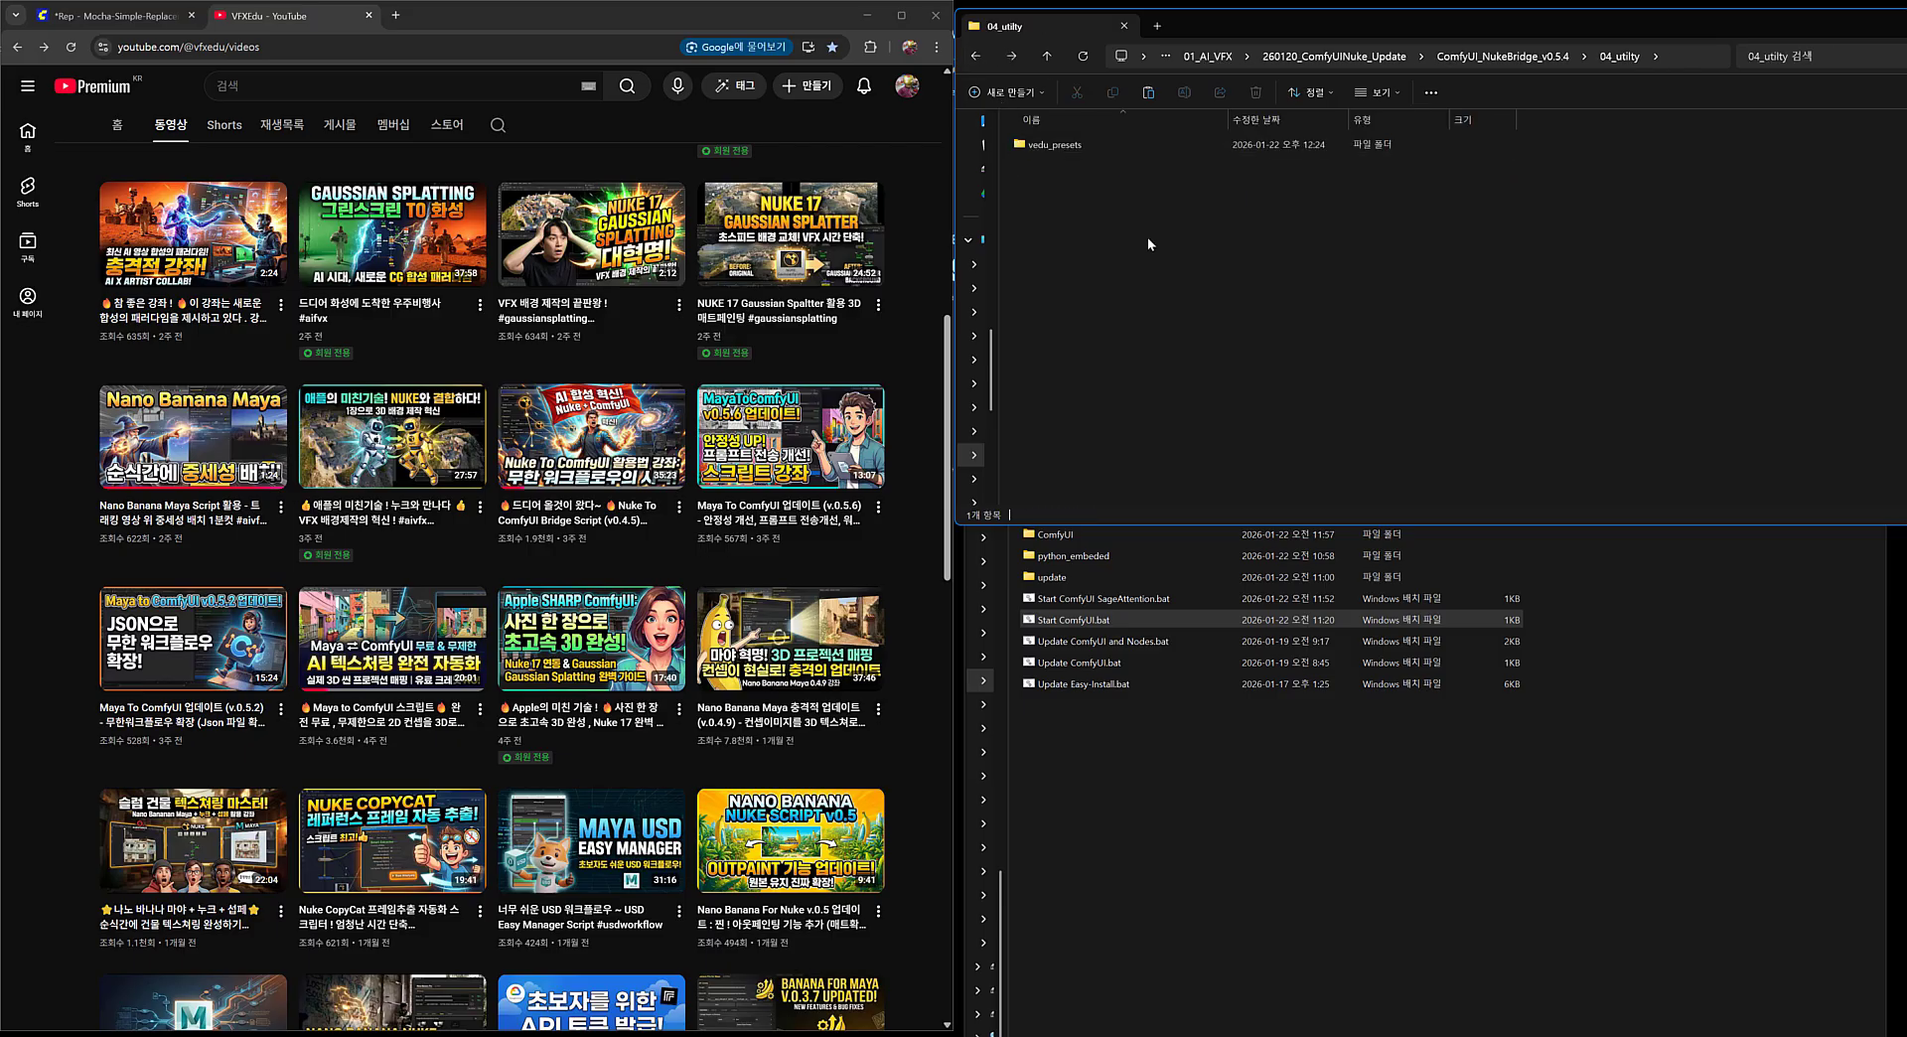
{"action": "left_click", "coordinate": [977, 56]}
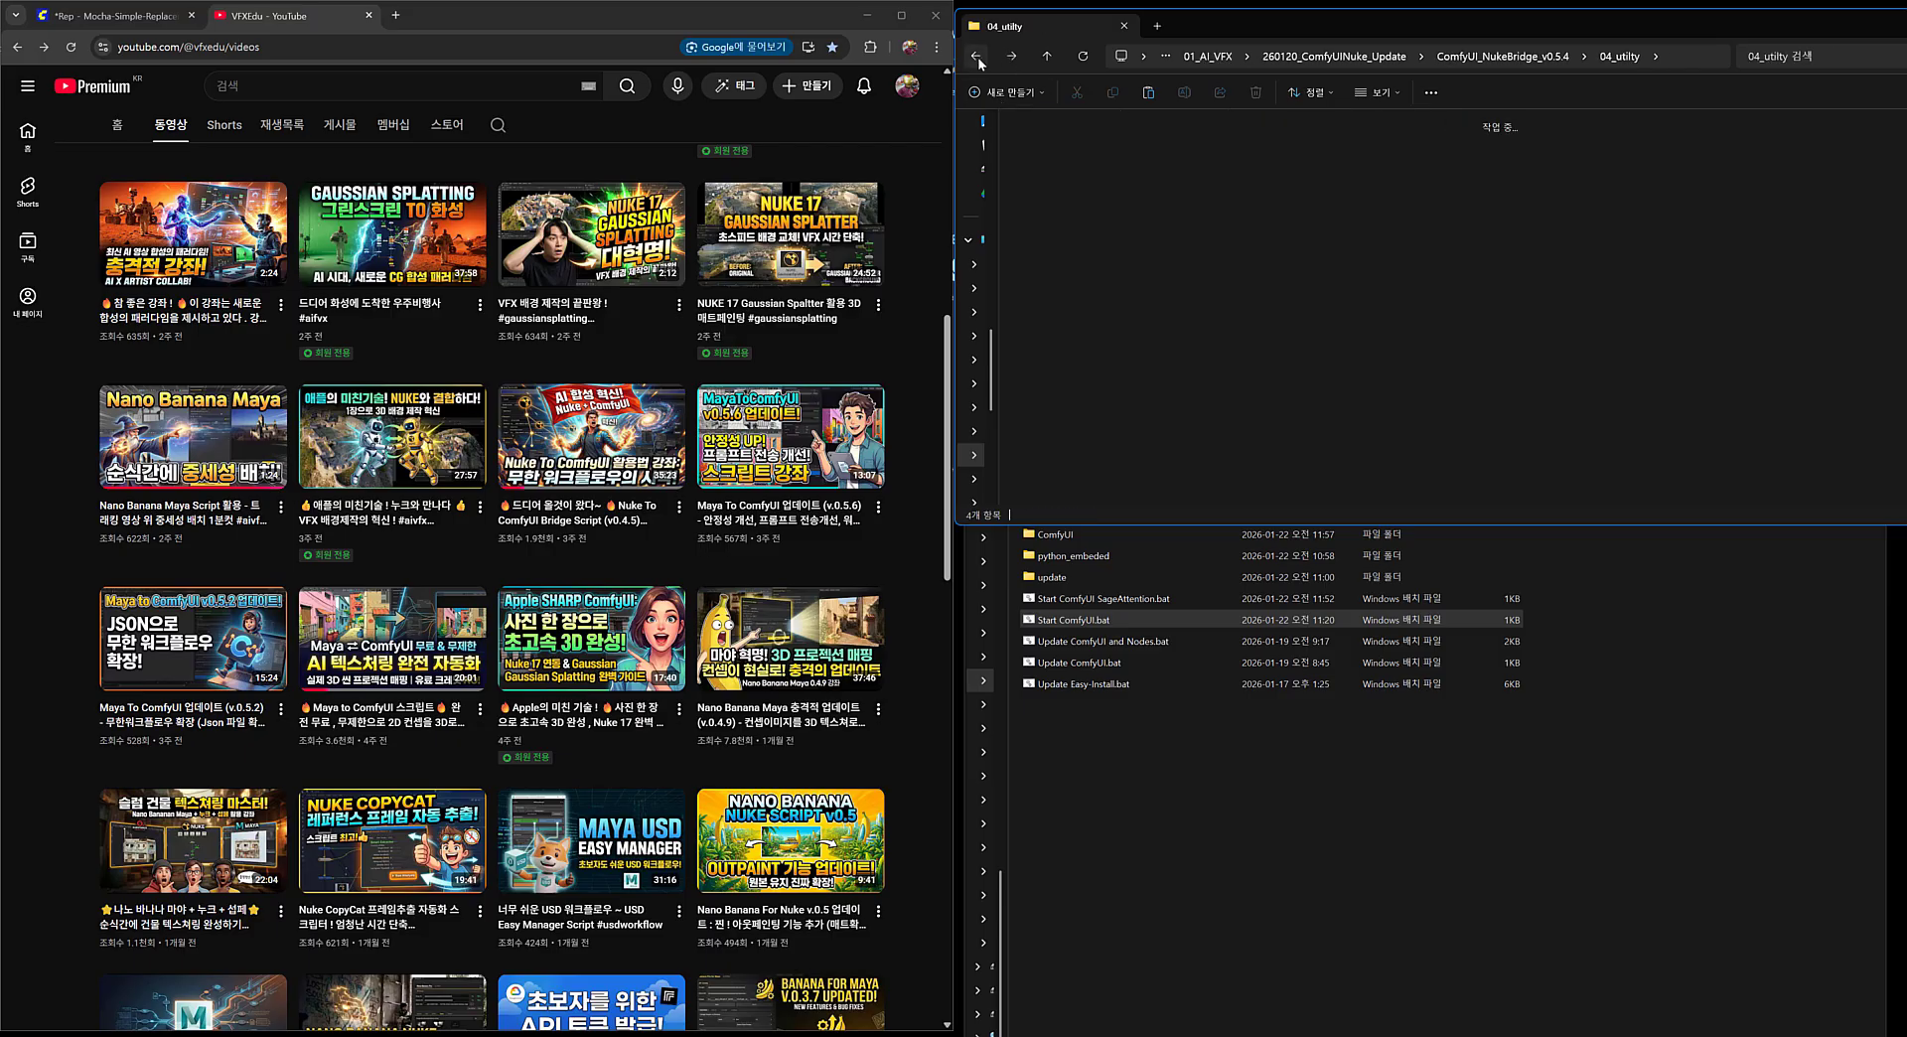
{"action": "left_click", "coordinate": [1285, 296]}
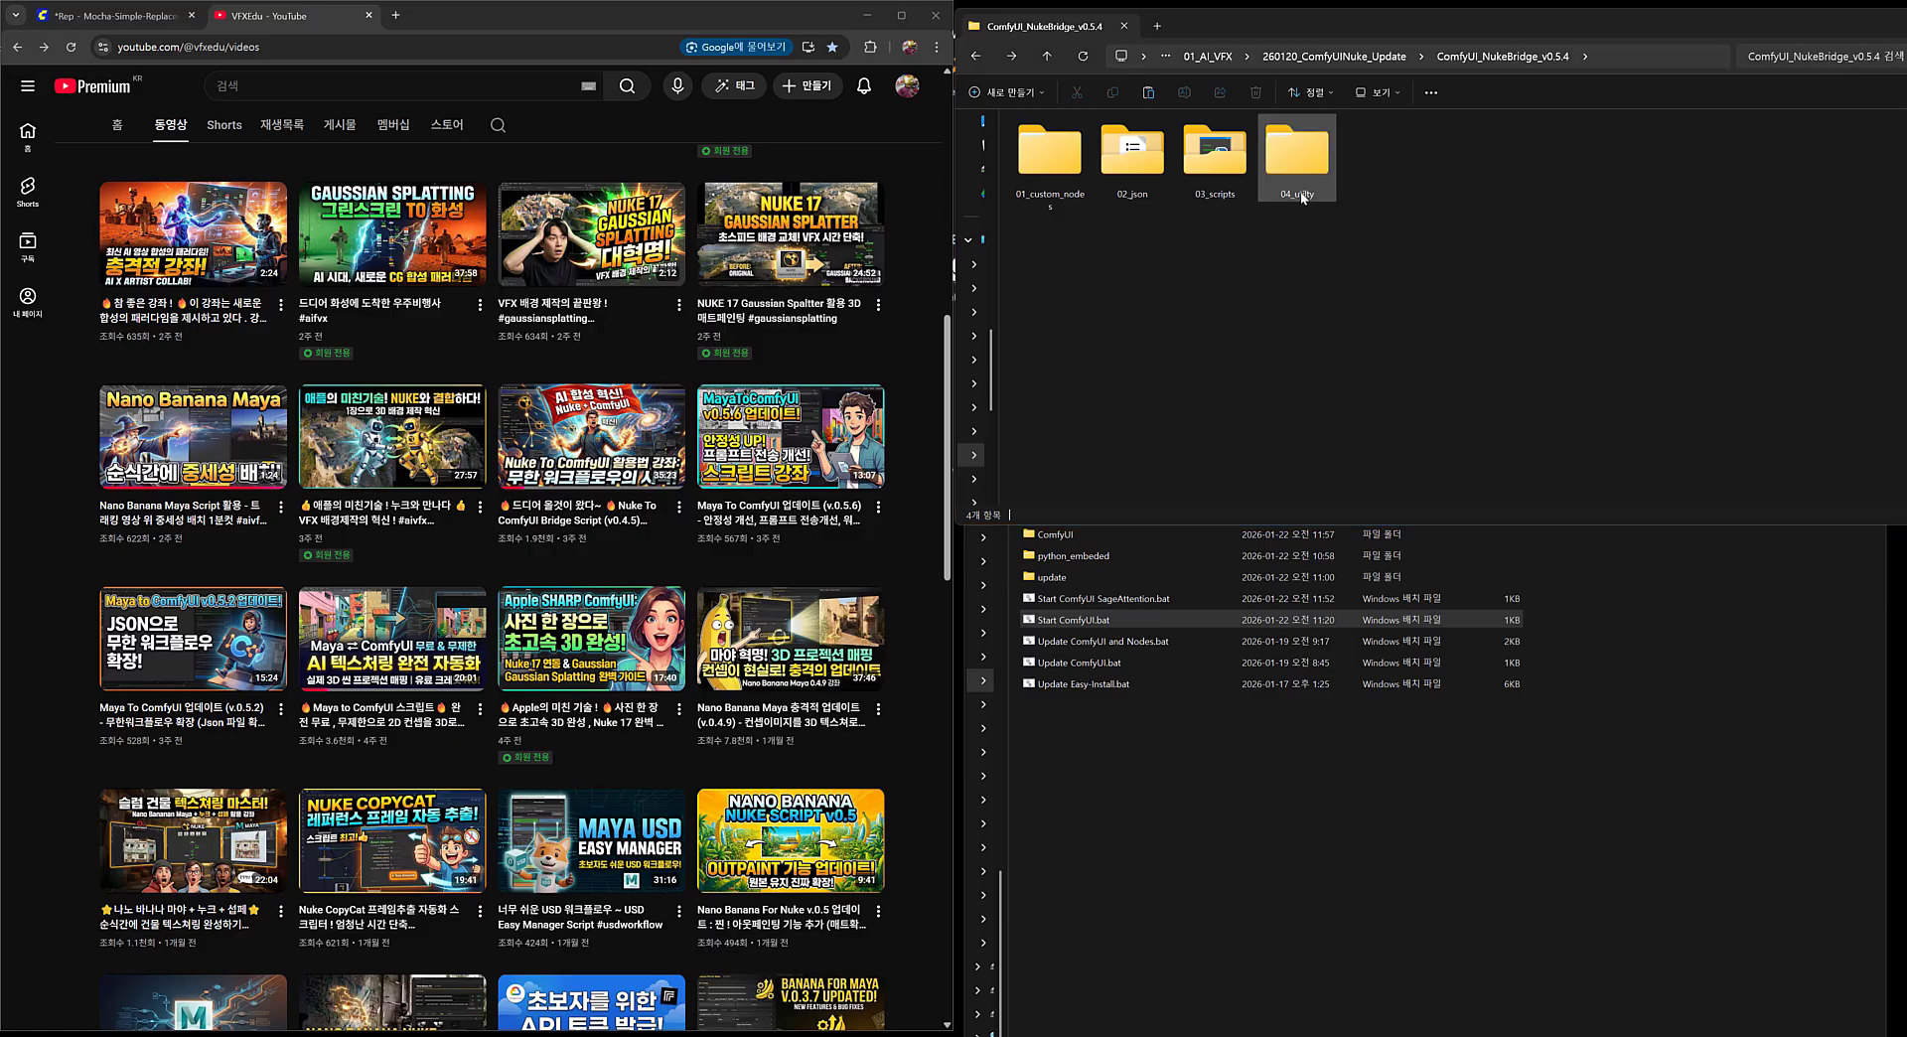
Reopen 04_utilty, select the vedu_presets folder, and go back to the parent folder.
{"action": "left_click", "coordinate": [1308, 195]}
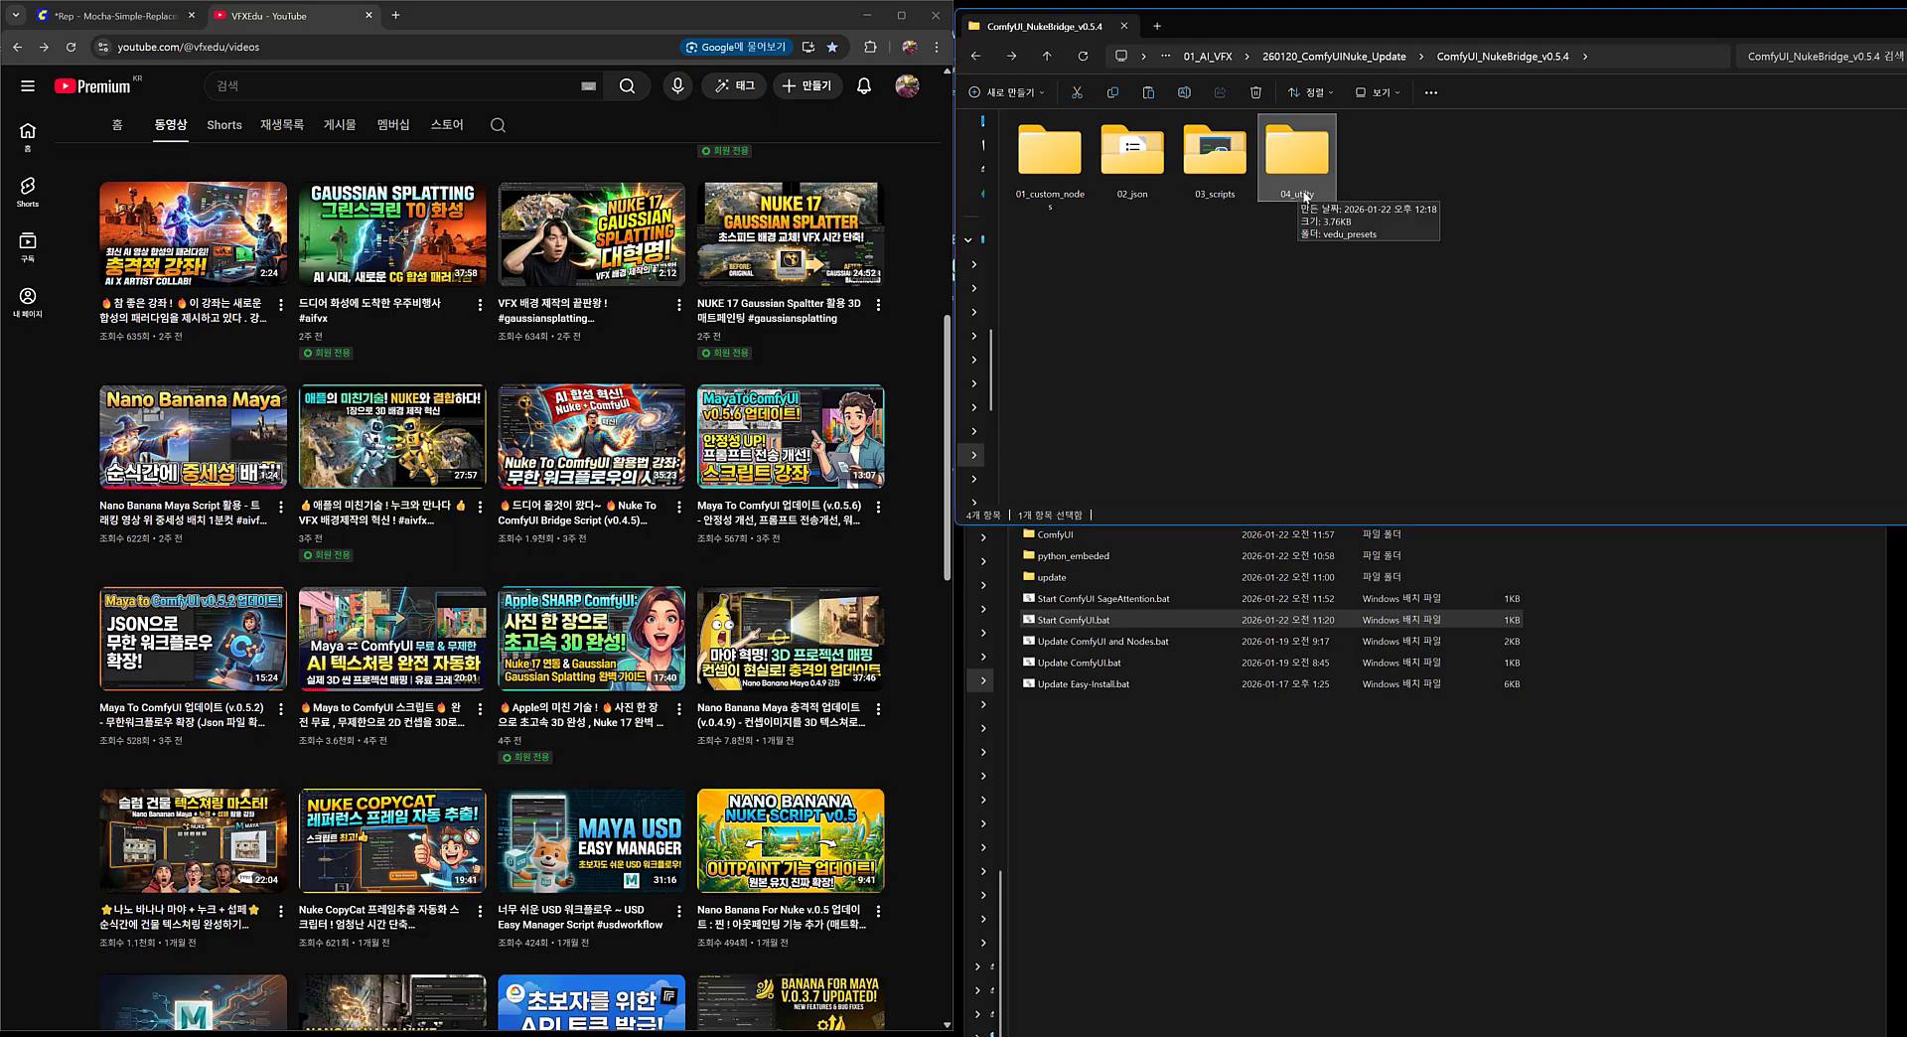
{"action": "double_click", "coordinate": [1301, 183]}
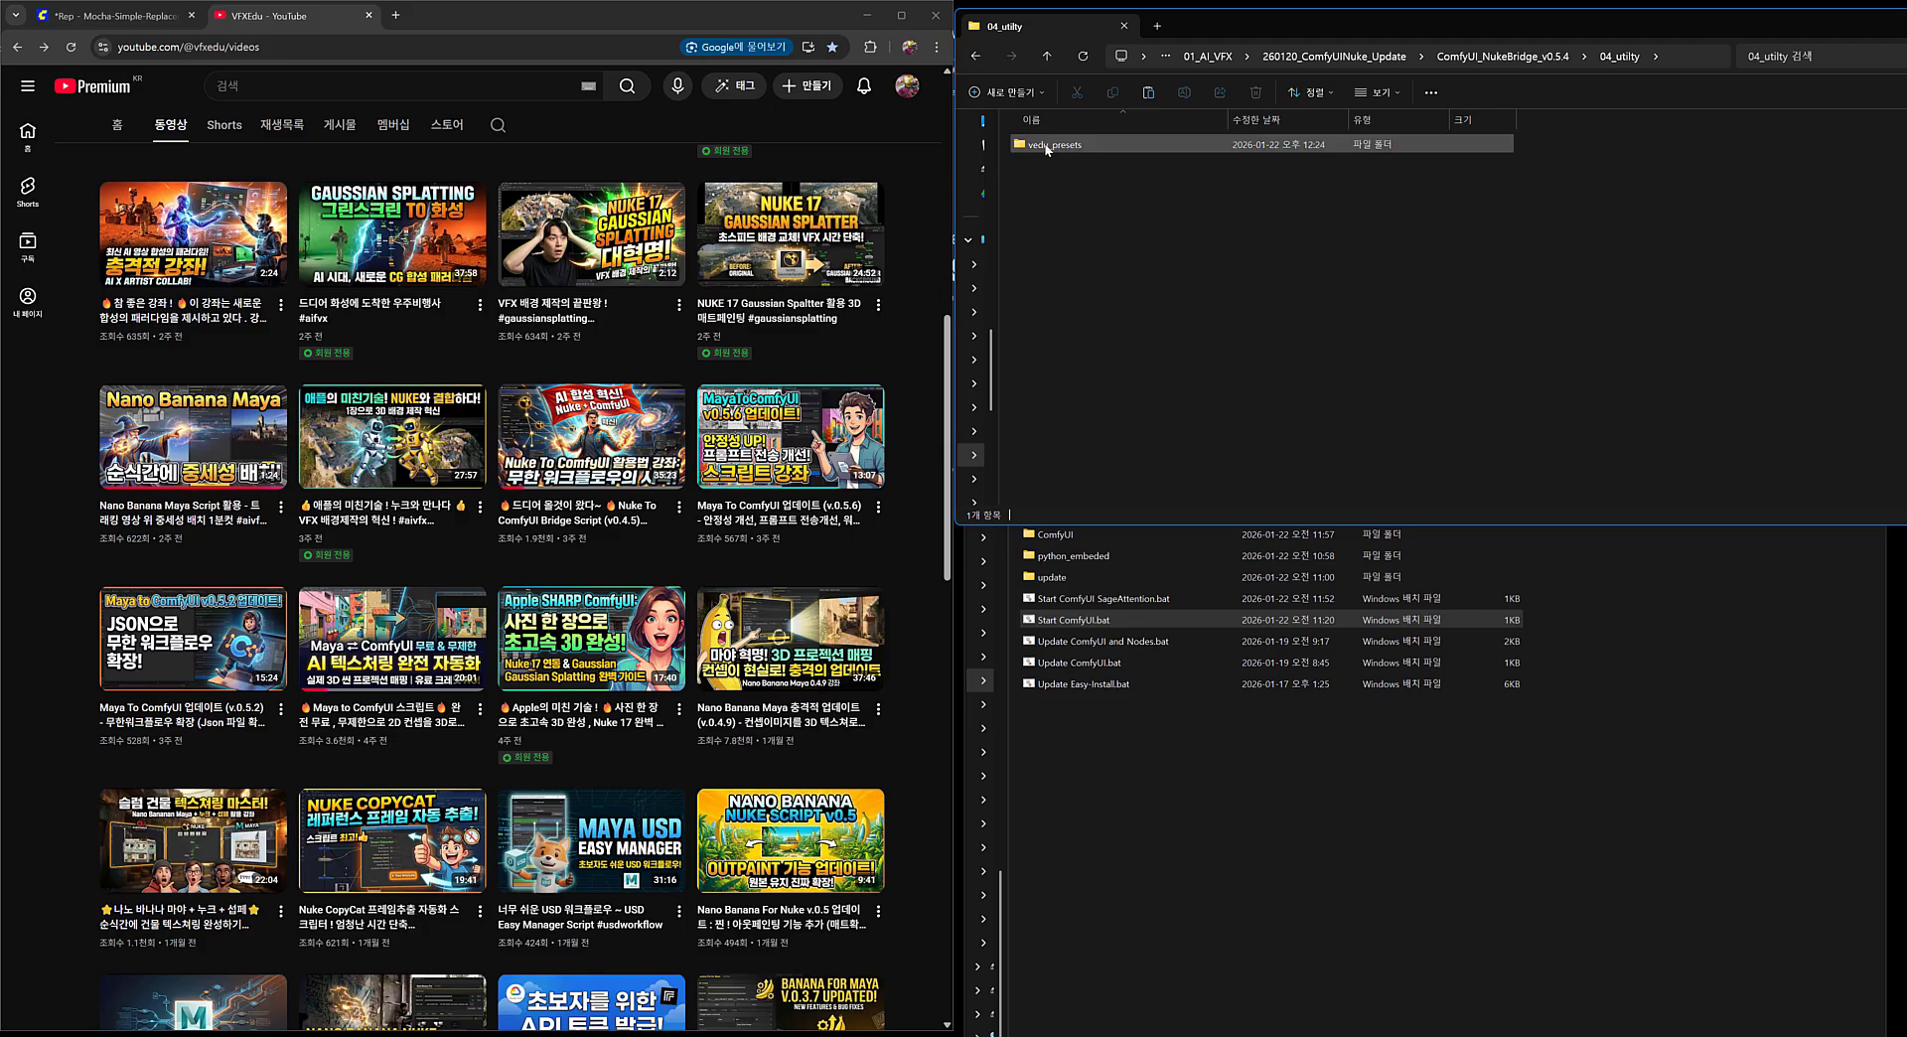
{"action": "left_click", "coordinate": [1076, 149]}
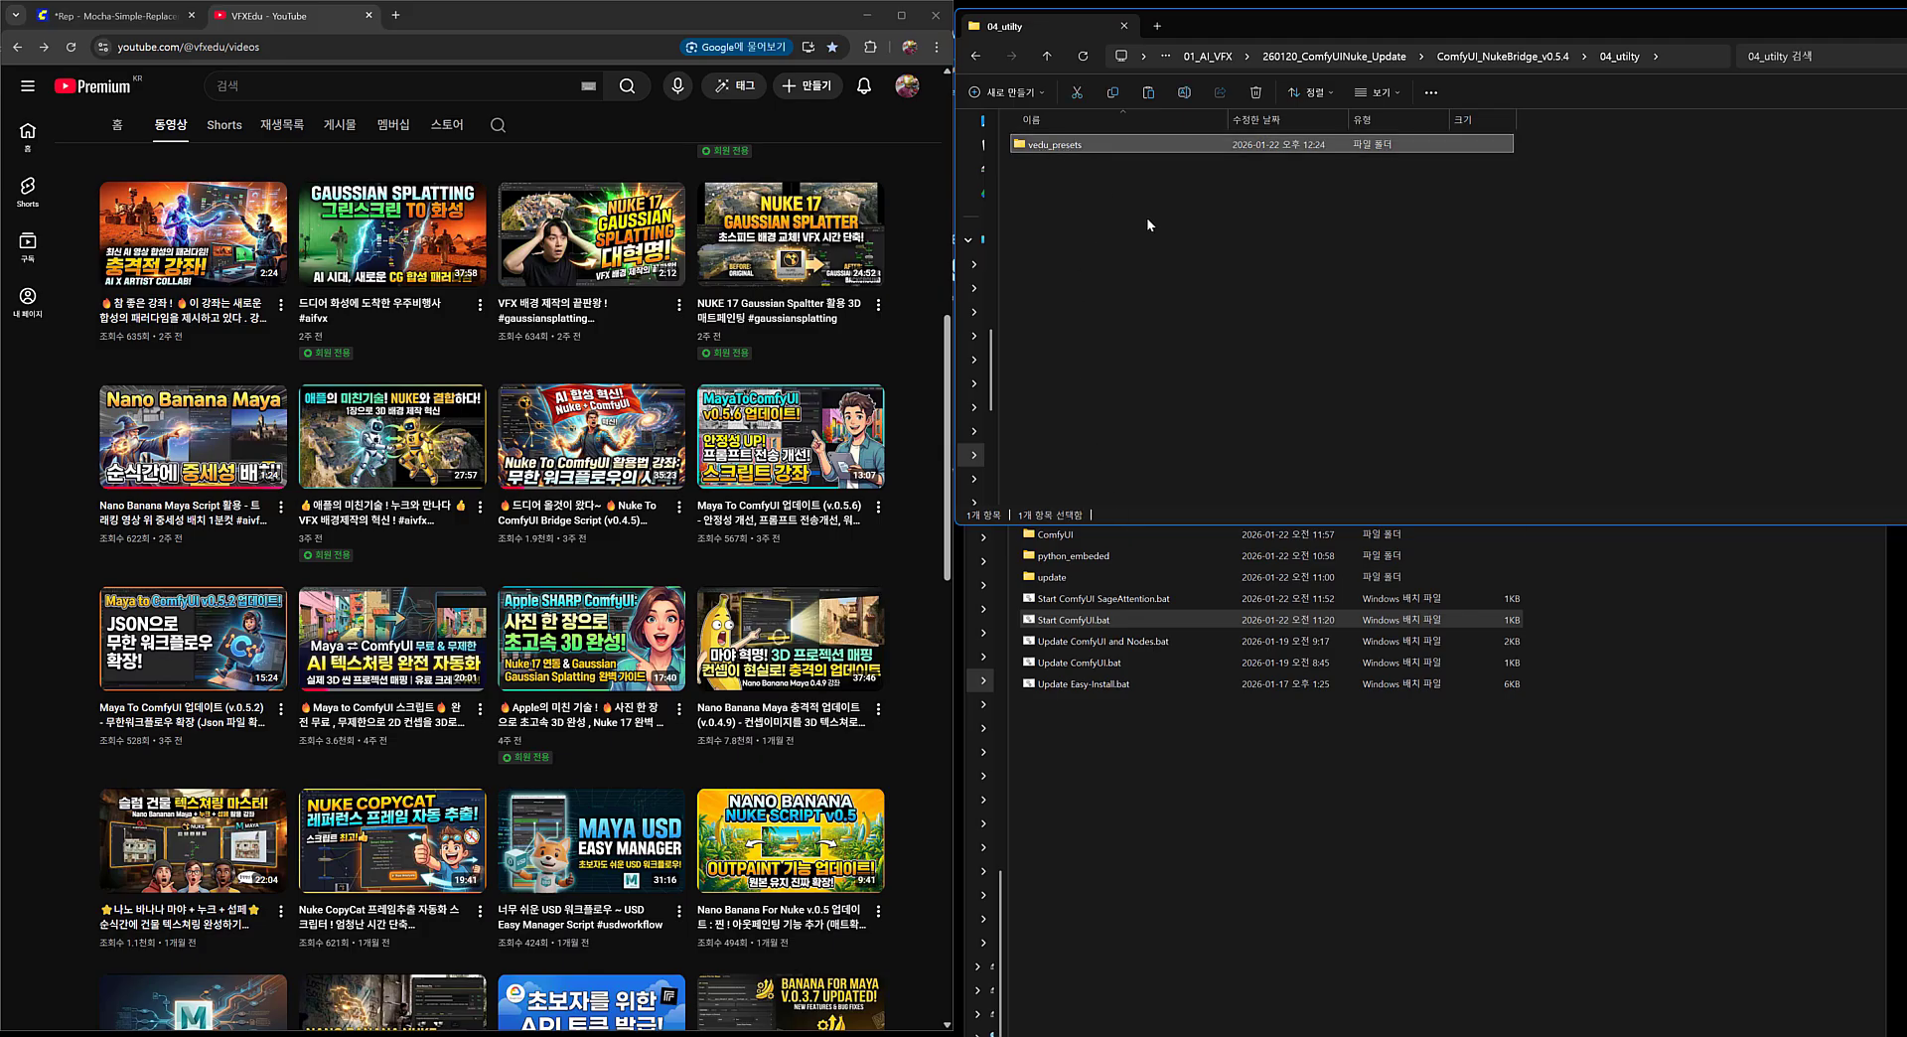
{"action": "key", "text": "alt+Left"}
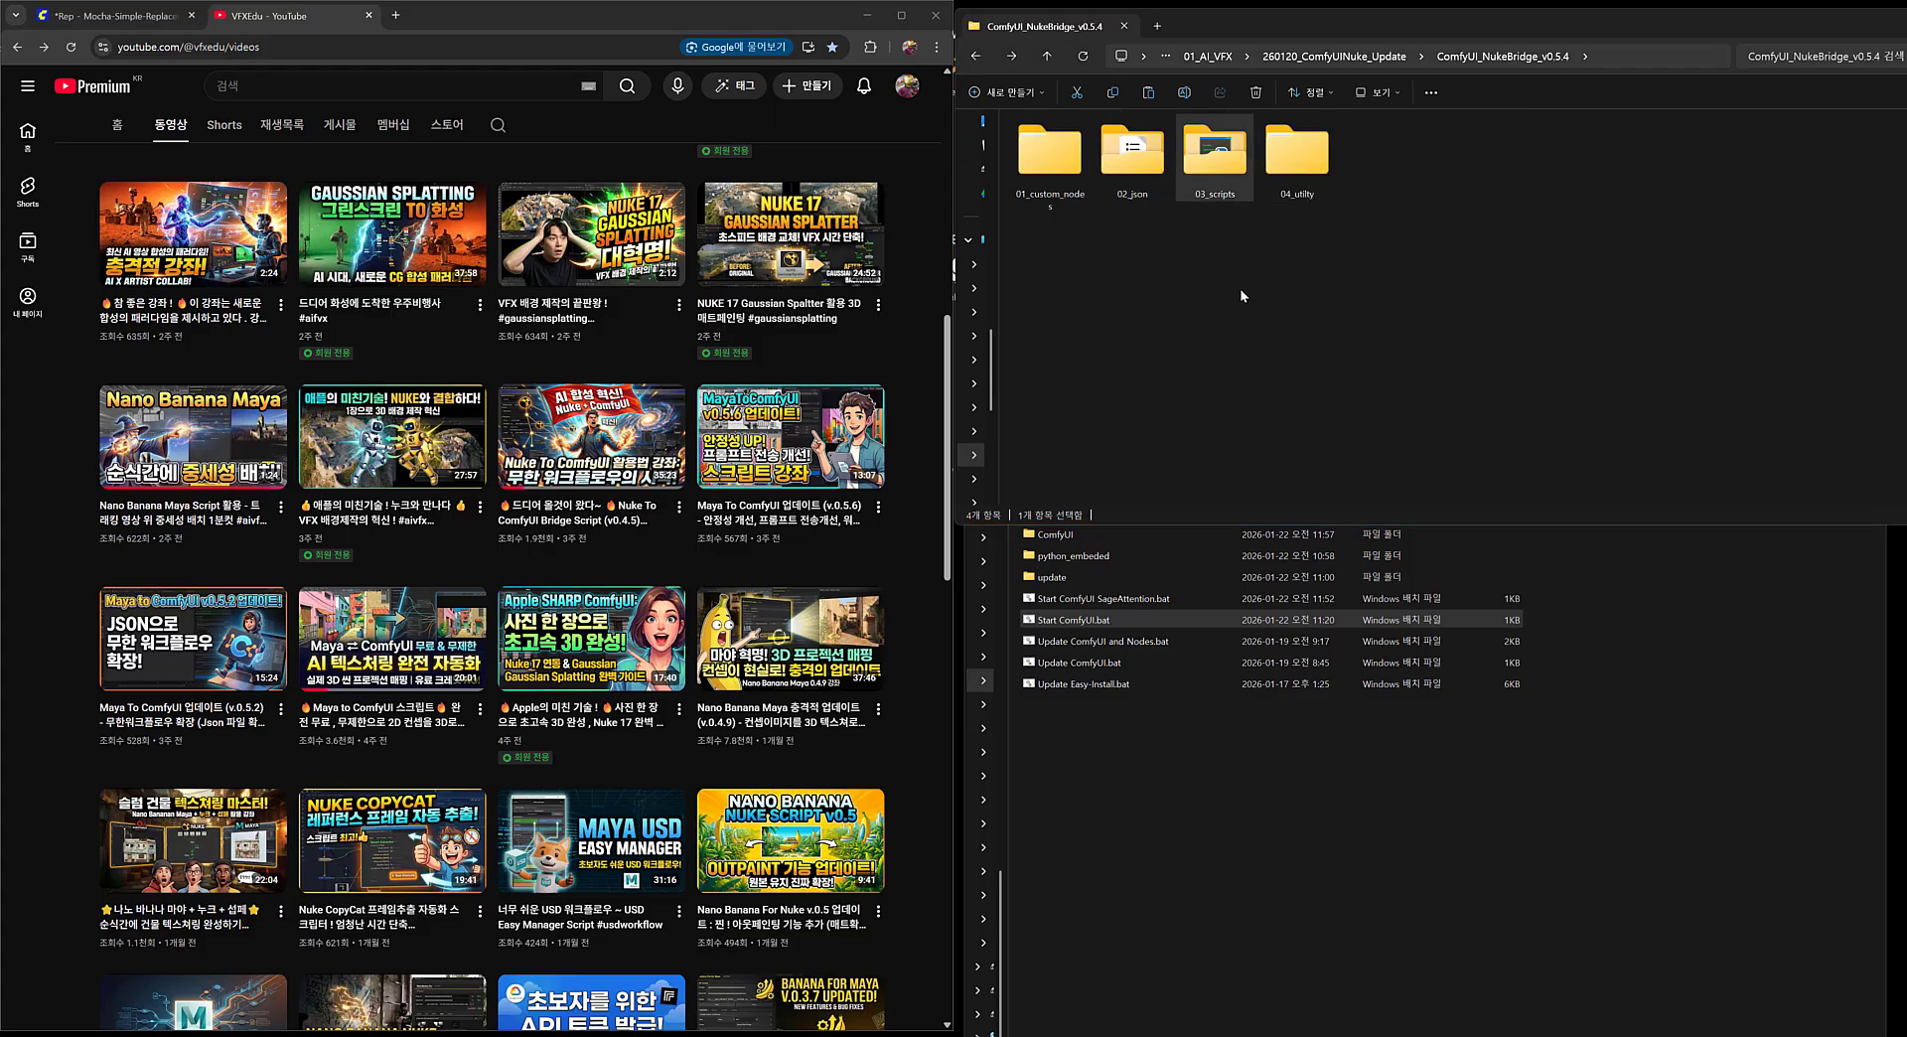
Open the 03_scripts folder of ComfyUI_NukeBridge_v0.5.4.
{"action": "left_click", "coordinate": [1217, 266]}
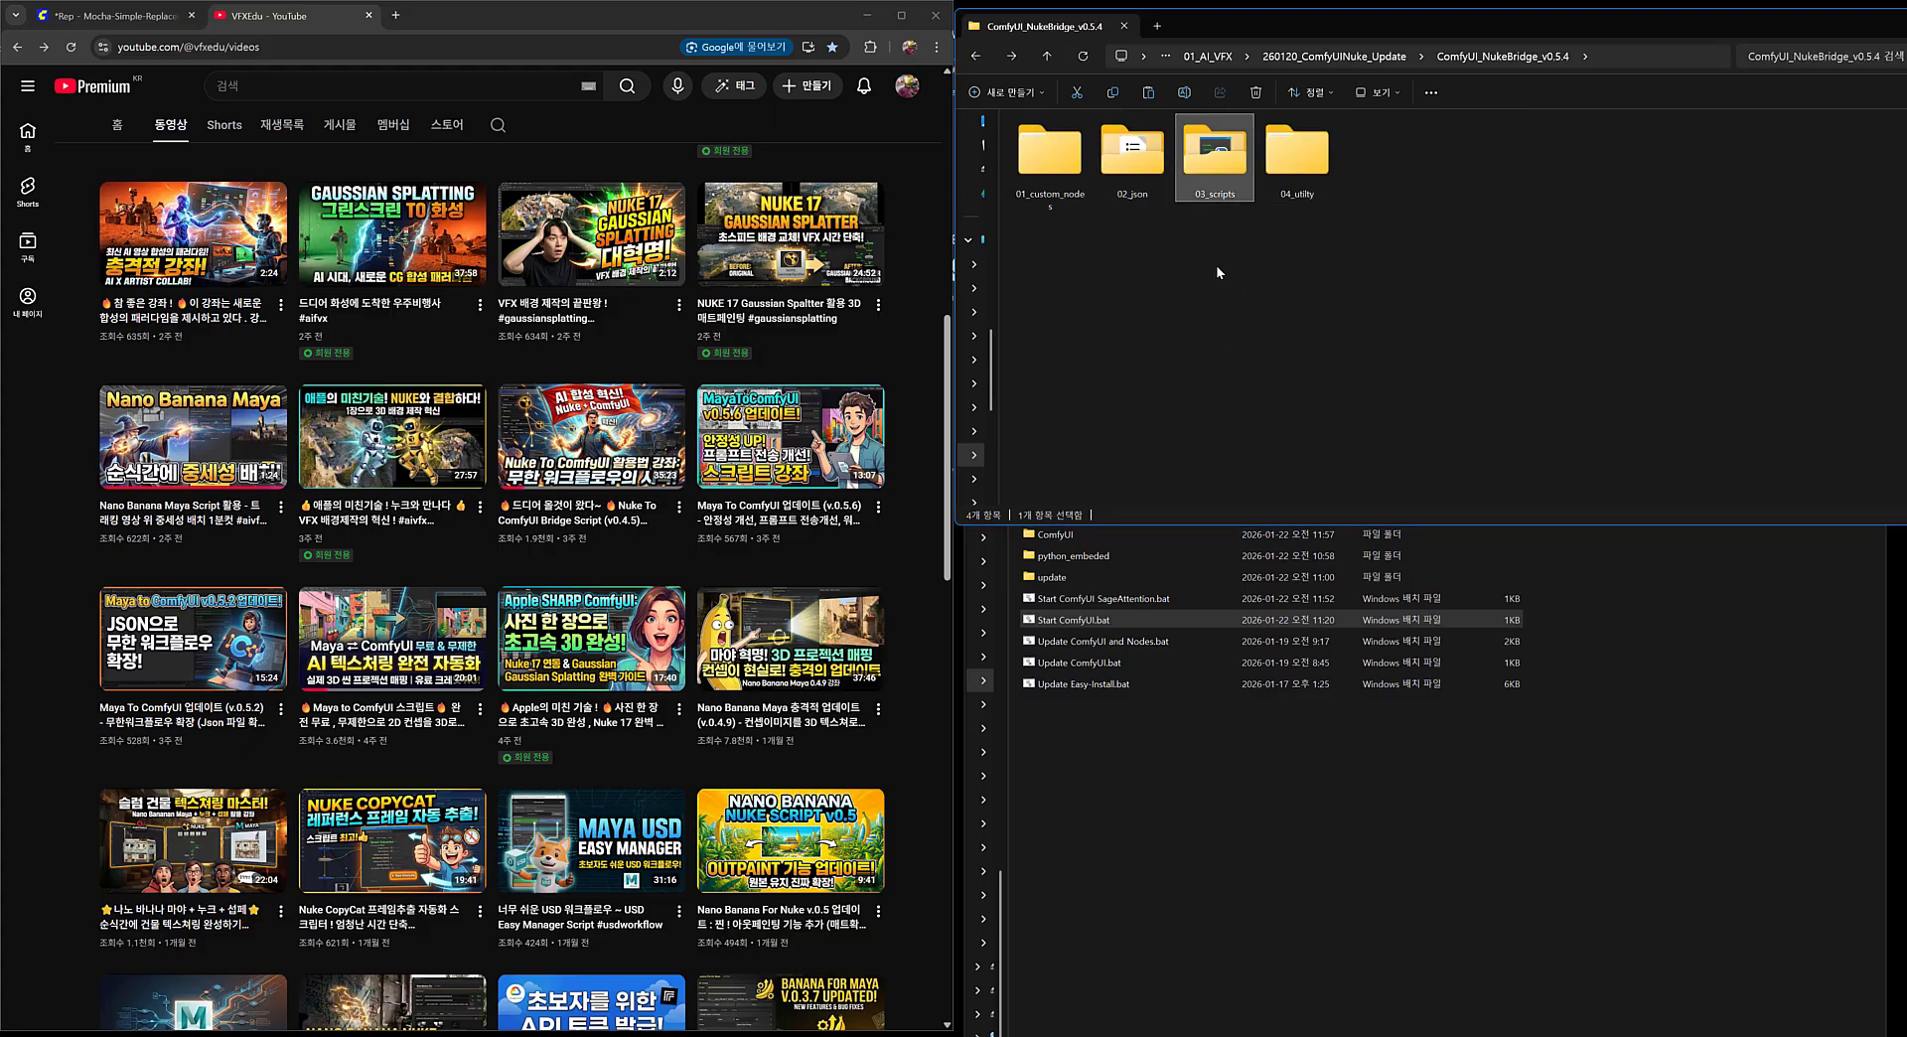
{"action": "left_click", "coordinate": [1212, 192]}
{"action": "double_click", "coordinate": [1212, 193]}
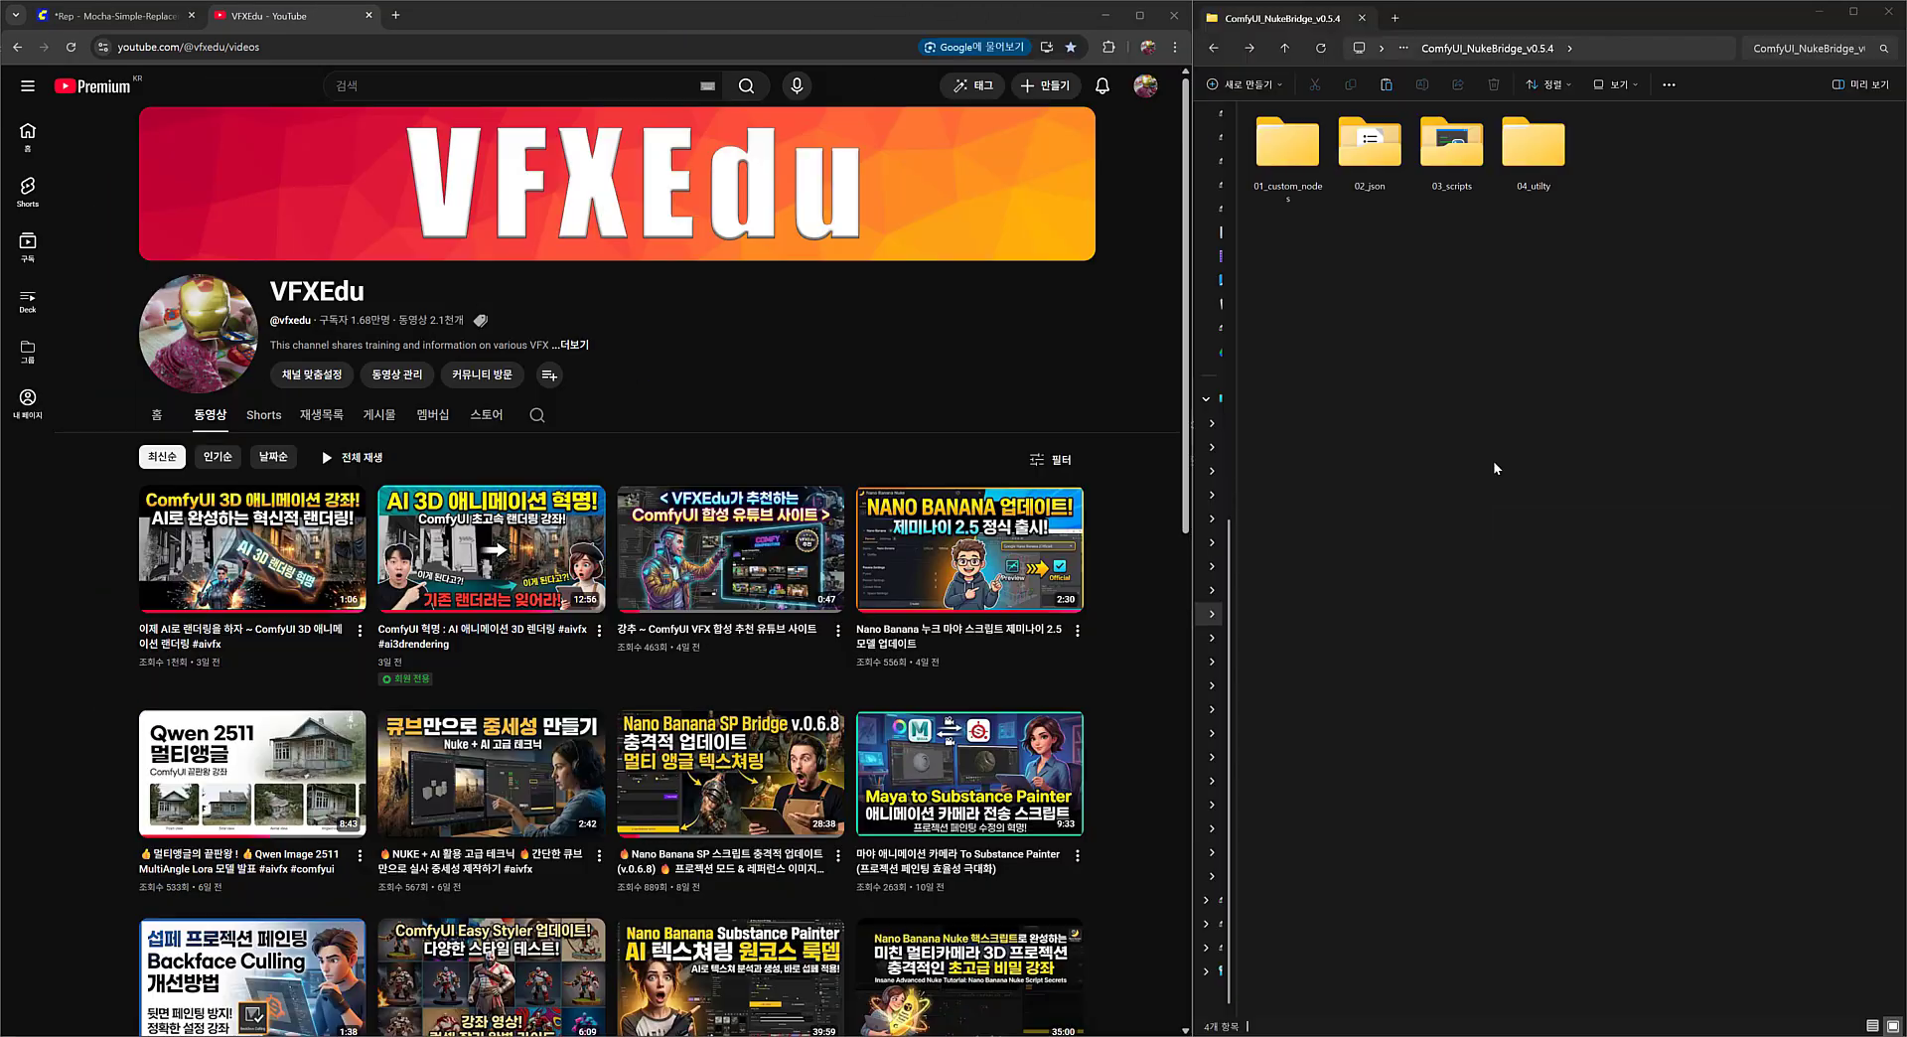
Open the 02_json folder, select Edit - Qwen 2011 MultiAngle.json among the workflow files, and return to the parent folder.
{"action": "double_click", "coordinate": [1372, 162]}
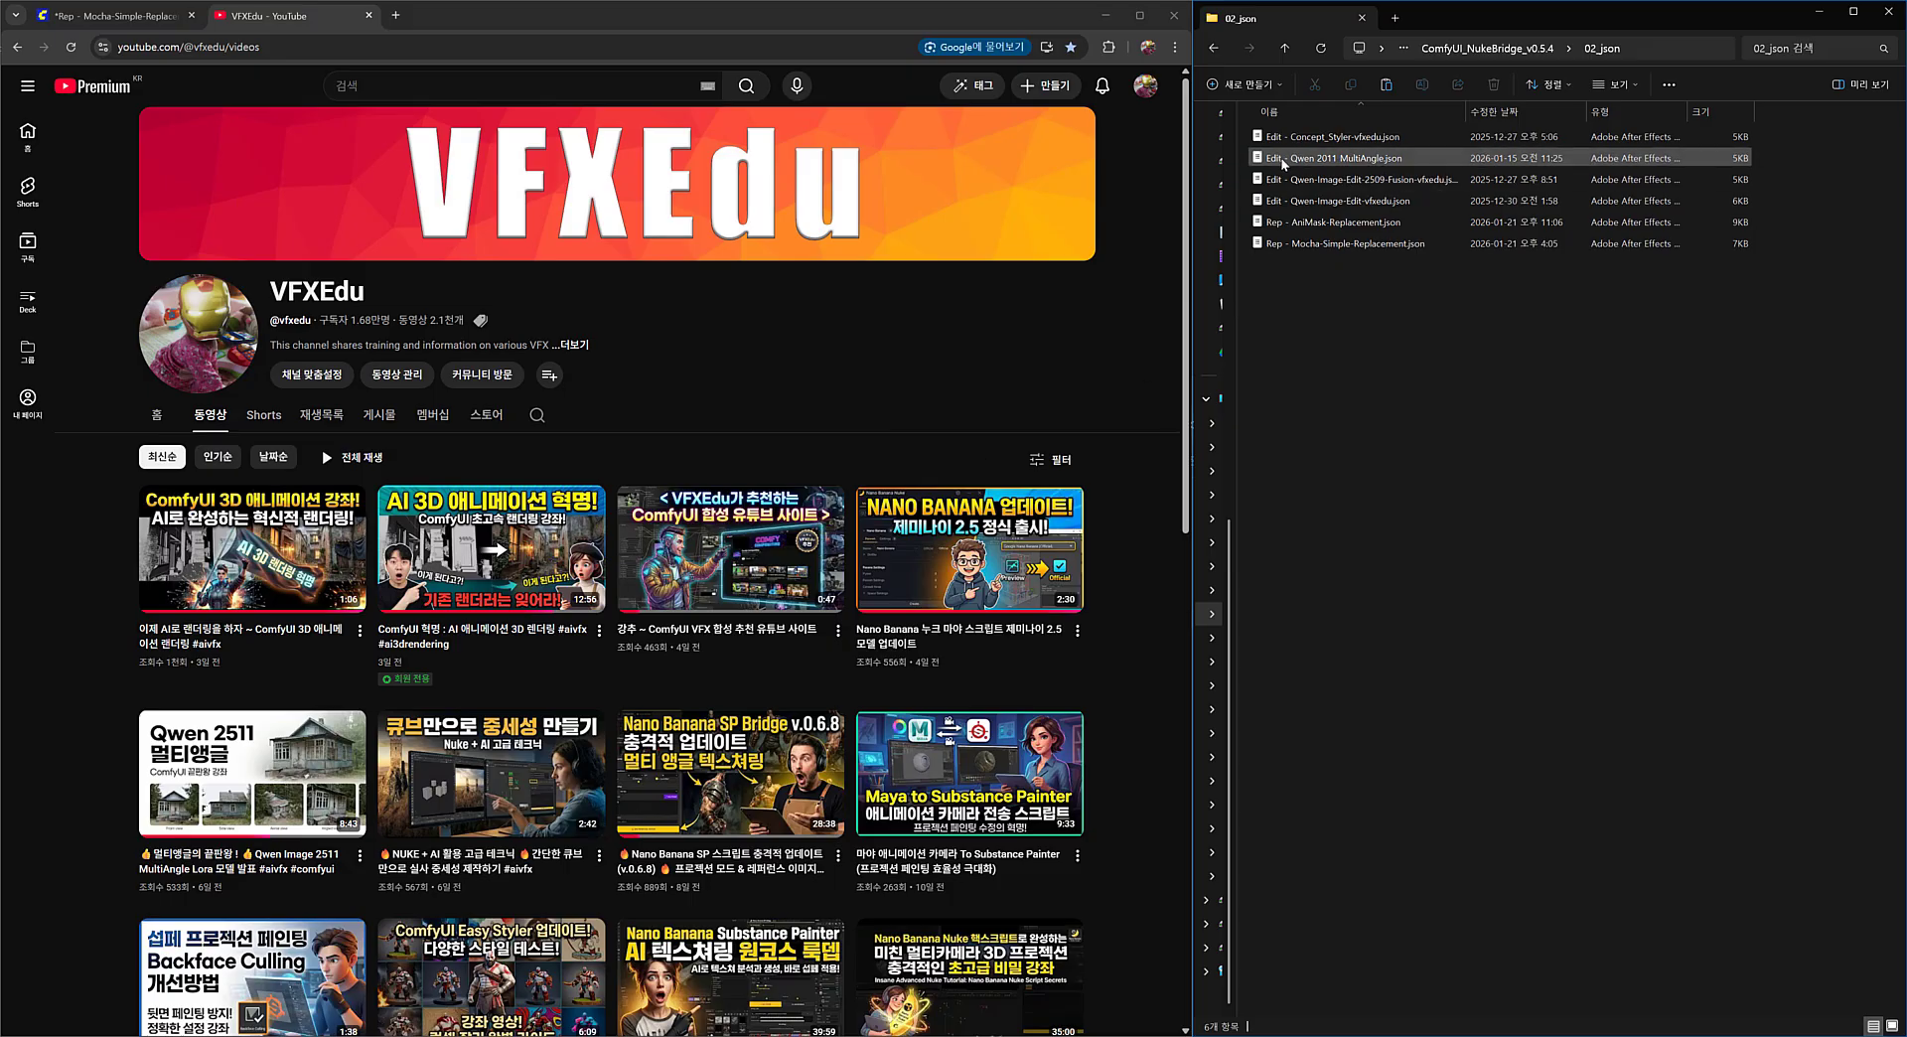
{"action": "left_click", "coordinate": [1384, 158]}
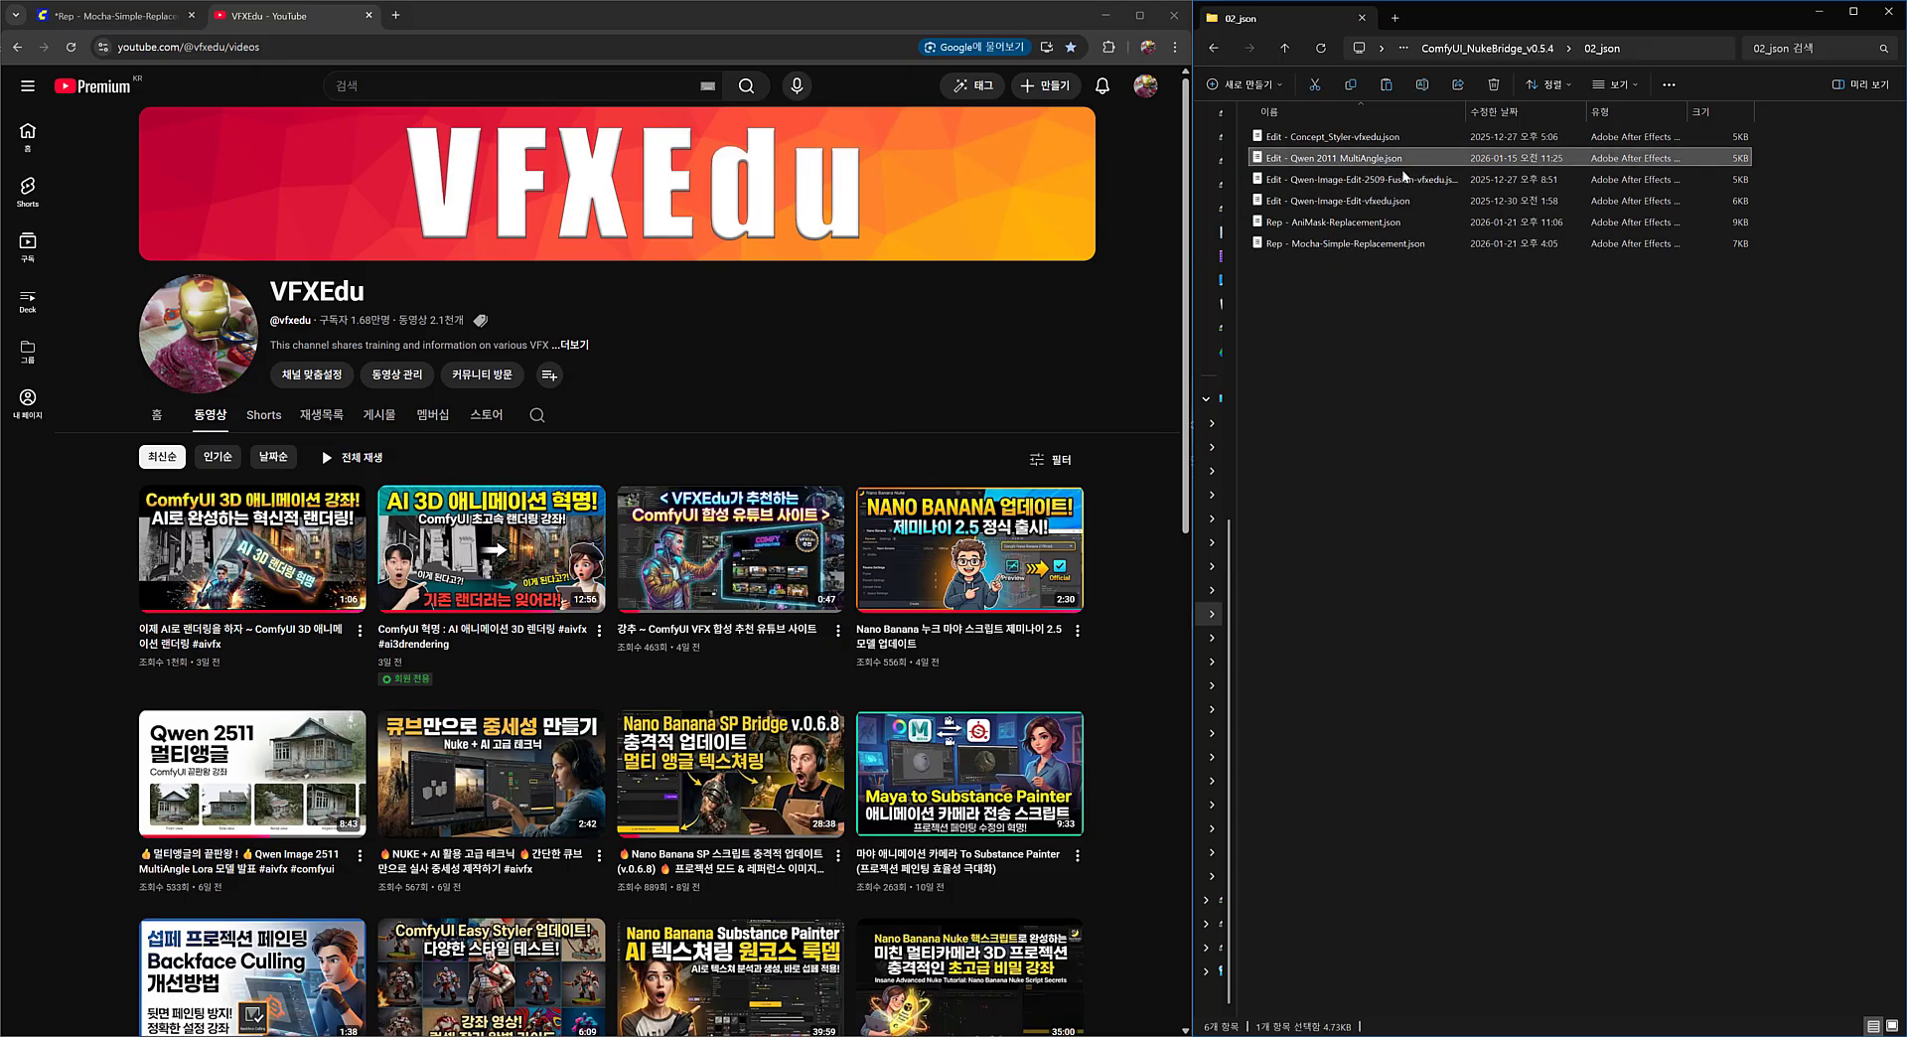
{"action": "left_click", "coordinate": [1419, 307]}
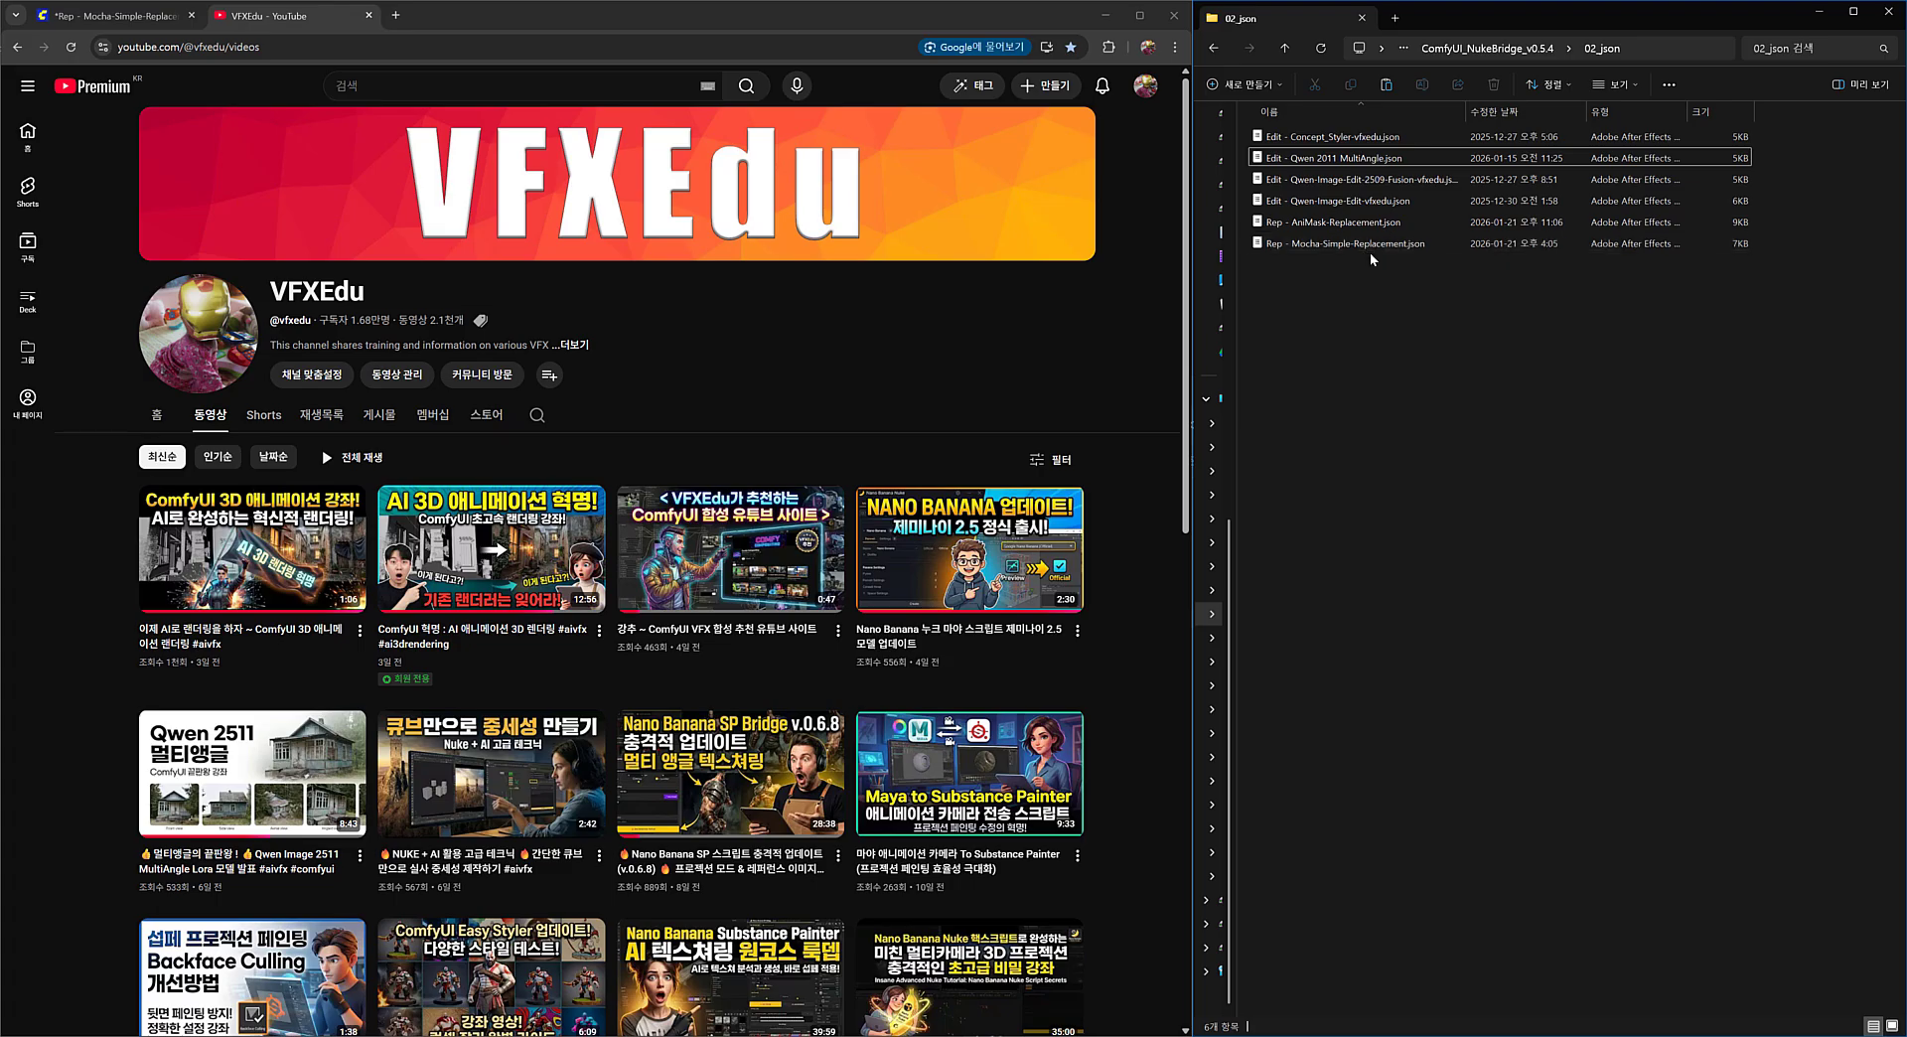
{"action": "left_click", "coordinate": [1216, 49]}
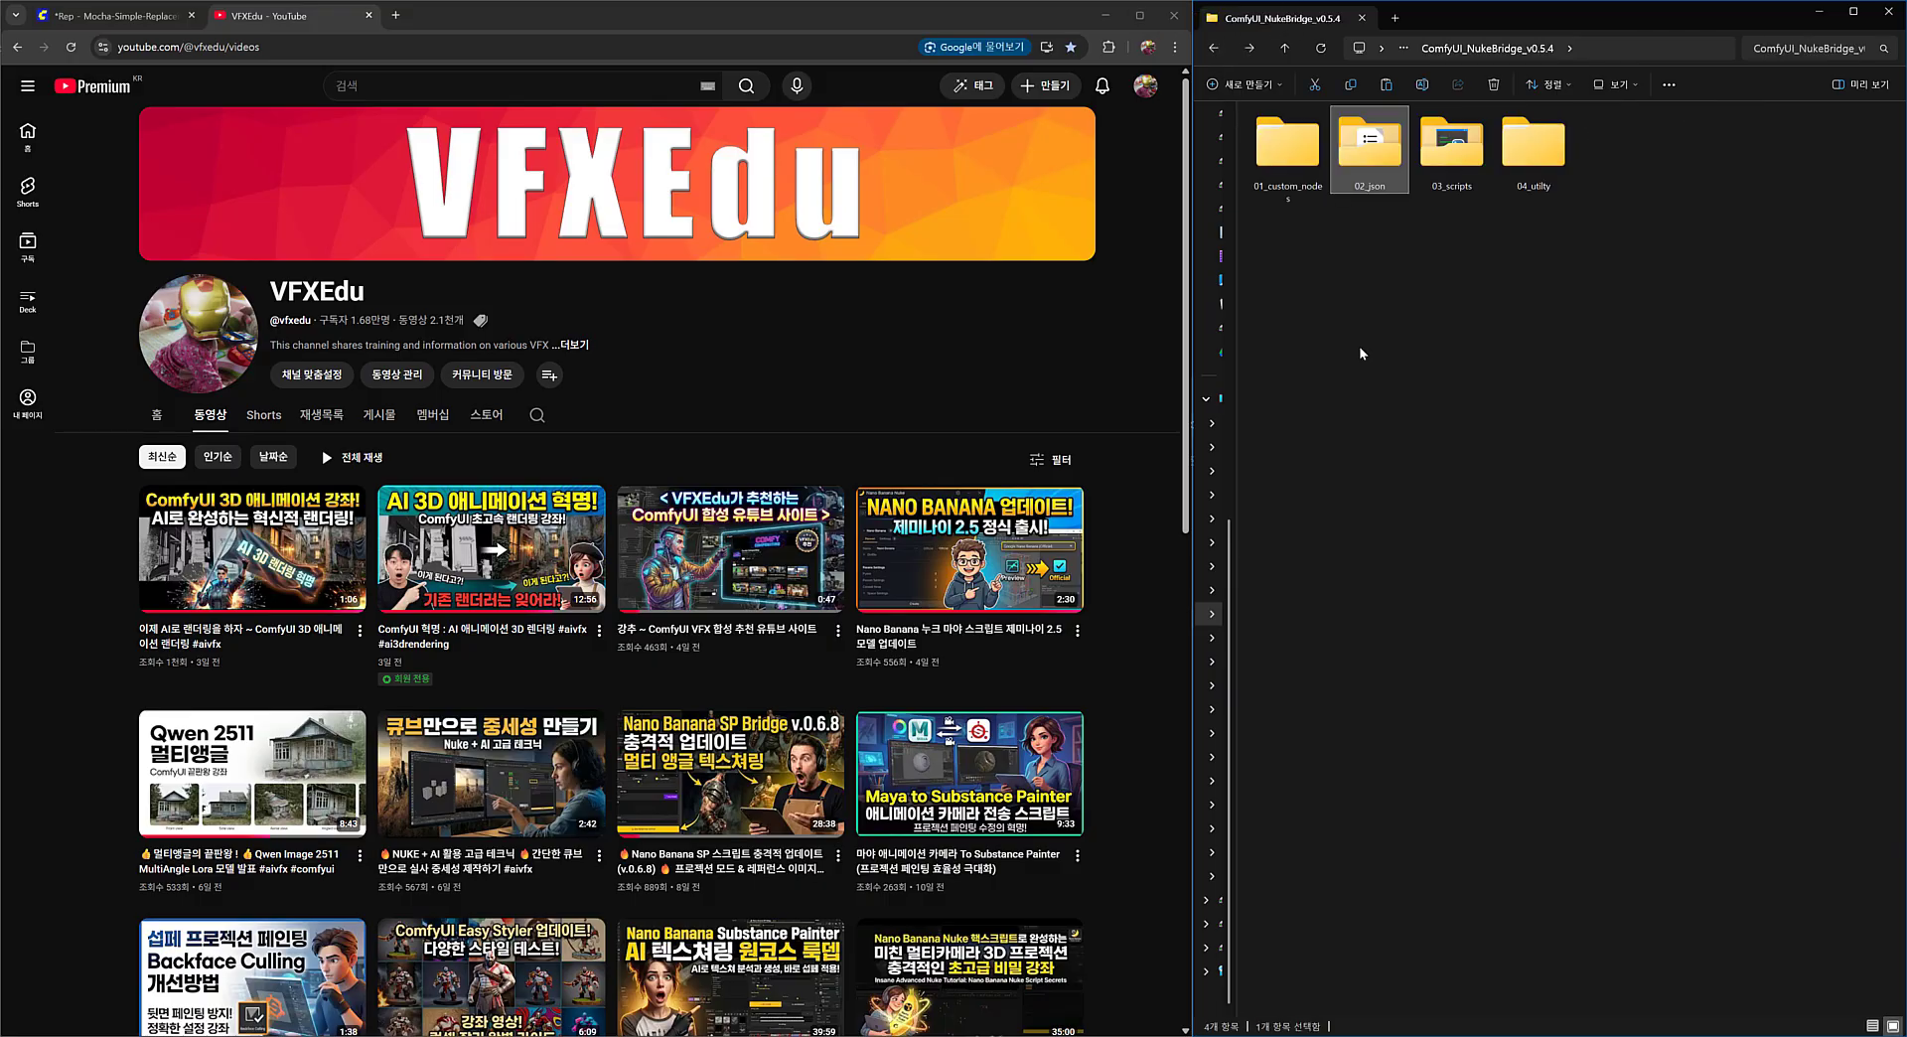
Inspect the ComfyUI_Easy_Prompt_Styler folder inside 01_custom_nodes and return to the ComfyUI_NukeBridge_v0.5.4 folder.
{"action": "double_click", "coordinate": [1290, 159]}
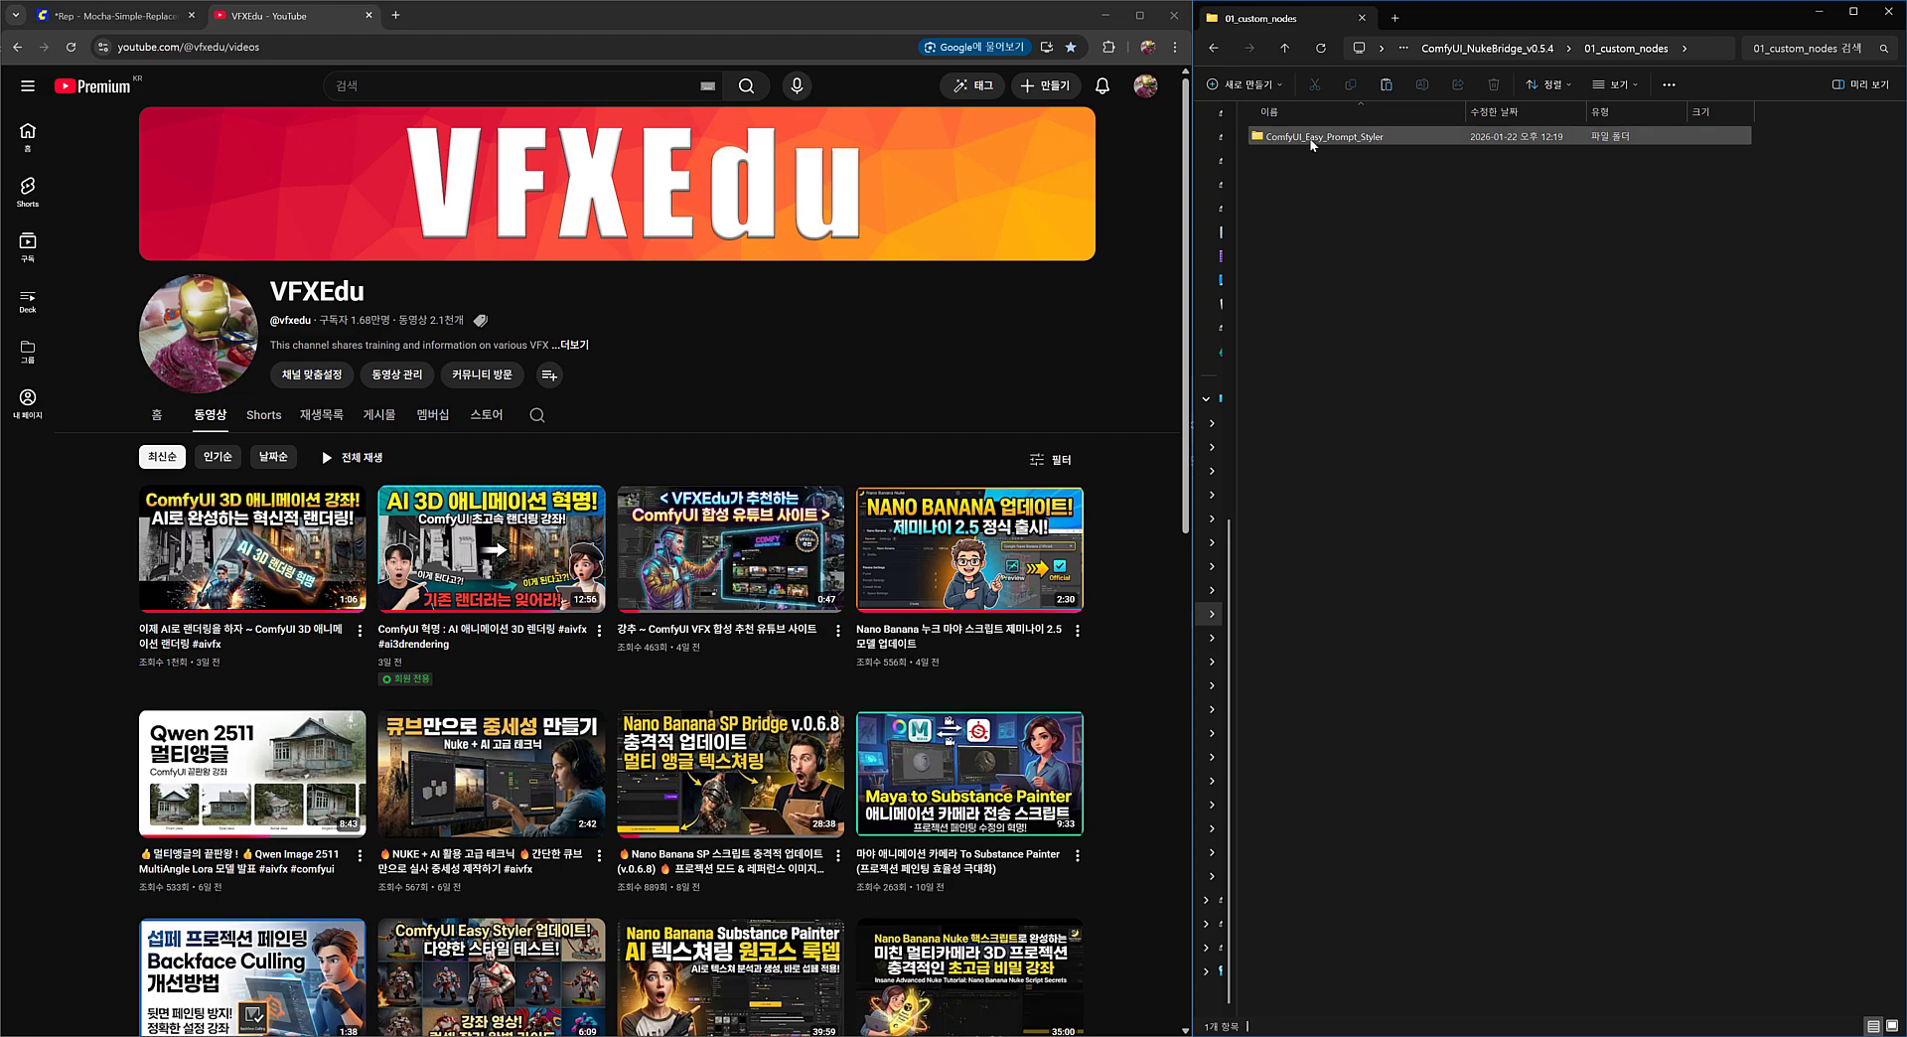
{"action": "mouse_move", "coordinate": [1343, 145]}
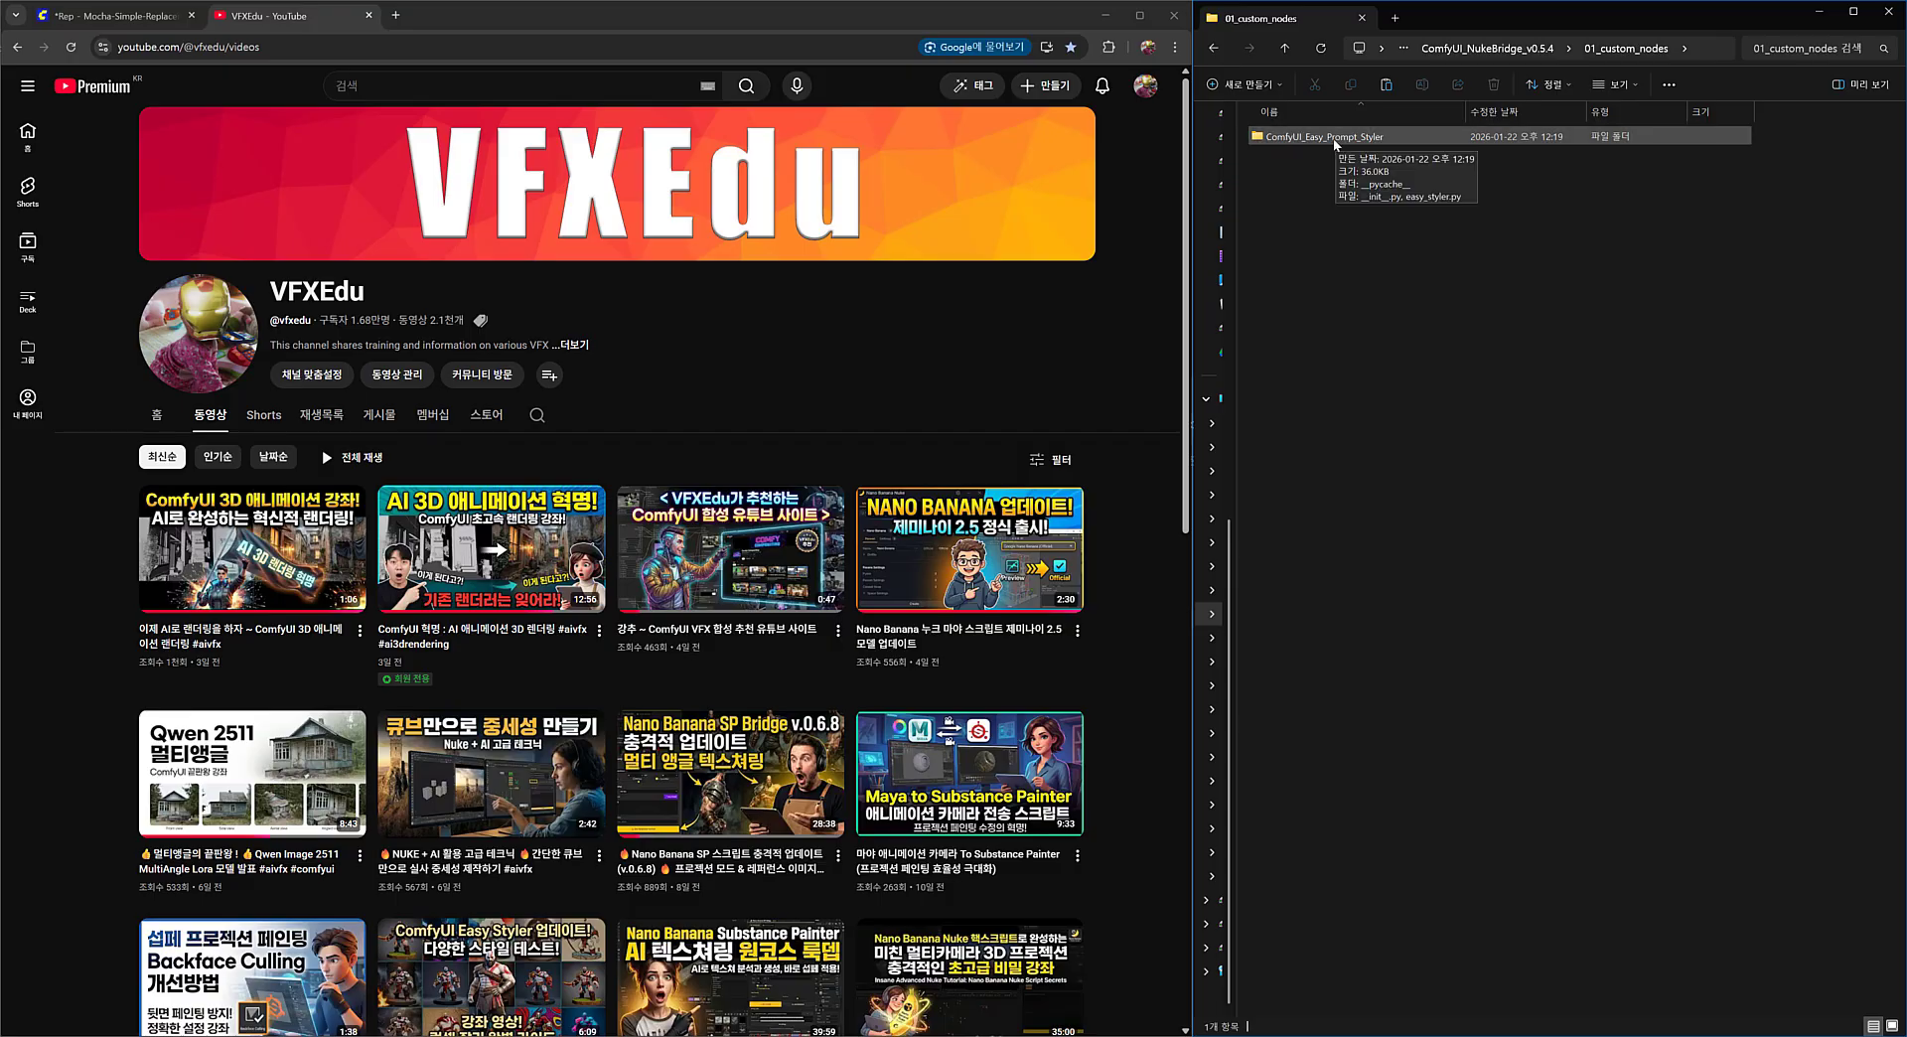
{"action": "left_click", "coordinate": [1336, 145]}
{"action": "left_click", "coordinate": [1340, 170]}
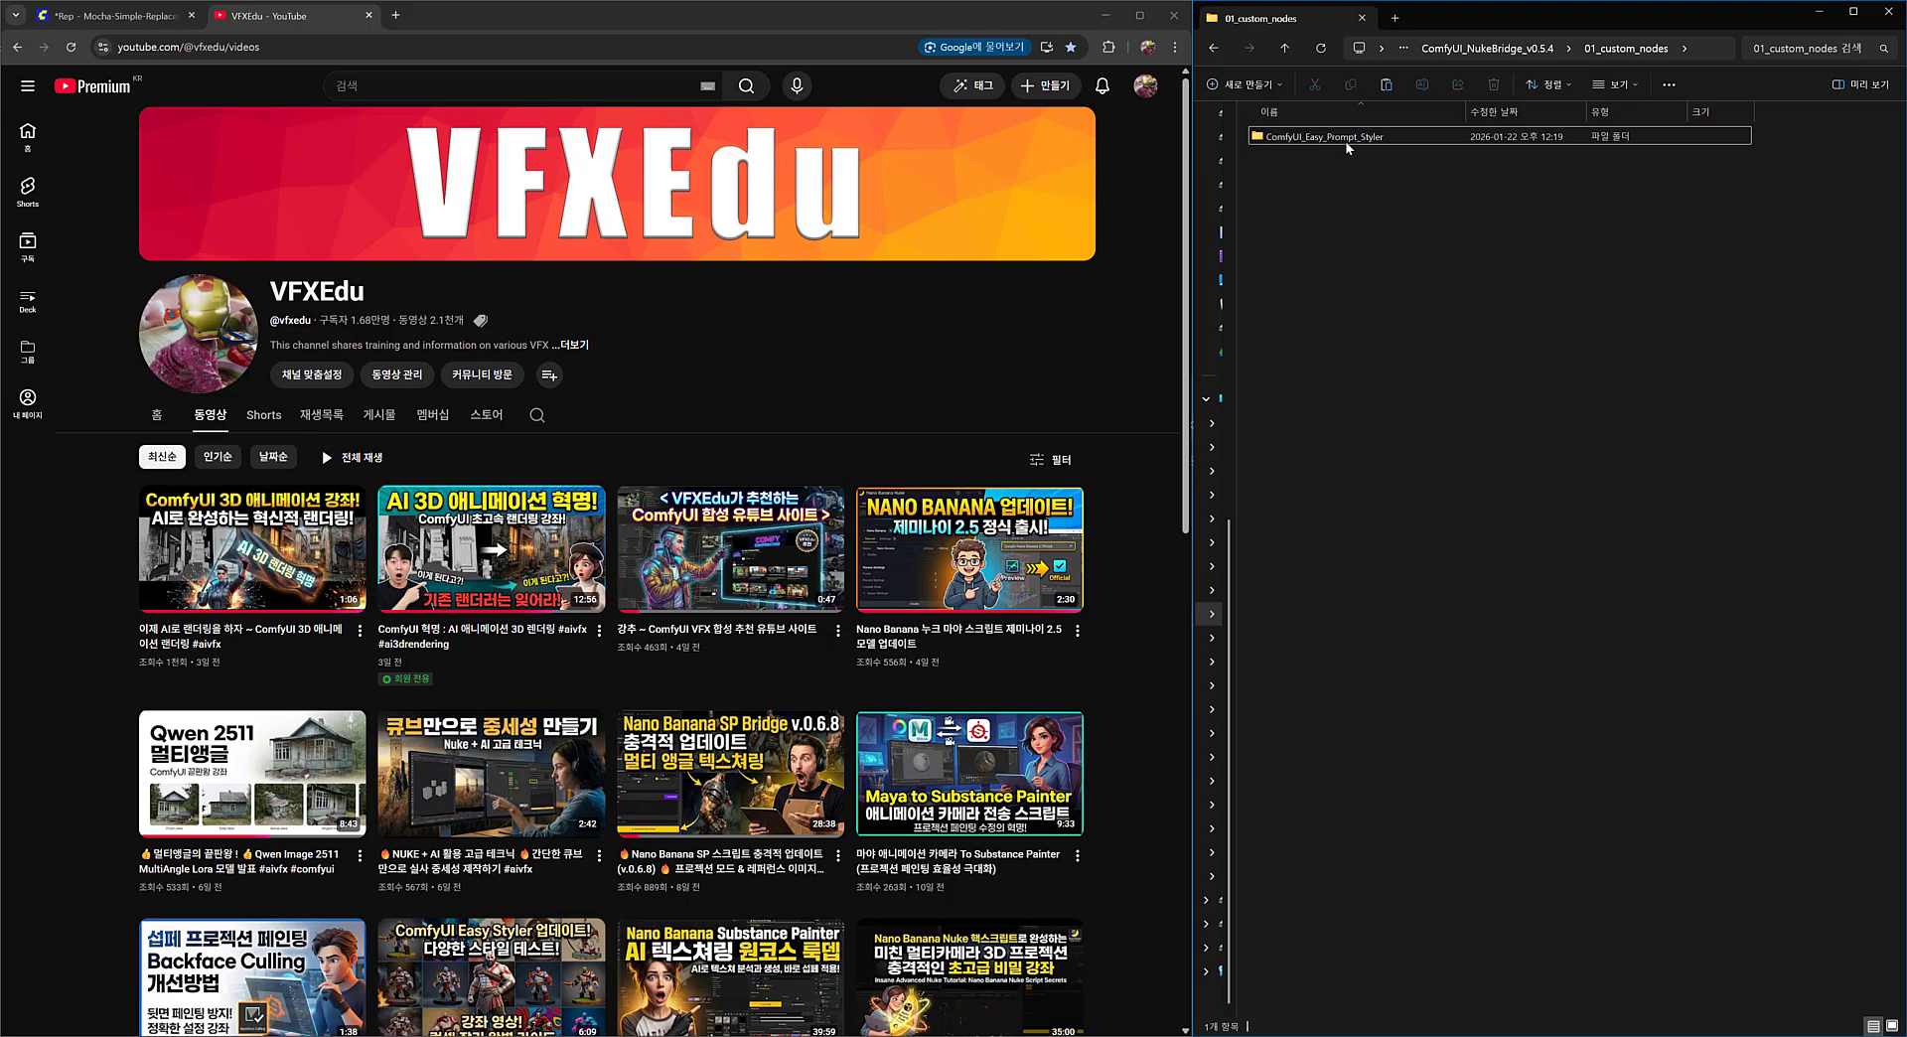
{"action": "double_click", "coordinate": [1344, 136]}
{"action": "key", "text": "alt+Left"}
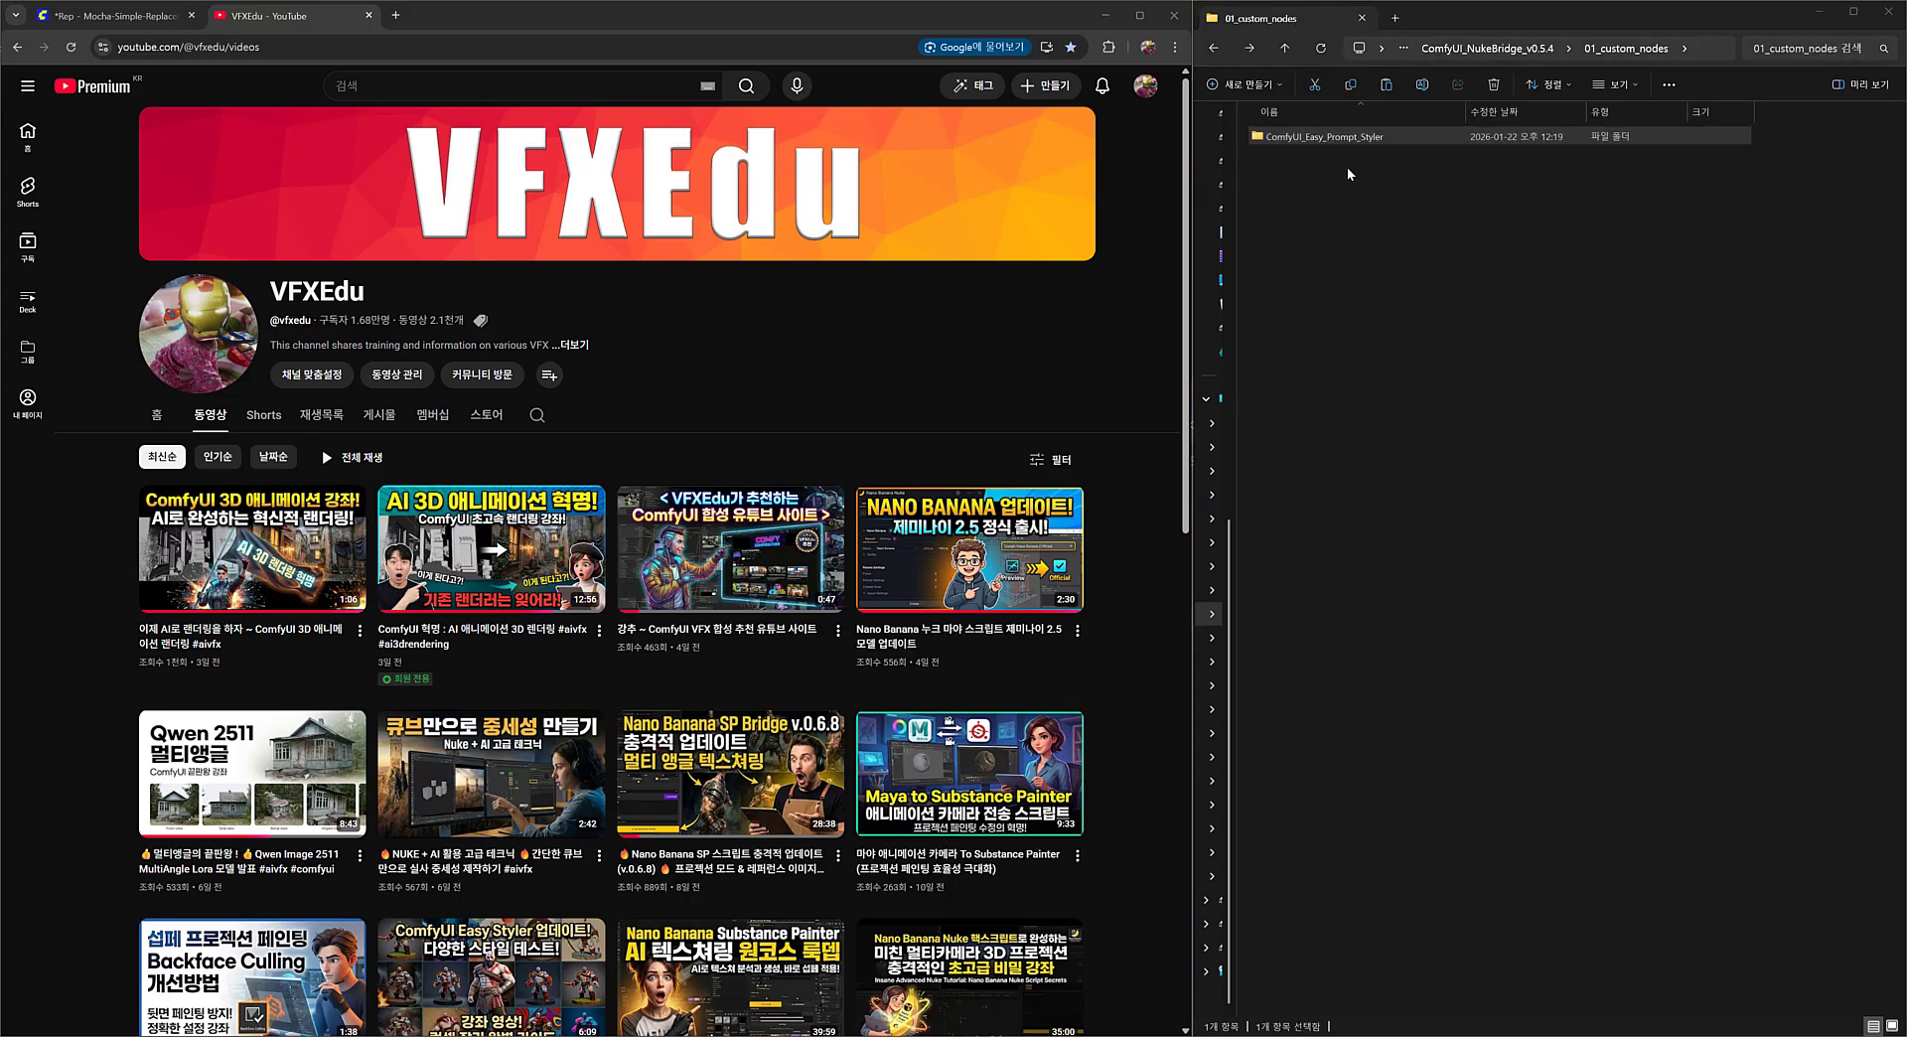
{"action": "key", "text": "alt+Left"}
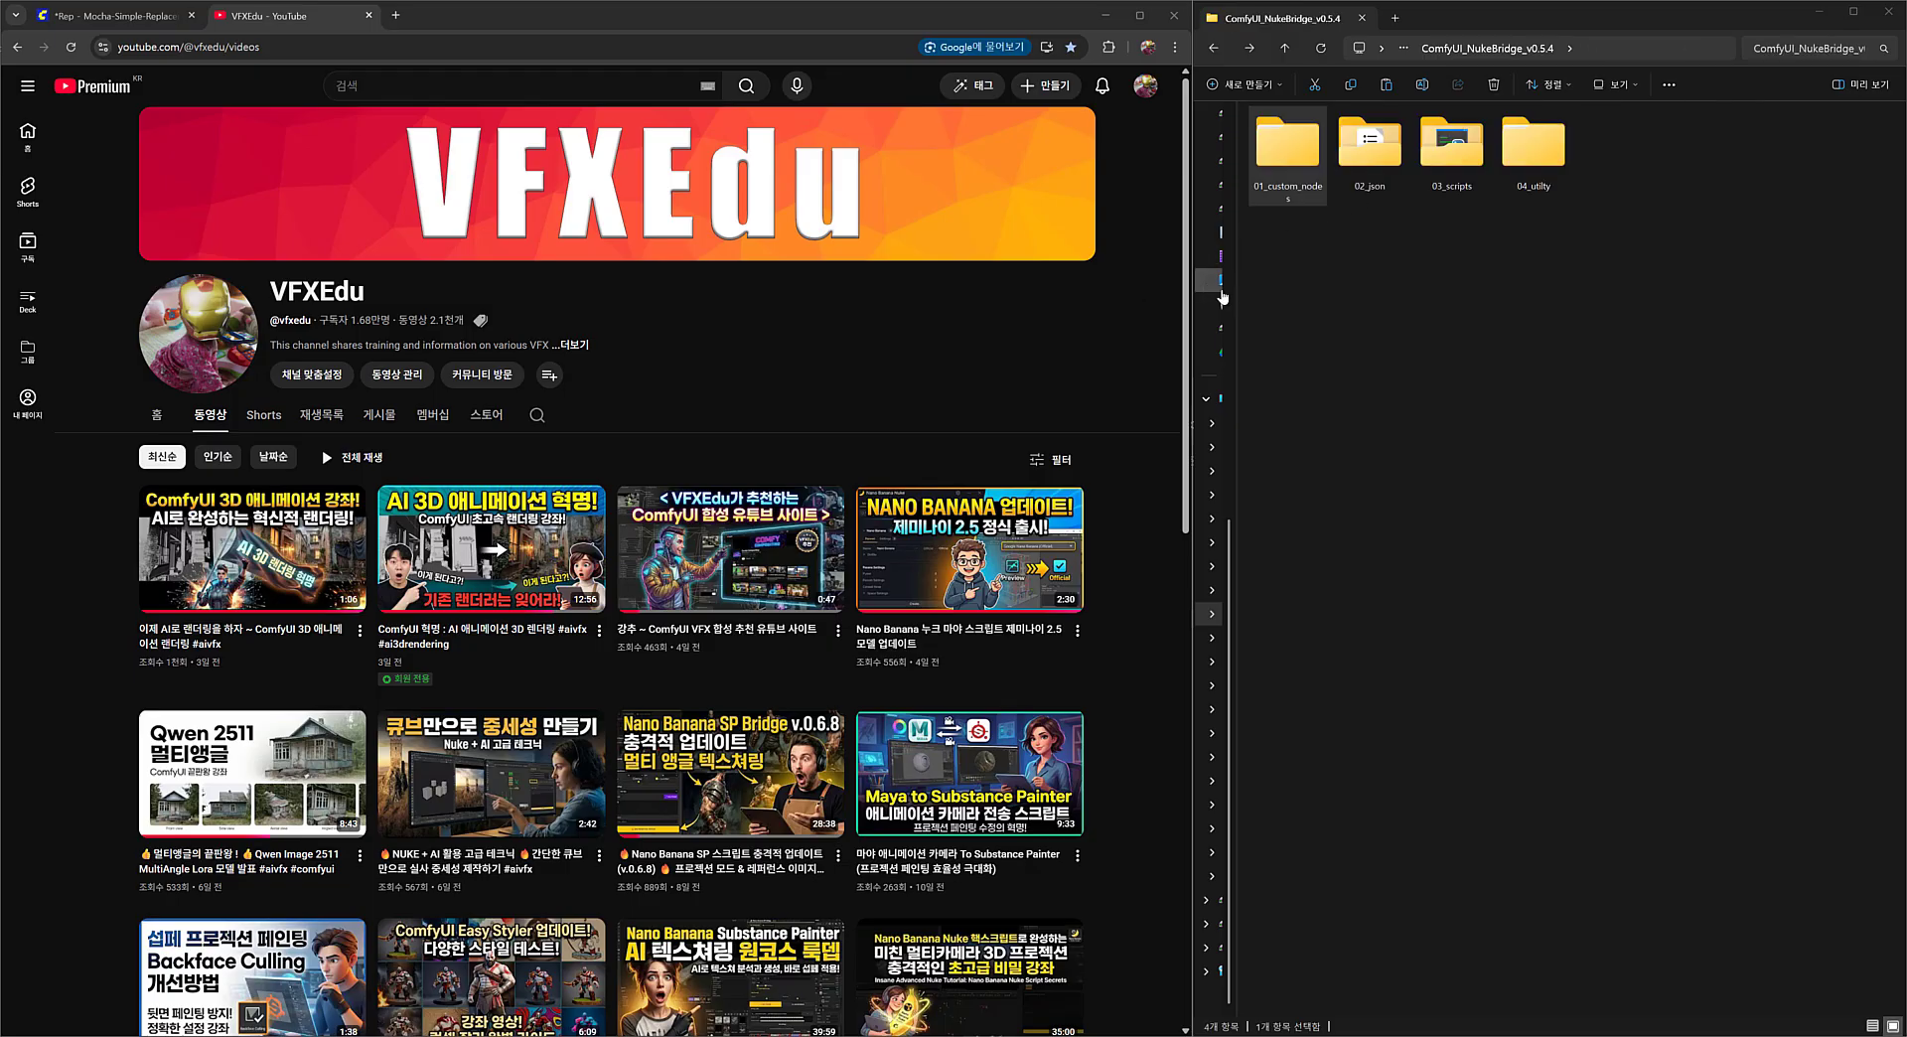
{"action": "left_click", "coordinate": [1465, 290]}
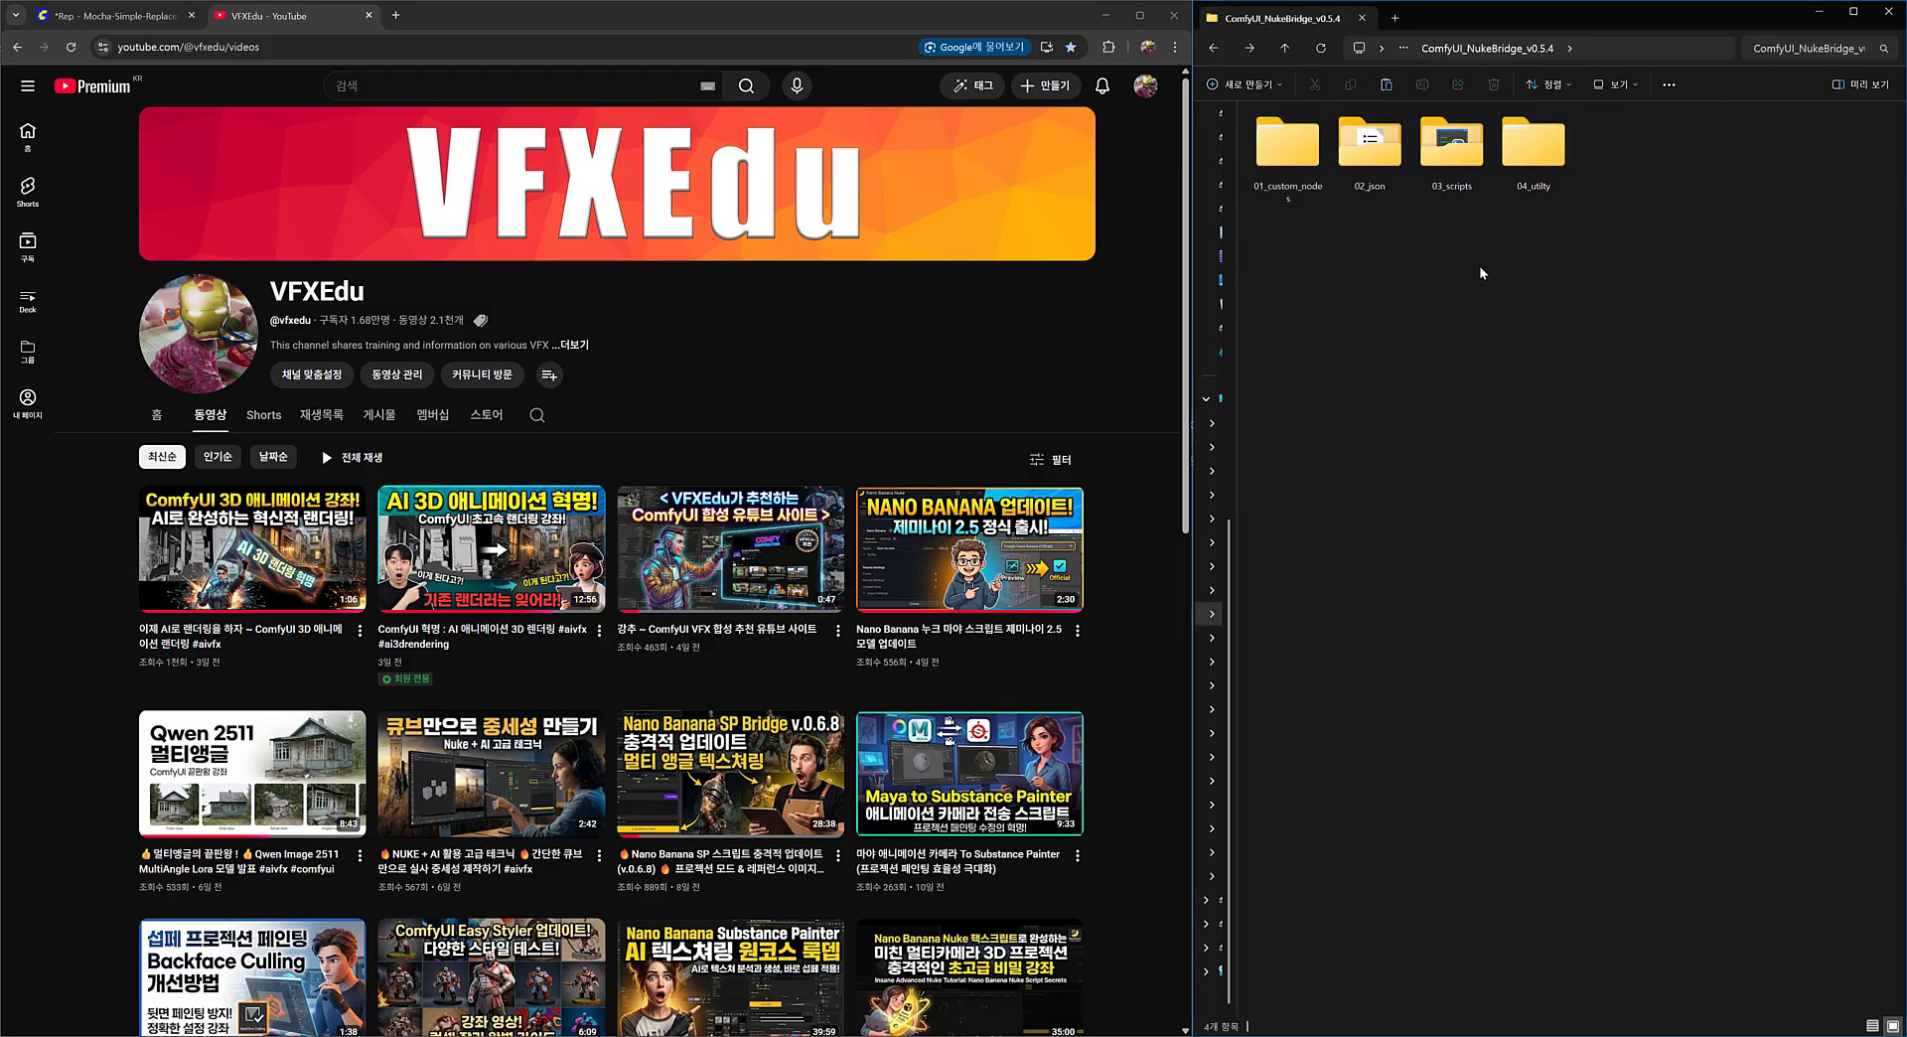
Open the 04_utilty folder and select the vedu_presets folder.
{"action": "left_click", "coordinate": [1535, 190]}
{"action": "double_click", "coordinate": [1537, 181]}
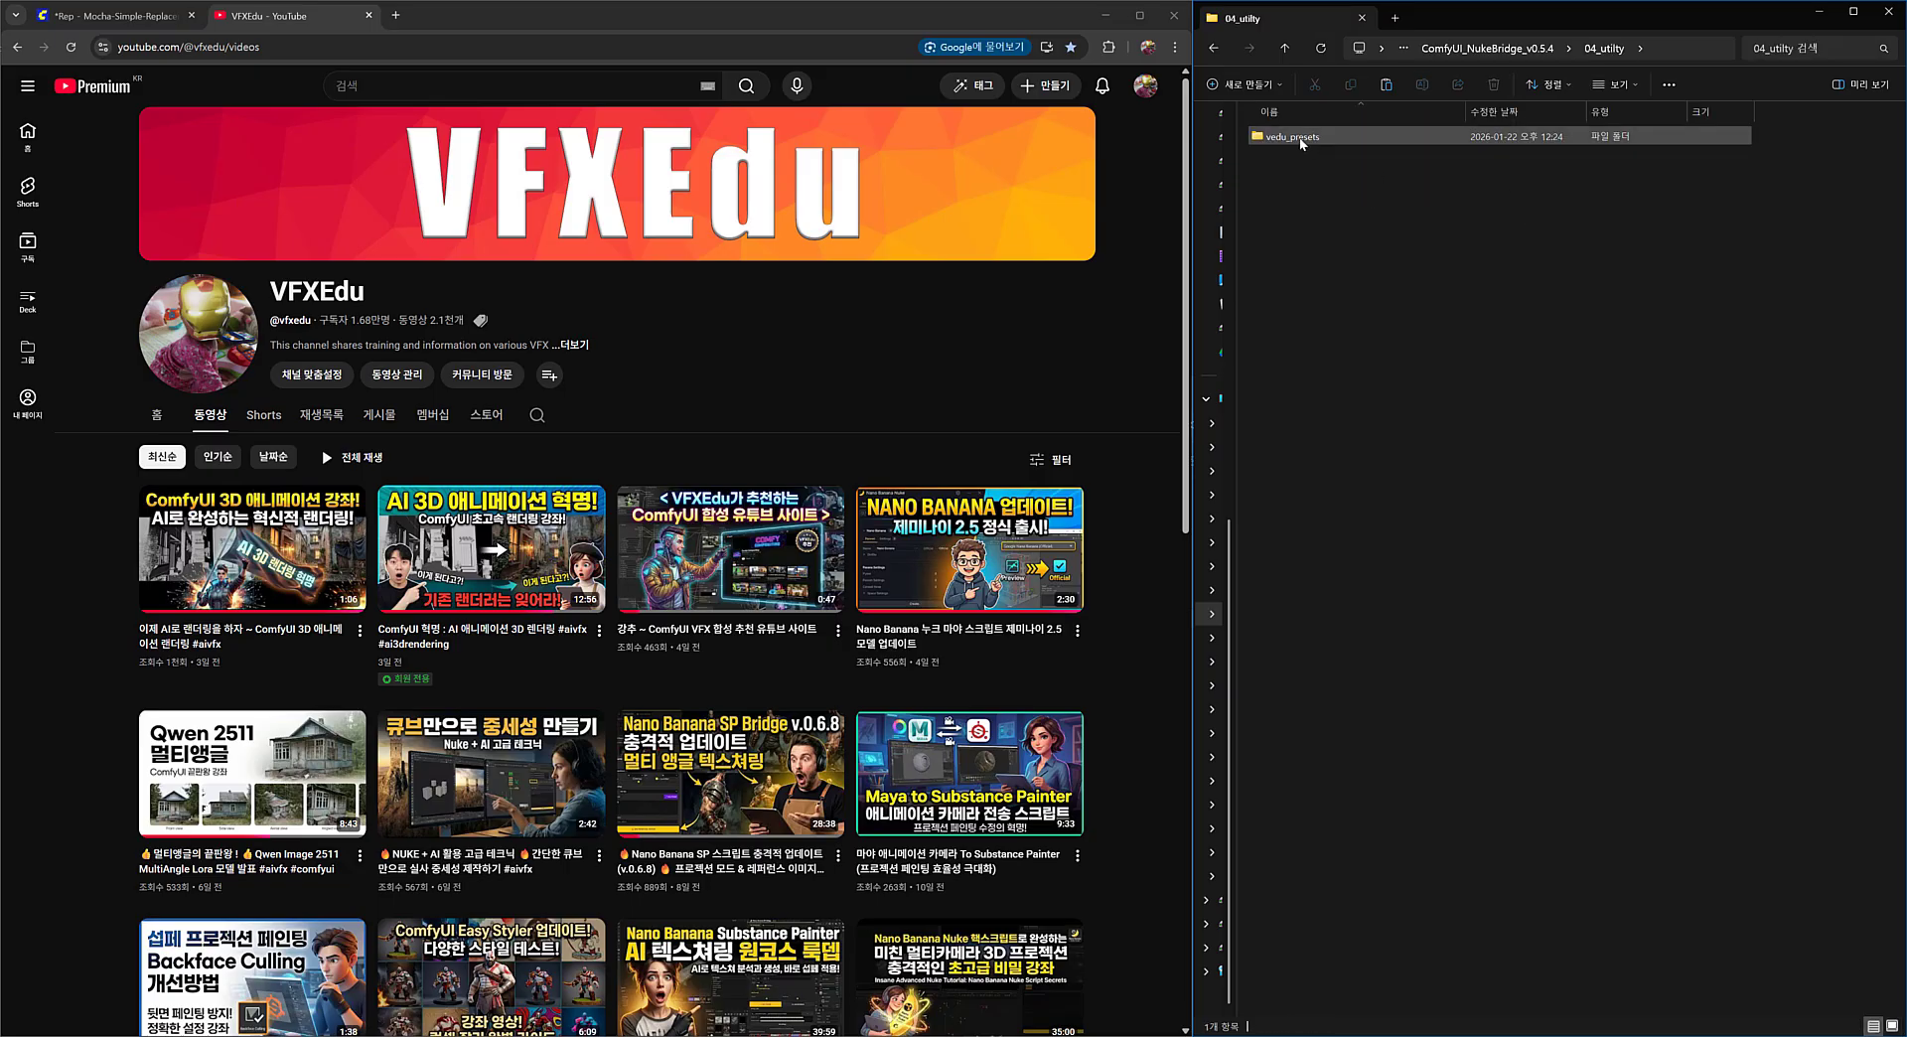
{"action": "left_click", "coordinate": [1310, 137]}
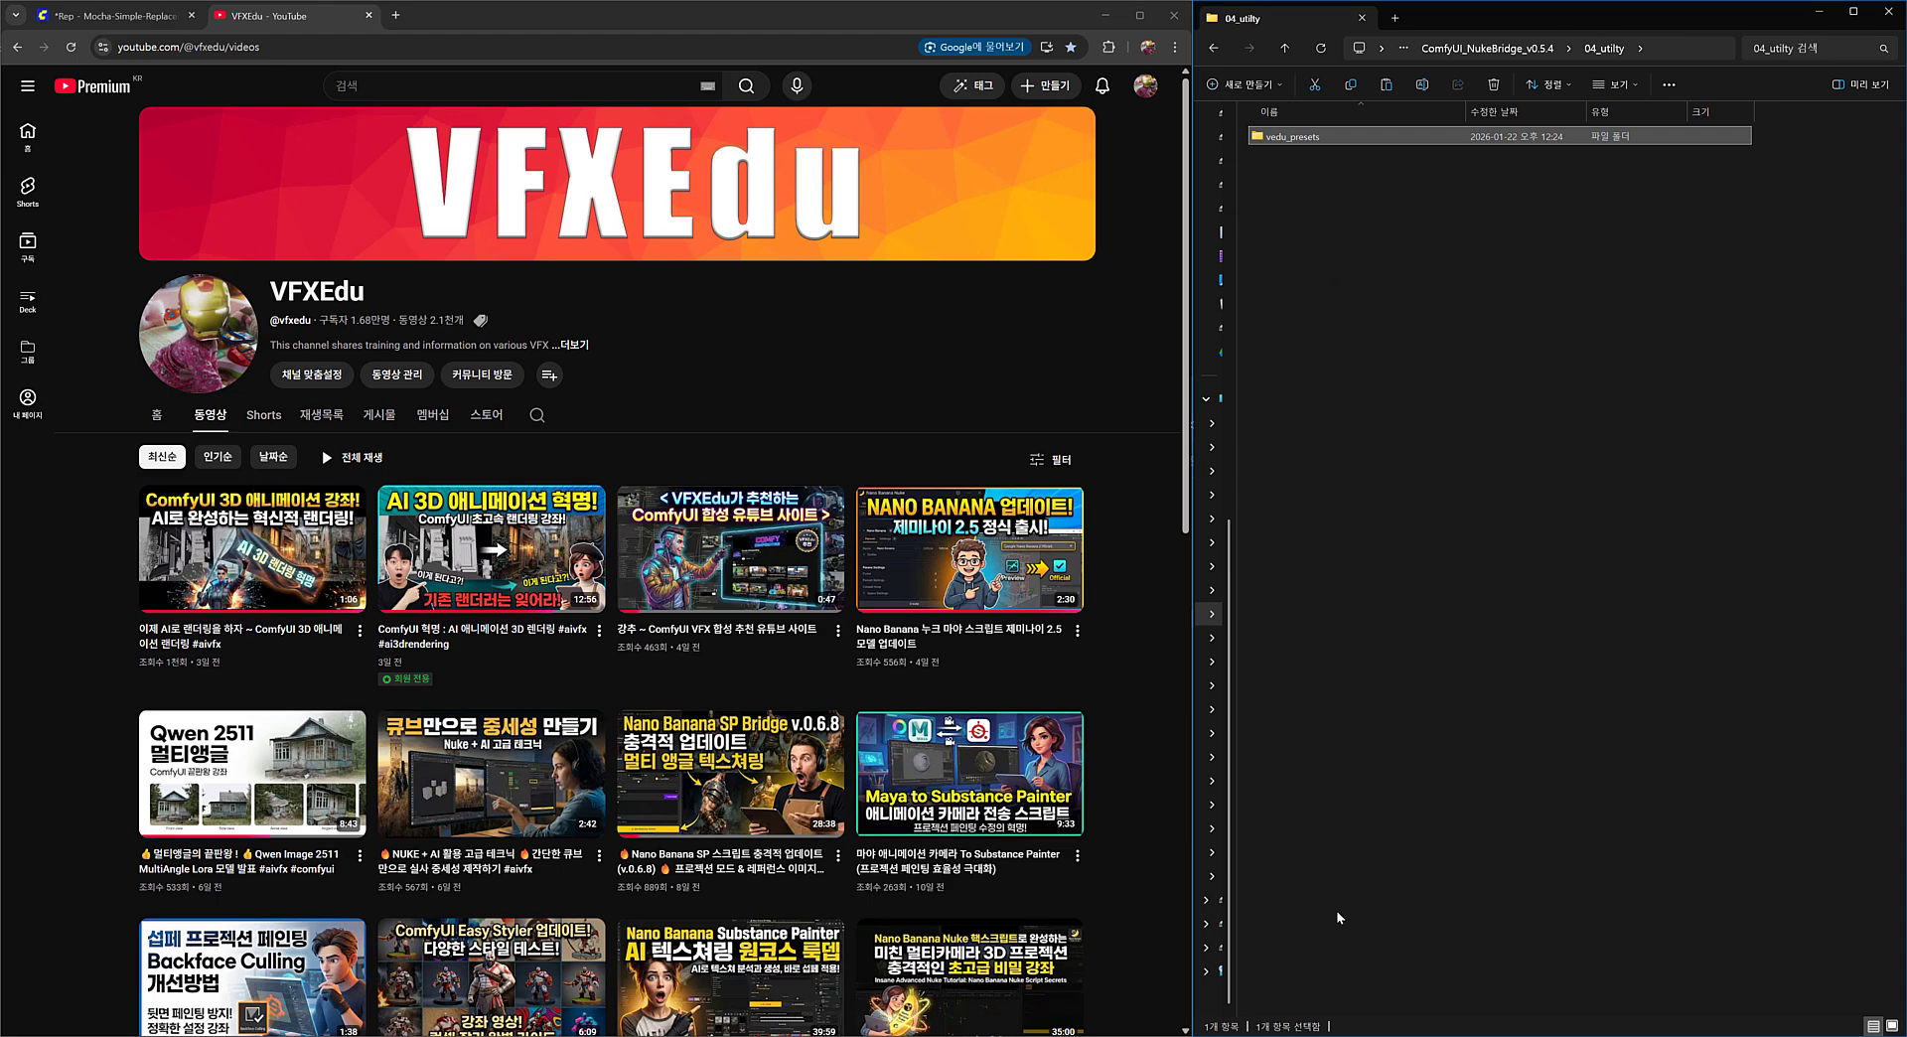
Switch to Nuke, show the RMBG_2.0.vedu utility preset's parameters, and return the preset to Upscale_UltraSharp.vedu.
{"action": "left_click", "coordinate": [1331, 1021]}
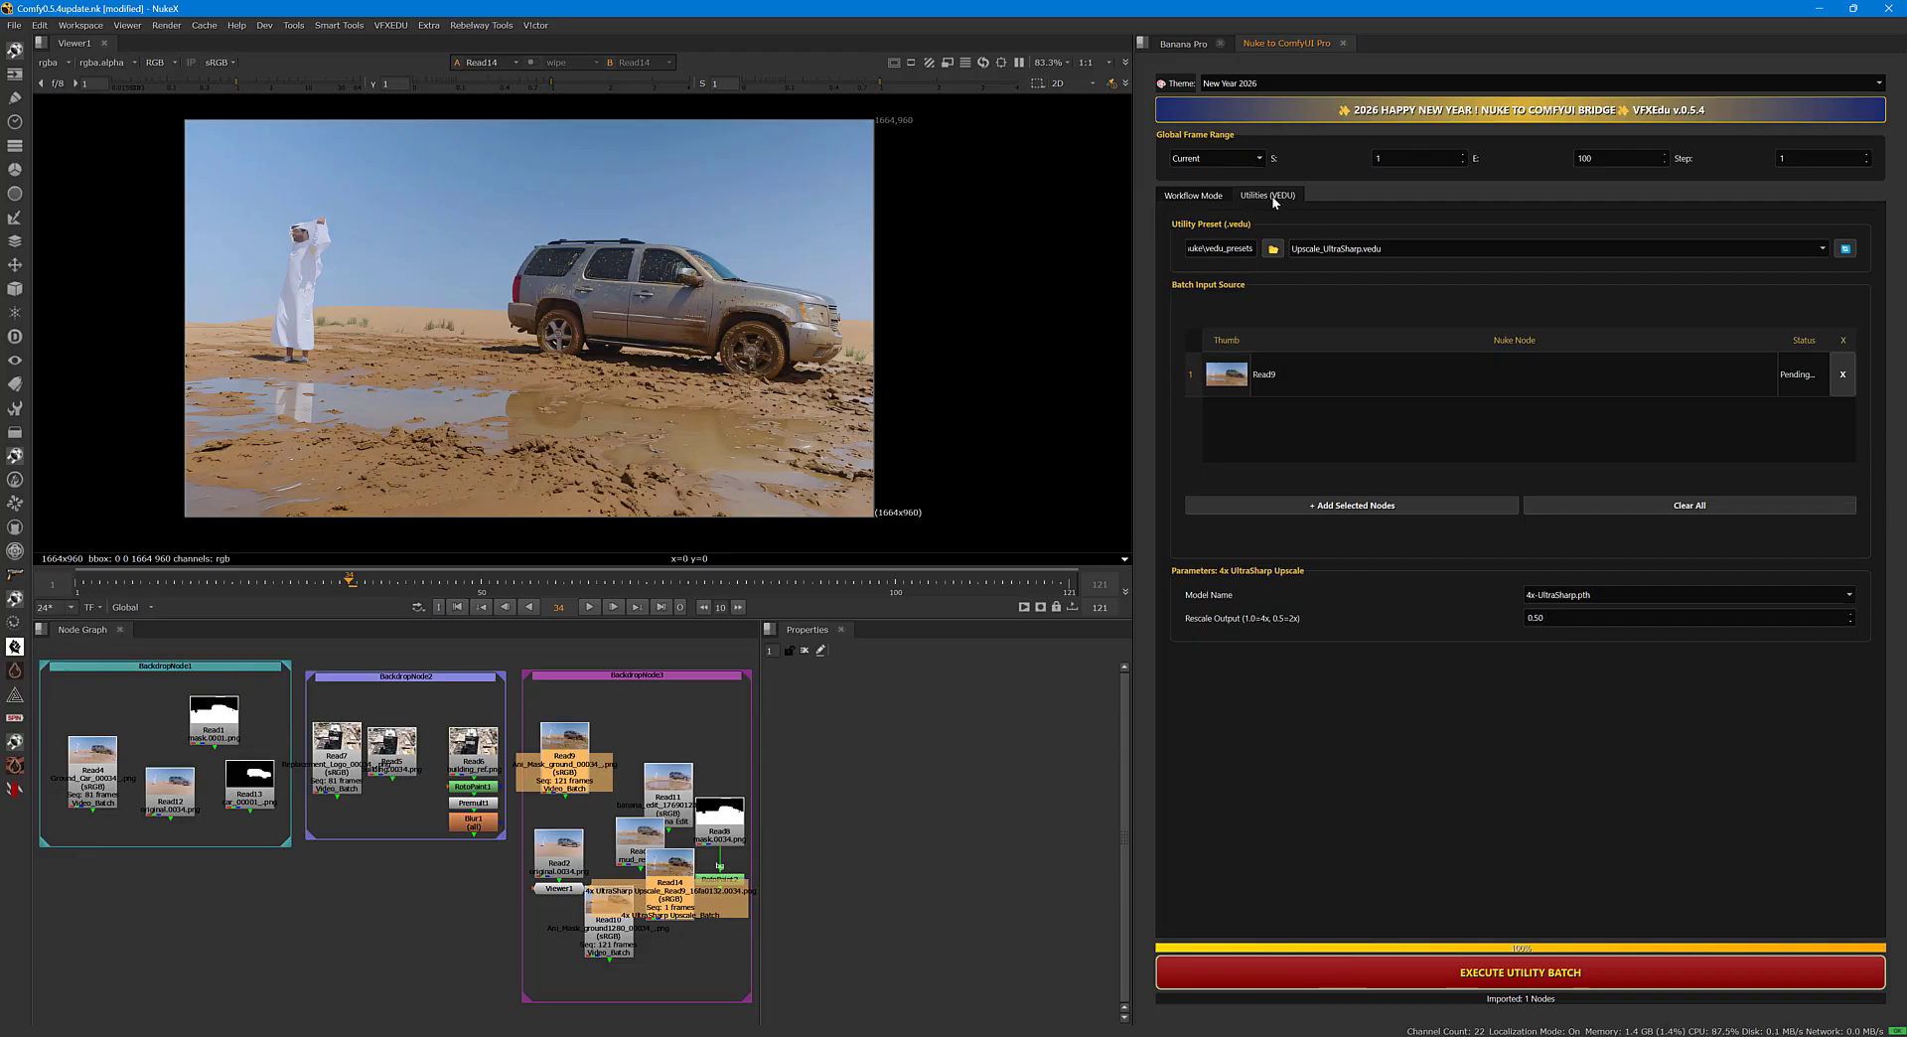
{"action": "left_click", "coordinate": [1324, 249]}
{"action": "left_click", "coordinate": [1339, 238]}
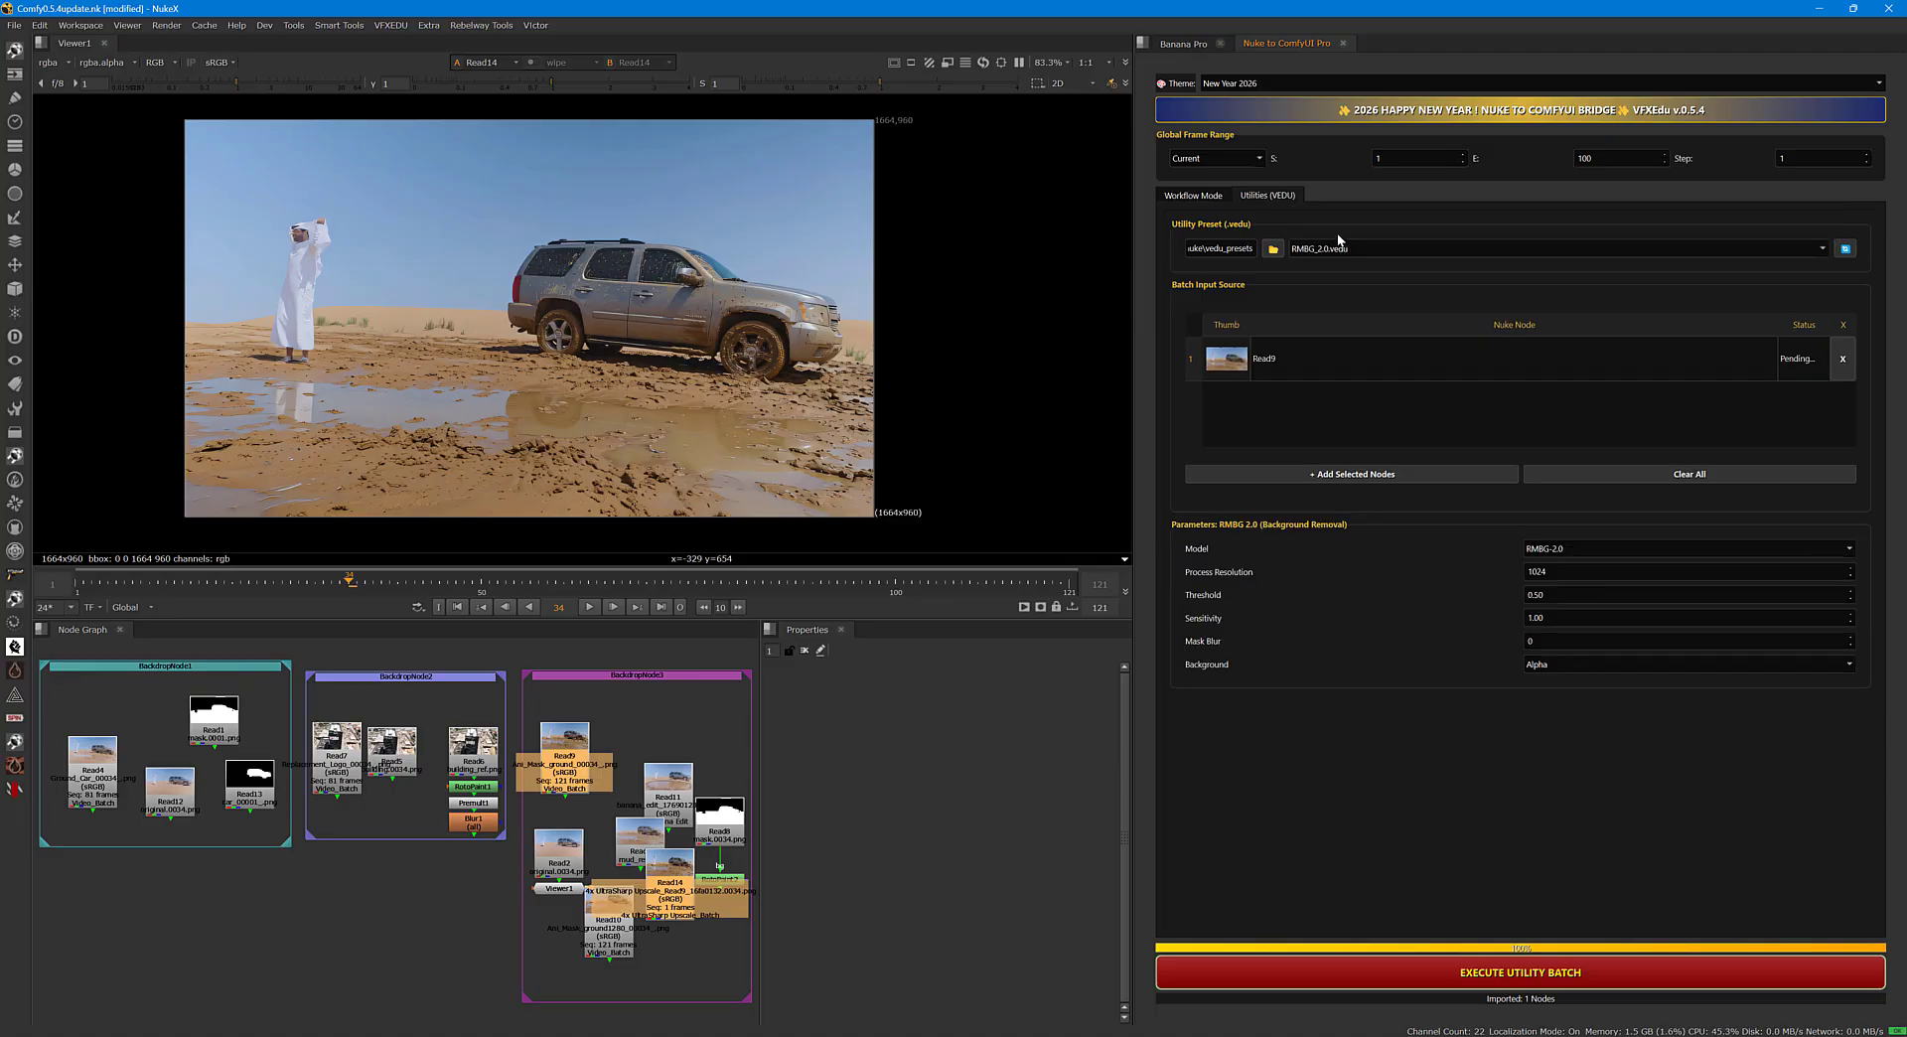
{"action": "left_click", "coordinate": [1346, 252]}
{"action": "left_click", "coordinate": [1349, 270]}
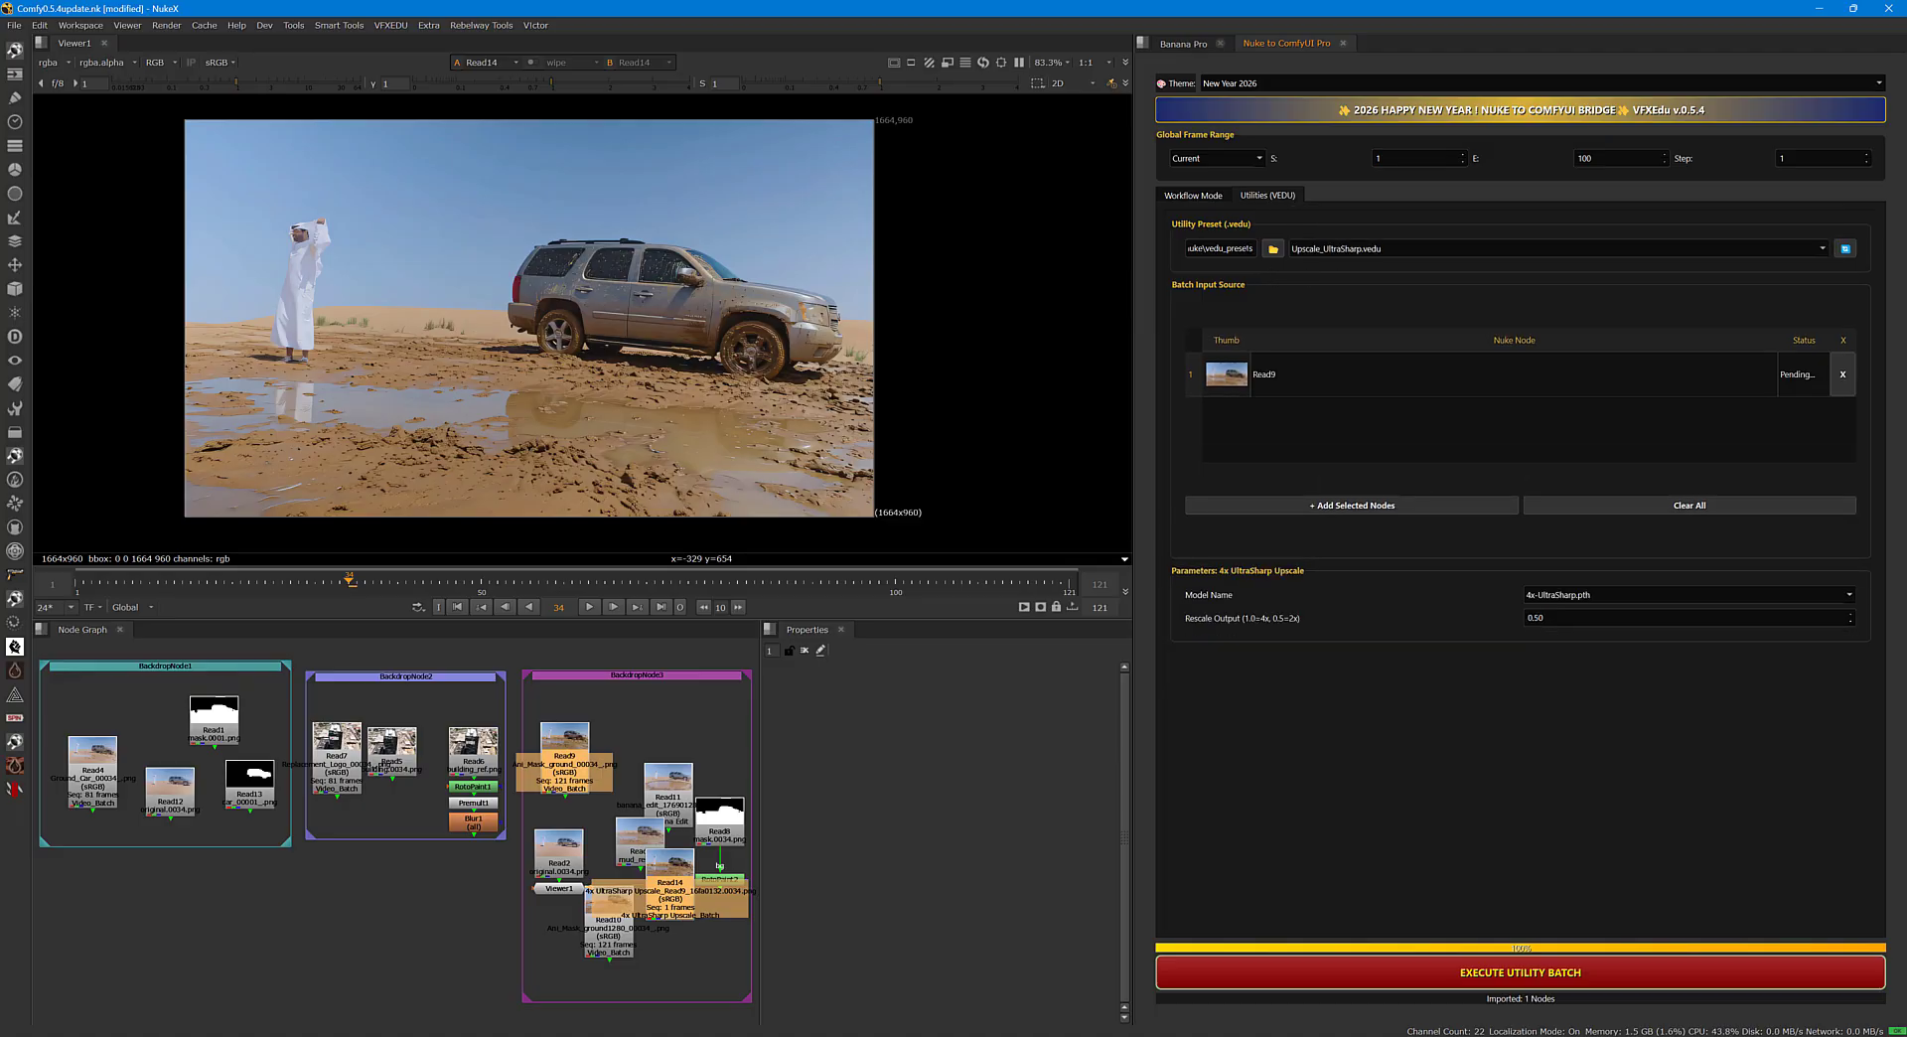
Set the VEDU utility preset folder to vedu_presets inside .nuke and look through its list of presets.
{"action": "left_click", "coordinate": [1272, 248]}
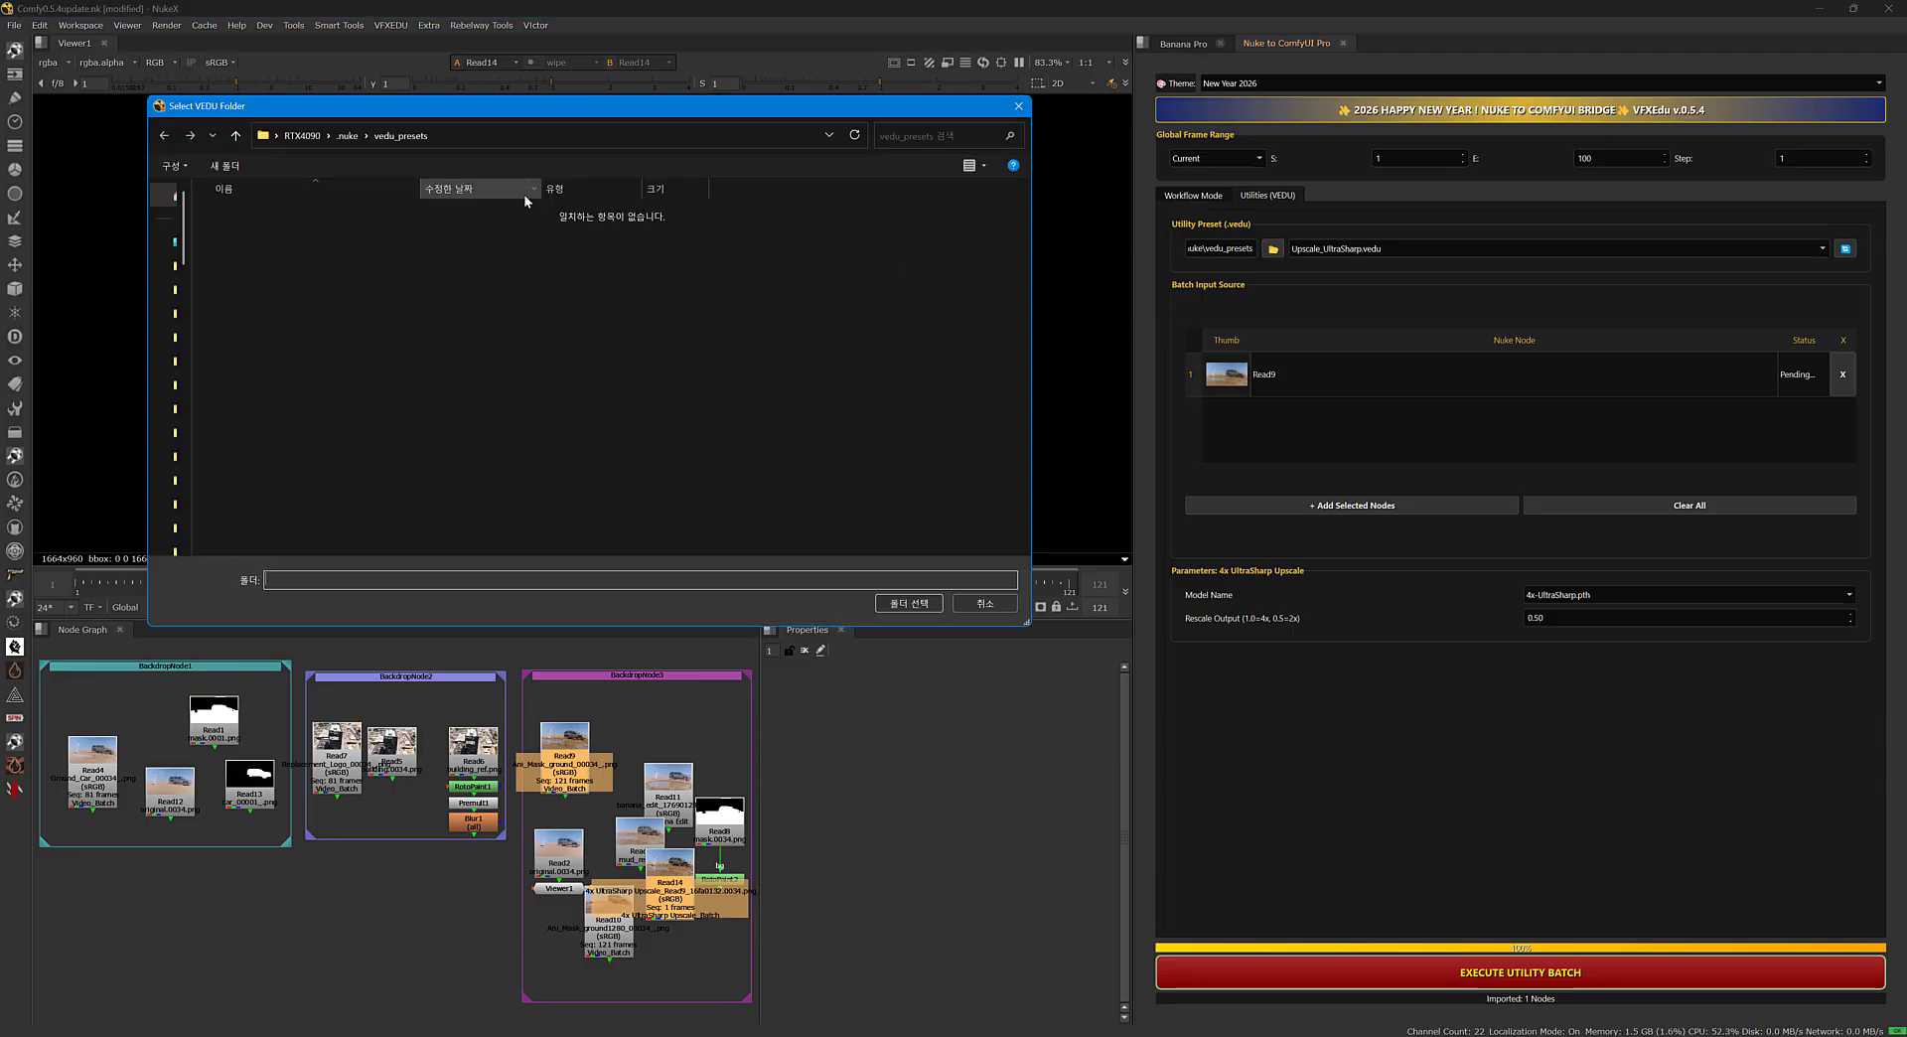
{"action": "left_click", "coordinate": [900, 602]}
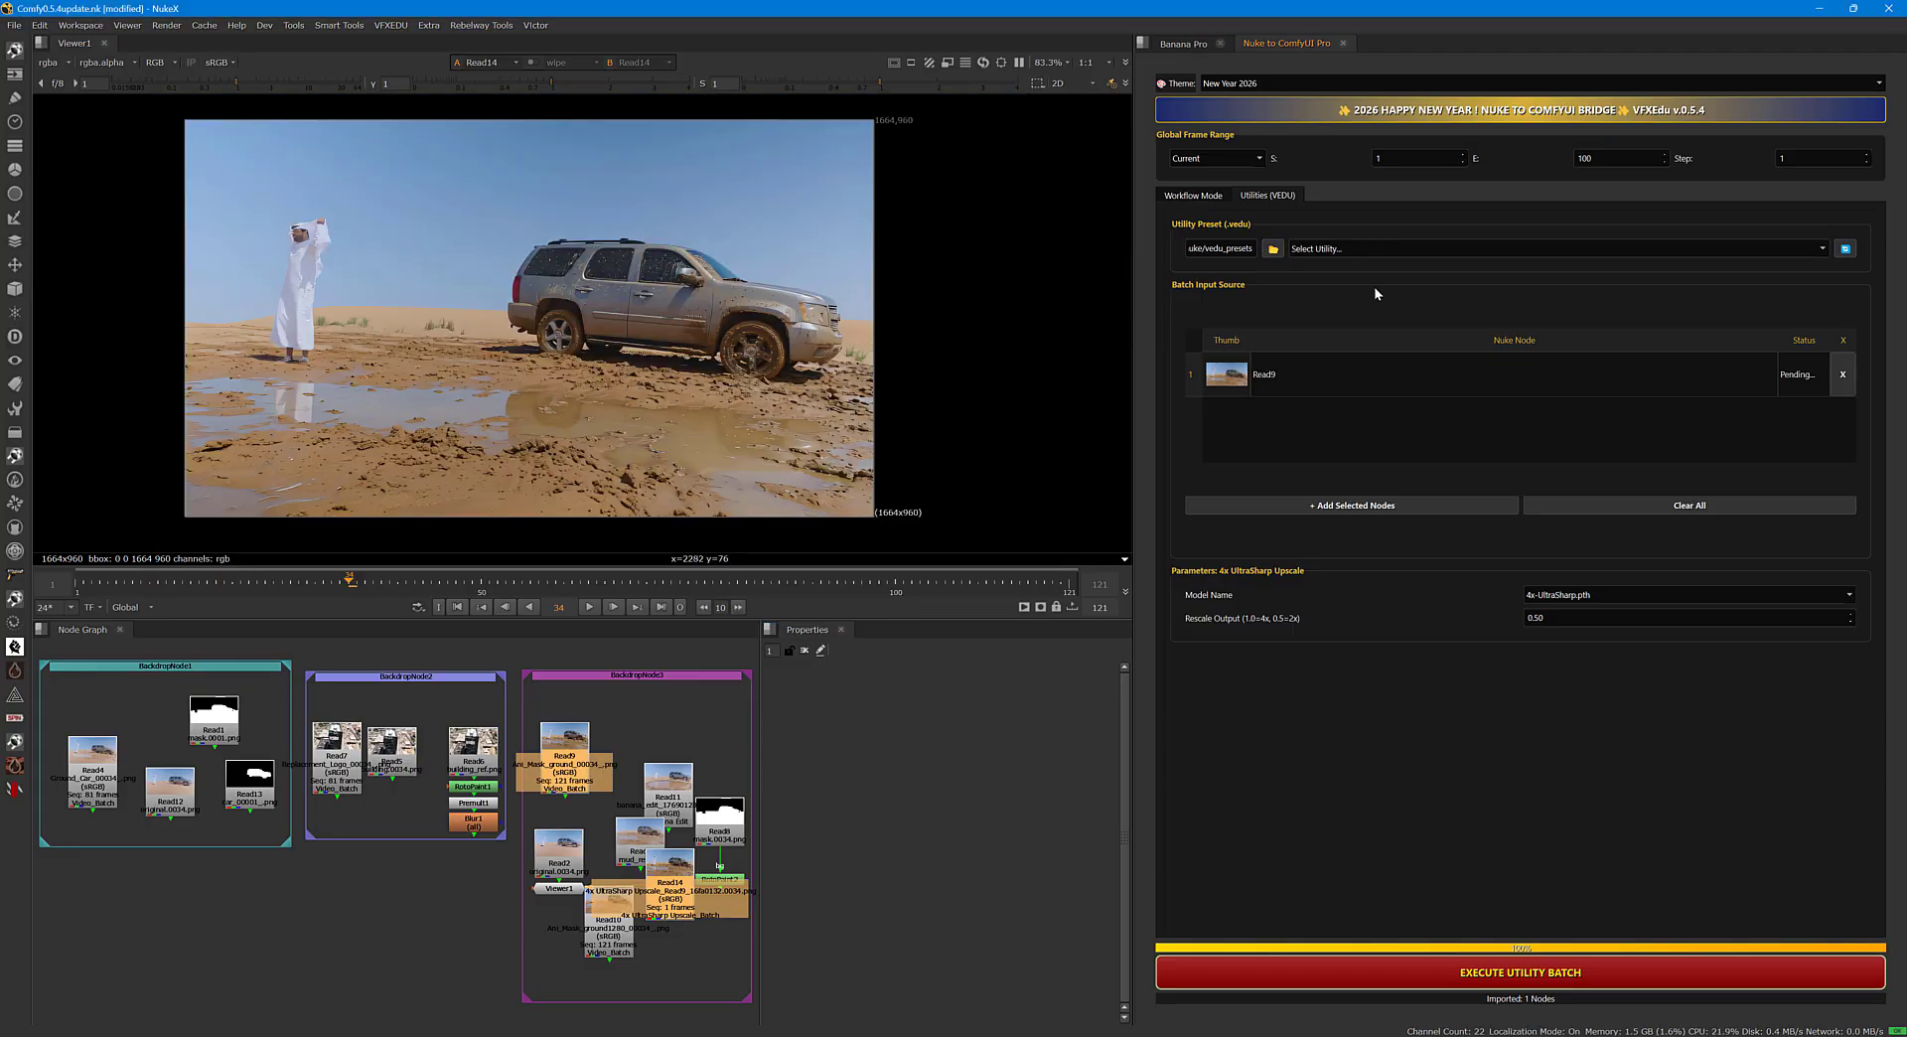
{"action": "left_click", "coordinate": [1432, 249]}
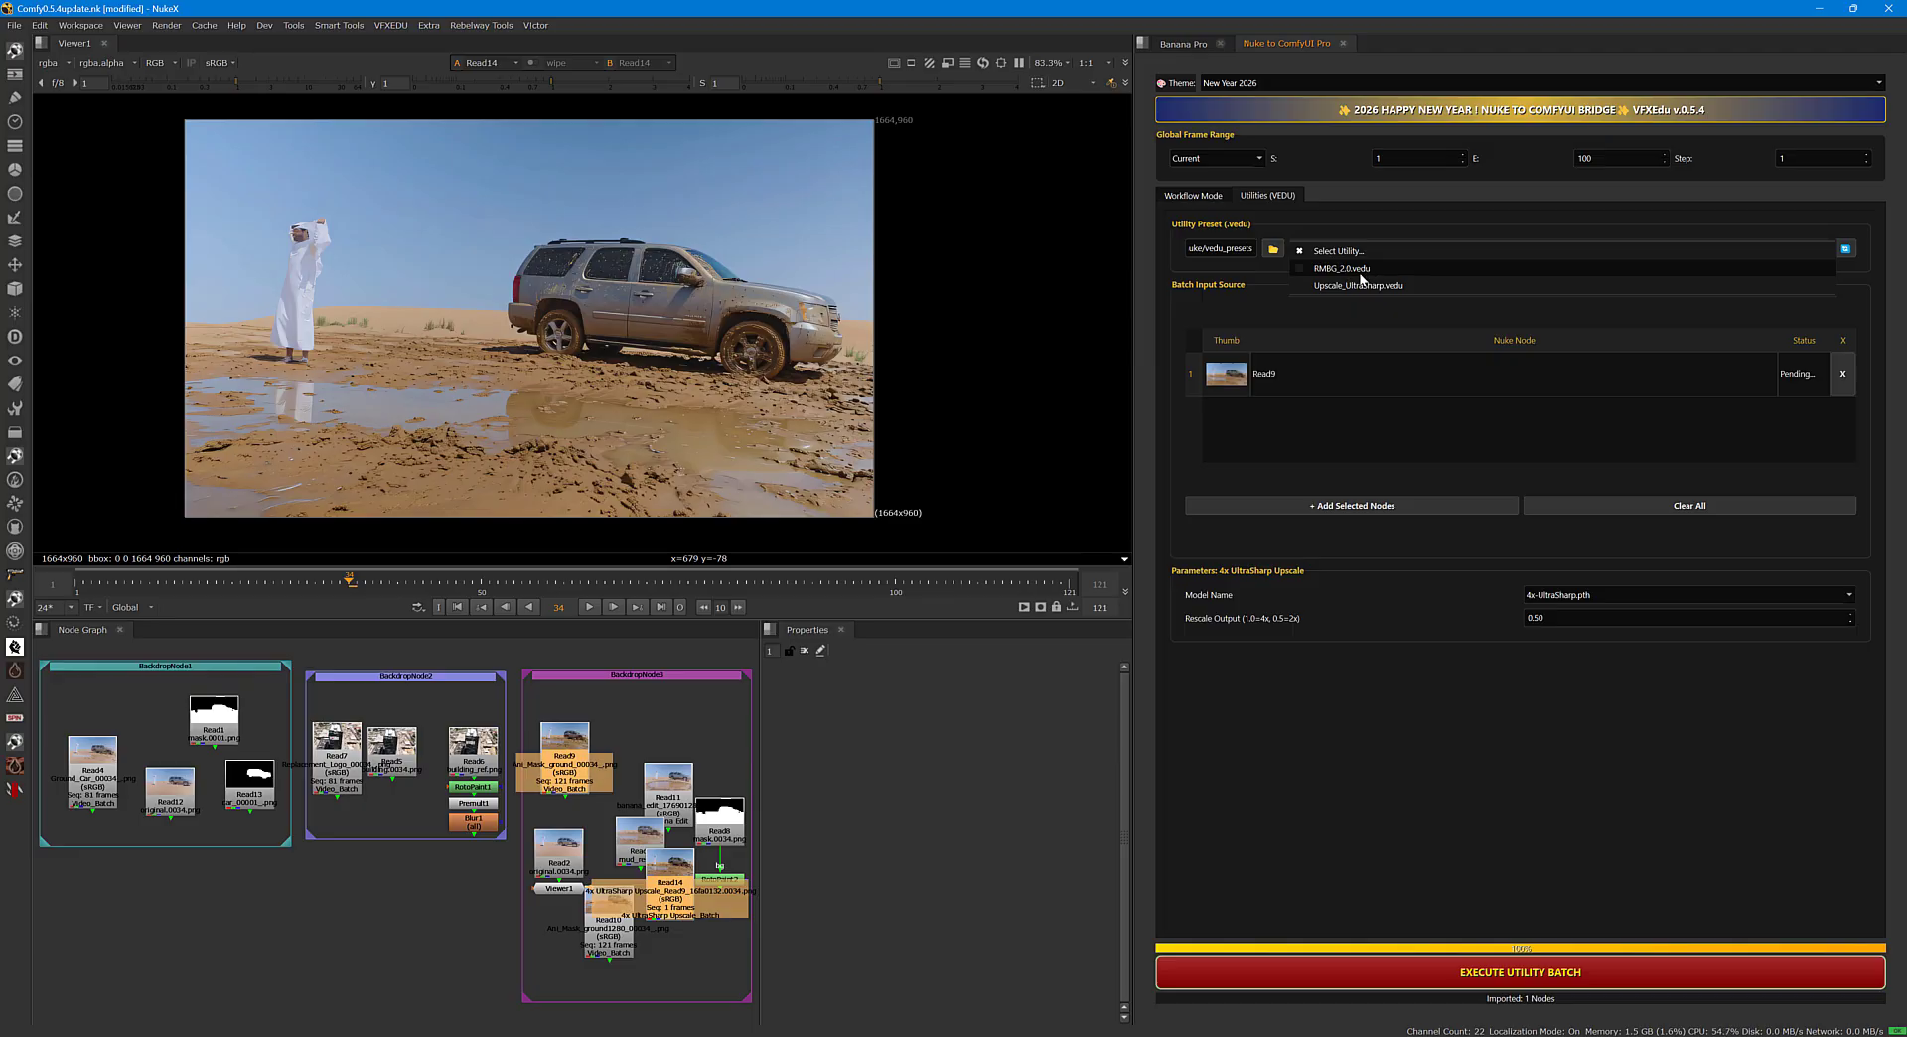
{"action": "left_click", "coordinate": [1392, 216]}
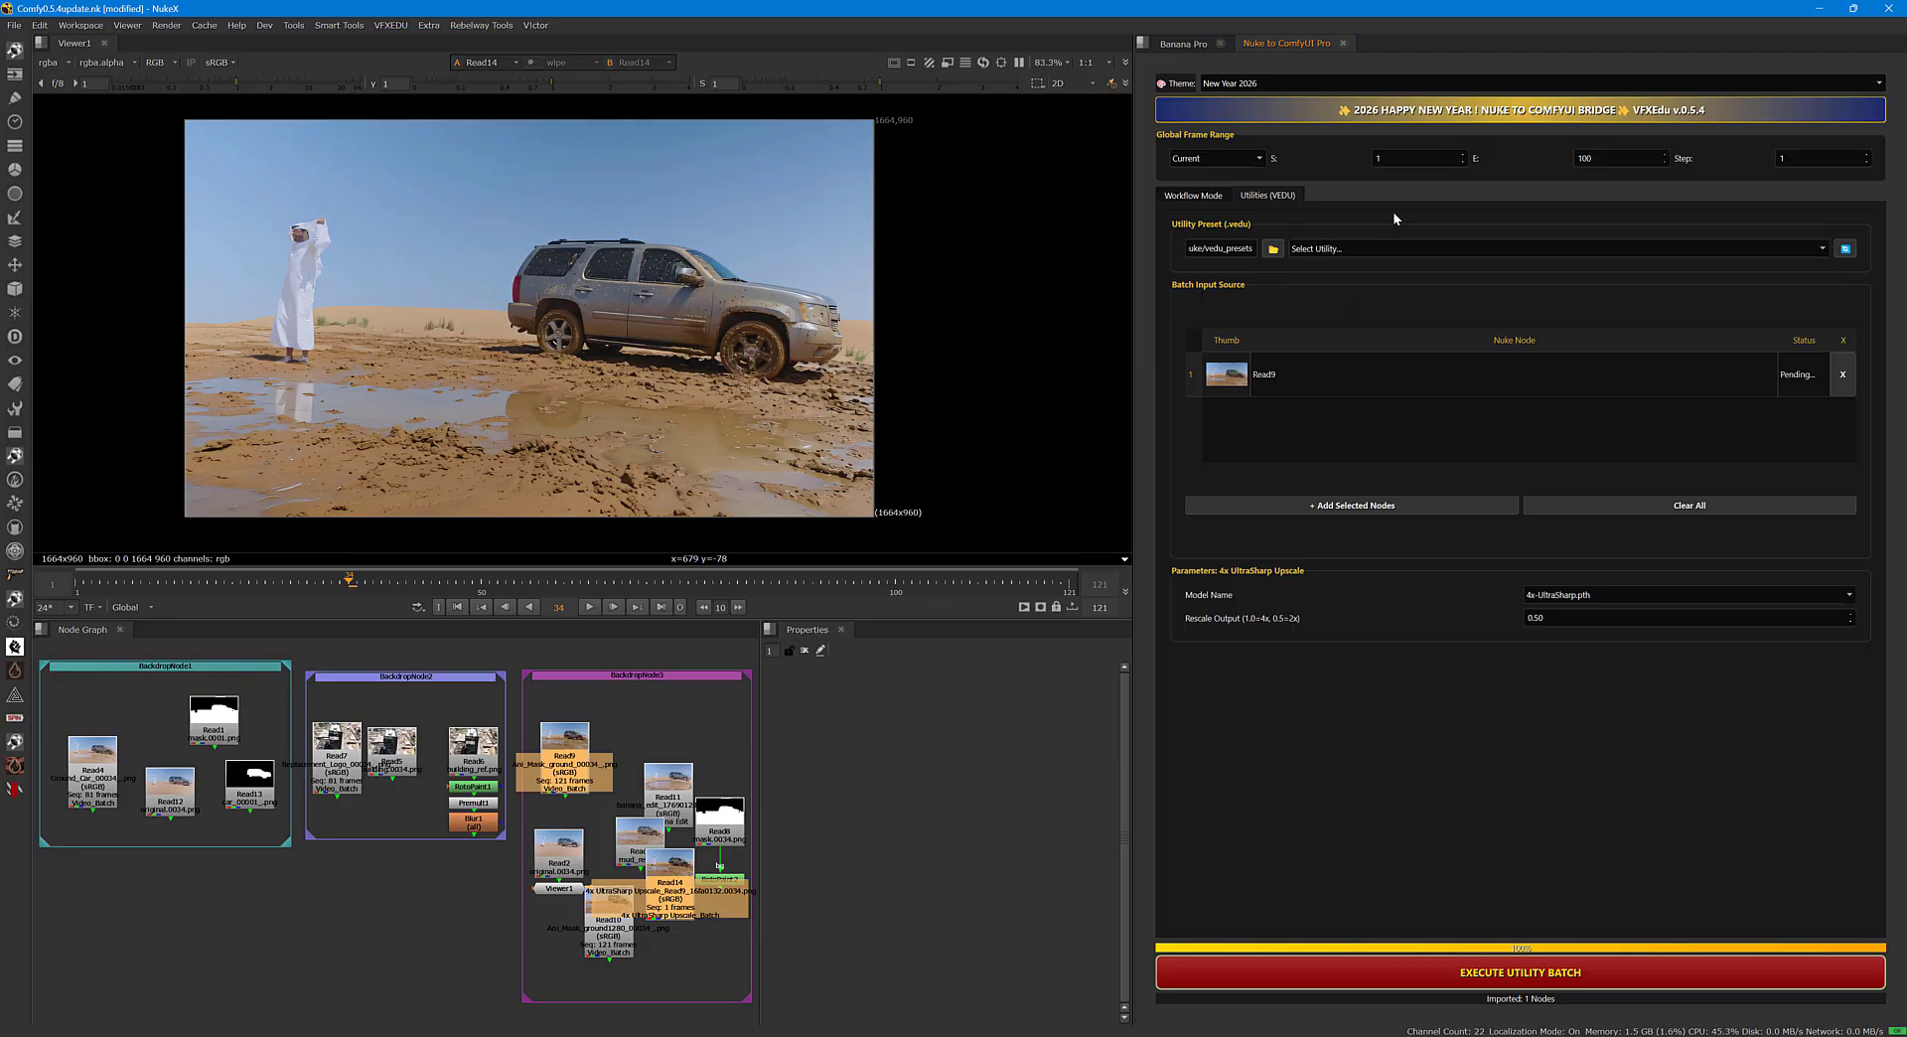
{"action": "left_click", "coordinate": [1378, 251]}
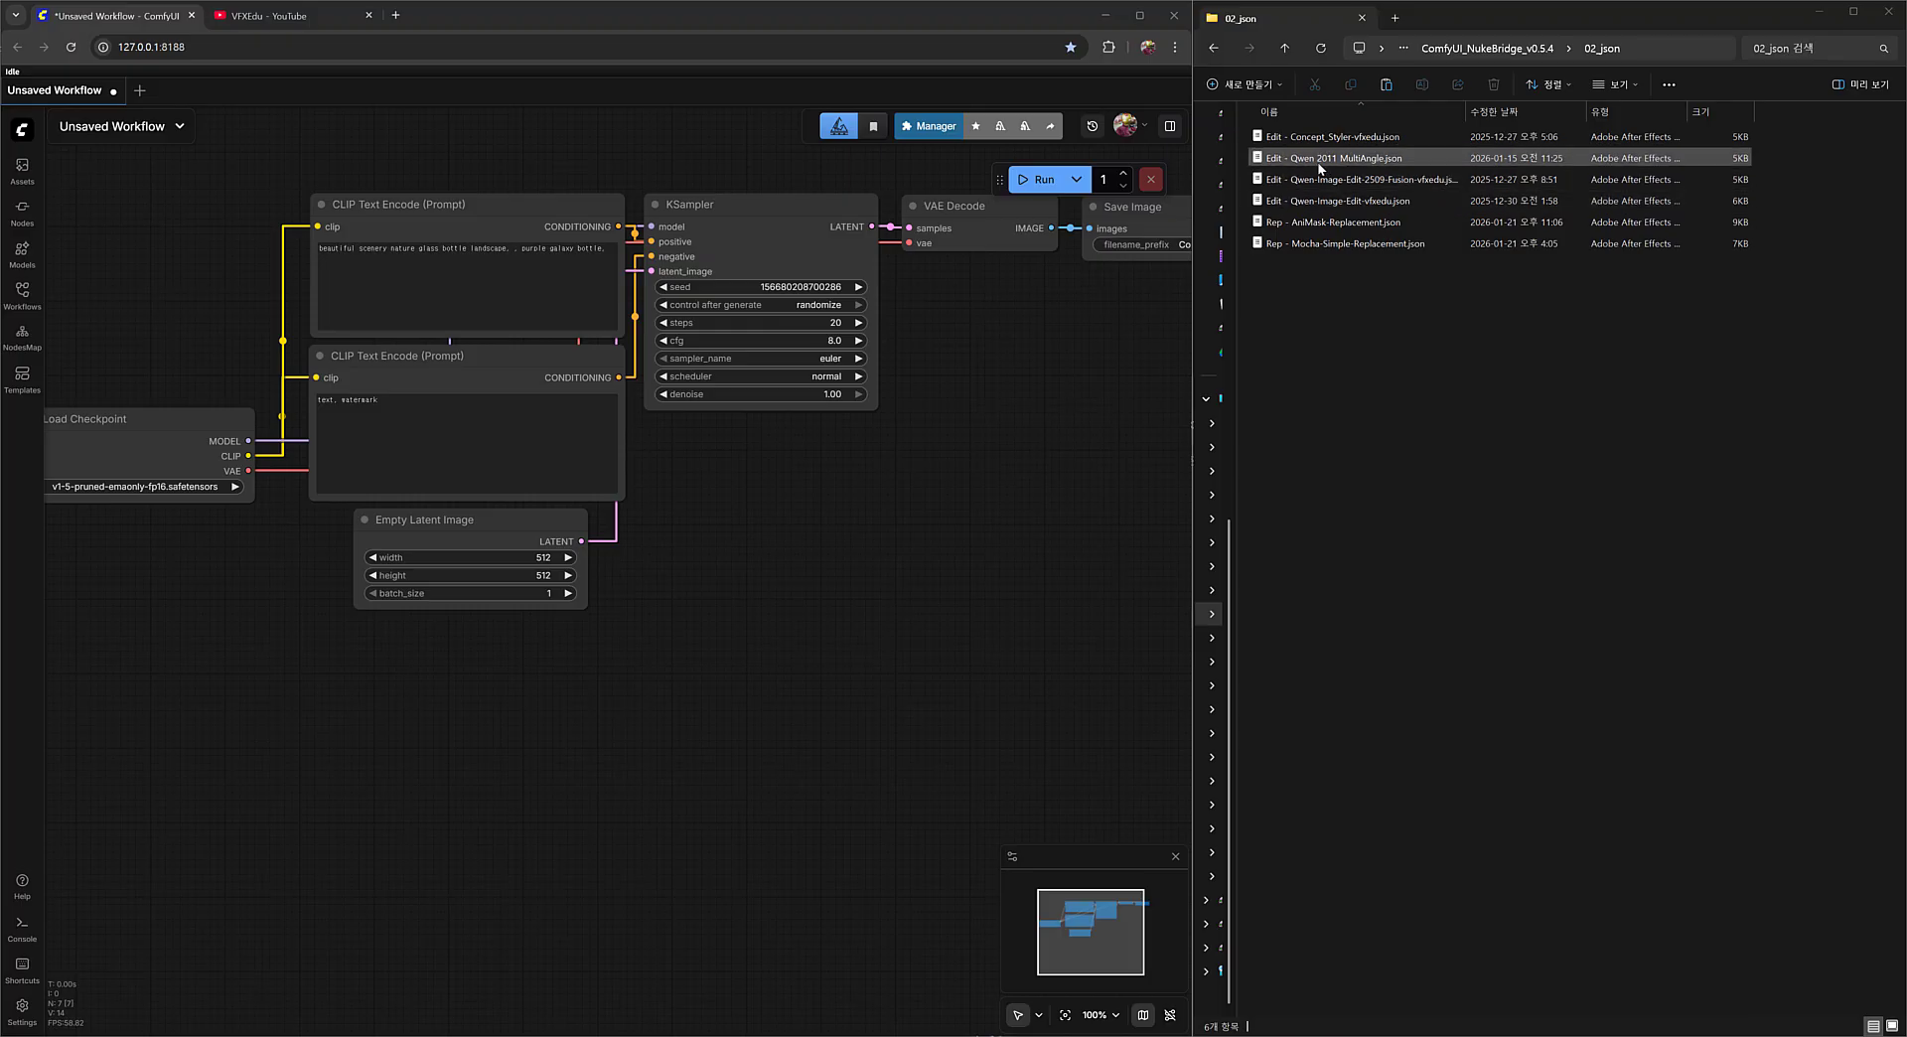
Switch to the 02_json folder and point out the Qwen 2011 MultiAngle, AniMask-Replacement and Mocha-Simple-Replacement workflow files.
{"action": "left_click", "coordinate": [1359, 160]}
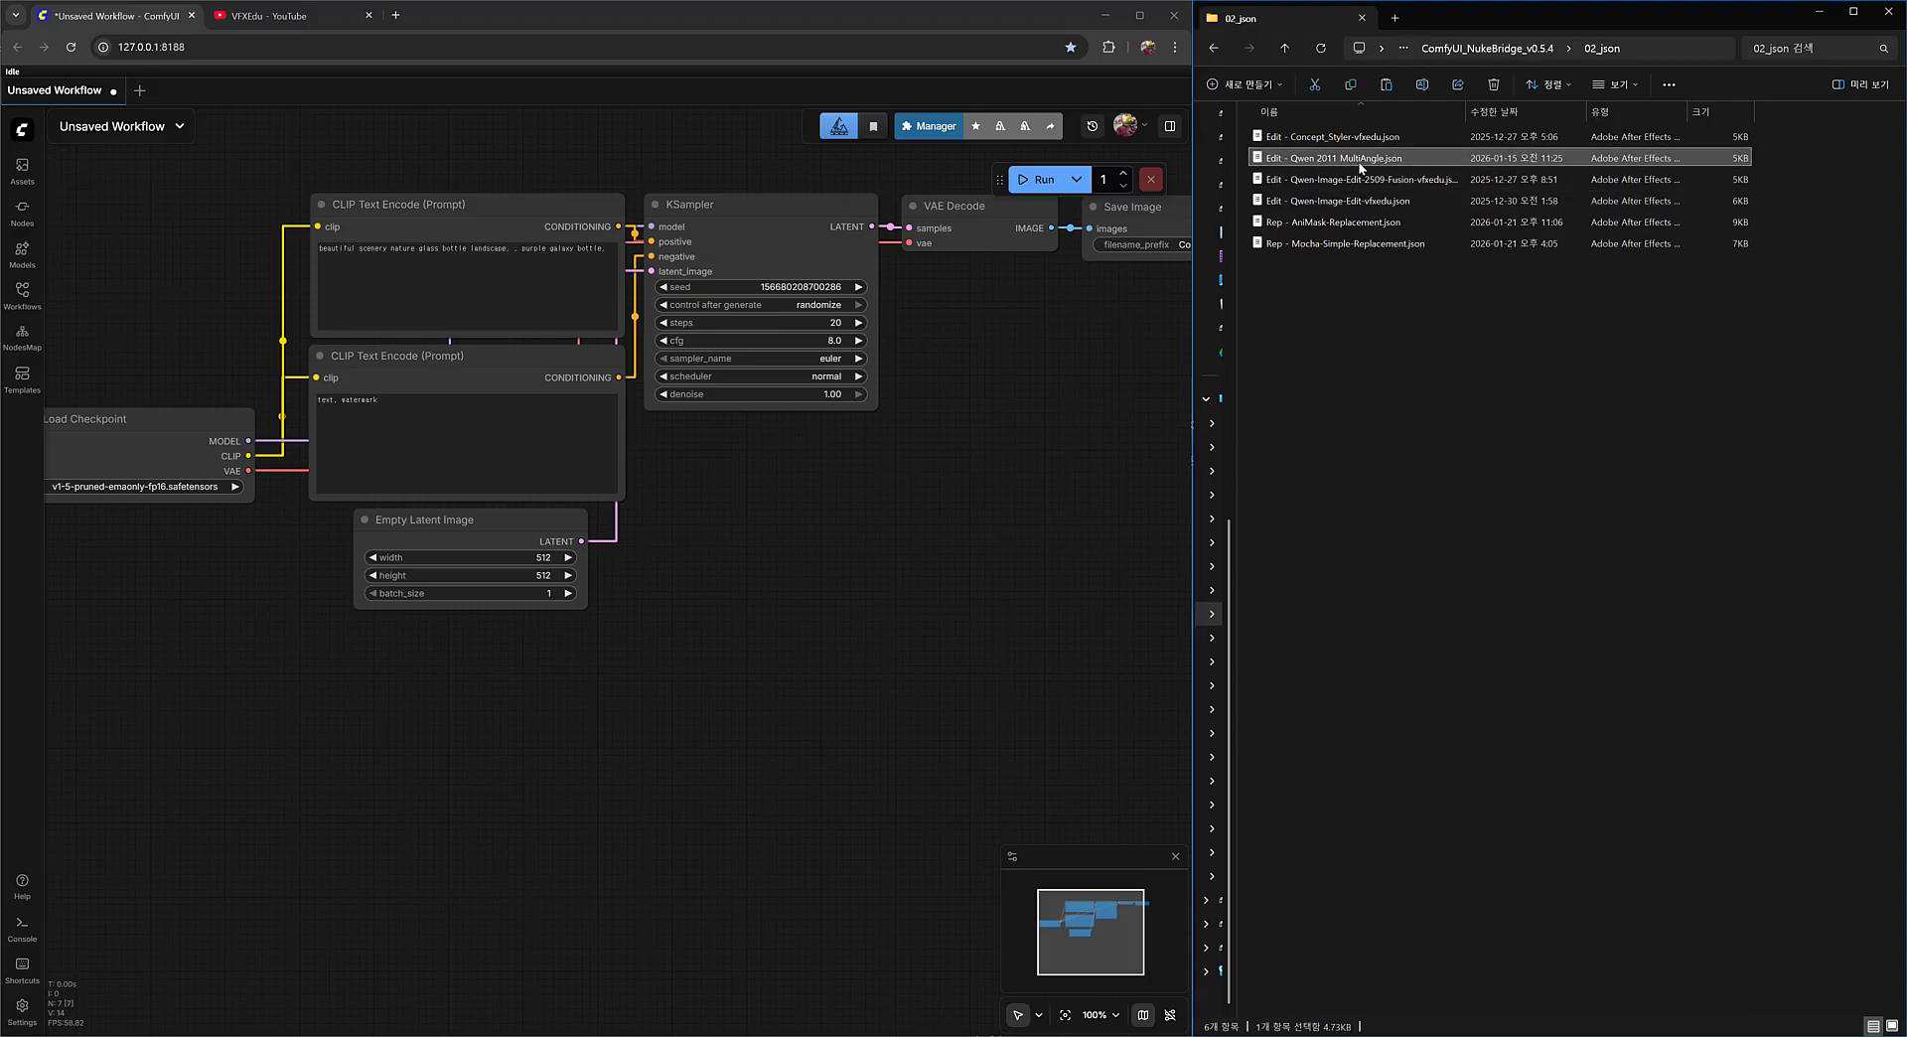
{"action": "left_click", "coordinate": [1341, 223]}
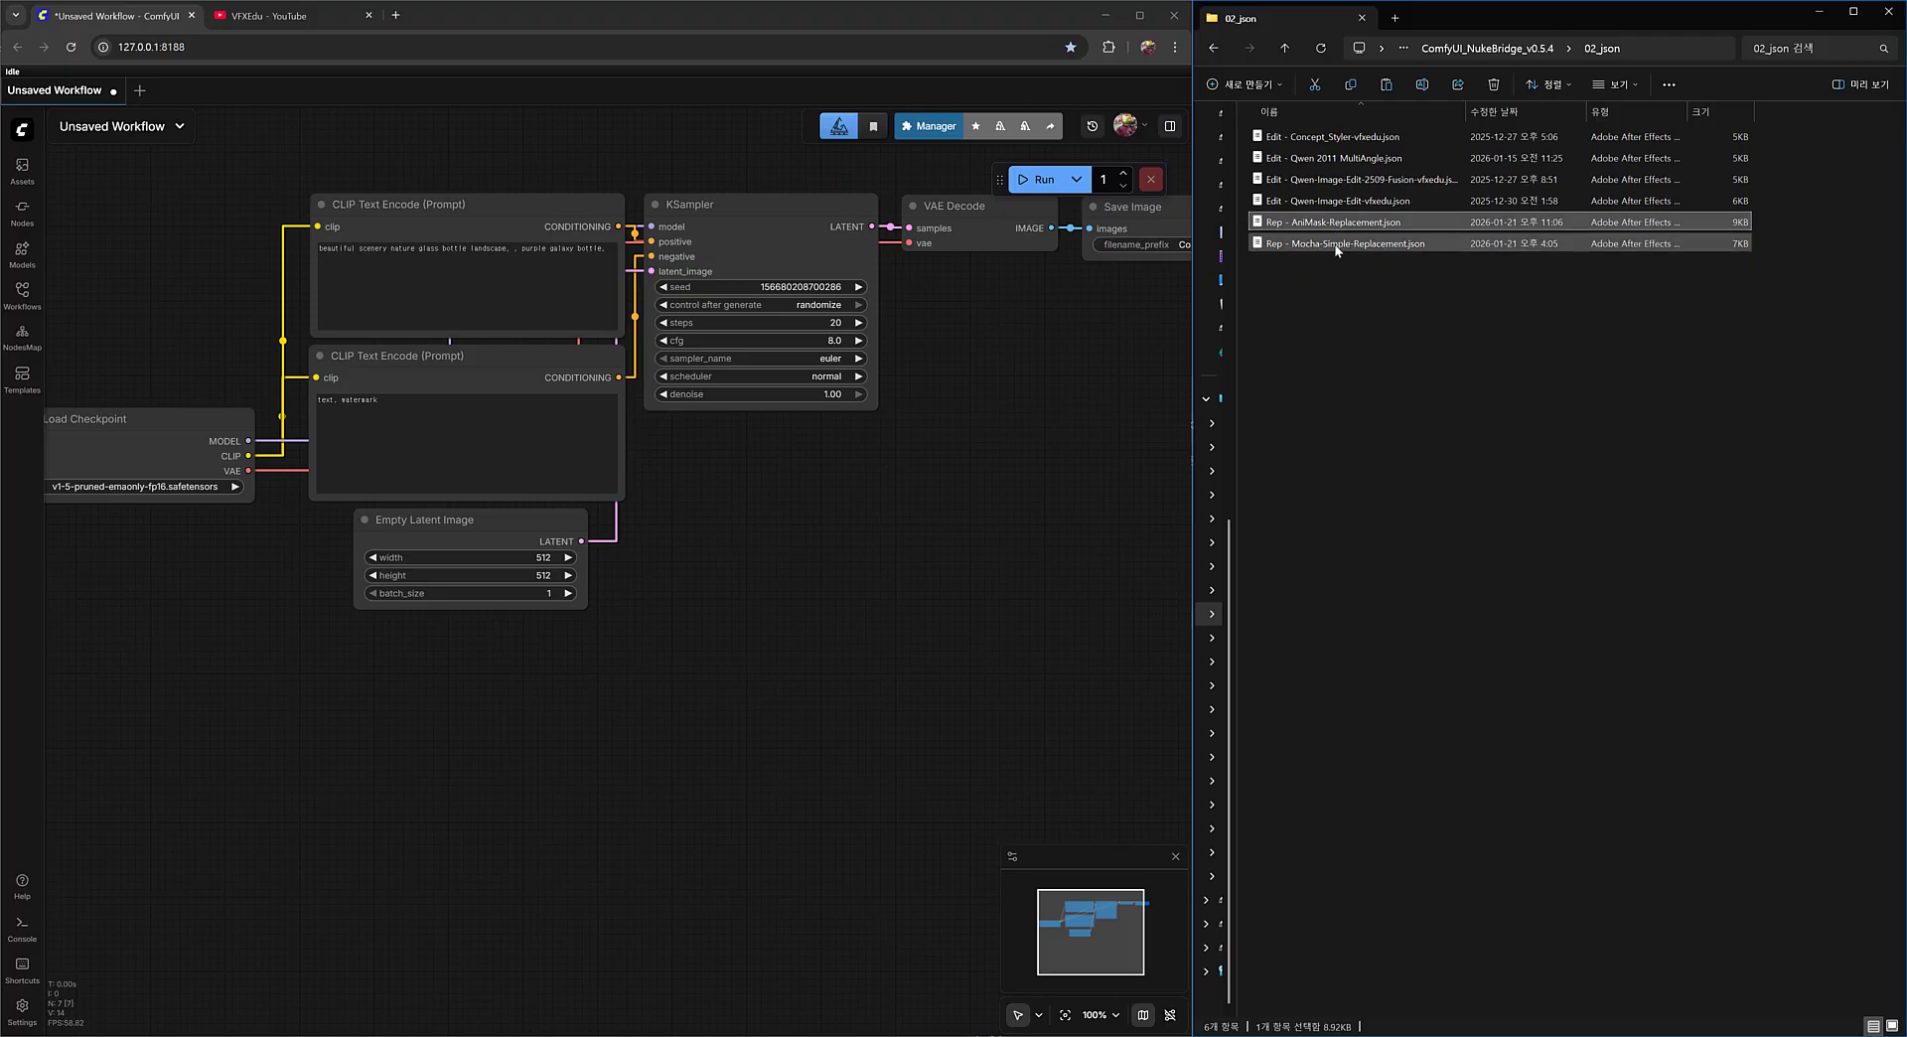
{"action": "left_click", "coordinate": [1359, 247]}
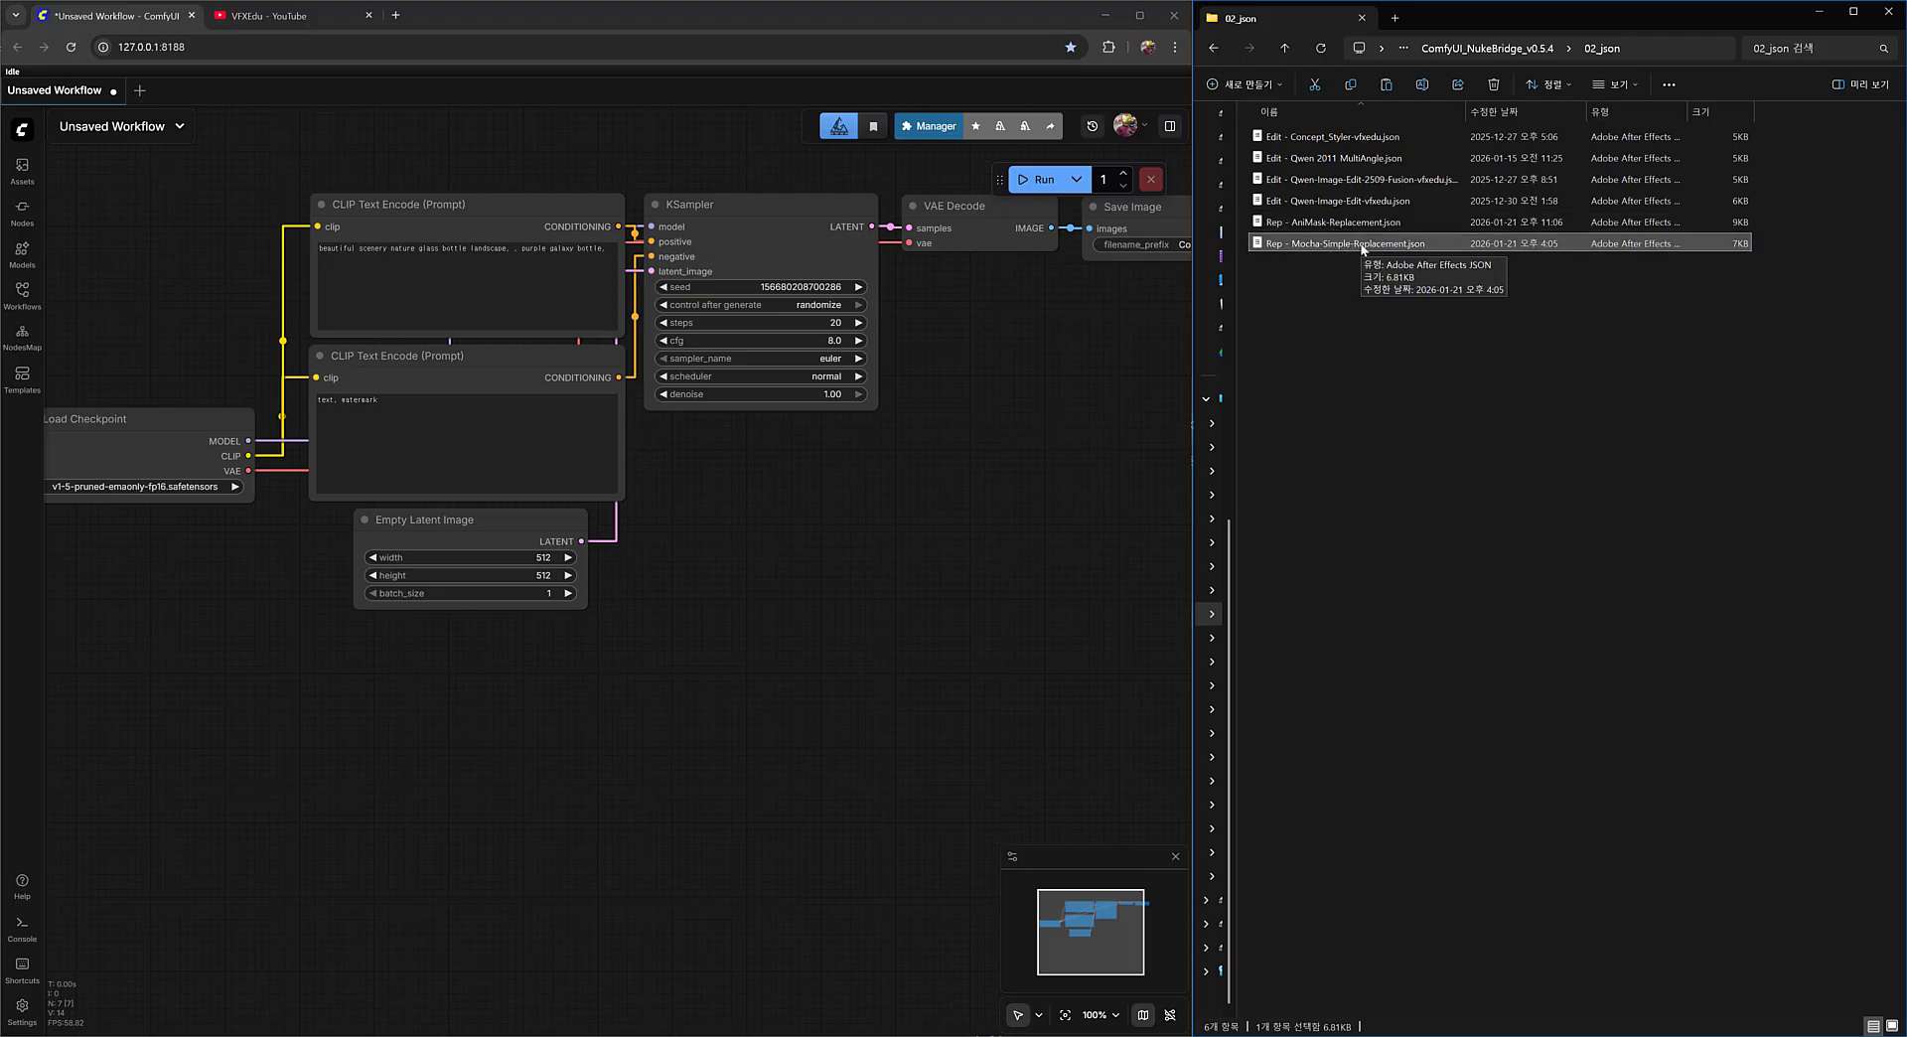
{"action": "left_click", "coordinate": [1357, 331]}
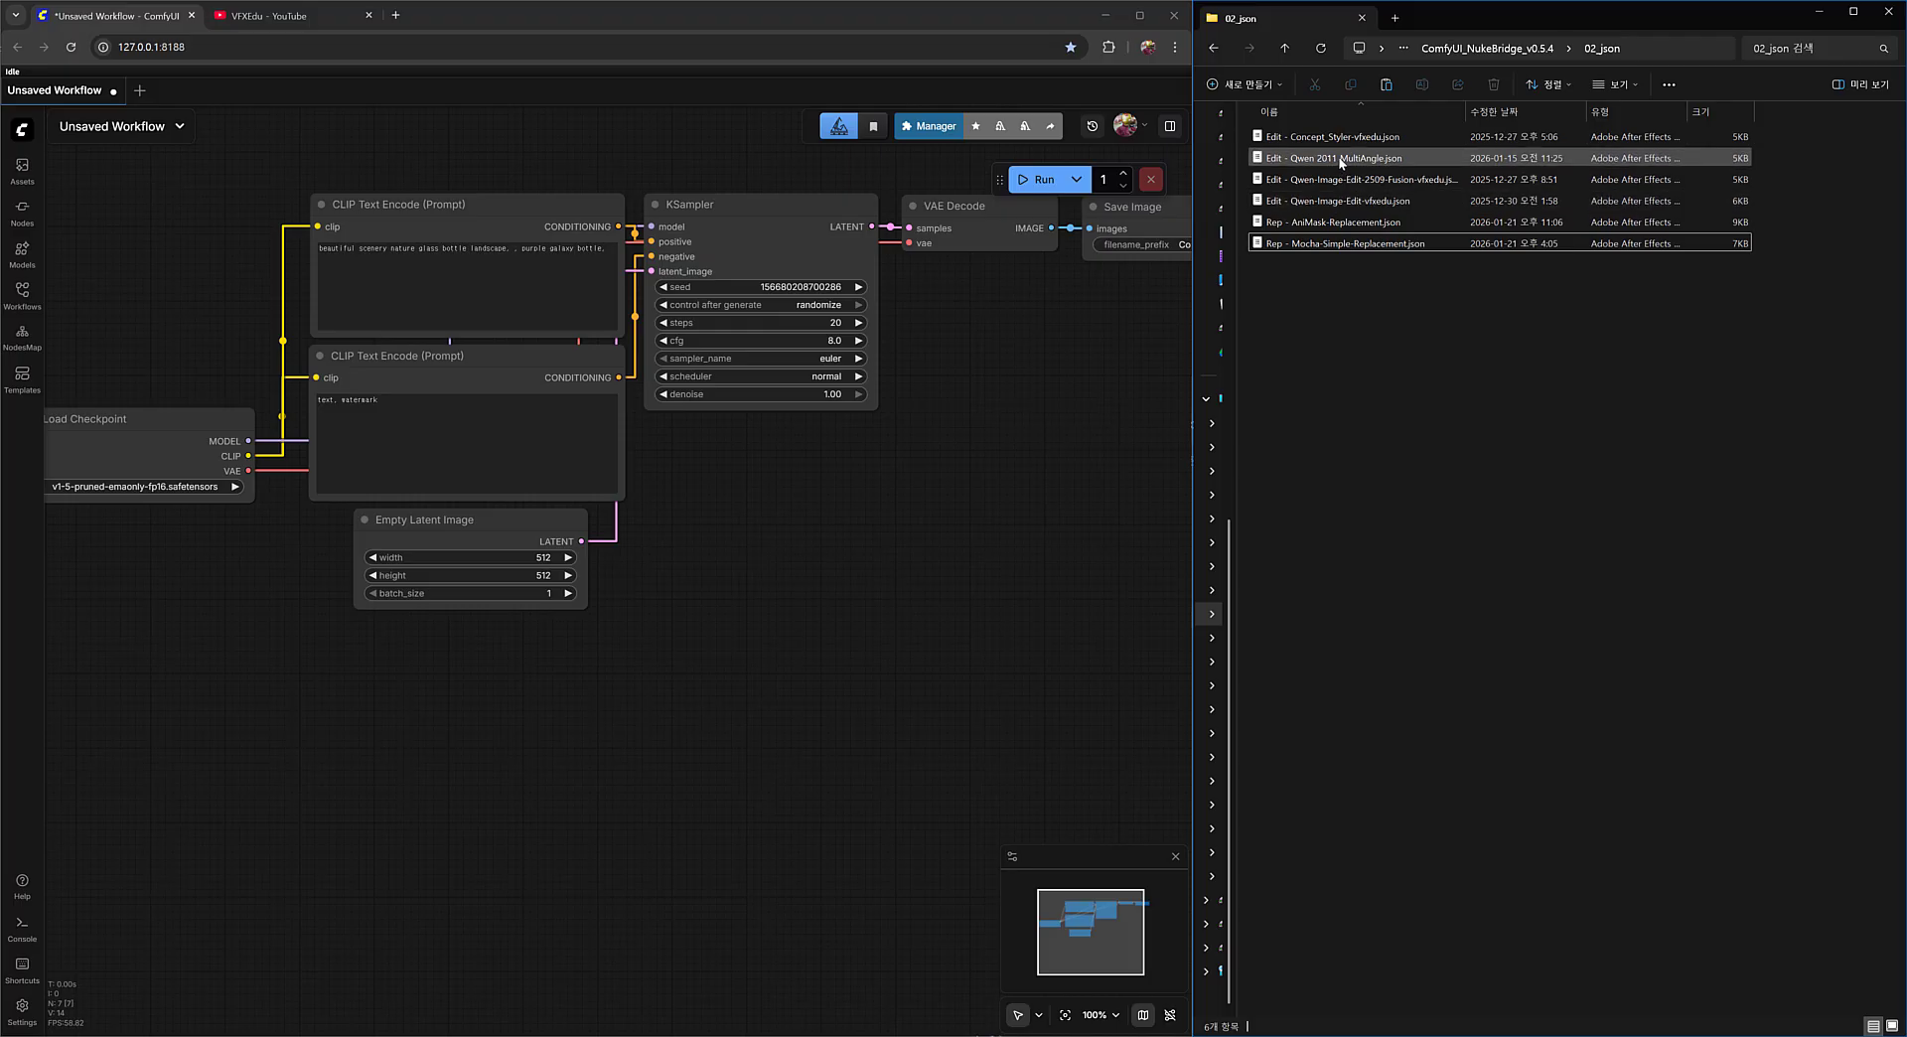
Load Edit - Qwen 2011 MultiAngle.json into ComfyUI and examine its Qwen Multiangle Camera and model loader nodes.
{"action": "left_click_drag", "start_coordinate": [1338, 159], "coordinate": [571, 189]}
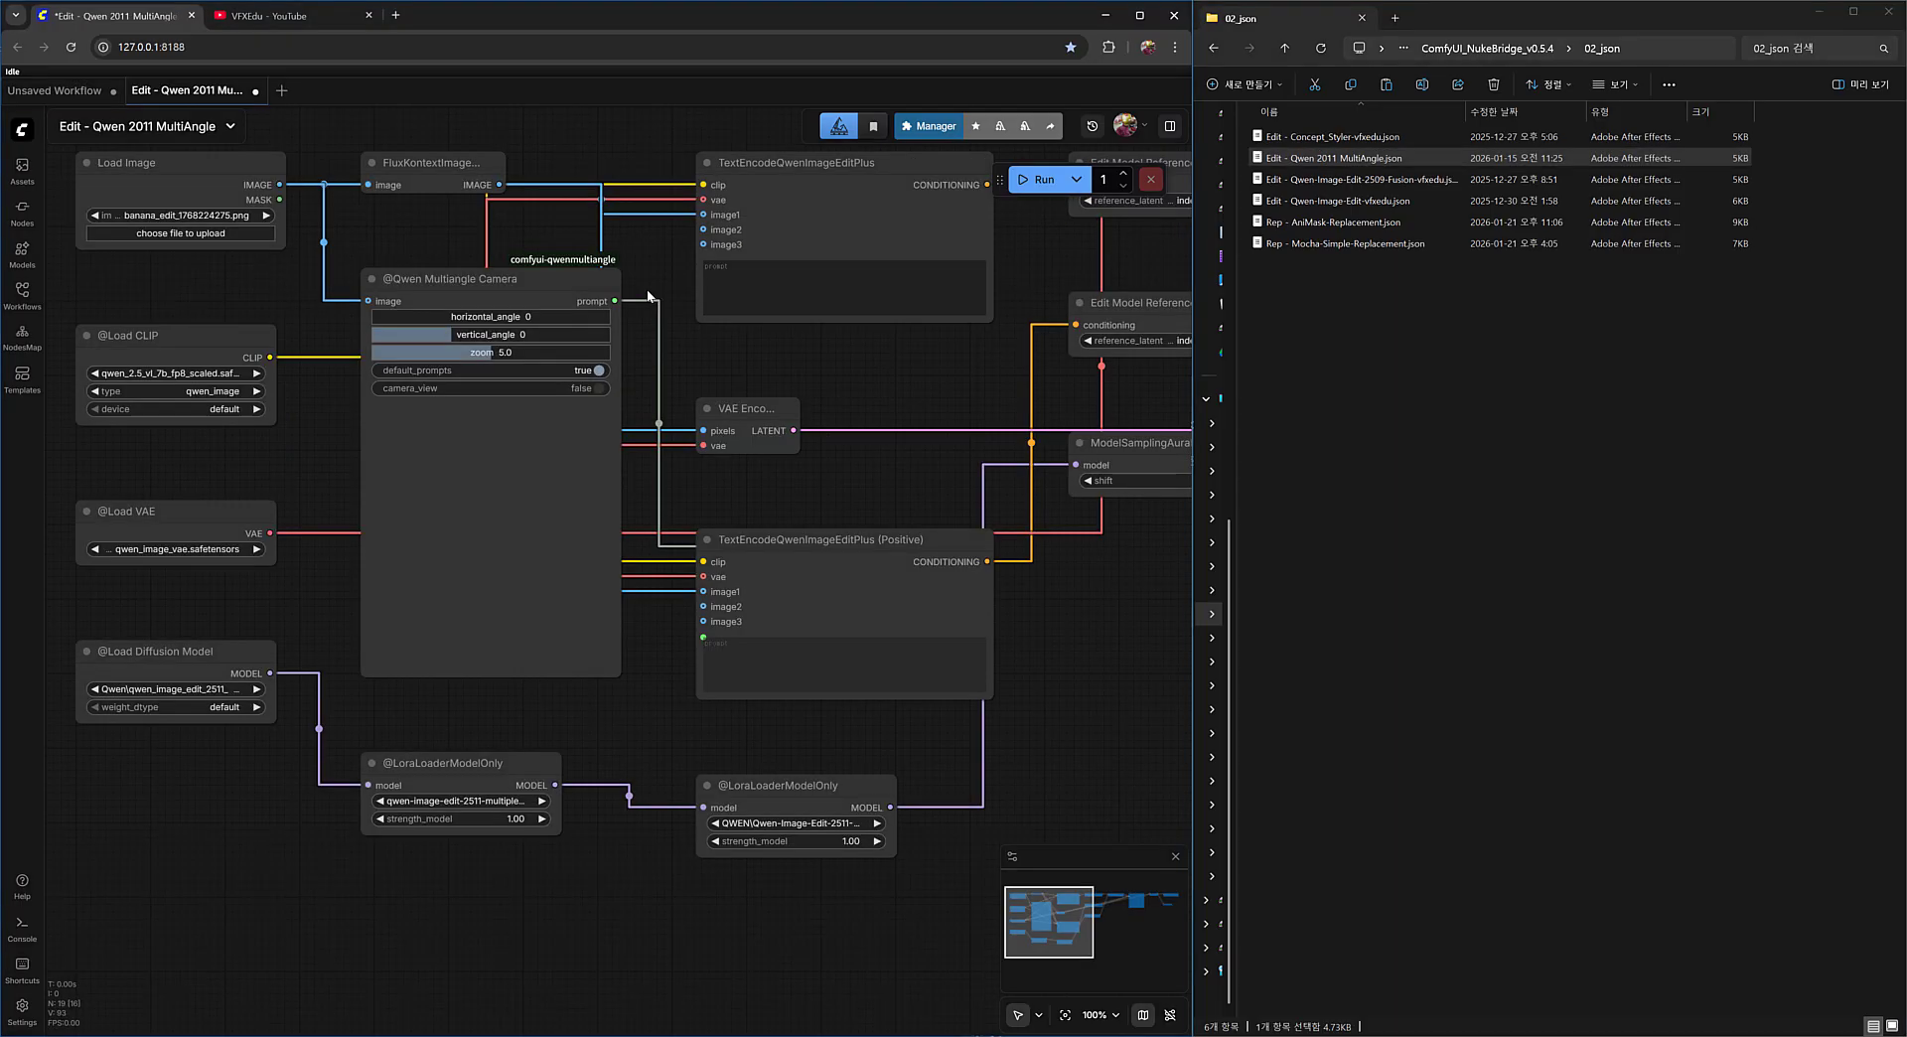
{"action": "scroll", "coordinate": [736, 454], "scroll_direction": "down", "scroll_amount": 3}
{"action": "left_click_drag", "start_coordinate": [867, 418], "coordinate": [716, 489]}
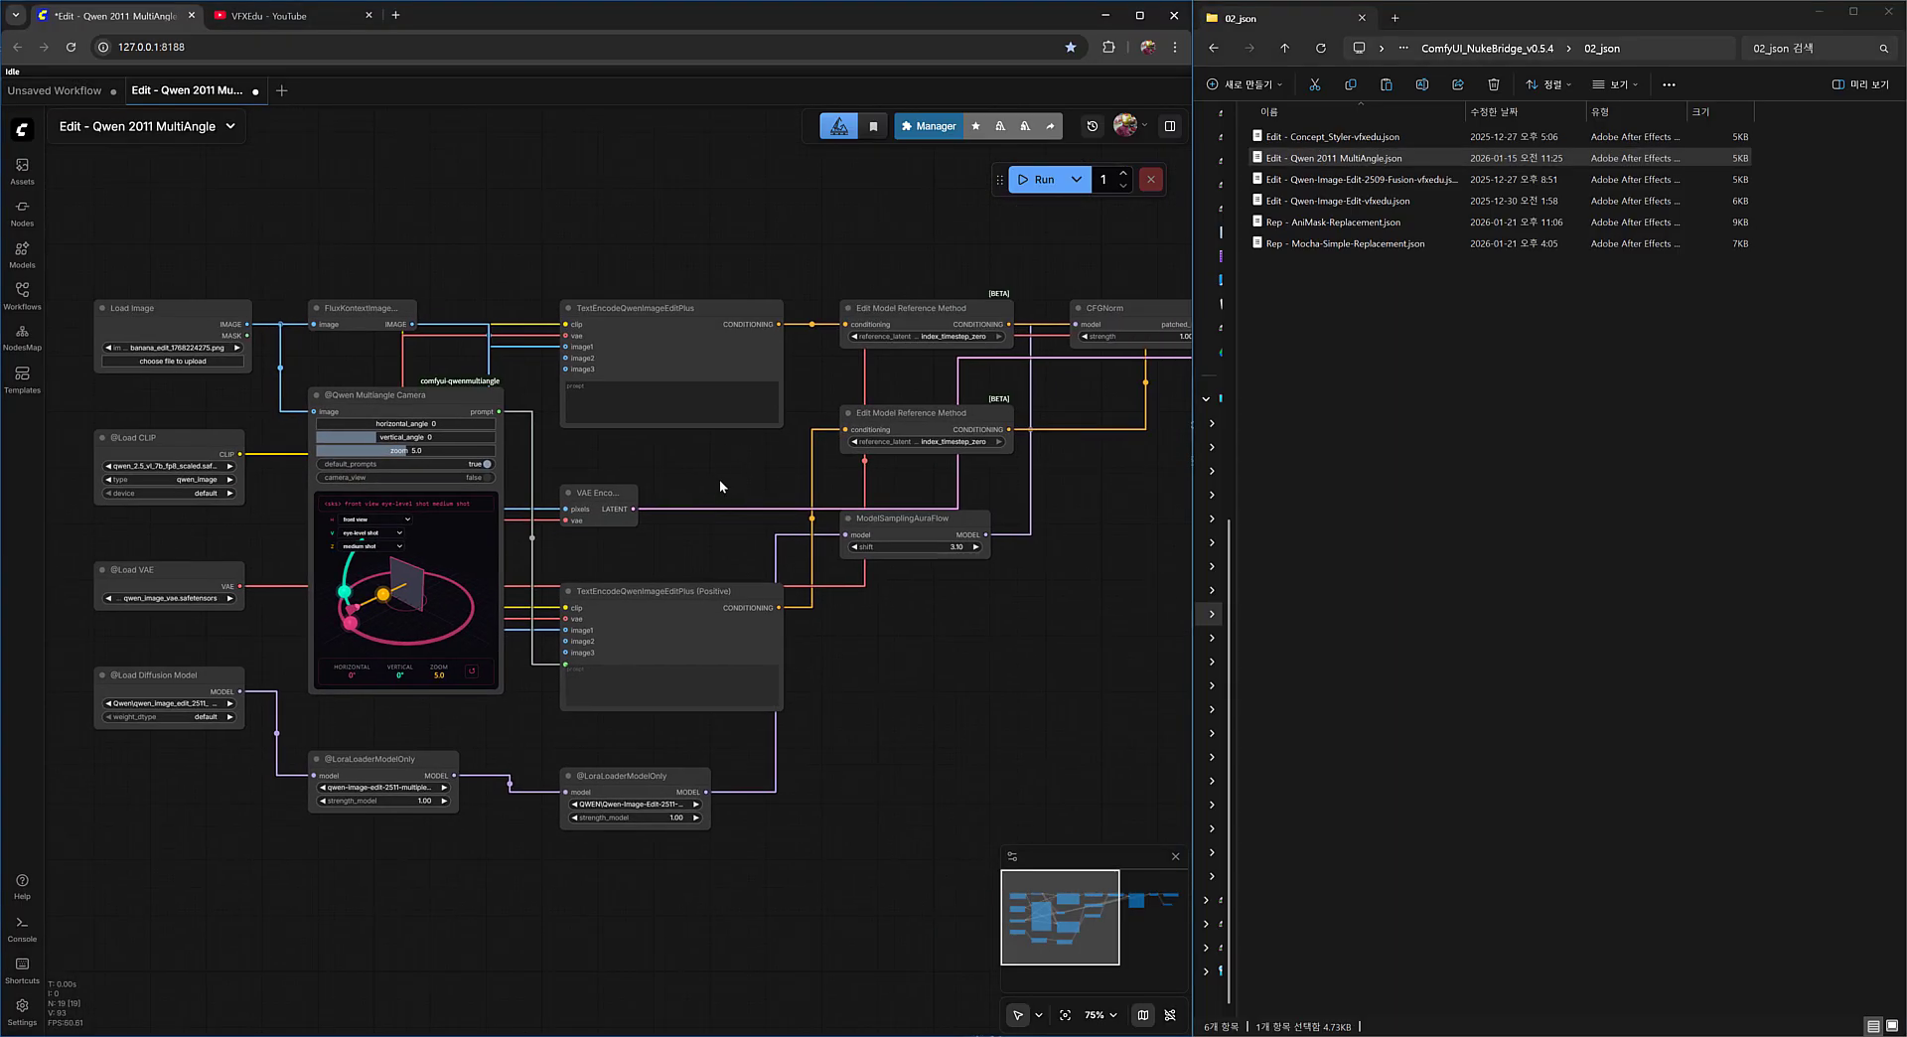
{"action": "scroll", "coordinate": [340, 446], "scroll_direction": "up", "scroll_amount": 5}
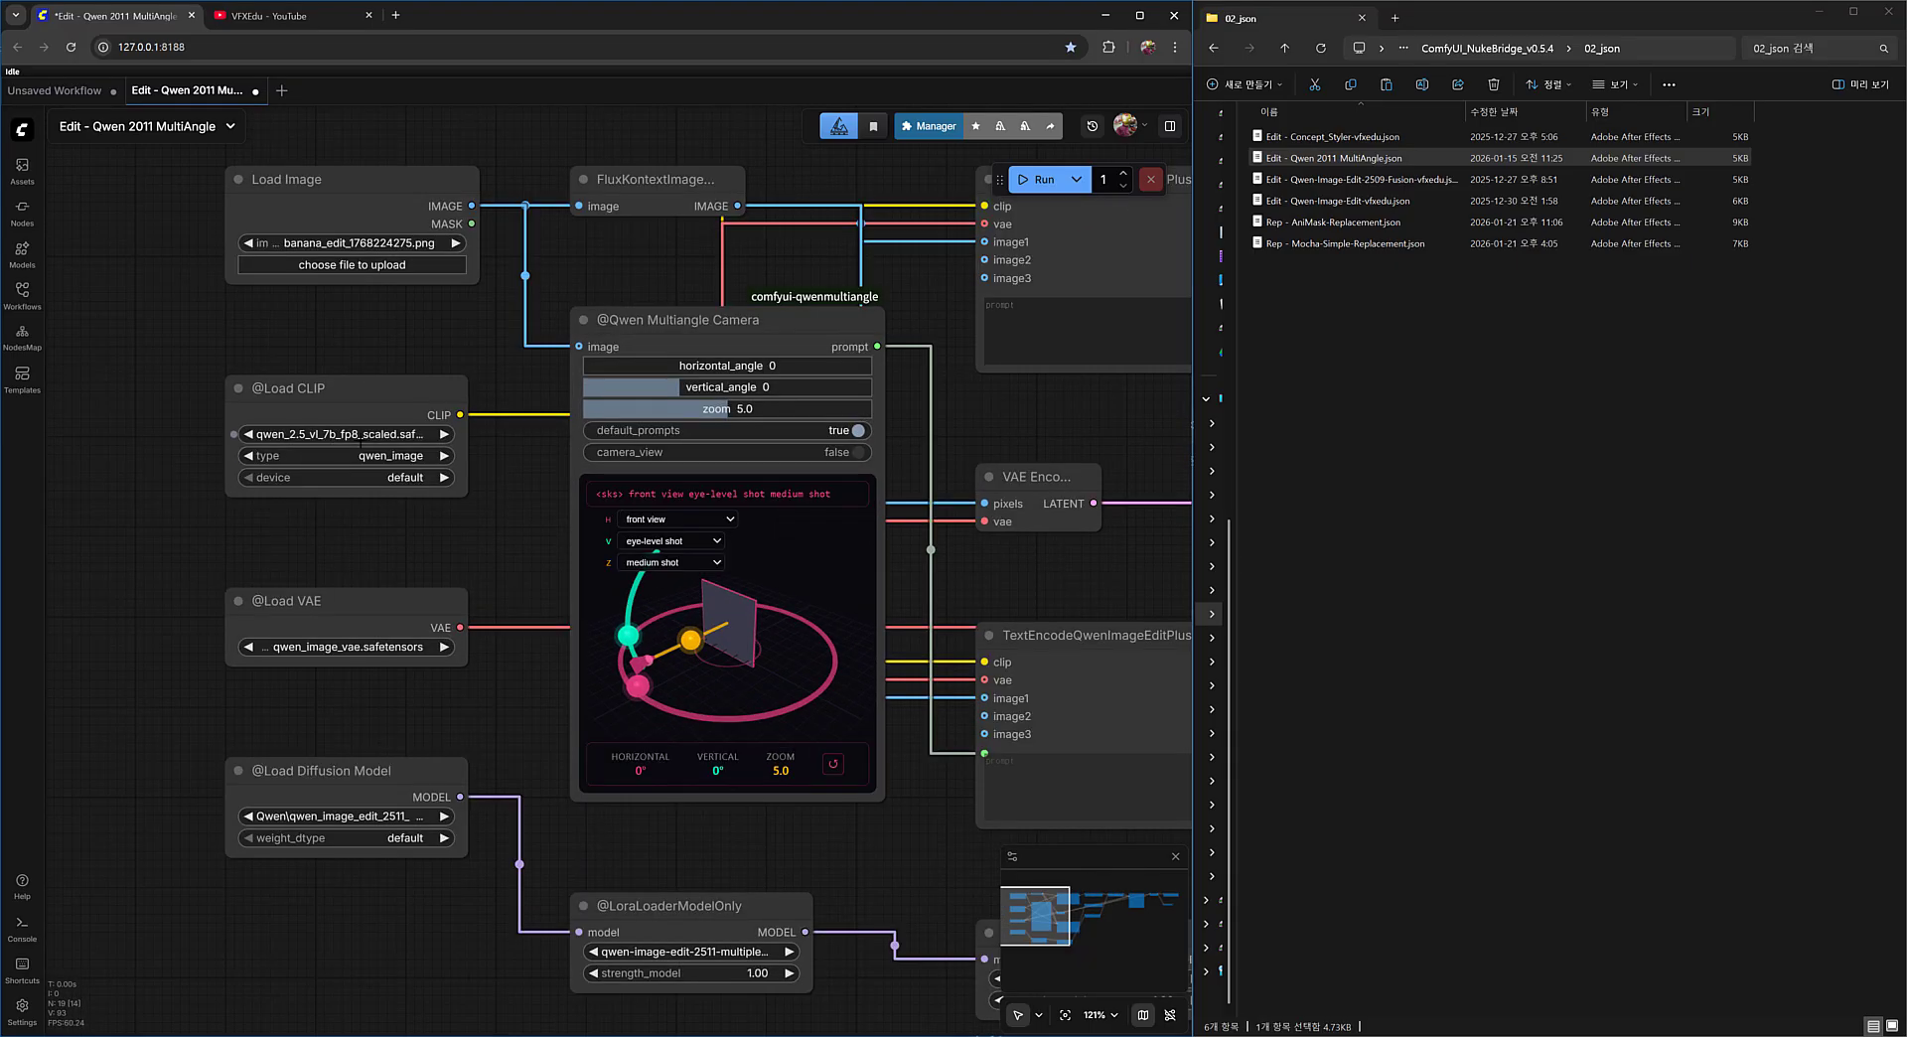
{"action": "left_click_drag", "start_coordinate": [437, 611], "coordinate": [260, 601]}
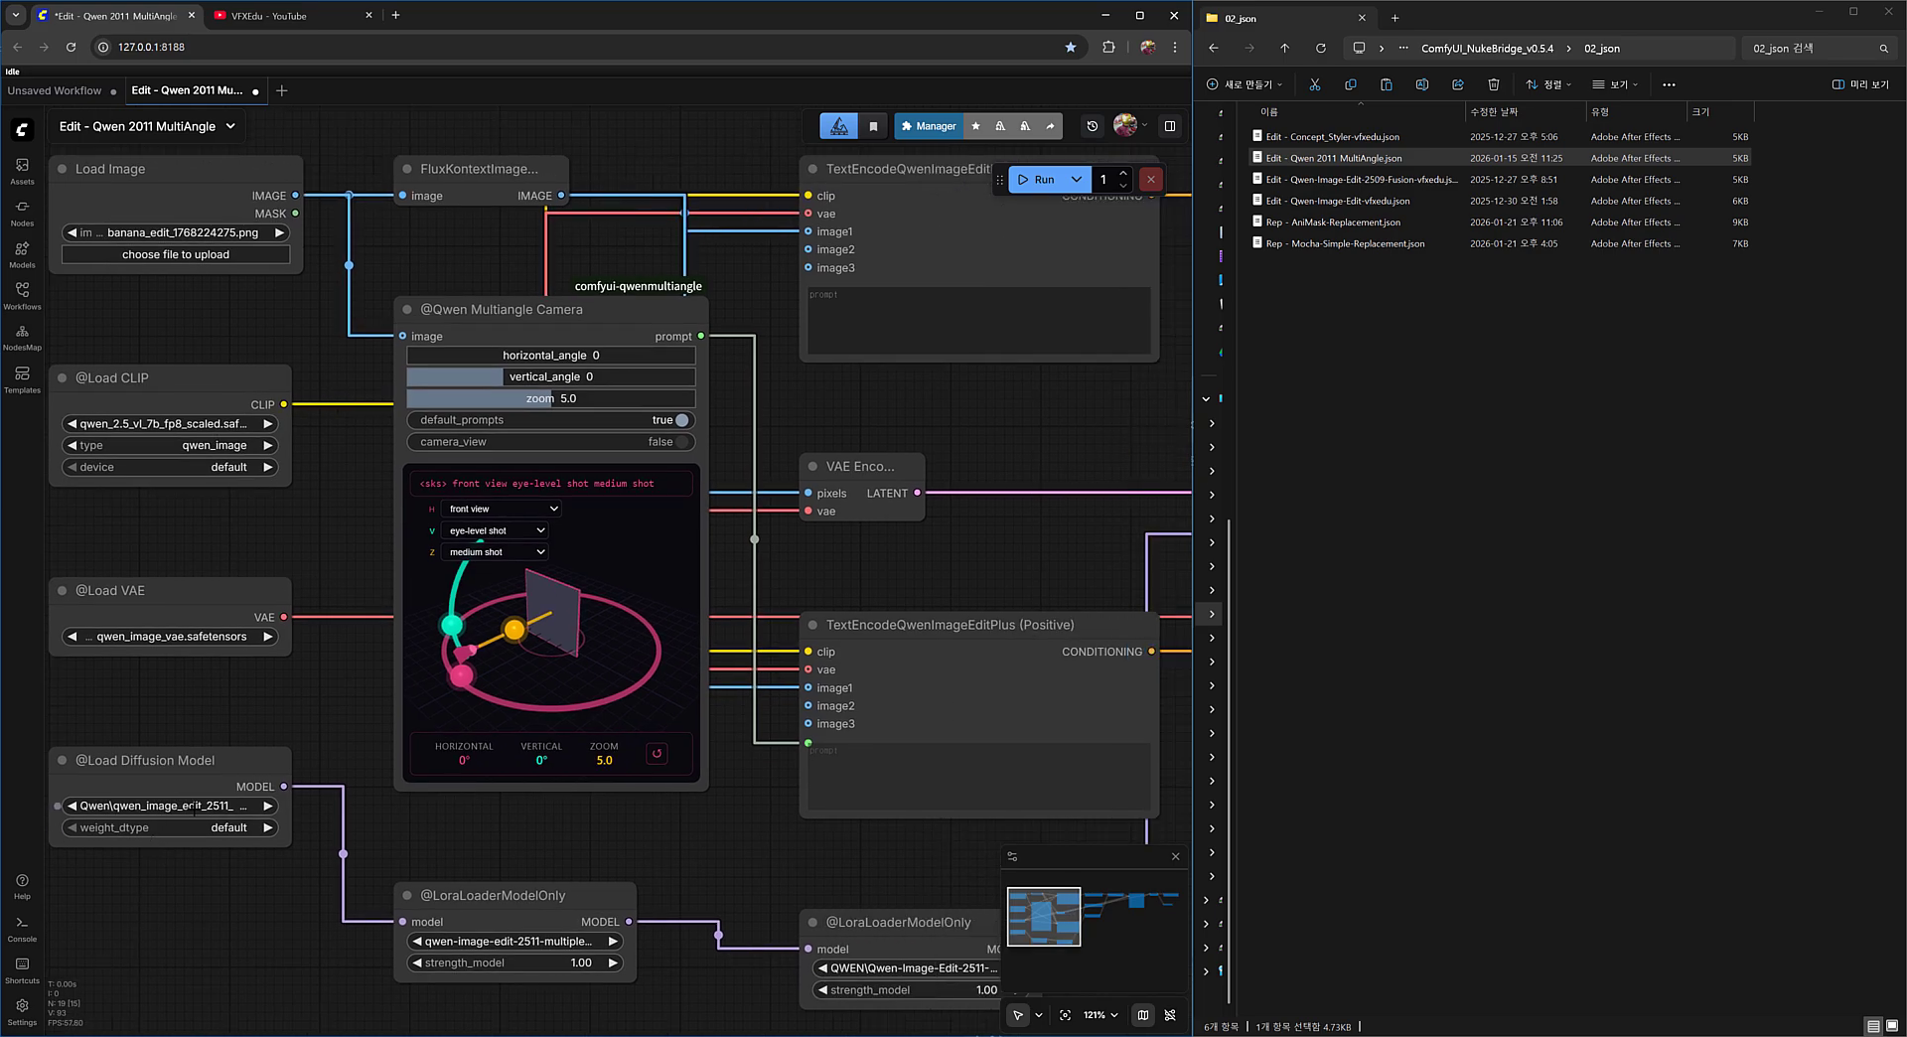
{"action": "left_click_drag", "start_coordinate": [274, 675], "coordinate": [209, 736]}
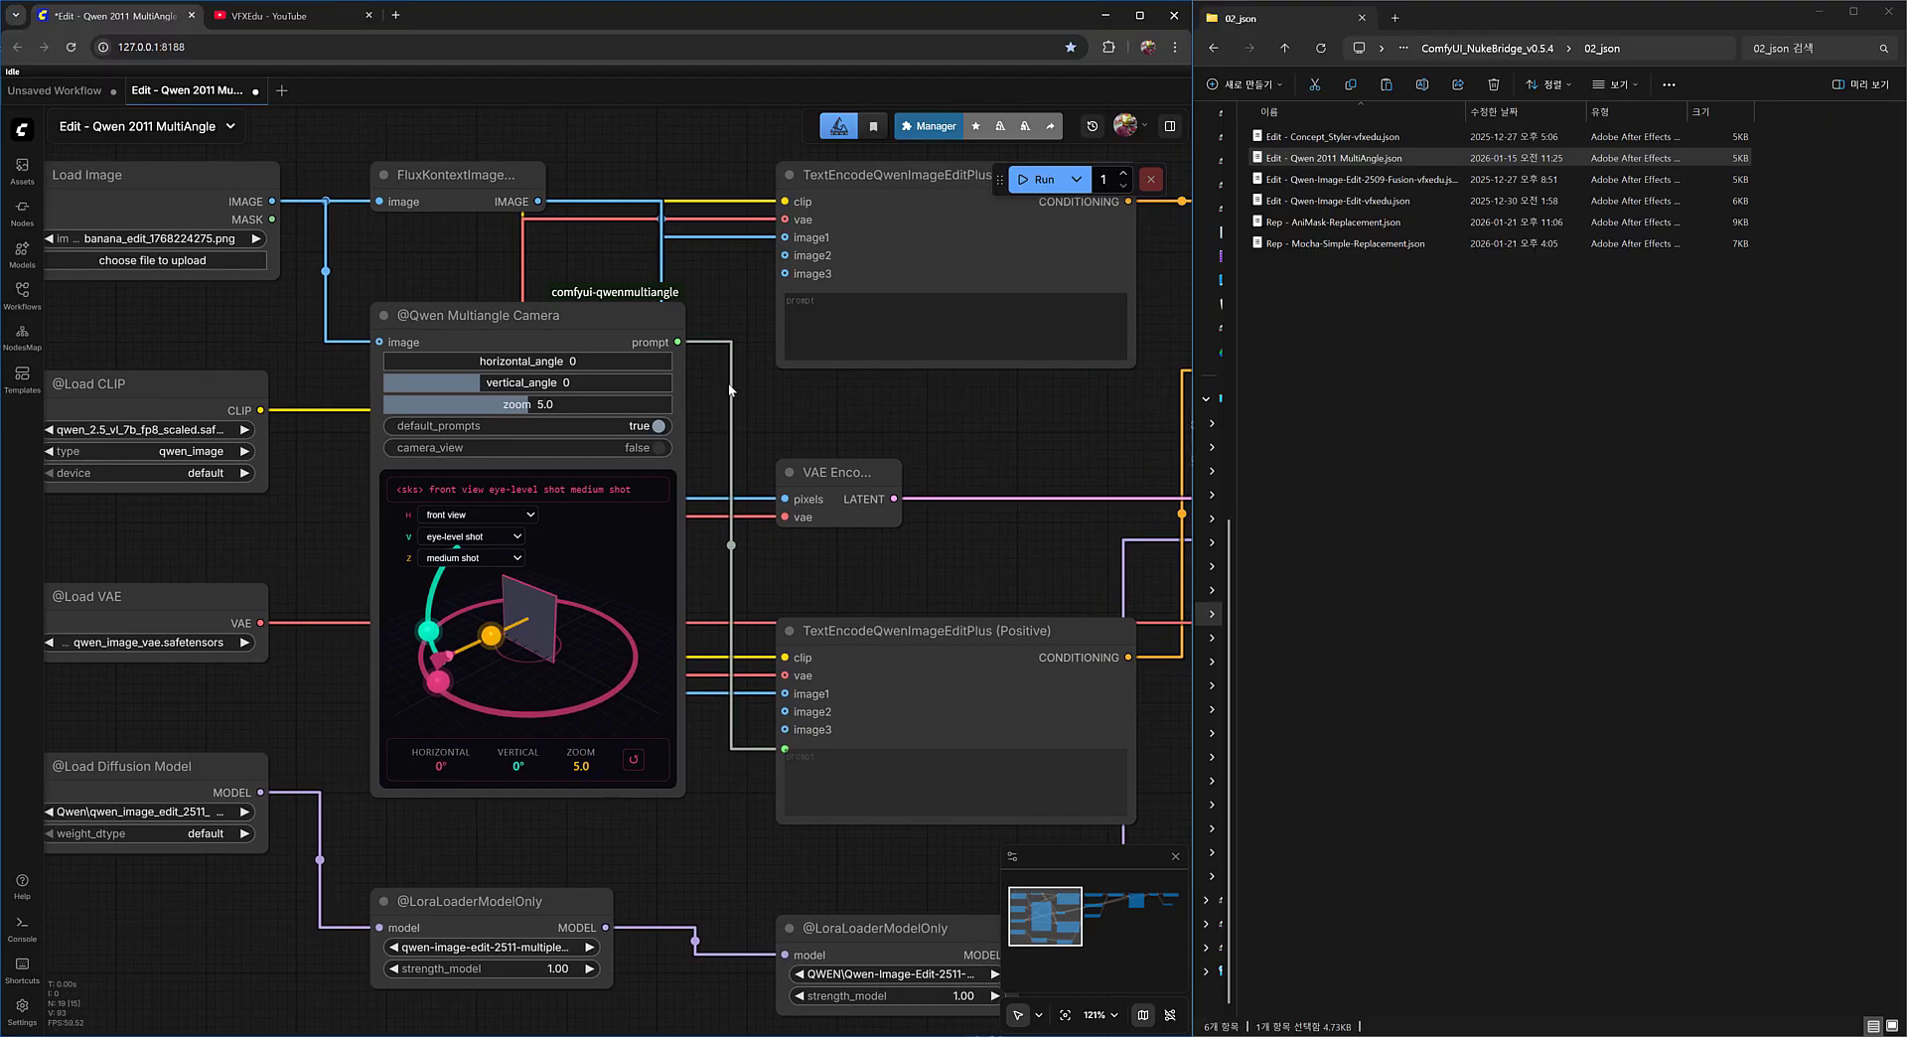
{"action": "left_click_drag", "start_coordinate": [728, 385], "coordinate": [705, 424]}
Load Rep - AniMask-Replacement.json and Rep - Mocha-Simple-Replacement.json into ComfyUI as separate workflows.
{"action": "left_click", "coordinate": [1376, 224]}
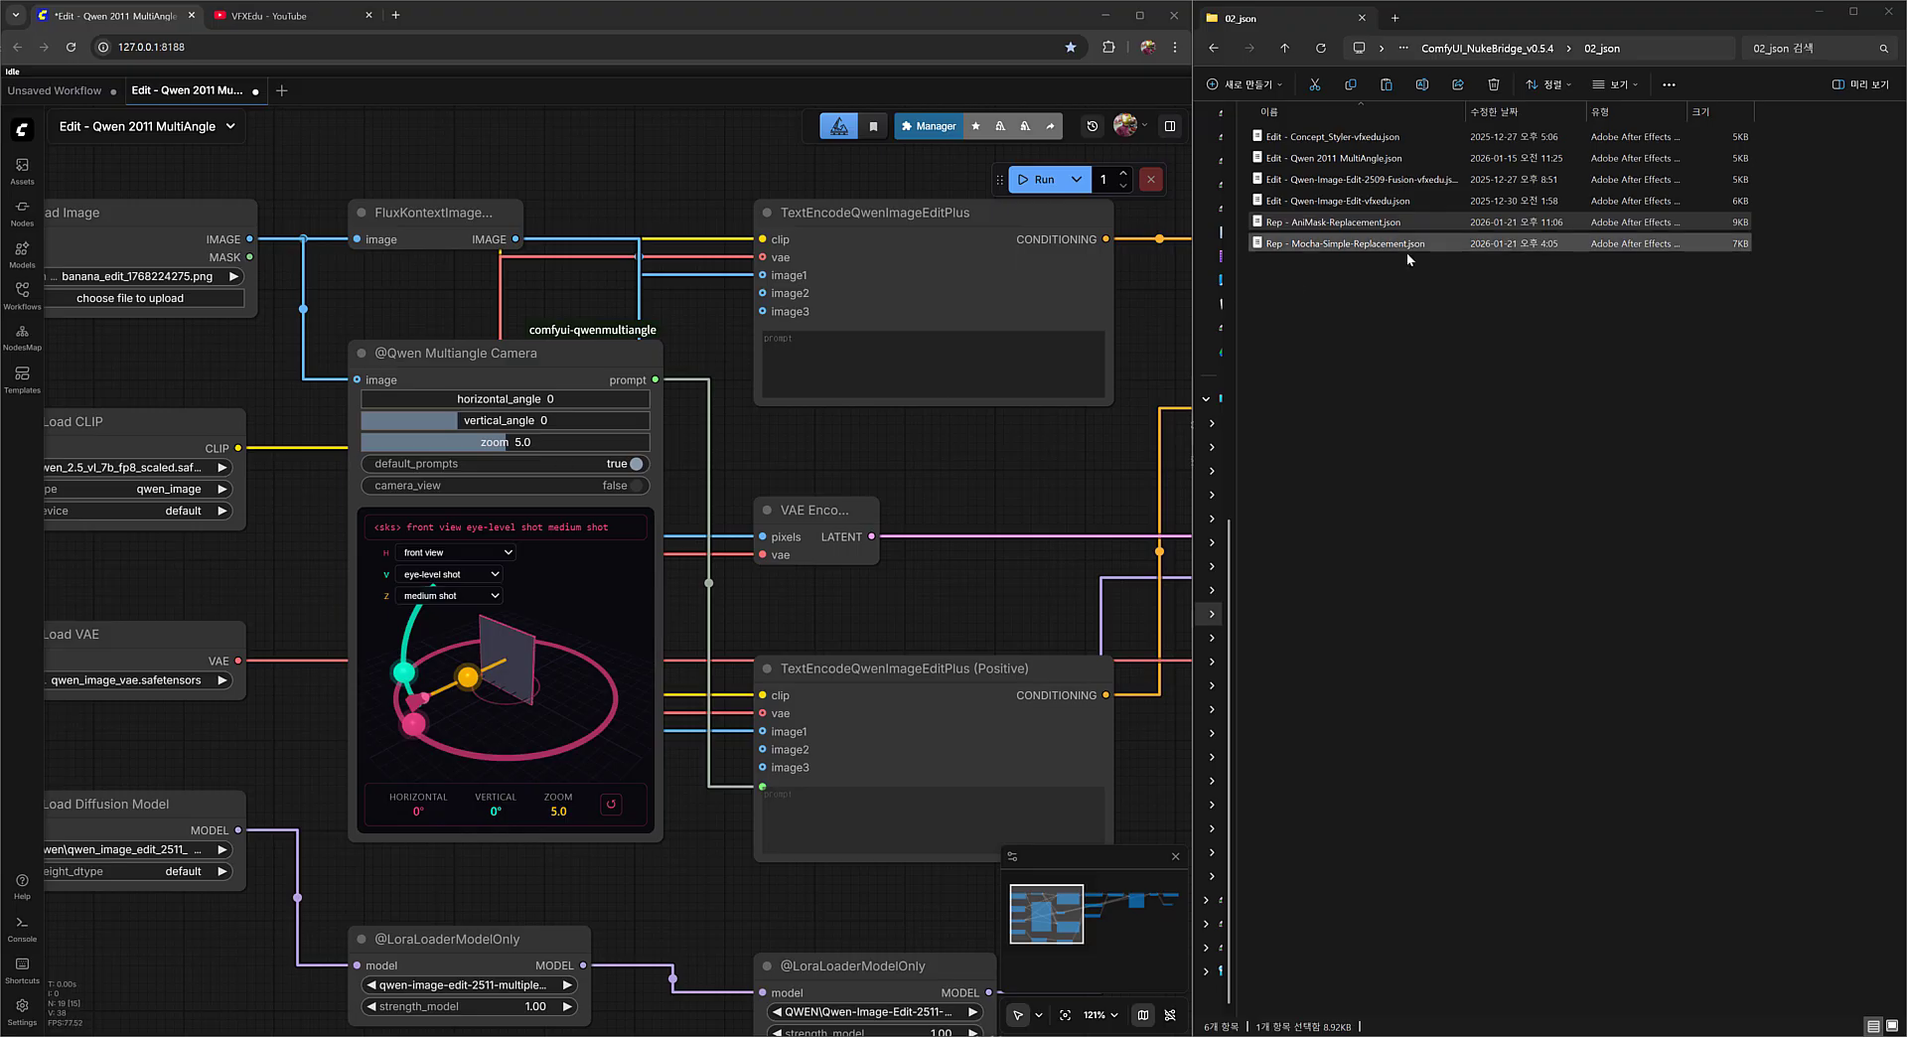
{"action": "left_click_drag", "start_coordinate": [1373, 222], "coordinate": [713, 204]}
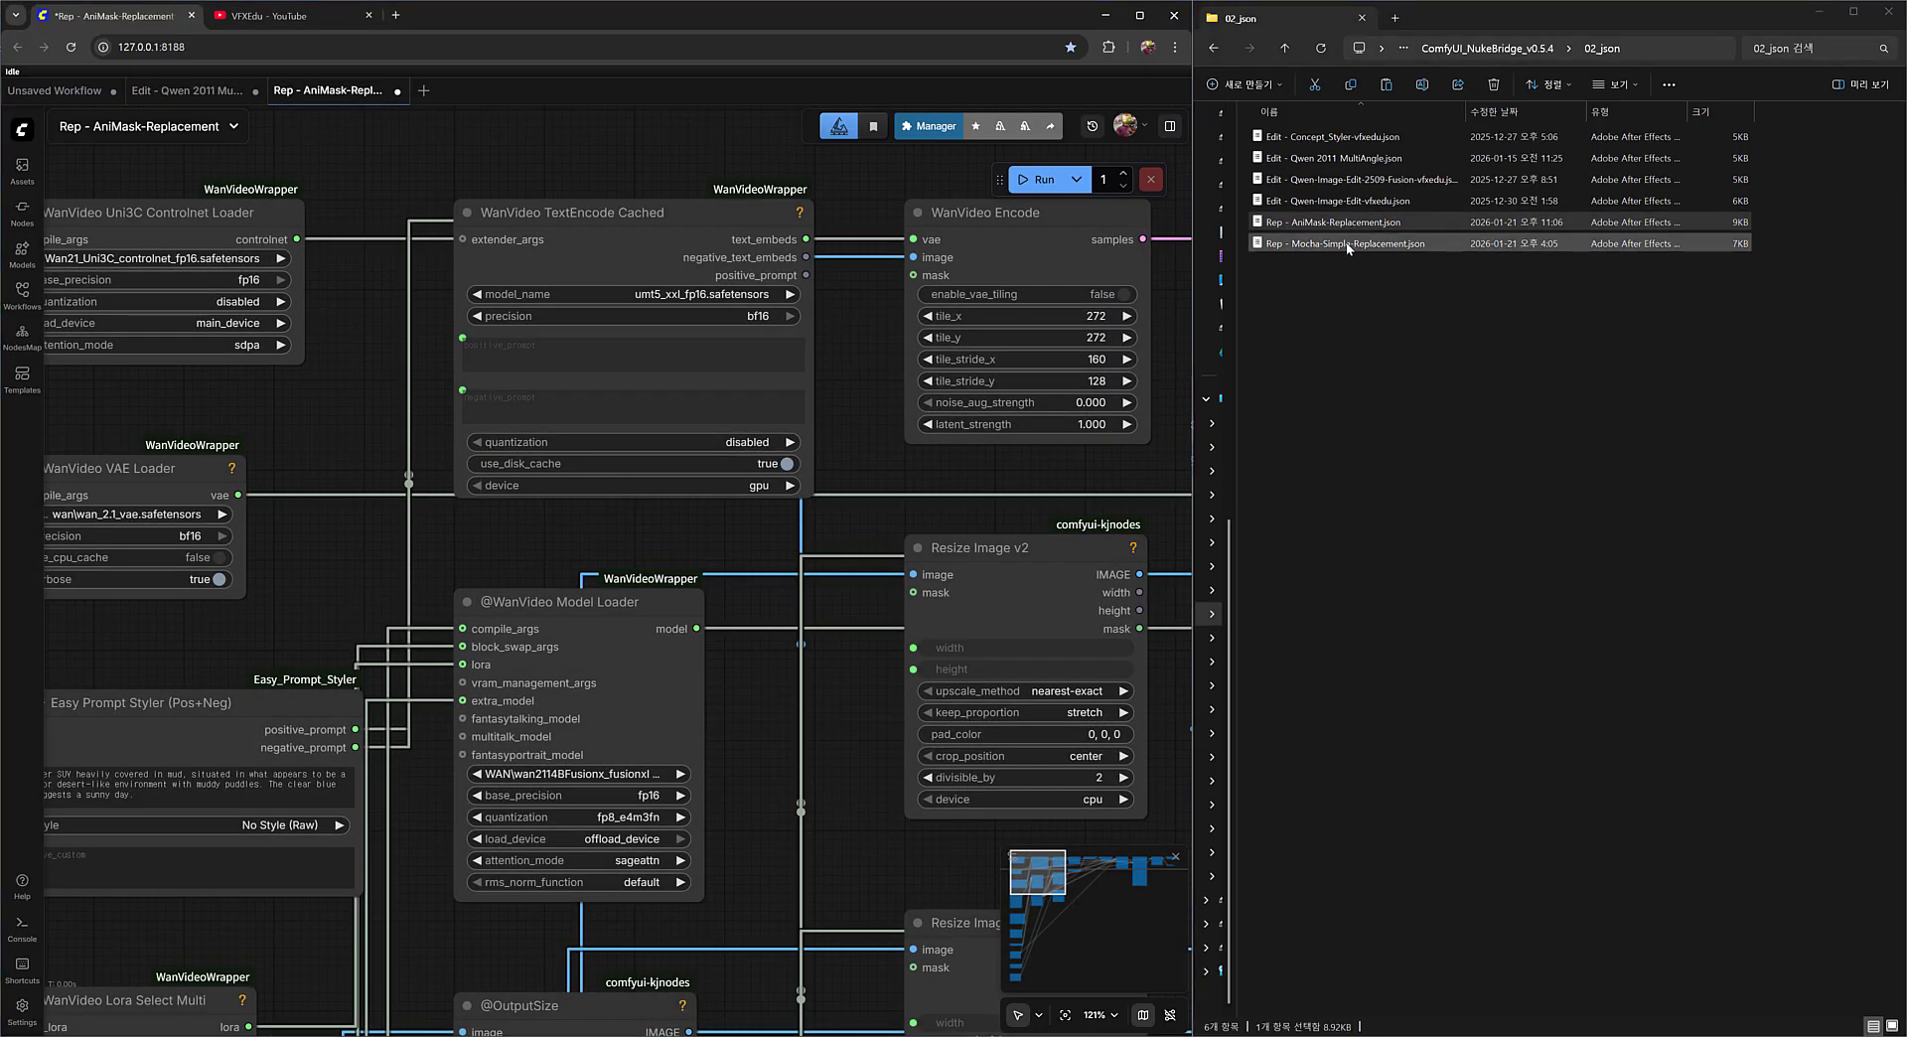
{"action": "left_click_drag", "start_coordinate": [1348, 244], "coordinate": [664, 300]}
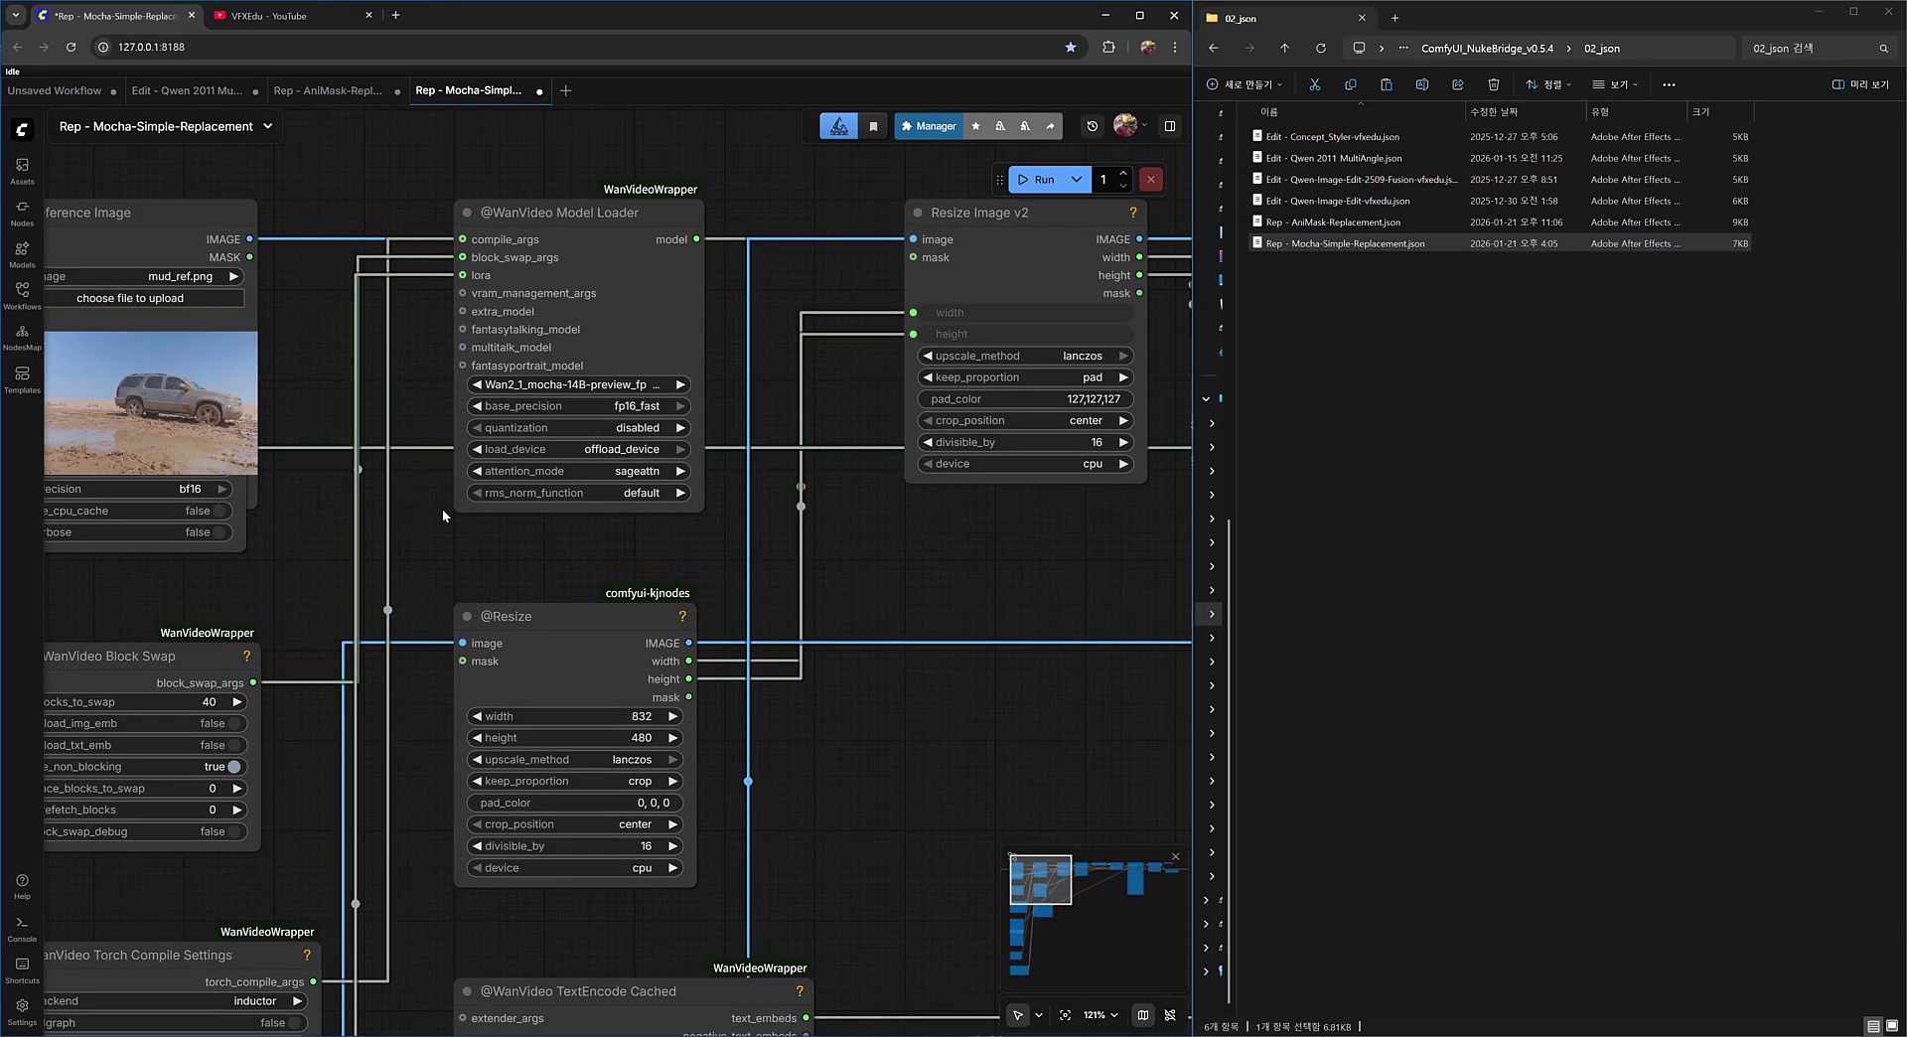
{"action": "scroll", "coordinate": [443, 509], "scroll_direction": "down", "scroll_amount": 3}
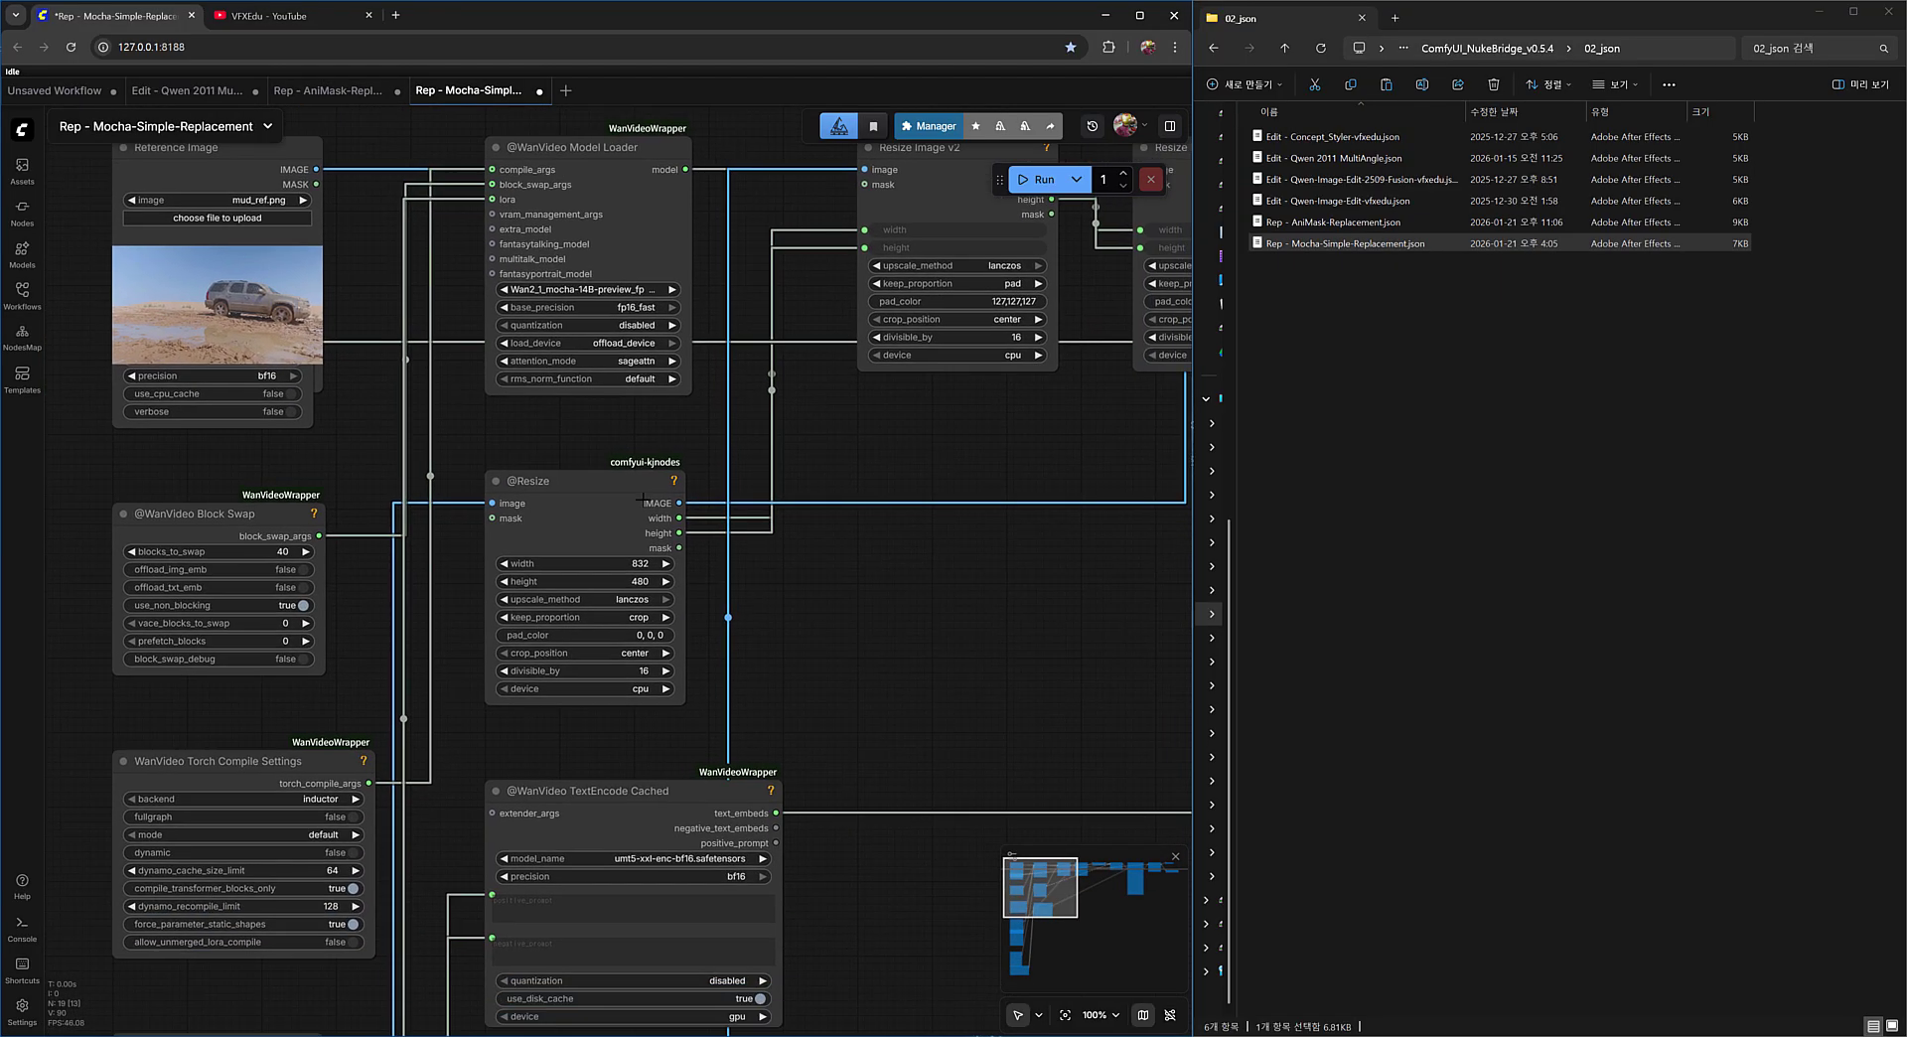
{"action": "scroll", "coordinate": [642, 499], "scroll_direction": "down", "scroll_amount": 2}
{"action": "left_click_drag", "start_coordinate": [799, 610], "coordinate": [785, 596]}
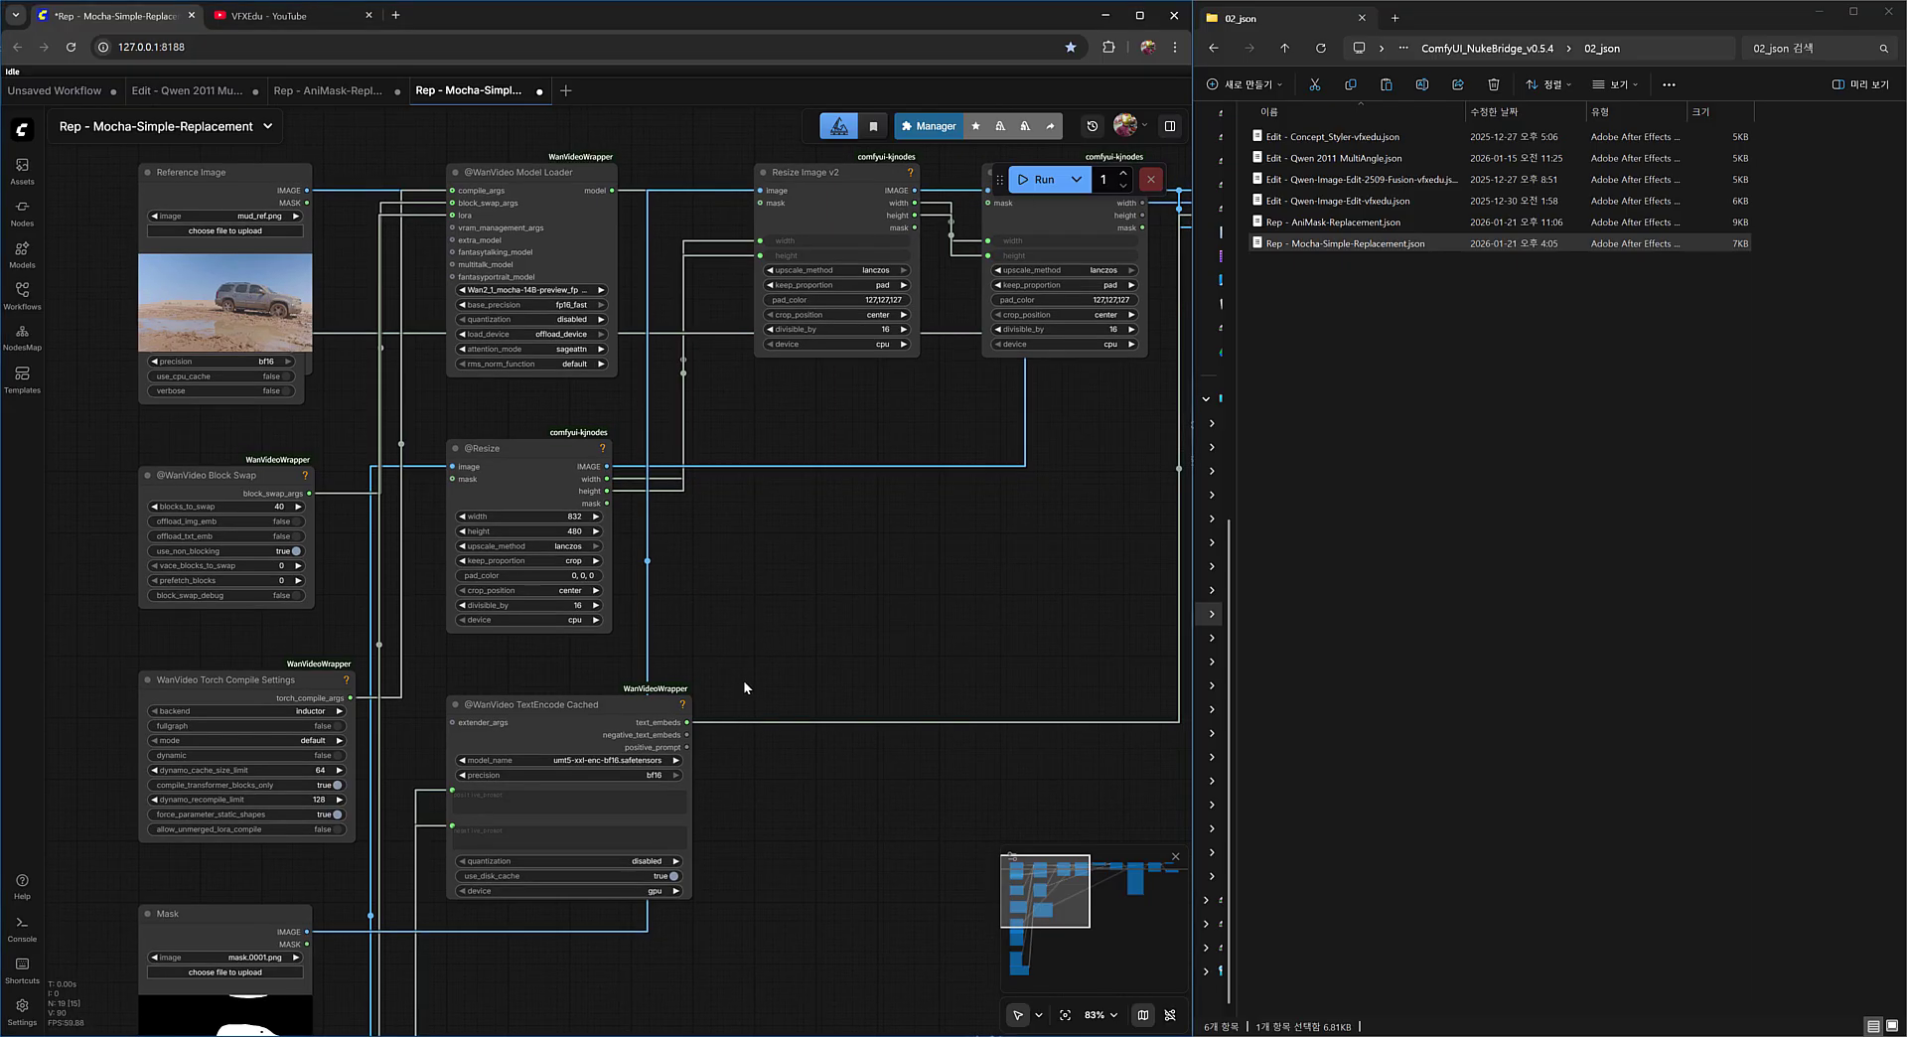
{"action": "left_click_drag", "start_coordinate": [868, 656], "coordinate": [878, 693]}
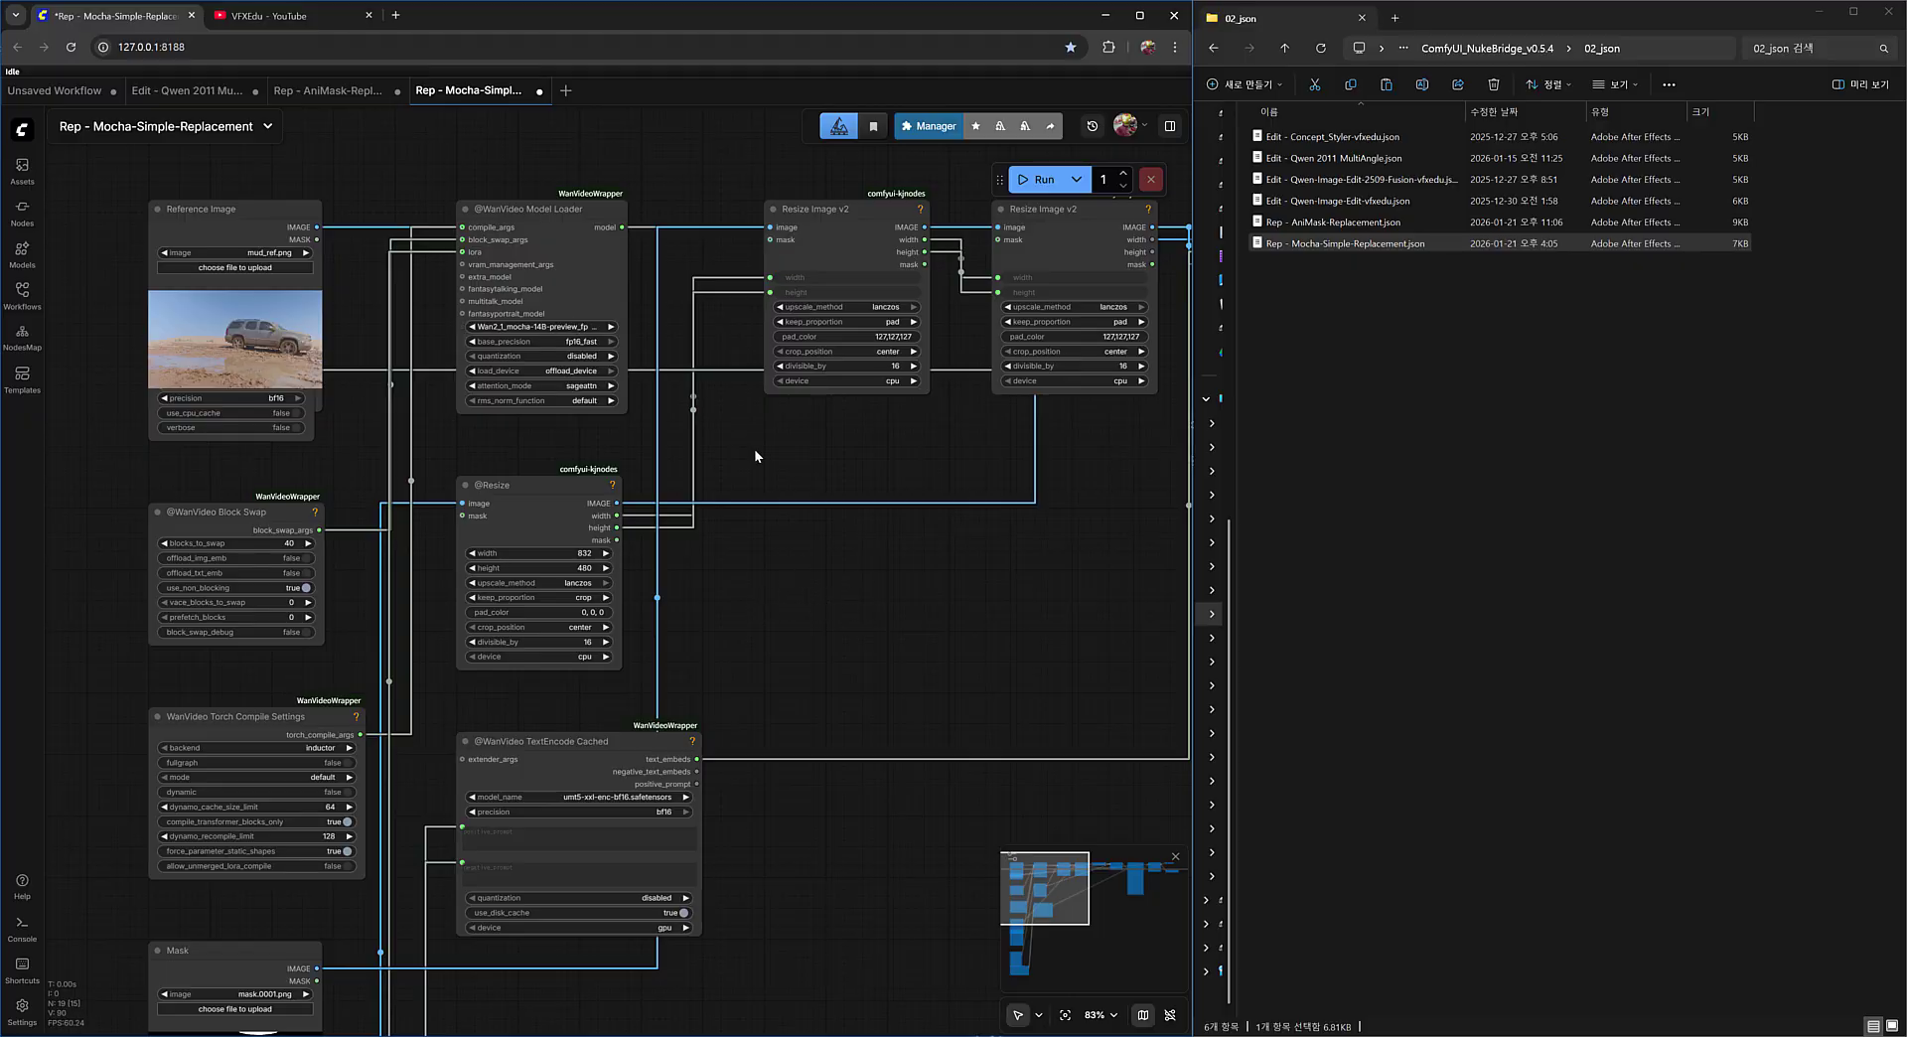
{"action": "left_click_drag", "start_coordinate": [930, 702], "coordinate": [920, 686]}
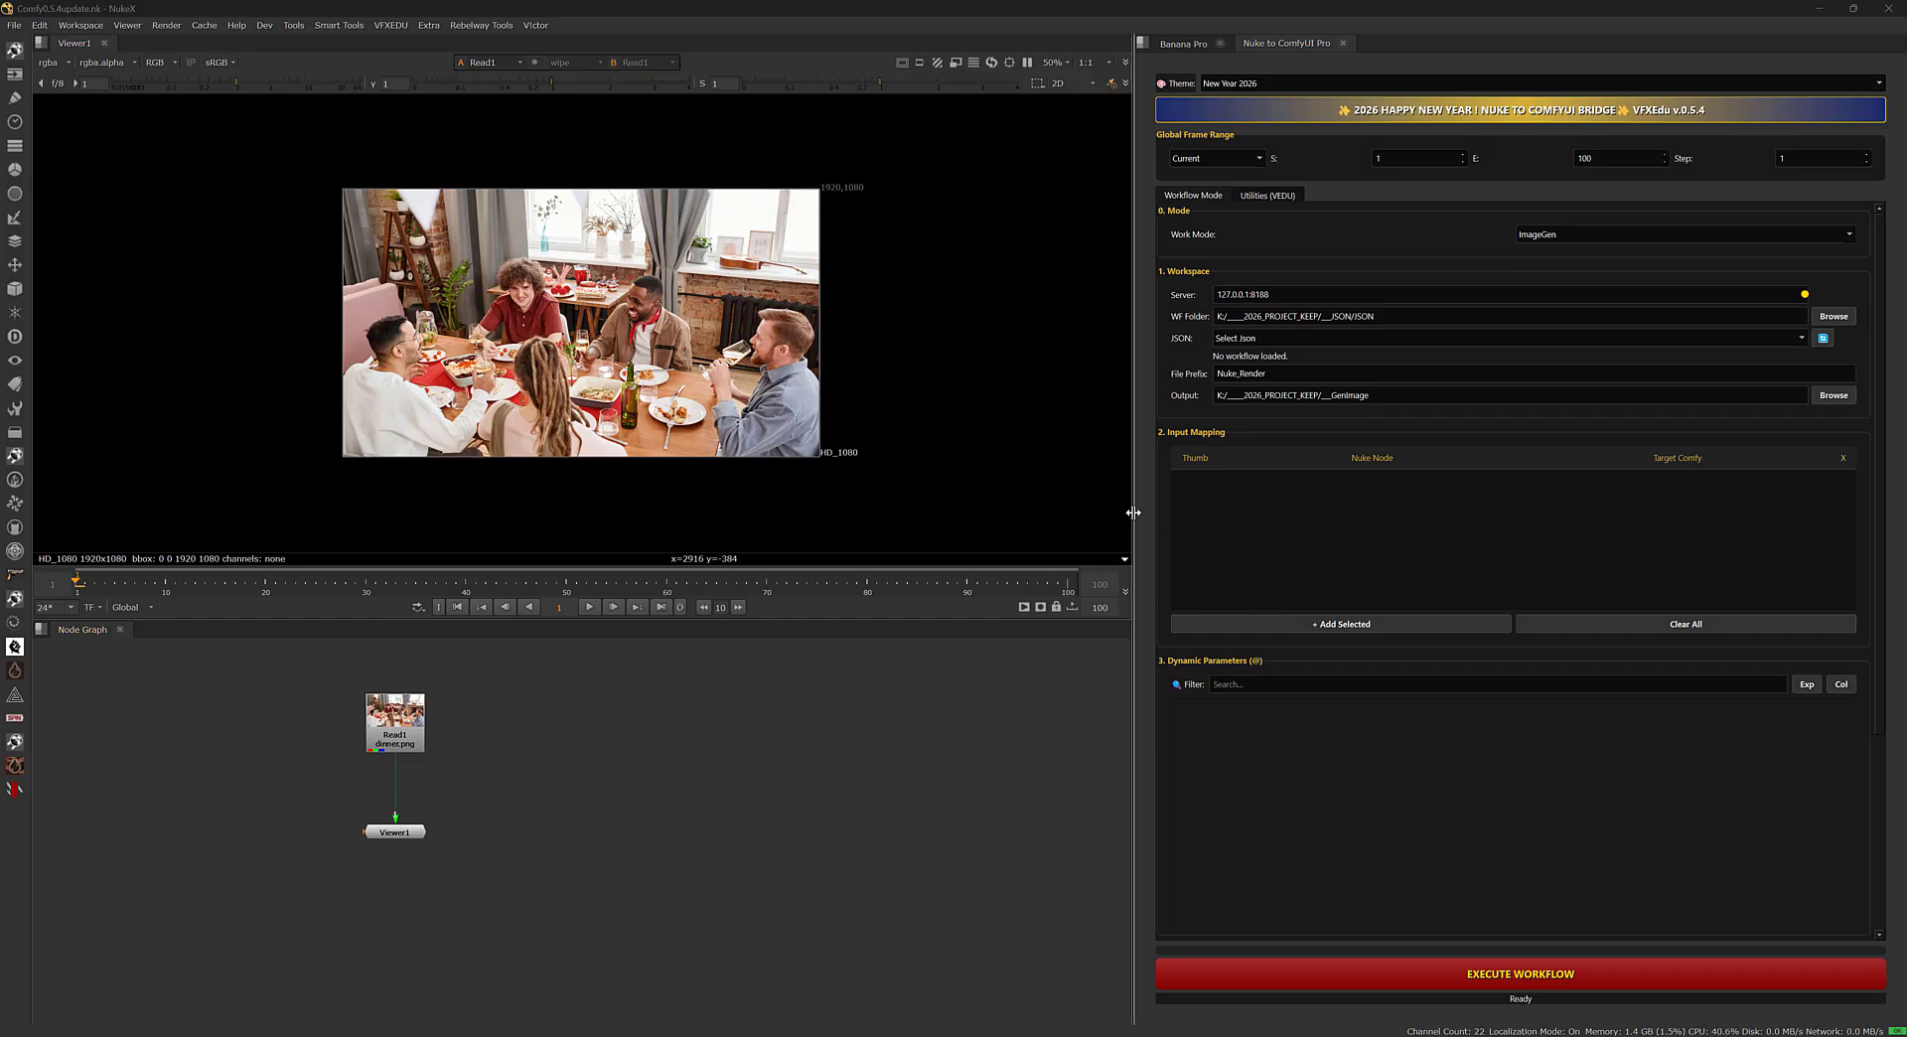
In Nuke, load the Edit - Qwen 2011 MultiAngle.json workflow and map the Read1 dinner image to 41 (Load Image).
{"action": "left_click", "coordinate": [830, 721]}
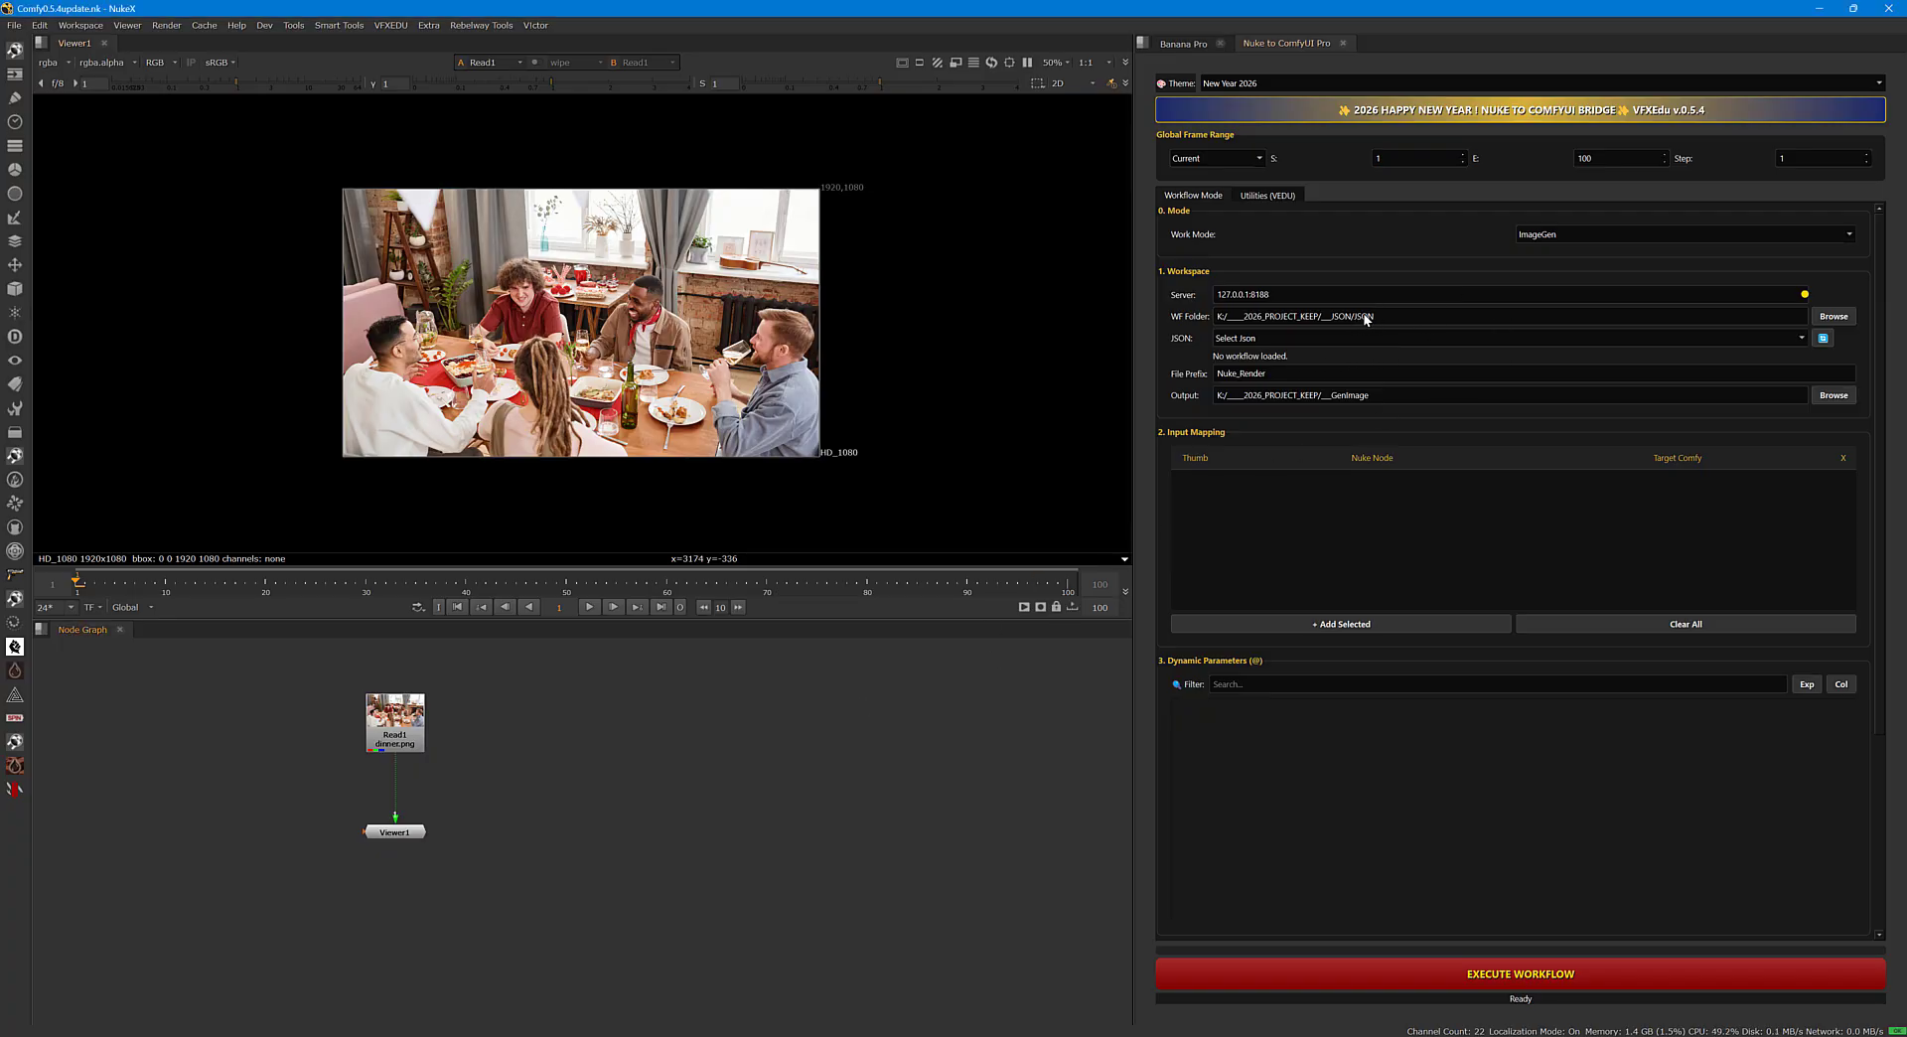
{"action": "left_click", "coordinate": [1321, 342]}
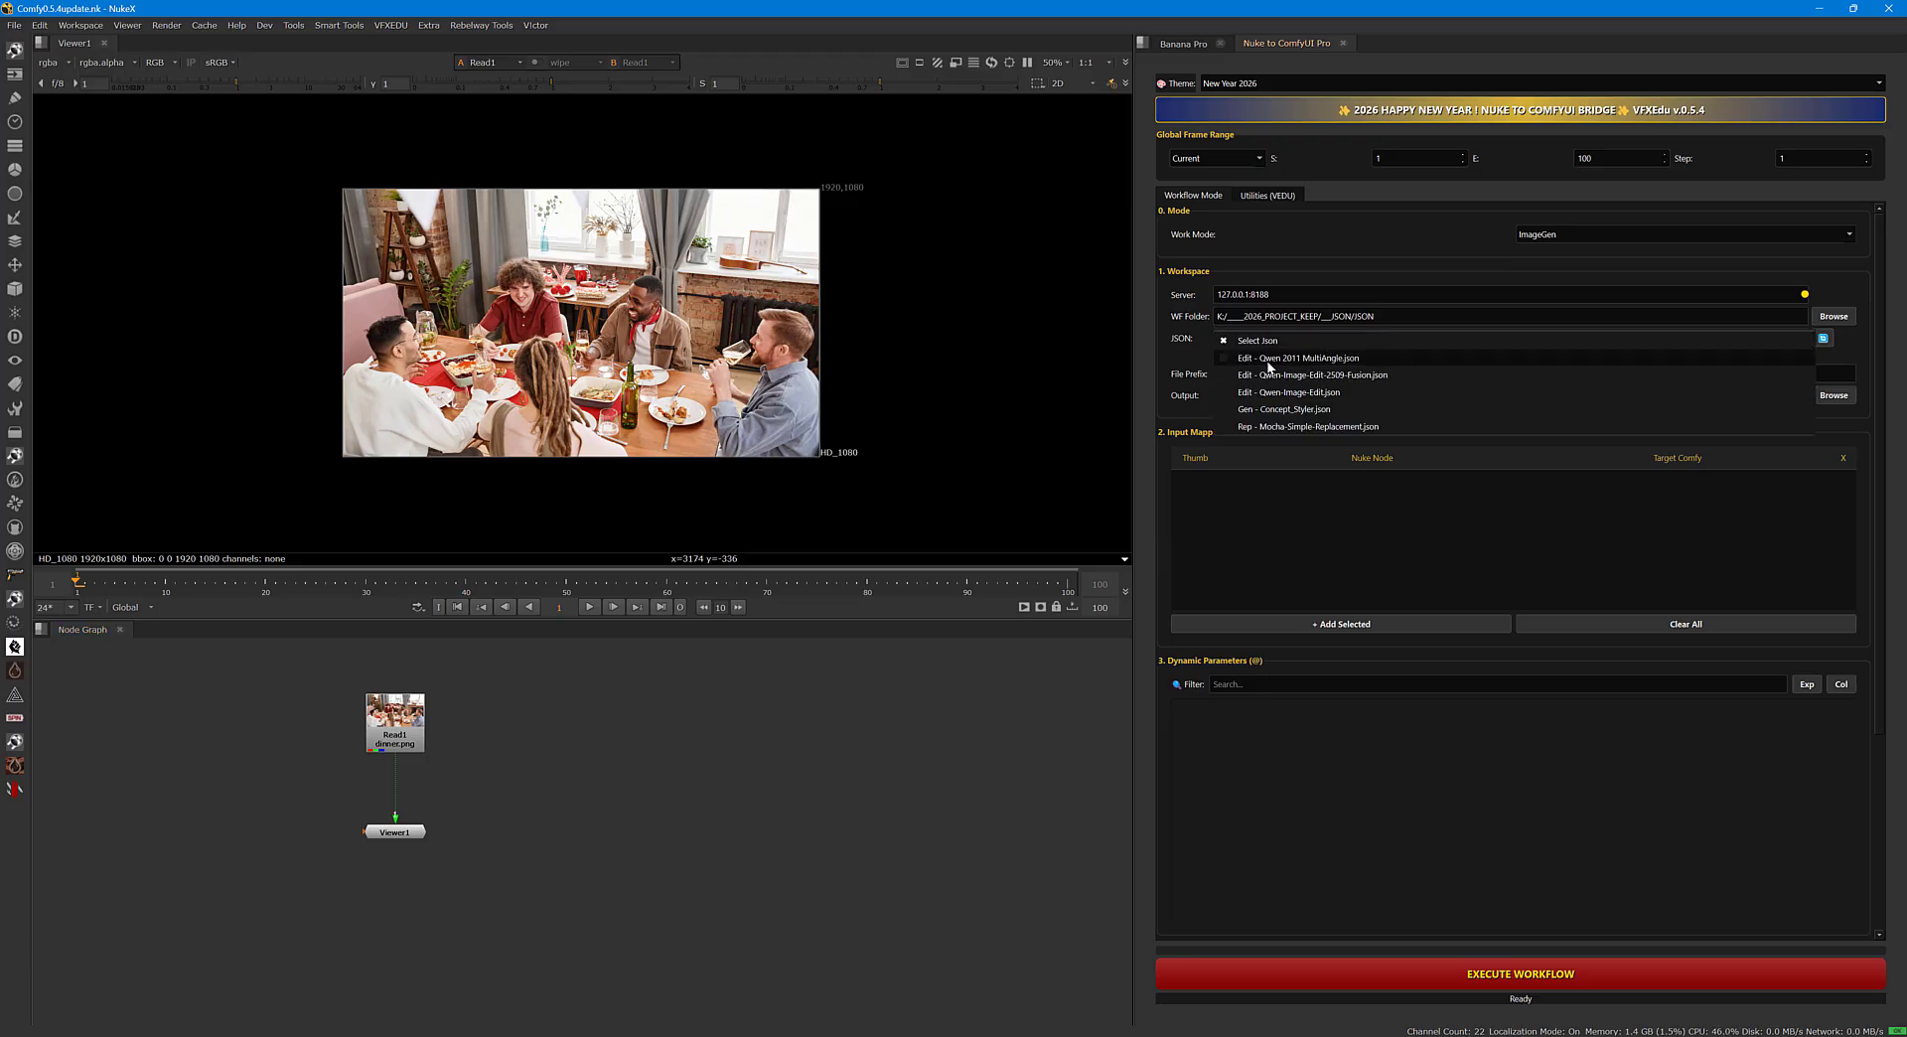
{"action": "left_click", "coordinate": [1341, 360]}
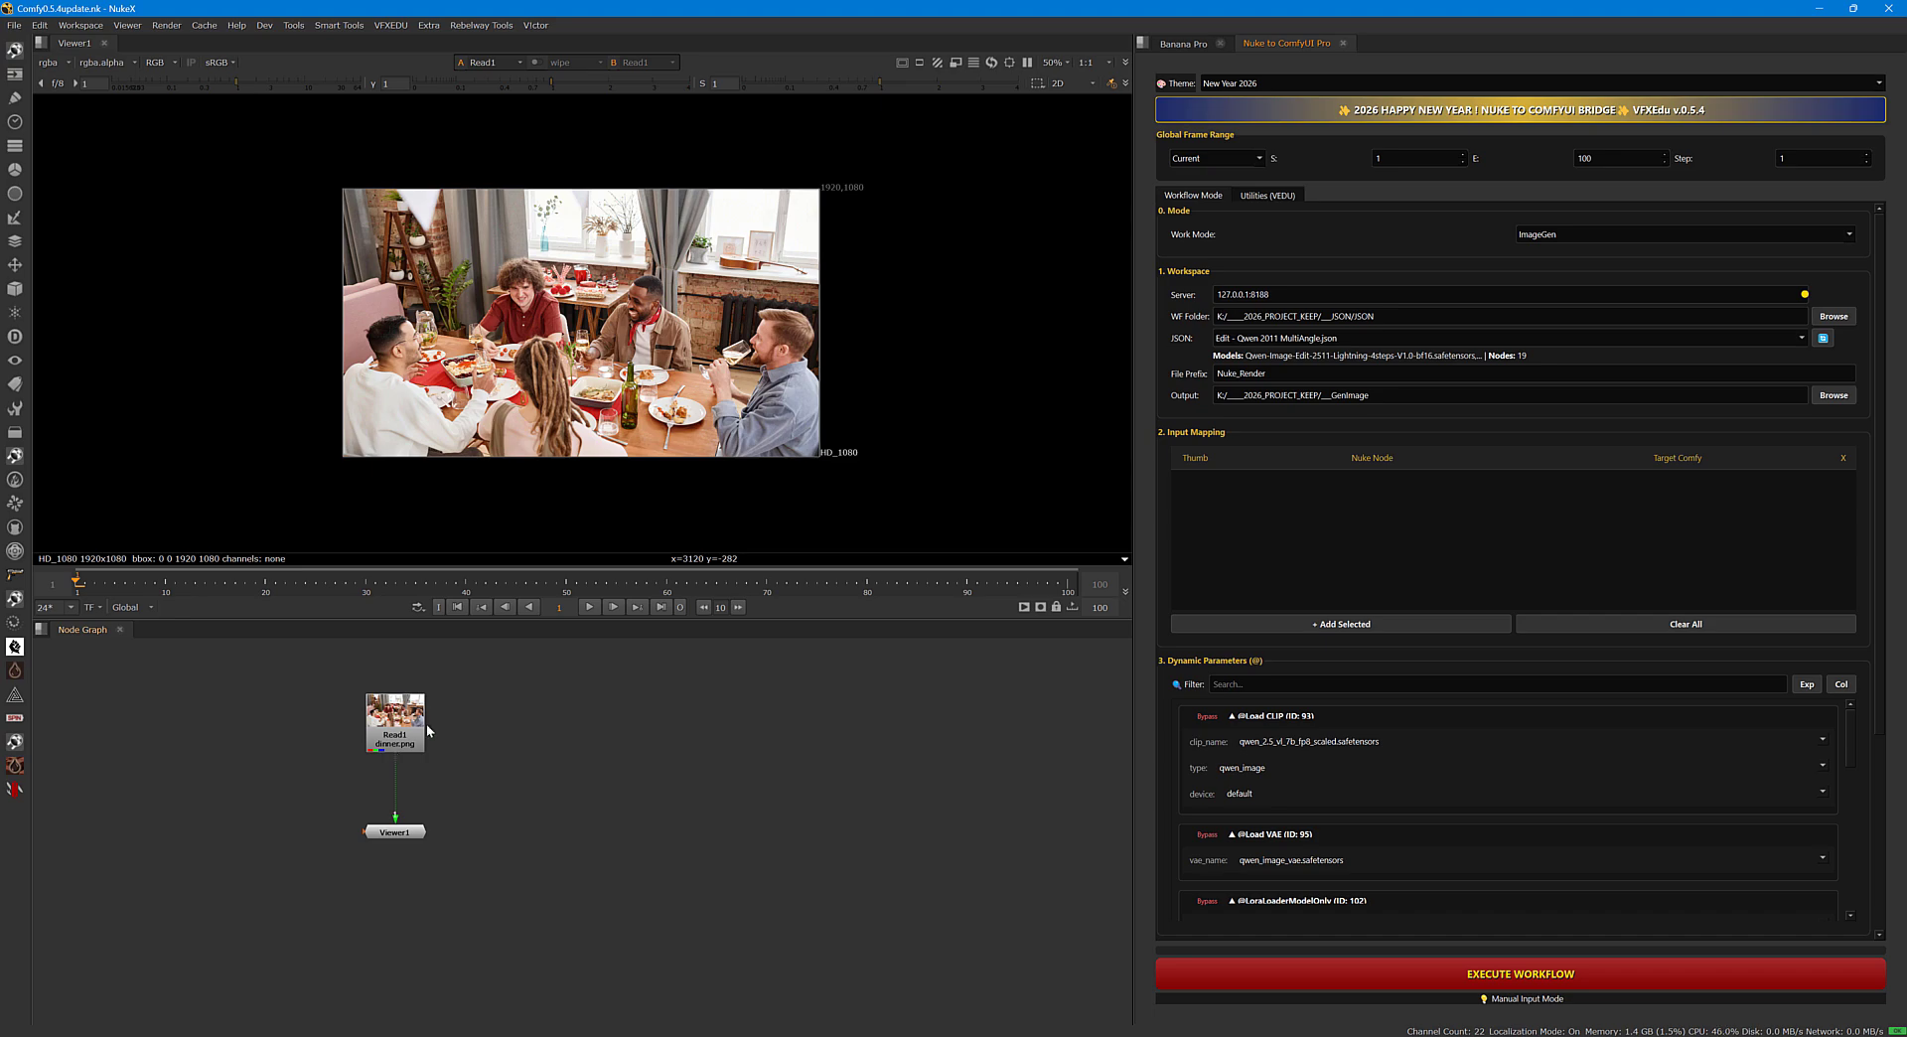
{"action": "left_click", "coordinate": [413, 738]}
{"action": "left_click", "coordinate": [1325, 628]}
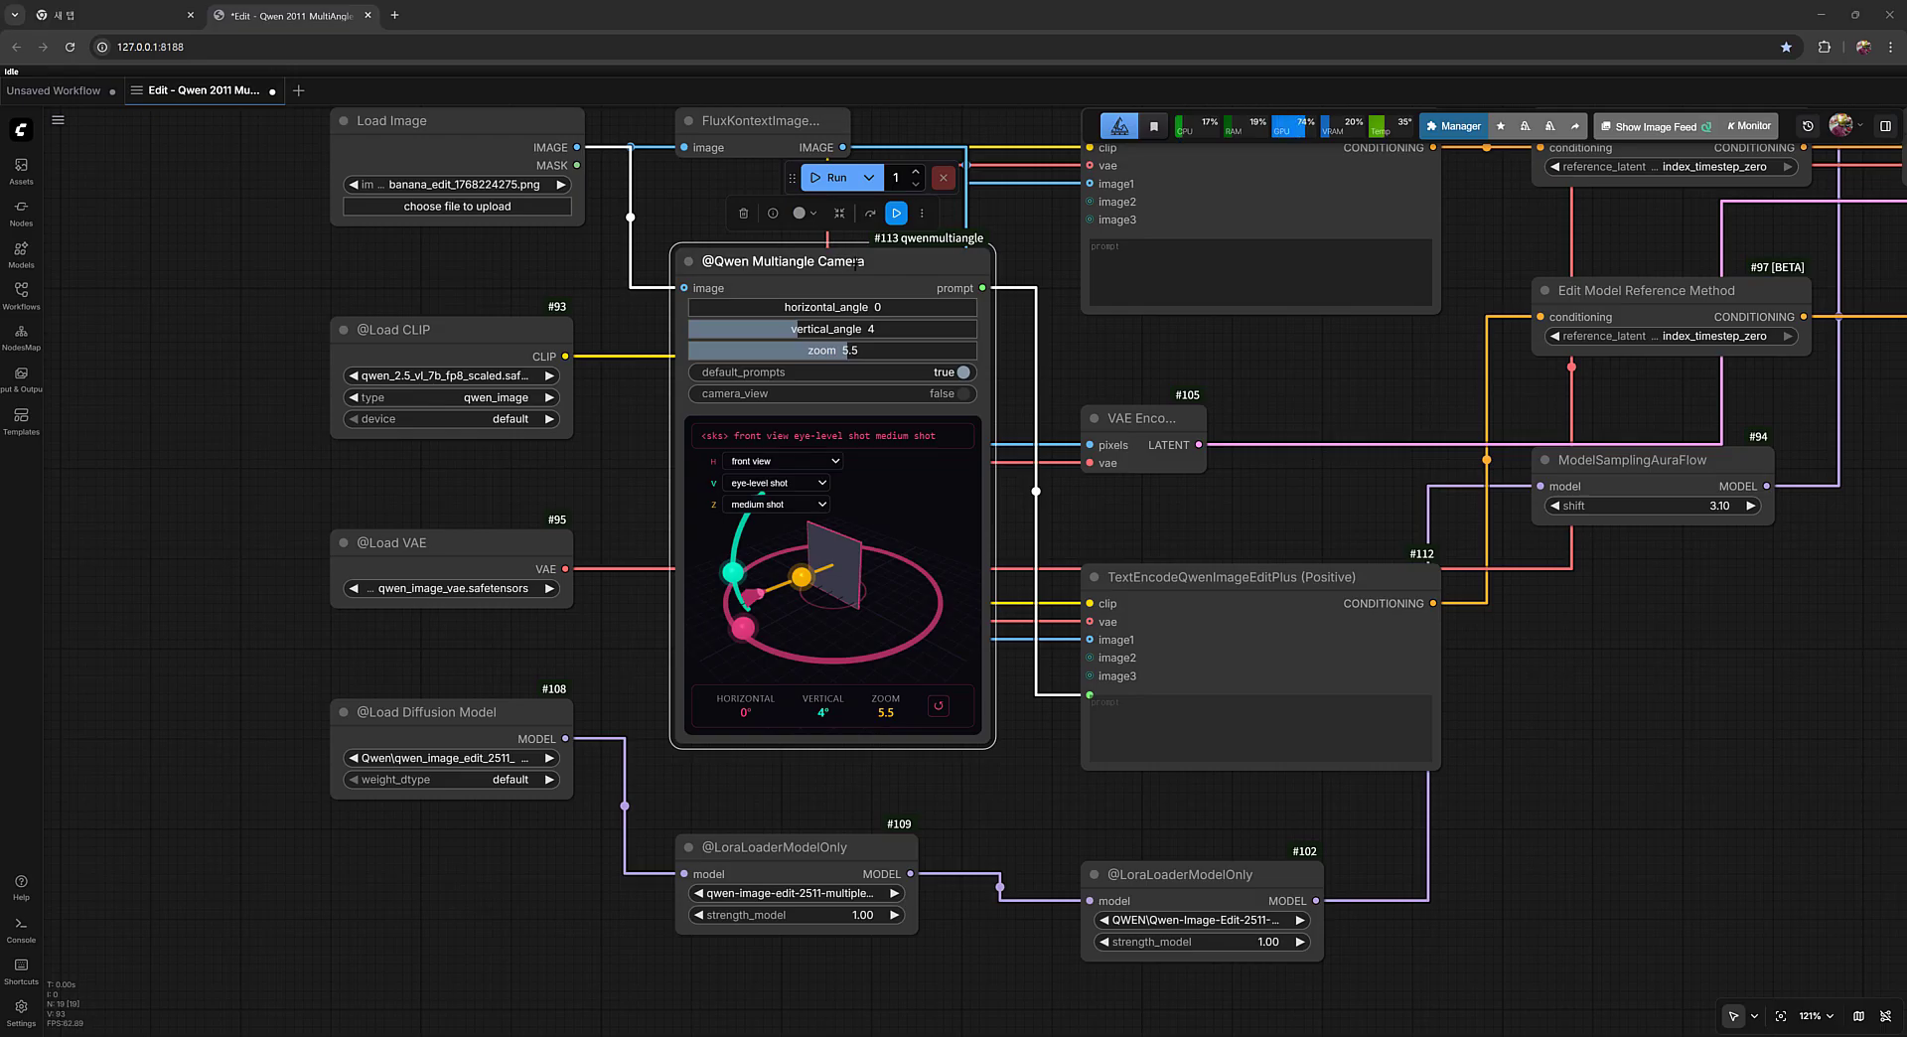
In ComfyUI, set the Qwen Multiangle Camera's vertical angle to 15 on its 3D control, and return to Nuke.
{"action": "left_click", "coordinate": [844, 291]}
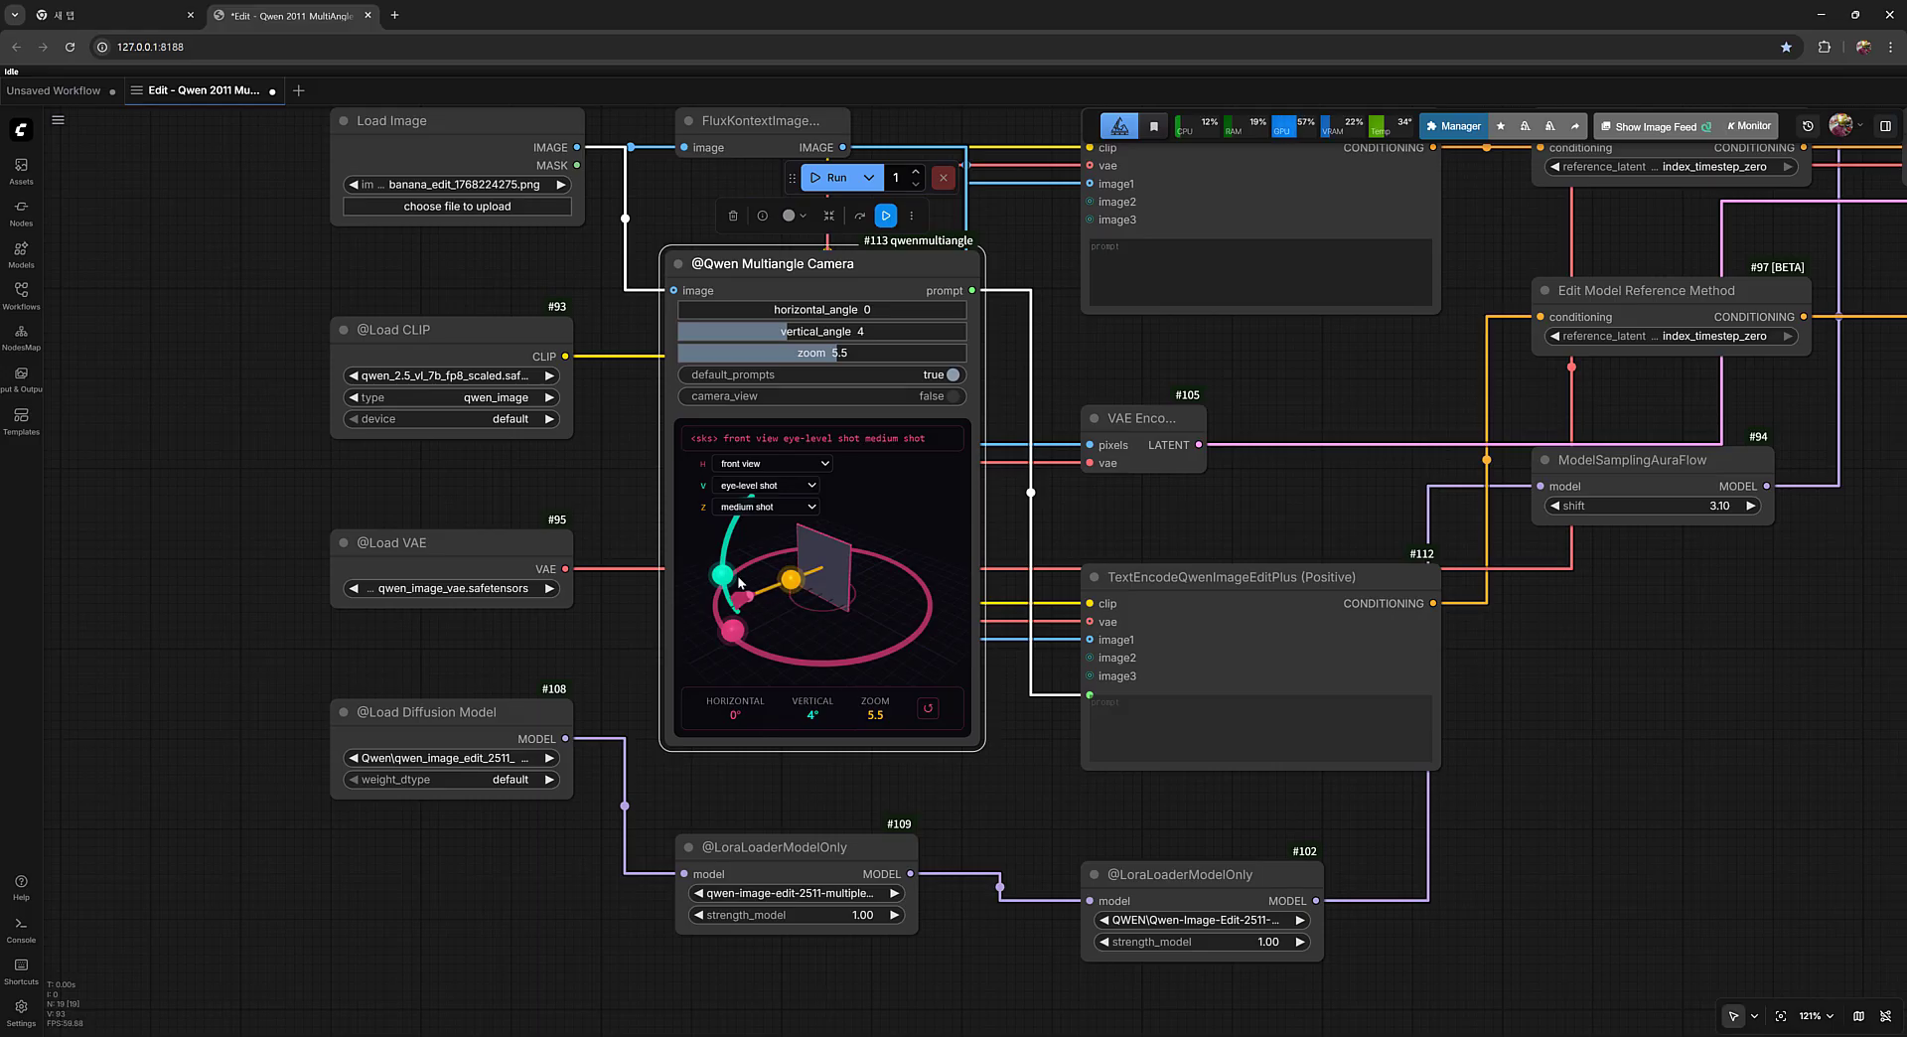
{"action": "left_click_drag", "start_coordinate": [725, 578], "coordinate": [726, 561]}
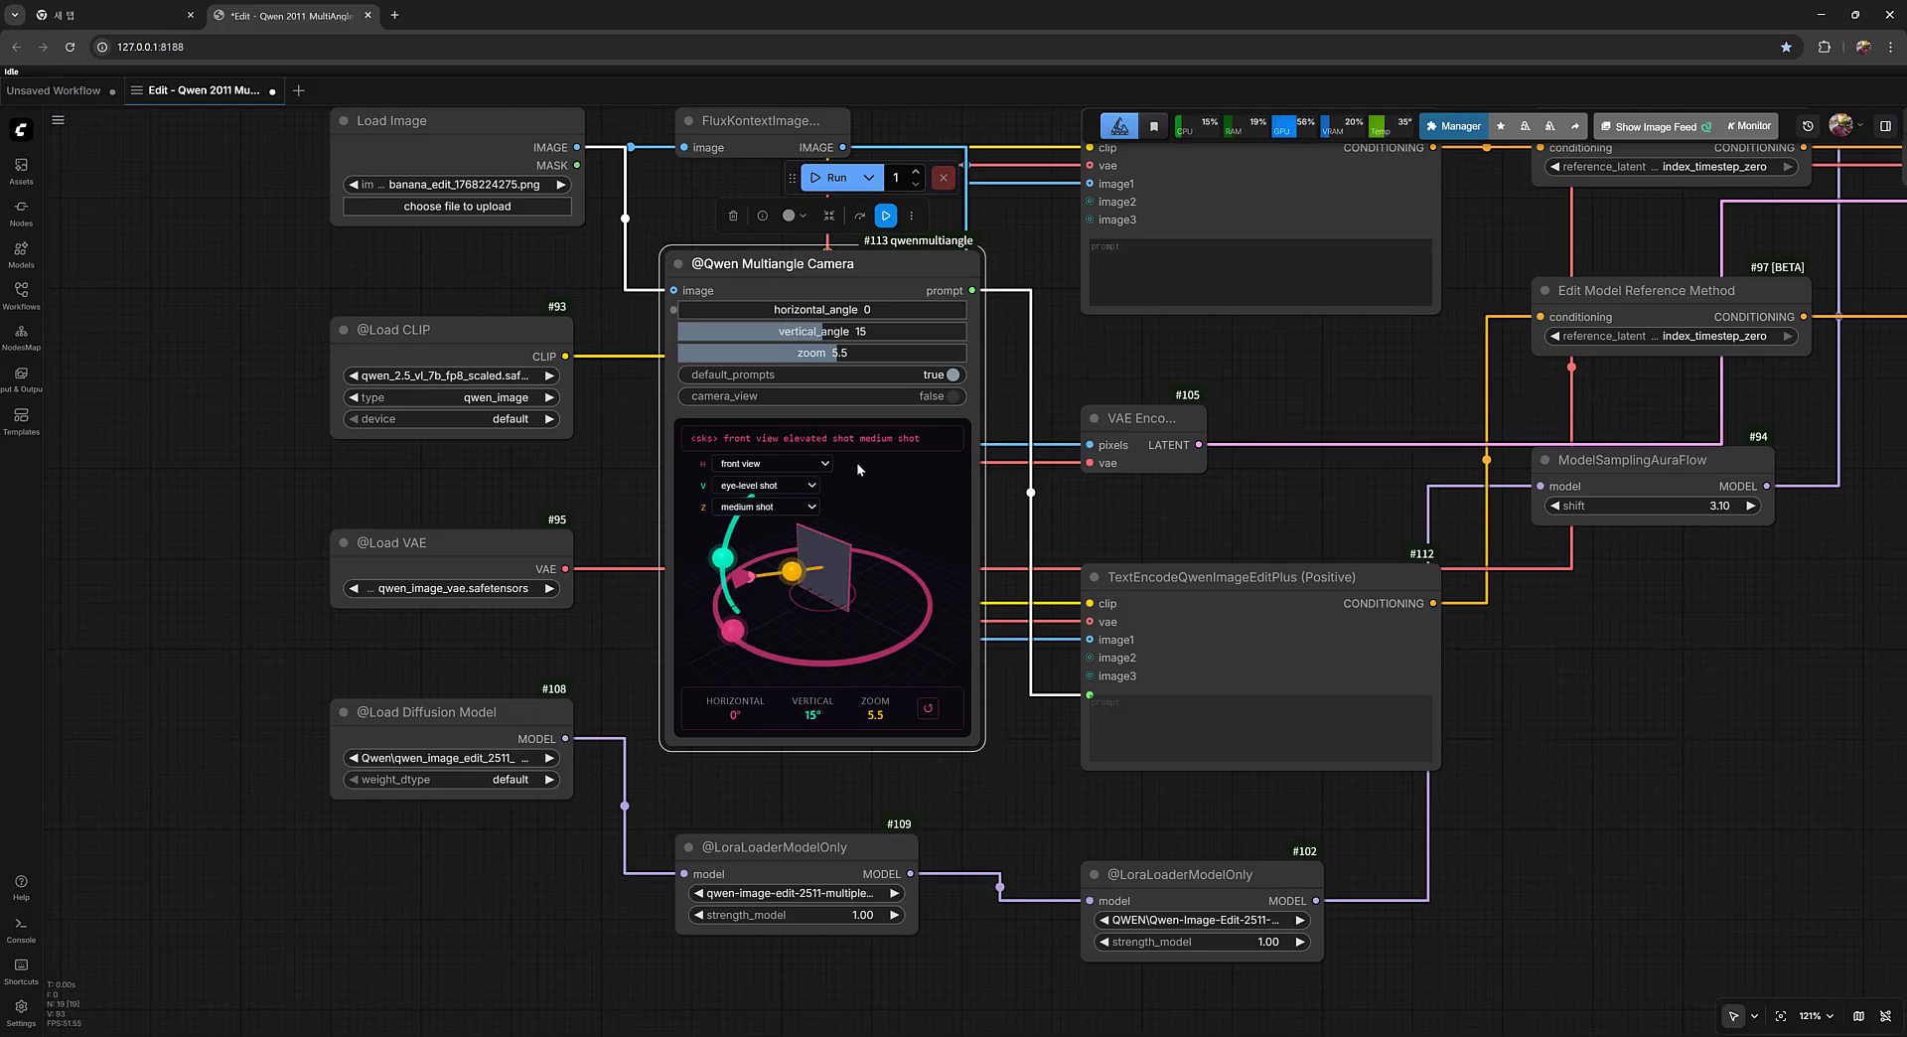
{"action": "mouse_move", "coordinate": [915, 1029]}
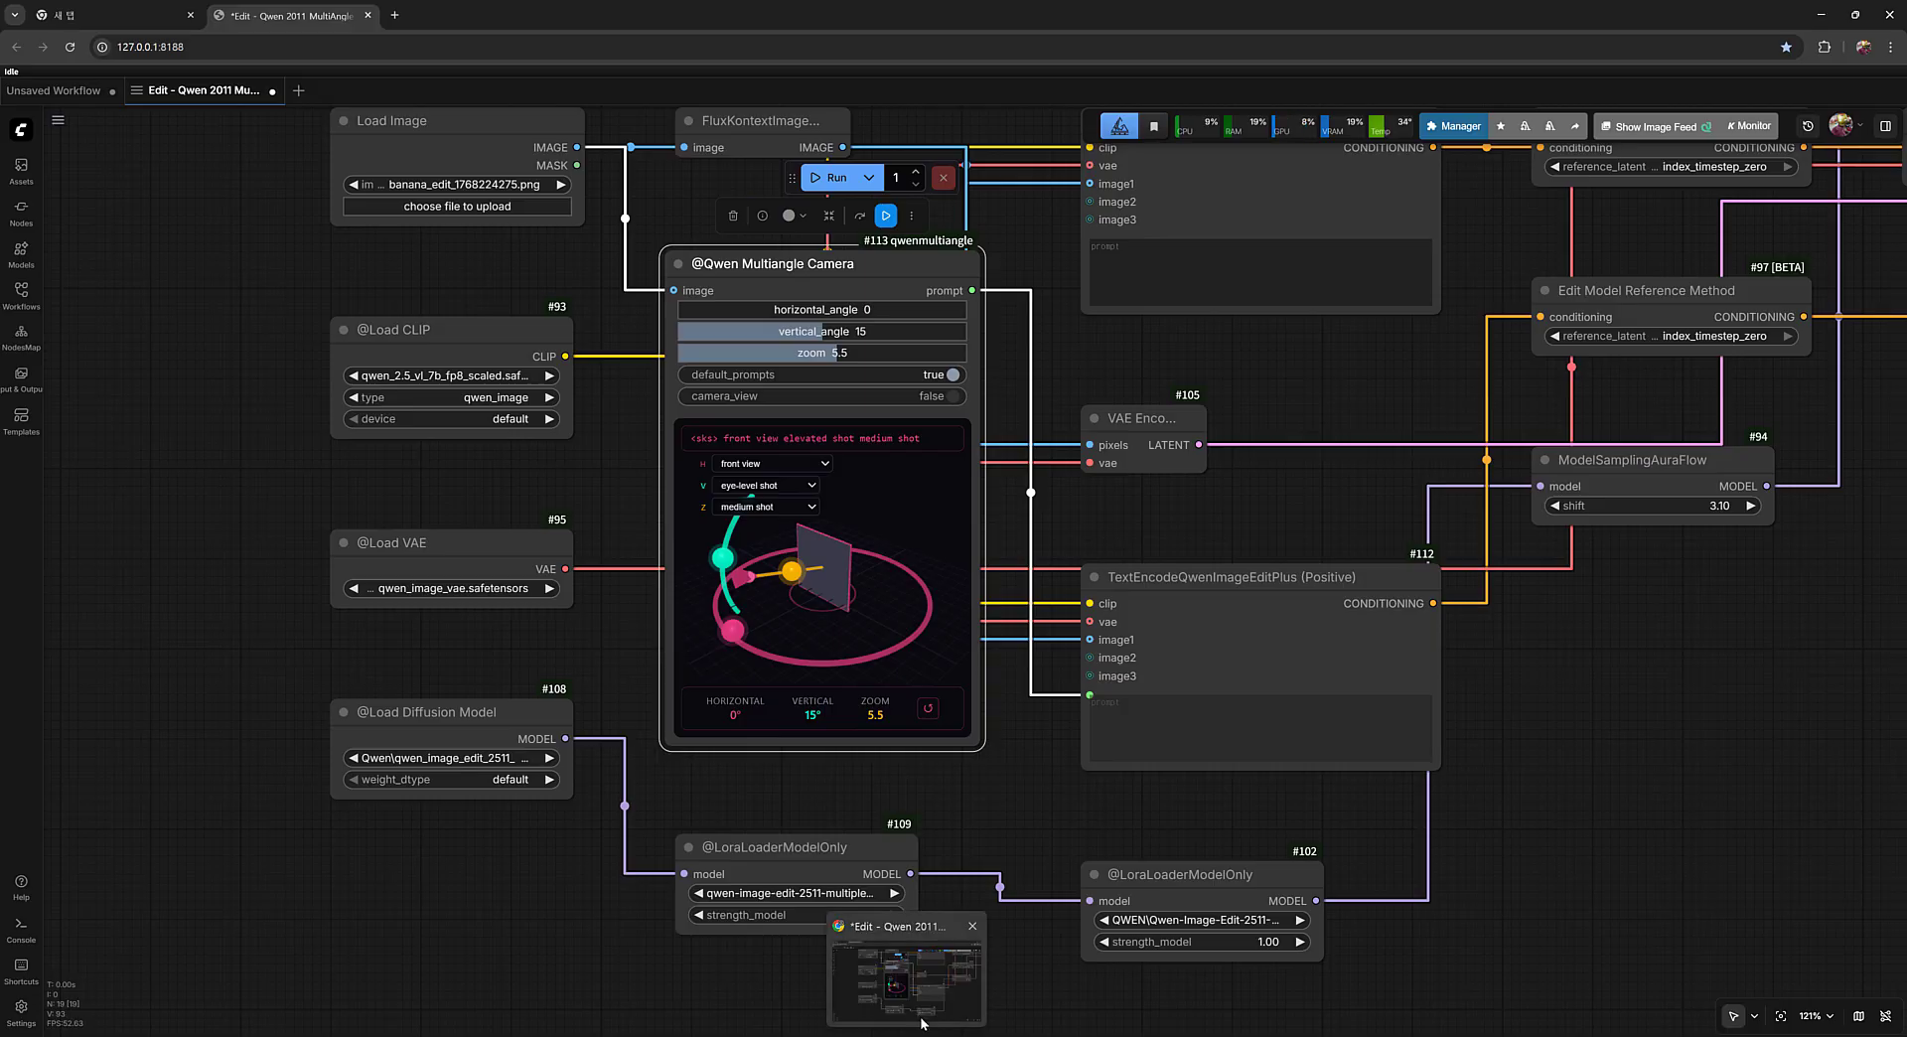
{"action": "left_click", "coordinate": [943, 1034]}
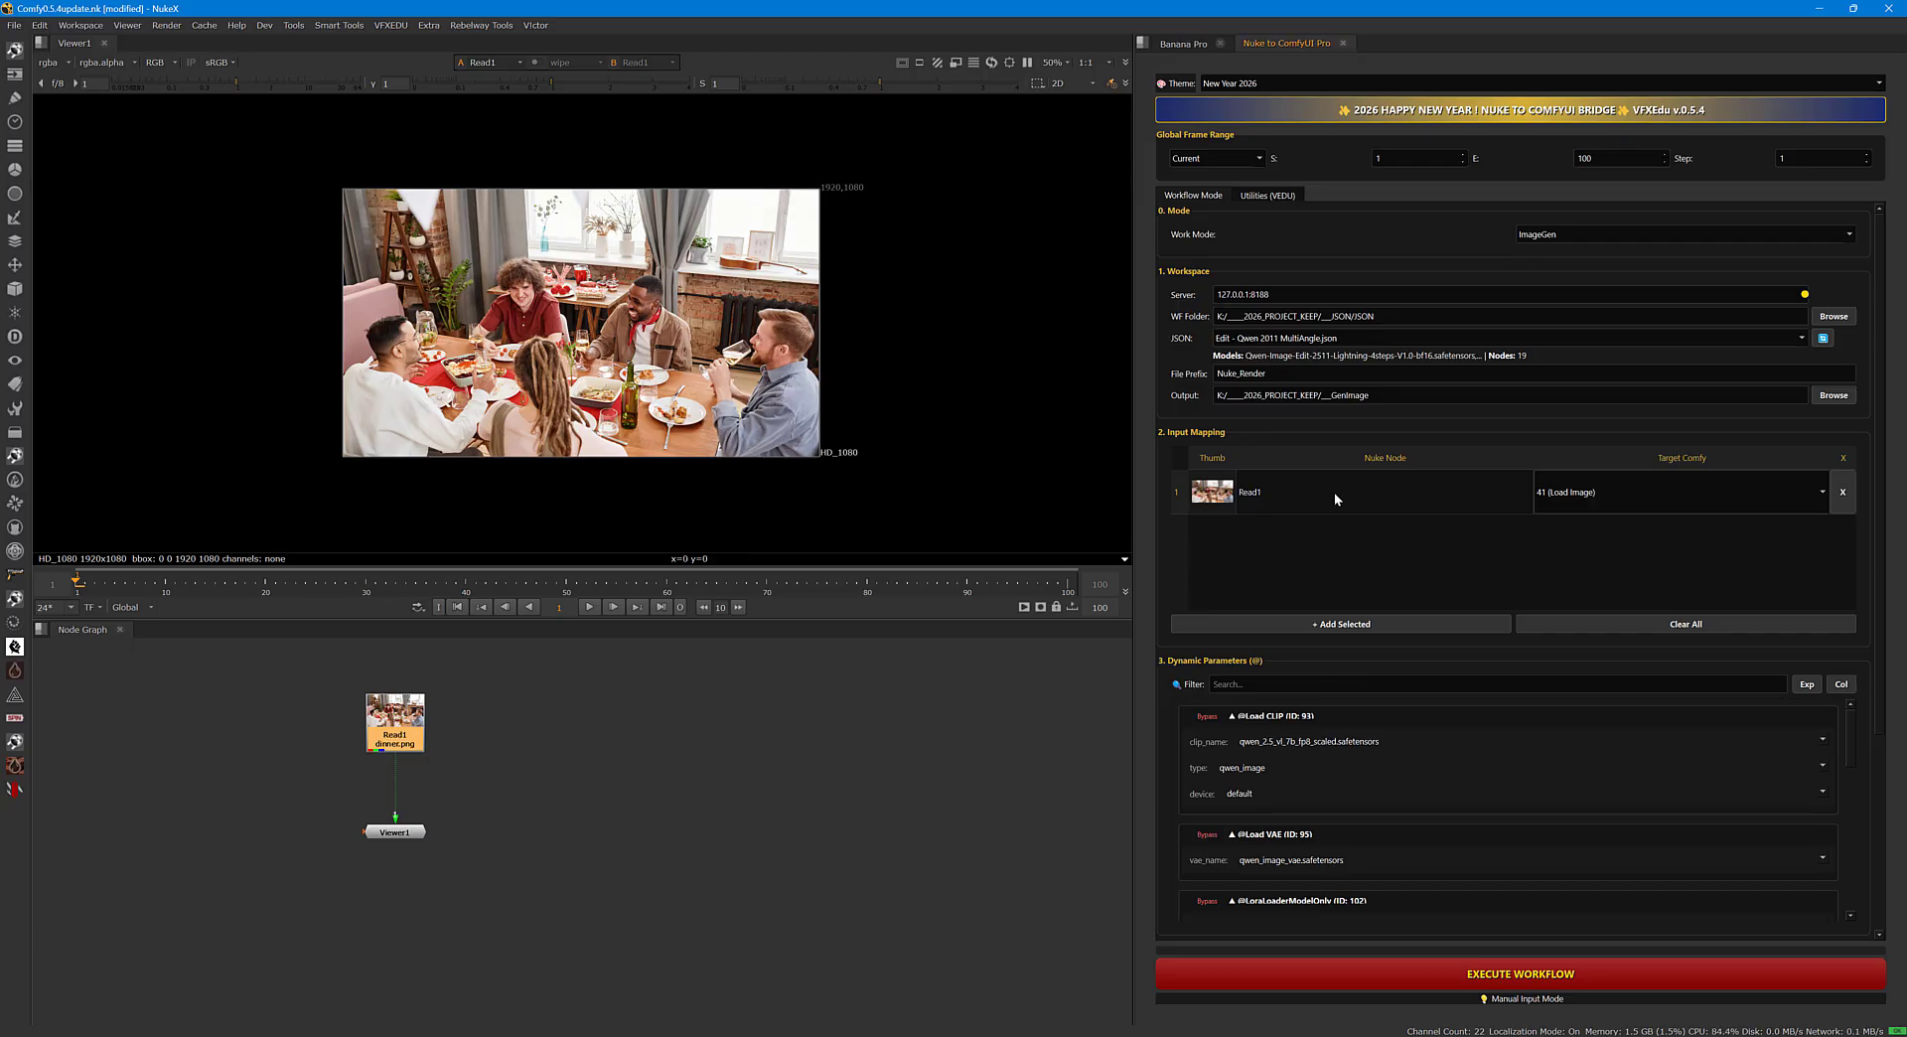
Set the multi-angle camera in the dynamic parameters to the Top view and execute the workflow.
{"action": "left_click_drag", "start_coordinate": [1877, 518], "coordinate": [1879, 712]}
{"action": "left_click_drag", "start_coordinate": [1851, 450], "coordinate": [1832, 590]}
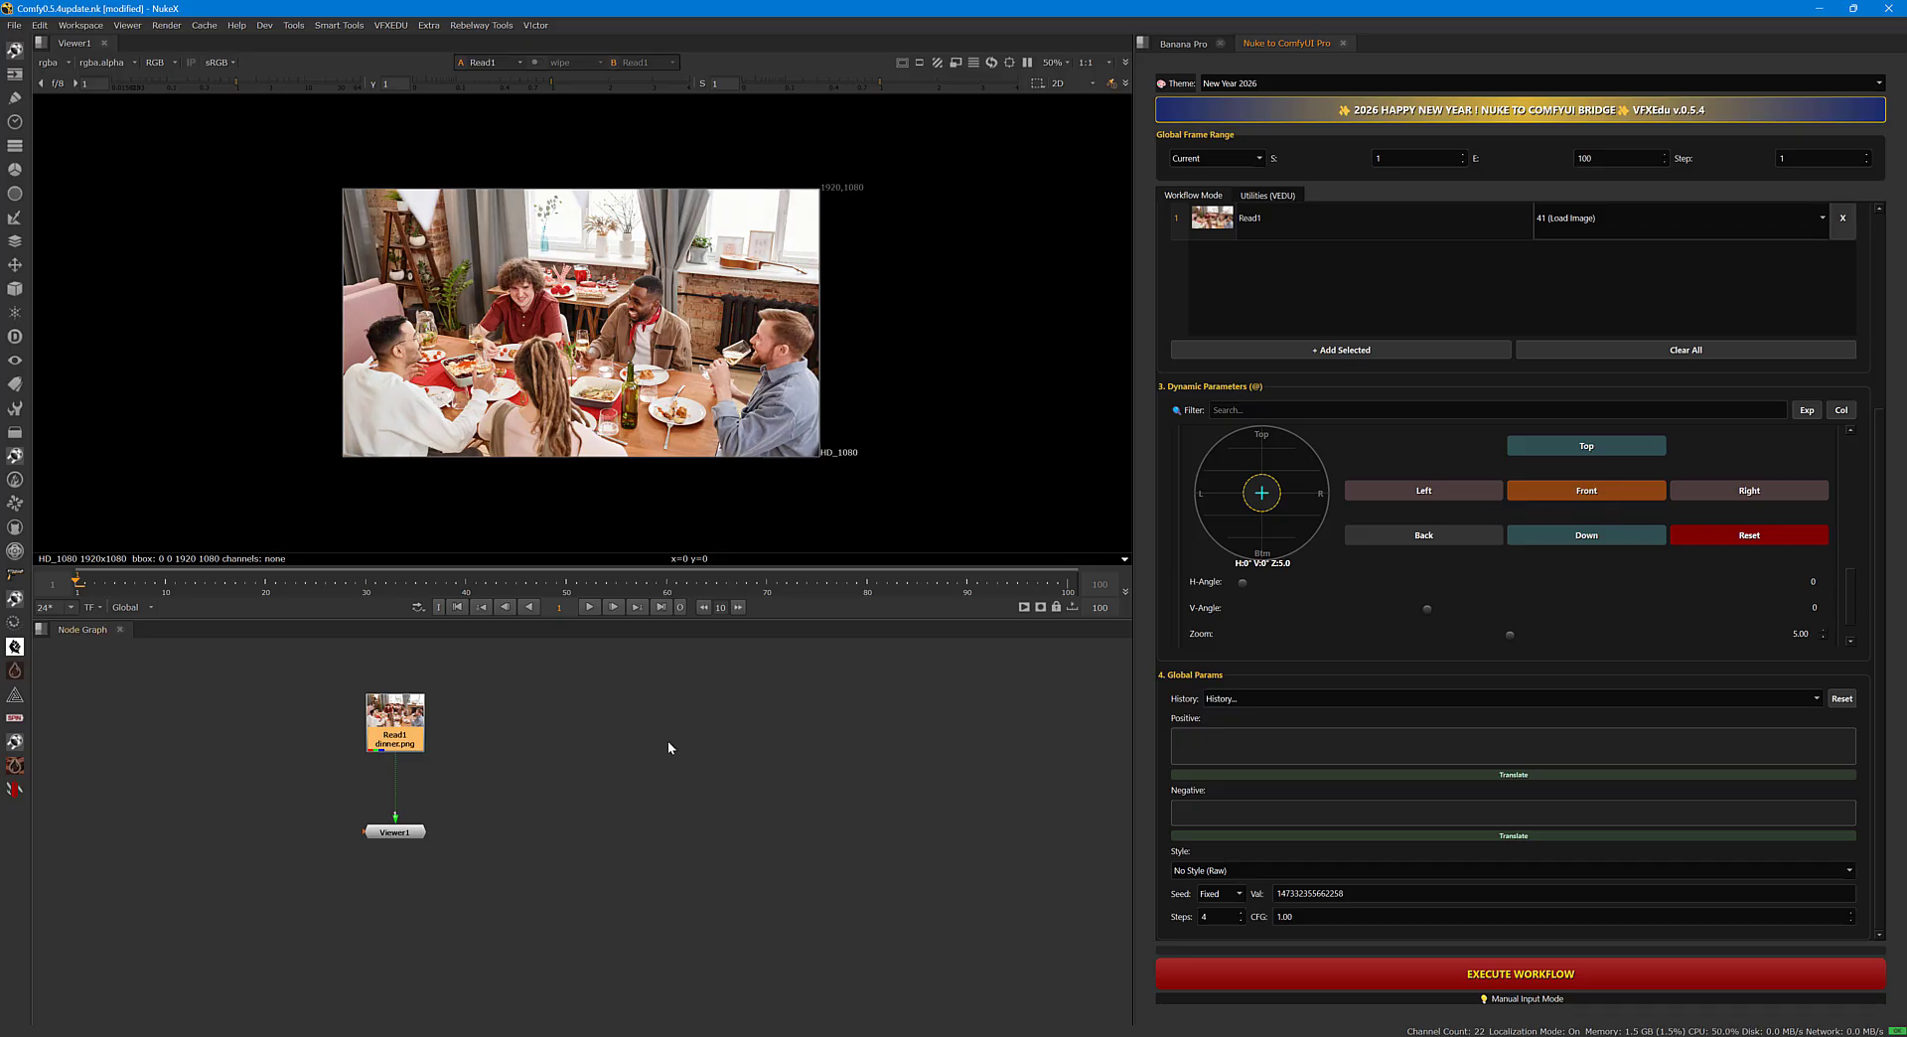
{"action": "left_click_drag", "start_coordinate": [1850, 596], "coordinate": [1849, 594]}
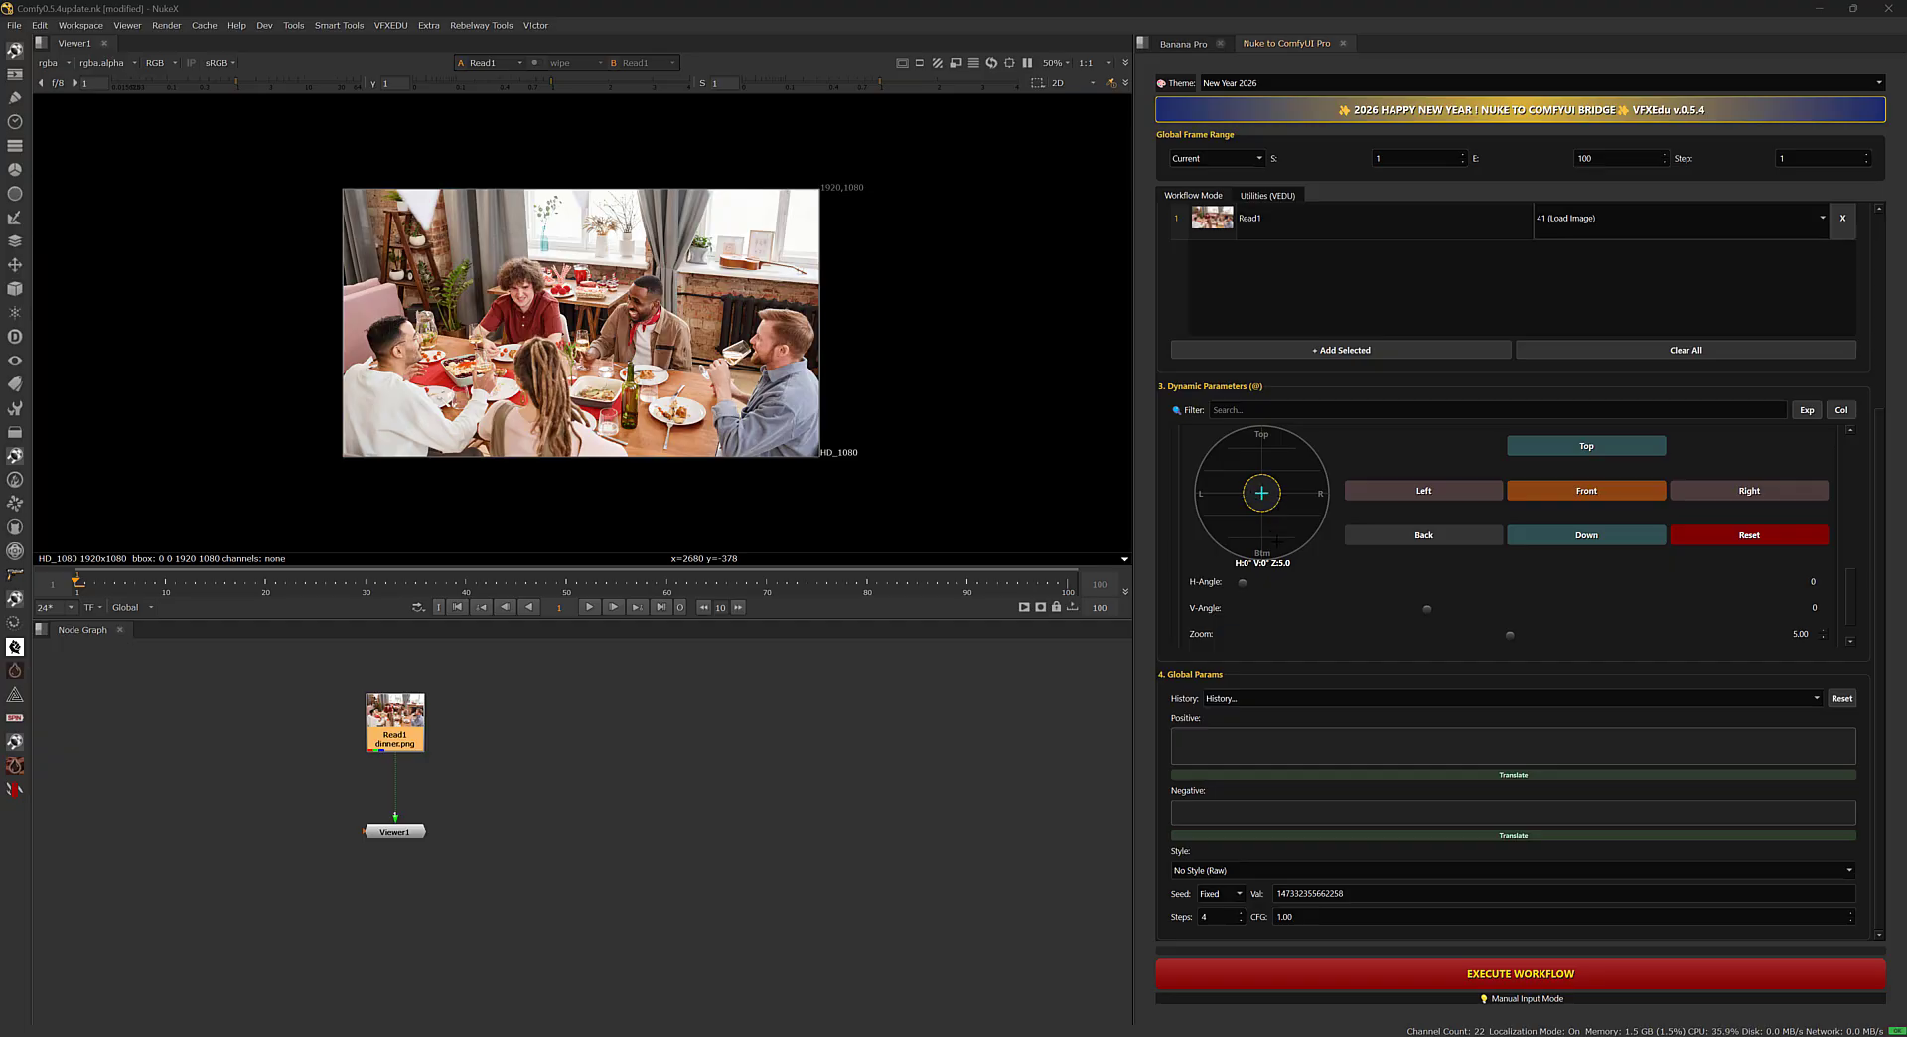
{"action": "left_click", "coordinate": [1588, 453]}
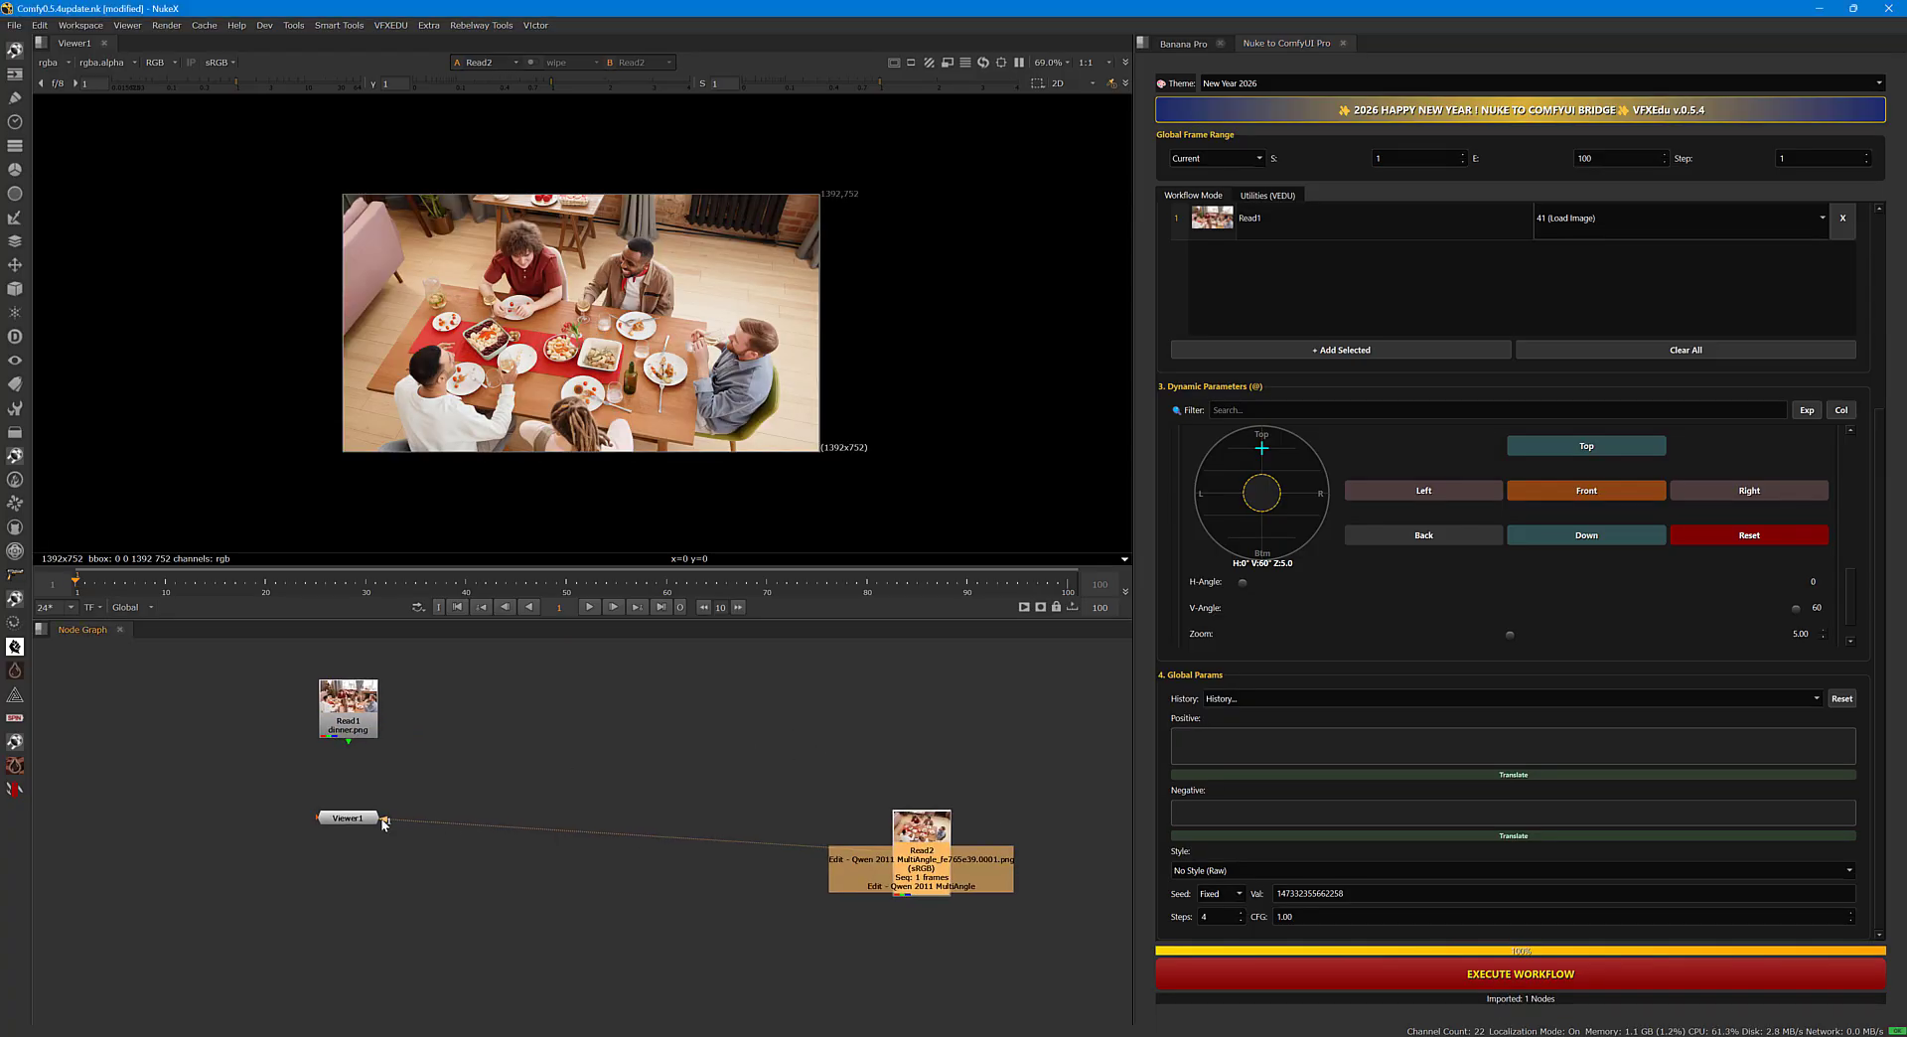
Place Viewer1 beneath the generated Read2 node and move the Read1 dinner image closer to them.
{"action": "left_click_drag", "start_coordinate": [379, 818], "coordinate": [957, 968]}
{"action": "left_click", "coordinate": [926, 835]}
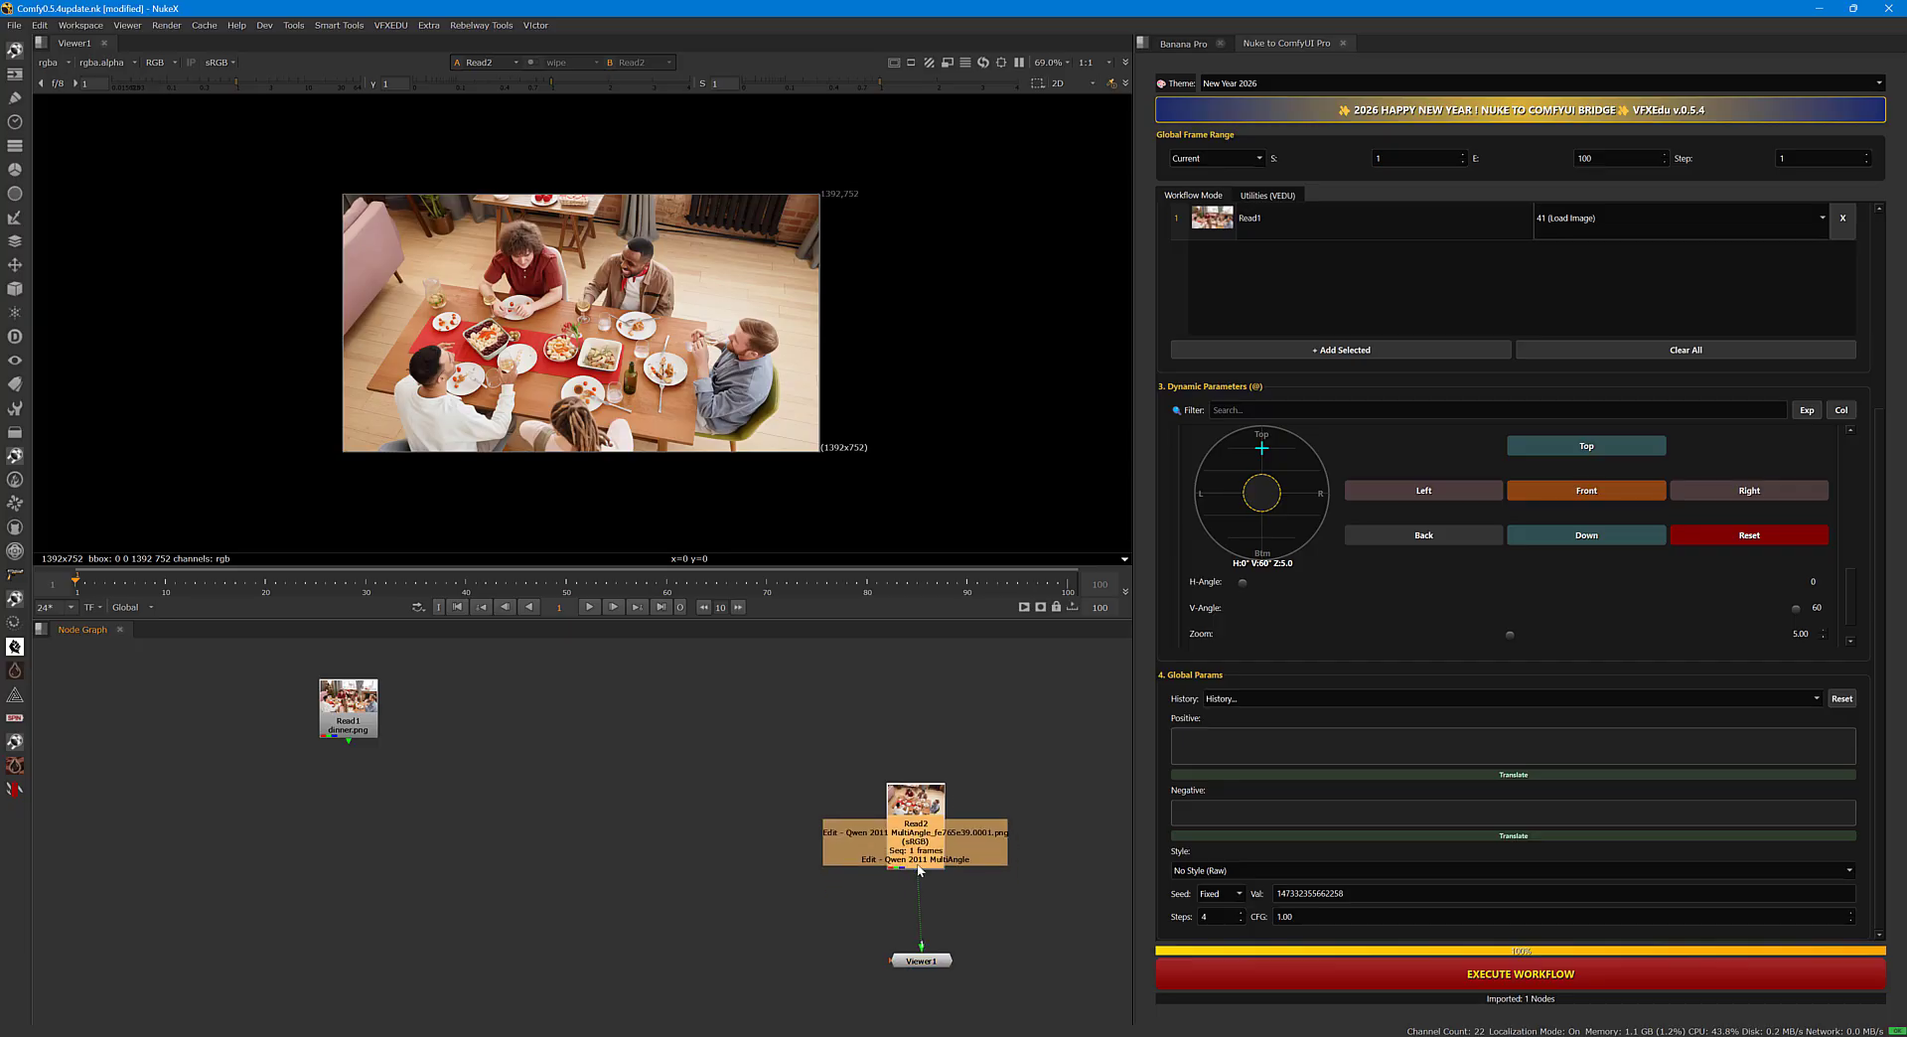
{"action": "left_click_drag", "start_coordinate": [926, 832], "coordinate": [941, 832]}
{"action": "left_click_drag", "start_coordinate": [362, 711], "coordinate": [631, 788]}
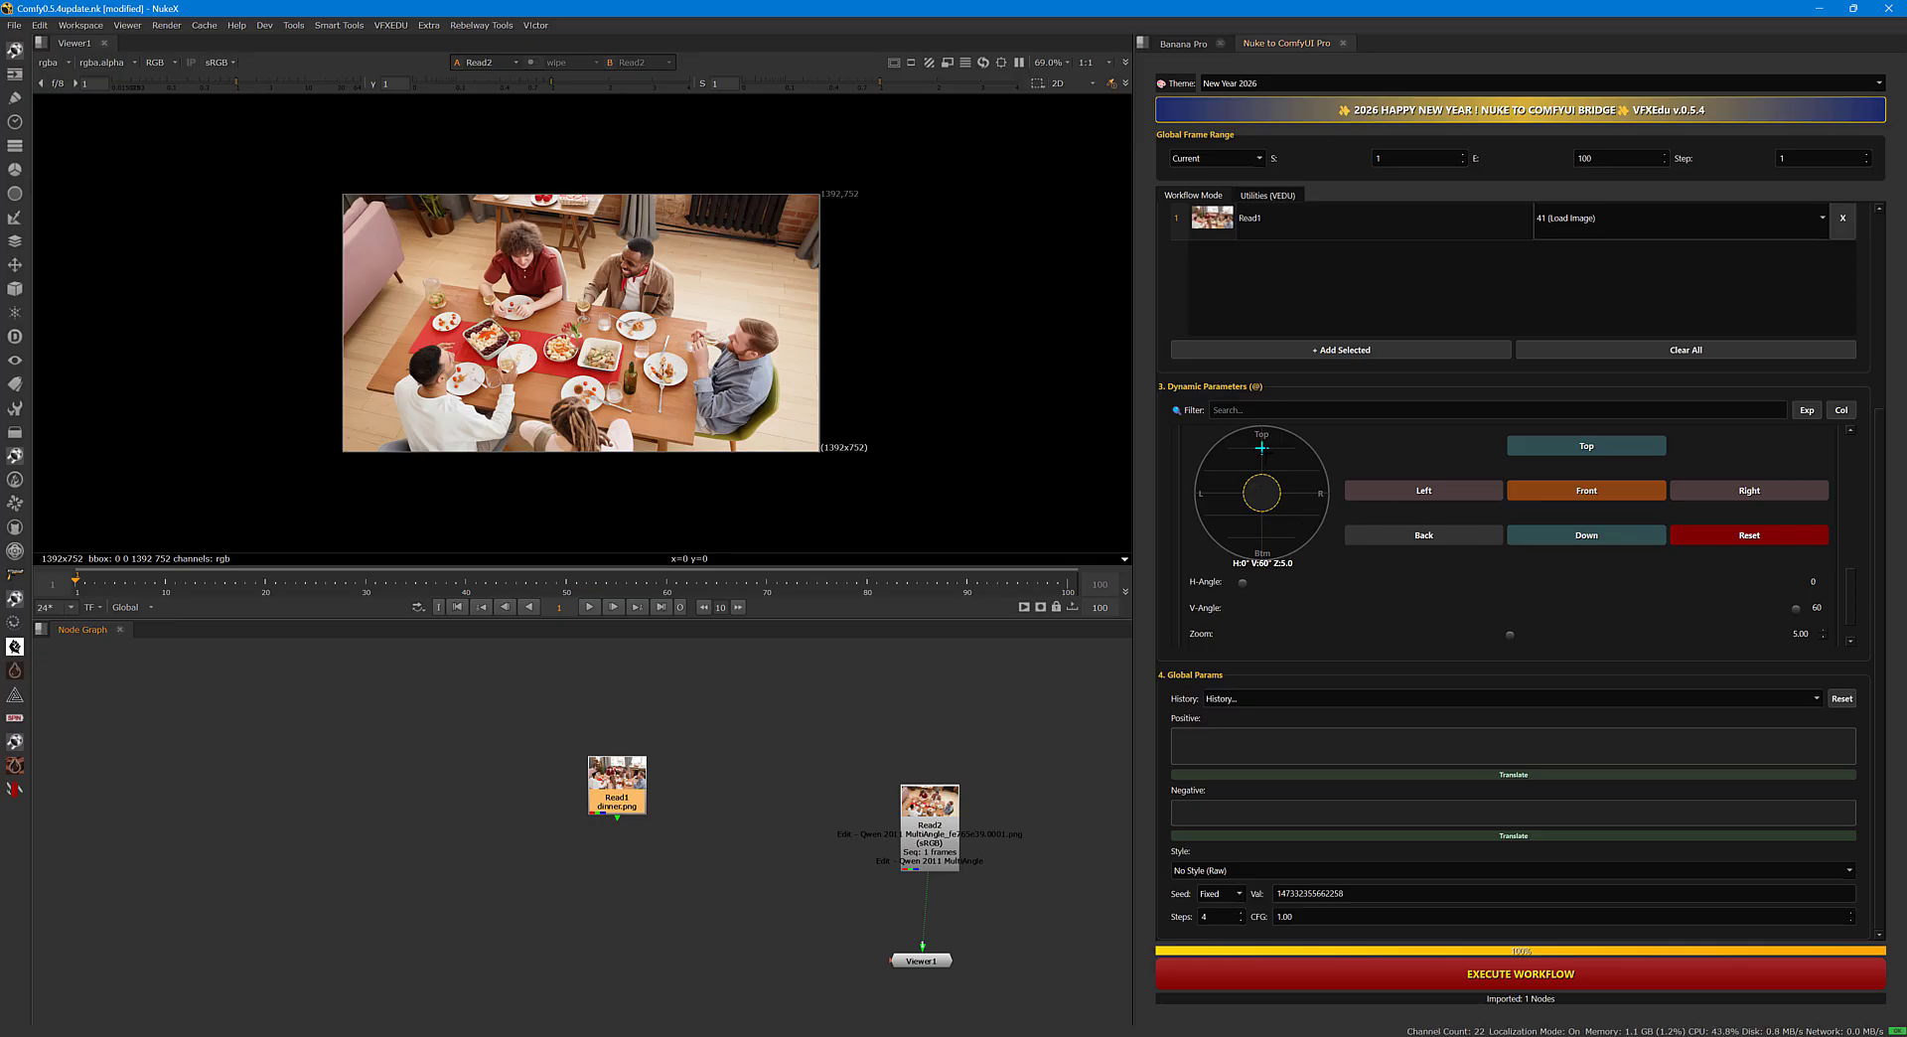
Generate another view with the camera at H 100 and V 32, and place the resulting Read3 node beside Read2.
{"action": "left_click_drag", "start_coordinate": [1262, 448], "coordinate": [1299, 469]}
{"action": "left_click", "coordinate": [1503, 973]}
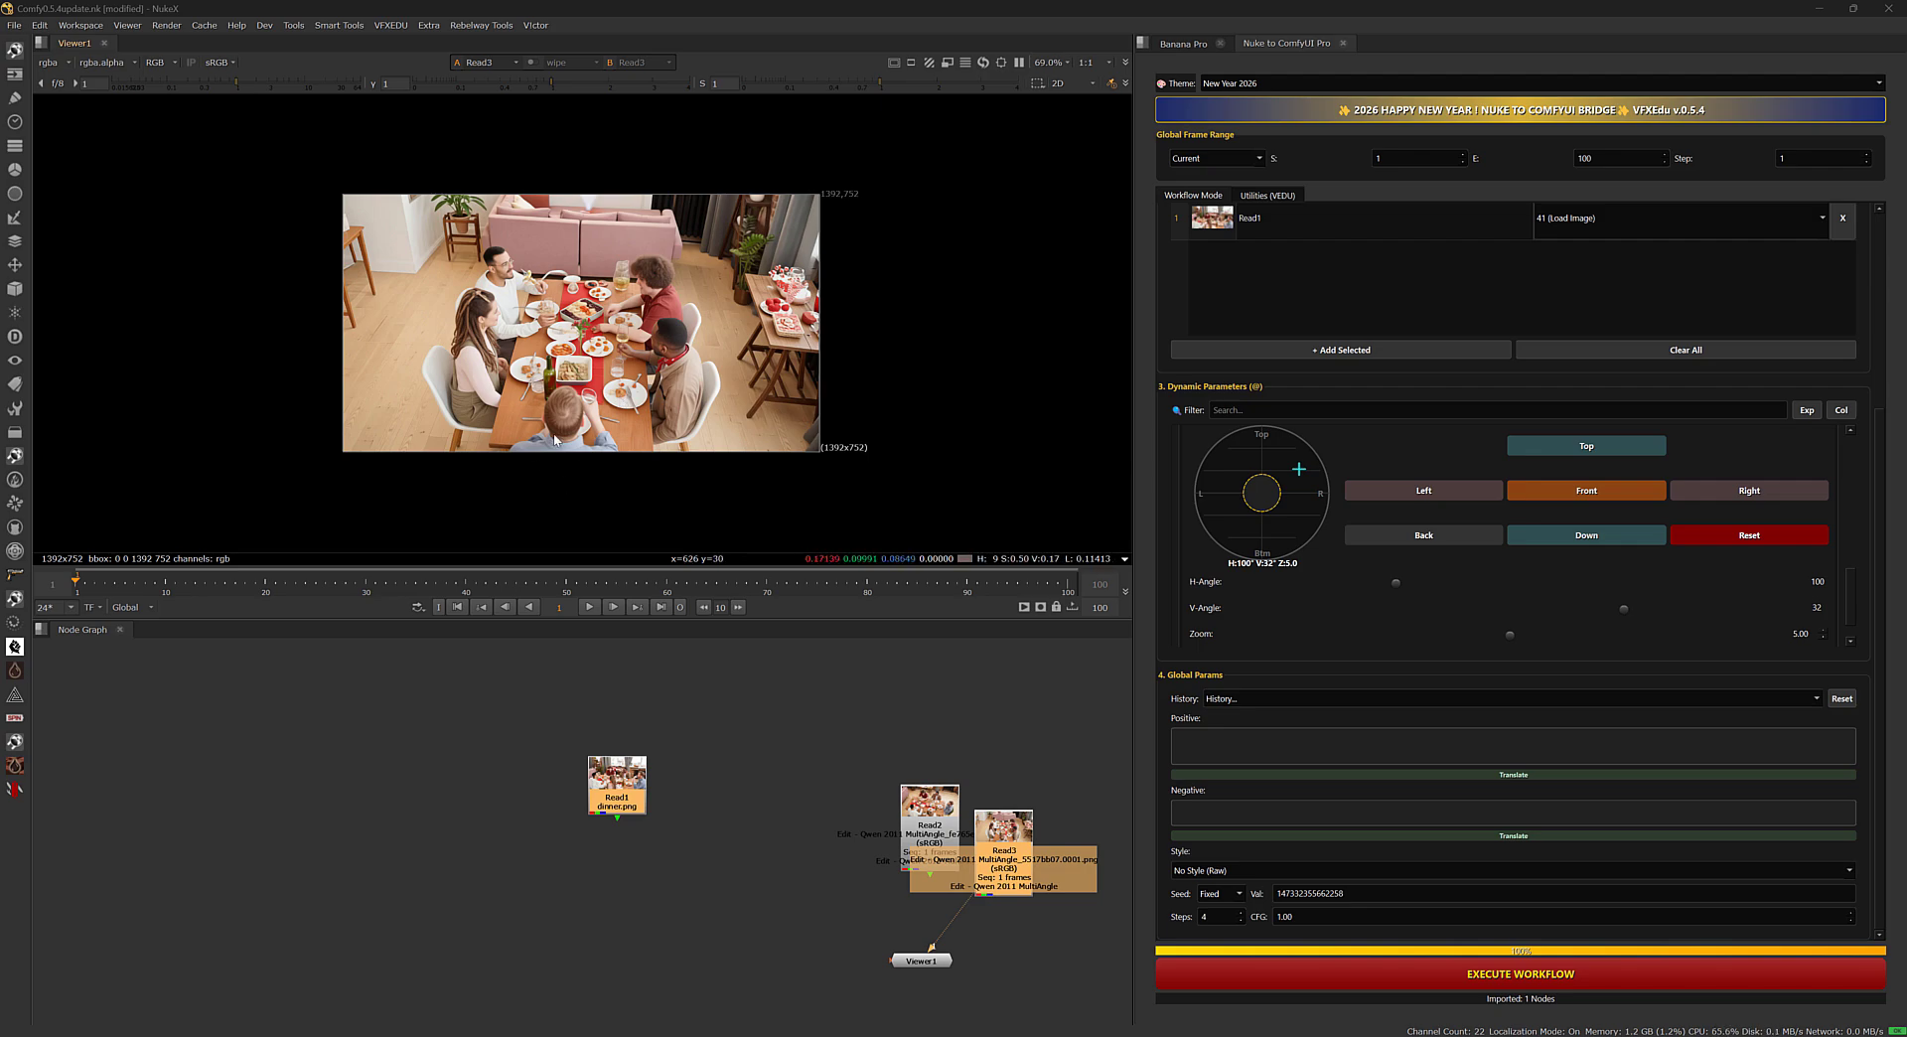
{"action": "left_click_drag", "start_coordinate": [1015, 837], "coordinate": [1023, 813]}
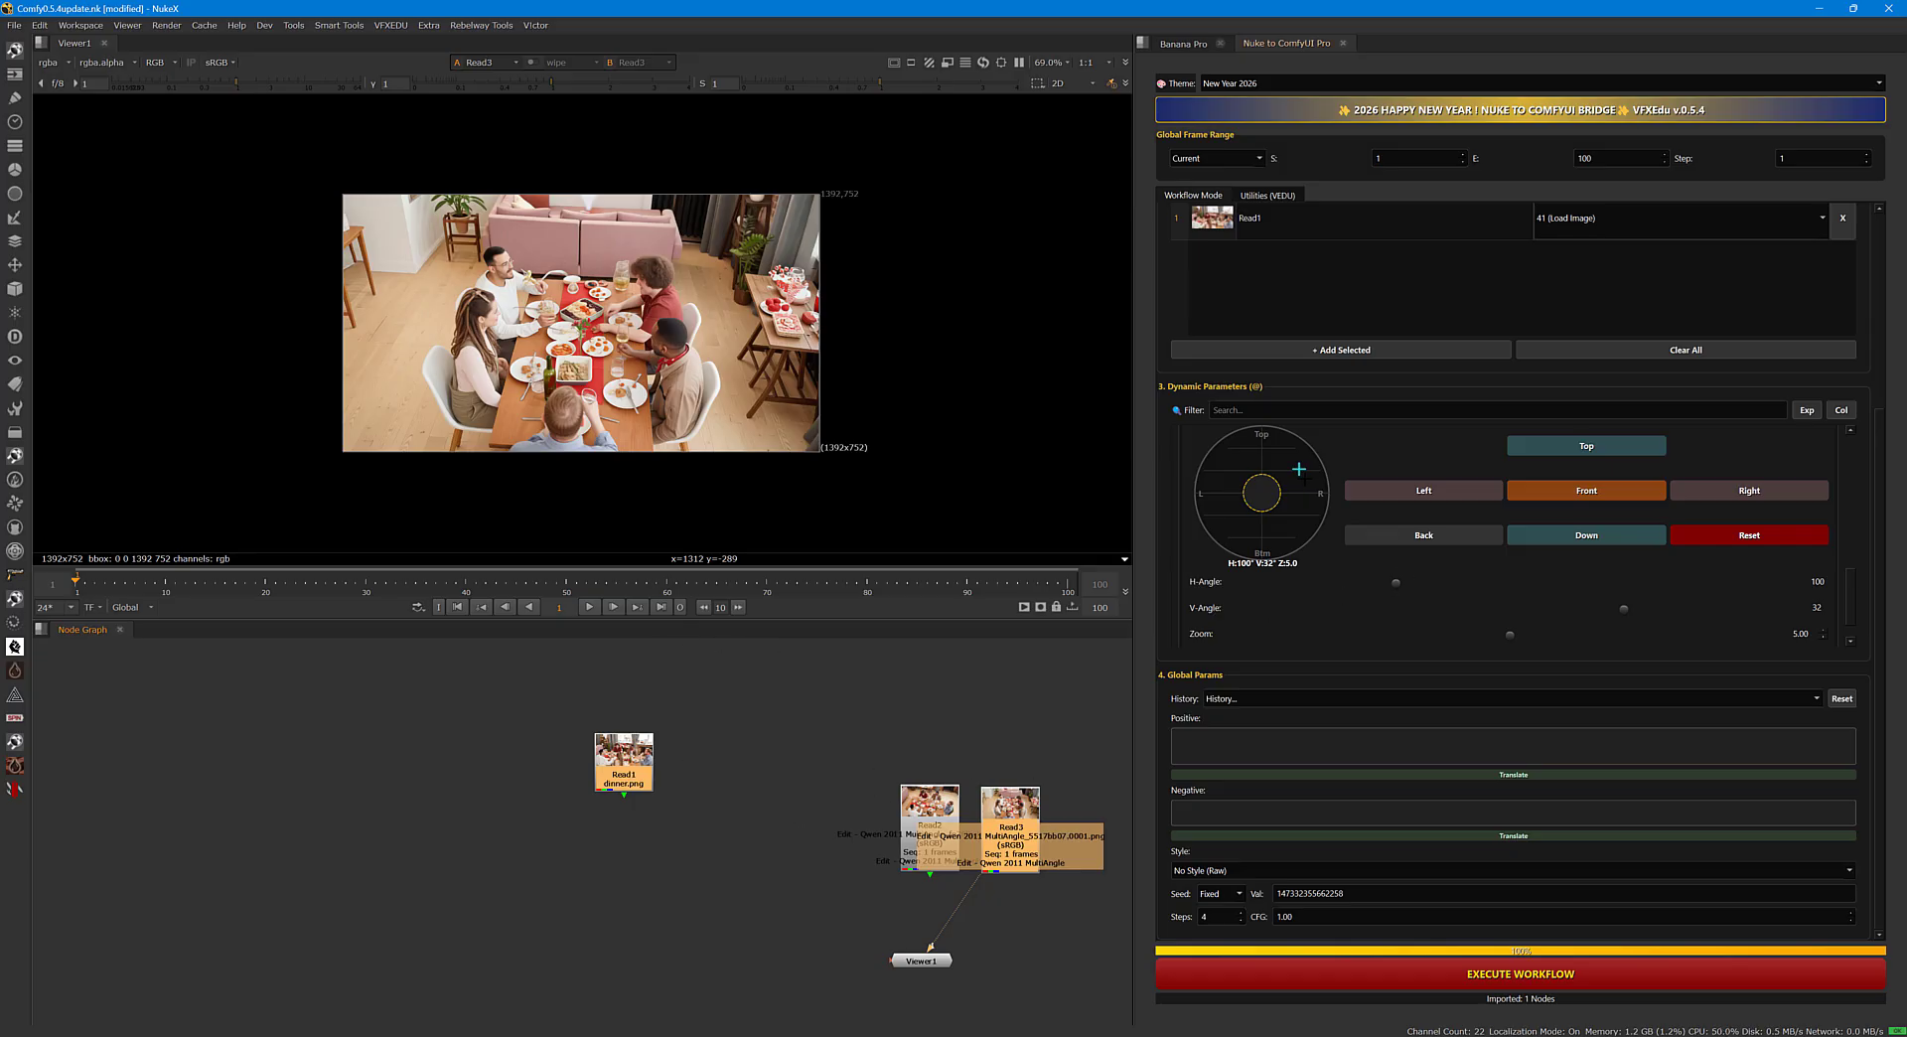
Generate a low-angle view with the camera at H 266, V -30 and zoom 7.50.
{"action": "mouse_move", "coordinate": [1298, 468]}
{"action": "left_mouse_down"}
{"action": "mouse_move", "coordinate": [1226, 465]}
{"action": "mouse_move", "coordinate": [1213, 489]}
{"action": "left_mouse_up"}
{"action": "left_click_drag", "start_coordinate": [1511, 637], "coordinate": [1644, 632]}
{"action": "left_click", "coordinate": [1500, 971]}
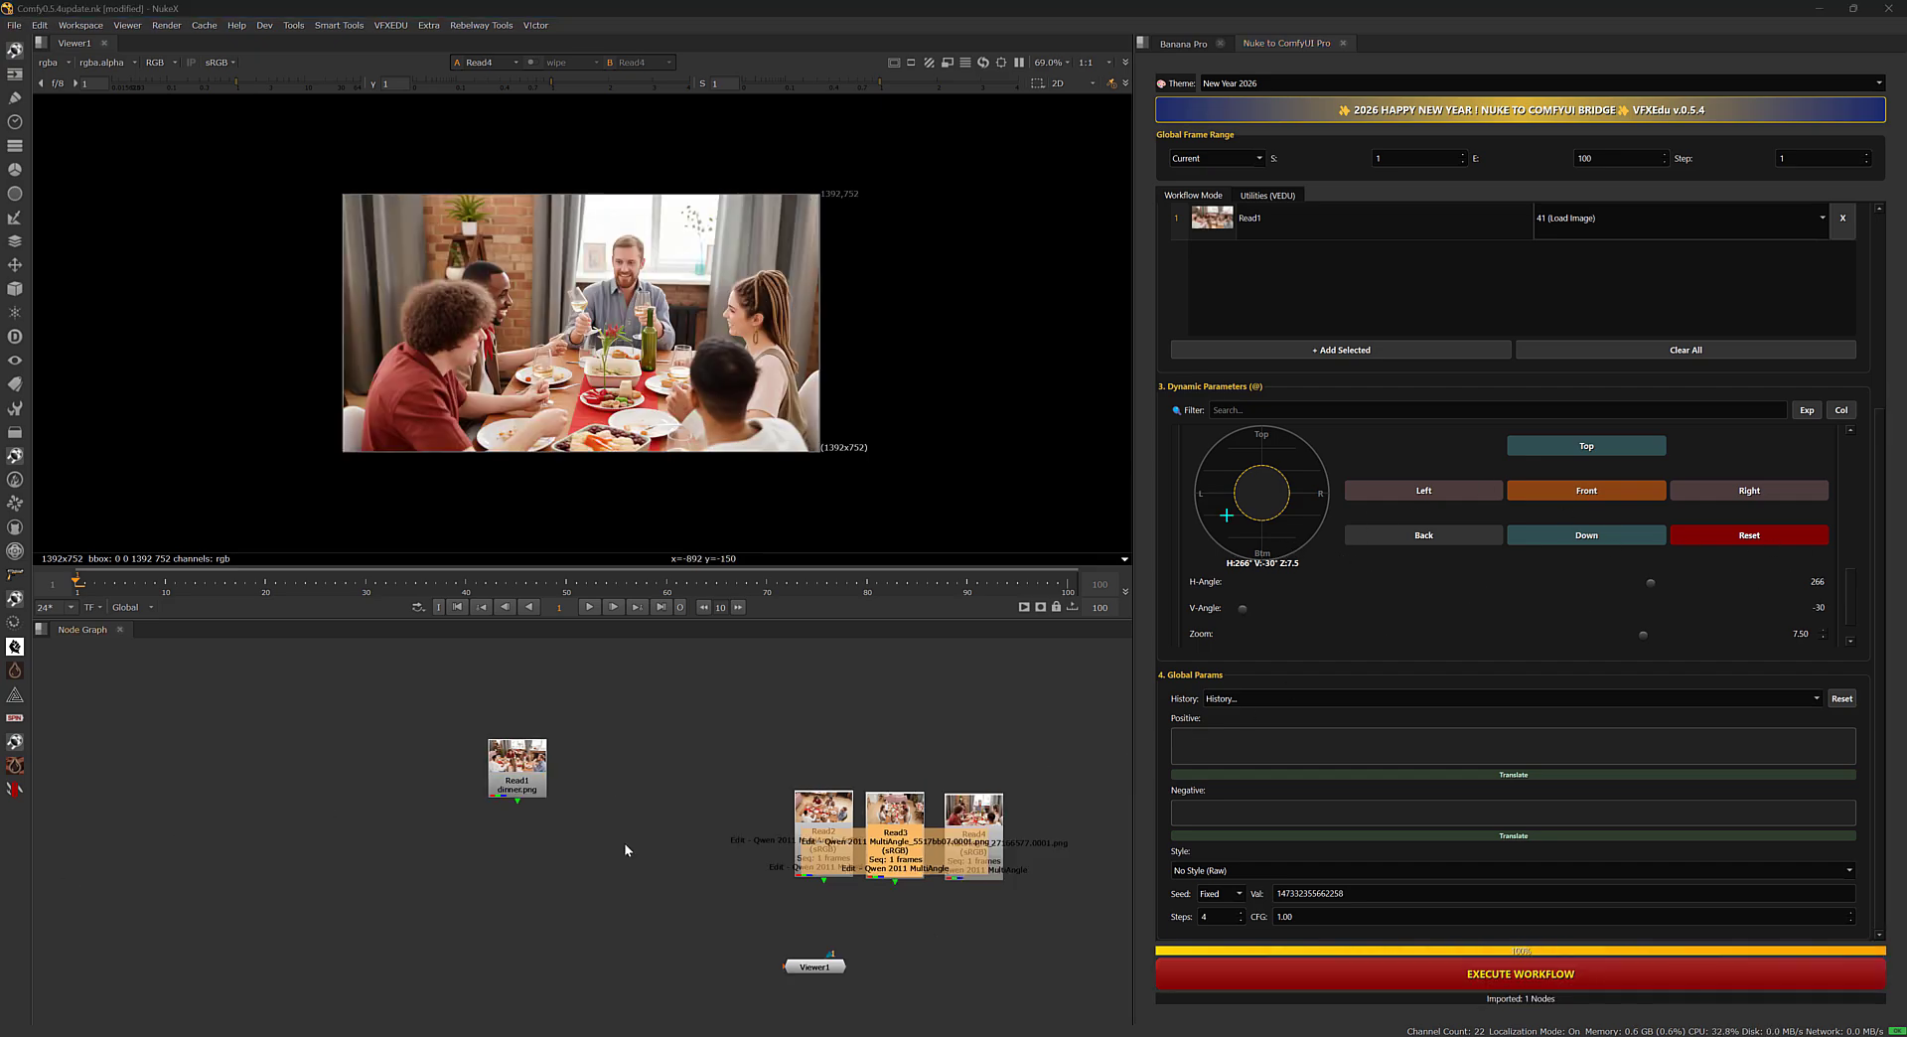
Compare the original Read1 dinner image with the generated Read4 image in the viewer and examine Read4 up close.
{"action": "left_click", "coordinate": [516, 765]}
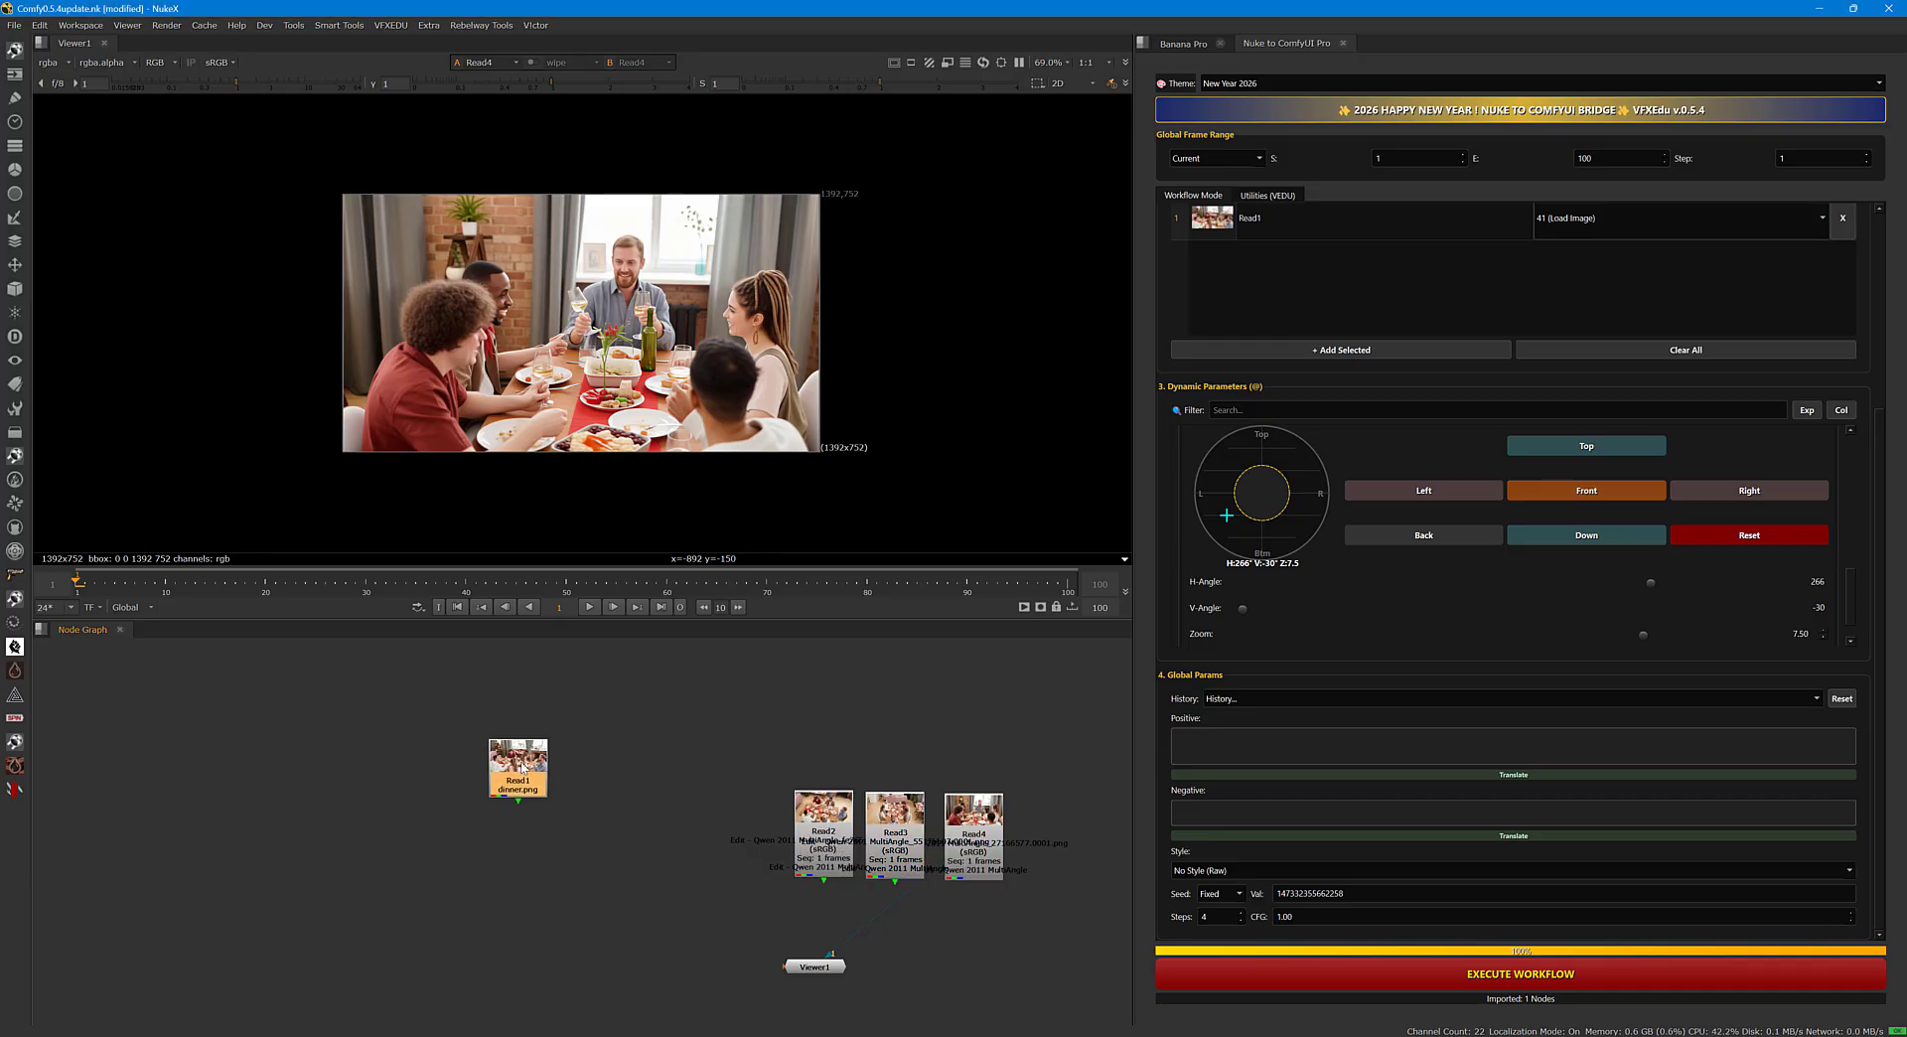
{"action": "key", "text": "1"}
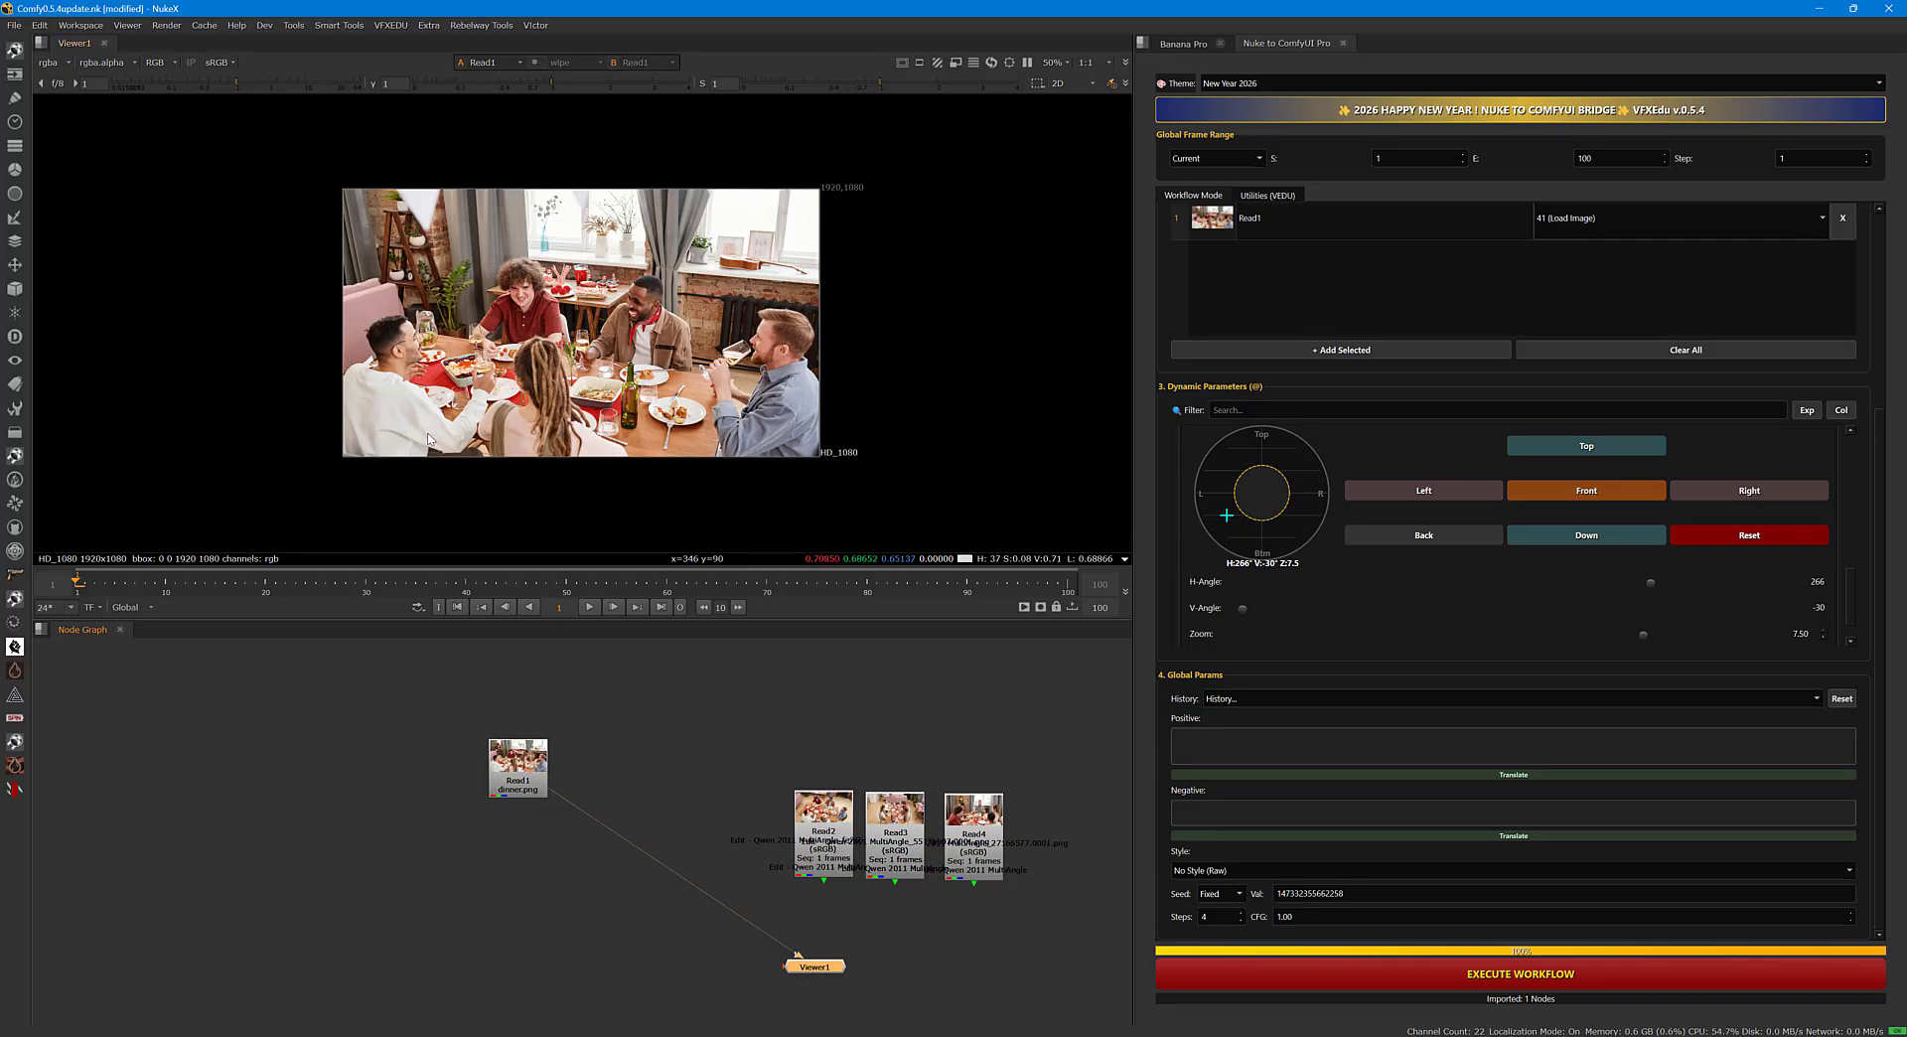
{"action": "left_click", "coordinate": [982, 842]}
{"action": "key", "text": "1"}
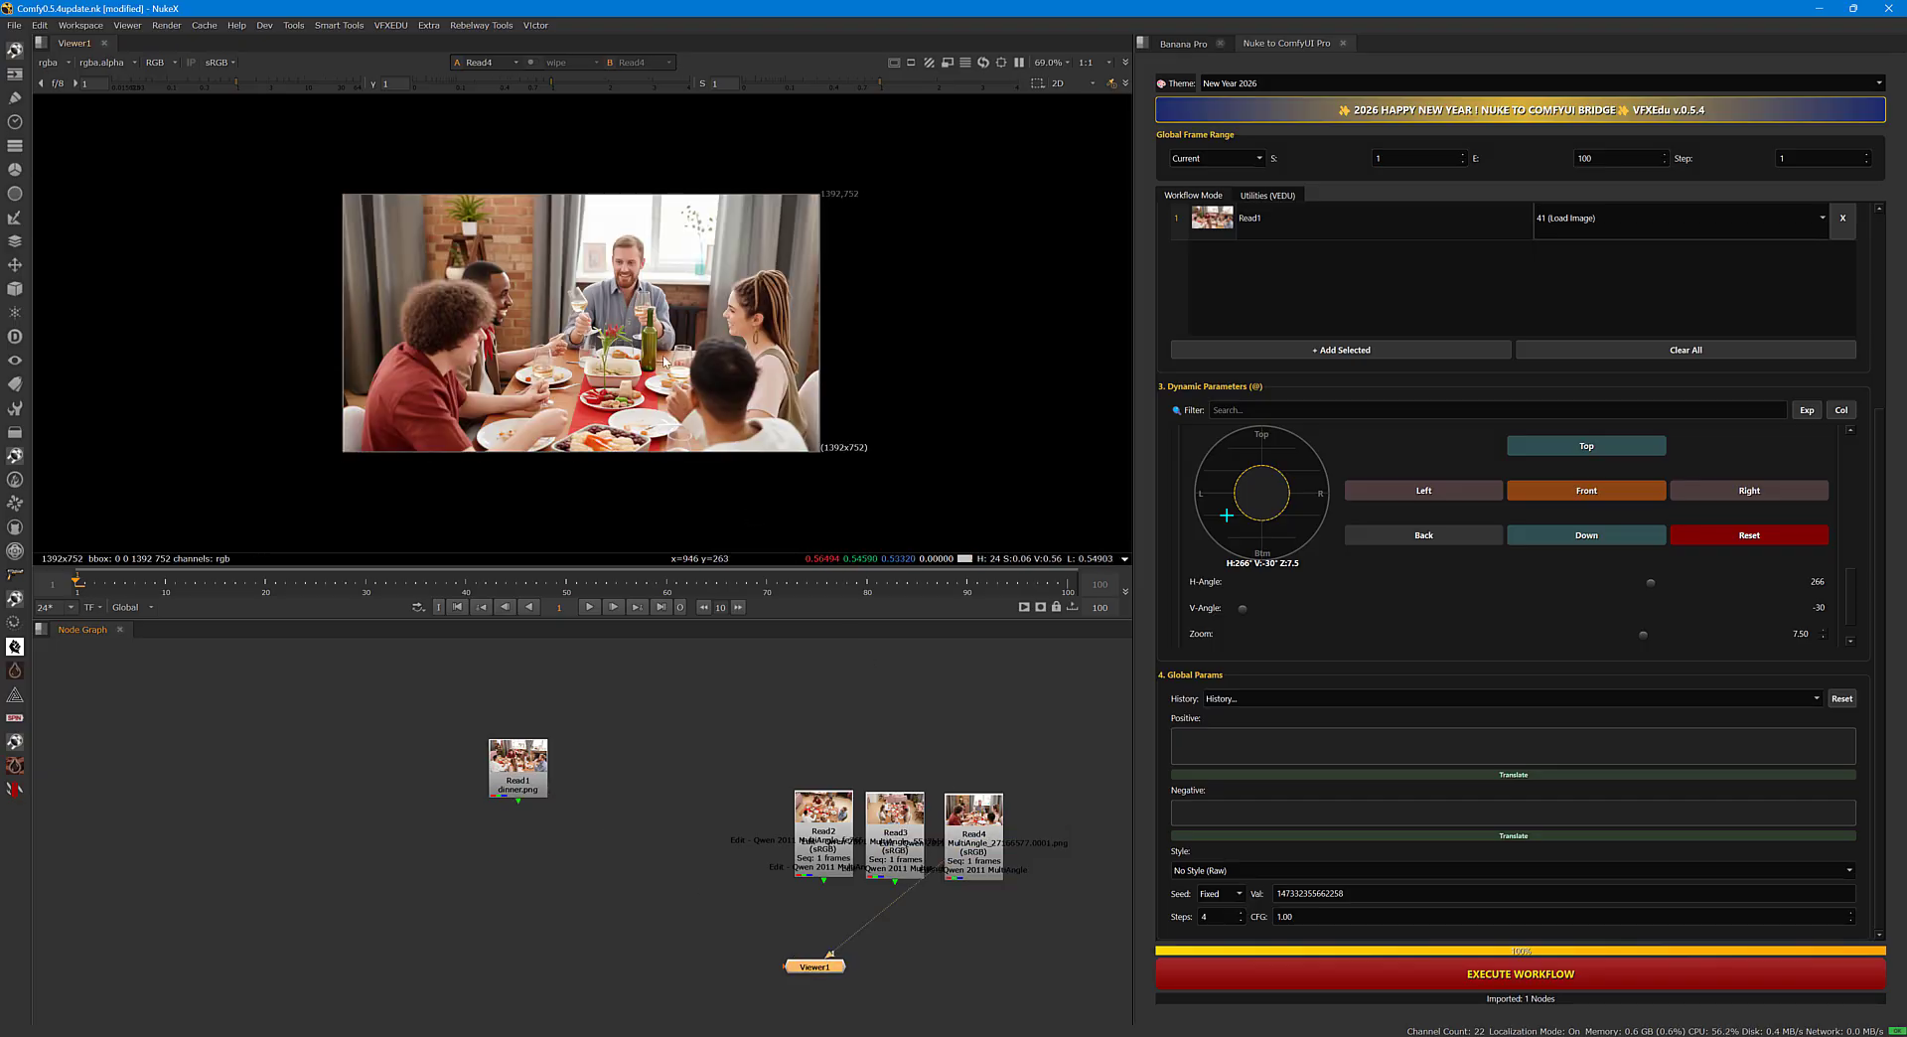
{"action": "scroll", "coordinate": [654, 352], "scroll_direction": "up", "scroll_amount": 1}
{"action": "middle_click_drag", "start_coordinate": [653, 351], "coordinate": [701, 381]}
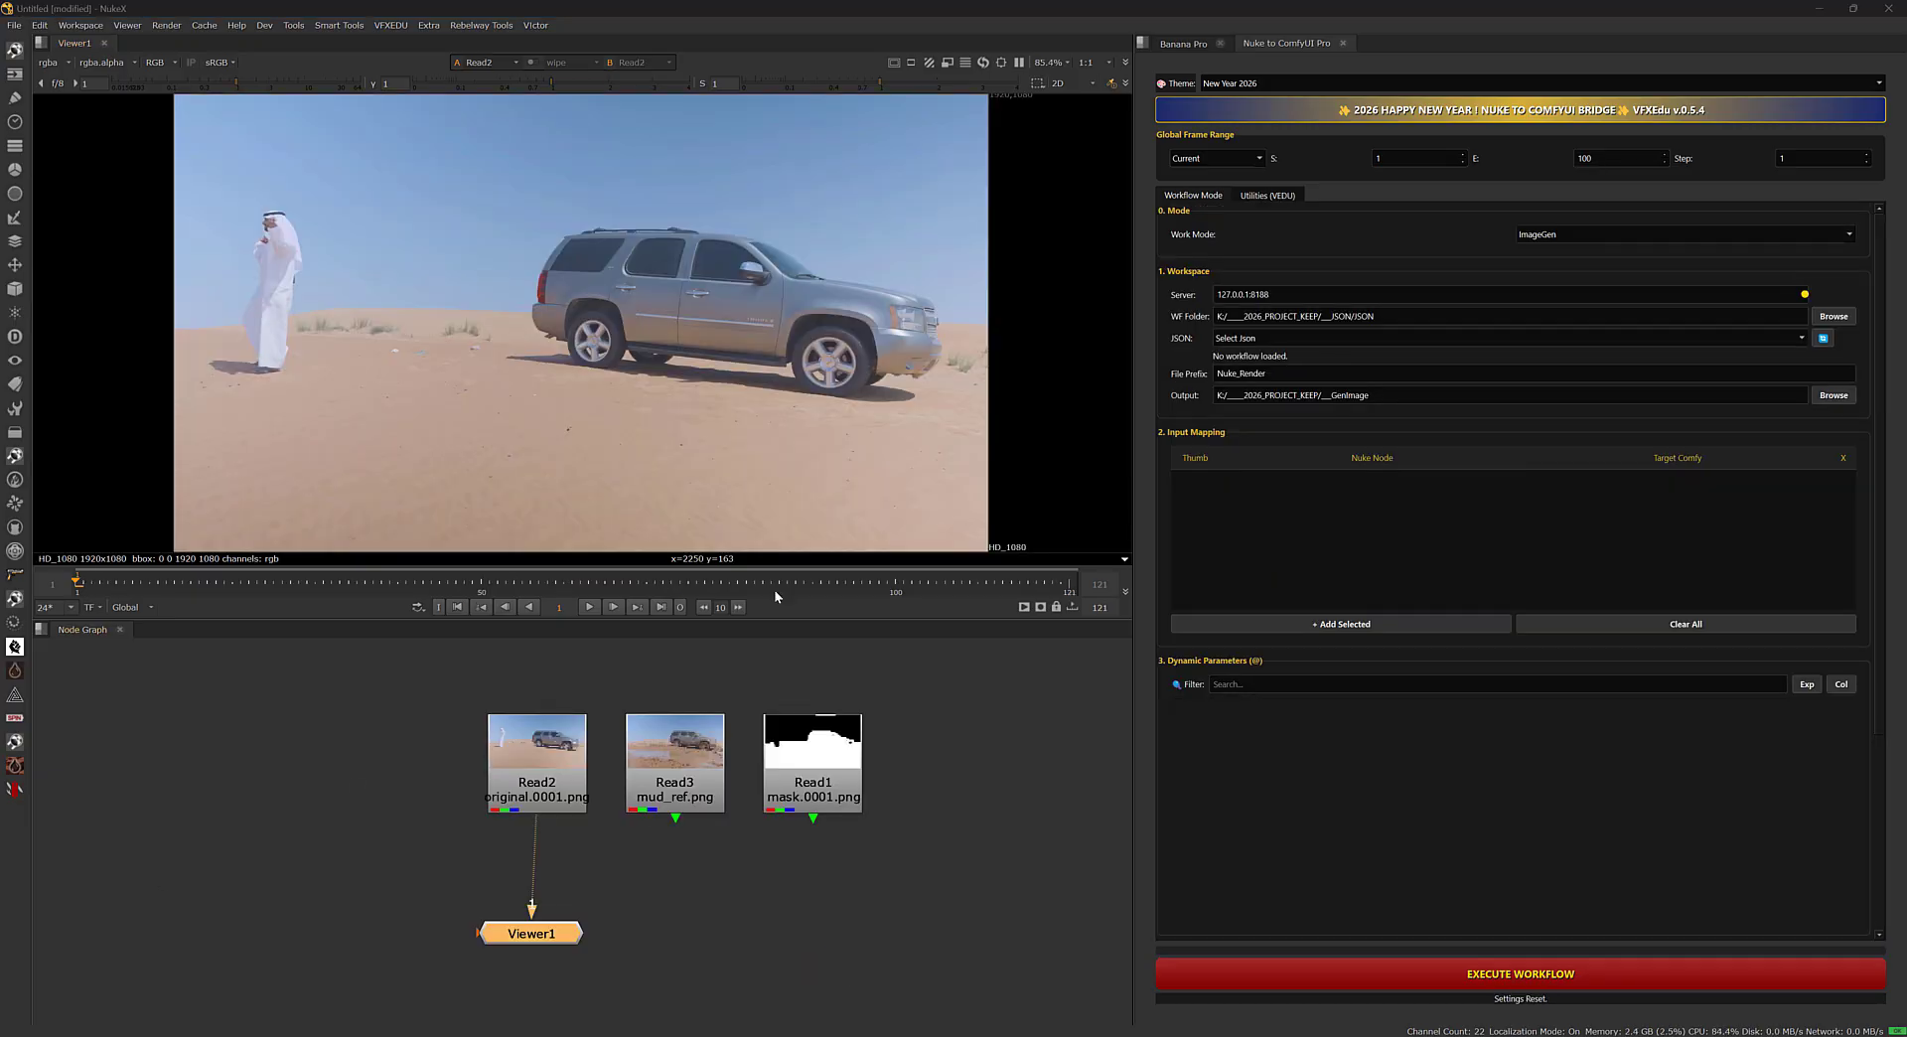
Set the bridge's work mode to Video (Dev) for the desert car project.
{"action": "left_click", "coordinate": [1547, 241]}
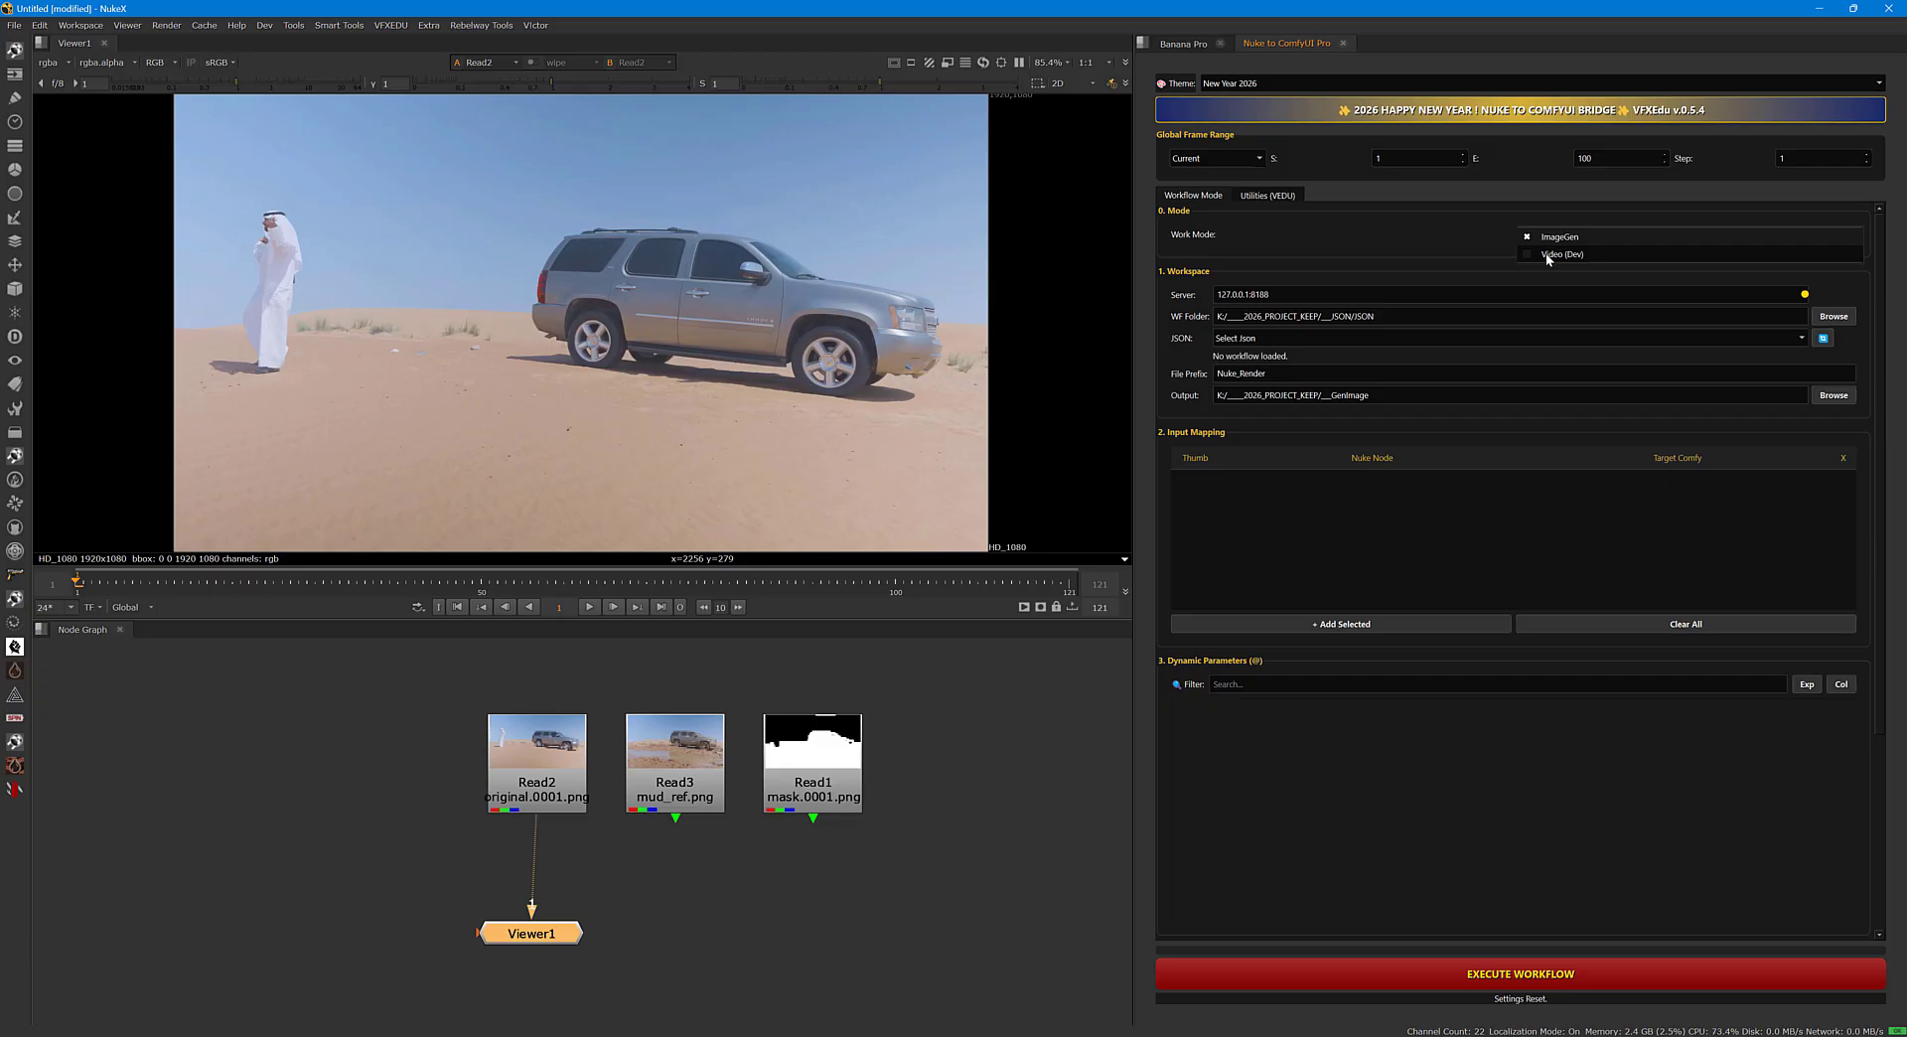
{"action": "left_click", "coordinate": [1548, 254]}
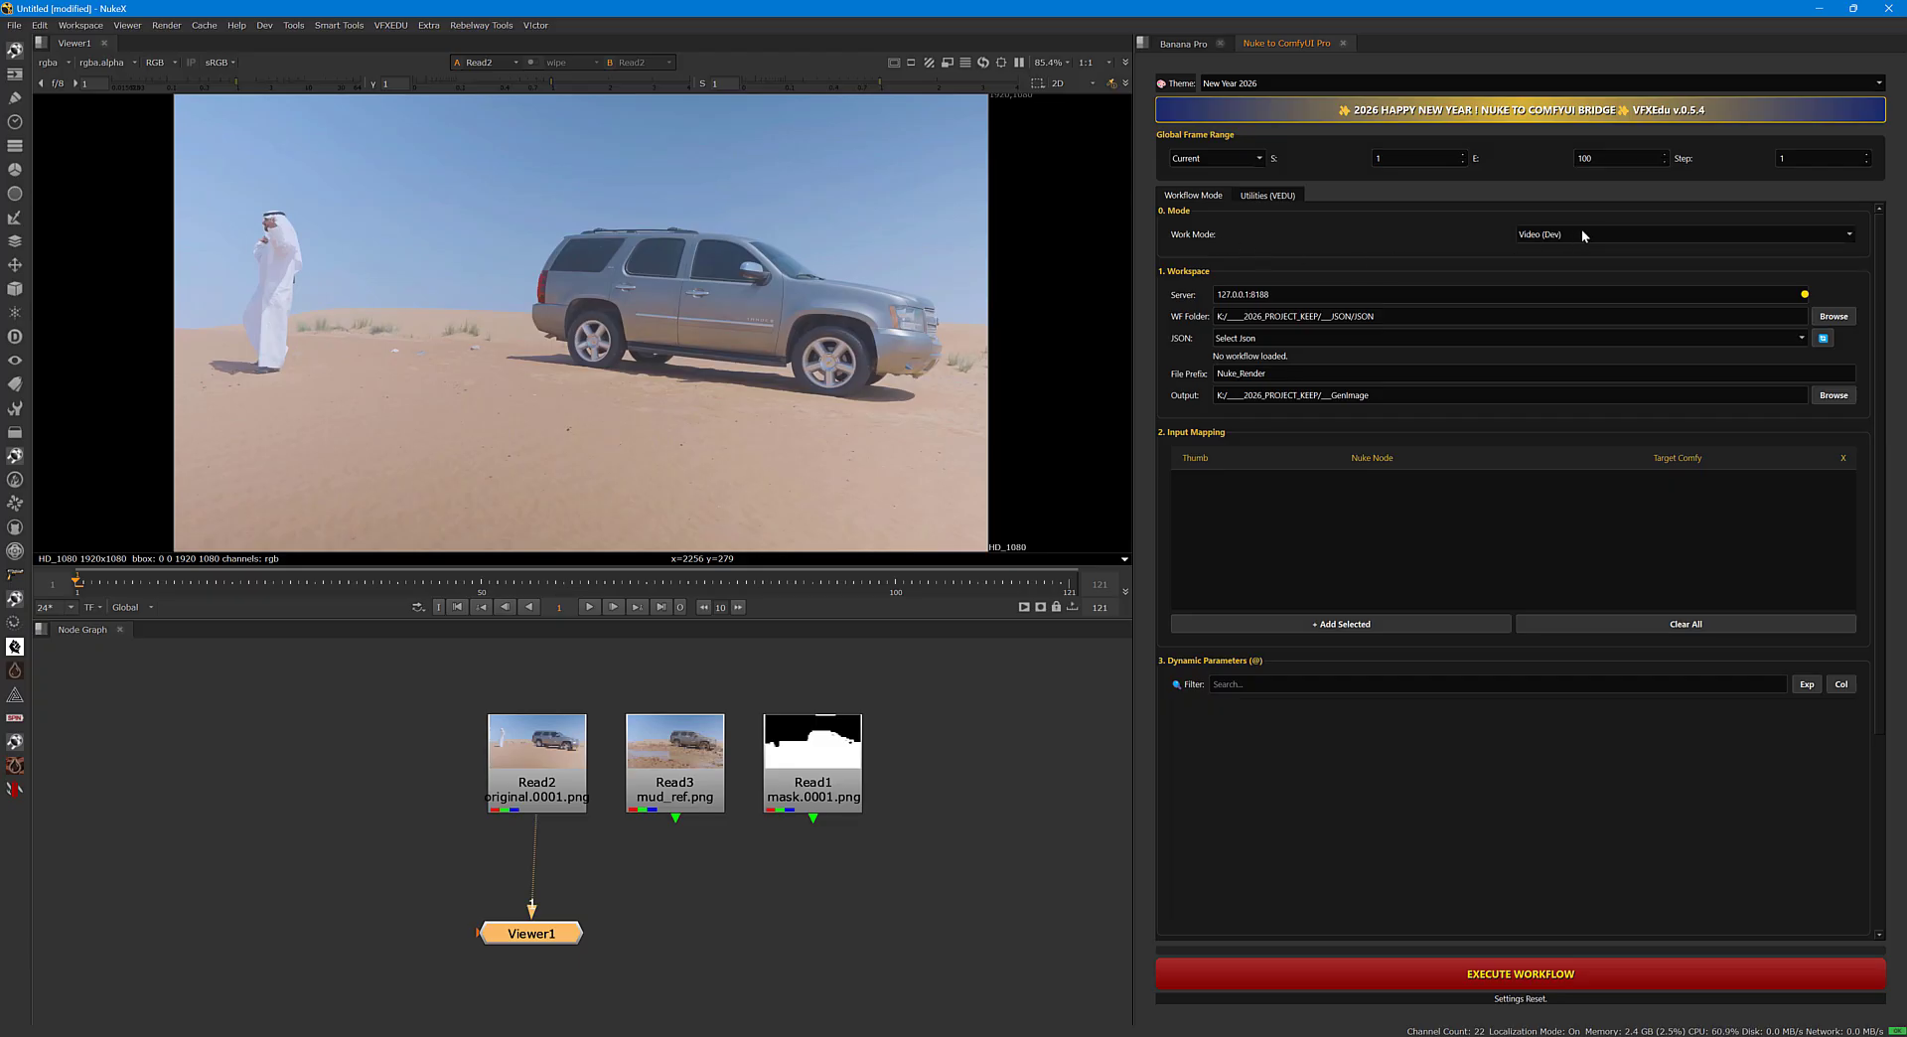
{"action": "left_click", "coordinate": [1566, 229]}
{"action": "left_click", "coordinate": [1556, 223]}
{"action": "left_click", "coordinate": [1559, 238]}
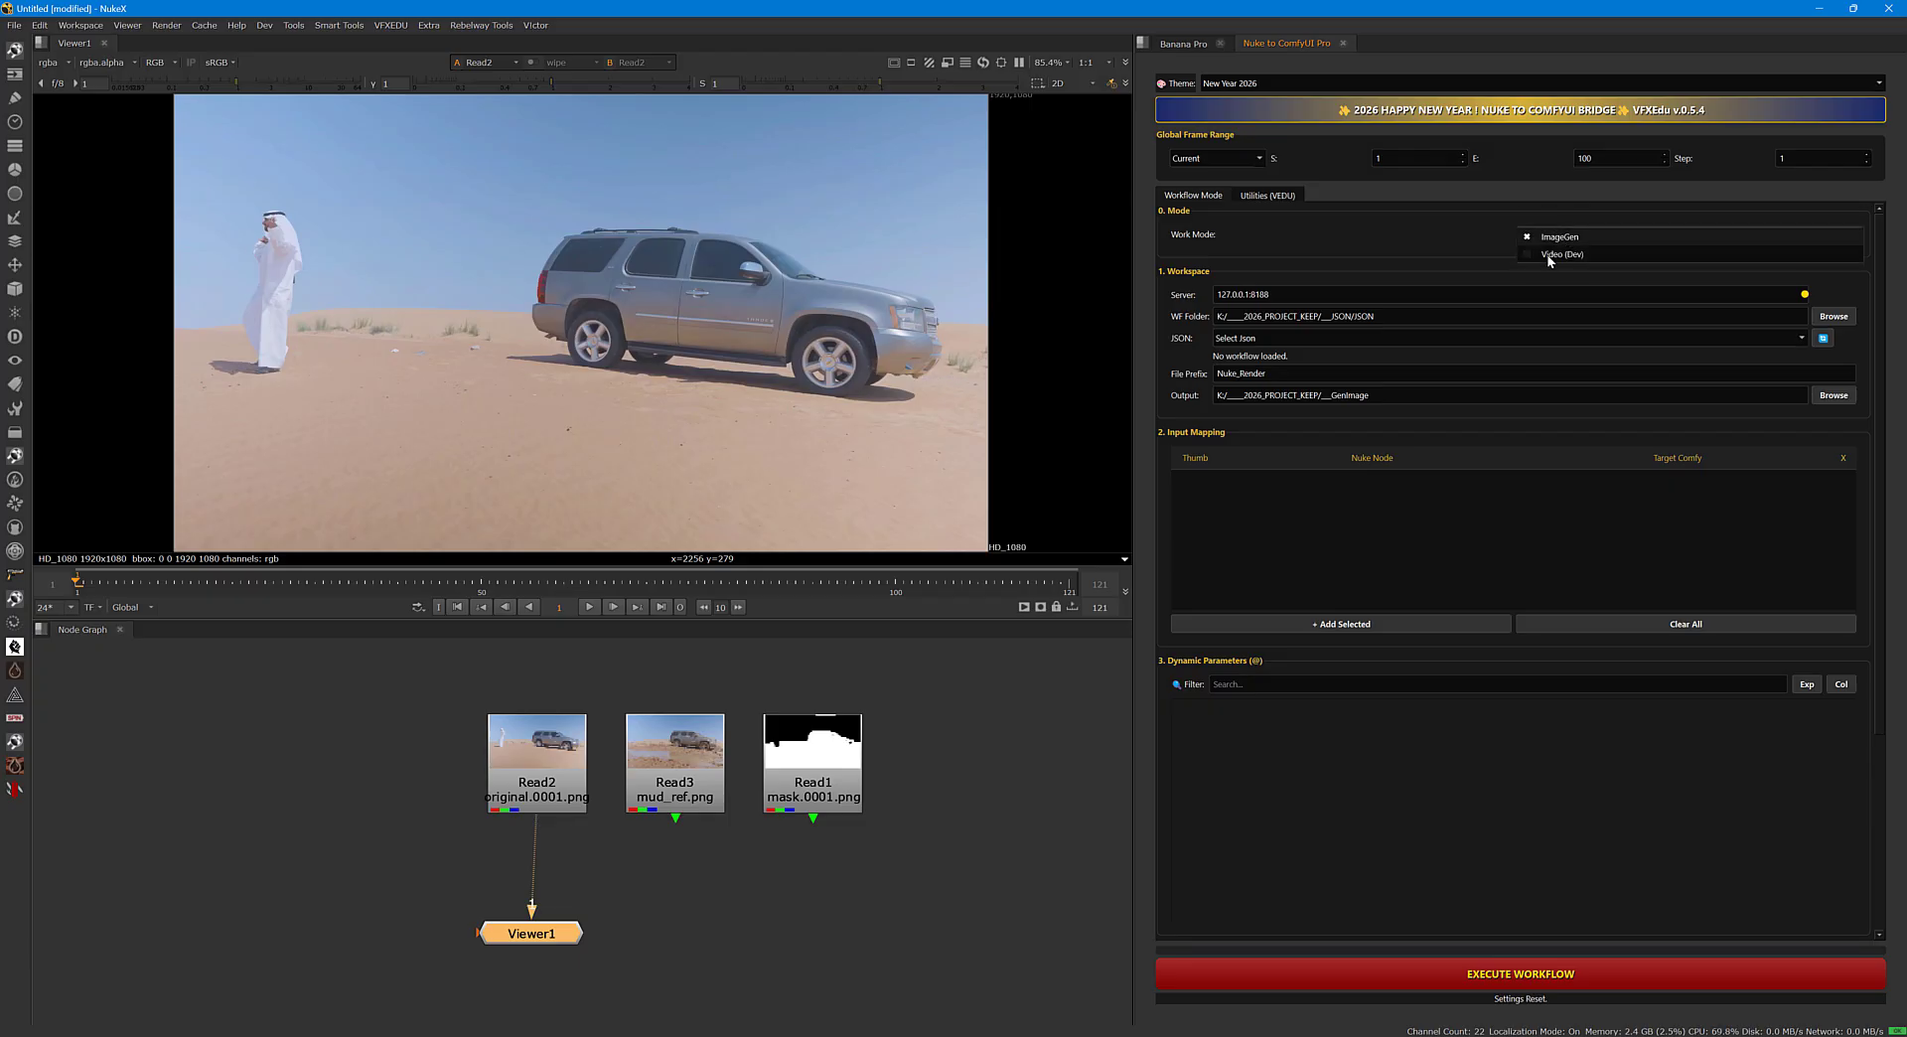
{"action": "left_click", "coordinate": [1549, 255]}
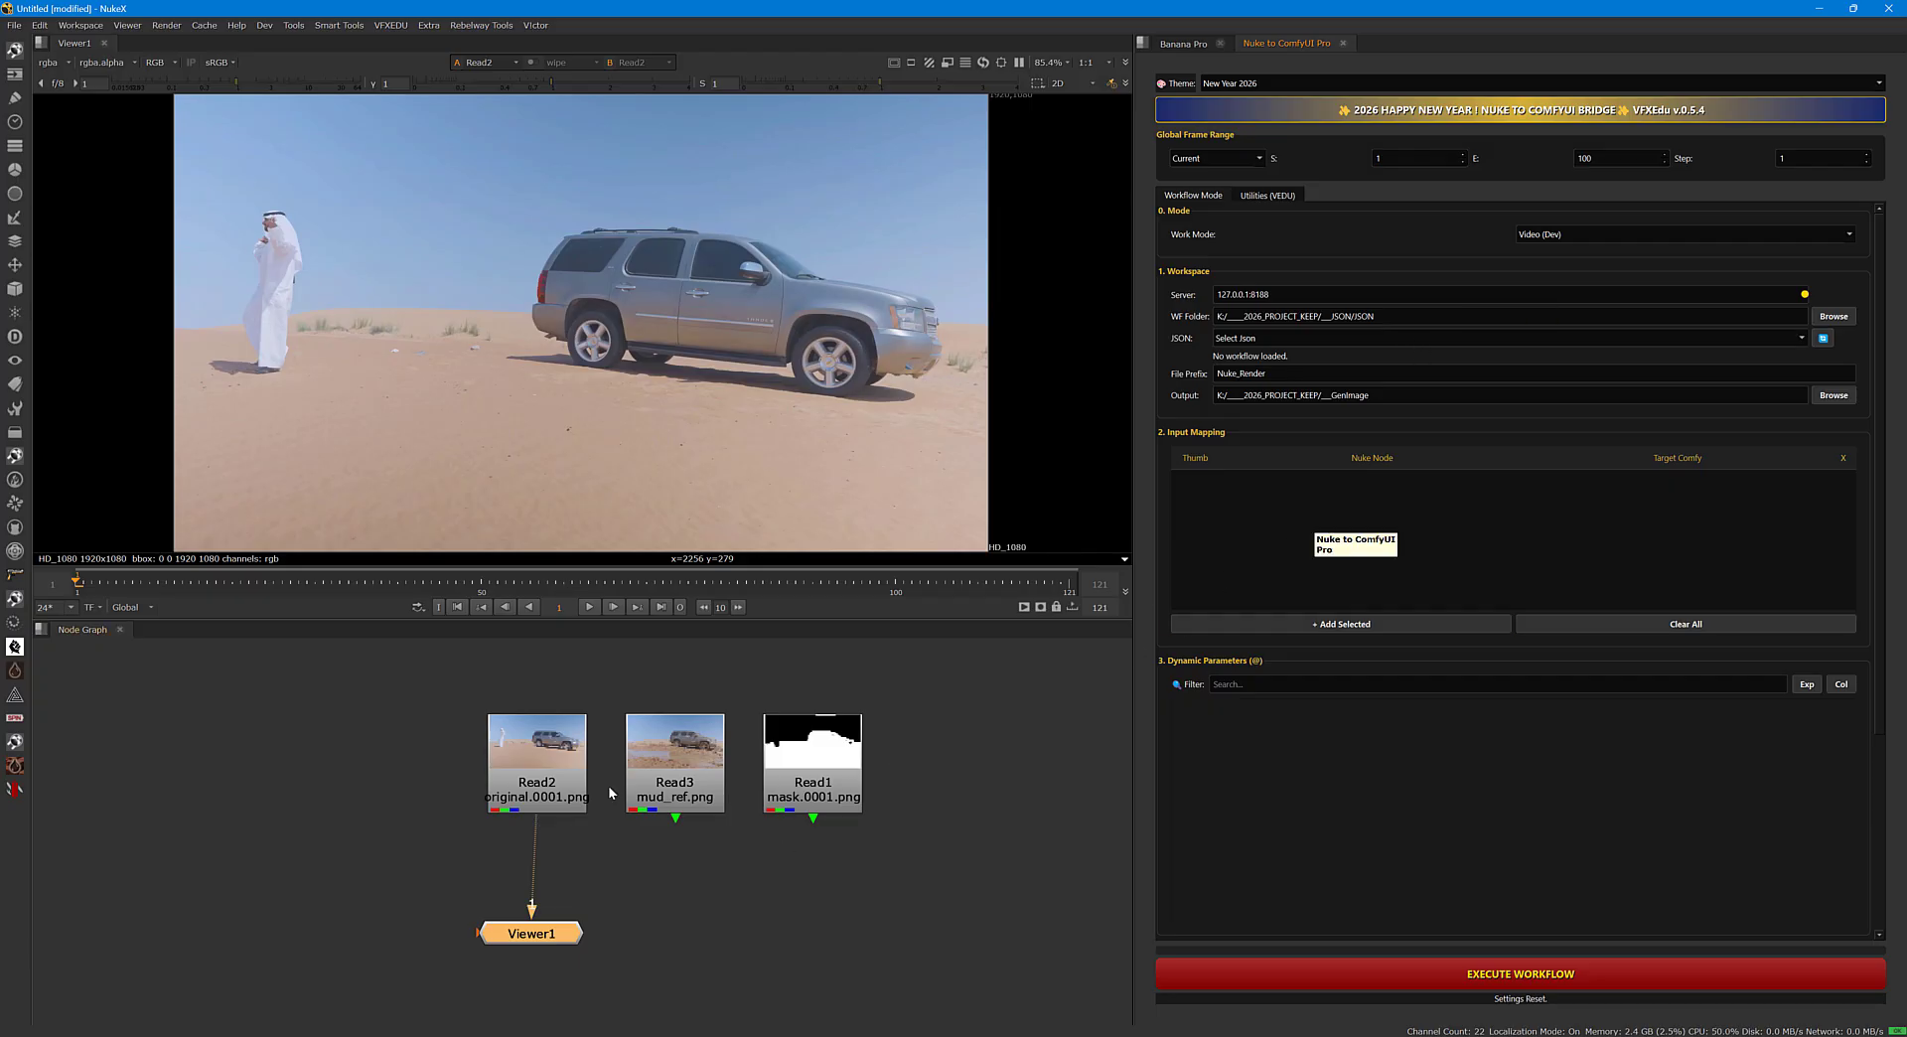
Select the original, mud_ref and mask Read nodes and load the Rep - Mocha-Simple-Replacement.json workflow.
{"action": "left_click_drag", "start_coordinate": [410, 667], "coordinate": [927, 945]}
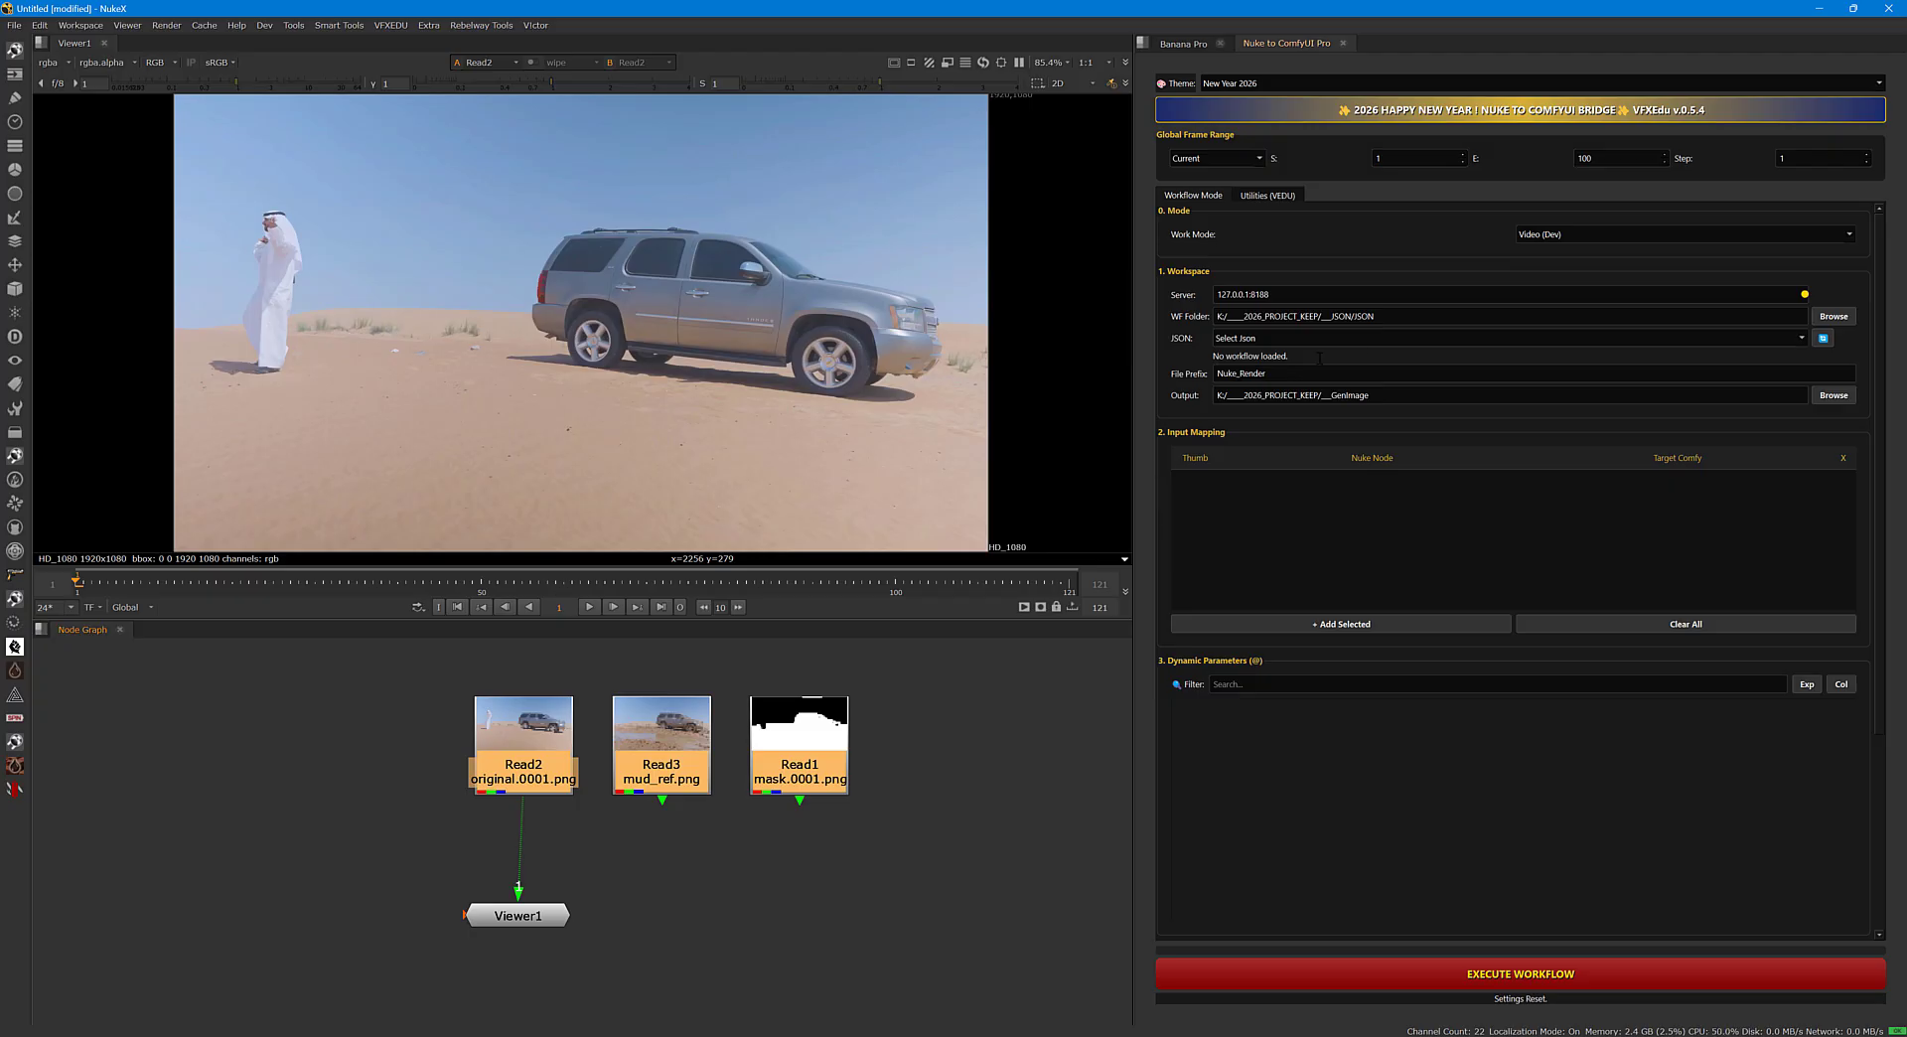
{"action": "left_click", "coordinate": [1282, 340]}
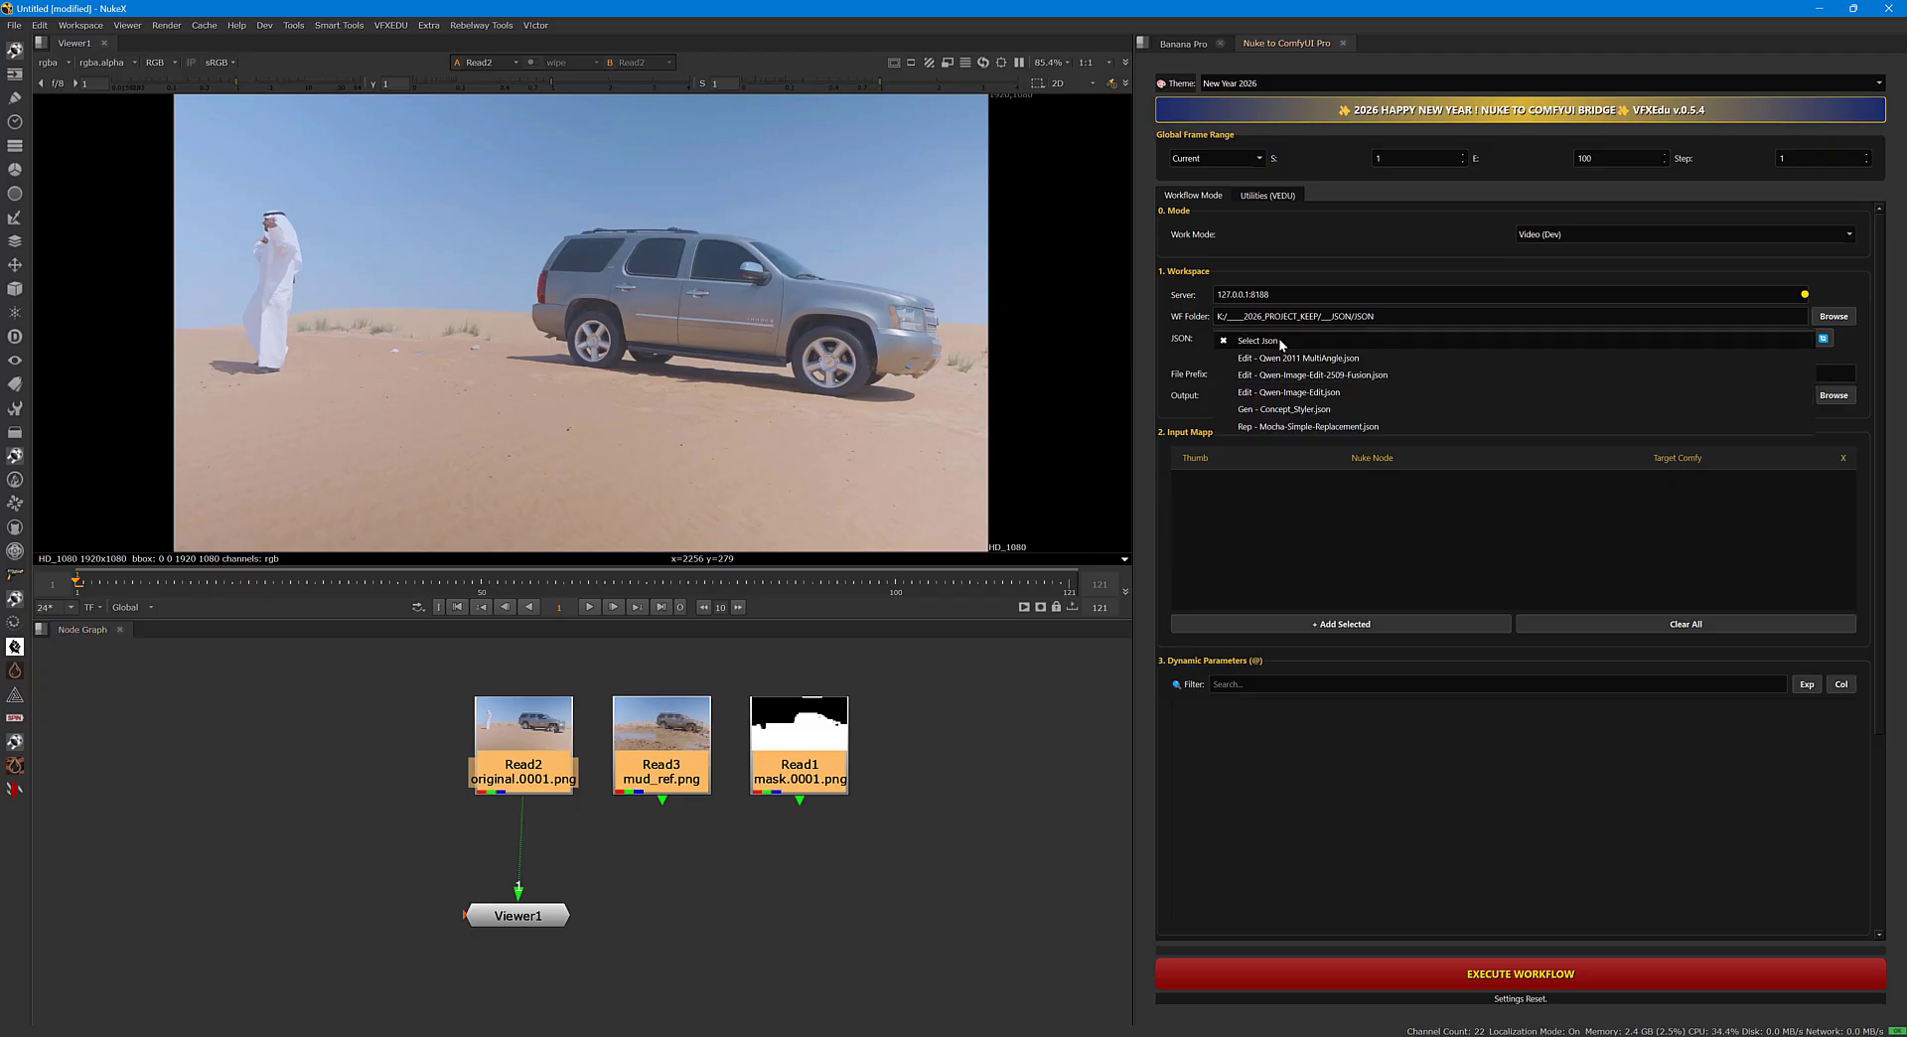
{"action": "left_click", "coordinate": [1305, 427]}
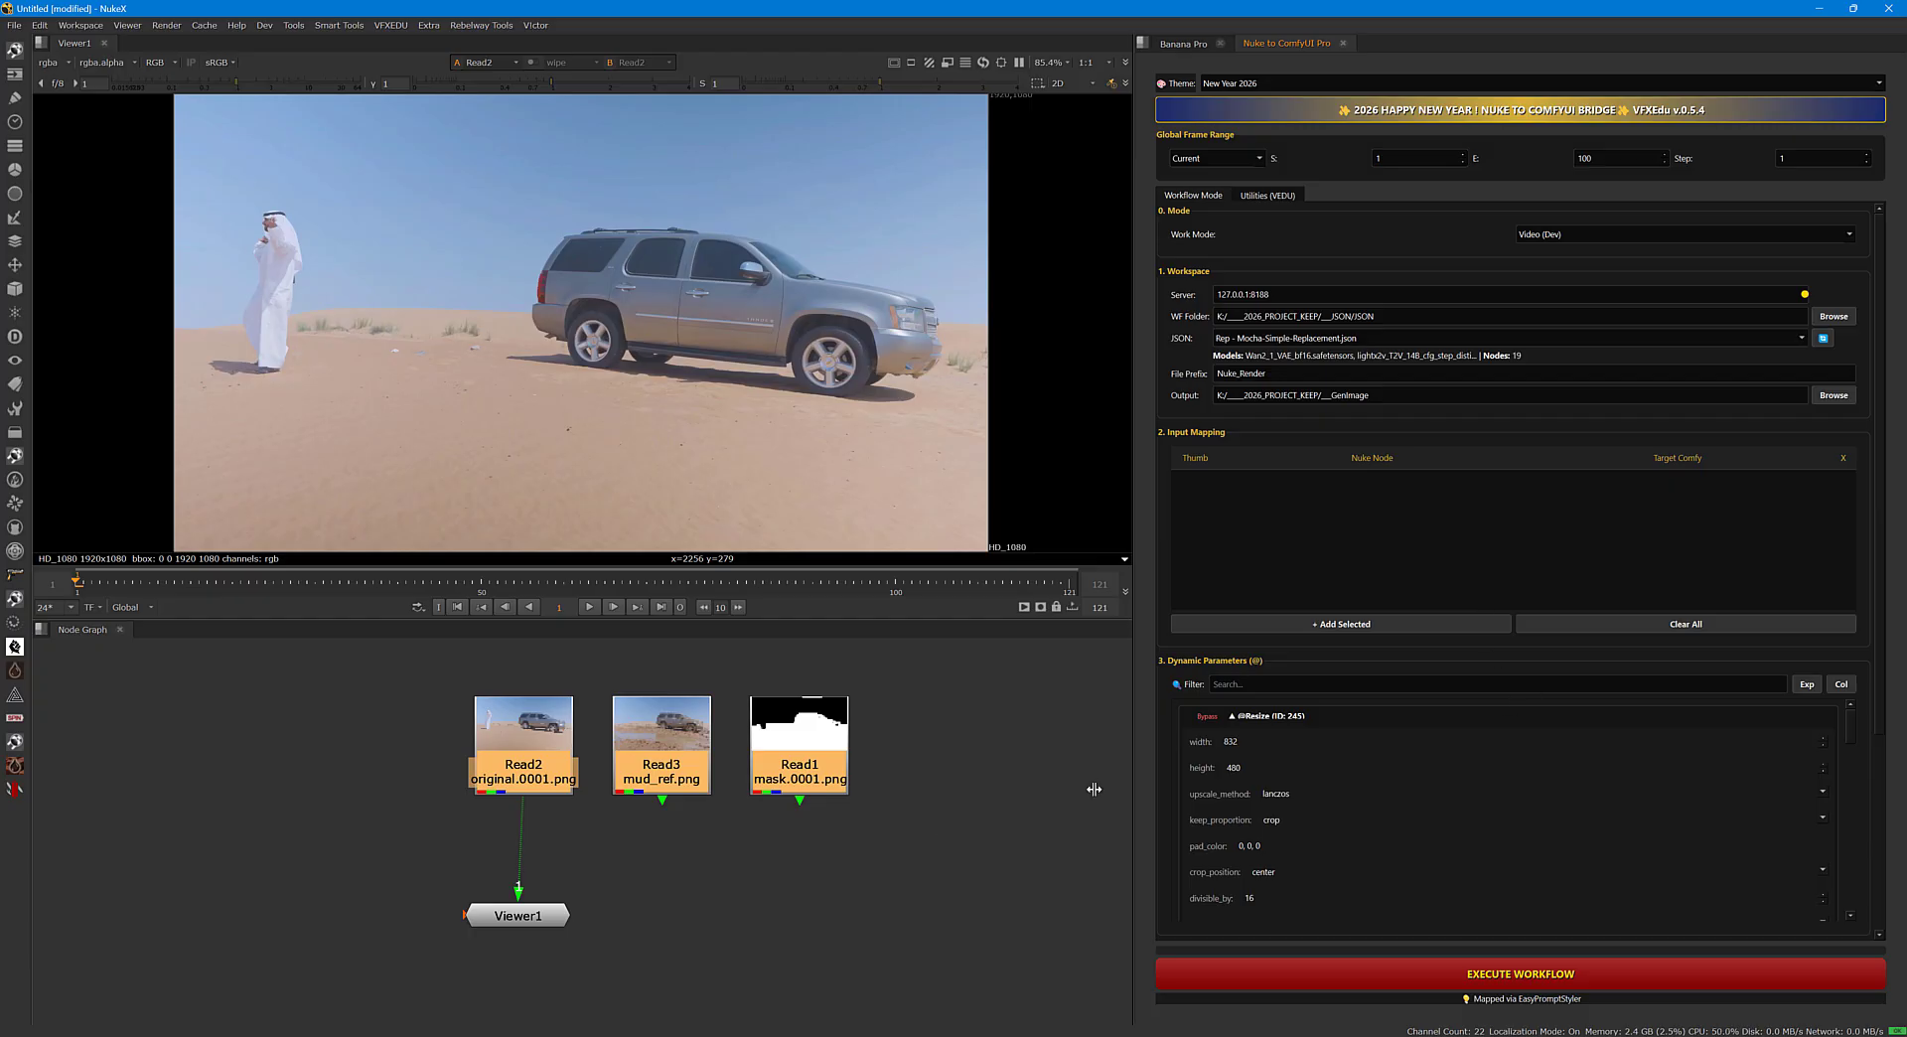
Play and scrub through the original desert footage from Read2 in the viewer.
{"action": "left_click", "coordinate": [659, 960]}
{"action": "left_click_drag", "start_coordinate": [528, 925], "coordinate": [534, 927]}
{"action": "left_click", "coordinate": [529, 772]}
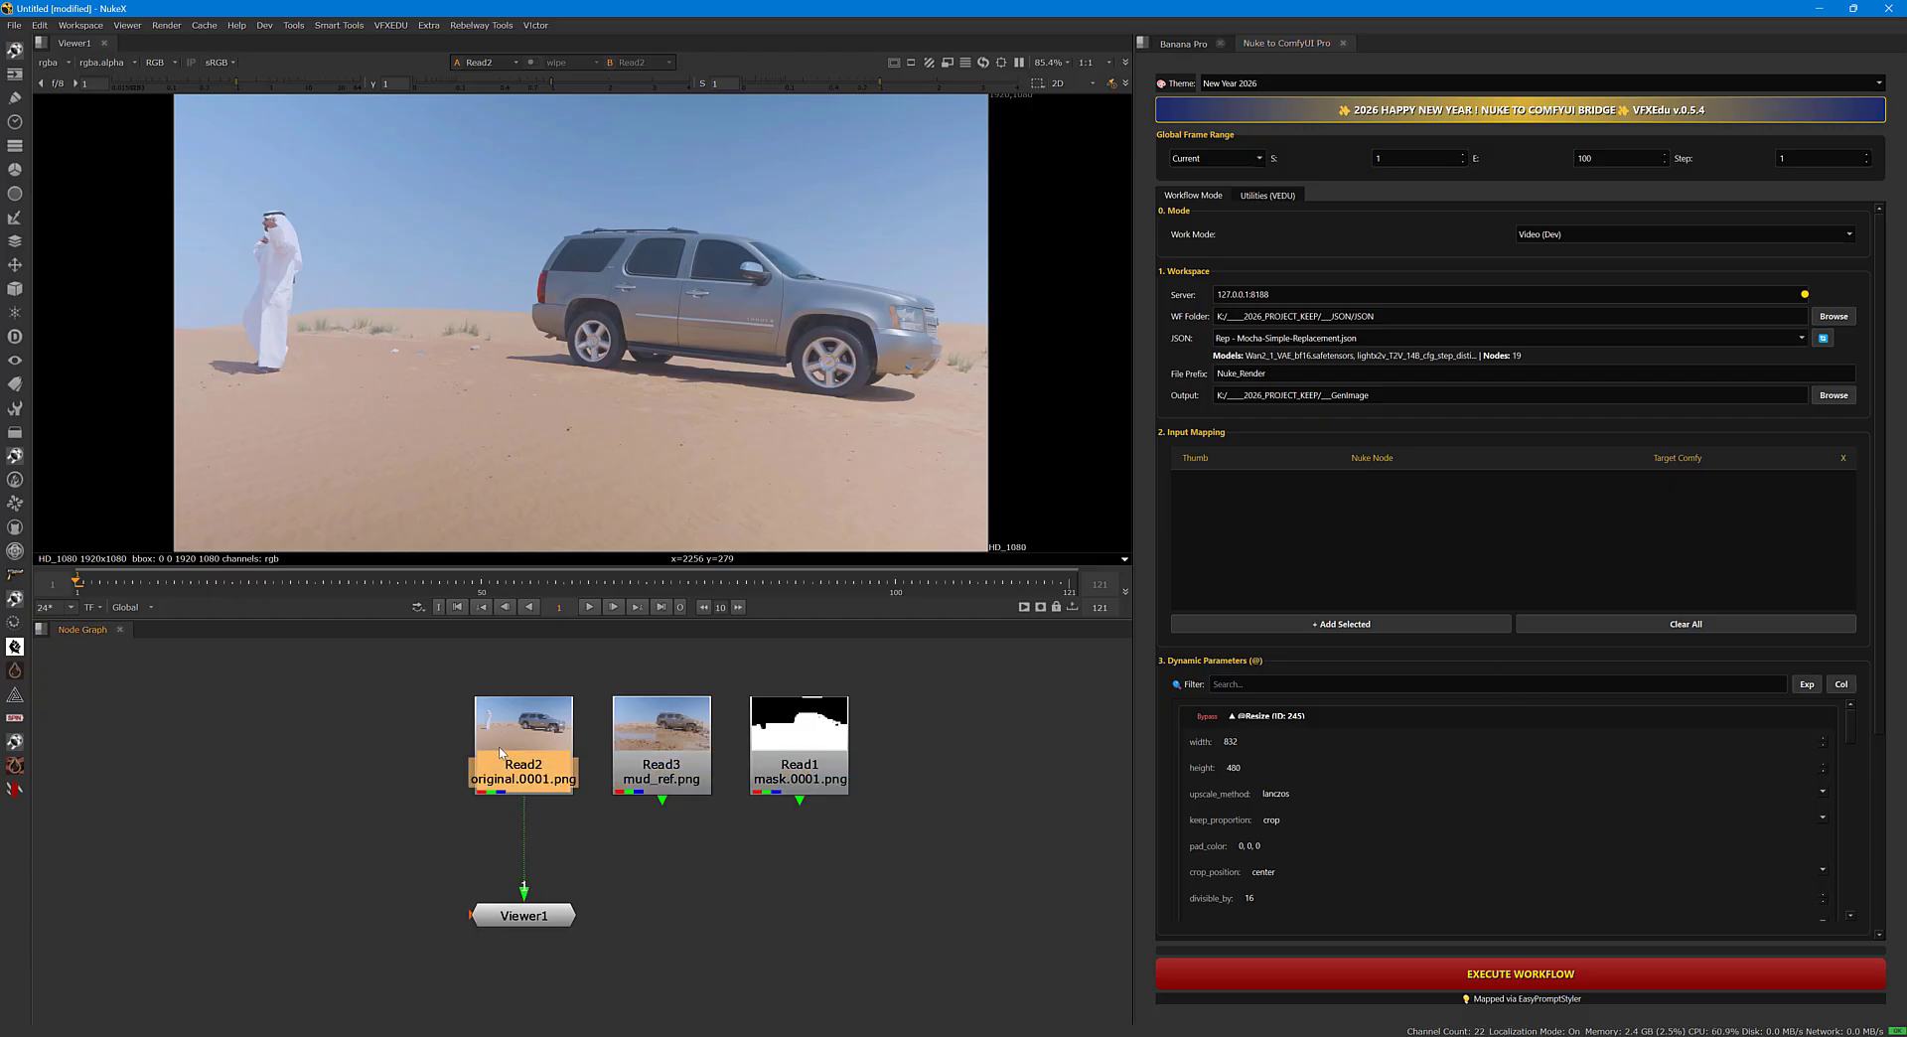
{"action": "left_click", "coordinate": [591, 609]}
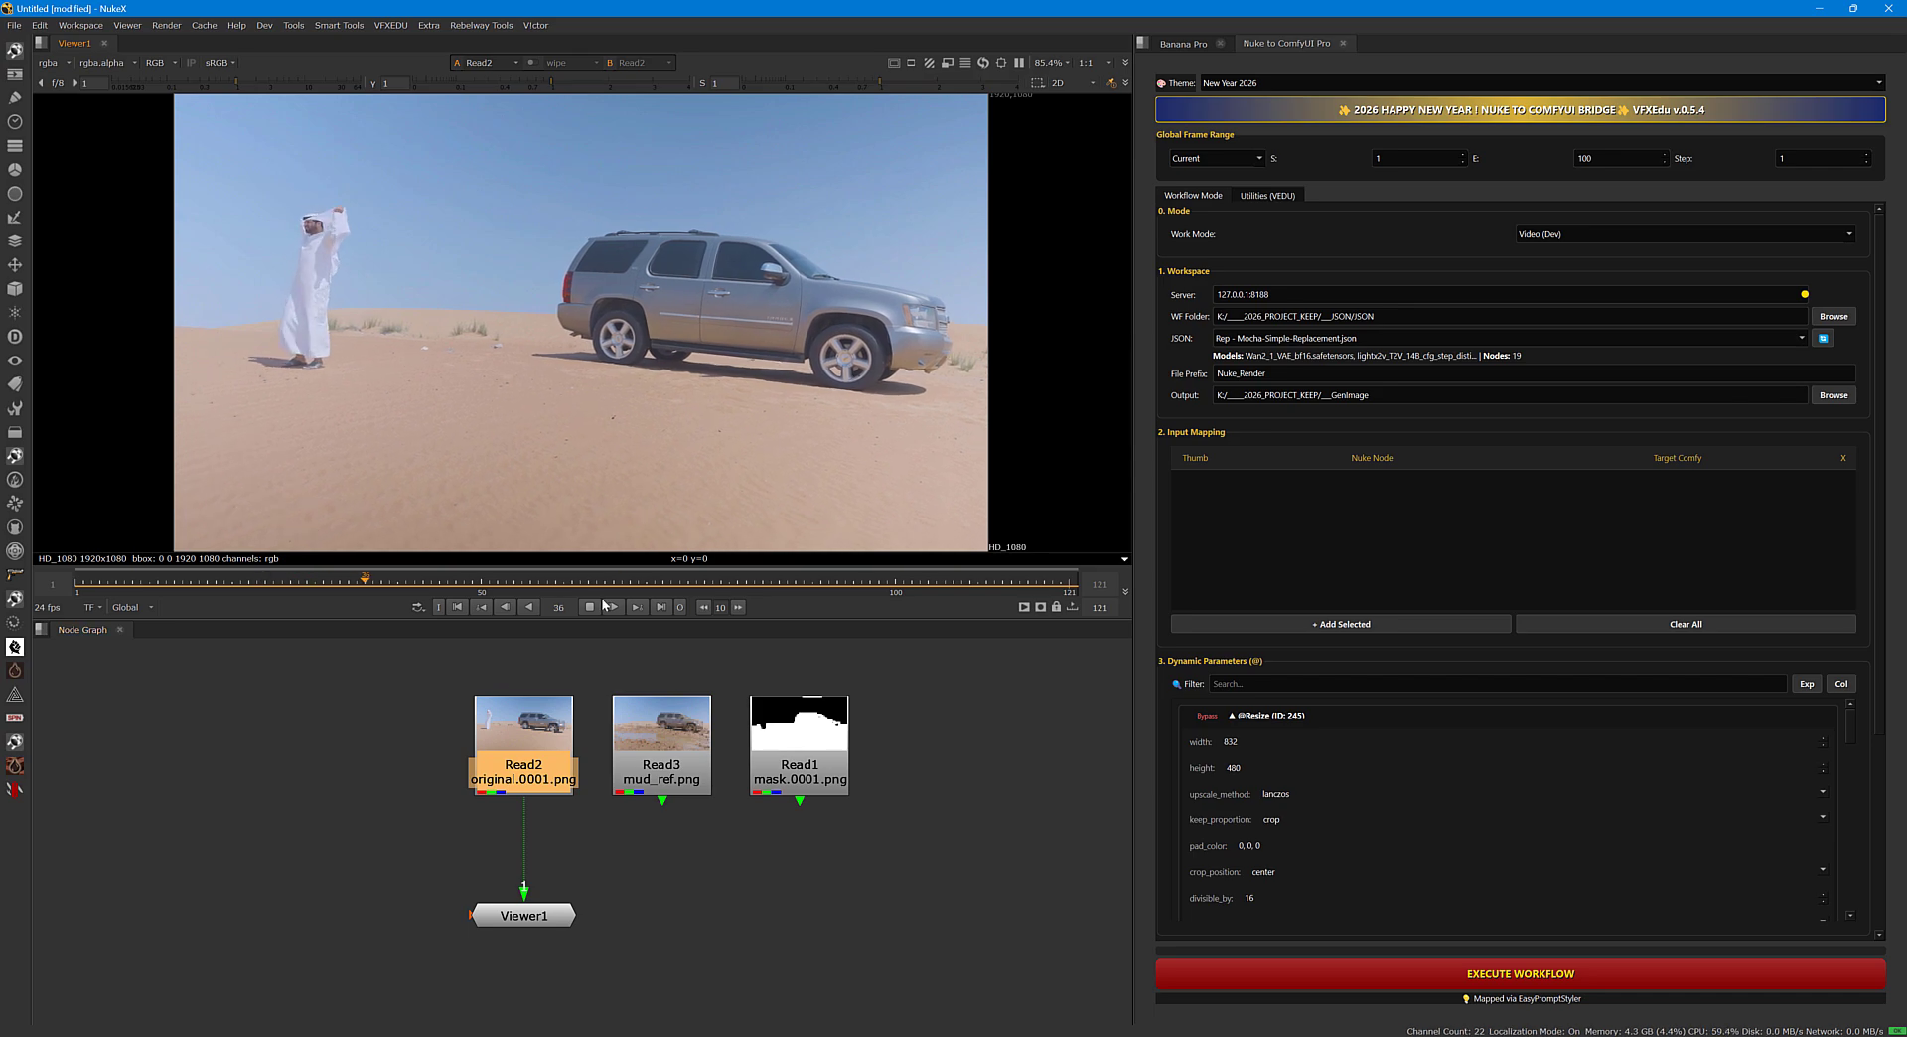
{"action": "left_click_drag", "start_coordinate": [444, 586], "coordinate": [1062, 585]}
View the mud_ref.png image from Read3 across the timeline, go back to frame 1 and place Viewer1 beneath Read3.
{"action": "left_click", "coordinate": [660, 771]}
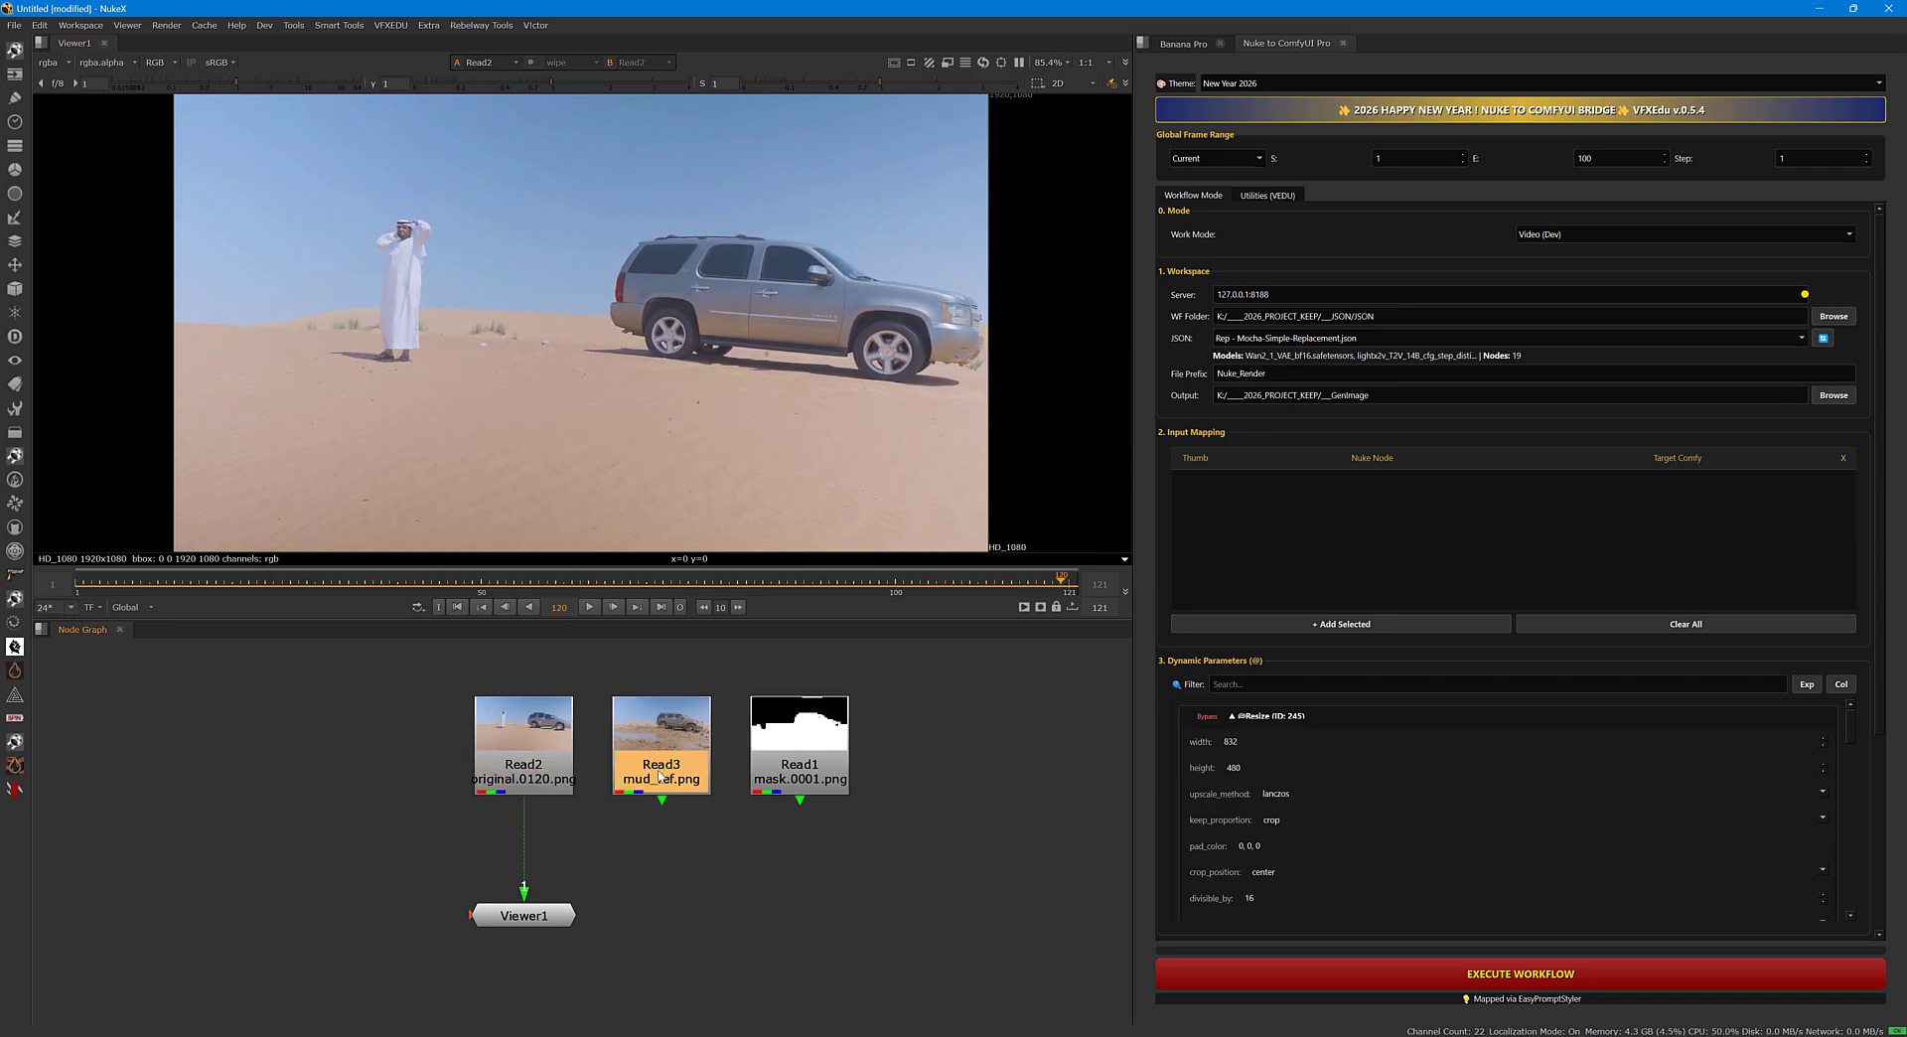
{"action": "left_click", "coordinate": [76, 584]}
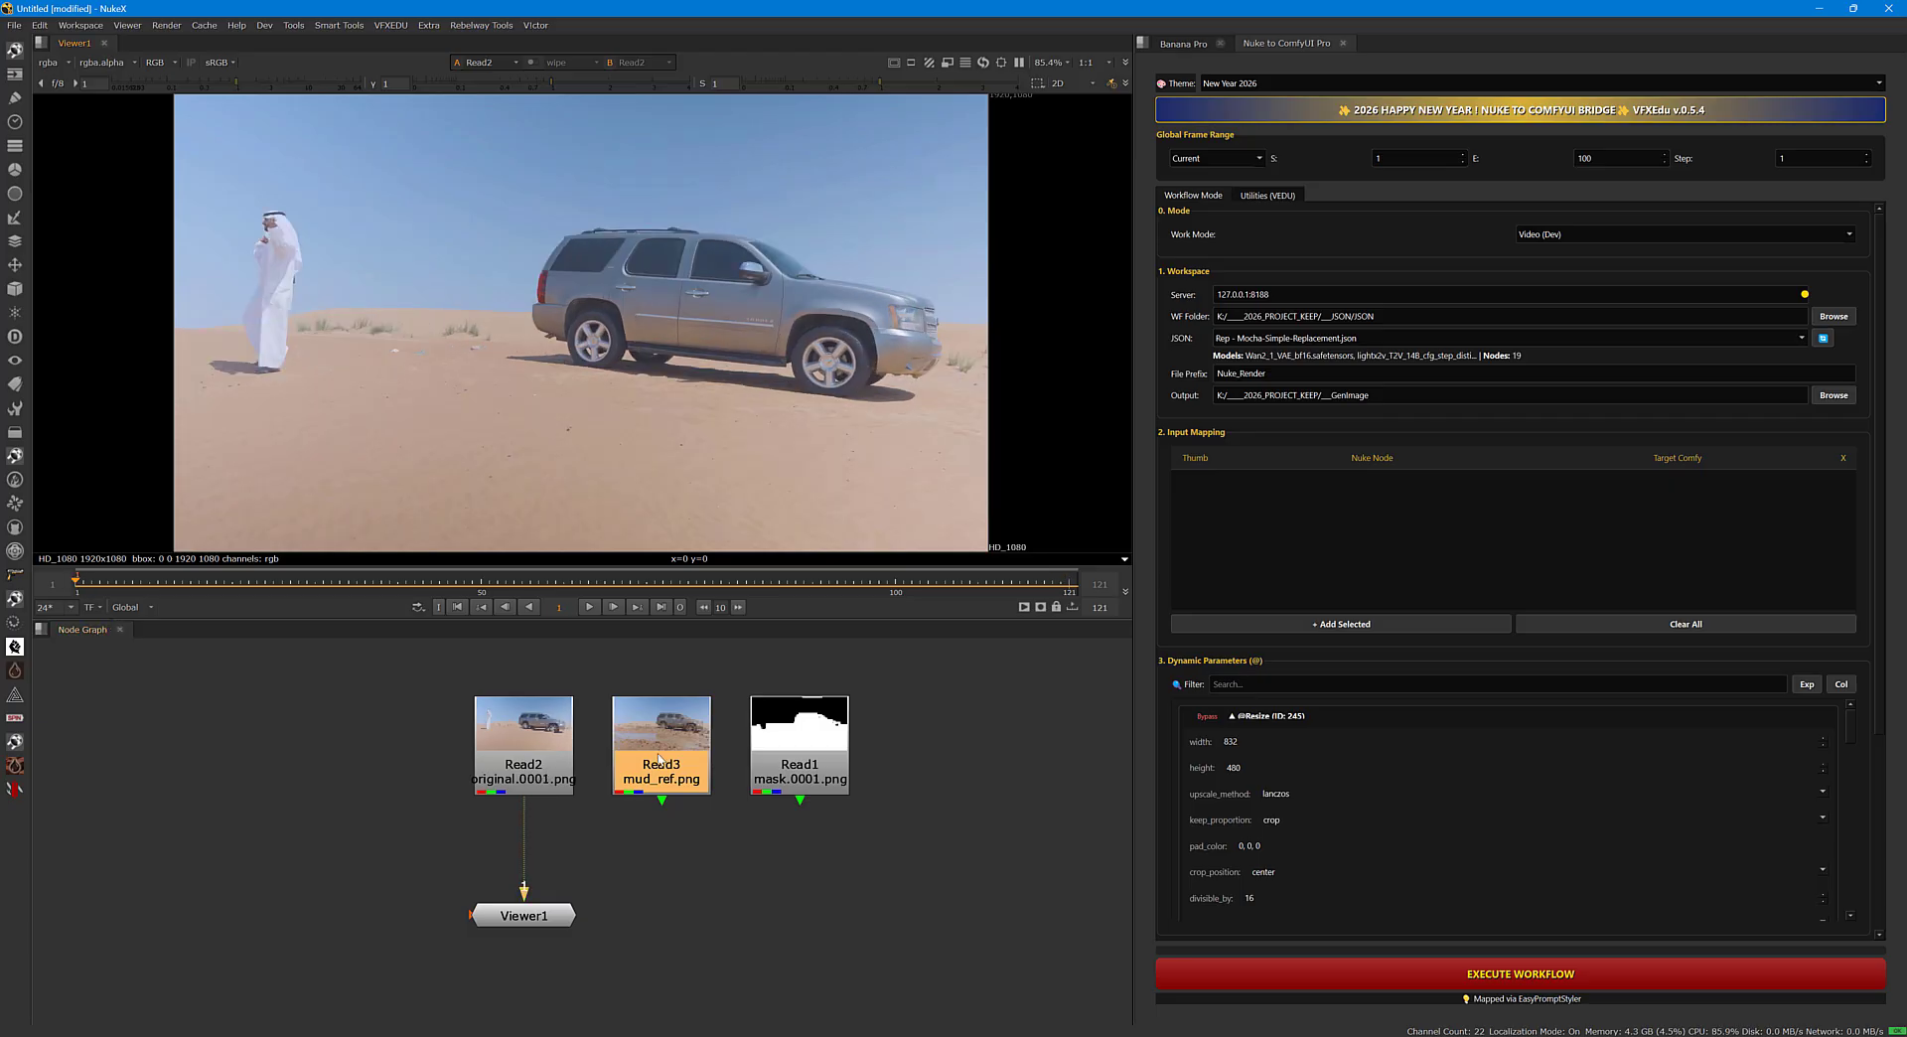
{"action": "key", "text": "1"}
{"action": "left_click", "coordinate": [119, 587]}
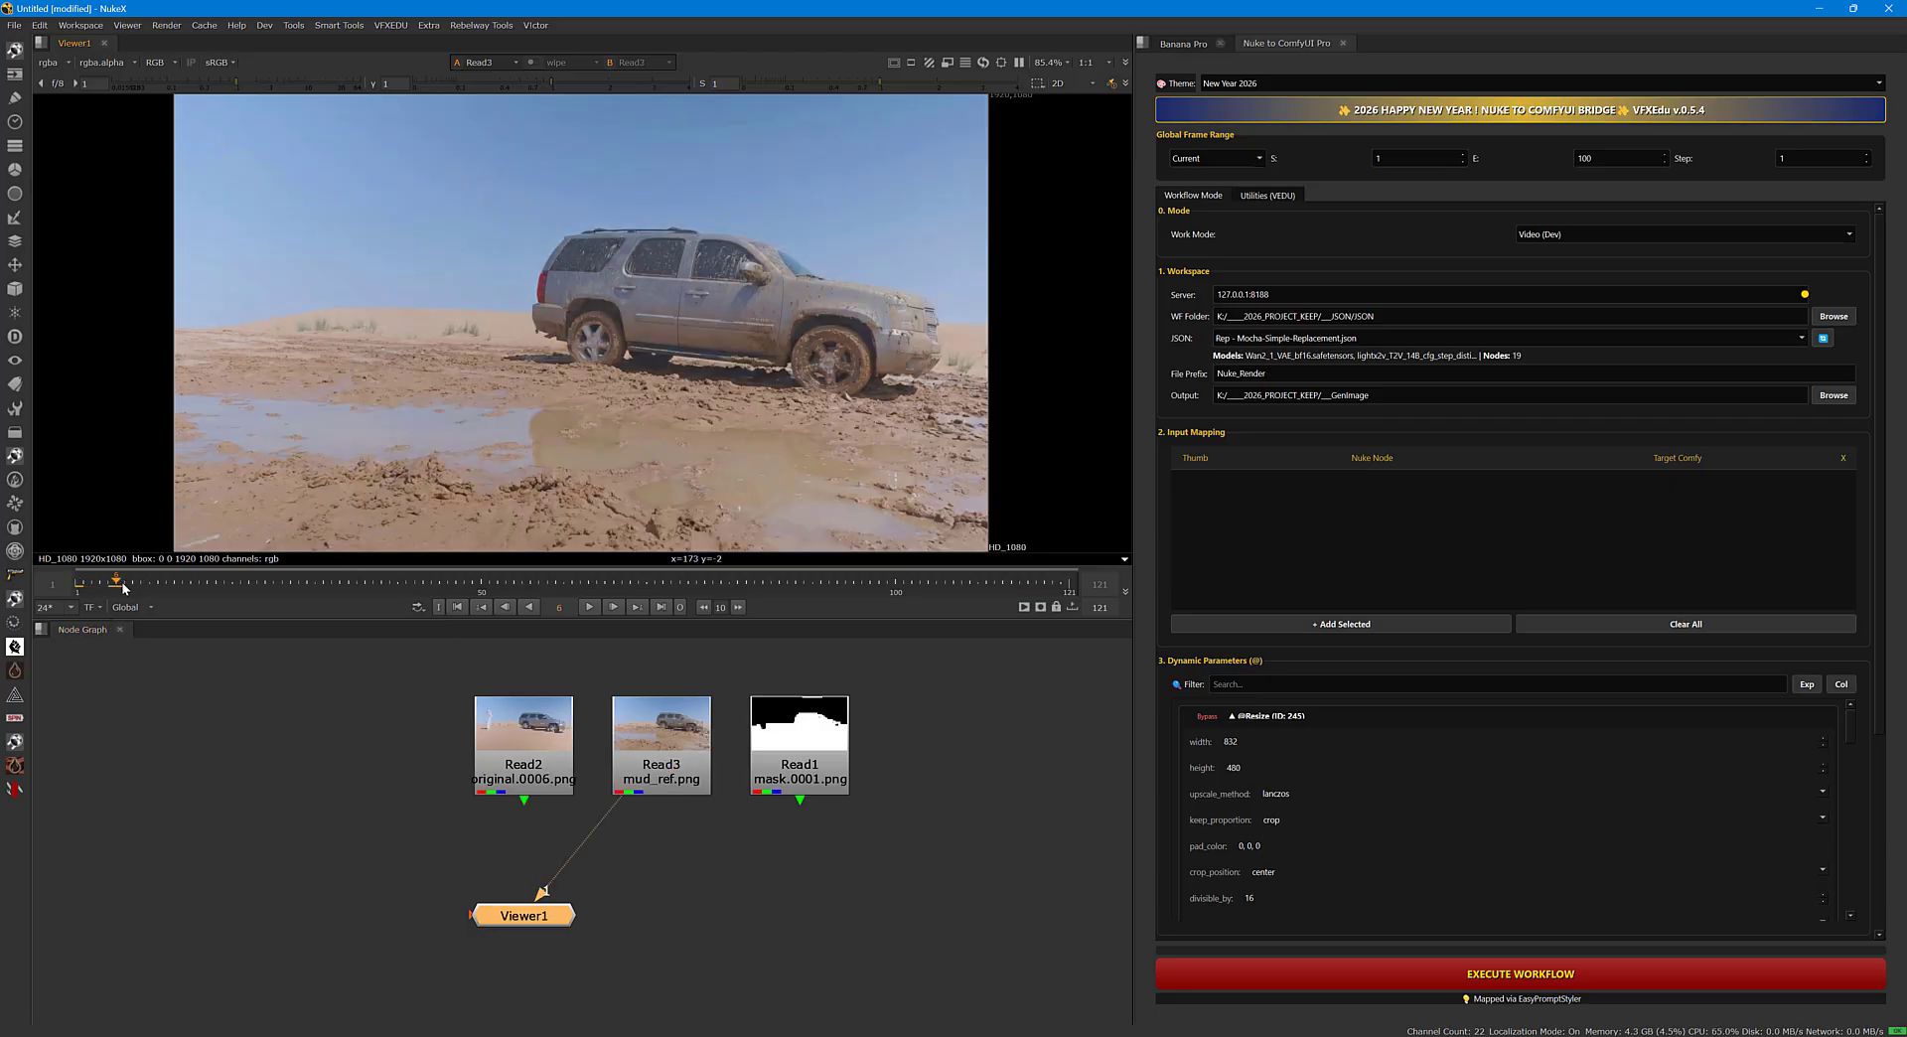
{"action": "left_click_drag", "start_coordinate": [124, 588], "coordinate": [495, 585]}
{"action": "left_click_drag", "start_coordinate": [636, 586], "coordinate": [76, 596]}
{"action": "left_click_drag", "start_coordinate": [522, 920], "coordinate": [659, 915]}
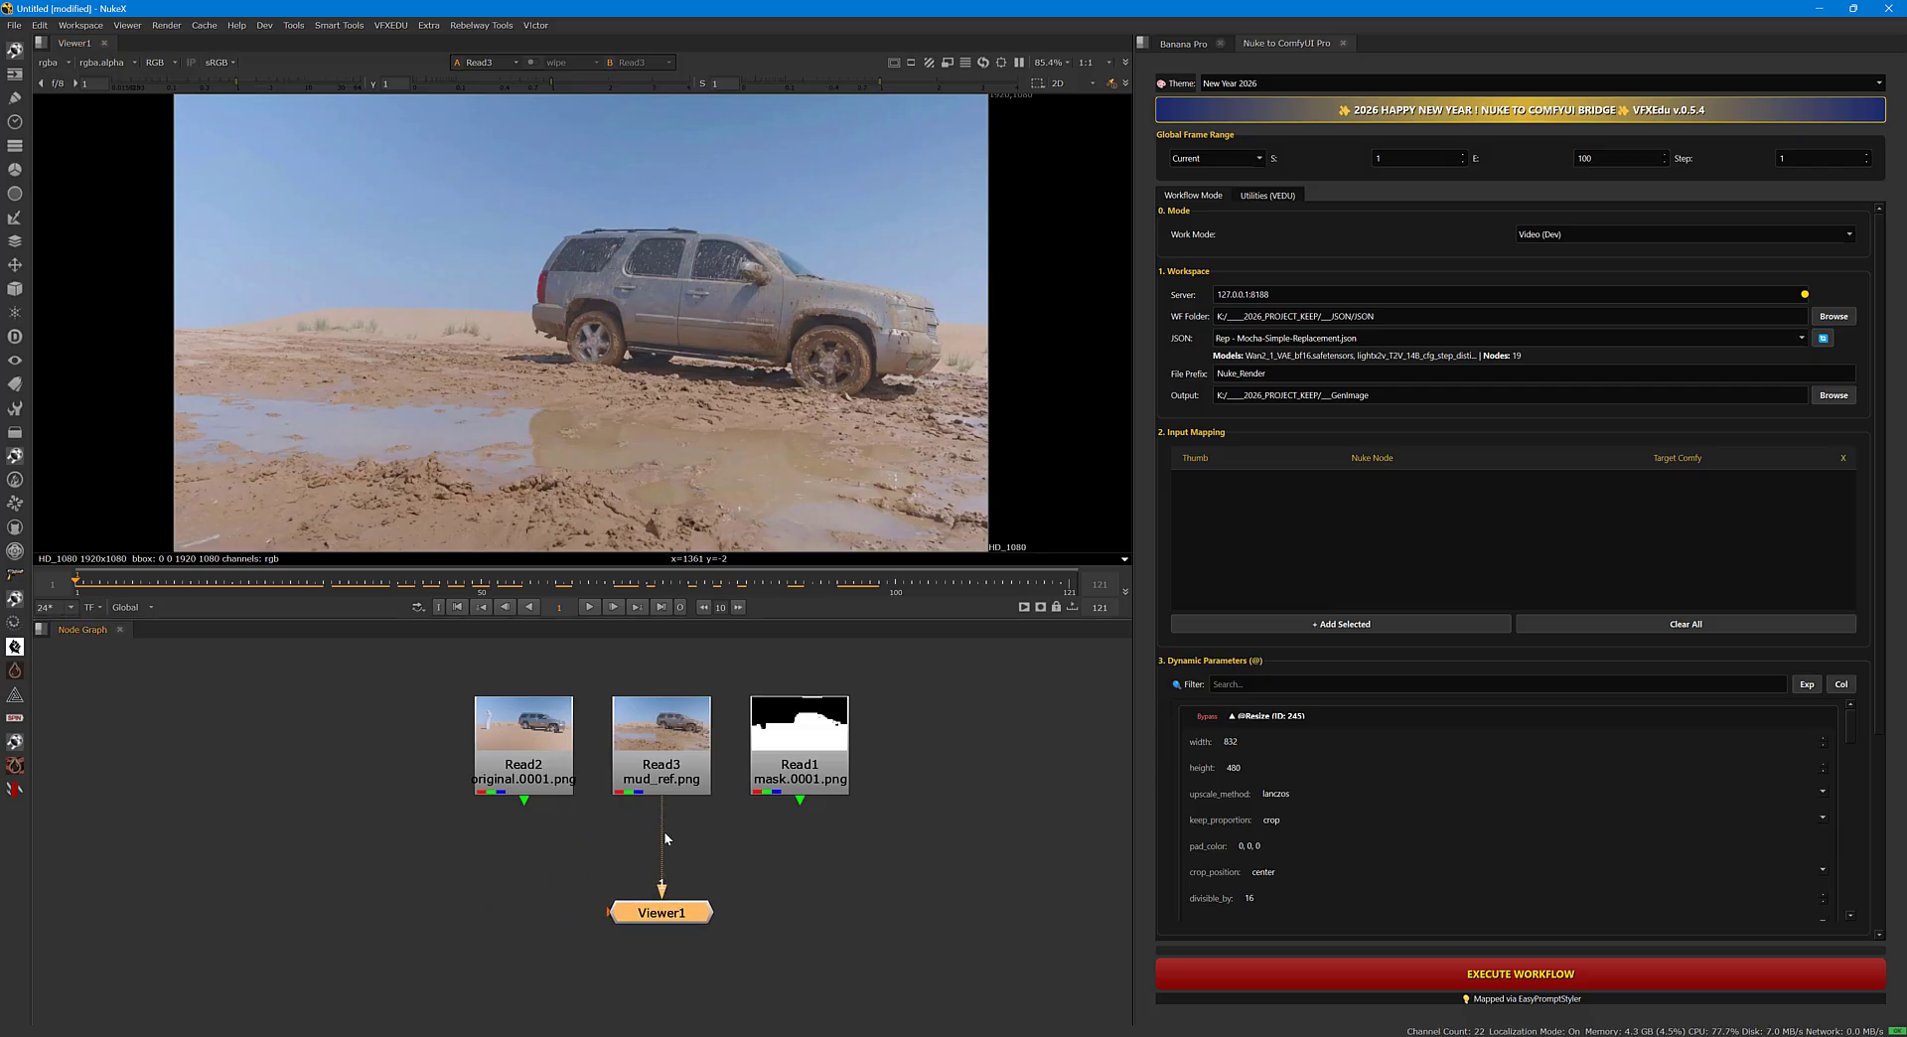
View the Read1 mask in the viewer, scrub a few frames through it and return to frame 1.
{"action": "left_click", "coordinate": [802, 777]}
{"action": "key", "text": "1"}
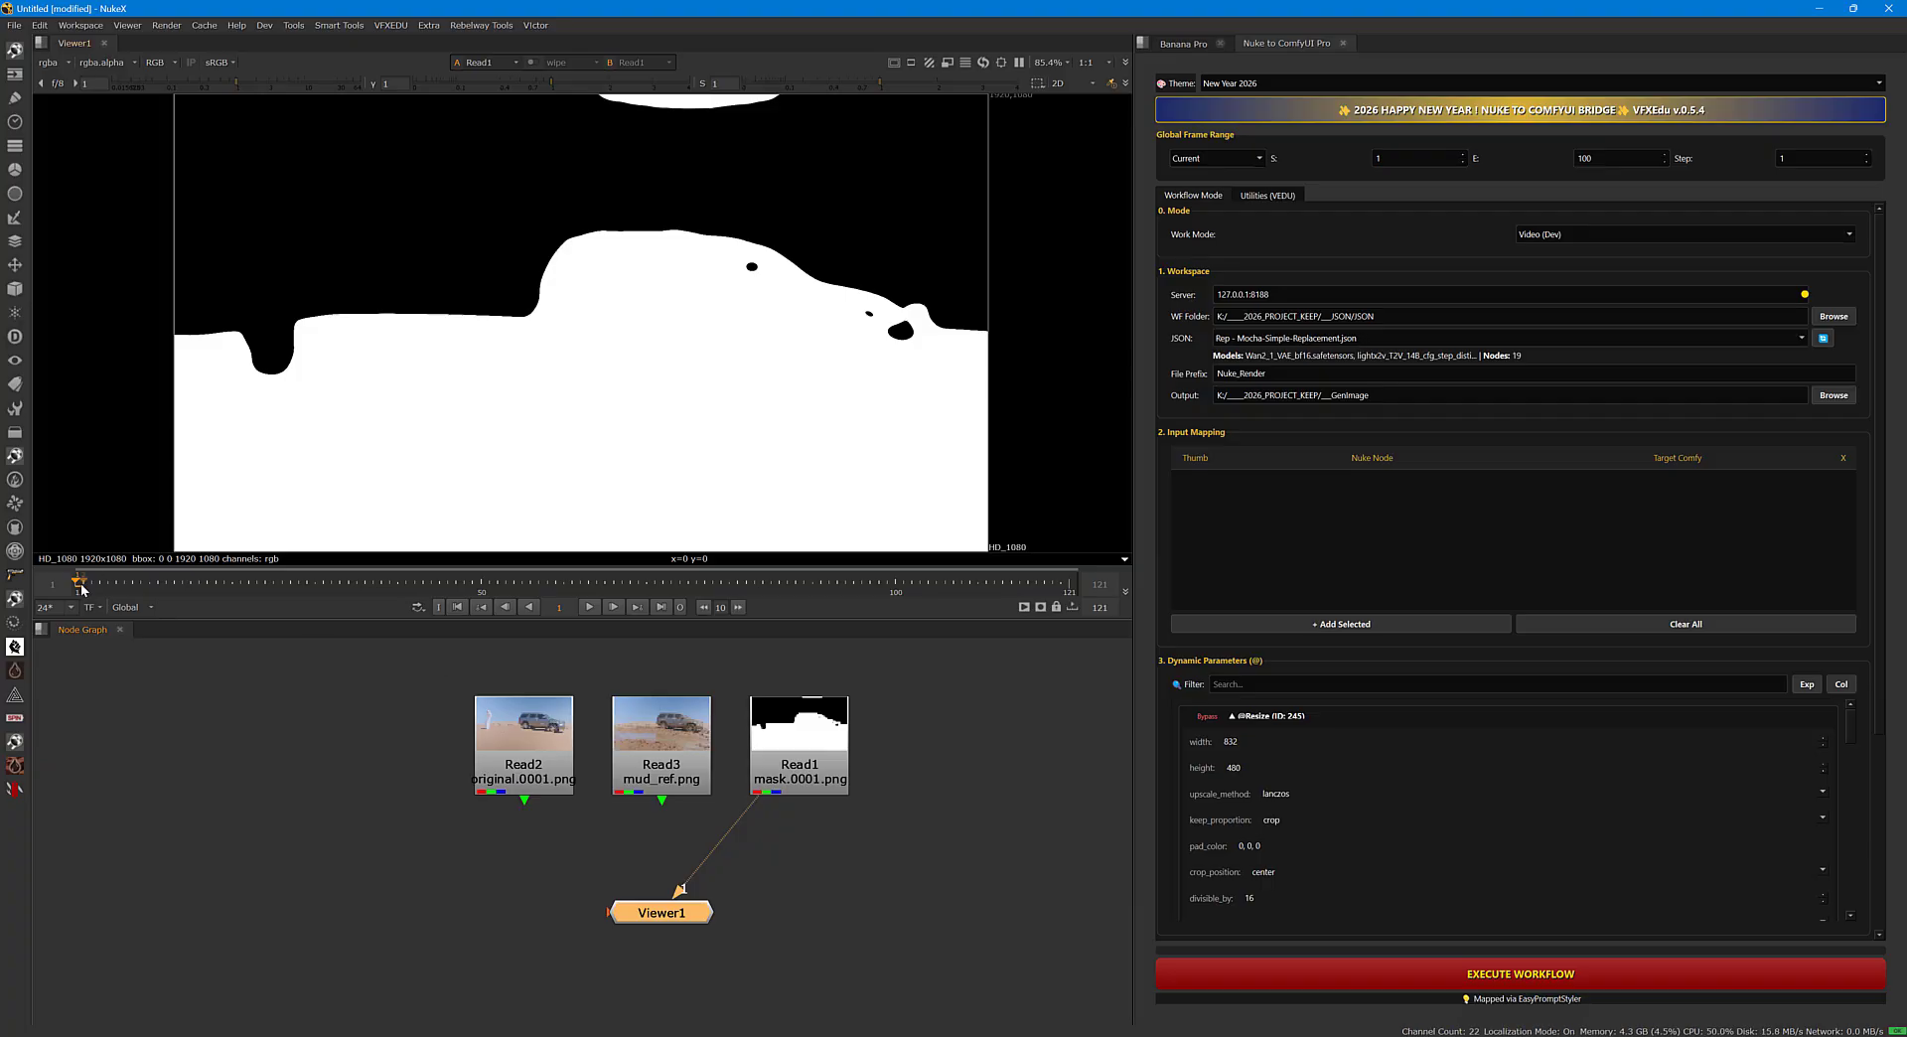
{"action": "left_click_drag", "start_coordinate": [85, 588], "coordinate": [124, 588]}
{"action": "left_click", "coordinate": [107, 588]}
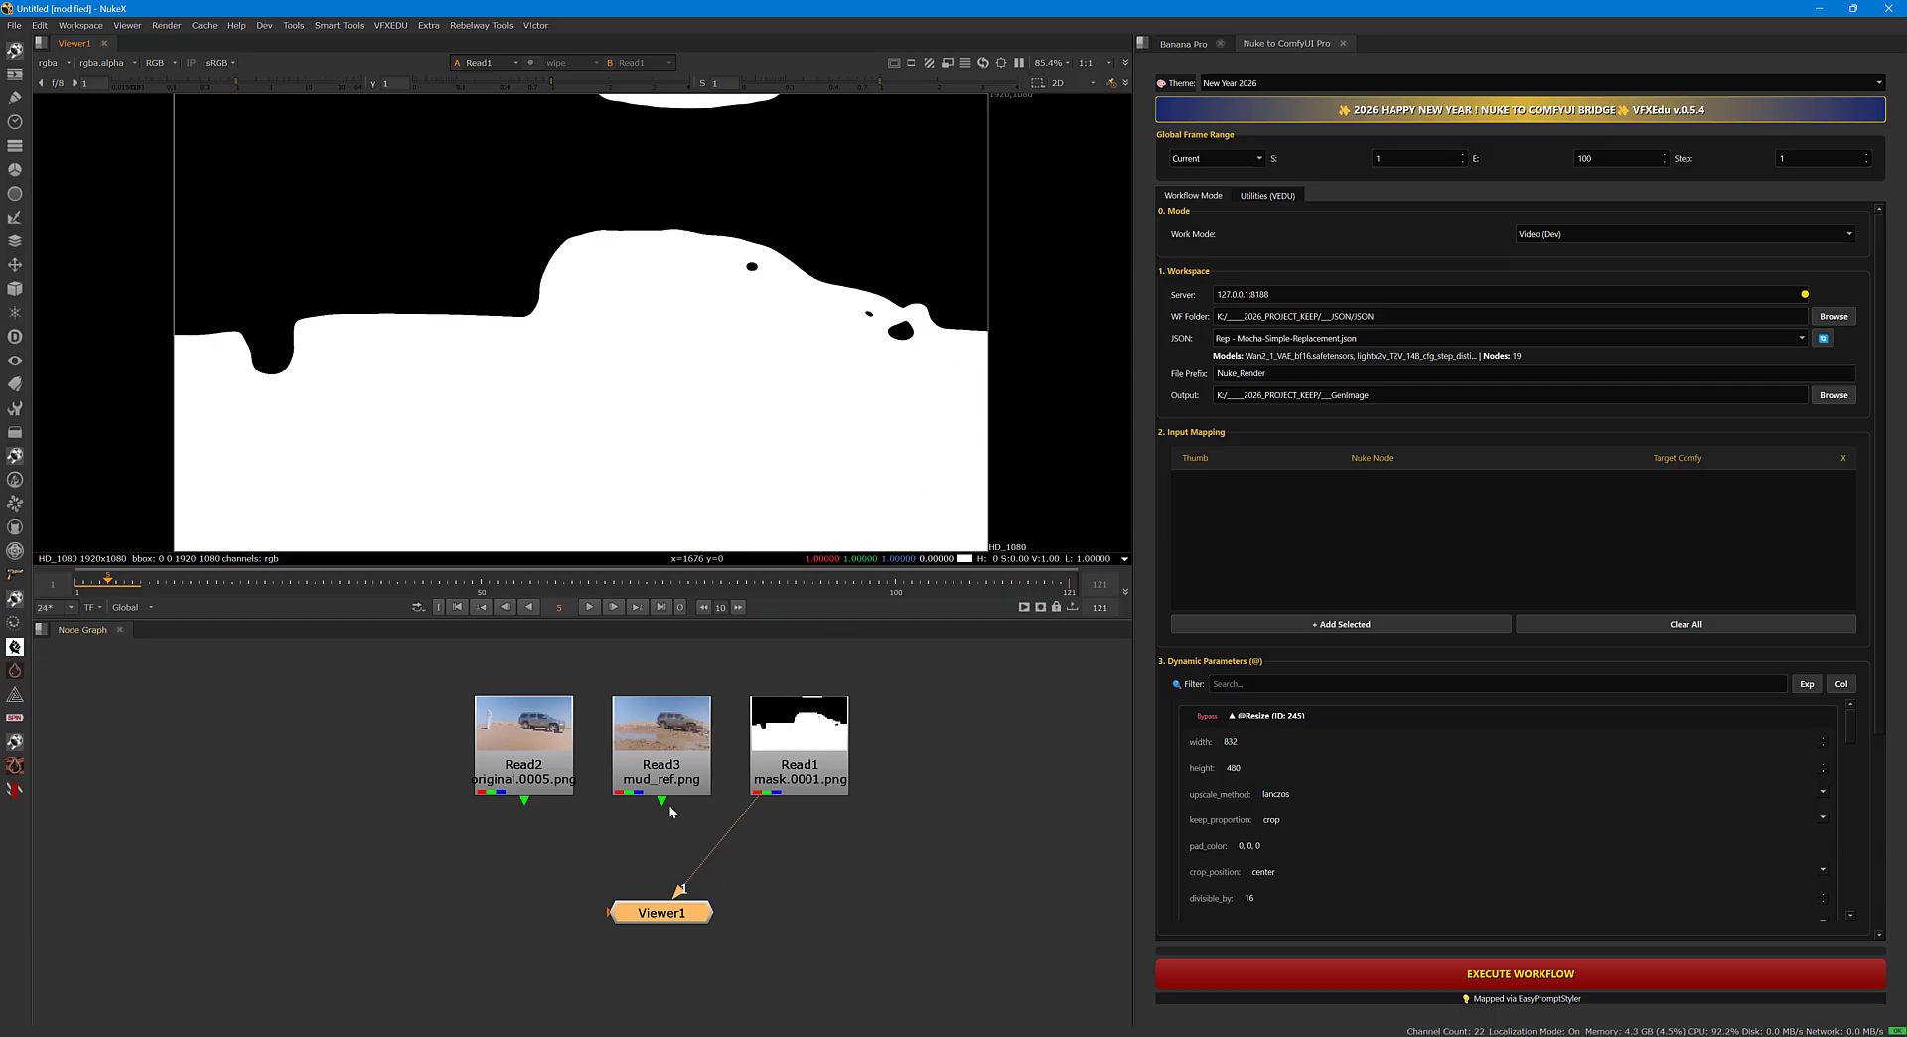
{"action": "left_click_drag", "start_coordinate": [85, 584], "coordinate": [70, 584]}
Show the original footage from Read2 in the viewer and place Viewer1 beneath that node.
{"action": "left_click", "coordinate": [537, 767]}
{"action": "key", "text": "1"}
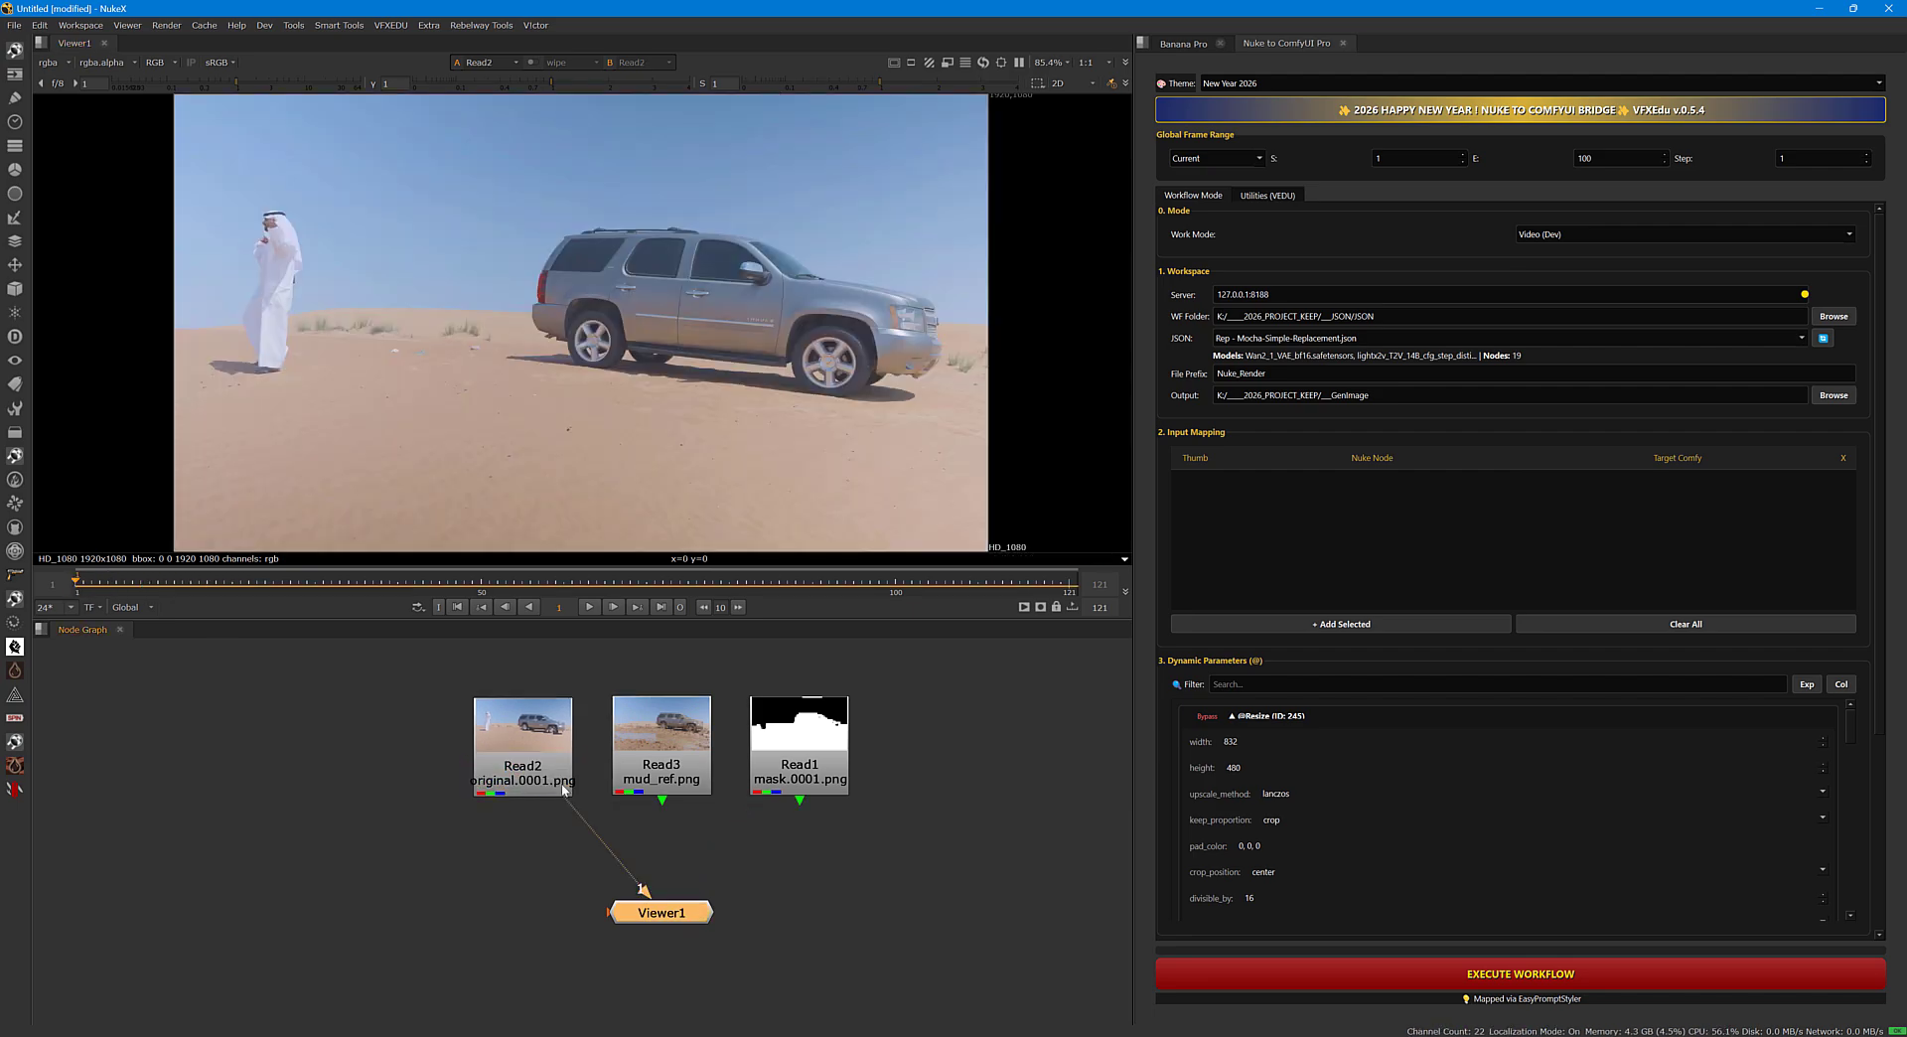
{"action": "left_click_drag", "start_coordinate": [656, 912], "coordinate": [564, 919]}
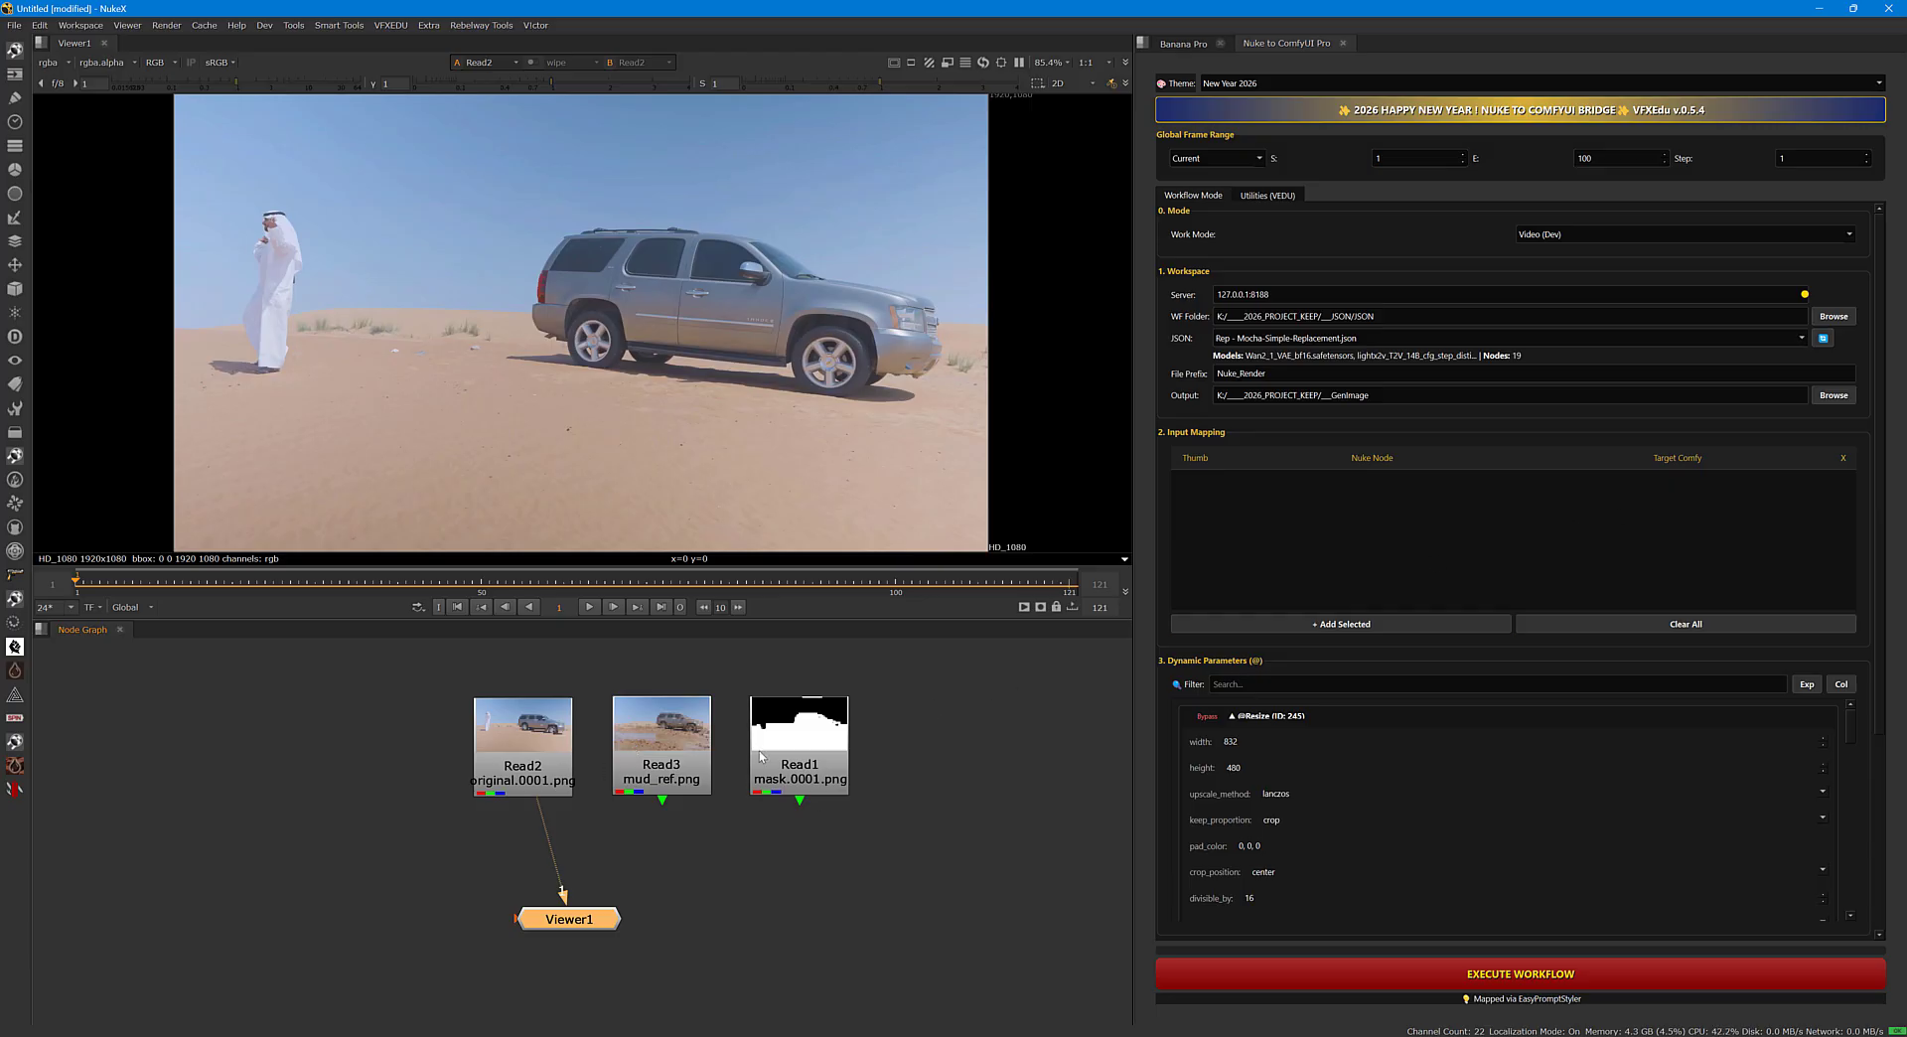
Add Read2 to the input mapping and target it to 367 (Load Images (Path)).
{"action": "left_click_drag", "start_coordinate": [518, 759], "coordinate": [520, 761]}
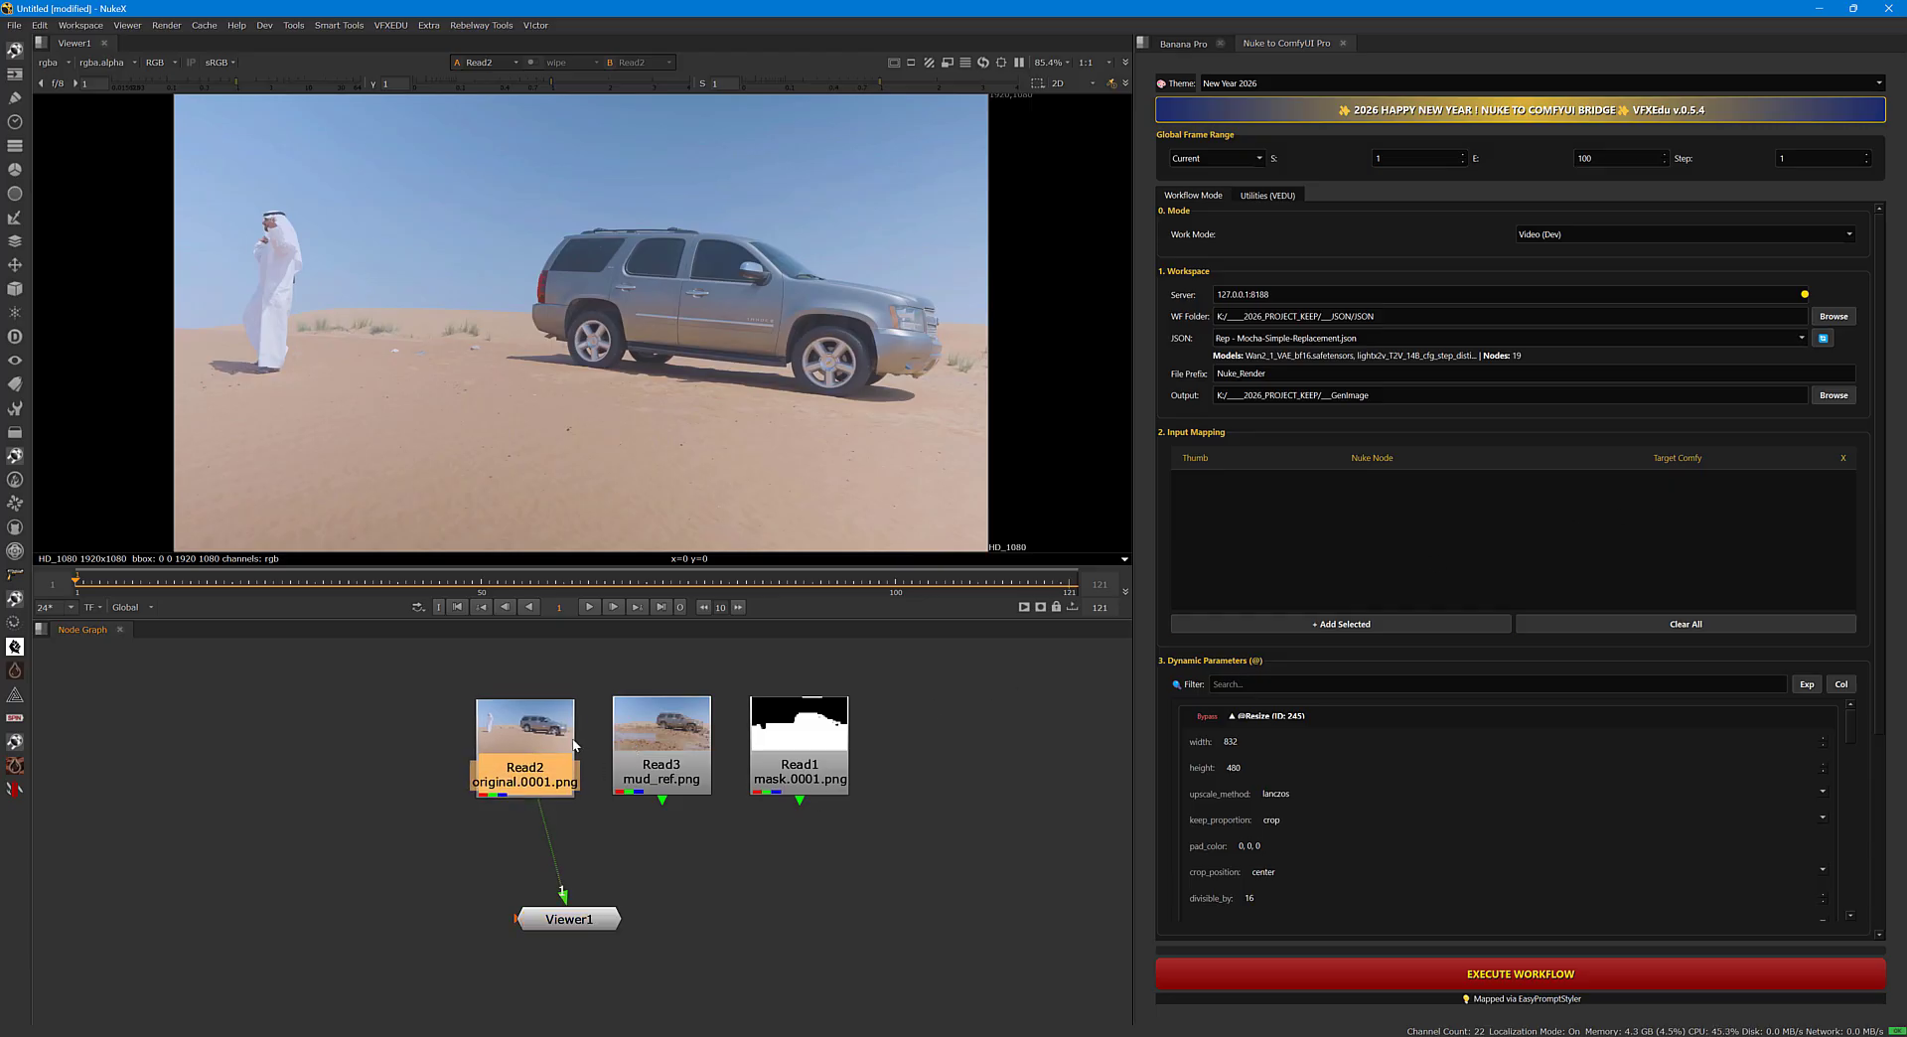
{"action": "left_click", "coordinate": [1322, 626]}
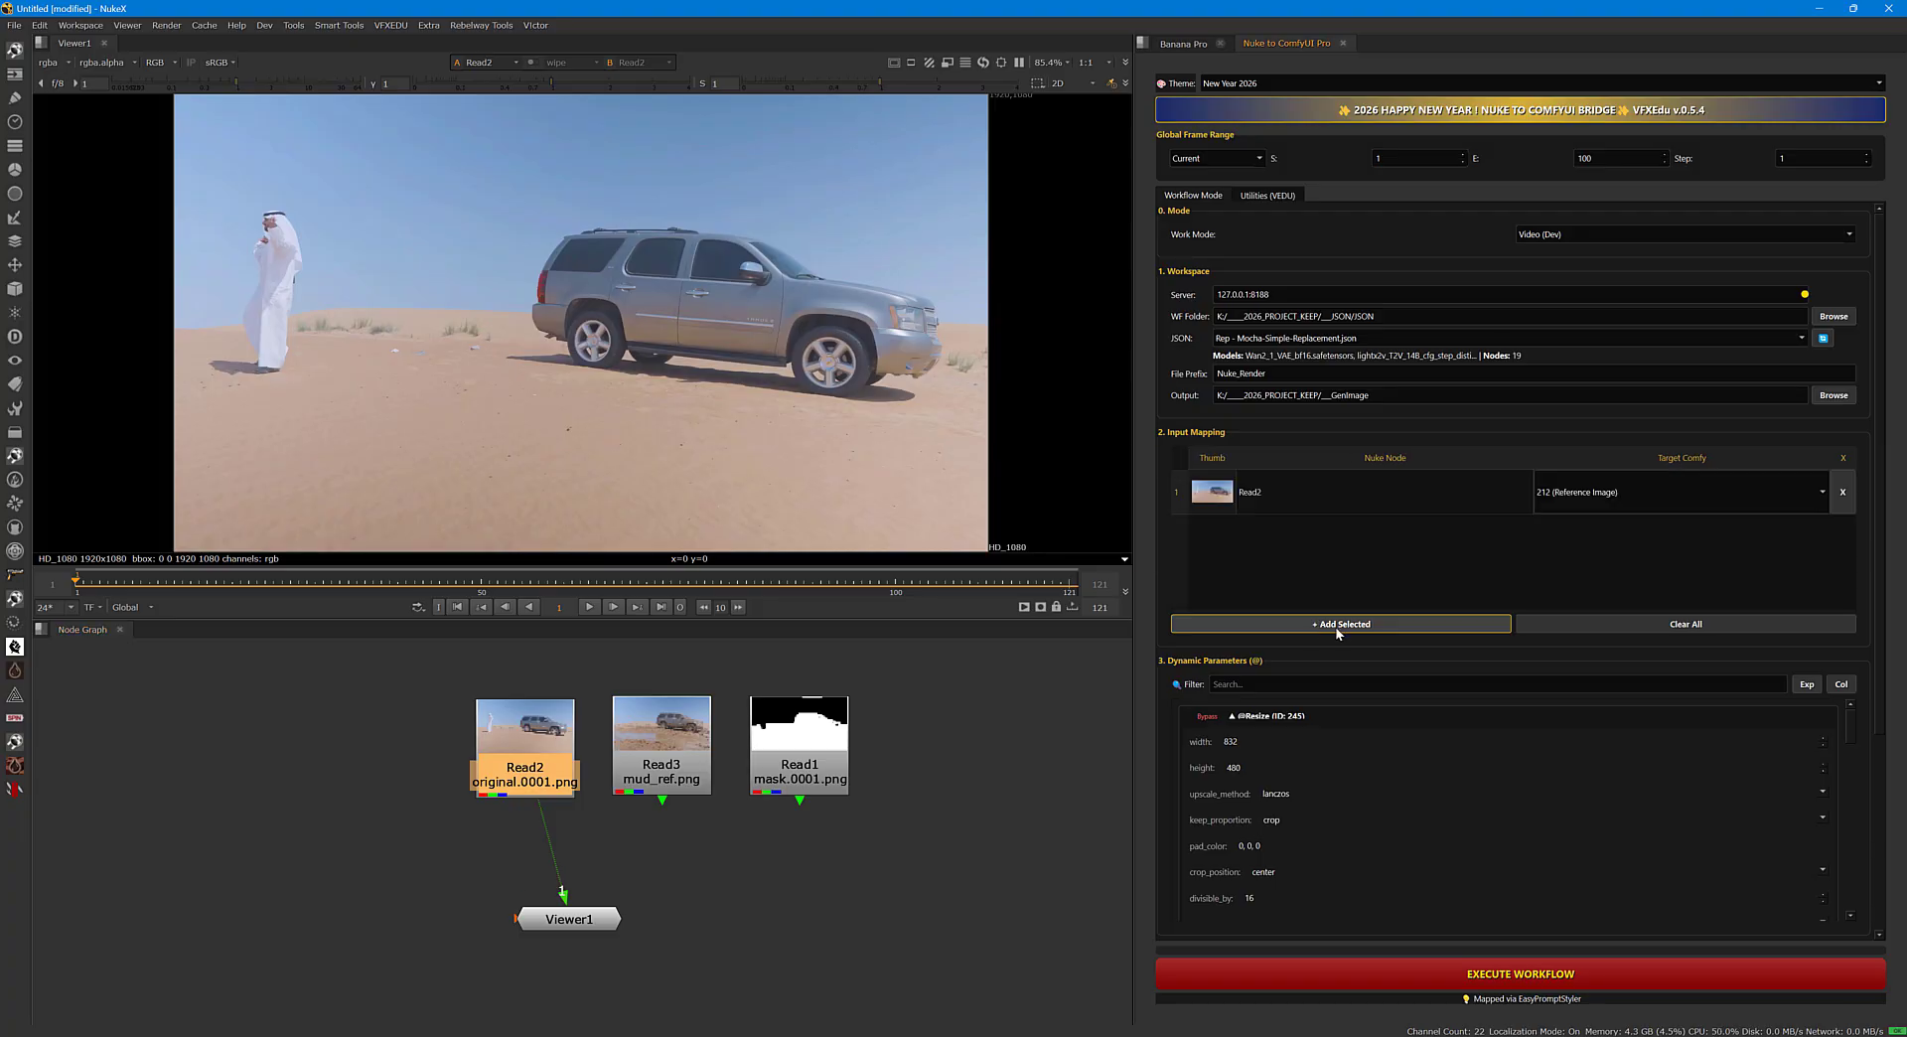
{"action": "left_click", "coordinate": [1597, 493]}
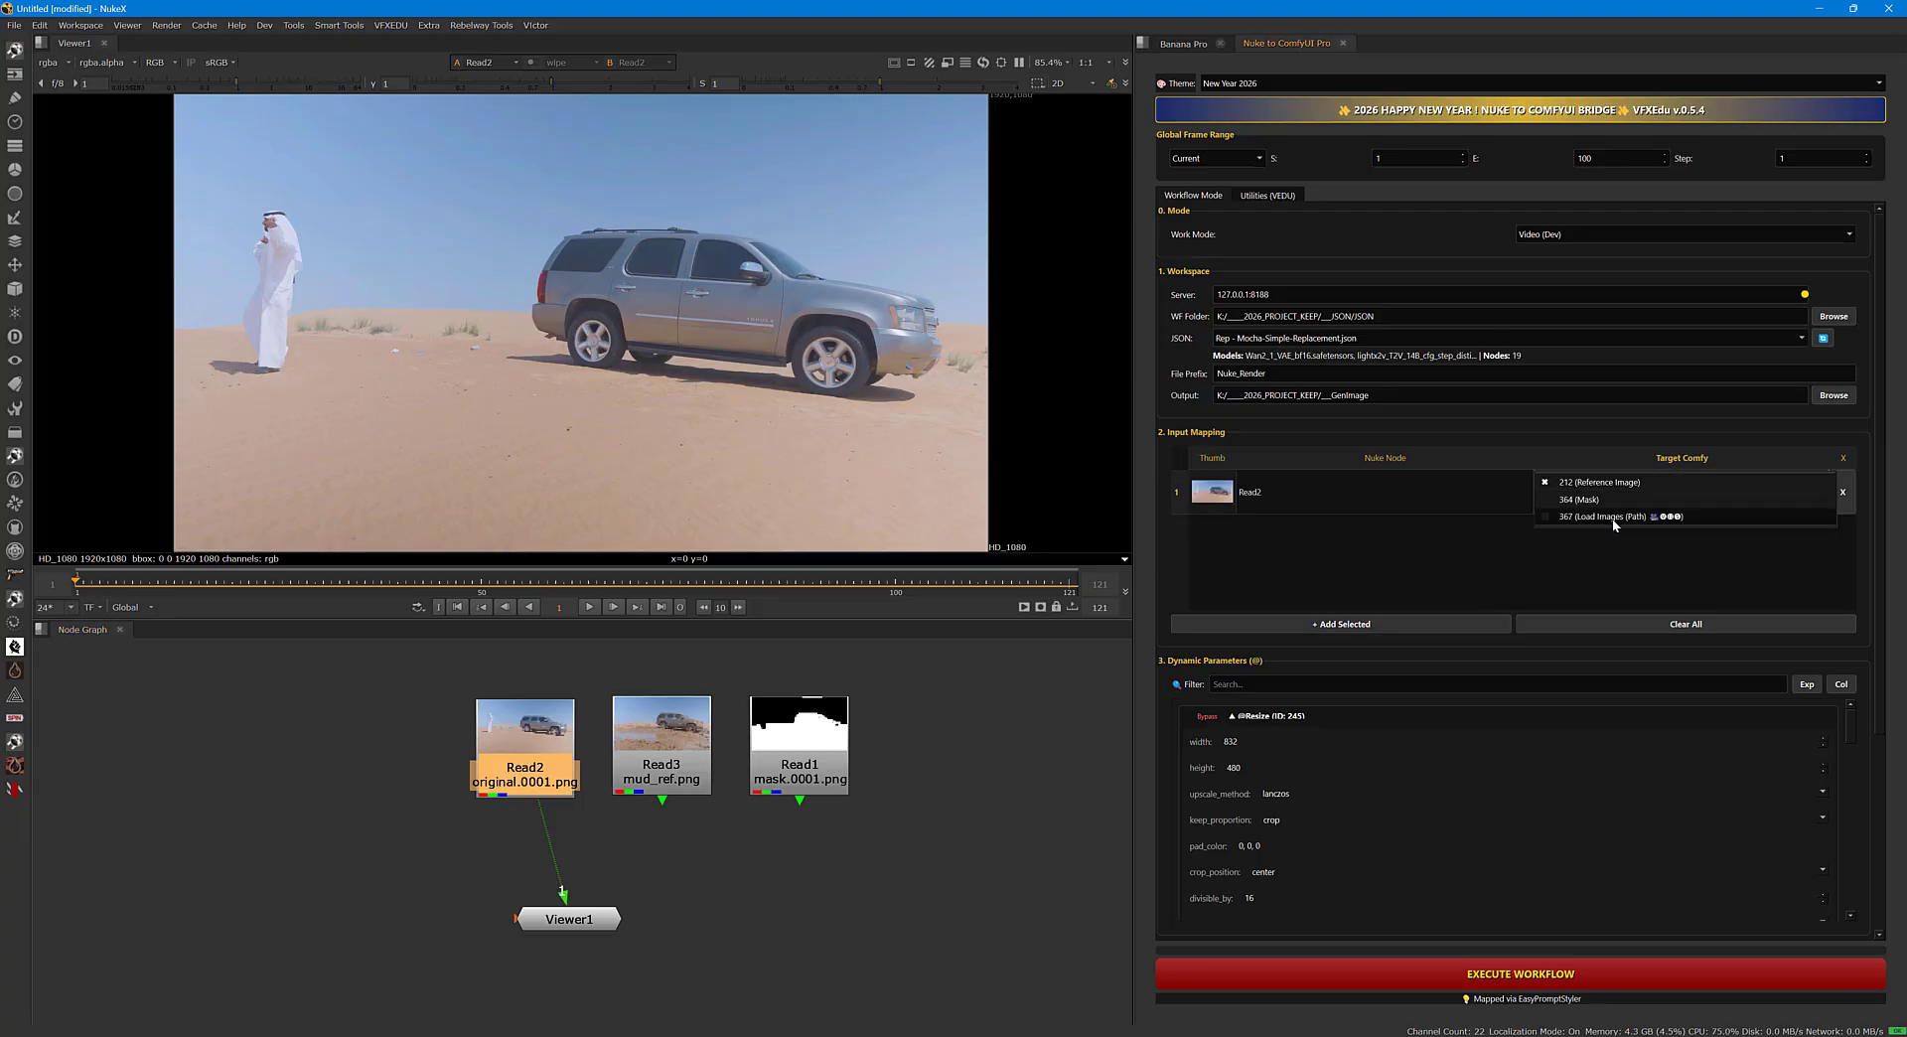
{"action": "left_click", "coordinate": [1617, 517]}
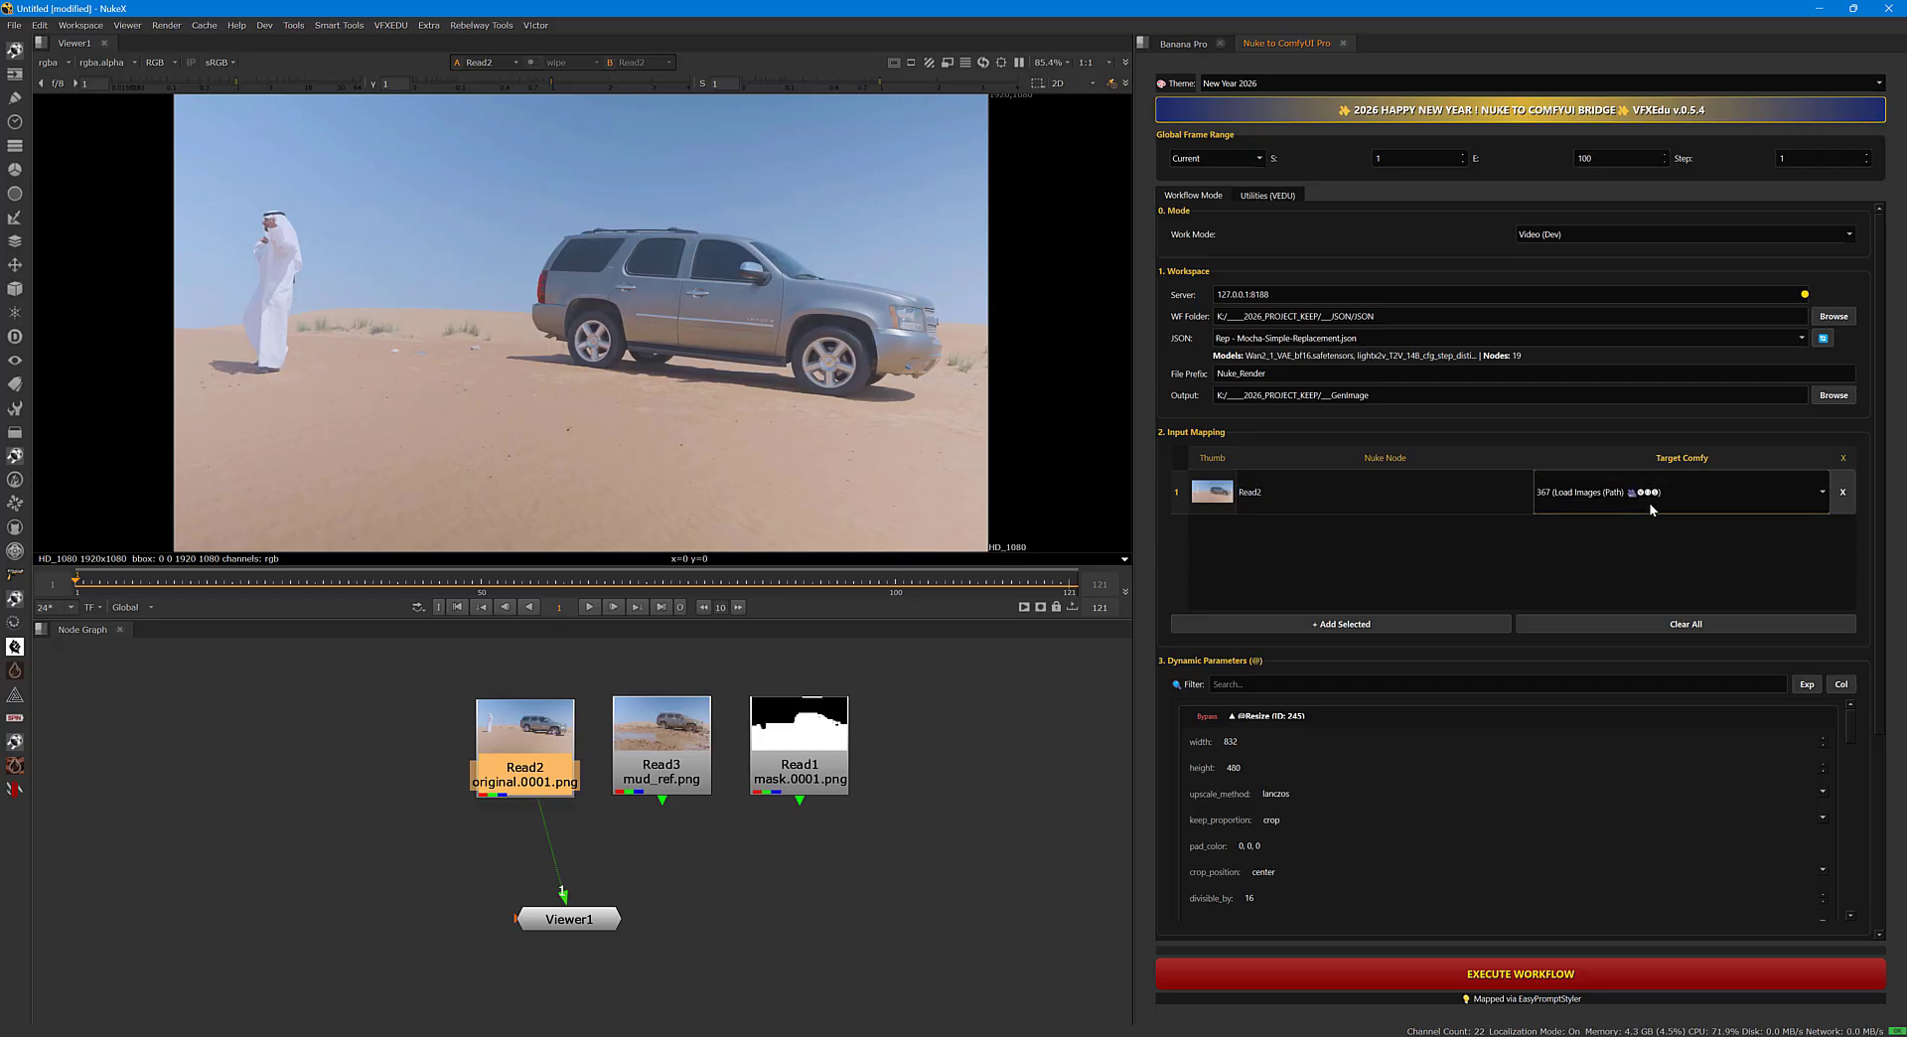
Add Read3 to the input mapping as 212 (Reference Image) and Read1 as 364 (Mask).
{"action": "left_click", "coordinate": [685, 788]}
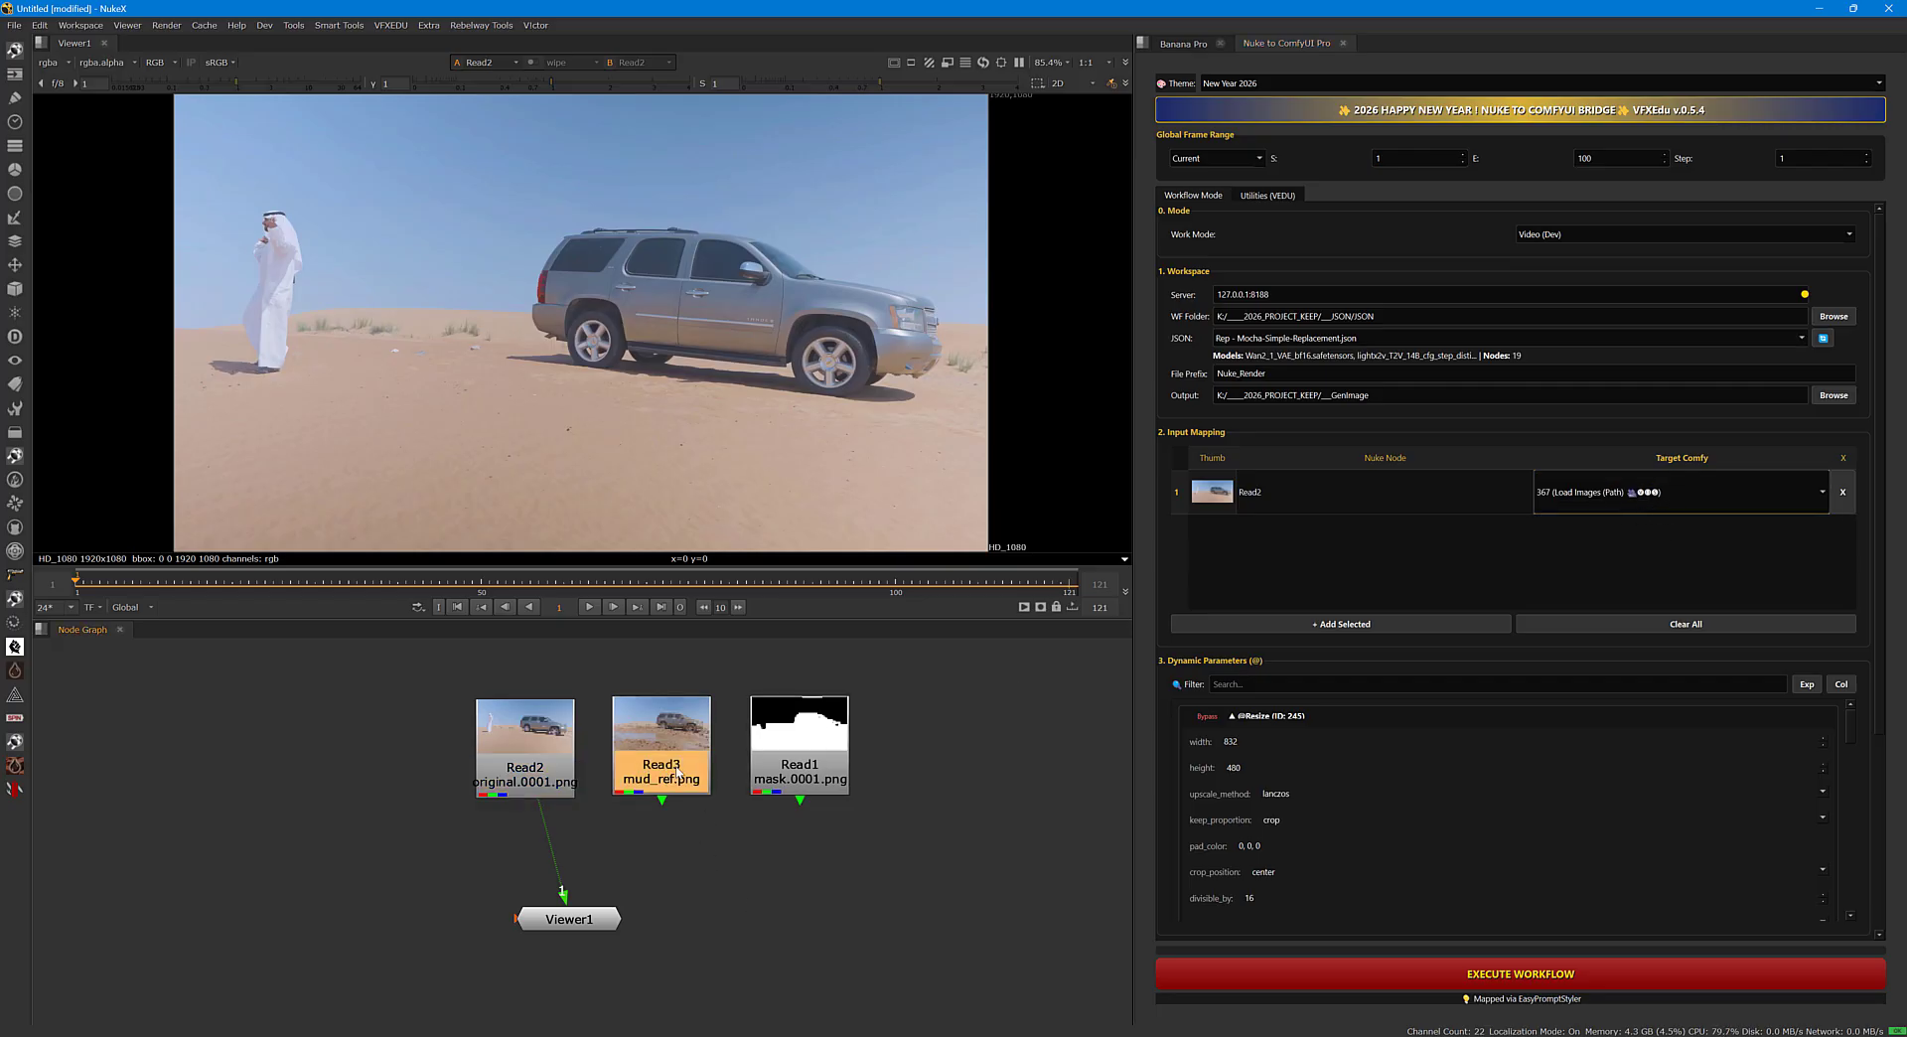
{"action": "left_click", "coordinate": [1301, 623]}
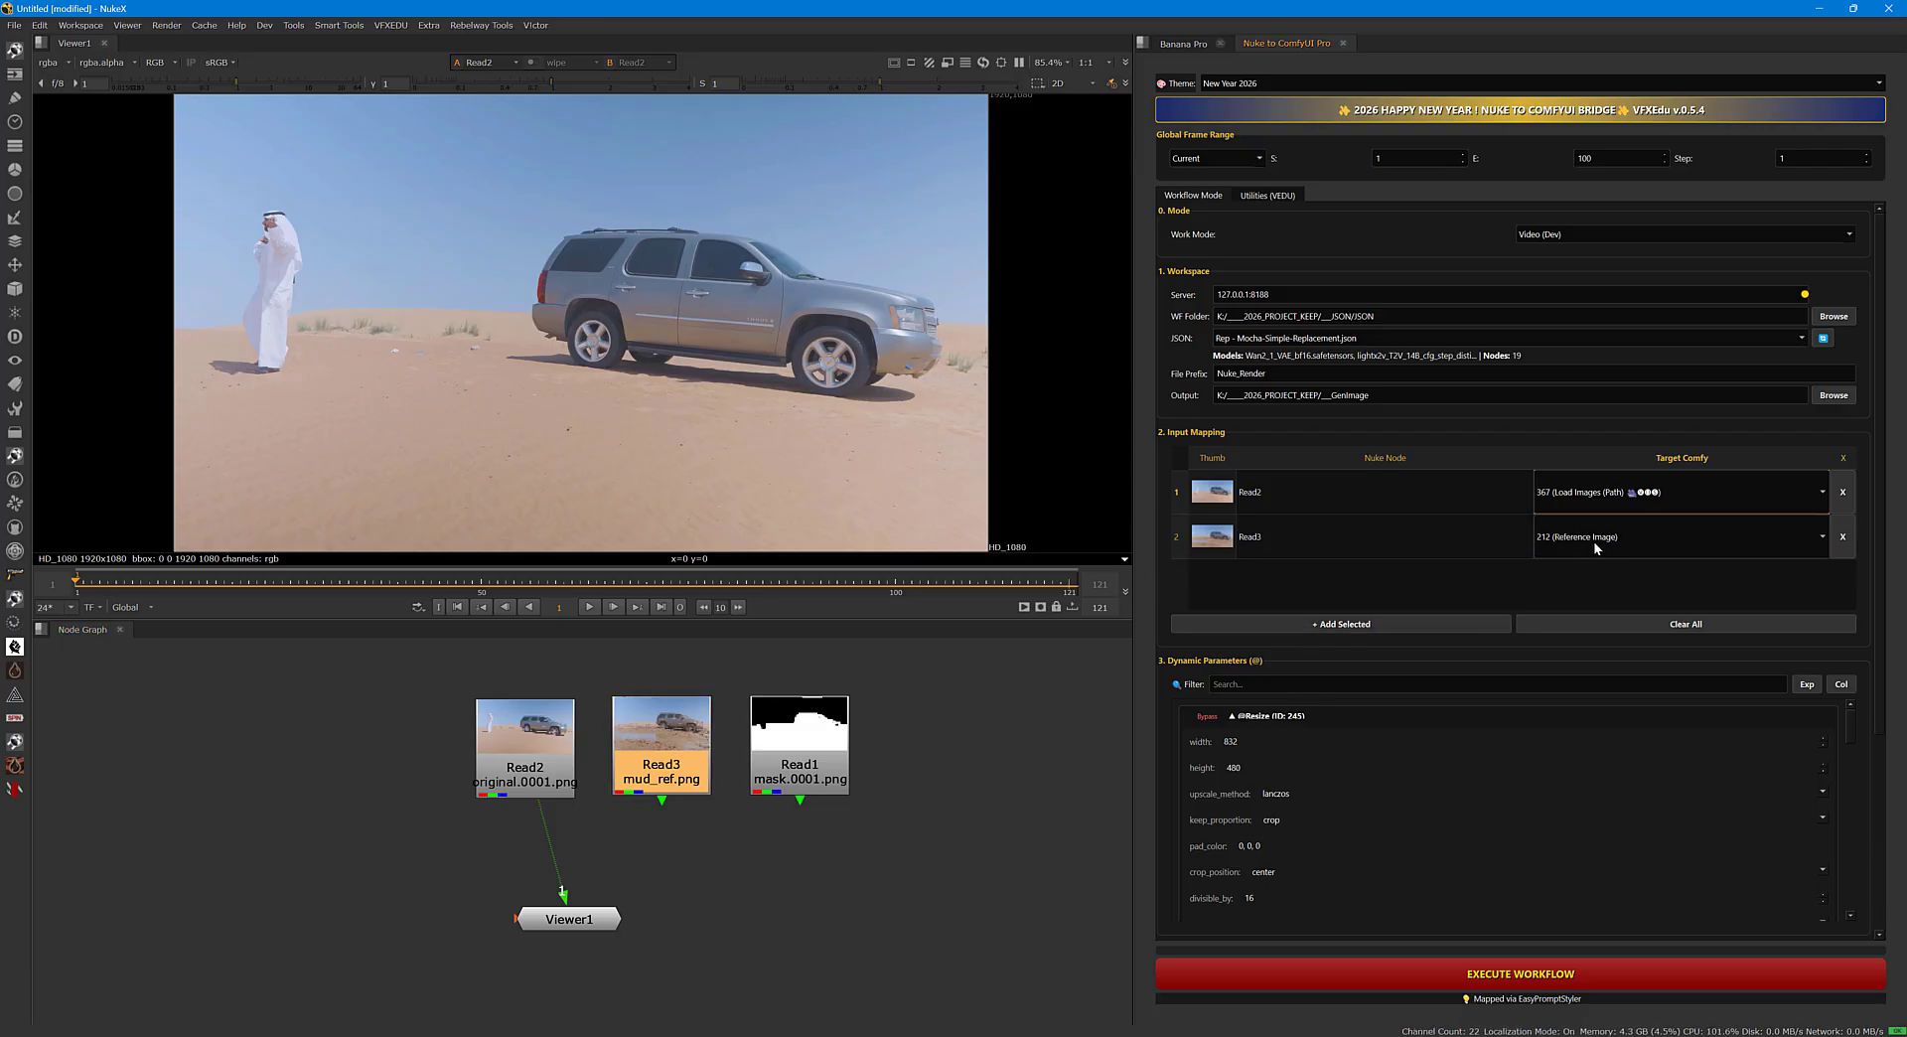
{"action": "left_click", "coordinate": [834, 783]}
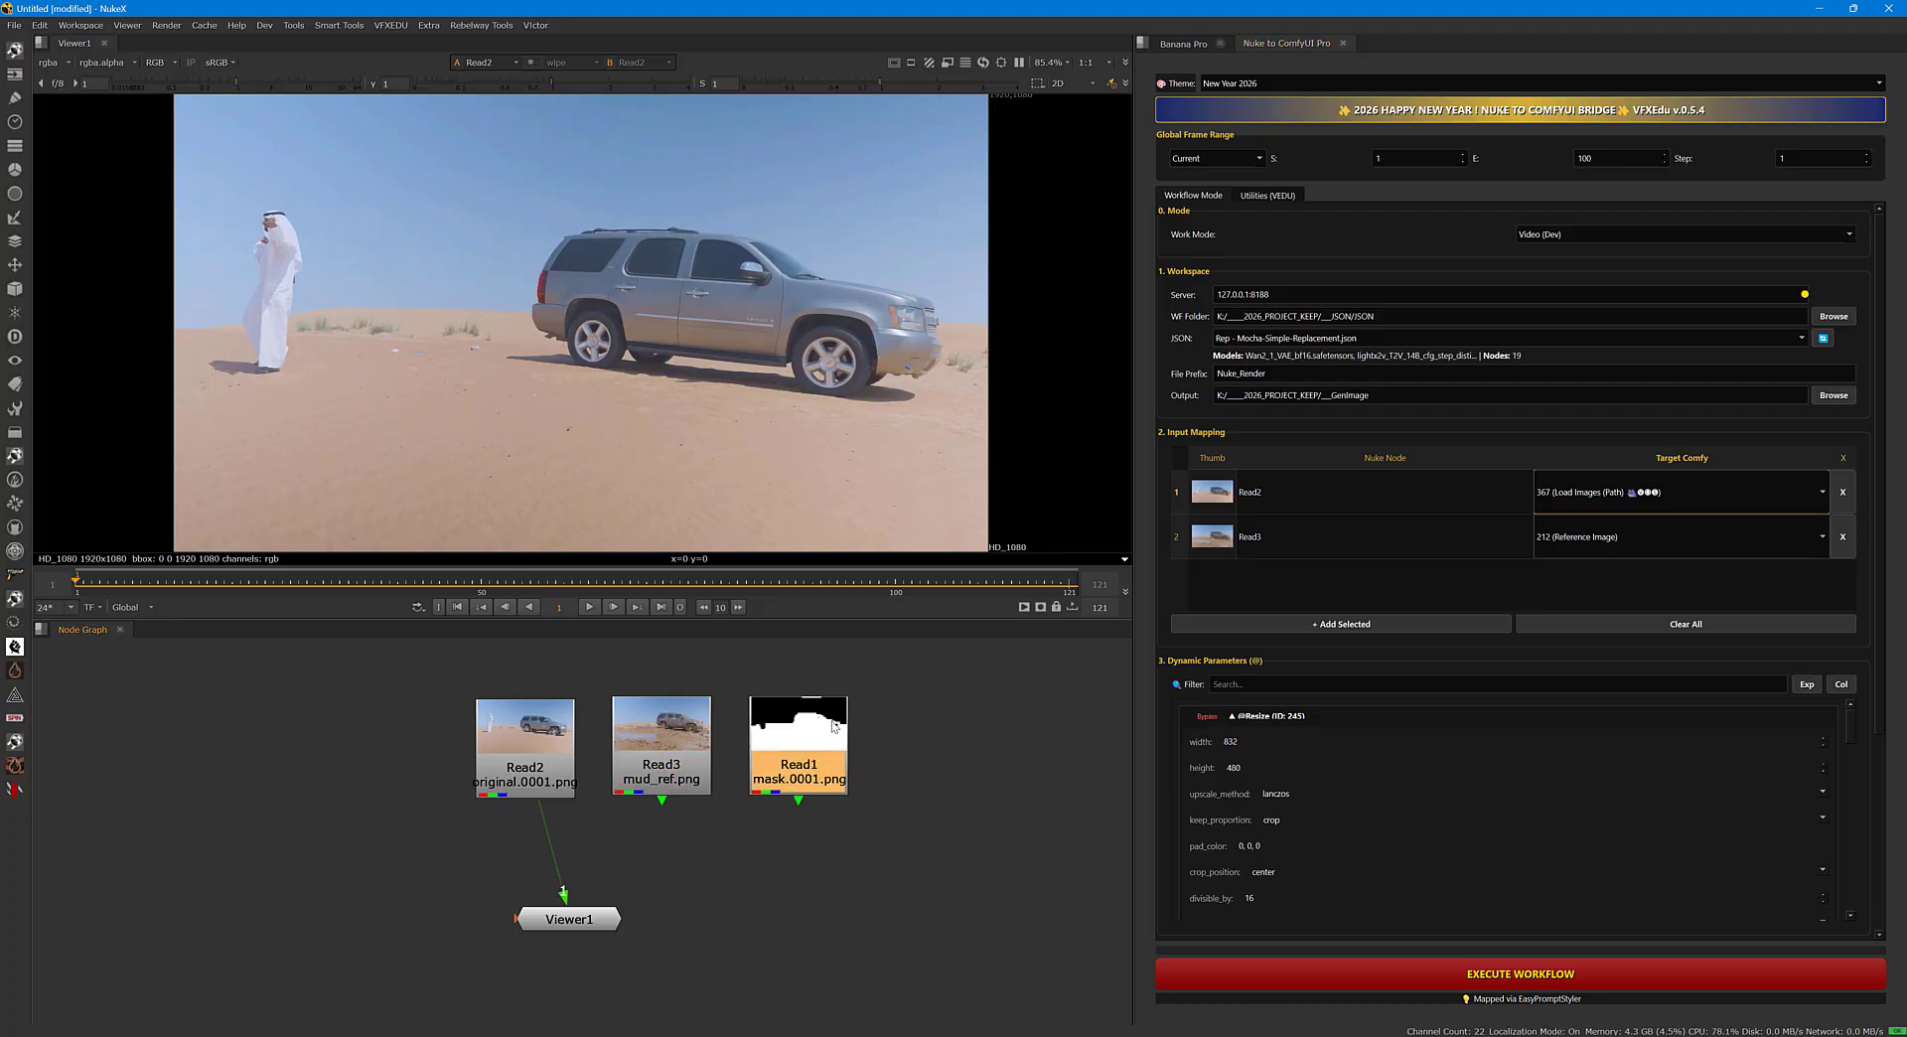
{"action": "left_click", "coordinate": [1301, 624]}
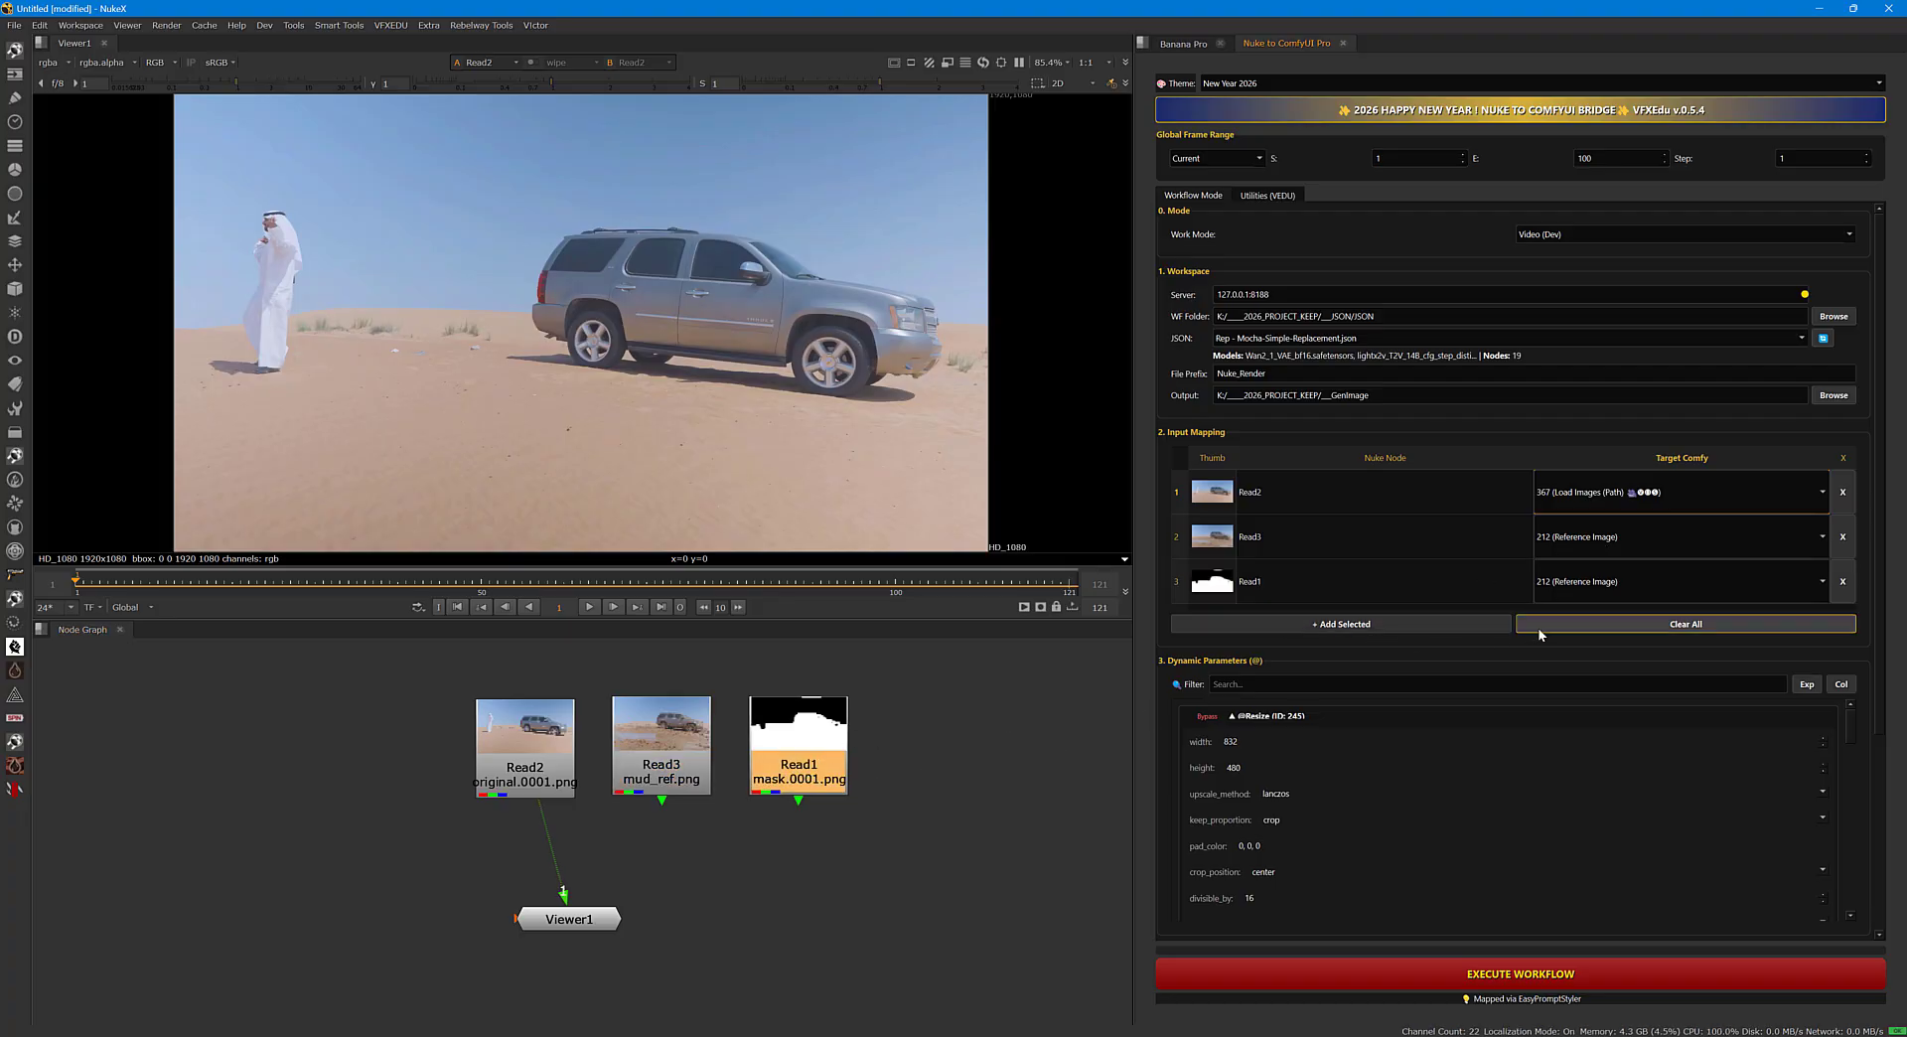
{"action": "left_click", "coordinate": [1581, 584]}
{"action": "left_click", "coordinate": [1573, 590]}
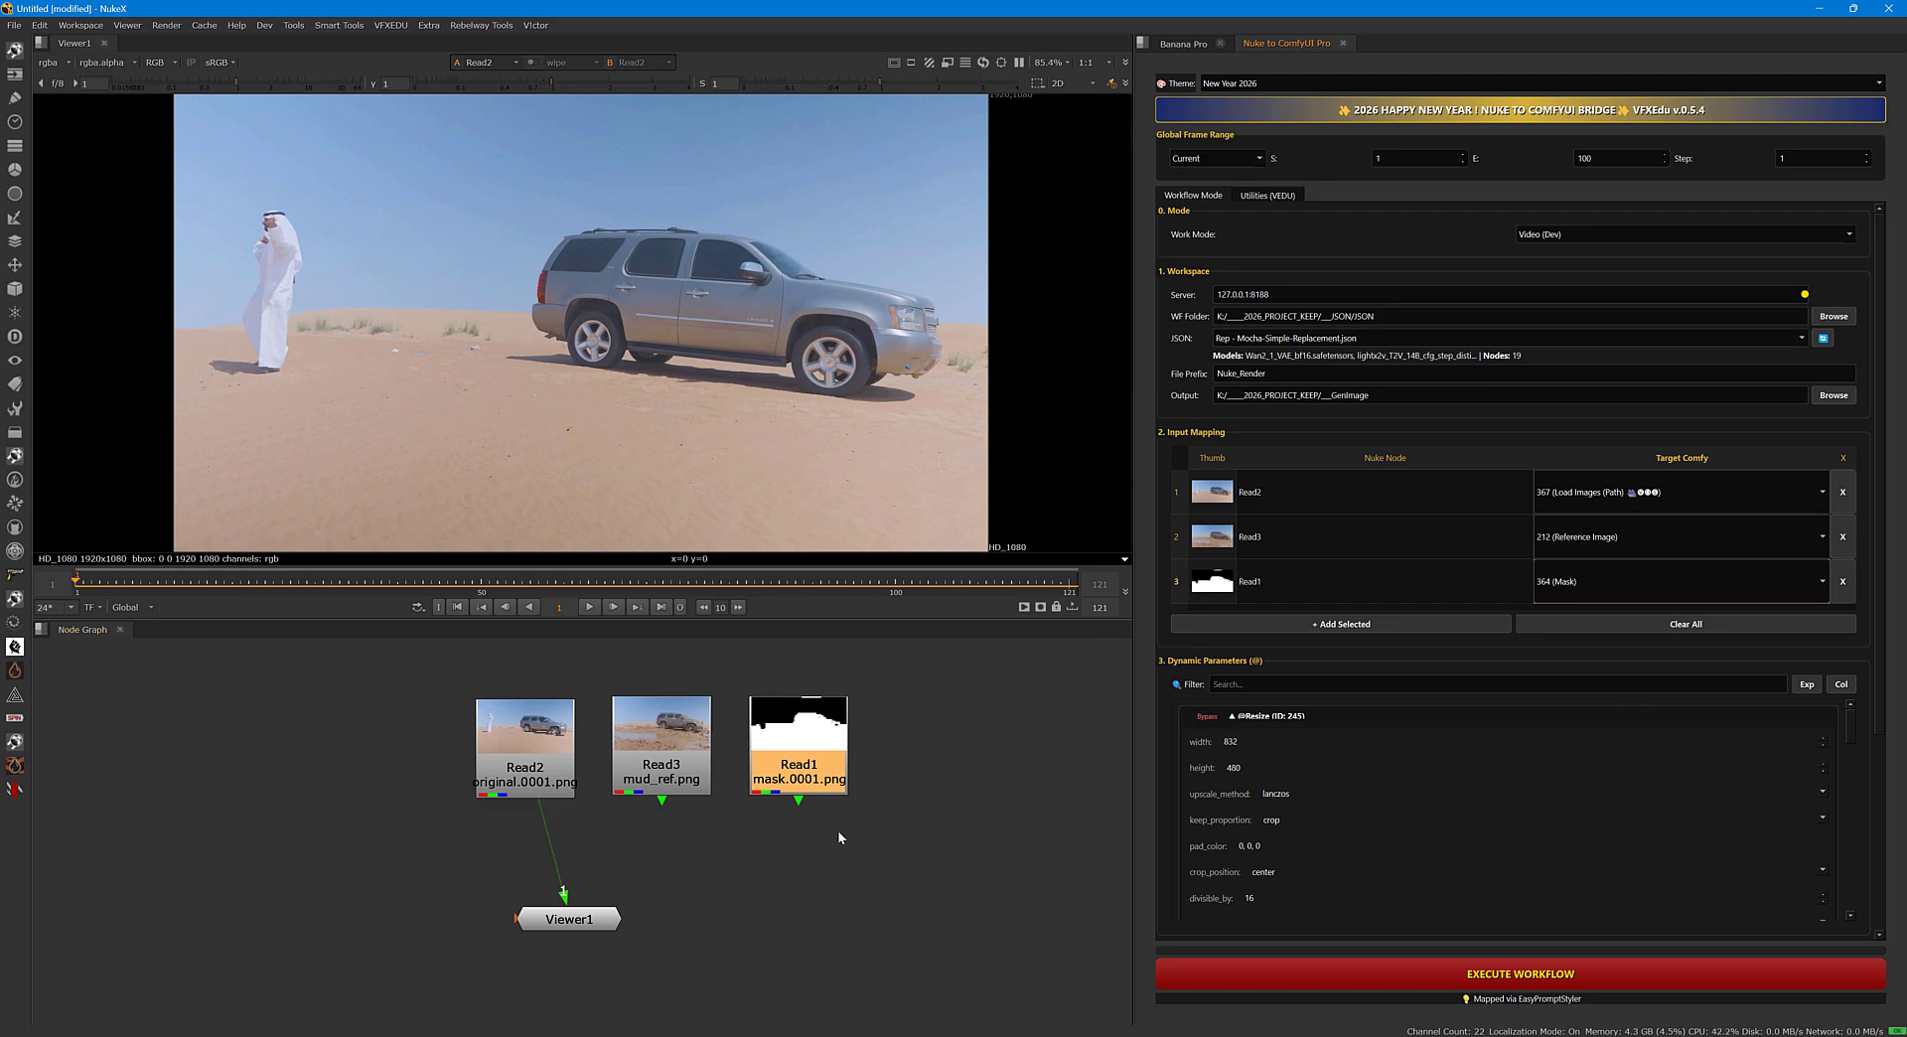
Move Viewer1 closer under Read2, then review the Resize width and height, the LoRA parameters and the positive prompt.
{"action": "left_click_drag", "start_coordinate": [614, 922], "coordinate": [580, 919]}
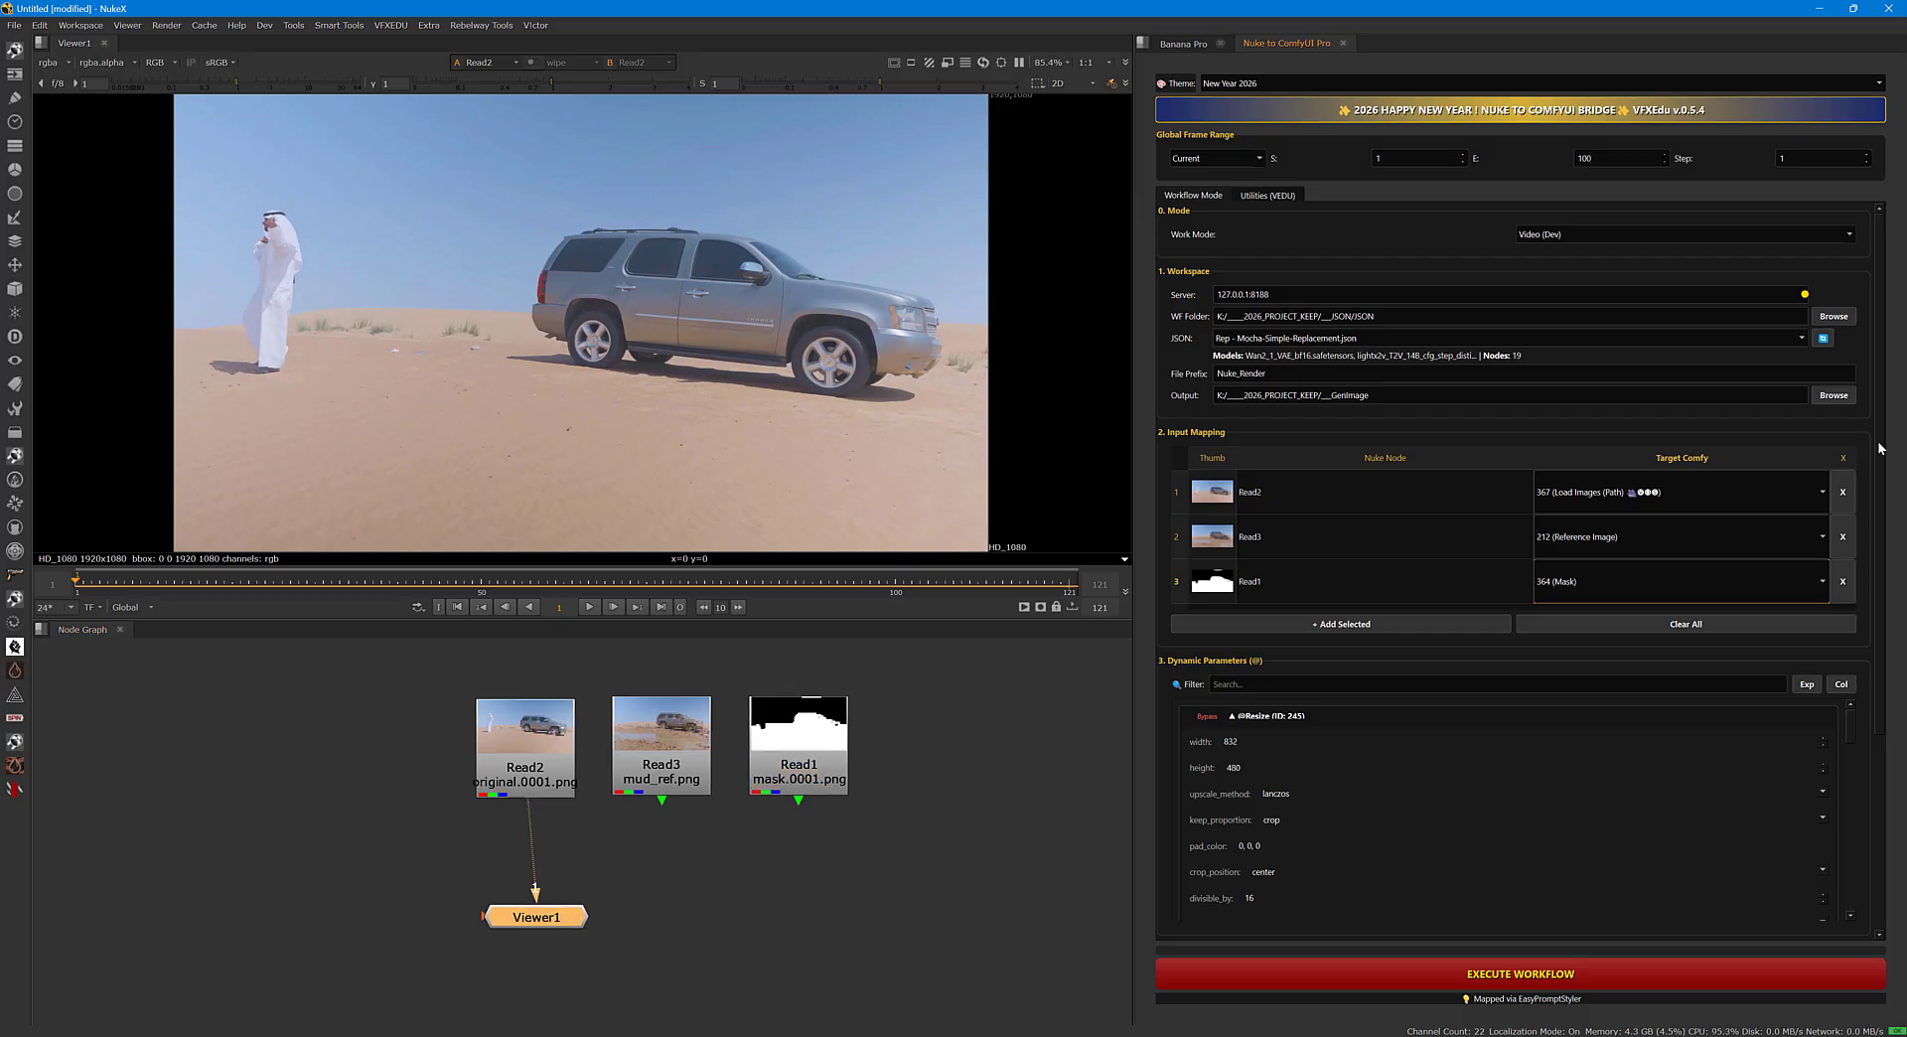
{"action": "left_click_drag", "start_coordinate": [1881, 447], "coordinate": [1878, 552]}
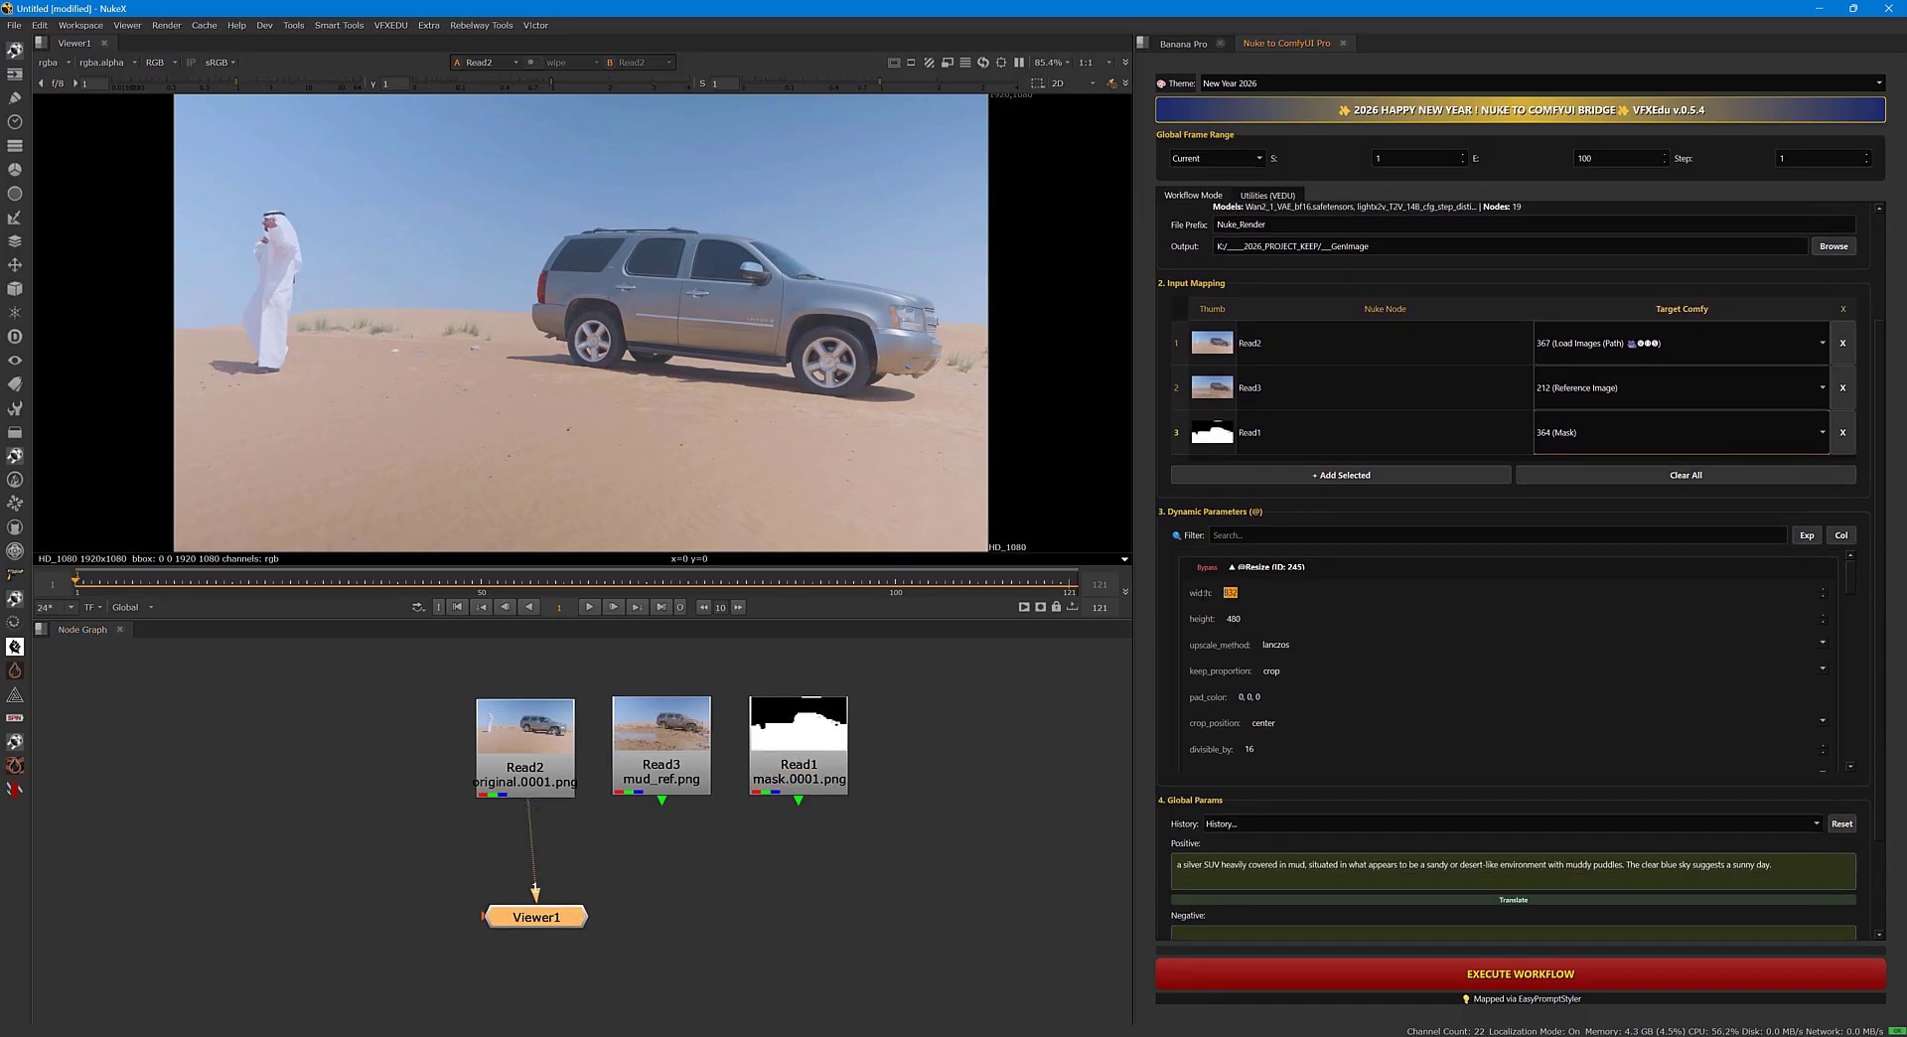
{"action": "double_click", "coordinate": [1236, 619]}
{"action": "left_click_drag", "start_coordinate": [1851, 584], "coordinate": [1832, 747]}
{"action": "scroll", "coordinate": [1880, 685], "scroll_direction": "down", "scroll_amount": 3}
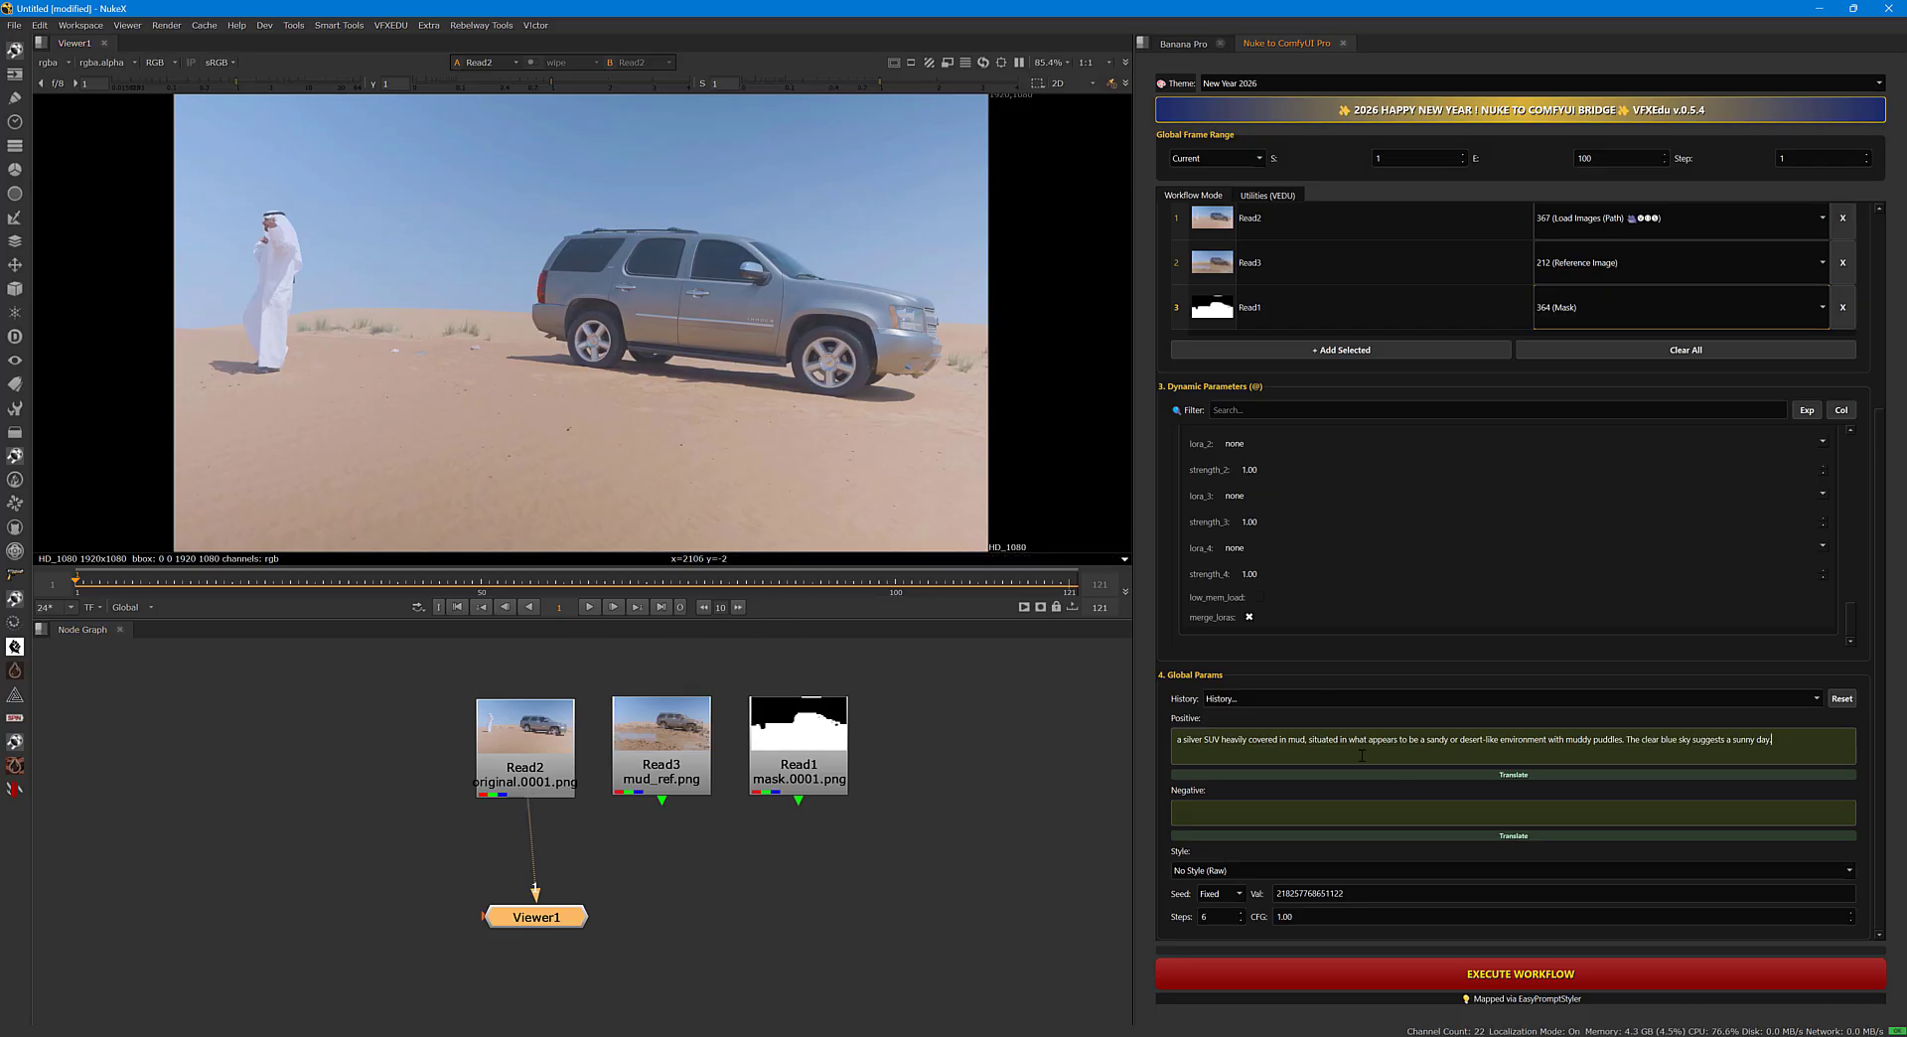
{"action": "left_click_drag", "start_coordinate": [1783, 741], "coordinate": [1174, 743]}
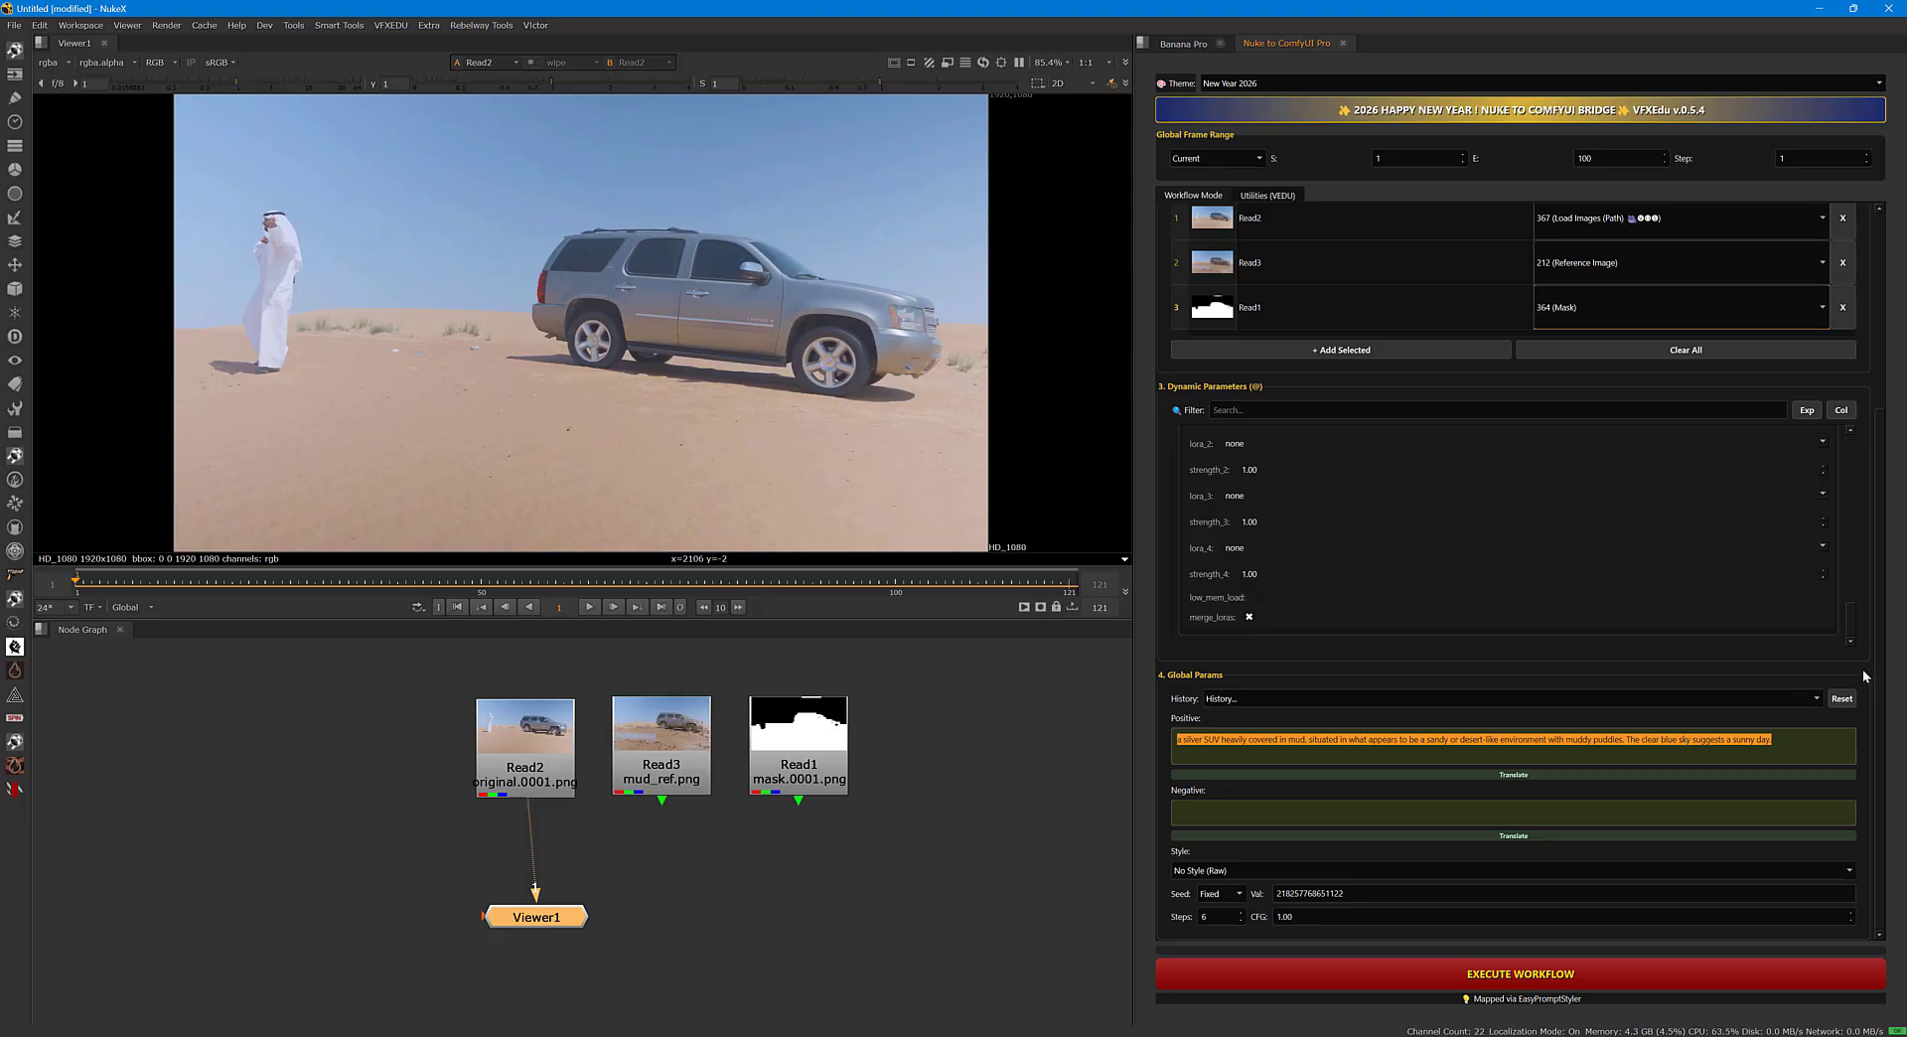
{"action": "scroll", "coordinate": [1880, 678], "scroll_direction": "up", "scroll_amount": 3}
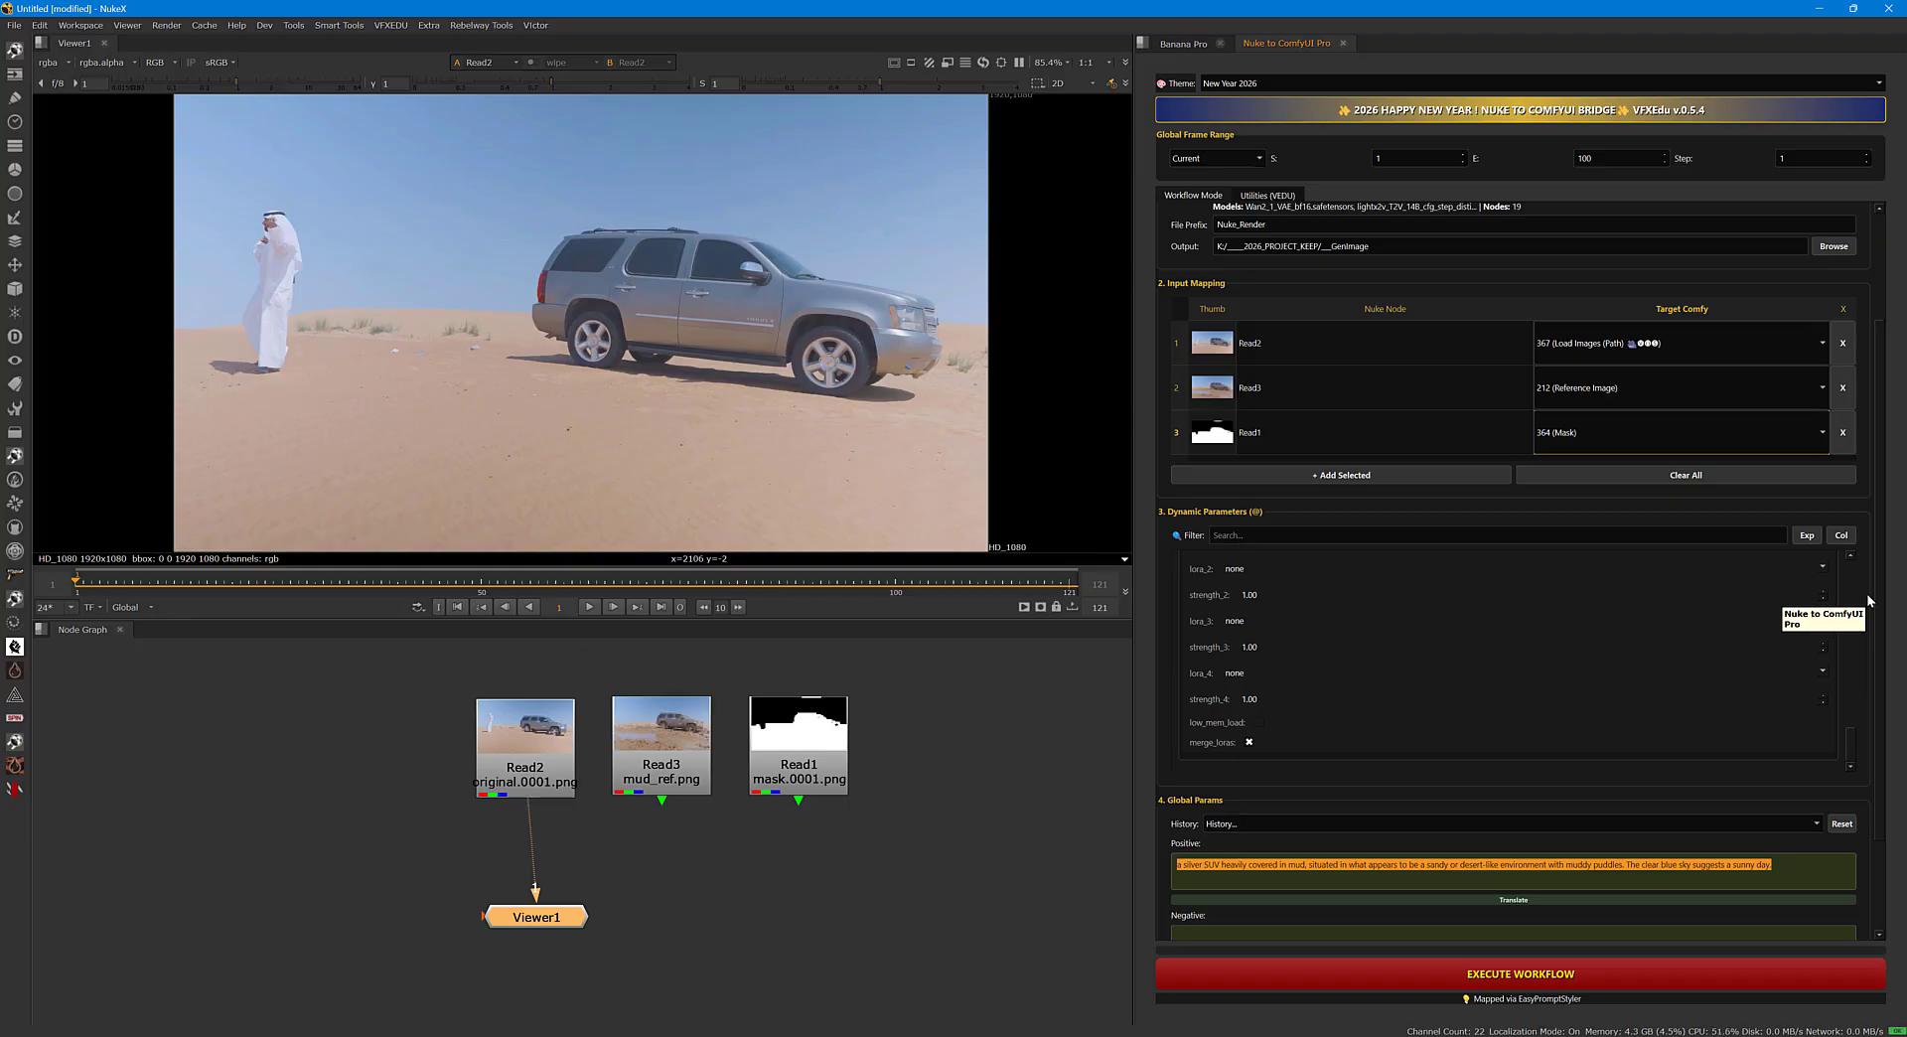
Align Viewer1 under Read2 and view the mud reference, the mask and the original footage in turn.
{"action": "left_click_drag", "start_coordinate": [554, 932], "coordinate": [543, 932]}
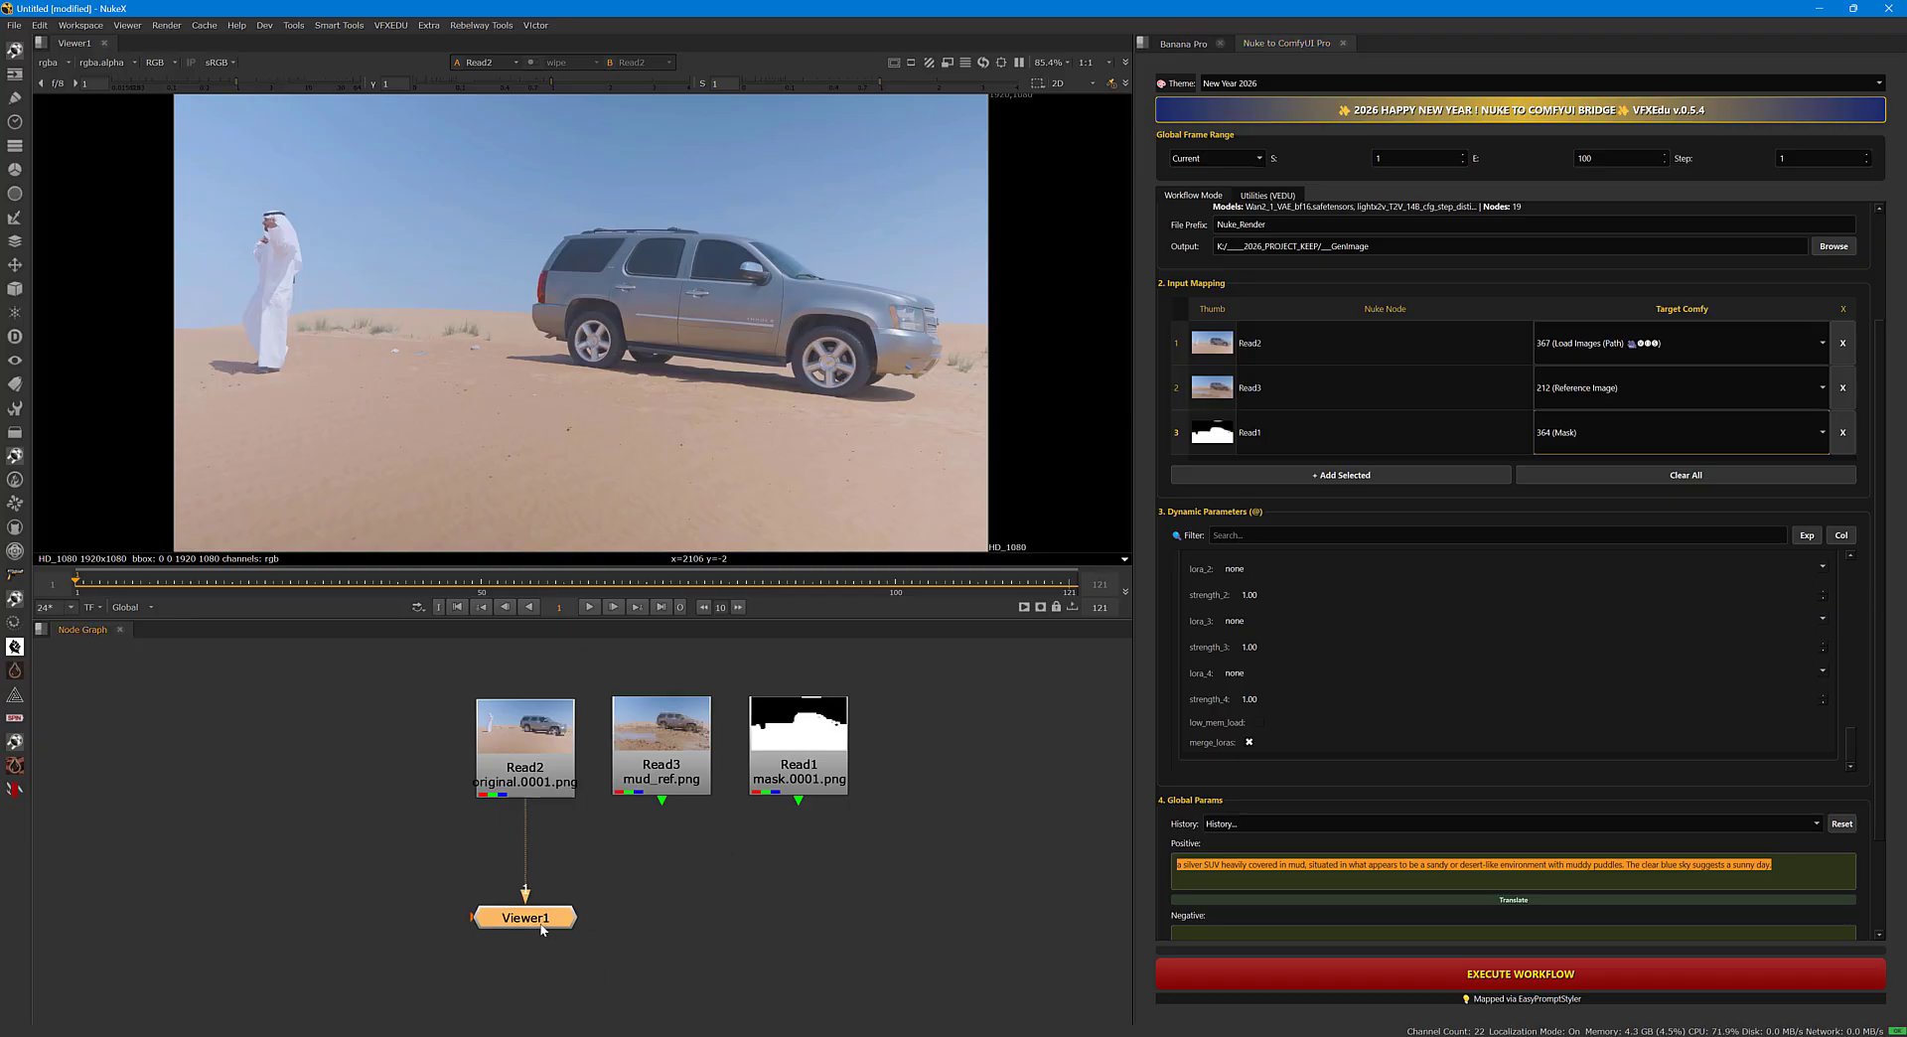
{"action": "left_click", "coordinate": [526, 770]}
{"action": "left_click", "coordinate": [663, 773]}
{"action": "key", "text": "1"}
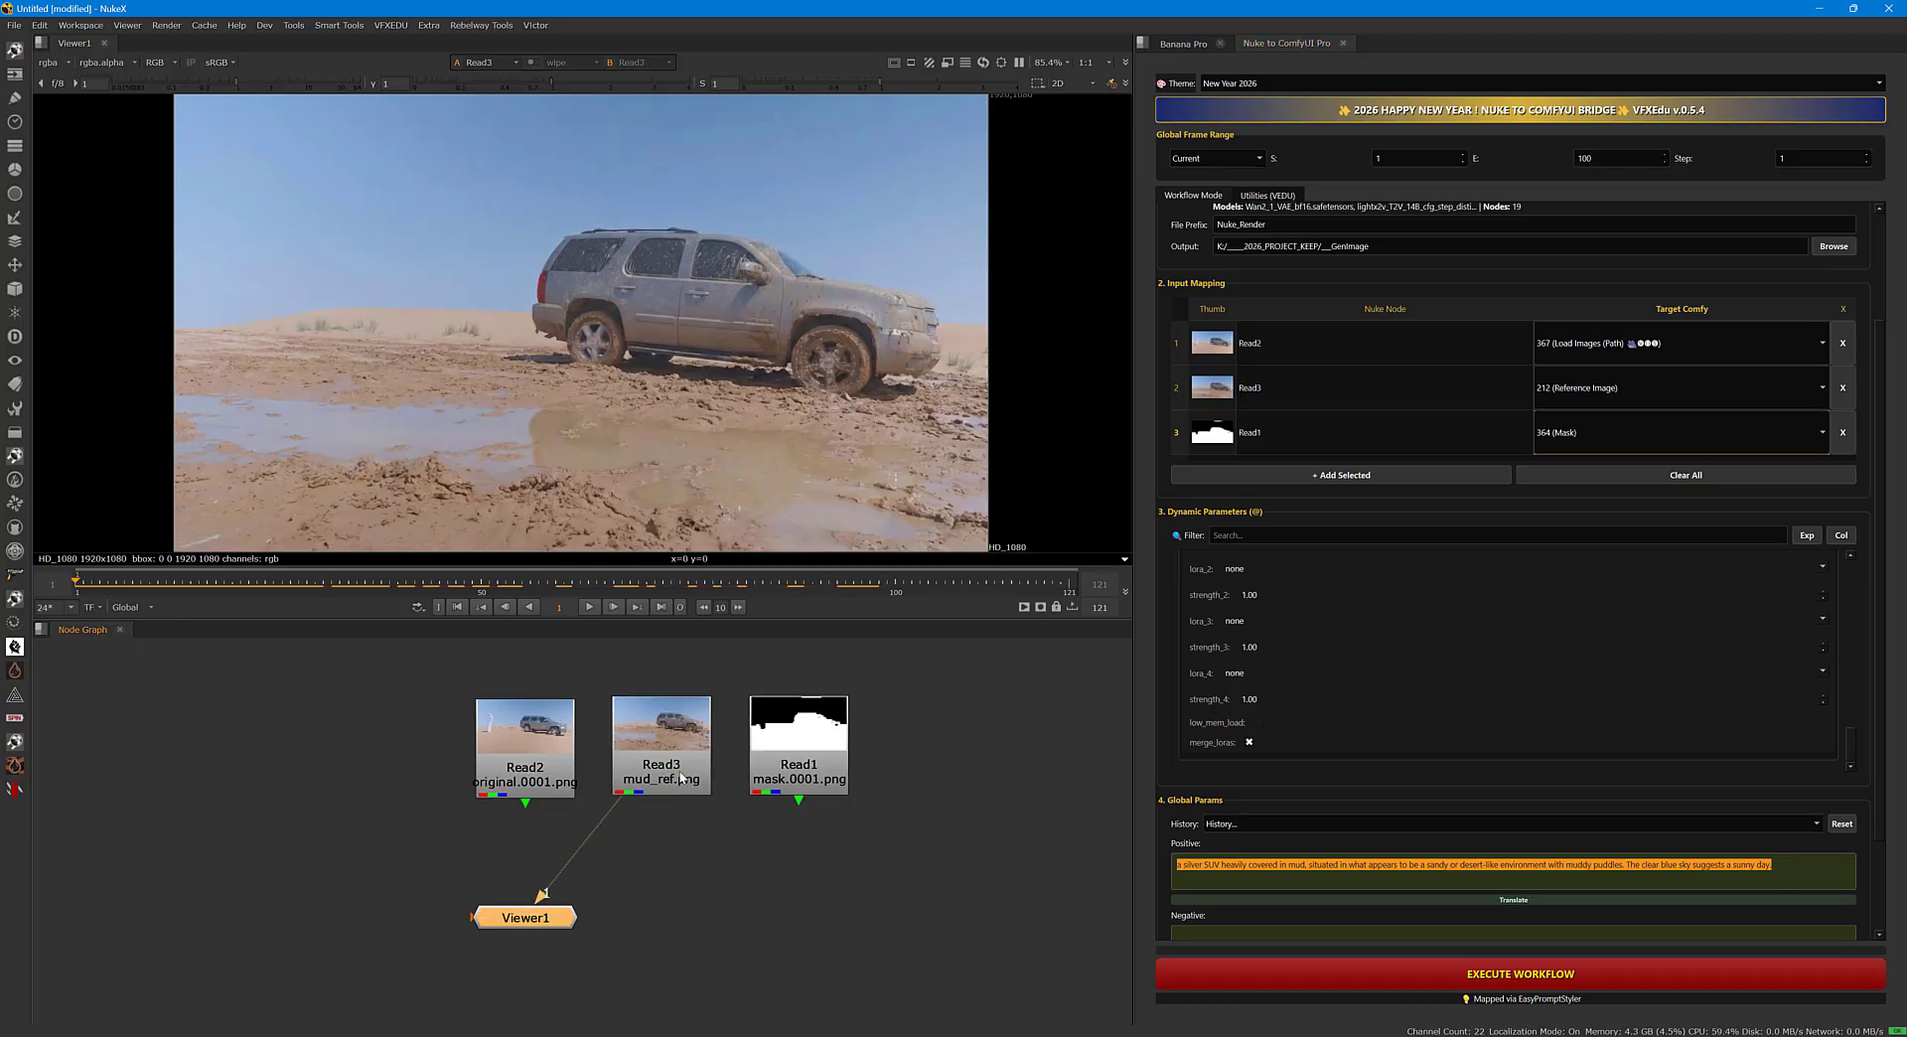
{"action": "left_click", "coordinate": [787, 777]}
{"action": "left_click", "coordinate": [662, 775]}
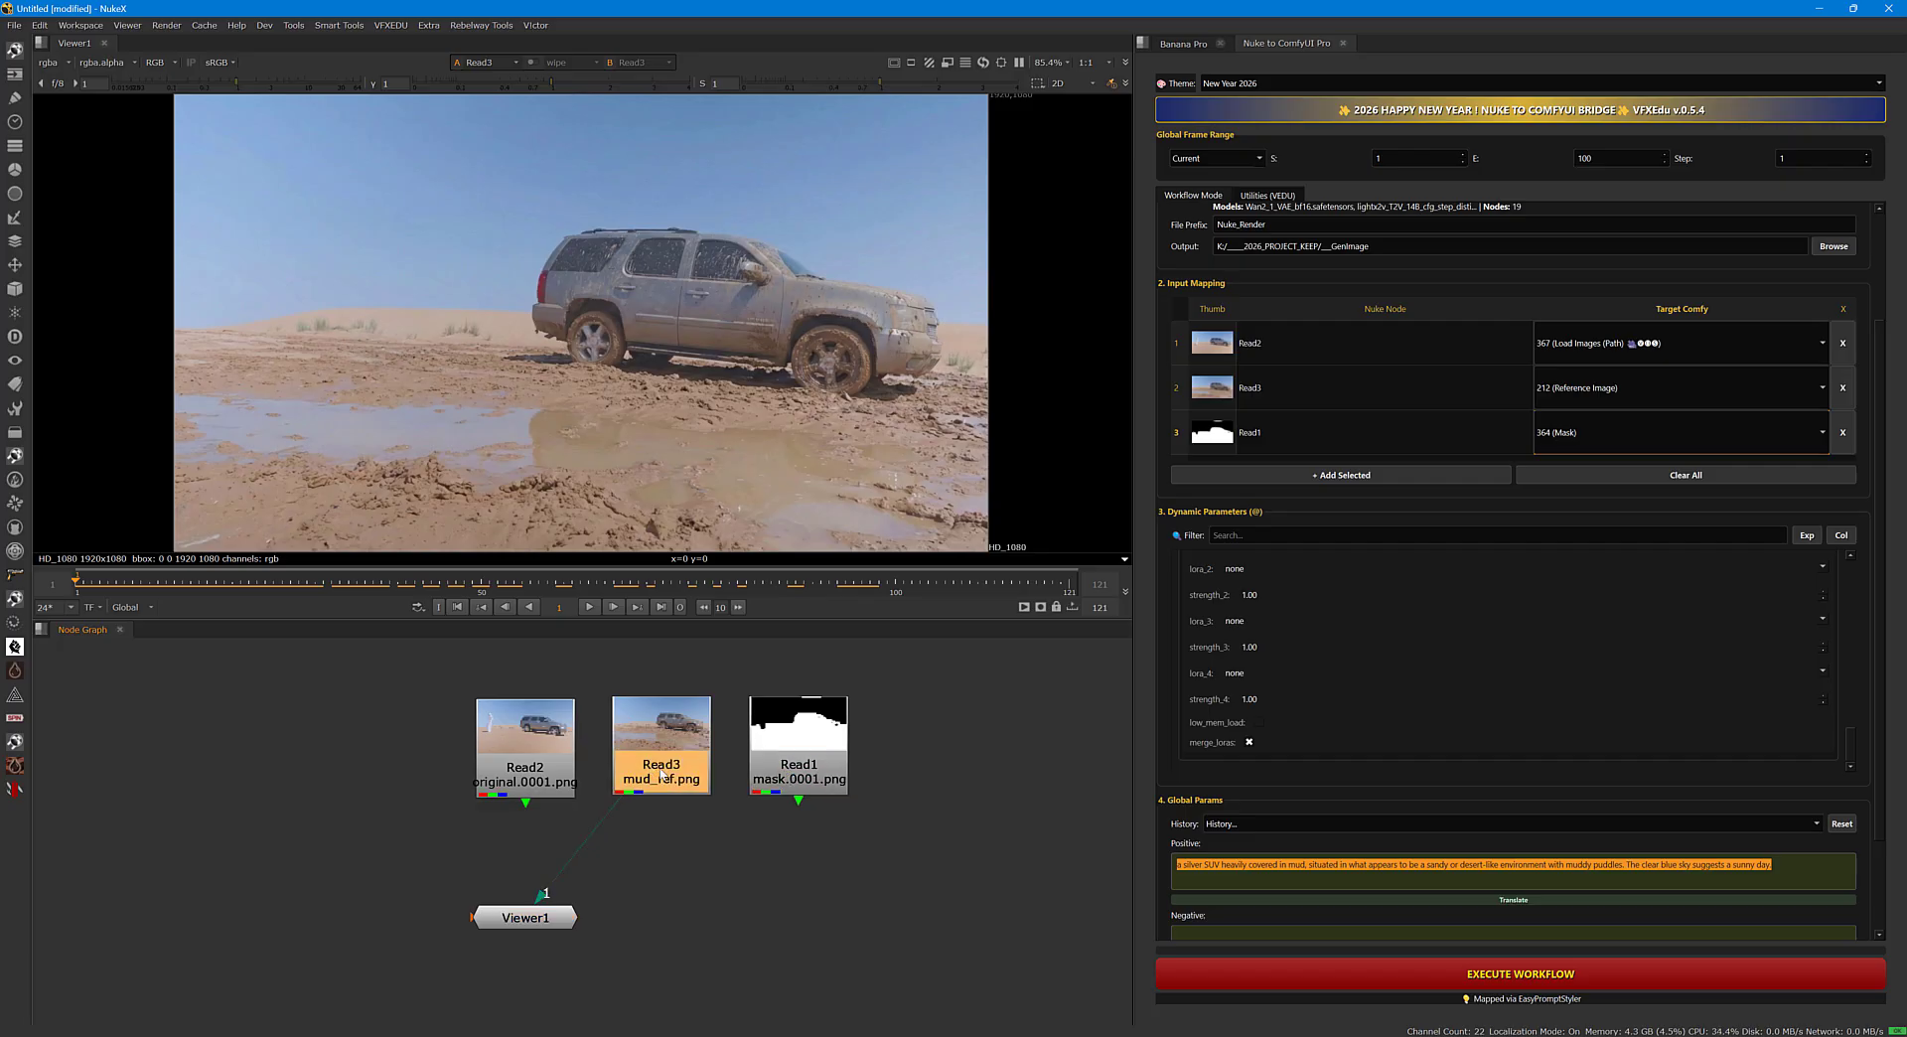
{"action": "left_click", "coordinate": [799, 778]}
{"action": "key", "text": "1"}
{"action": "left_click", "coordinate": [663, 775]}
{"action": "left_click", "coordinate": [524, 765]}
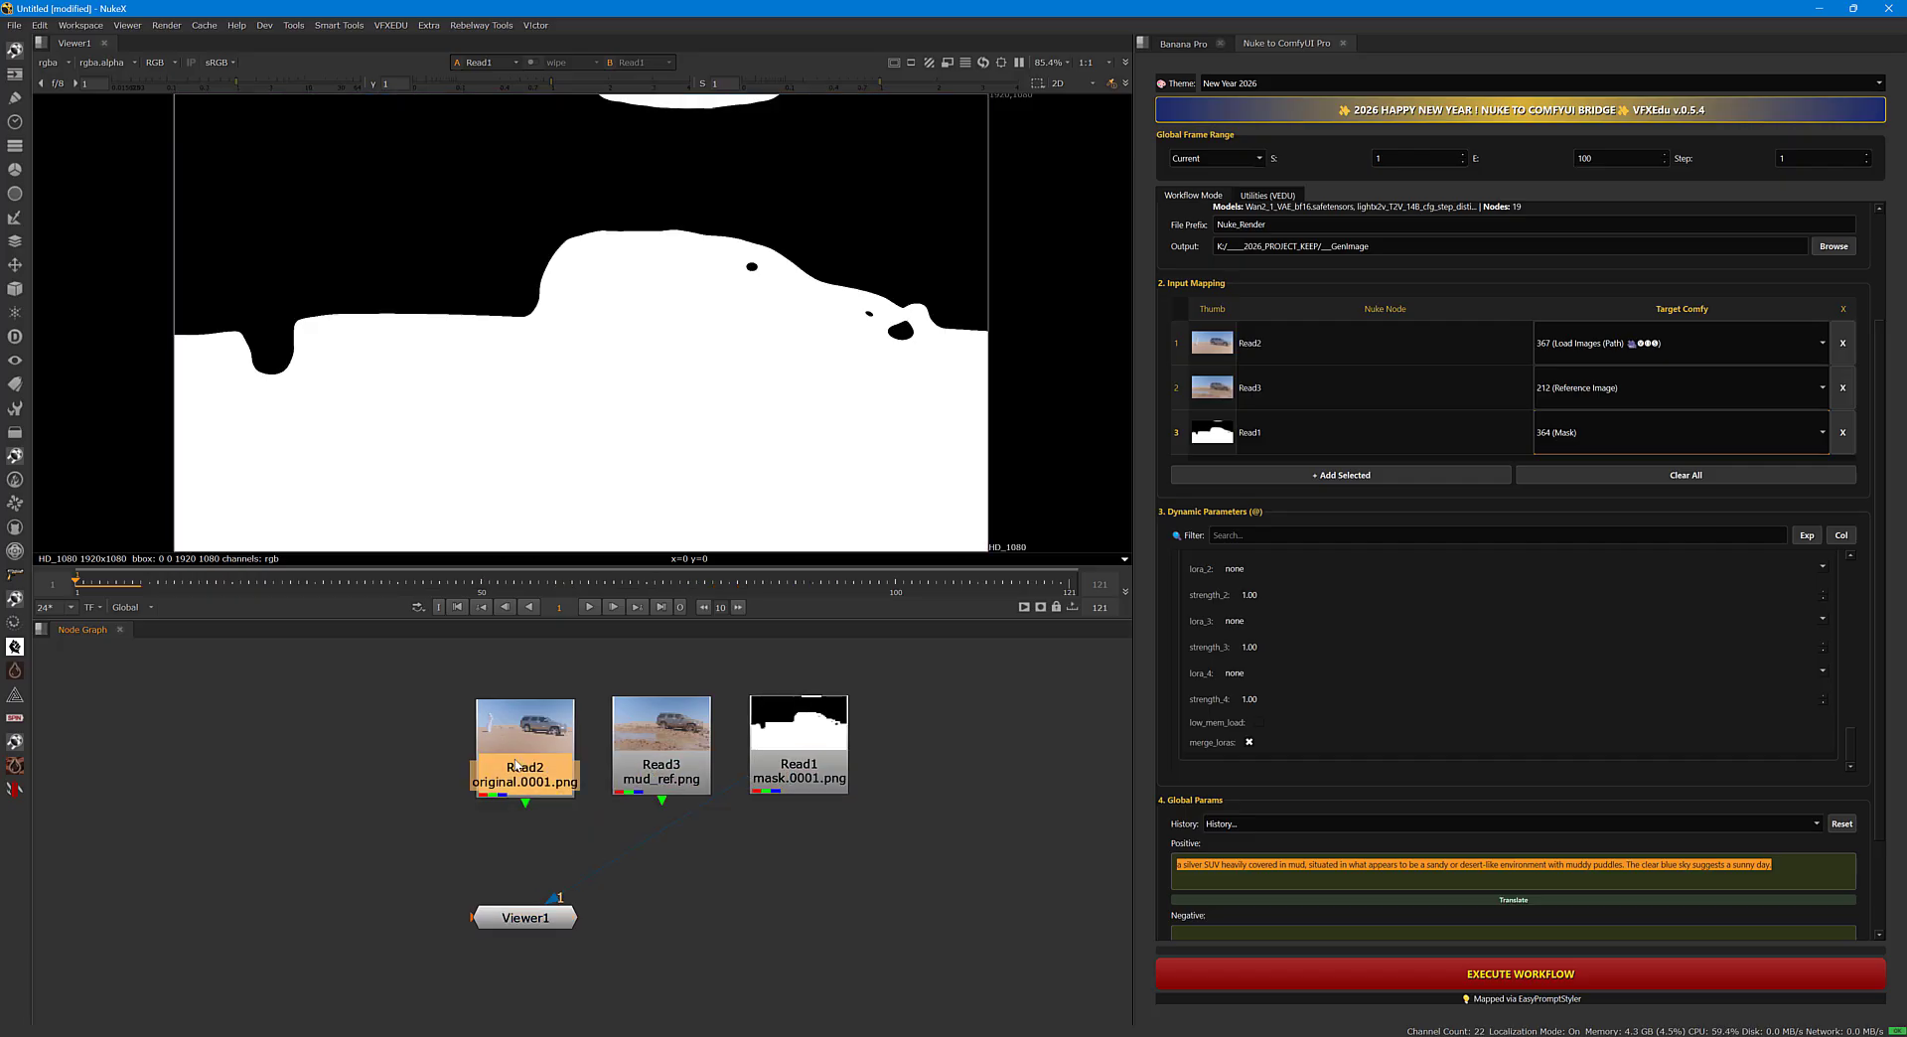
{"action": "key", "text": "1"}
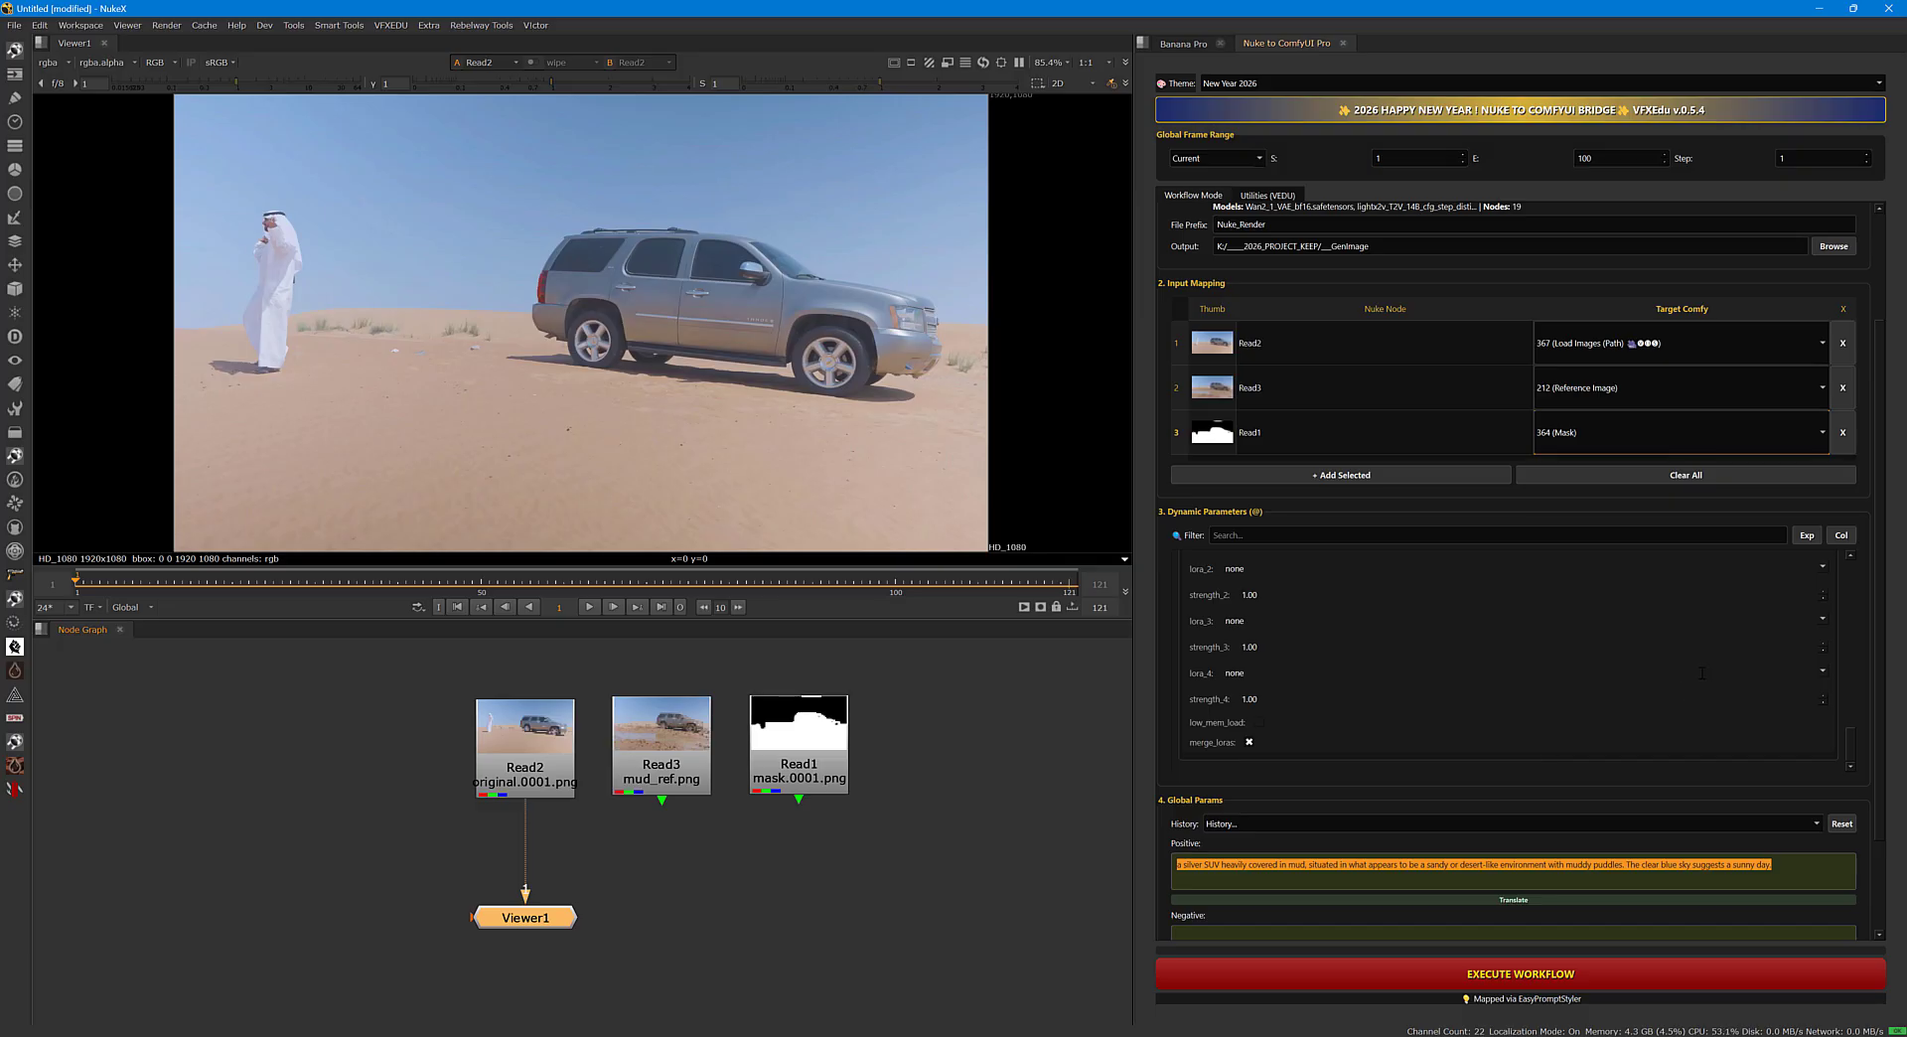
Set the bridge's frame range to Global and check the frame range in the project settings.
{"action": "left_click_drag", "start_coordinate": [1880, 516], "coordinate": [1890, 331]}
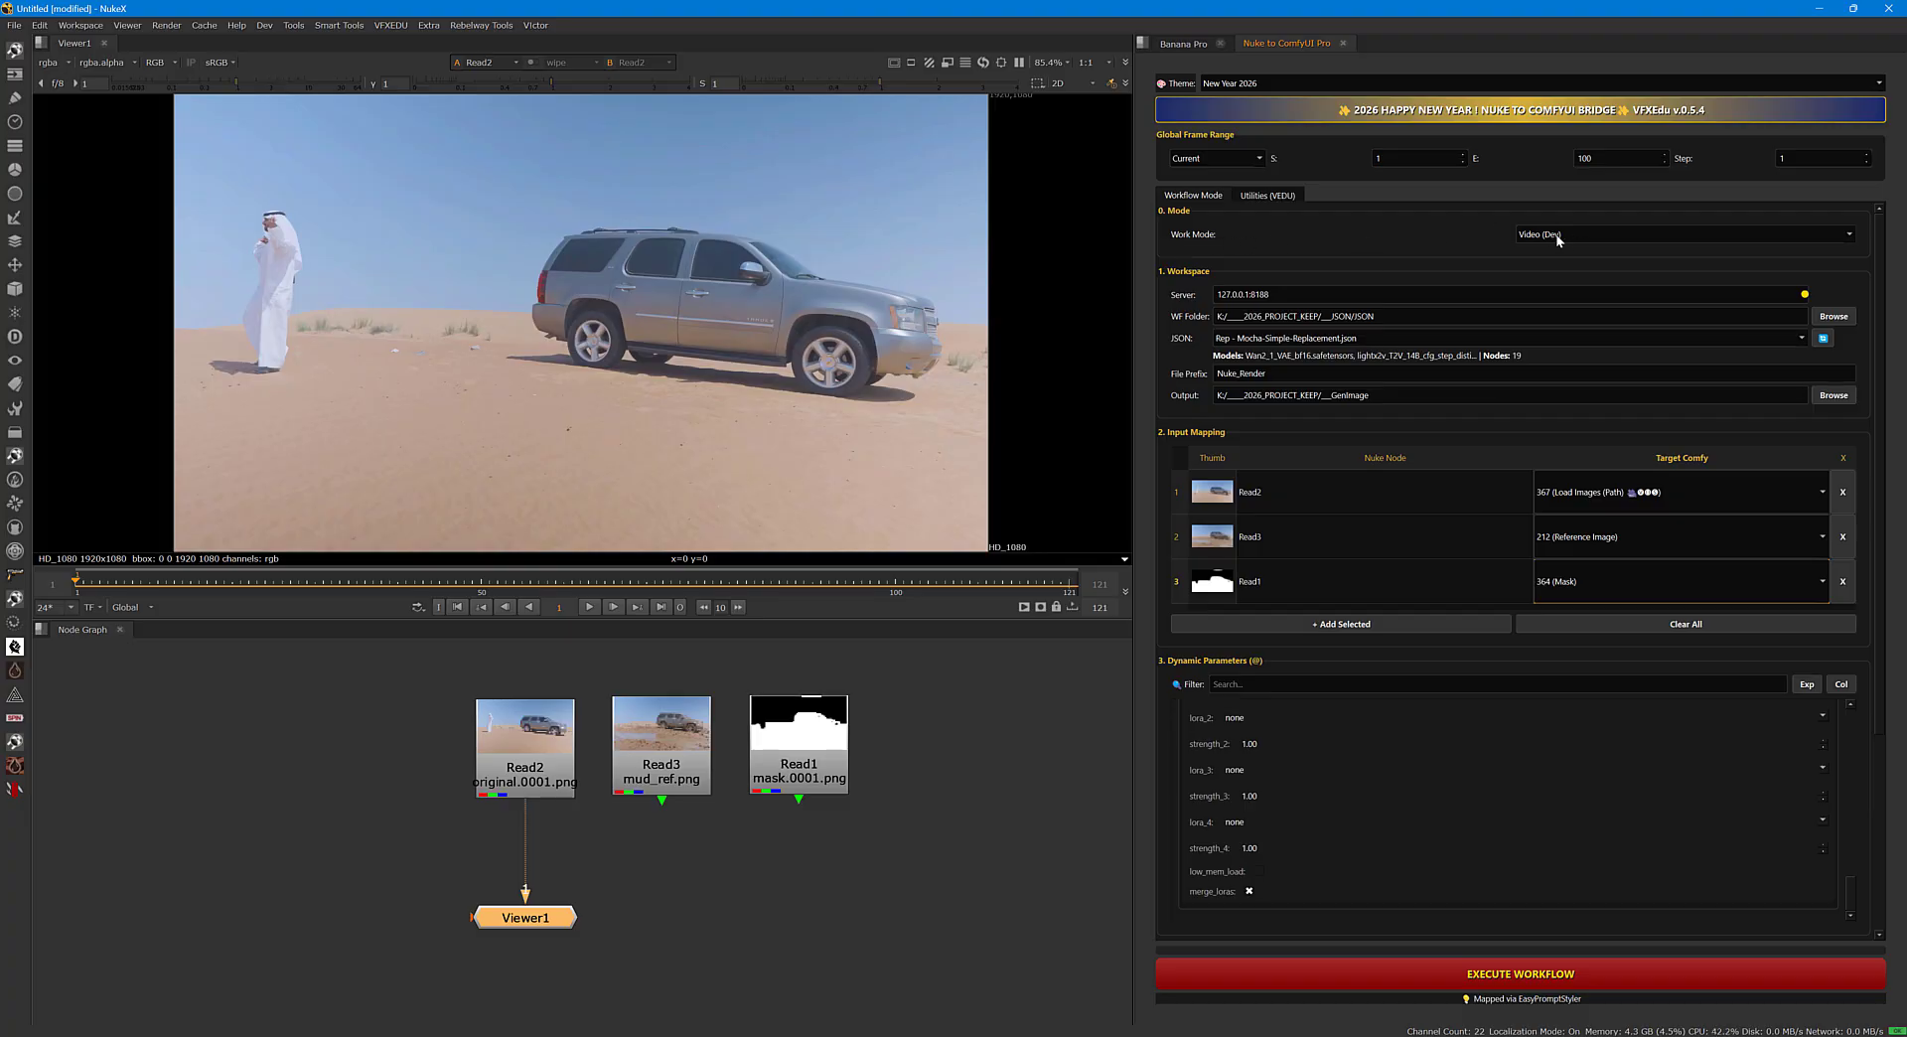
{"action": "left_click", "coordinate": [1195, 161]}
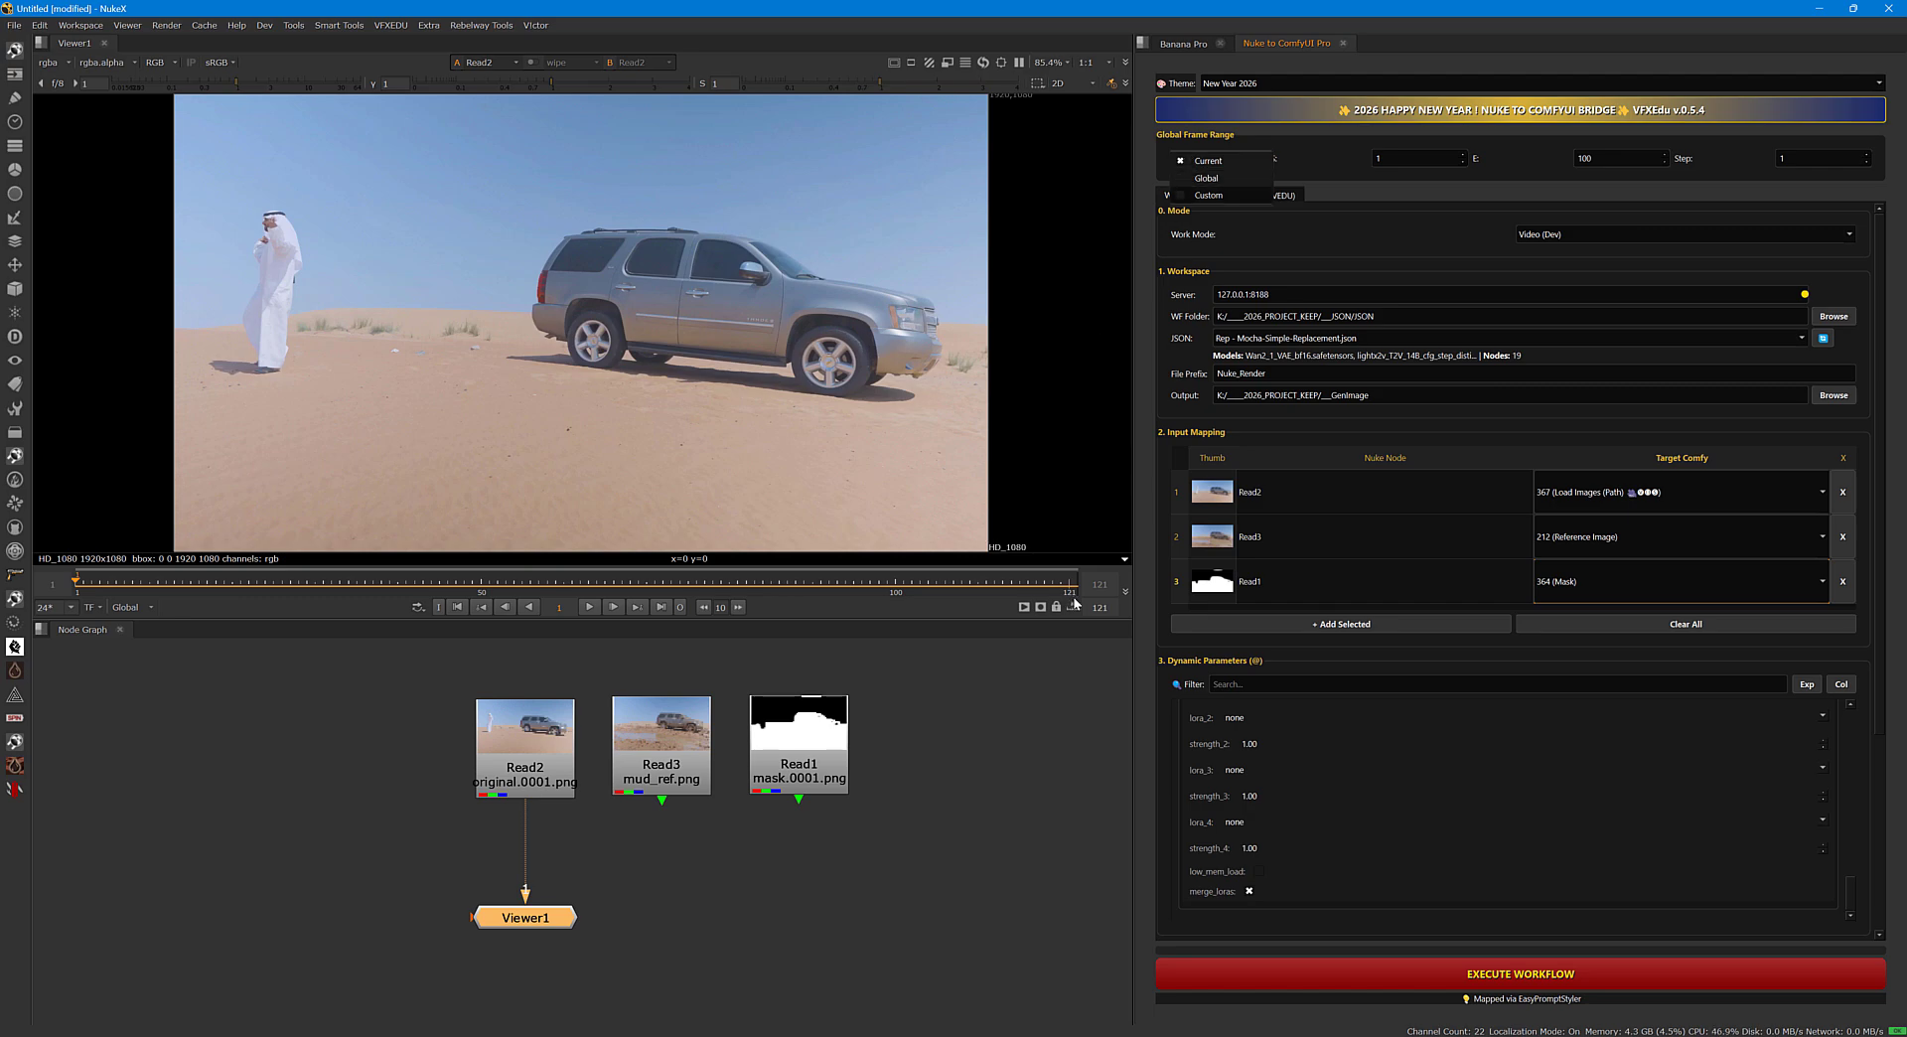
{"action": "left_click", "coordinate": [1205, 180]}
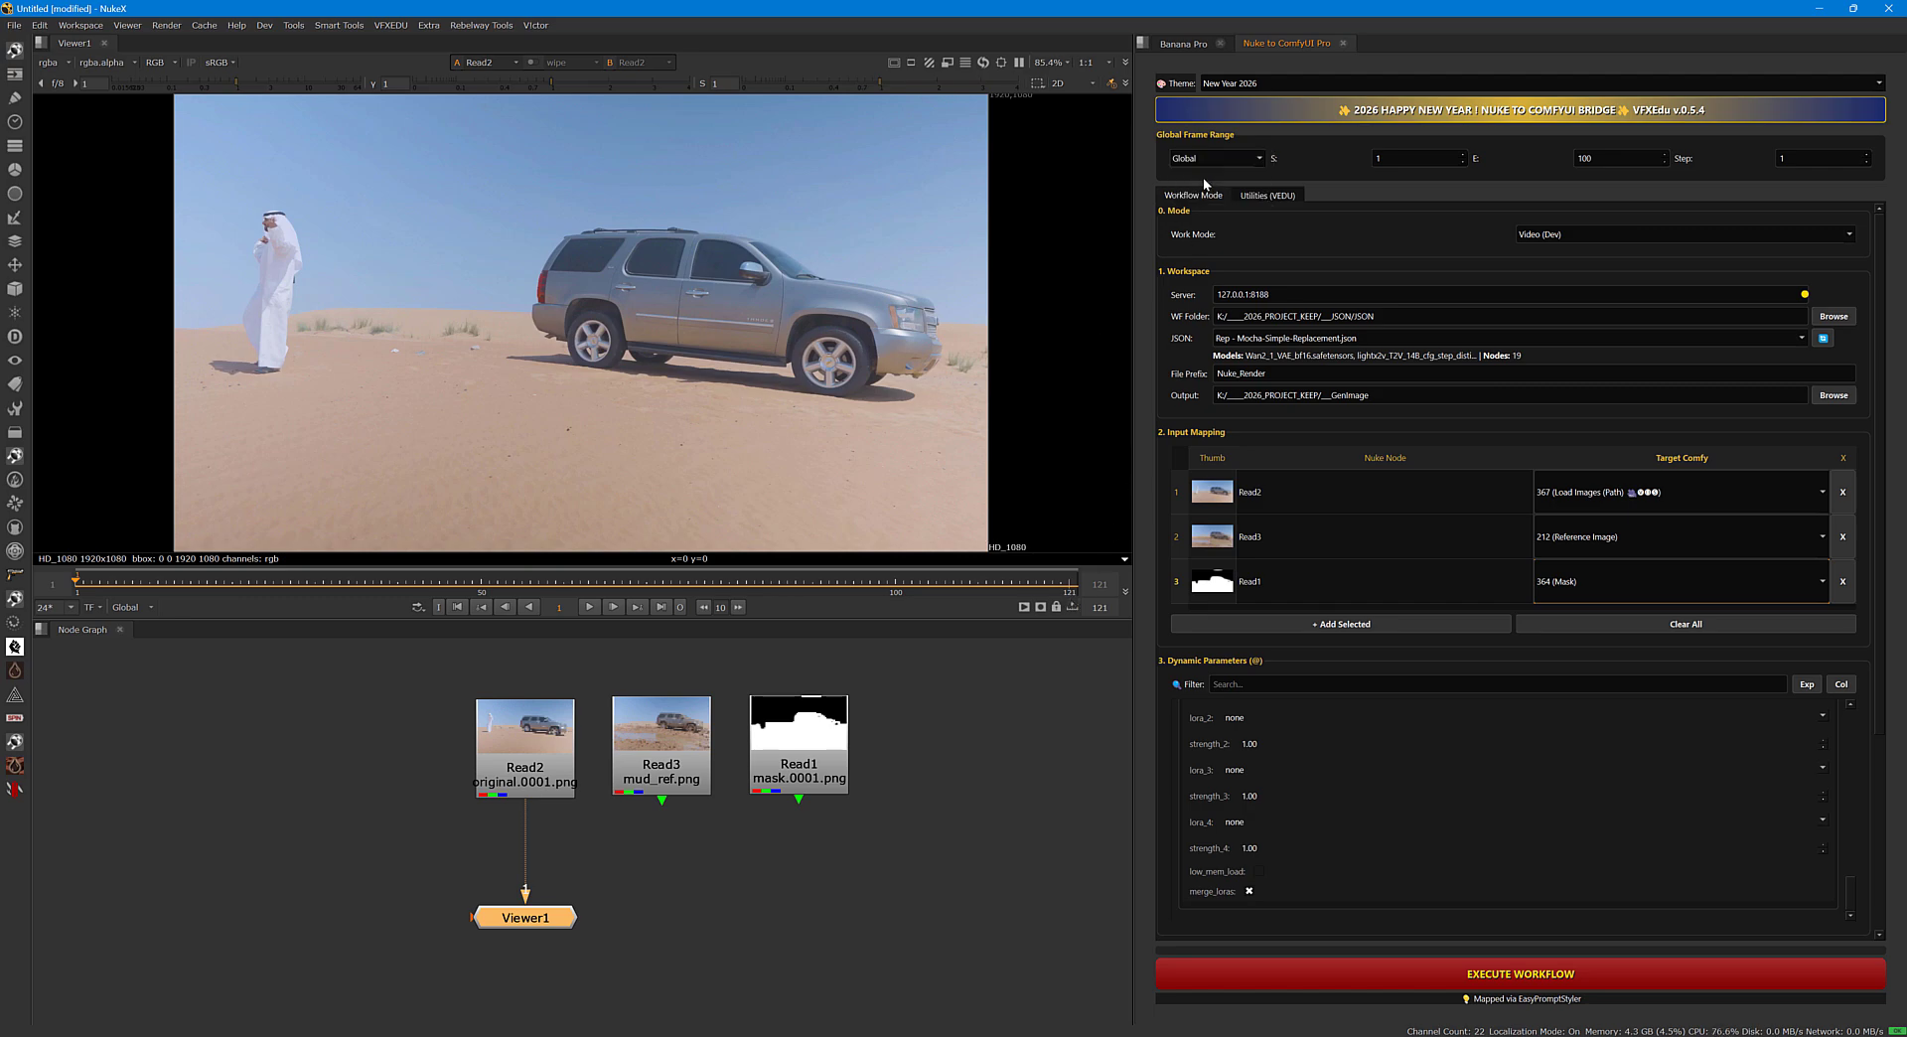
{"action": "left_click", "coordinate": [987, 811]}
{"action": "key", "text": "s"}
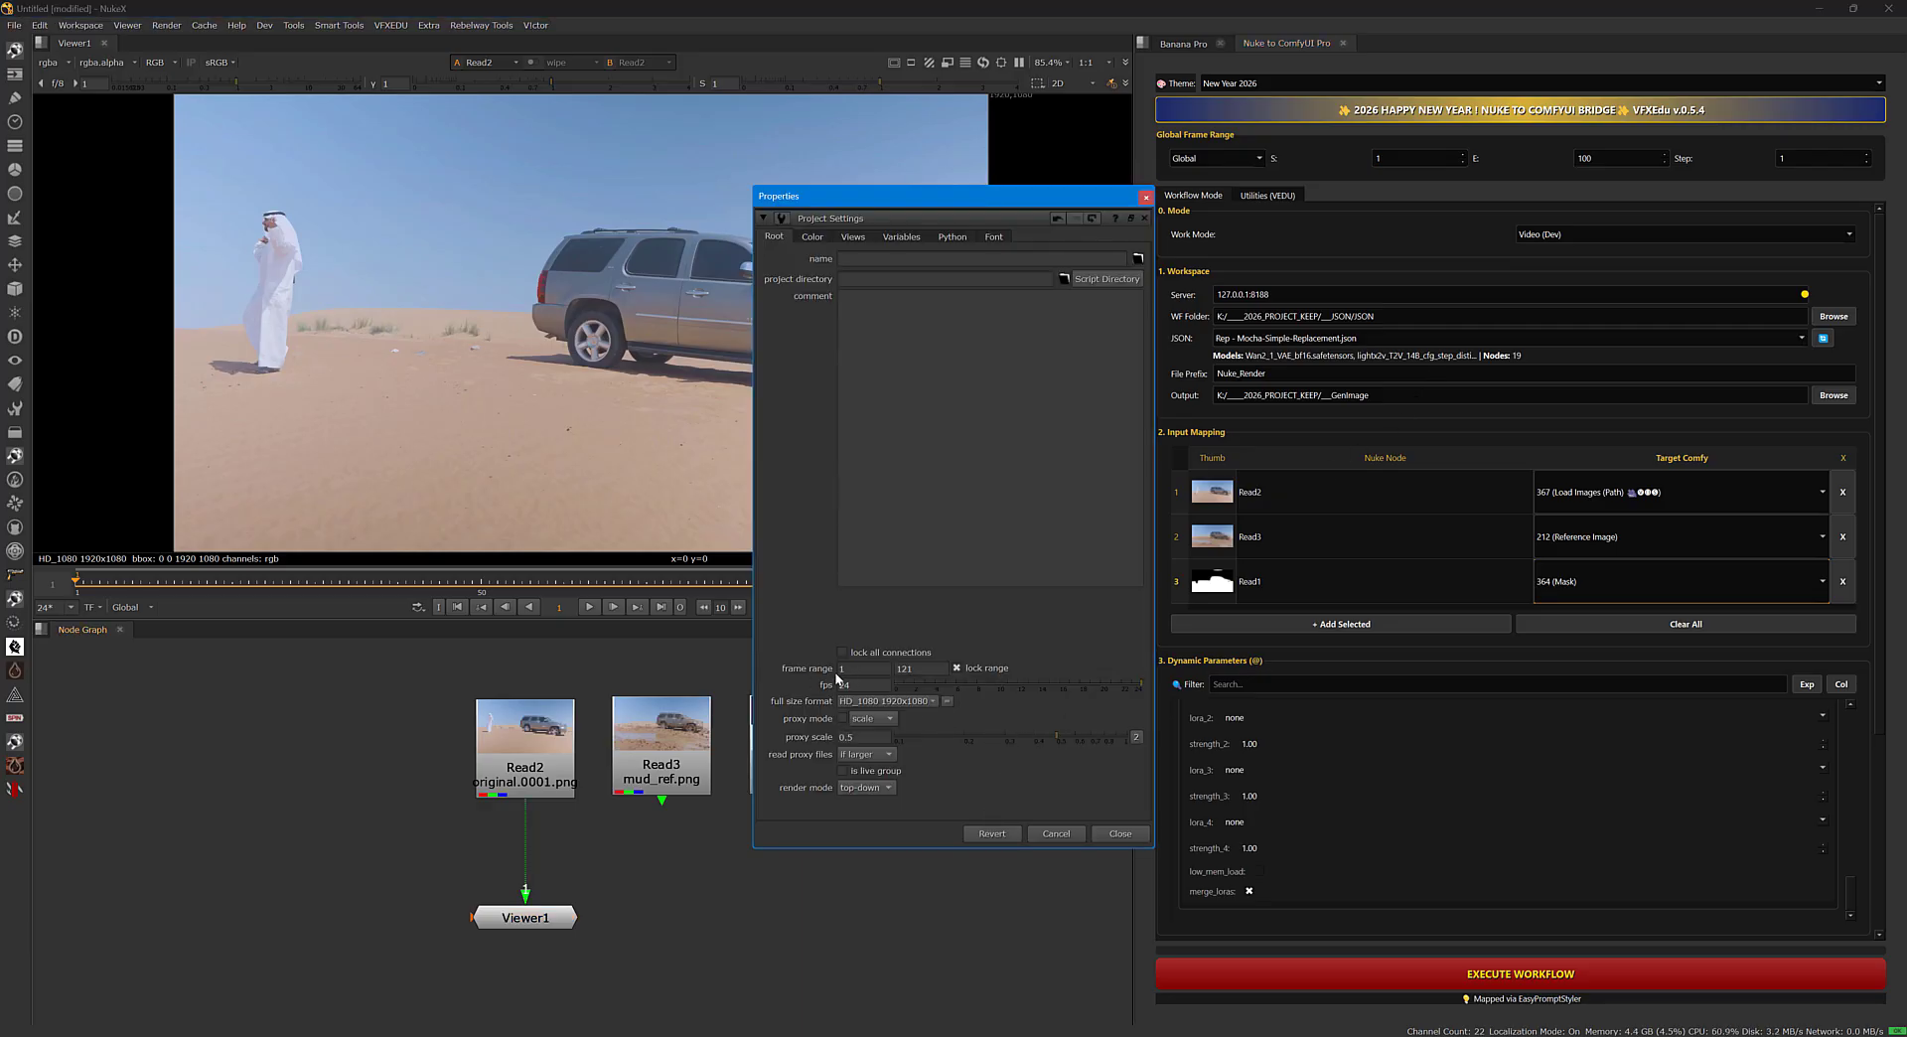
{"action": "left_click", "coordinate": [1146, 198]}
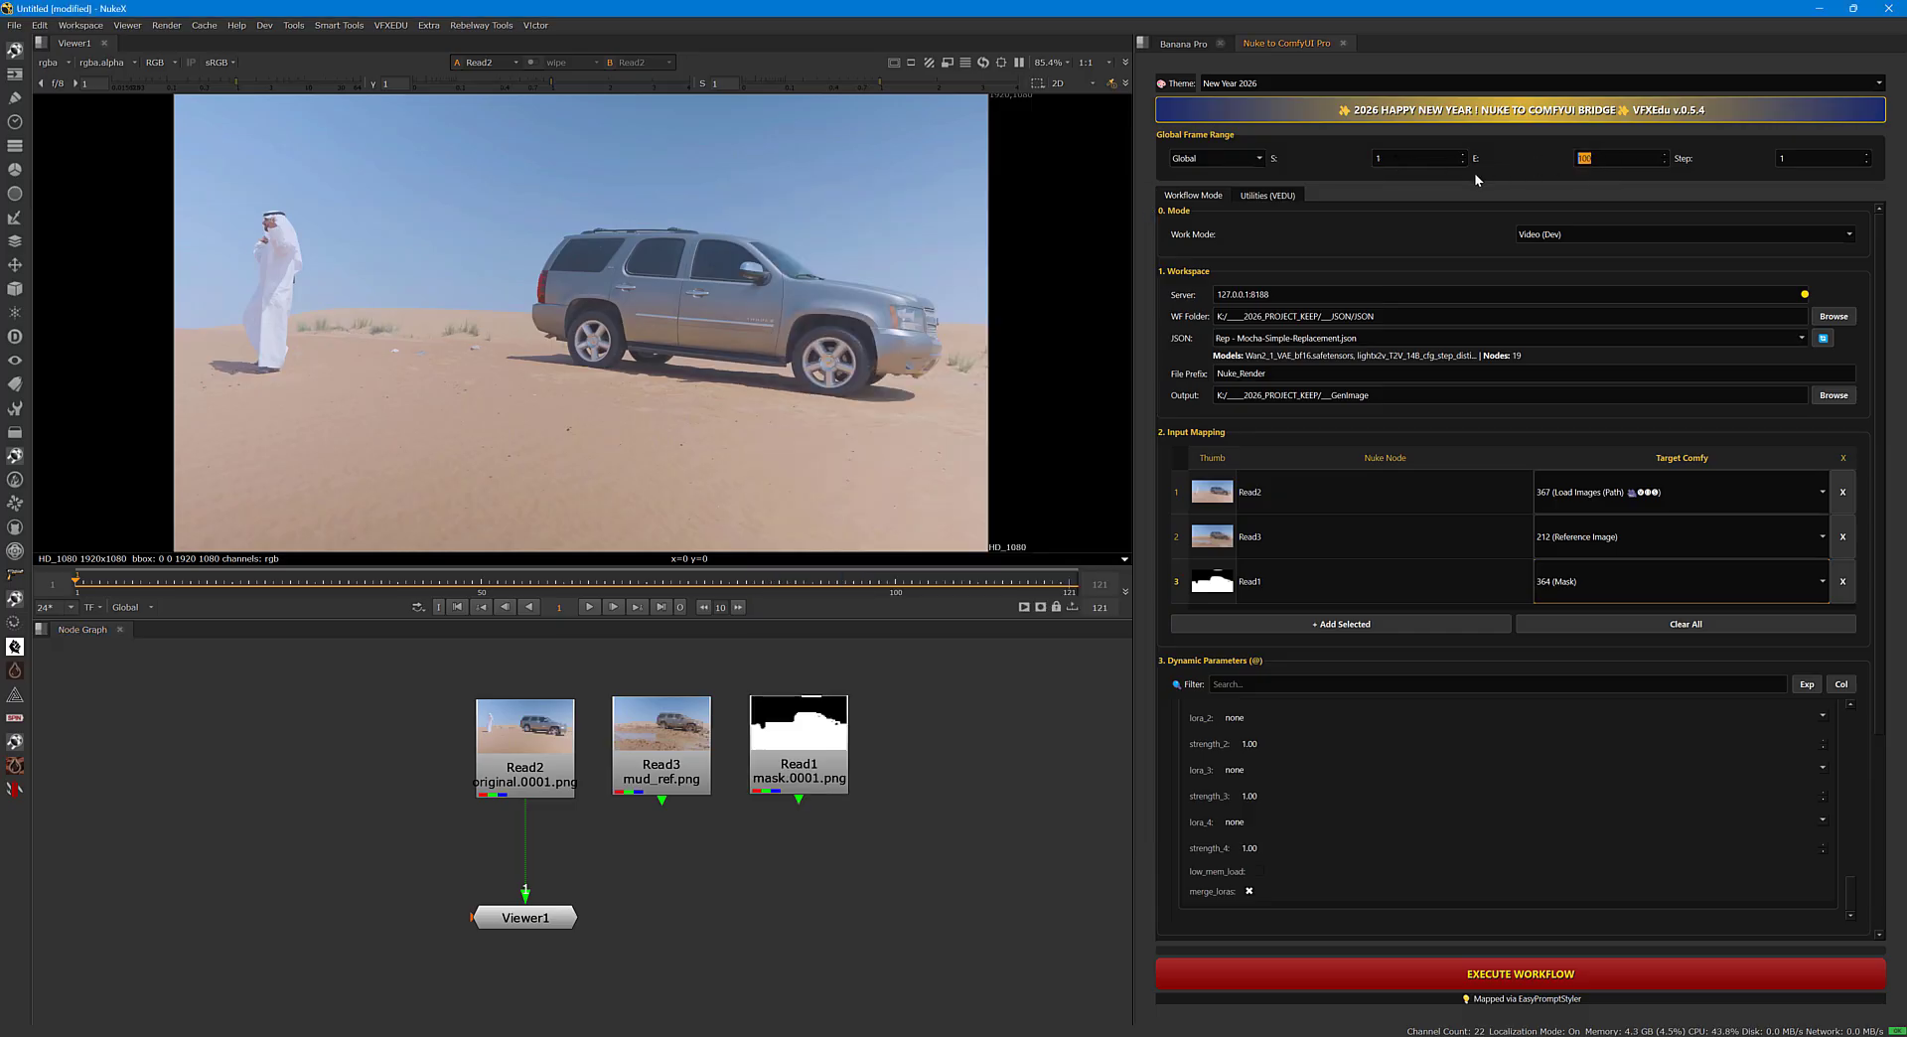
Set the bridge's frame range to Custom with start frame 1 and end frame 81.
{"action": "left_click", "coordinate": [1237, 159]}
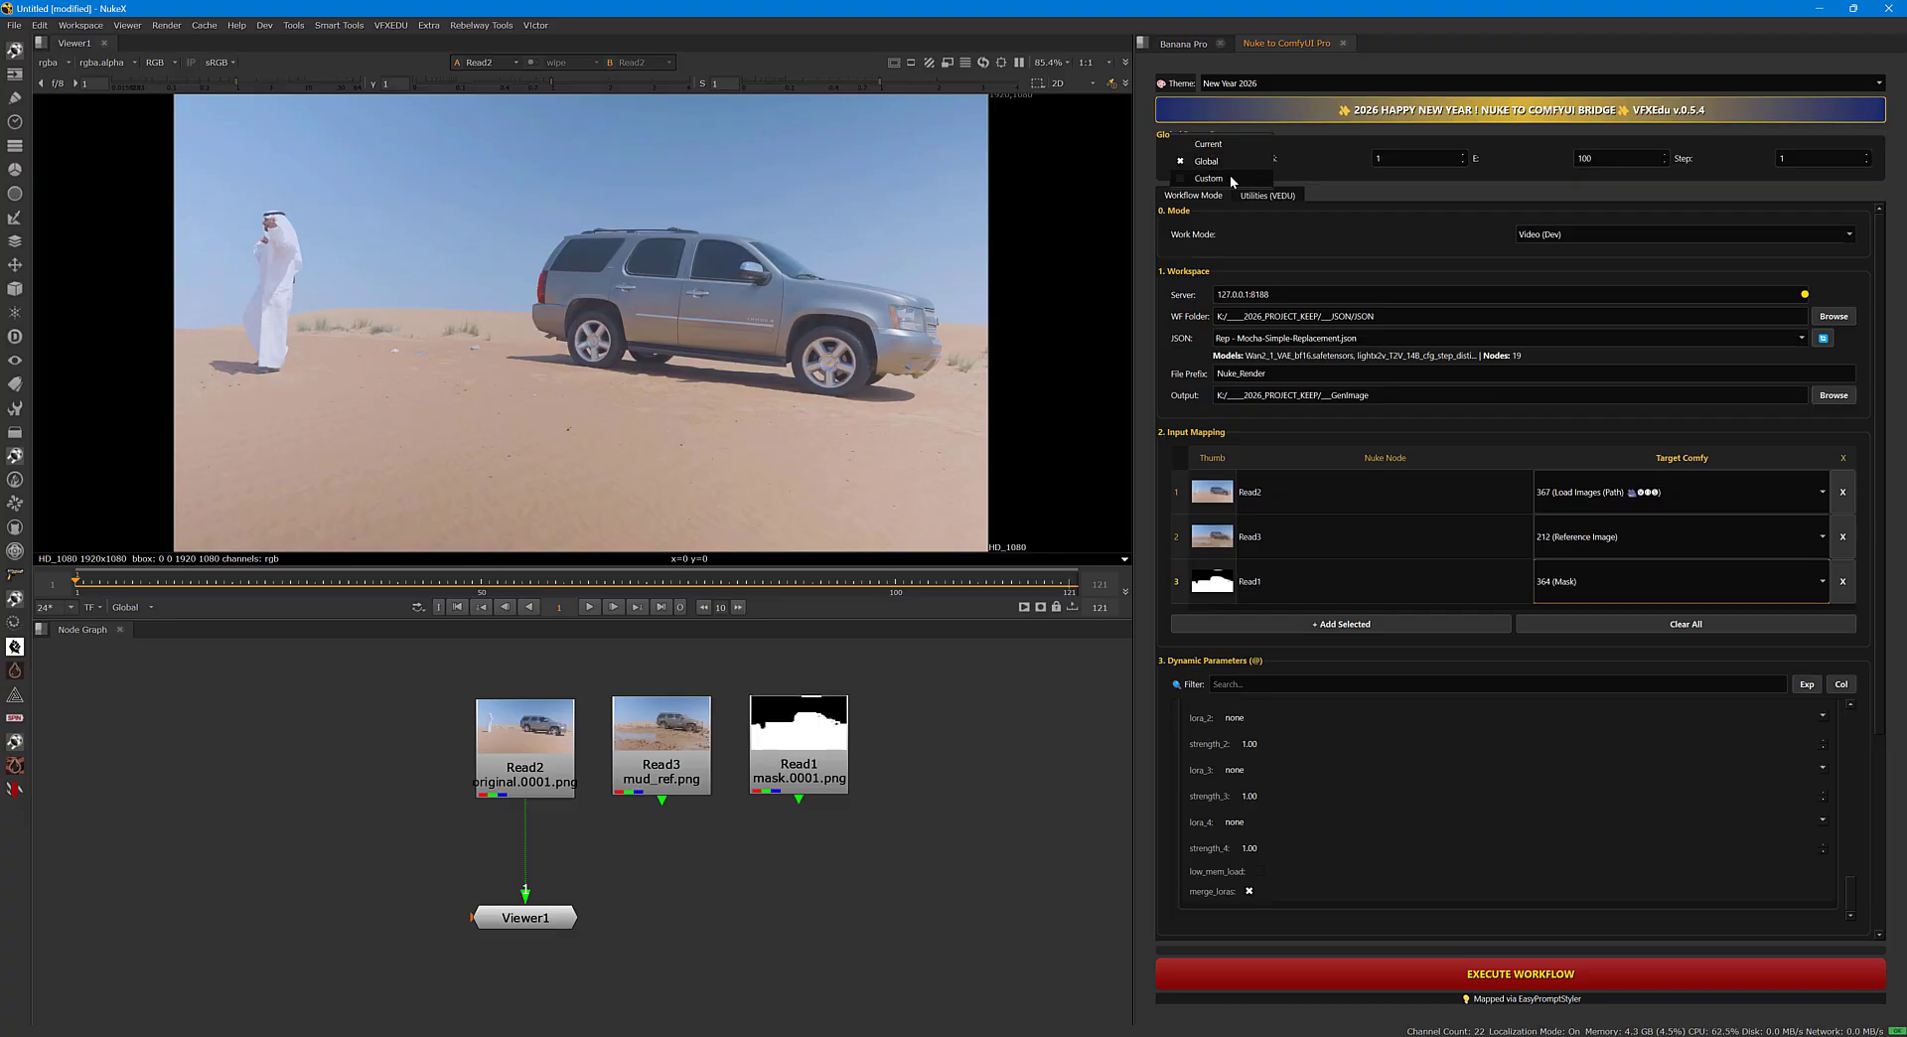
{"action": "double_click", "coordinate": [1402, 161]}
{"action": "double_click", "coordinate": [1587, 159]}
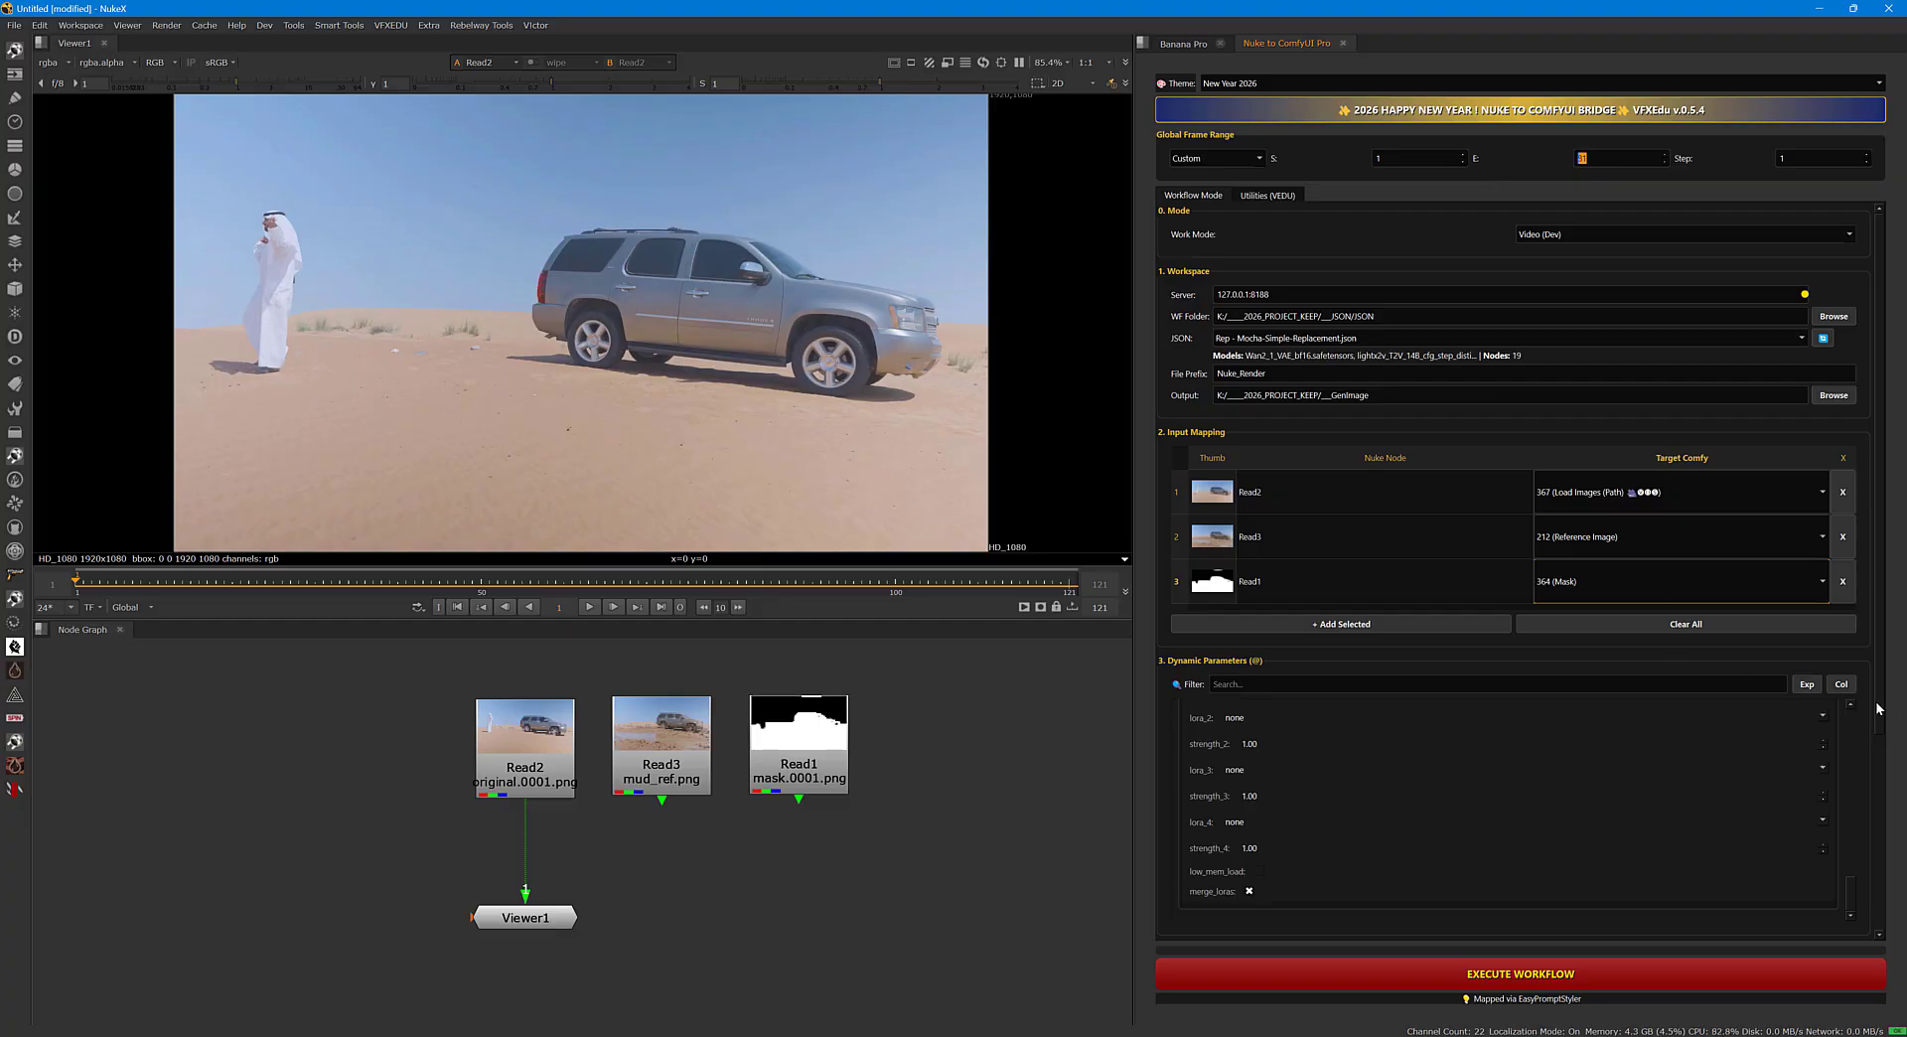
Collapse the dynamic parameter groups, expand Resize (ID: 245) and review its width and height, the prompts and the global parameters.
{"action": "left_click_drag", "start_coordinate": [1880, 708], "coordinate": [1875, 752]}
{"action": "left_click", "coordinate": [1841, 627]}
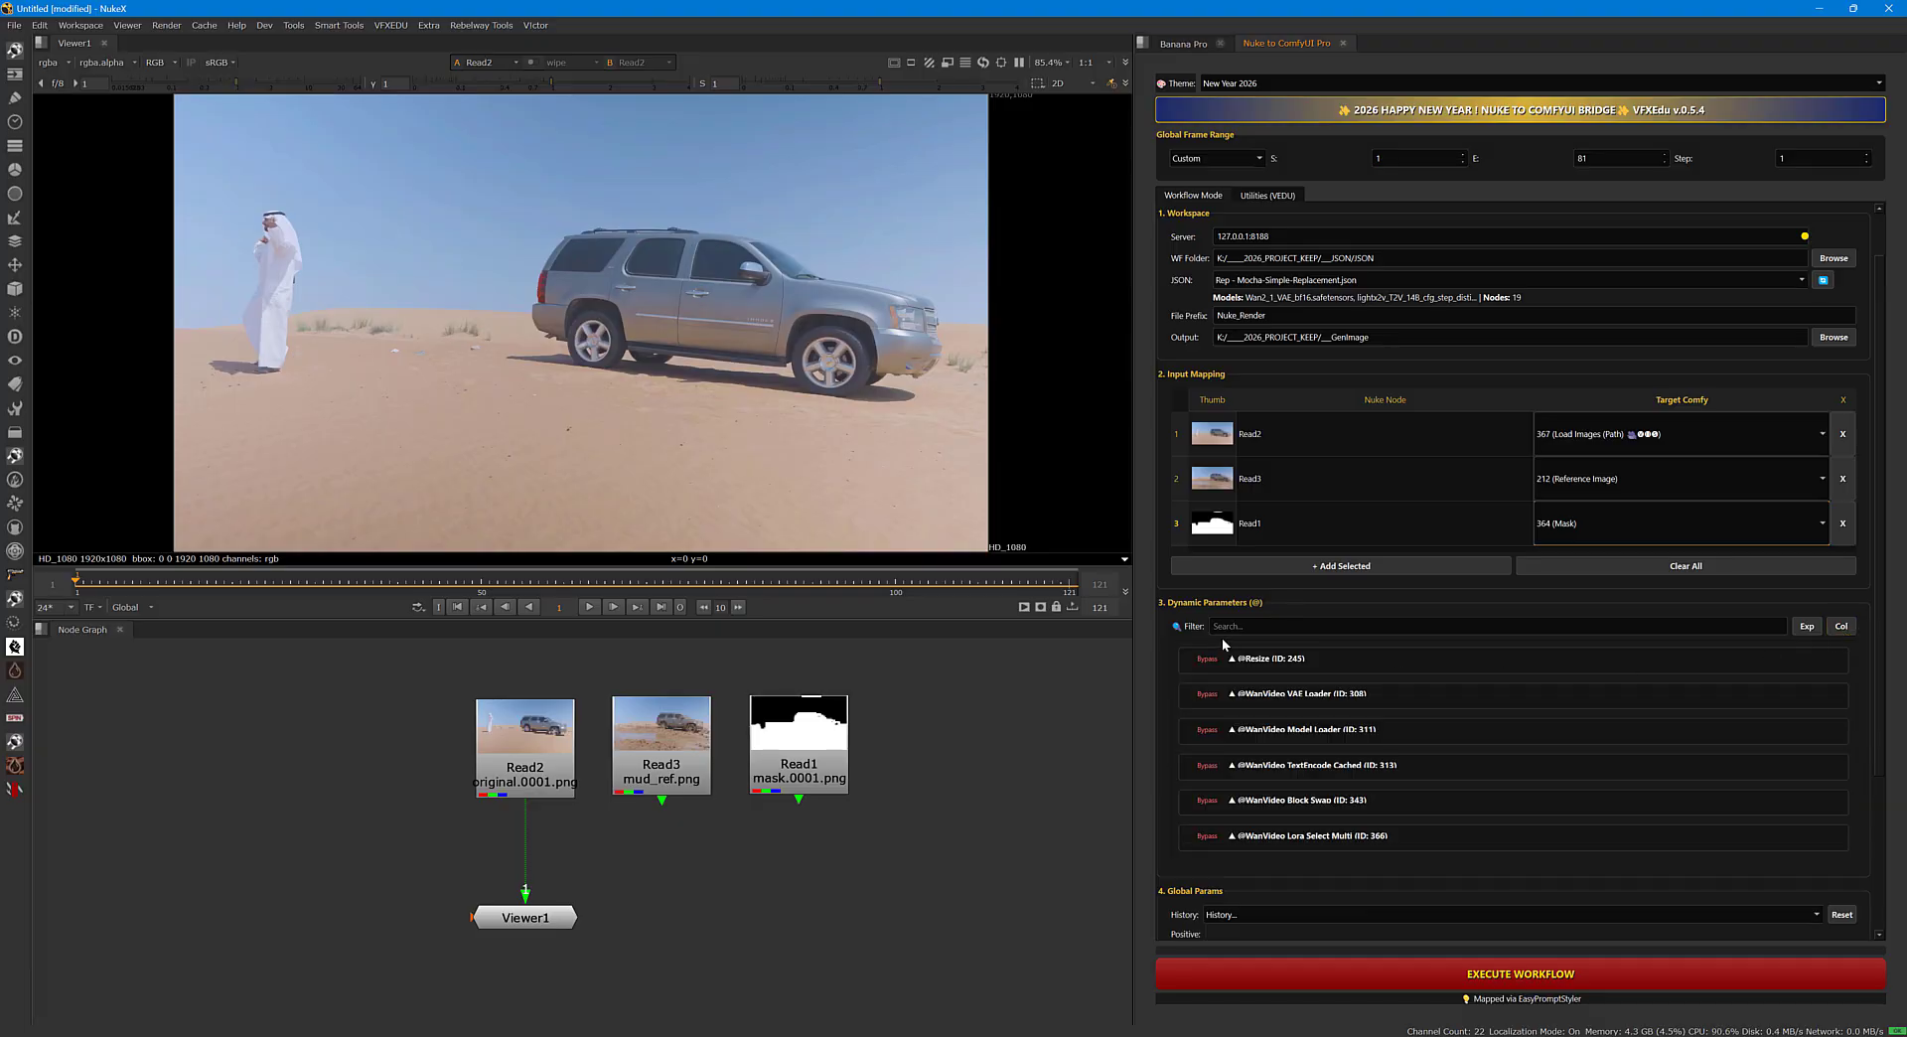
{"action": "left_click", "coordinate": [1233, 659]}
{"action": "double_click", "coordinate": [1253, 686]}
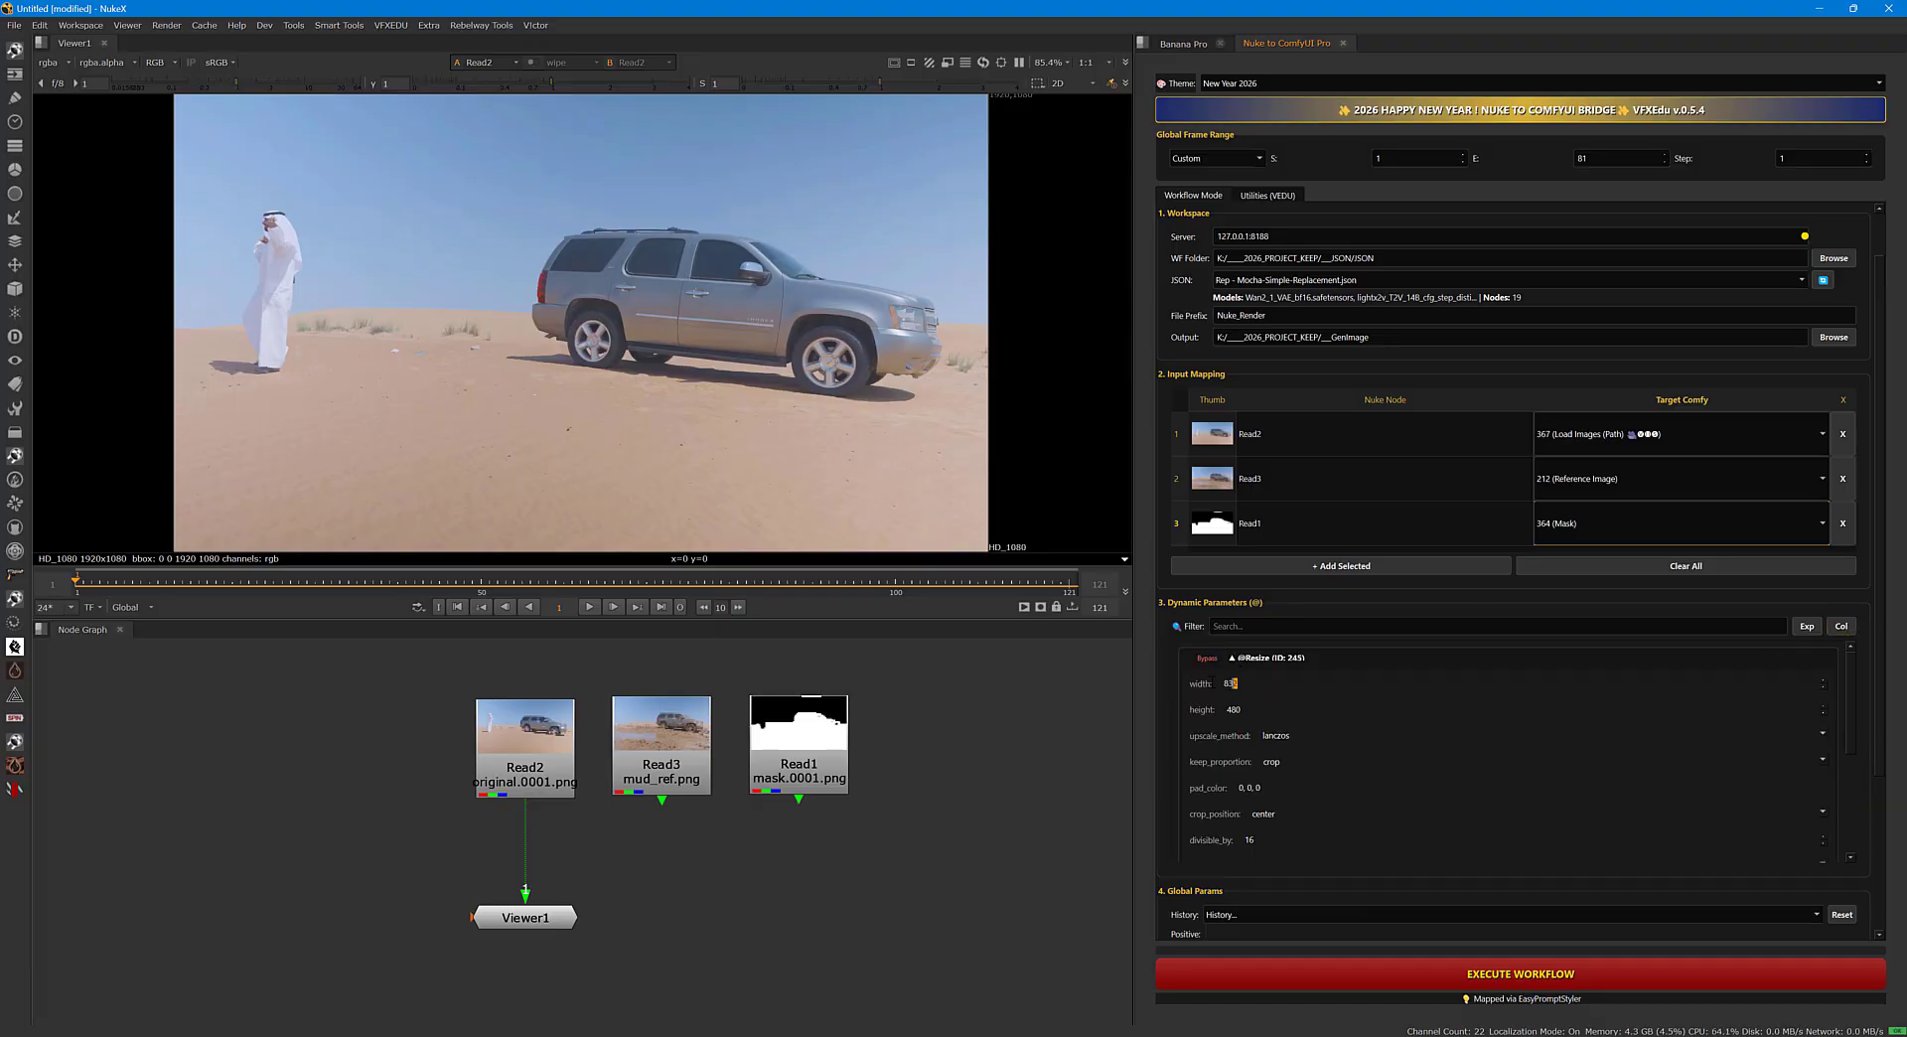
{"action": "left_click", "coordinate": [1240, 709]}
{"action": "scroll", "coordinate": [1885, 746], "scroll_direction": "down", "scroll_amount": 3}
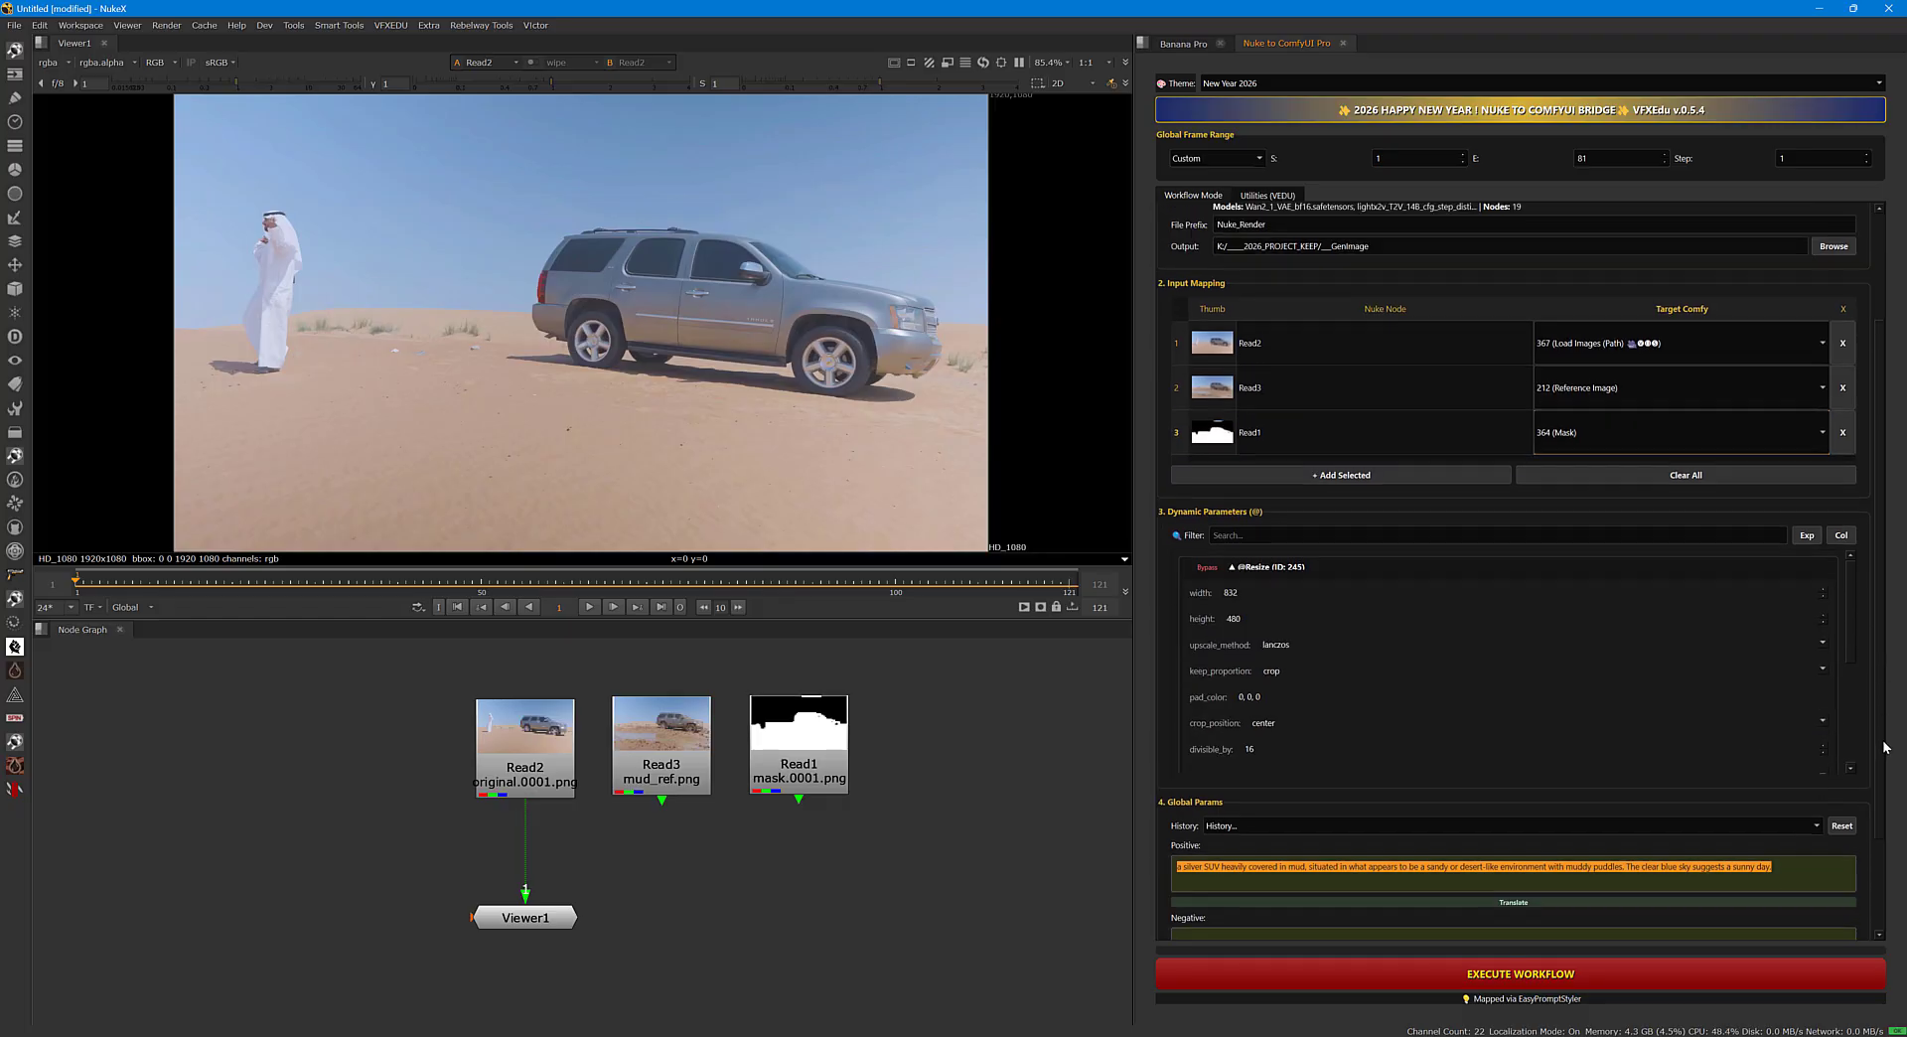
{"action": "scroll", "coordinate": [1885, 746], "scroll_direction": "down", "scroll_amount": 4}
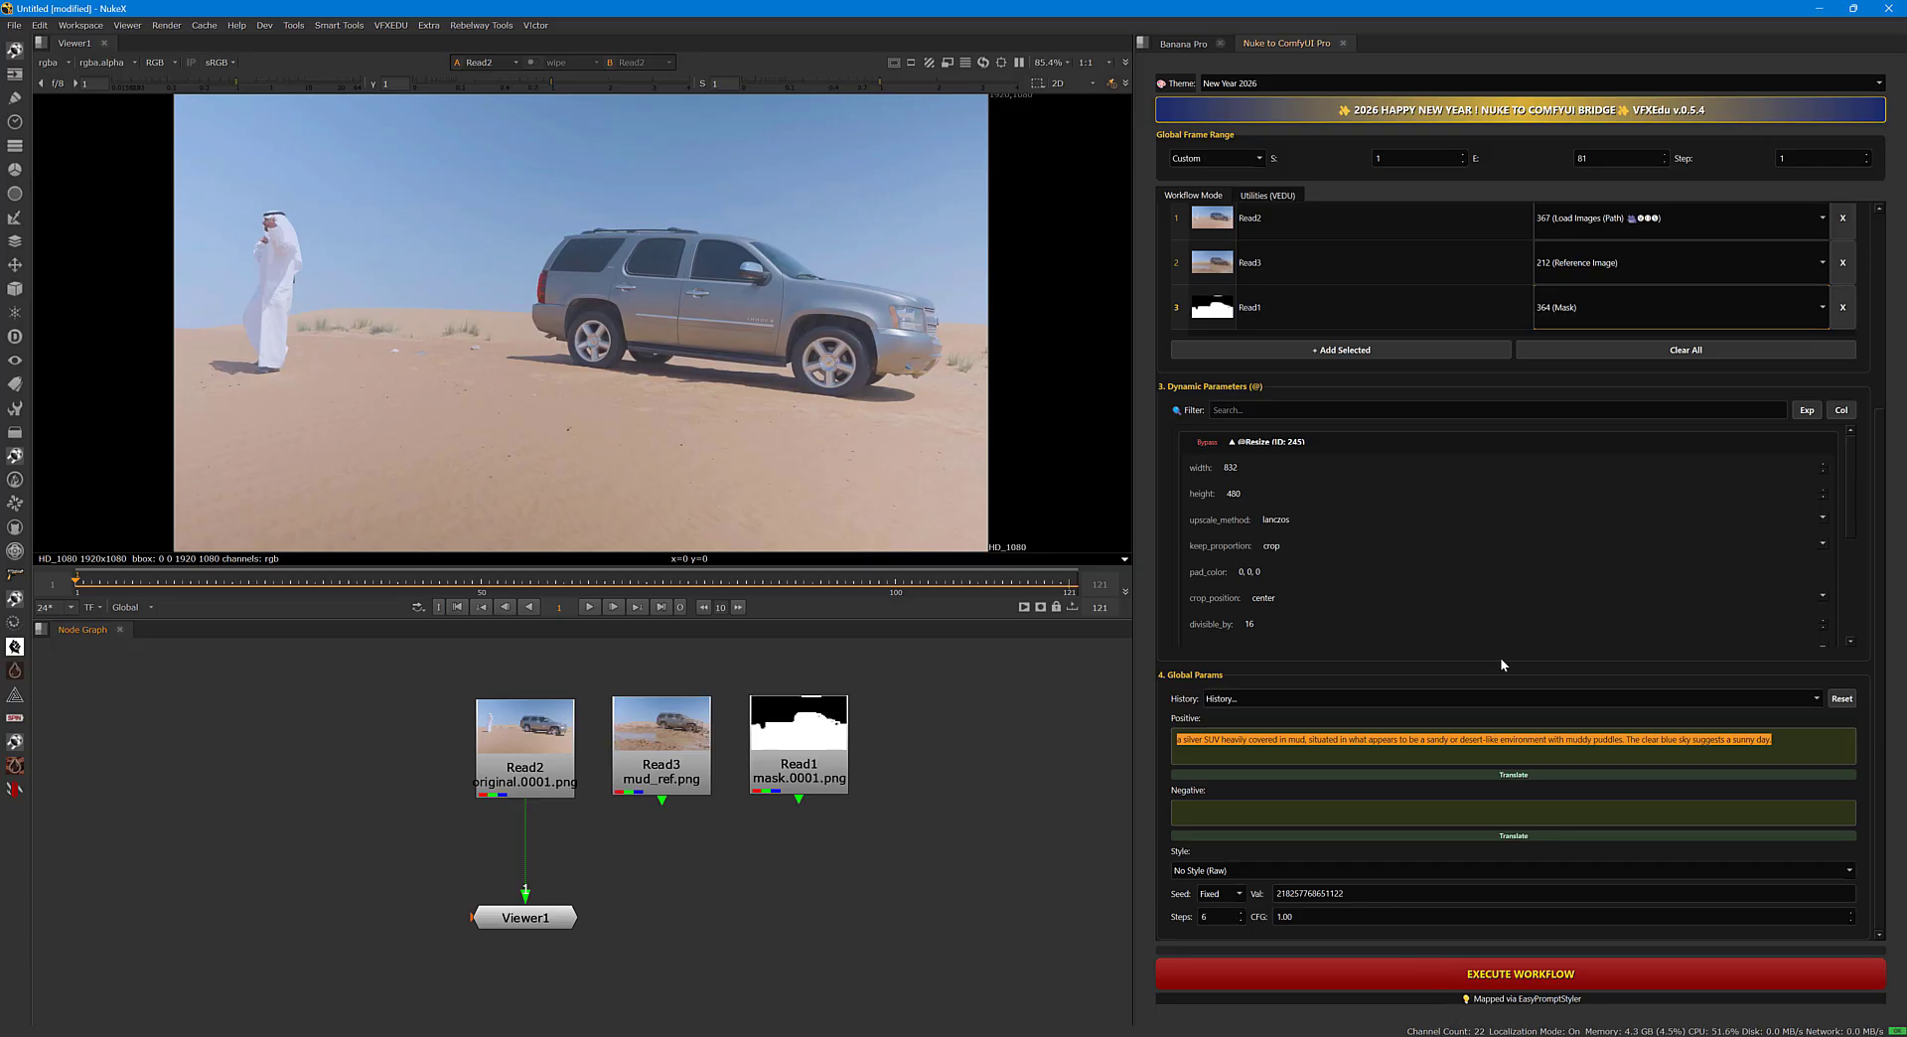
{"action": "scroll", "coordinate": [1872, 447], "scroll_direction": "up", "scroll_amount": 8}
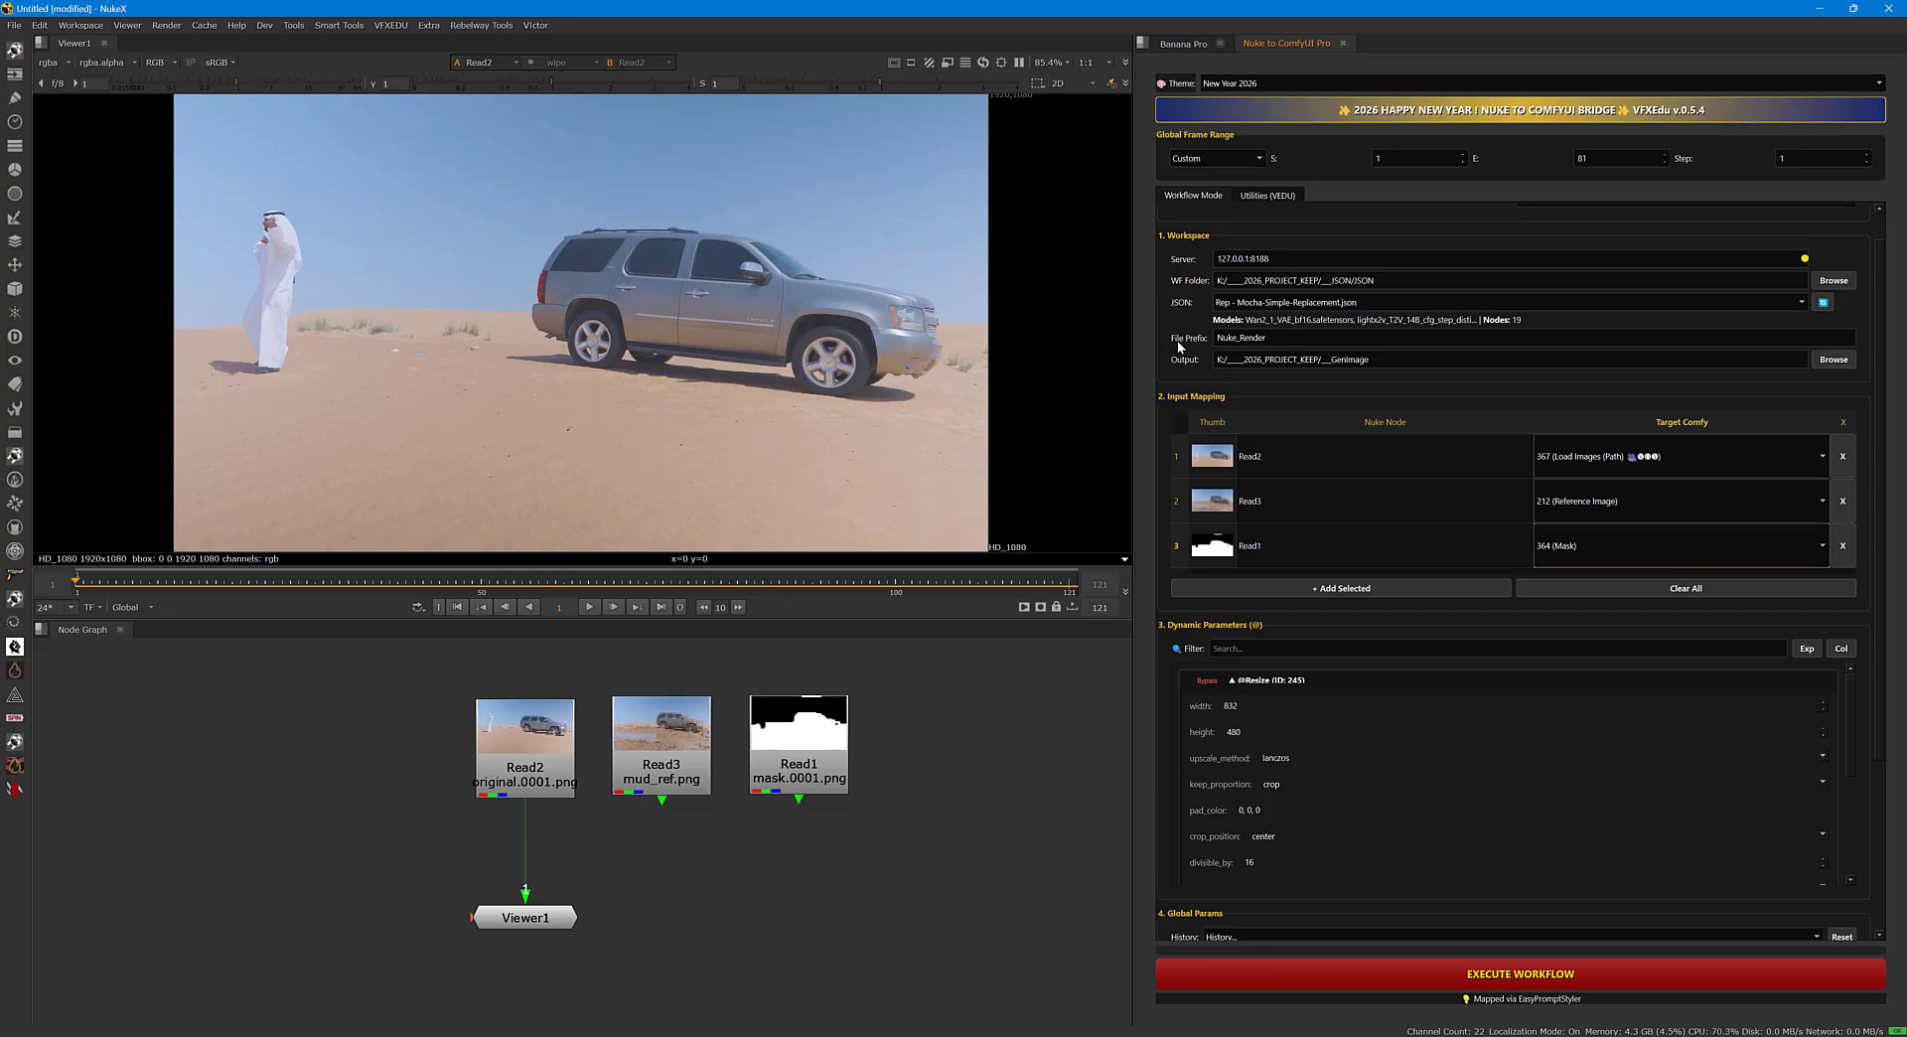
Set the output file prefix to Ground_Car and check that the work mode is Video (Dev).
{"action": "double_click", "coordinate": [1242, 338]}
{"action": "type", "text": "Ground_Car"}
{"action": "key", "text": "ctrl+a"}
{"action": "left_click", "coordinate": [1290, 338]}
{"action": "left_click_drag", "start_coordinate": [1877, 326], "coordinate": [1879, 284]}
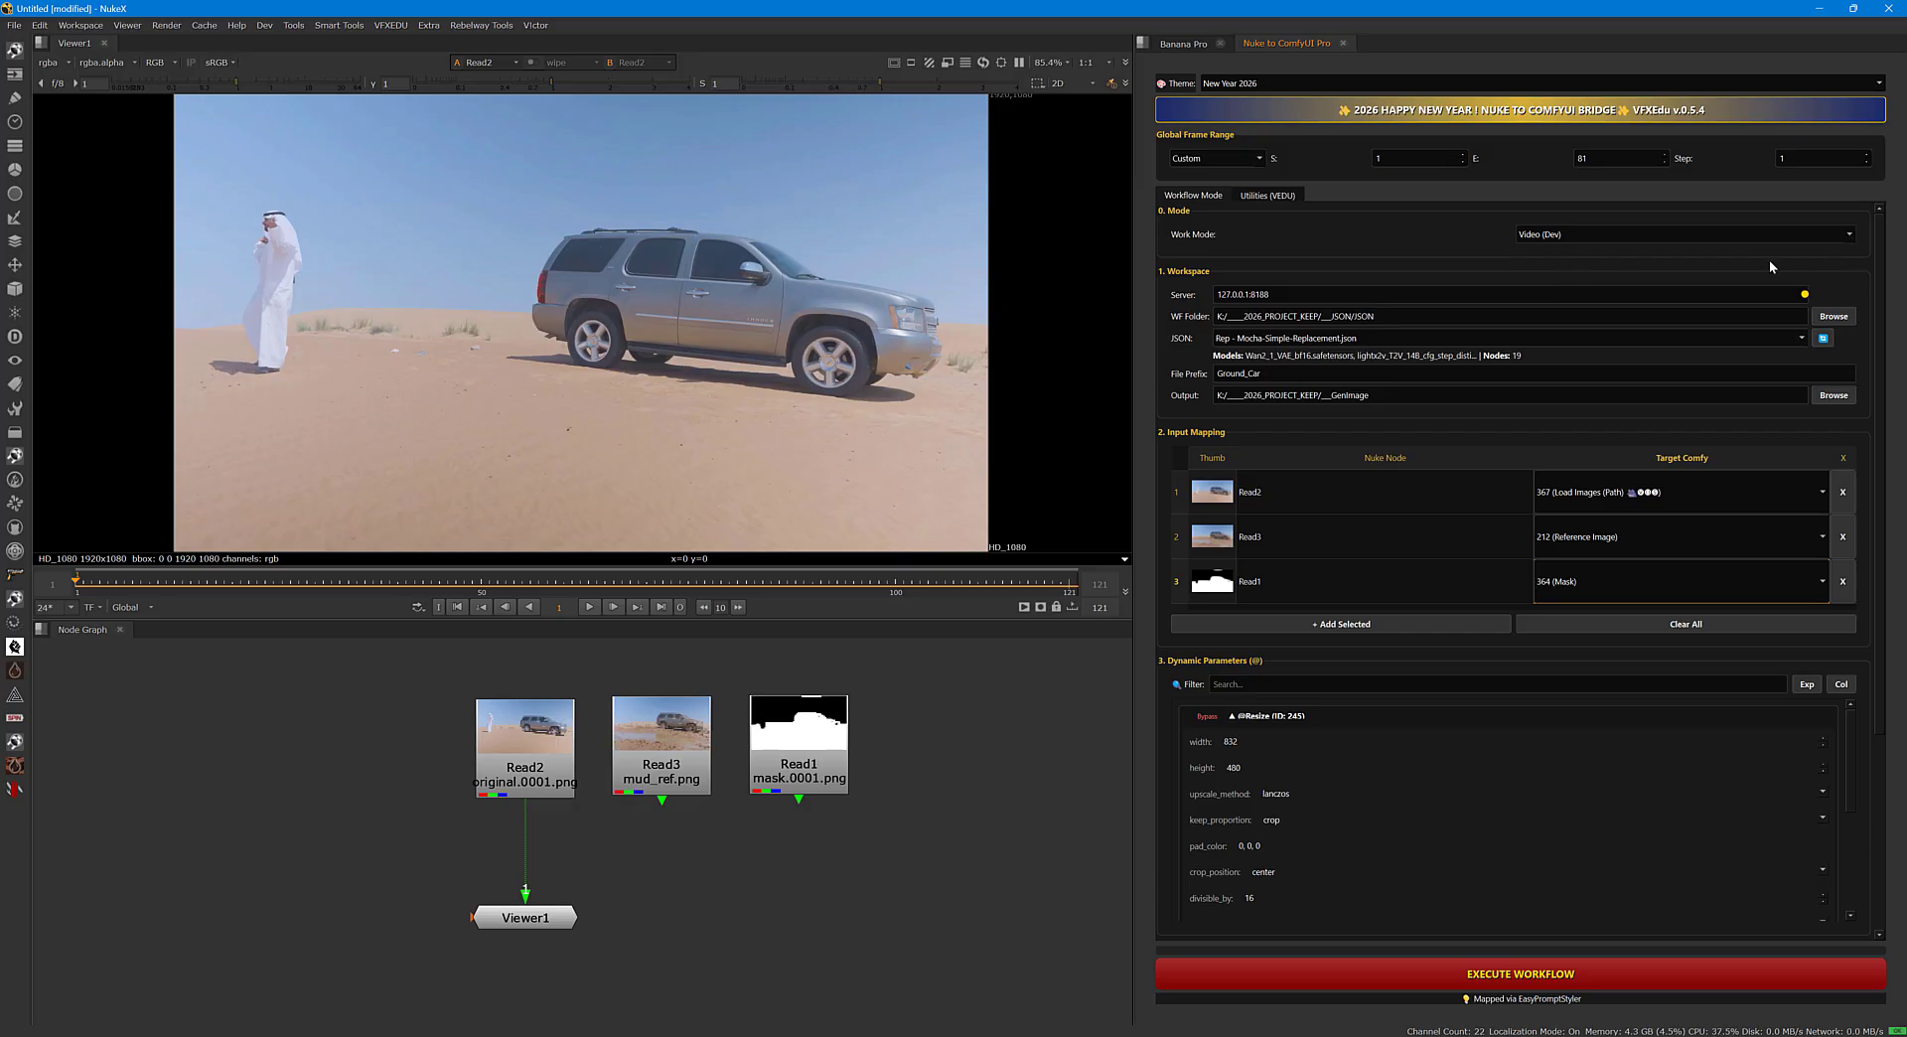
{"action": "left_click", "coordinate": [1590, 230]}
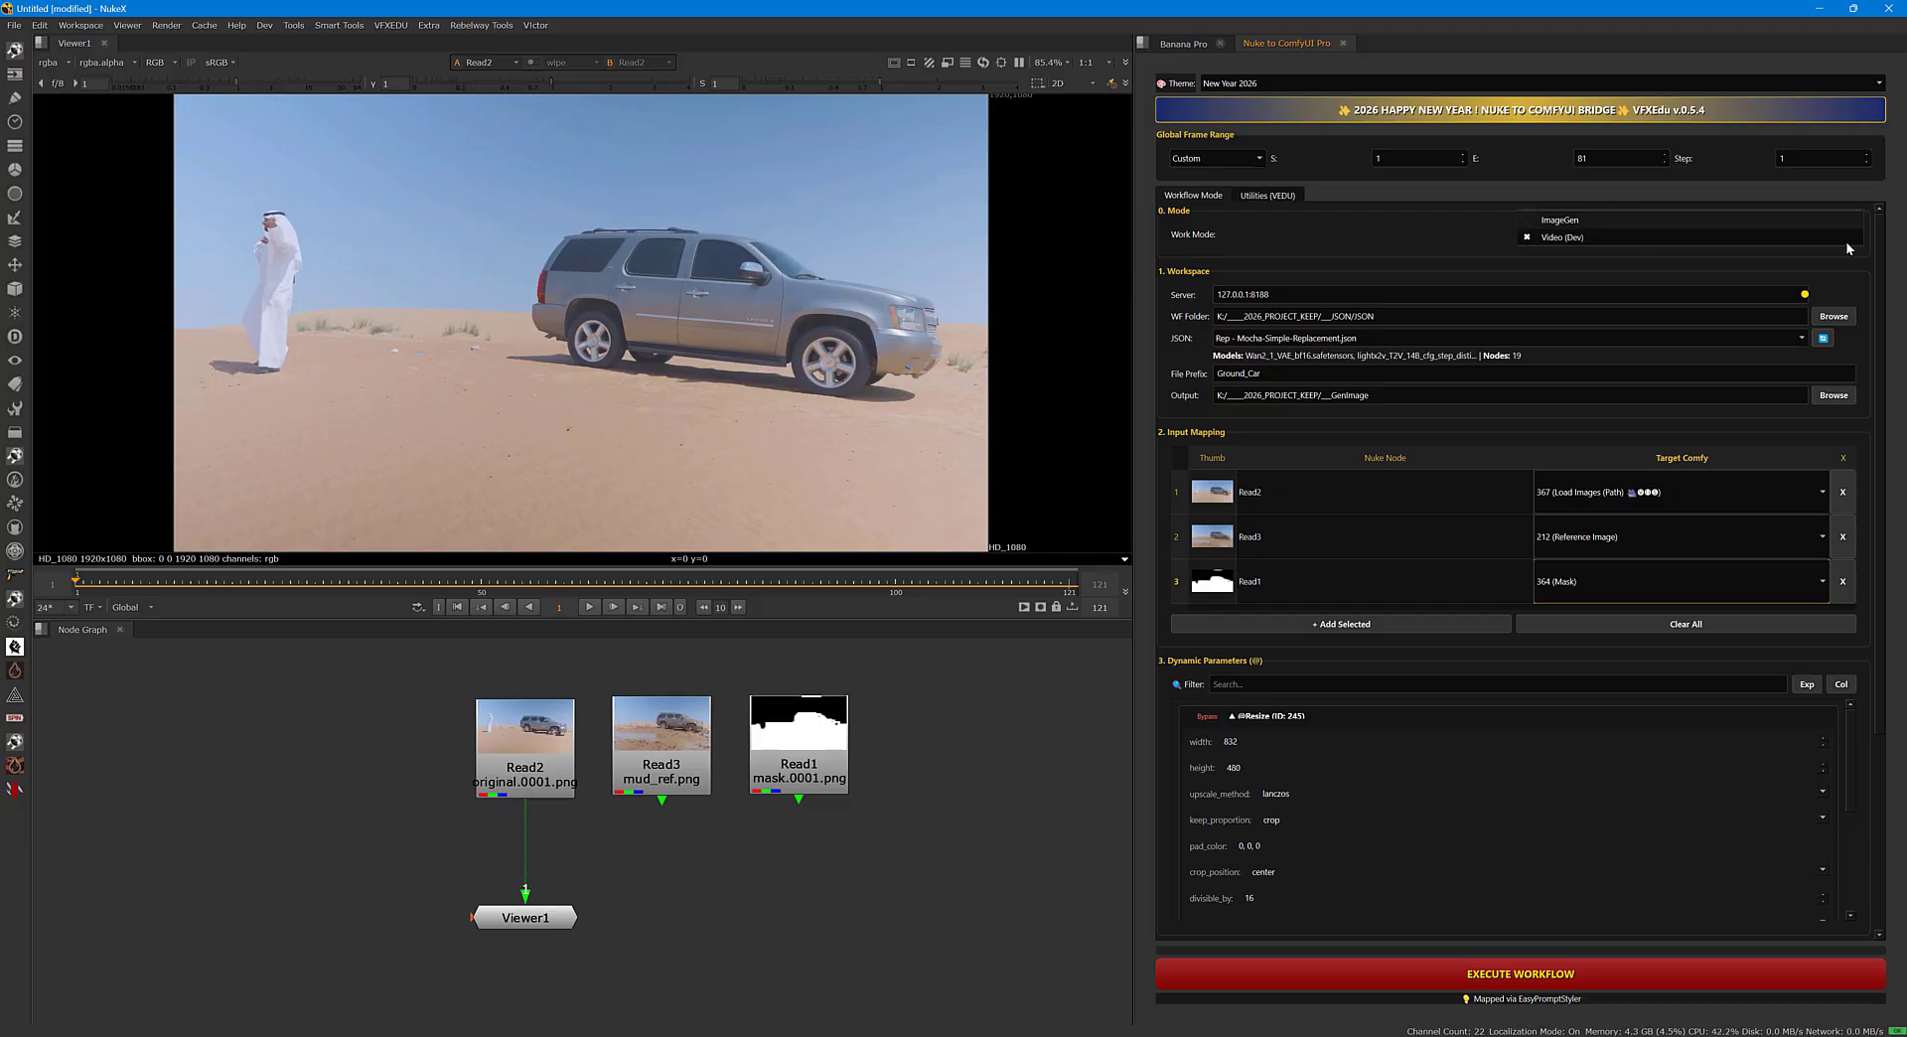
{"action": "left_click_drag", "start_coordinate": [1885, 272], "coordinate": [1885, 504]}
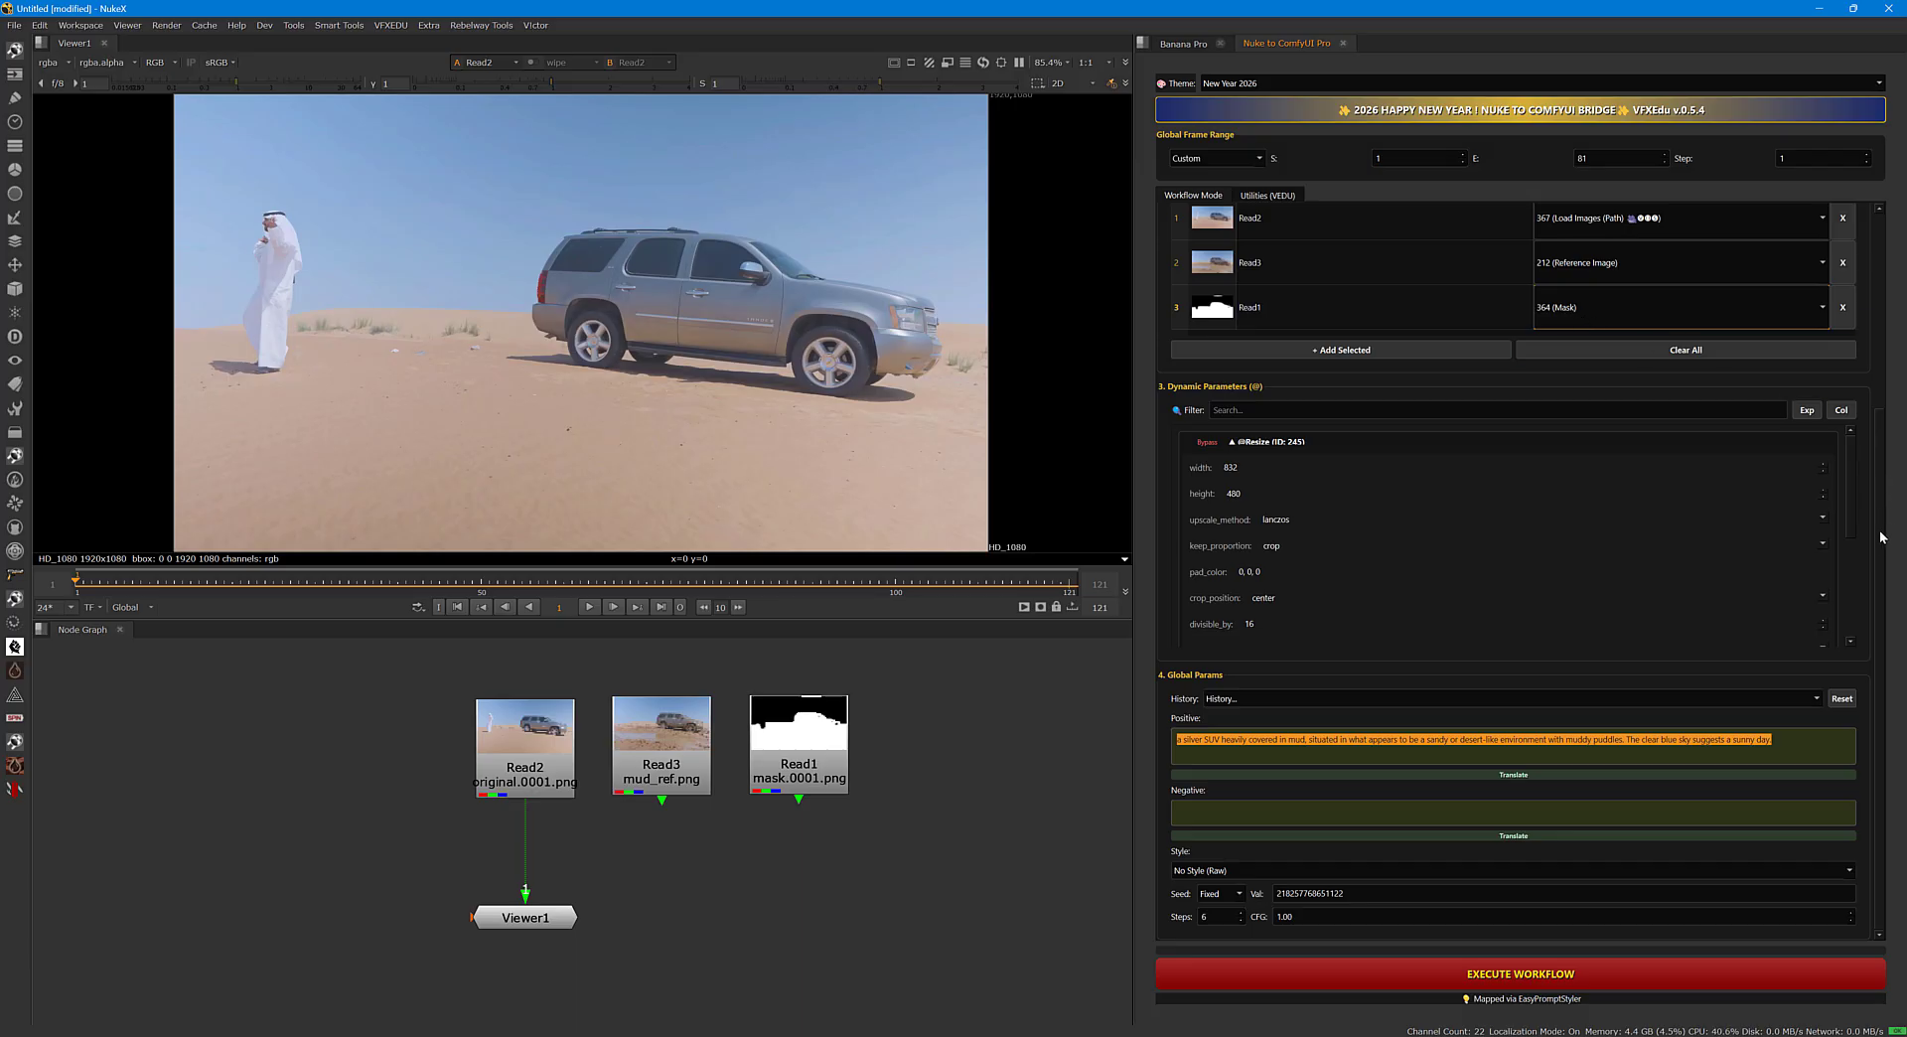
Execute the workflow and place the ComfyUI console window over the bridge to monitor its progress.
{"action": "left_click", "coordinate": [1482, 975]}
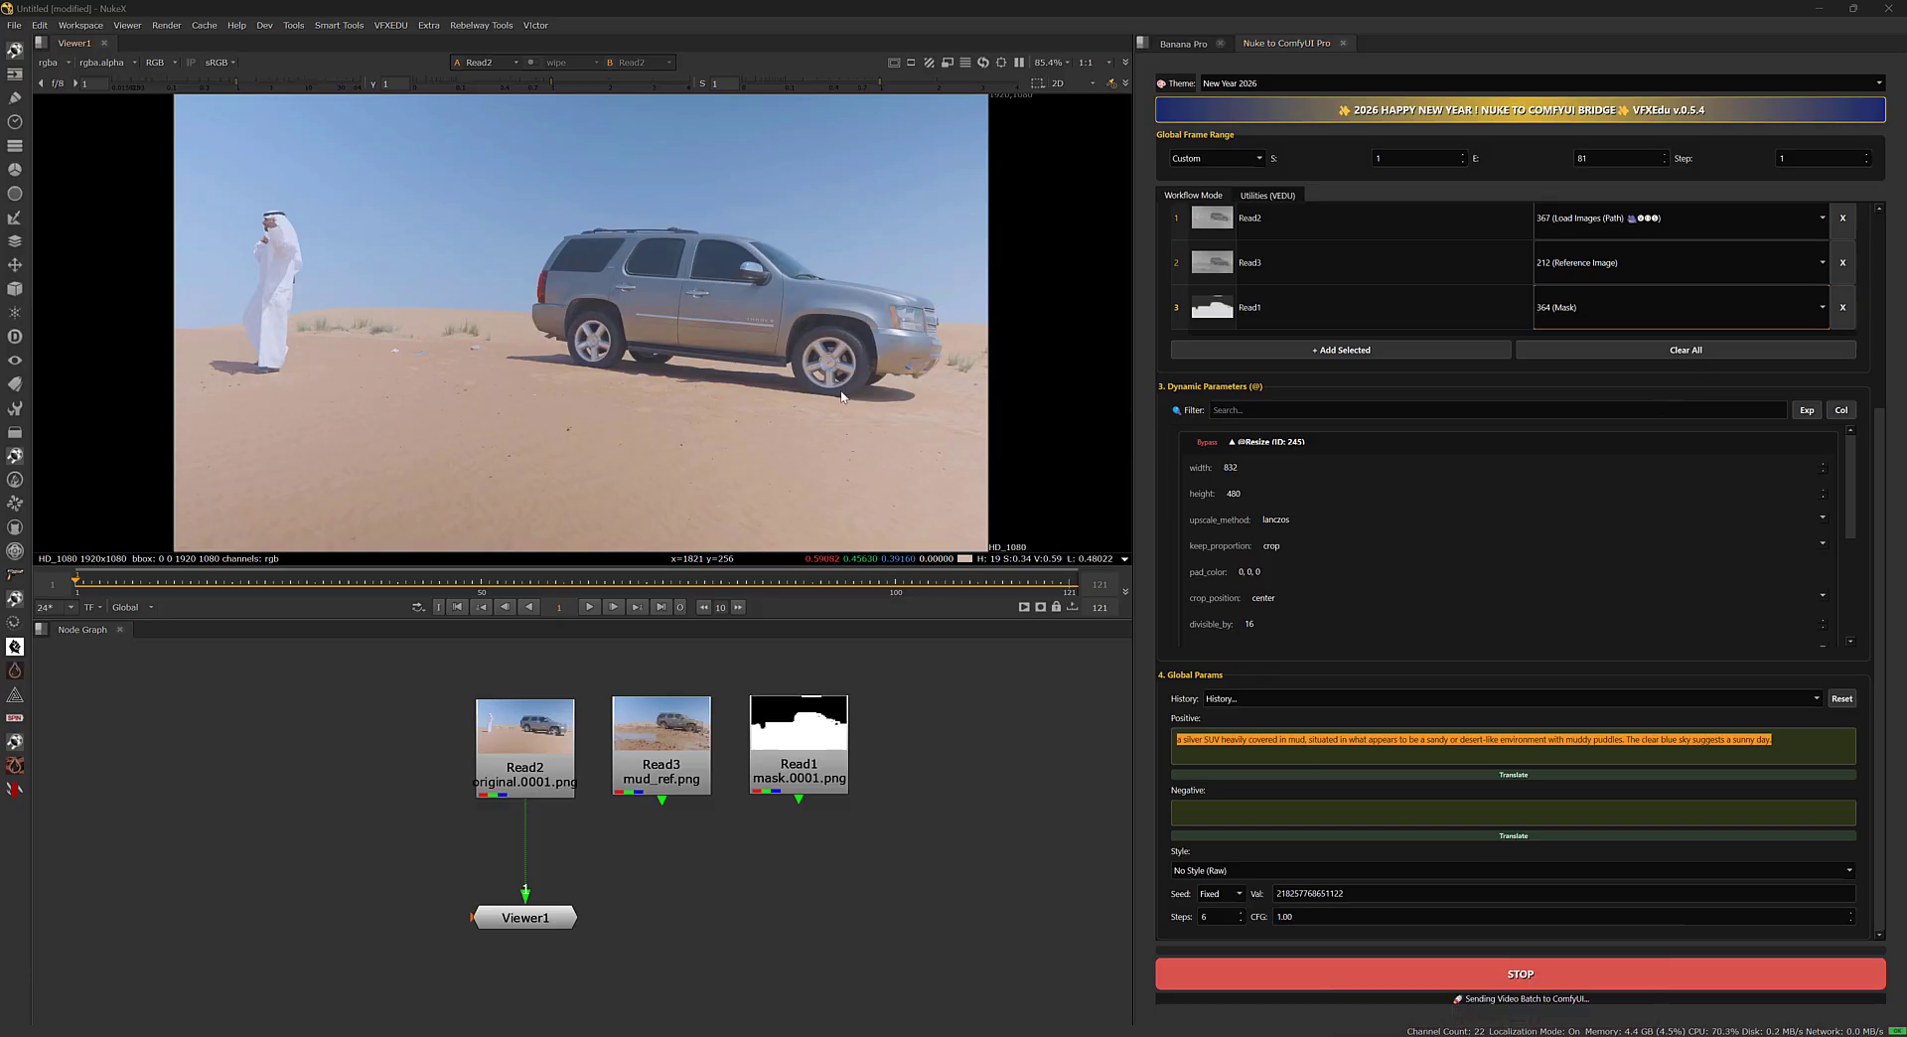
{"action": "left_click_drag", "start_coordinate": [0, 238], "coordinate": [1071, 171]}
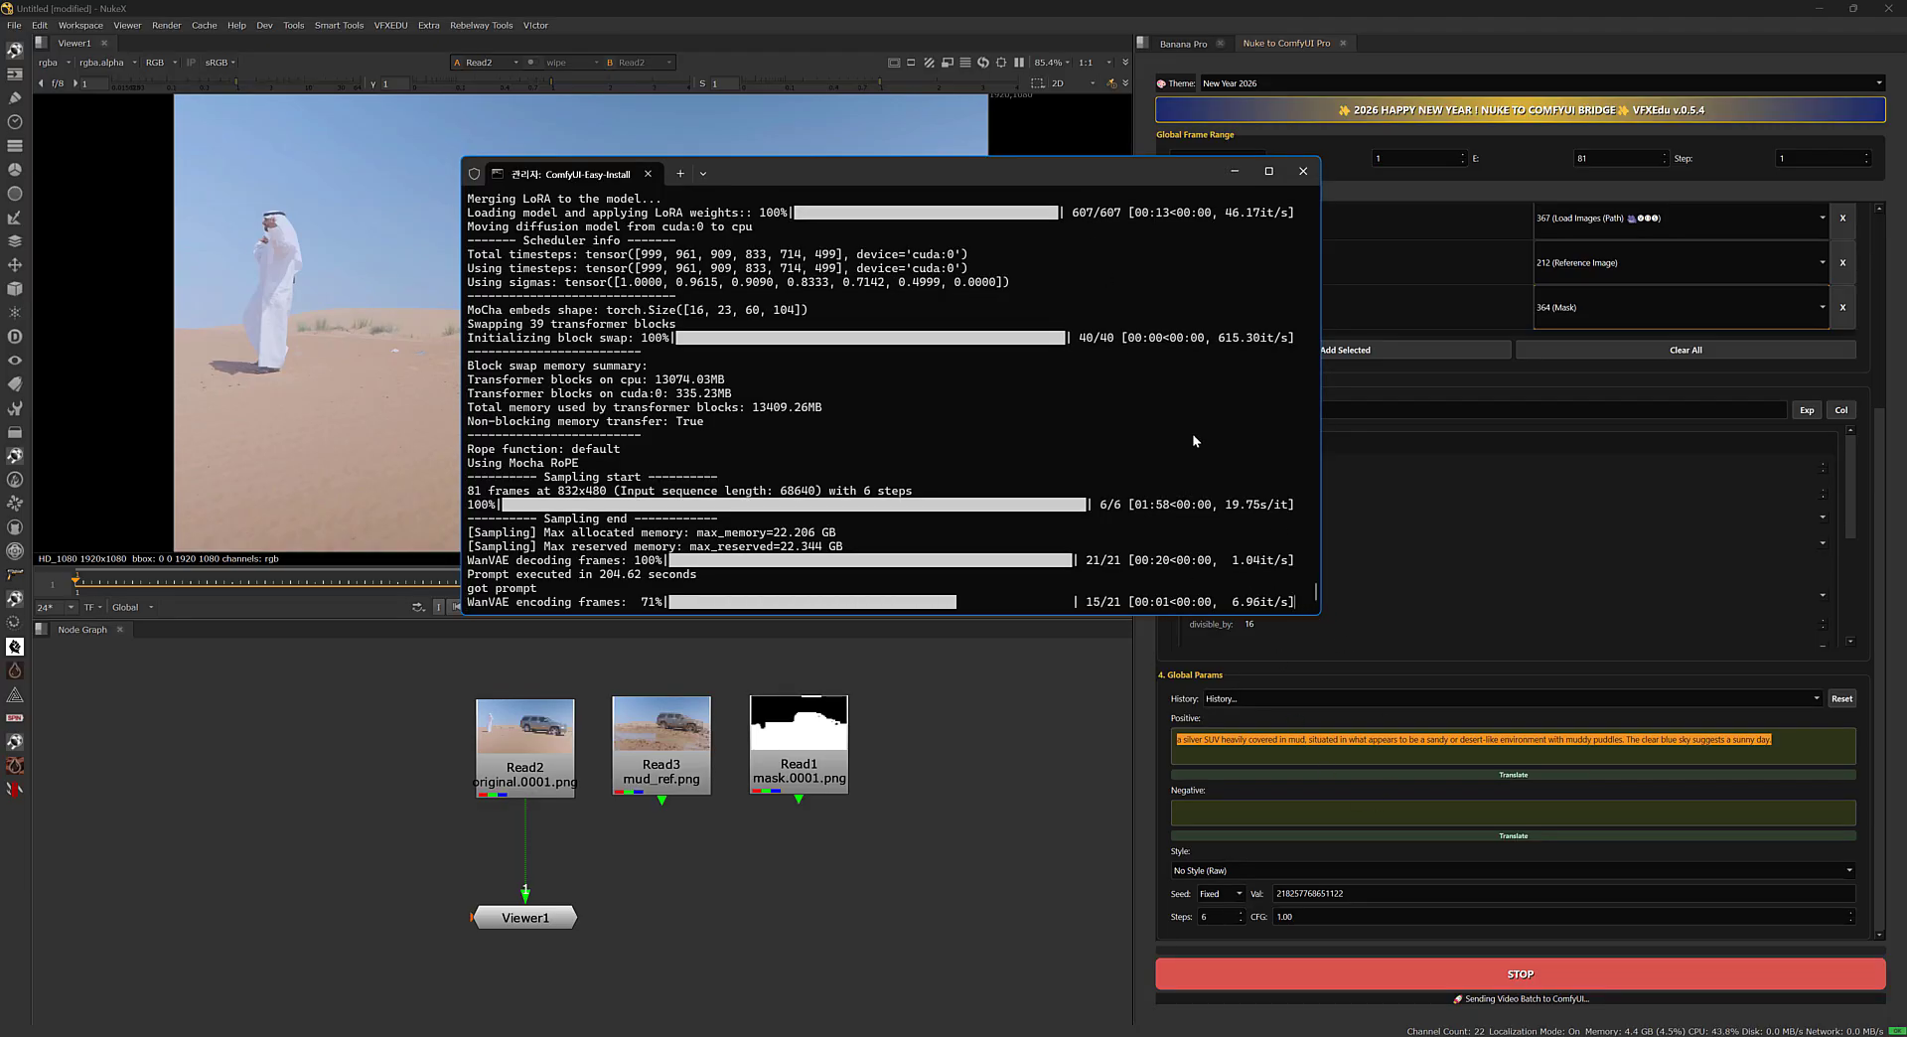
{"action": "left_click_drag", "start_coordinate": [1075, 170], "coordinate": [1475, 267]}
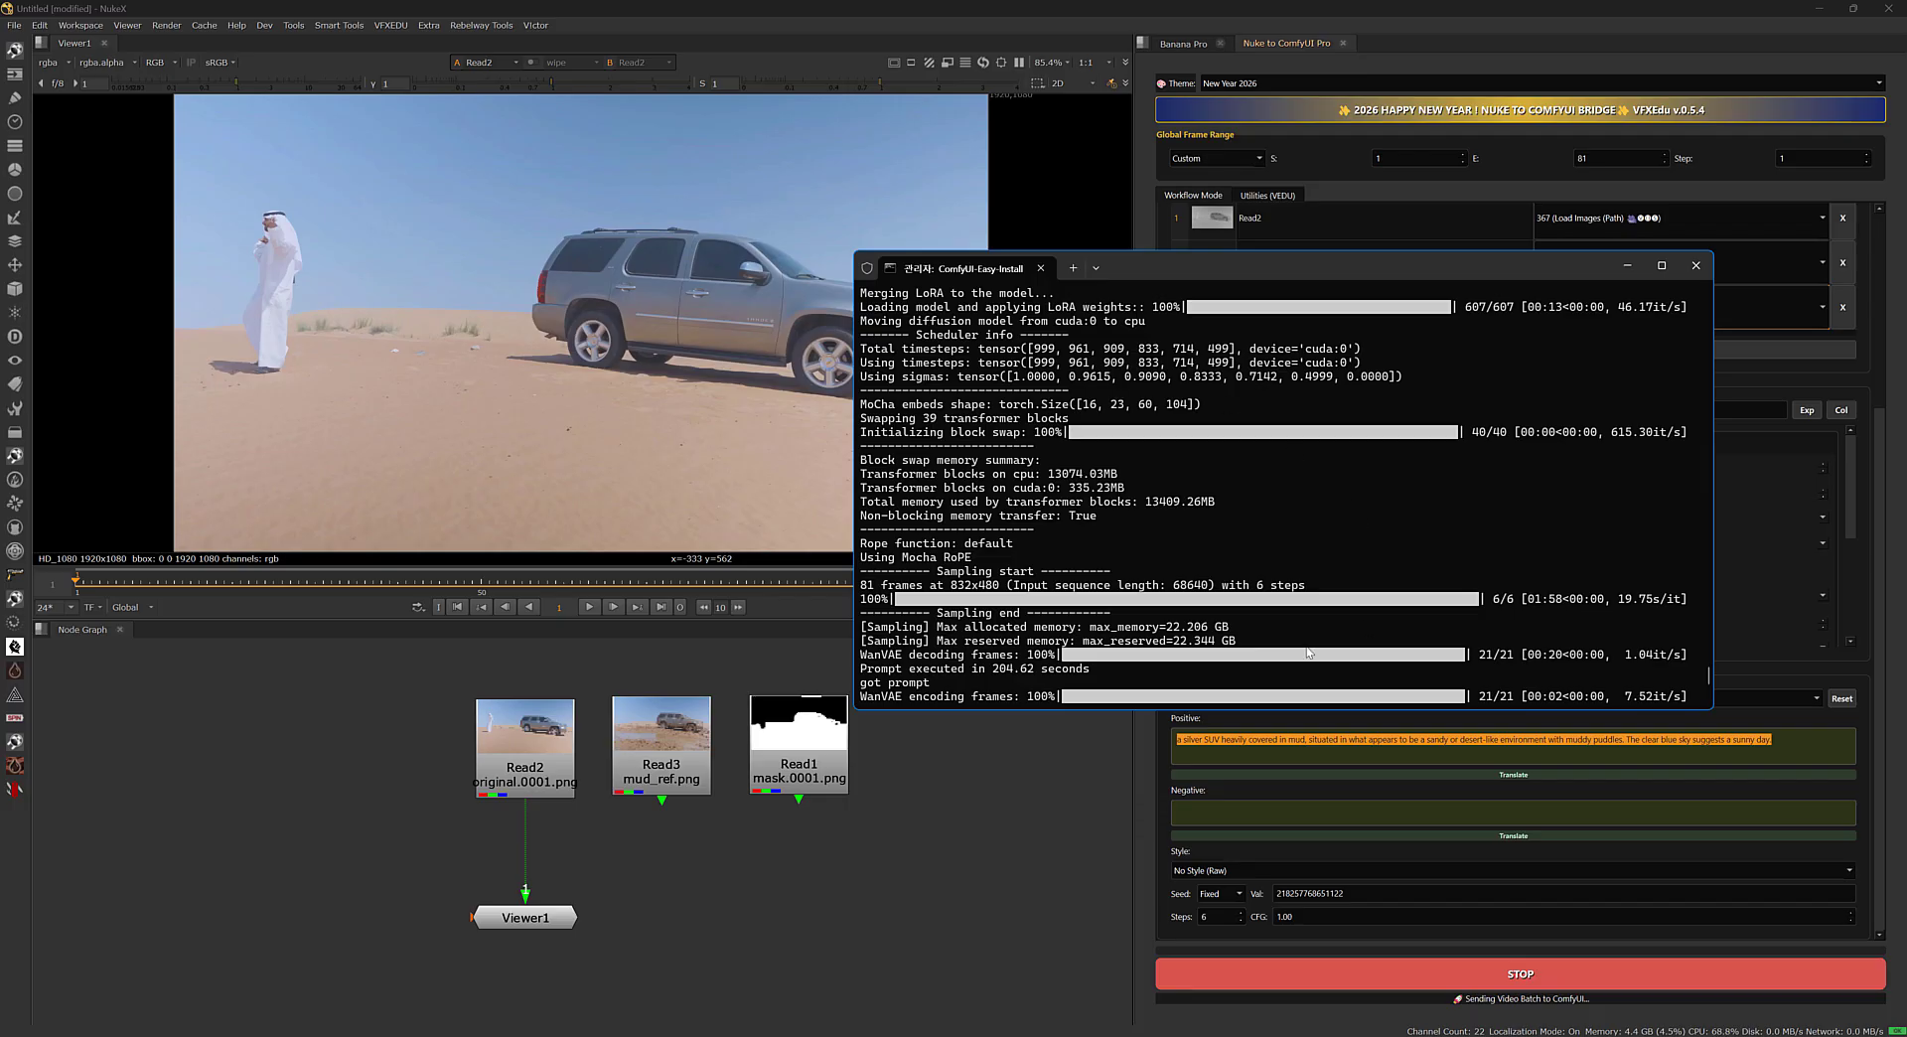
{"action": "left_click_drag", "start_coordinate": [1341, 273], "coordinate": [1398, 317]}
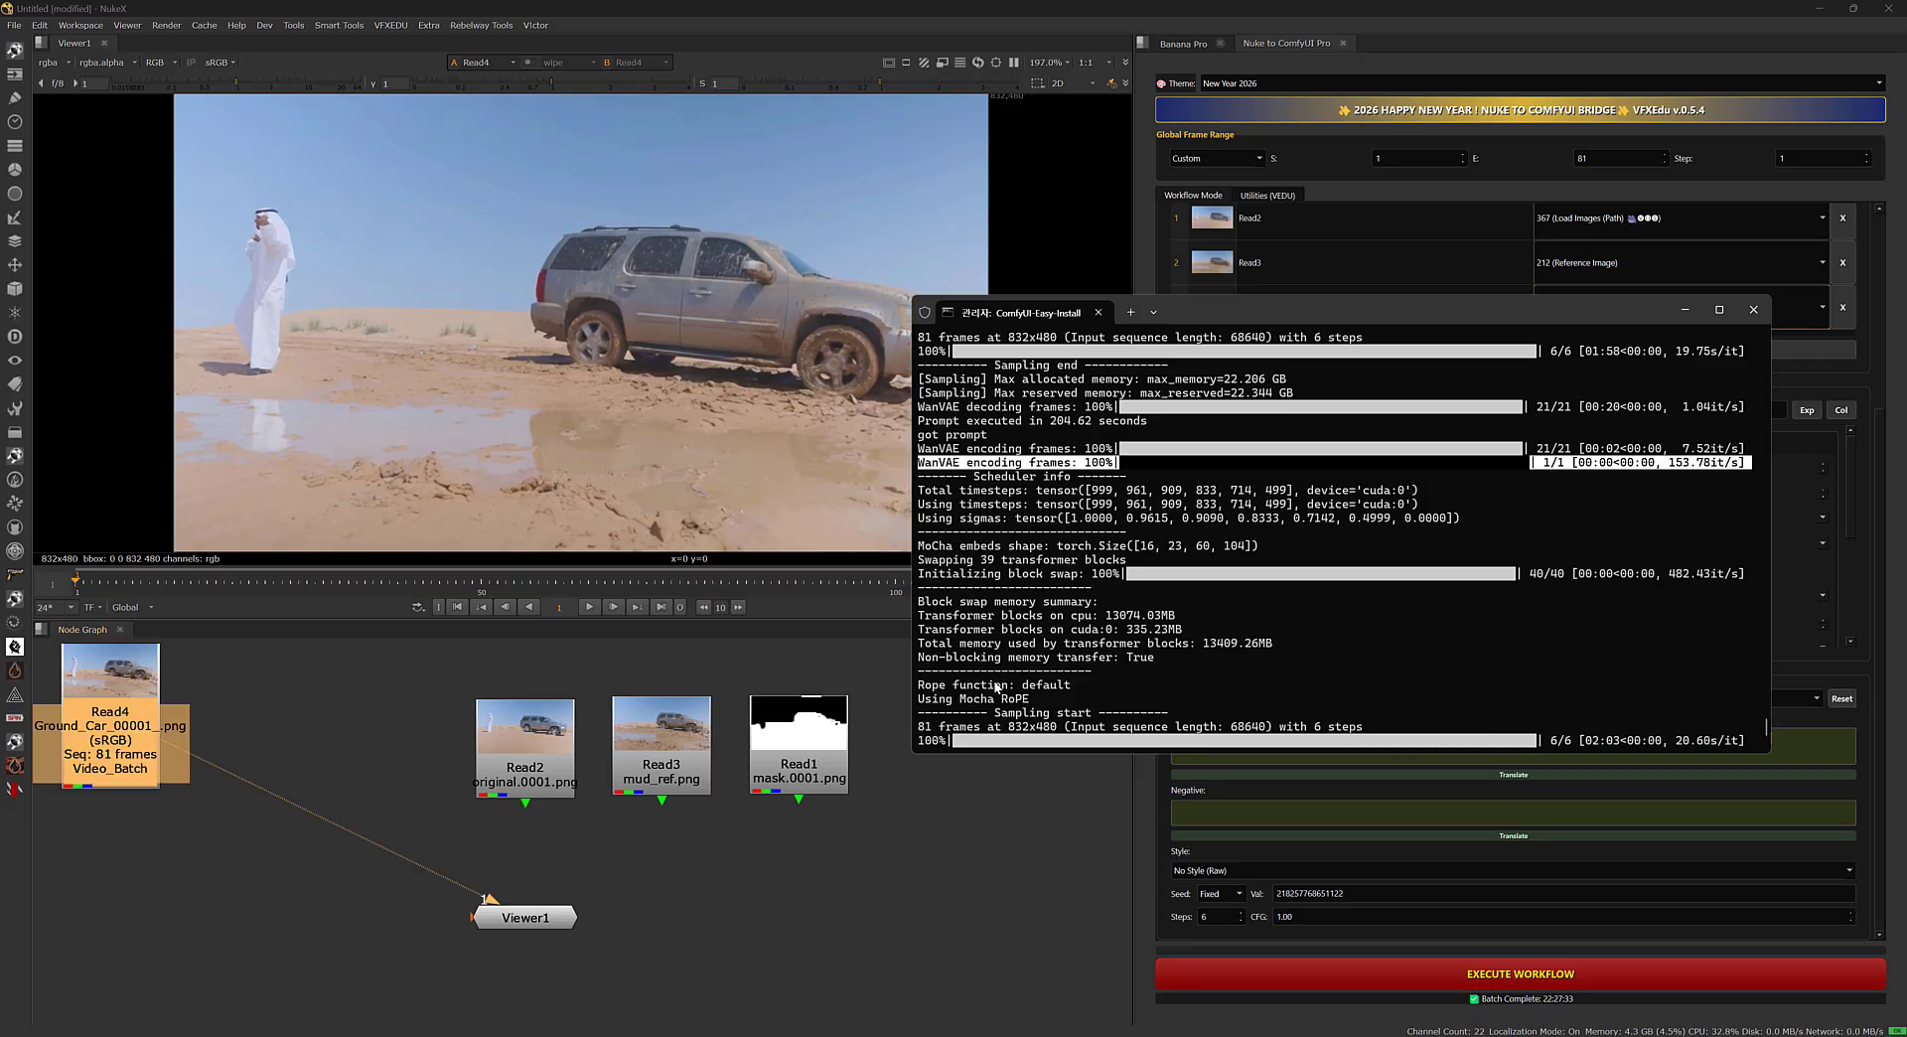
Place the generated Ground_Car read node beside Read2 and move Viewer1 beneath it.
{"action": "left_click_drag", "start_coordinate": [116, 730], "coordinate": [425, 757]}
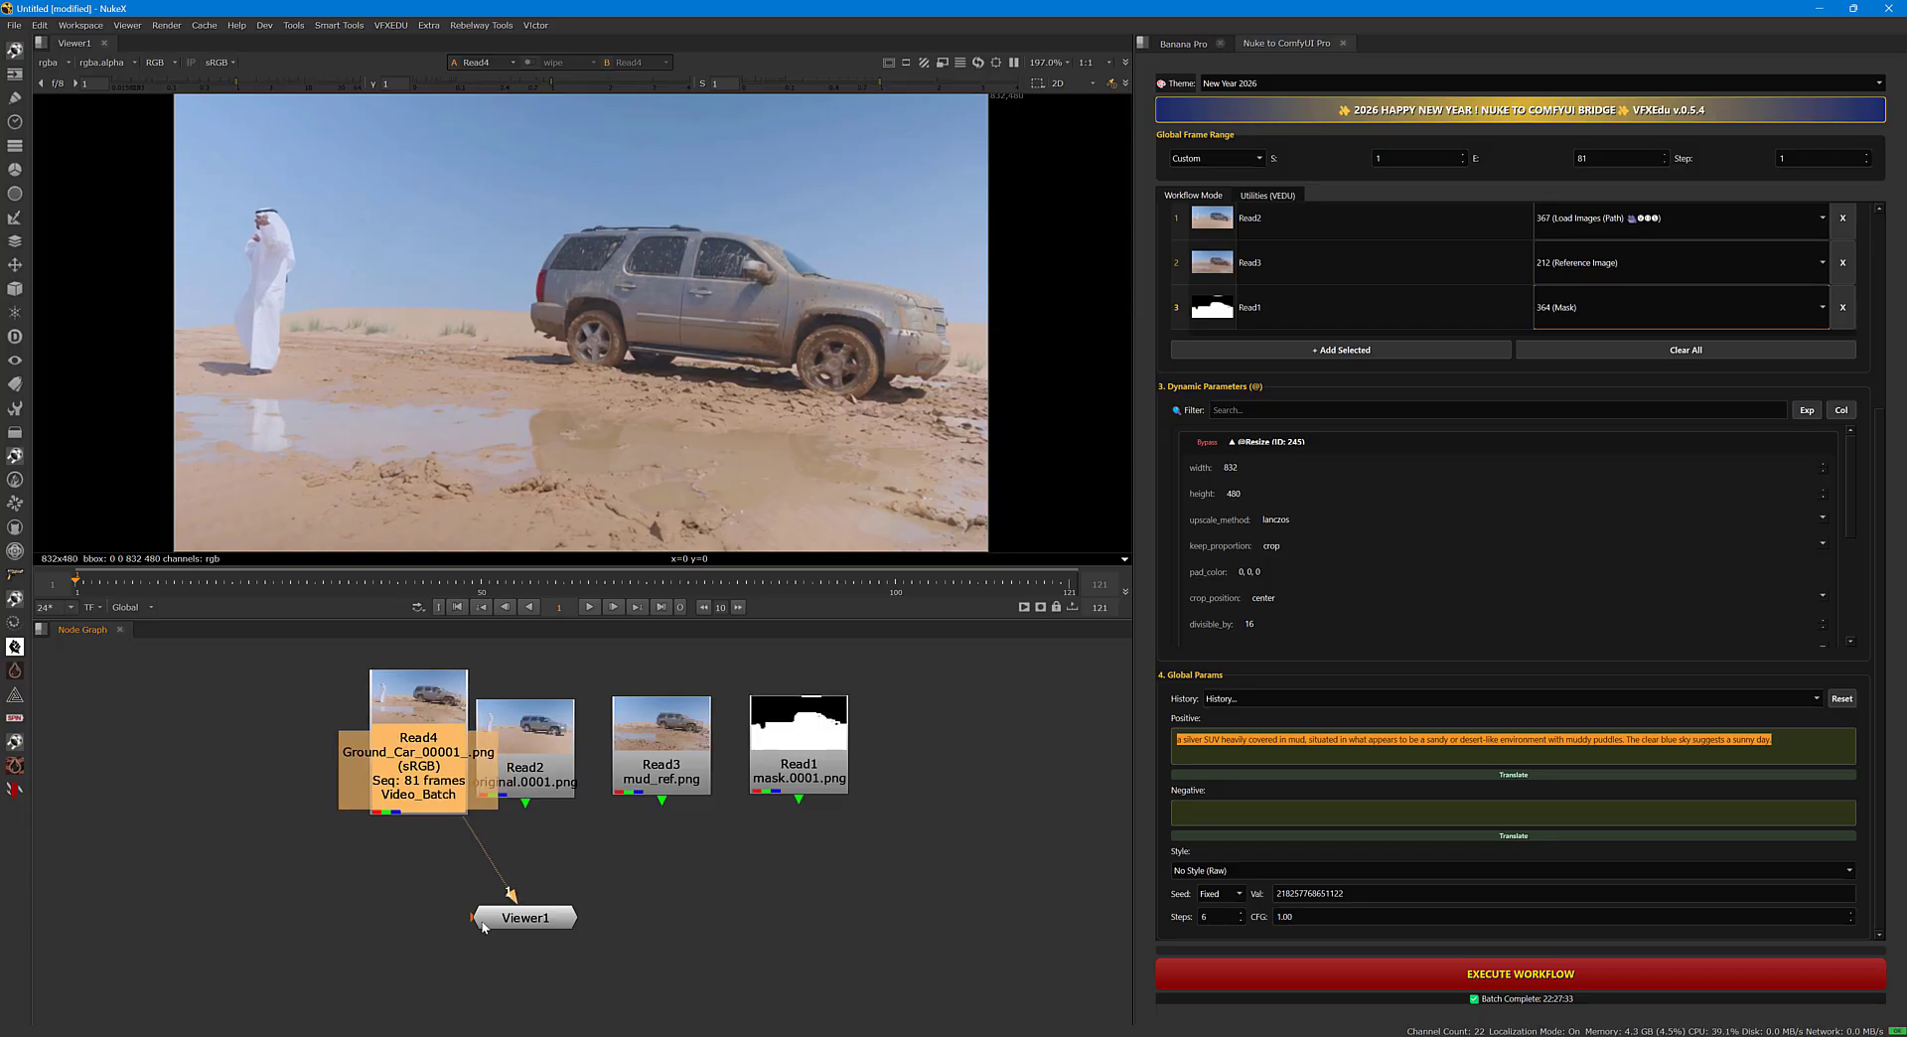
{"action": "left_click", "coordinate": [542, 933]}
{"action": "left_click_drag", "start_coordinate": [527, 918], "coordinate": [465, 915]}
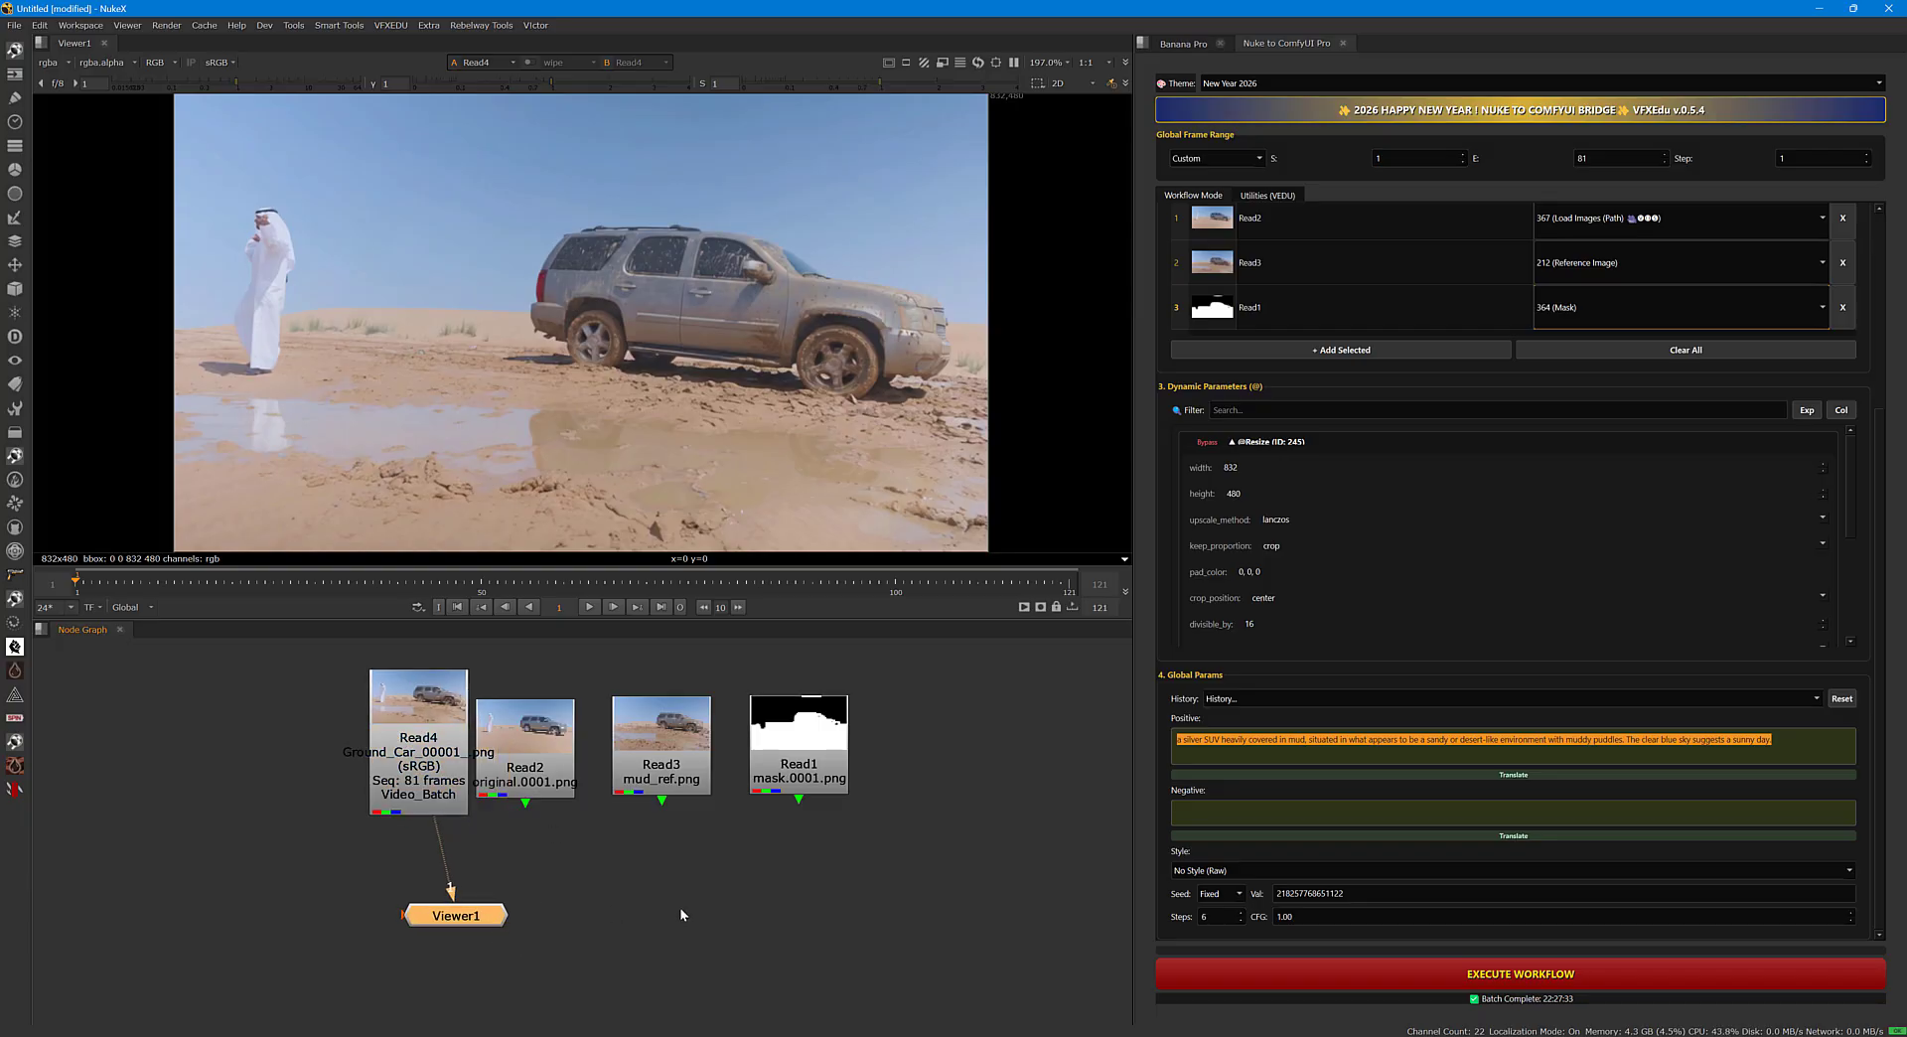
Set the last frame of the project's frame range to 81 and close the project settings.
{"action": "left_click", "coordinate": [956, 820]}
{"action": "key", "text": "s"}
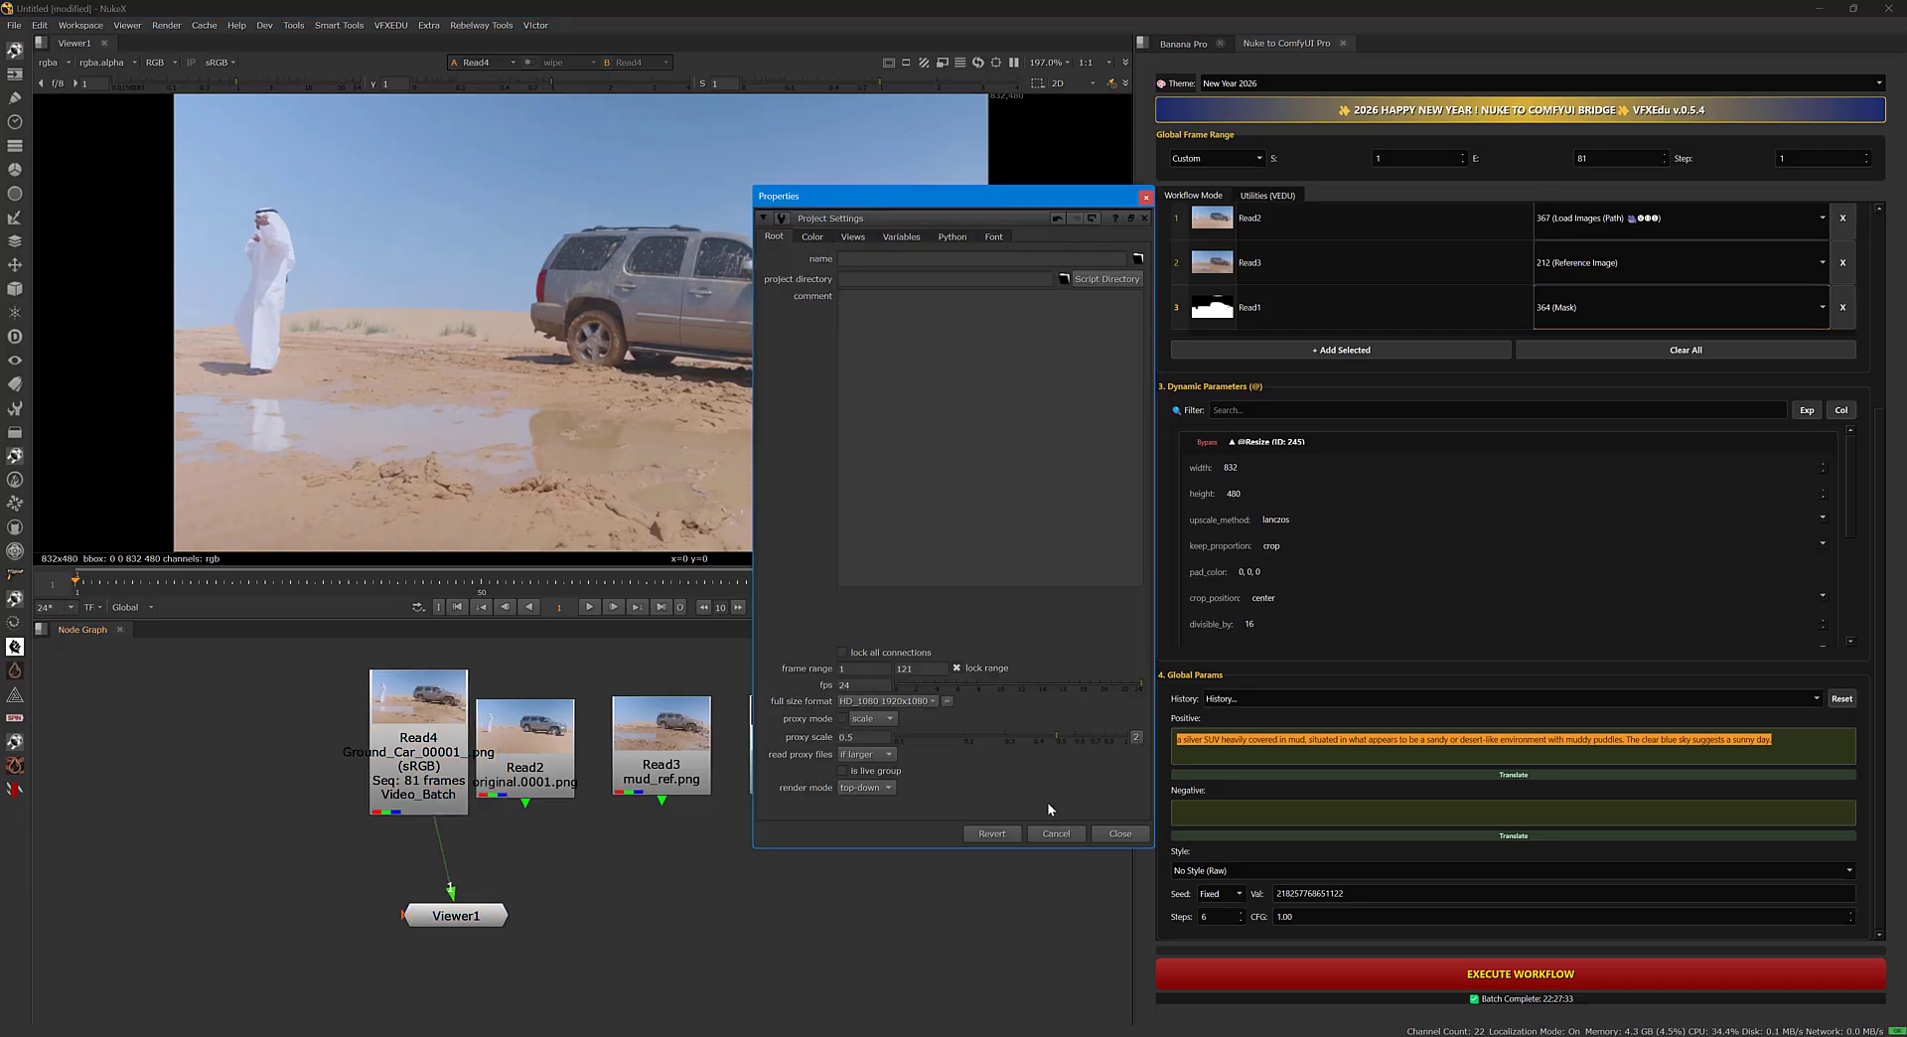
{"action": "double_click", "coordinate": [912, 668]}
{"action": "type", "text": "81"}
{"action": "key", "text": "Return"}
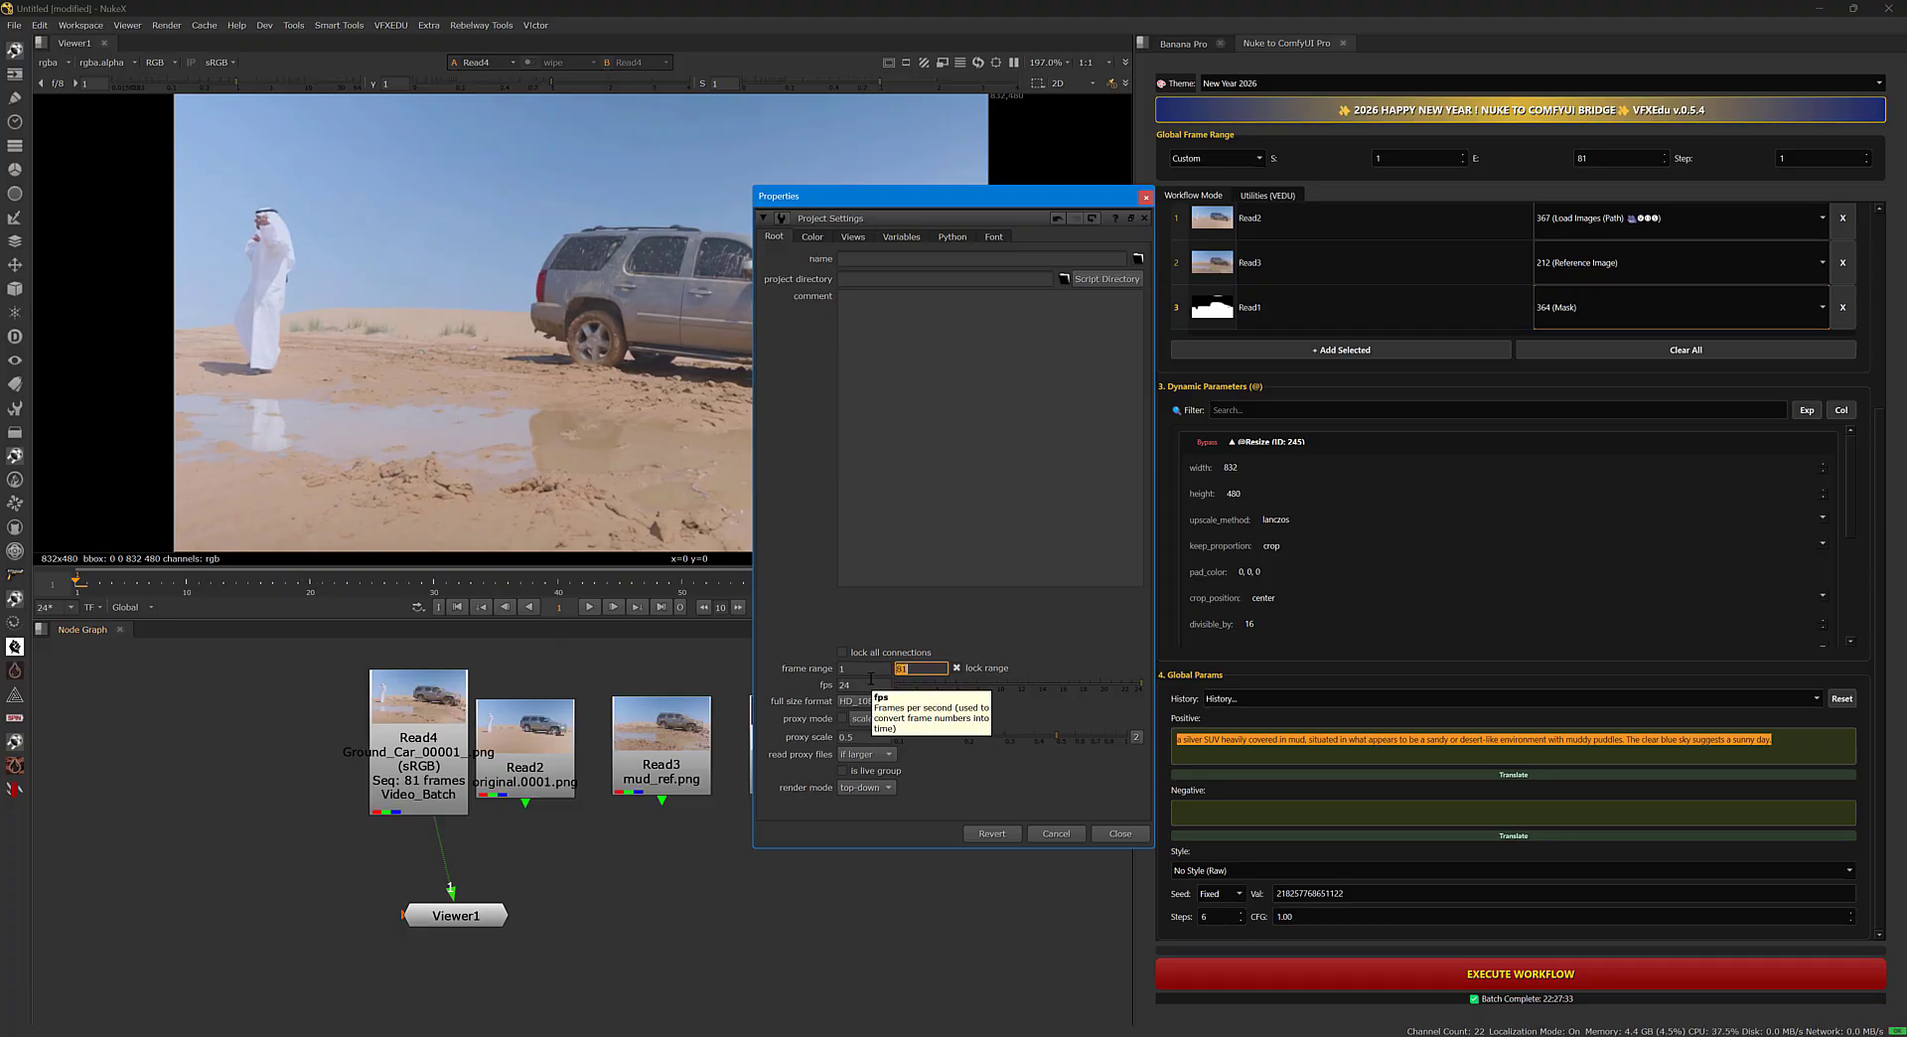
{"action": "left_click", "coordinate": [1145, 196]}
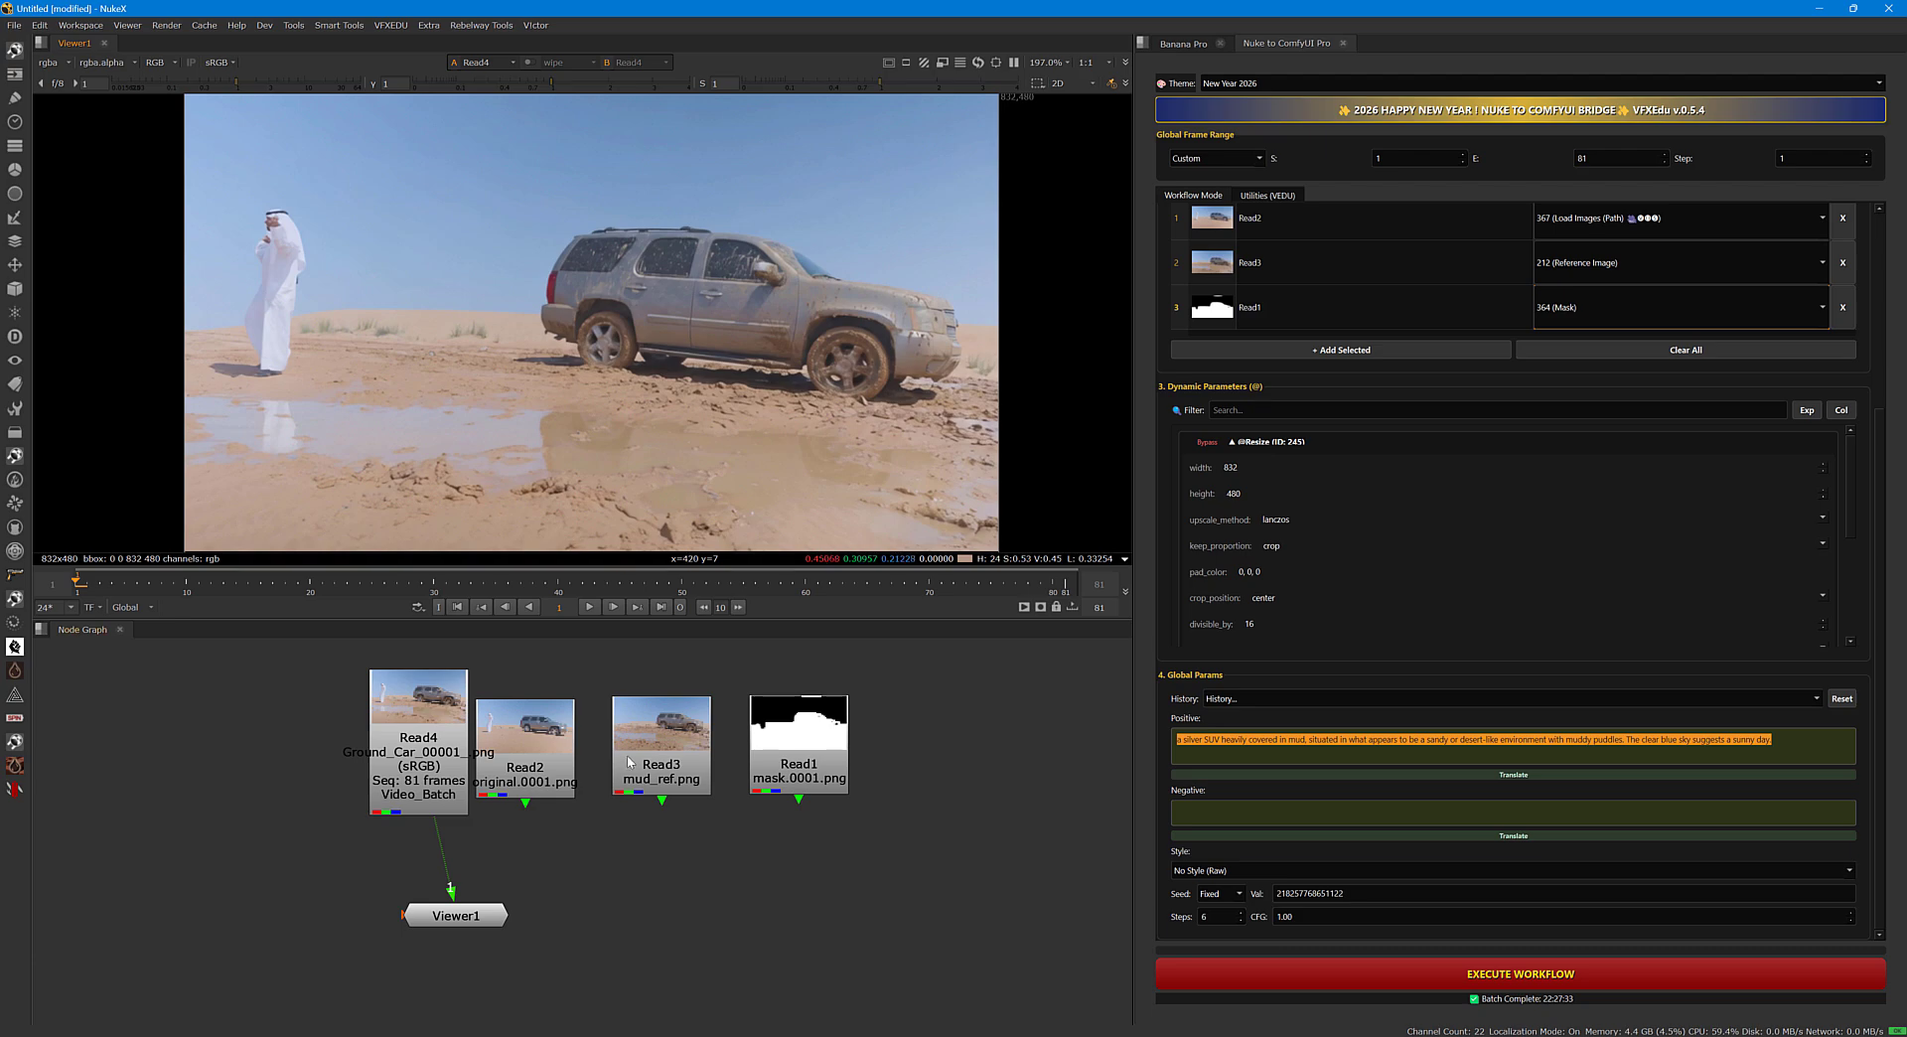
Play back the generated Ground_Car sequence in an enlarged viewer and stop the playback.
{"action": "left_click", "coordinate": [590, 608]}
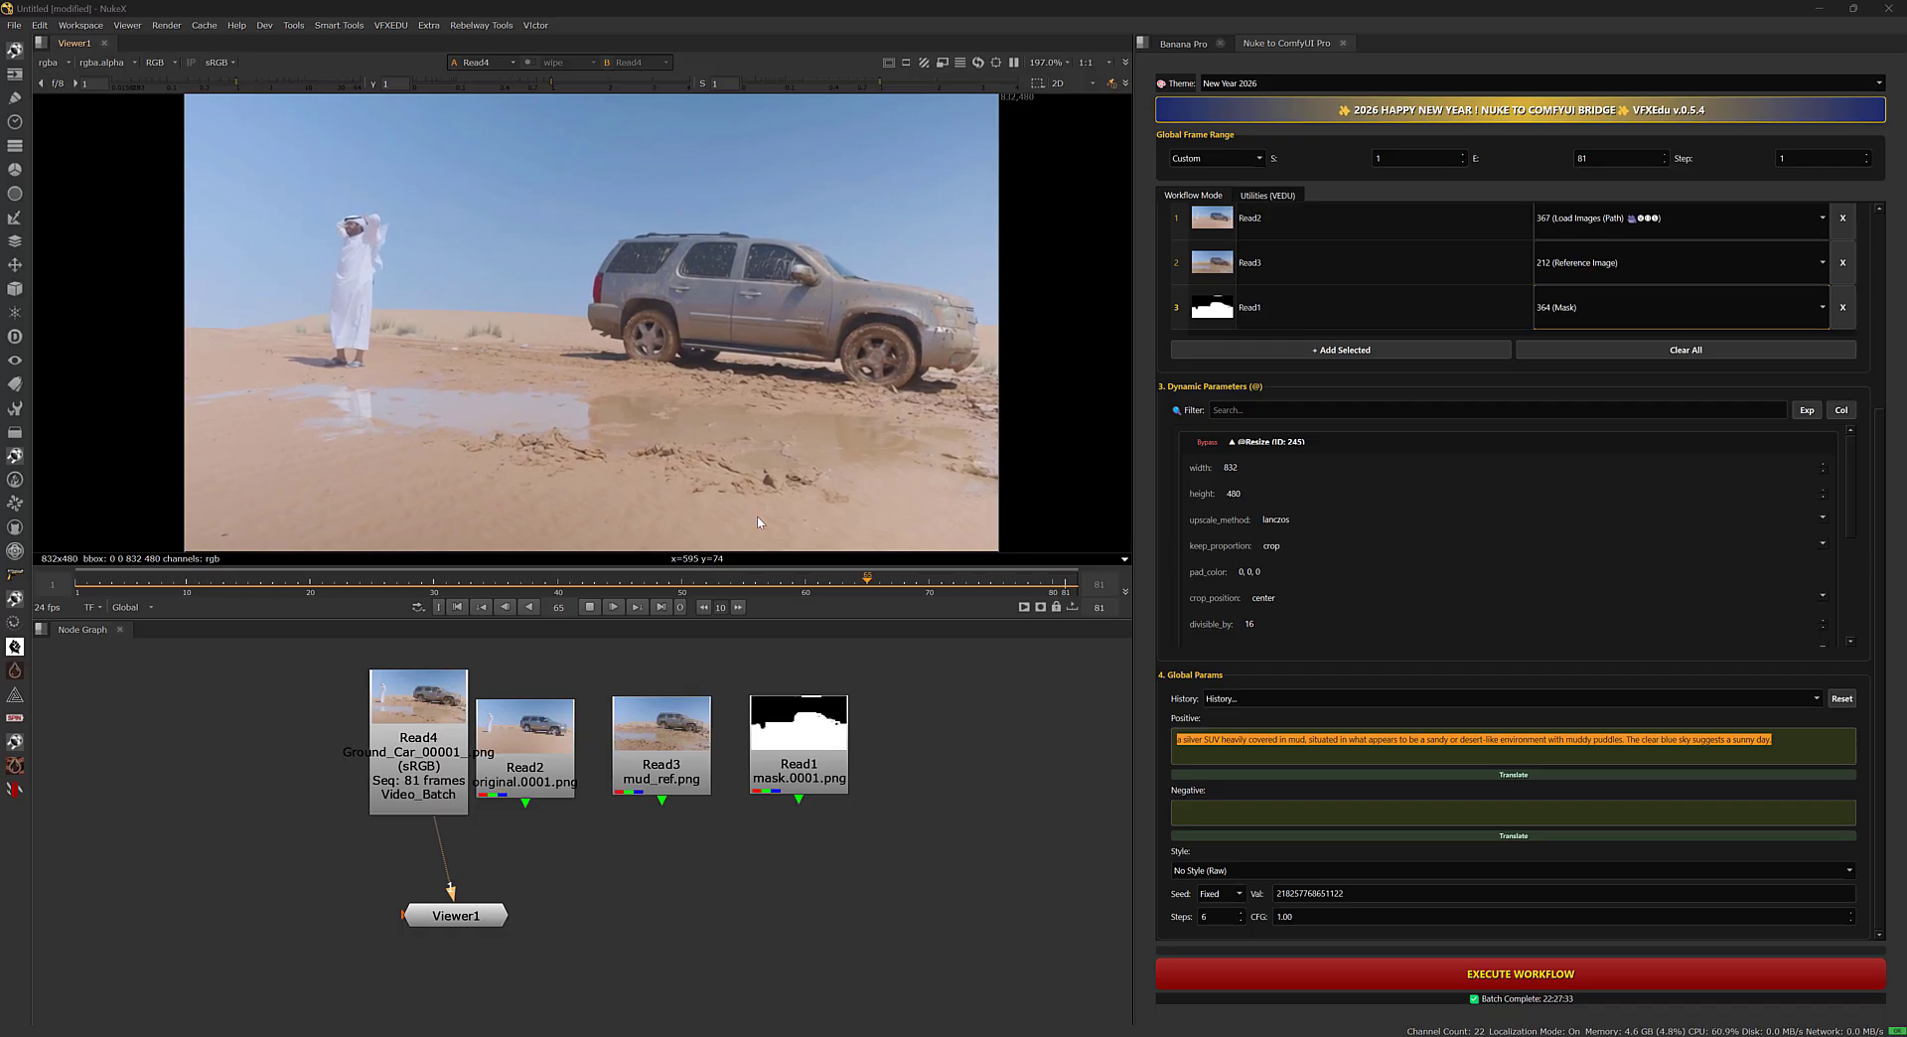
{"action": "left_click_drag", "start_coordinate": [728, 622], "coordinate": [720, 668]}
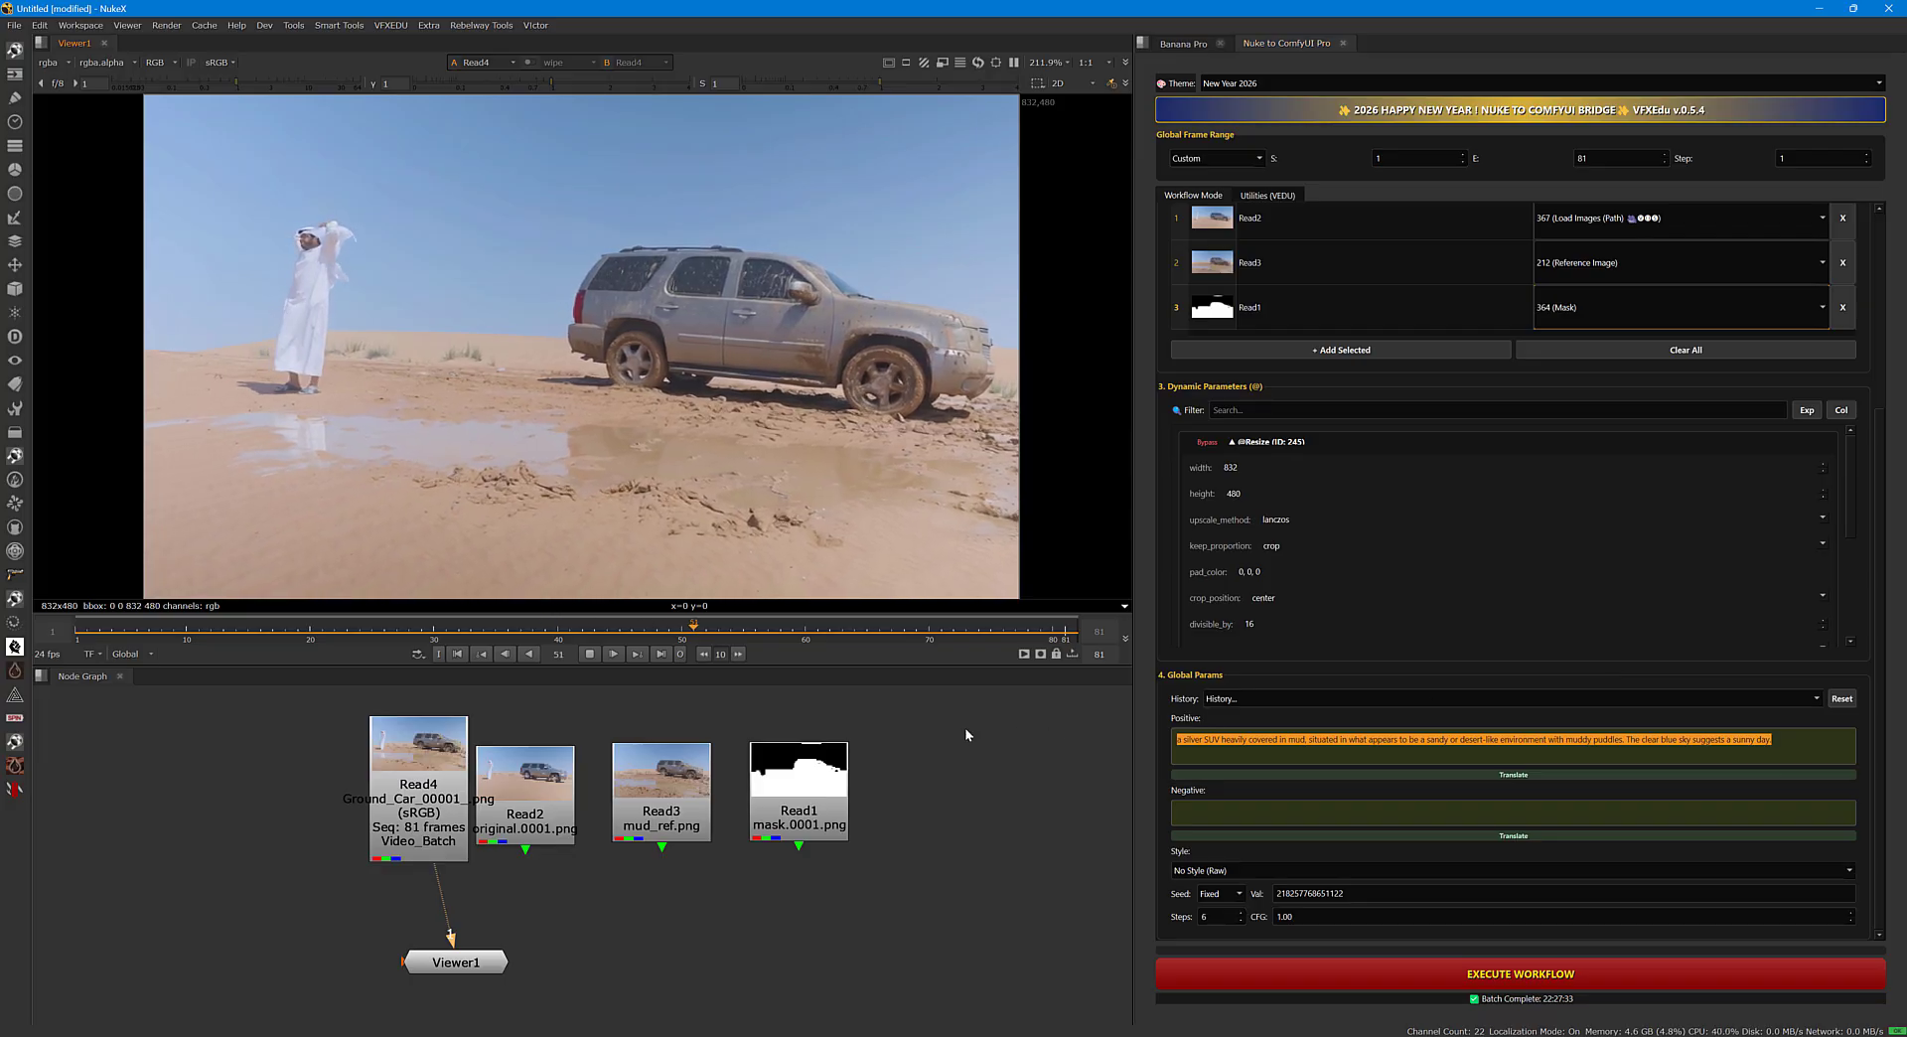
{"action": "left_click", "coordinate": [595, 657]}
View the Read3 mud reference at frame 1, then view Read4 and scrub its first frames to compare.
{"action": "left_click", "coordinate": [655, 792]}
{"action": "key", "text": "1"}
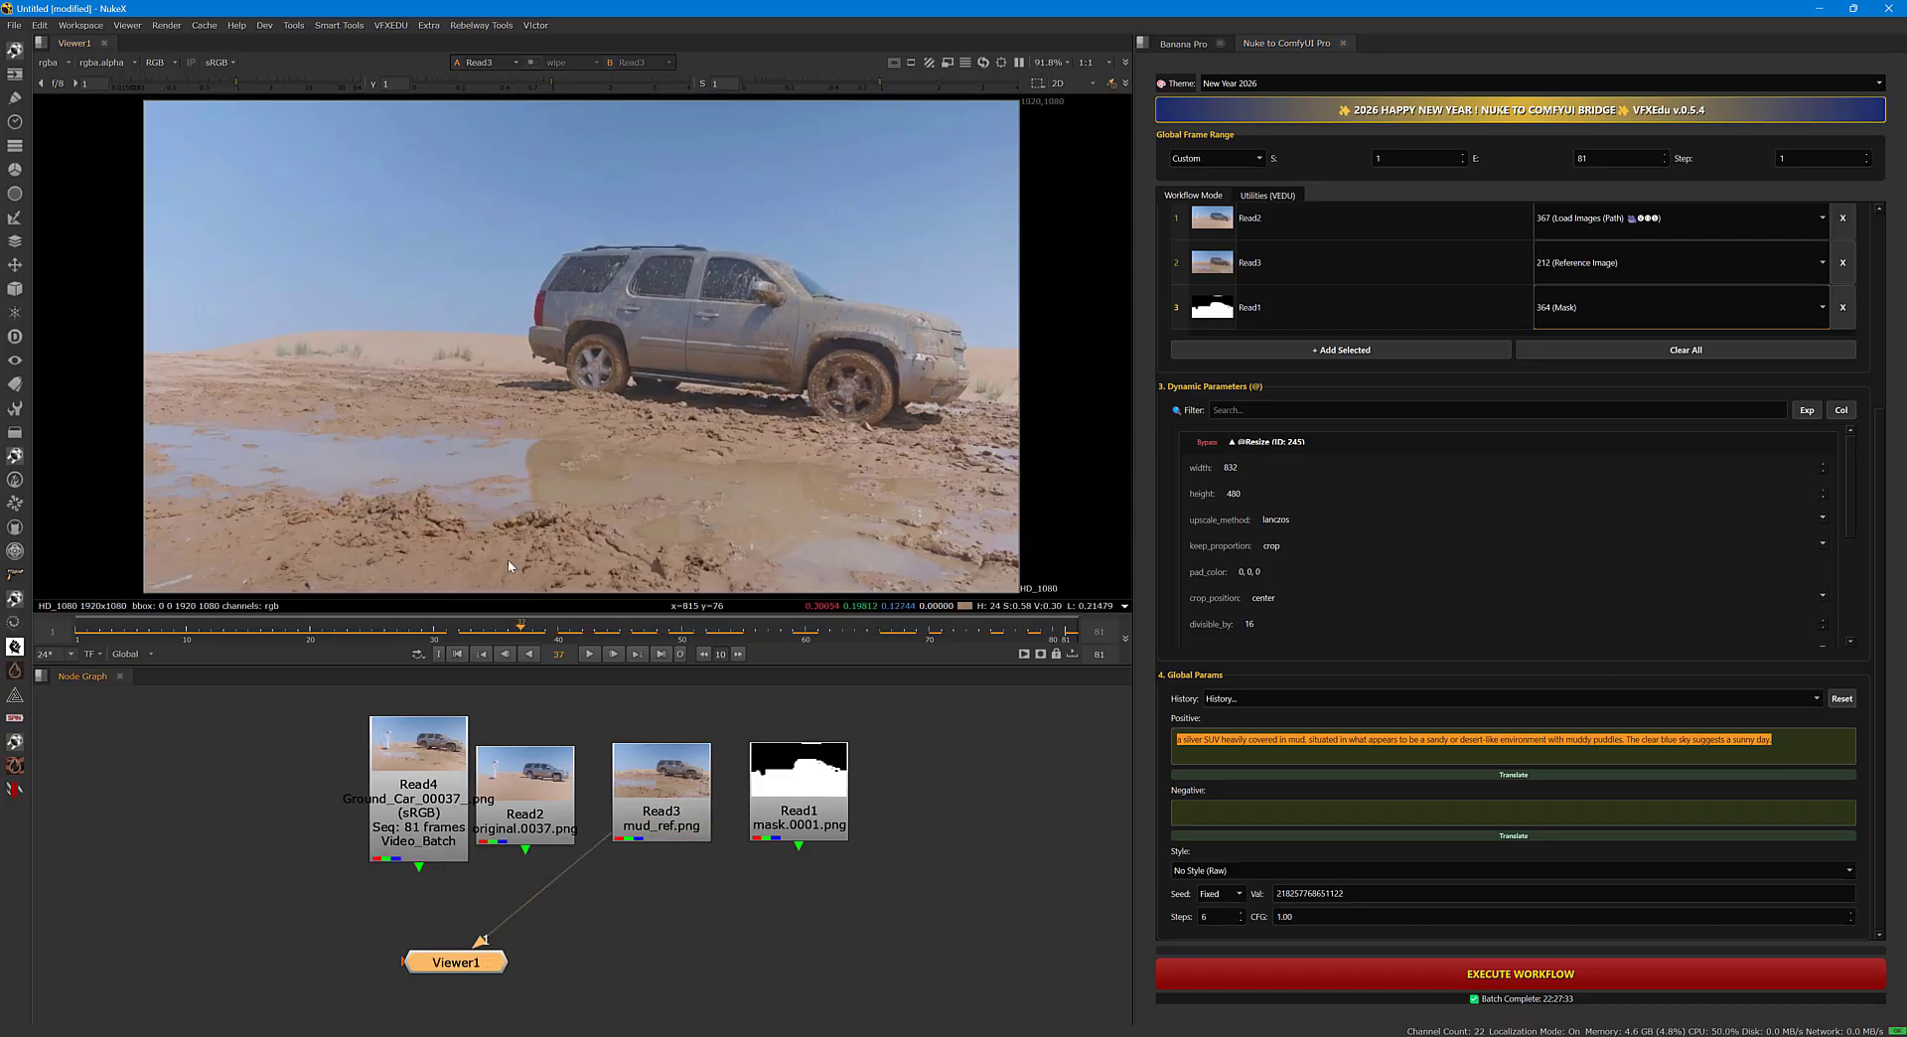
{"action": "left_click", "coordinate": [80, 629]}
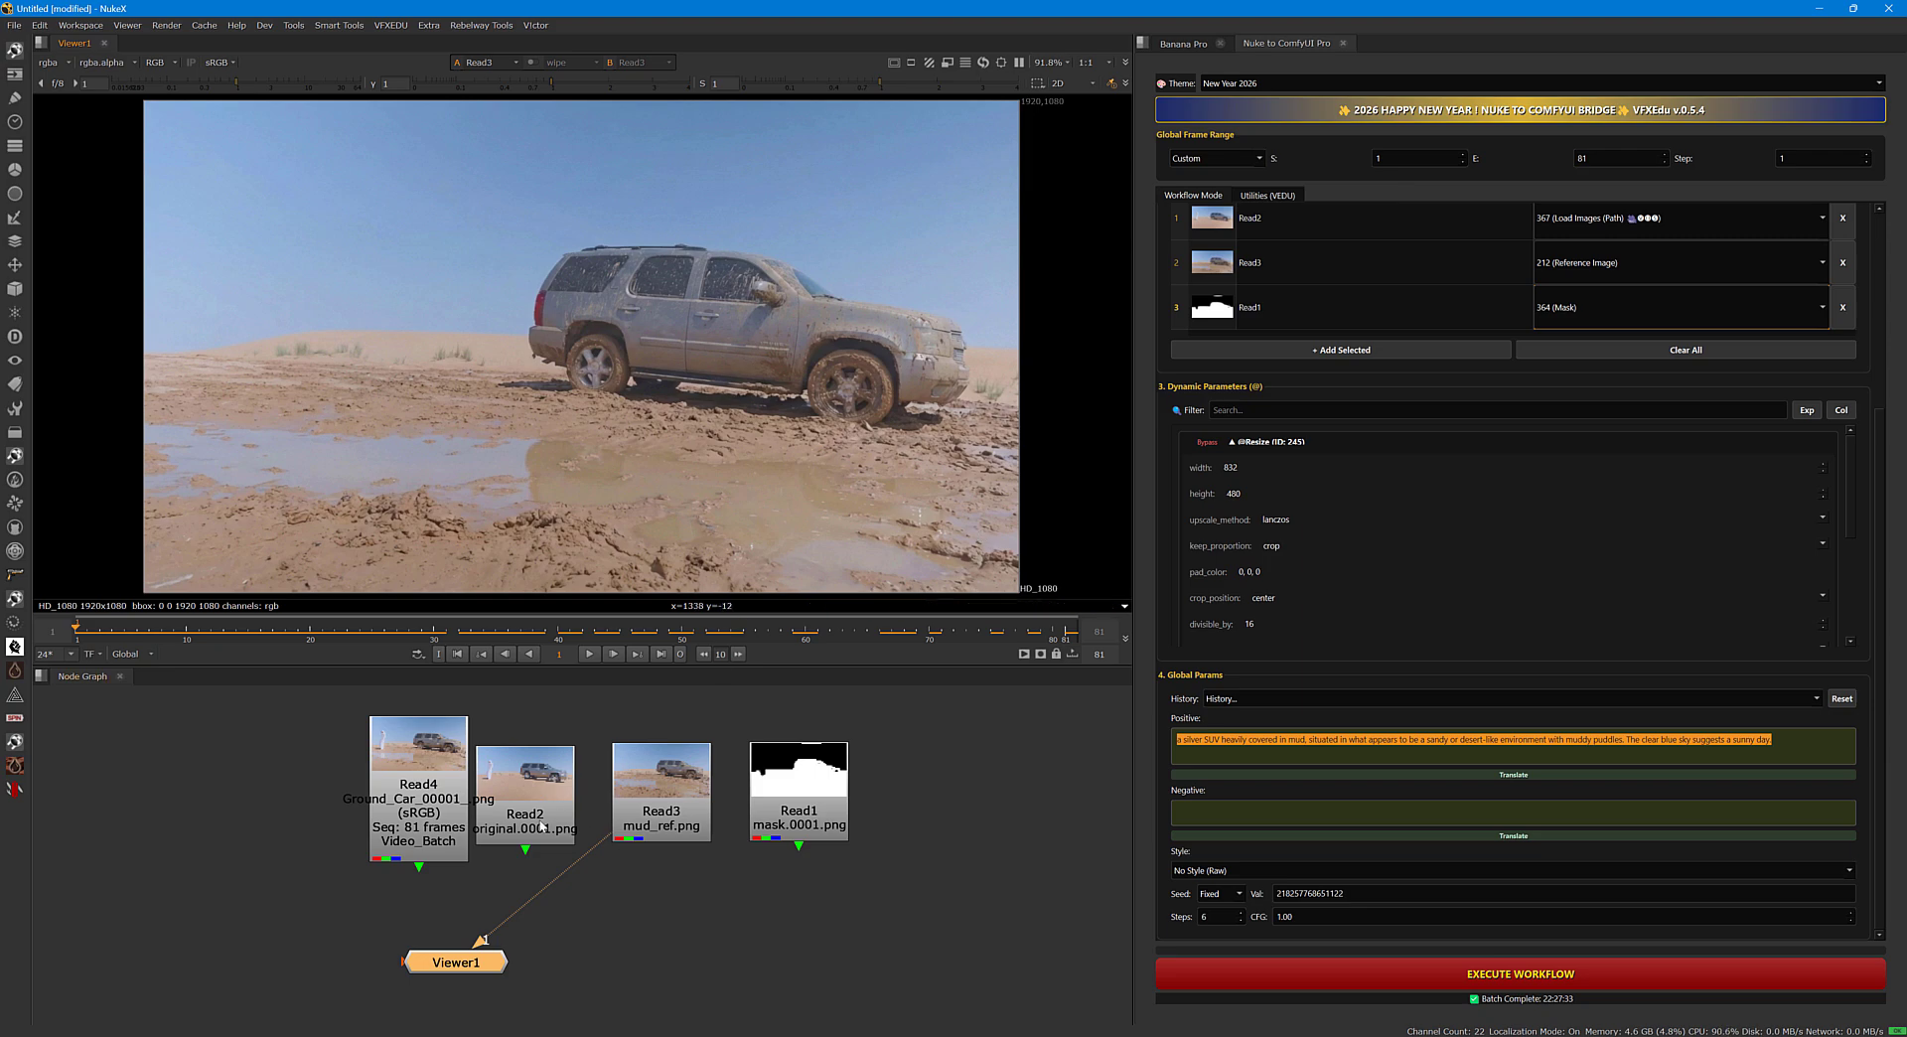
{"action": "left_click", "coordinate": [415, 825]}
{"action": "key", "text": "1"}
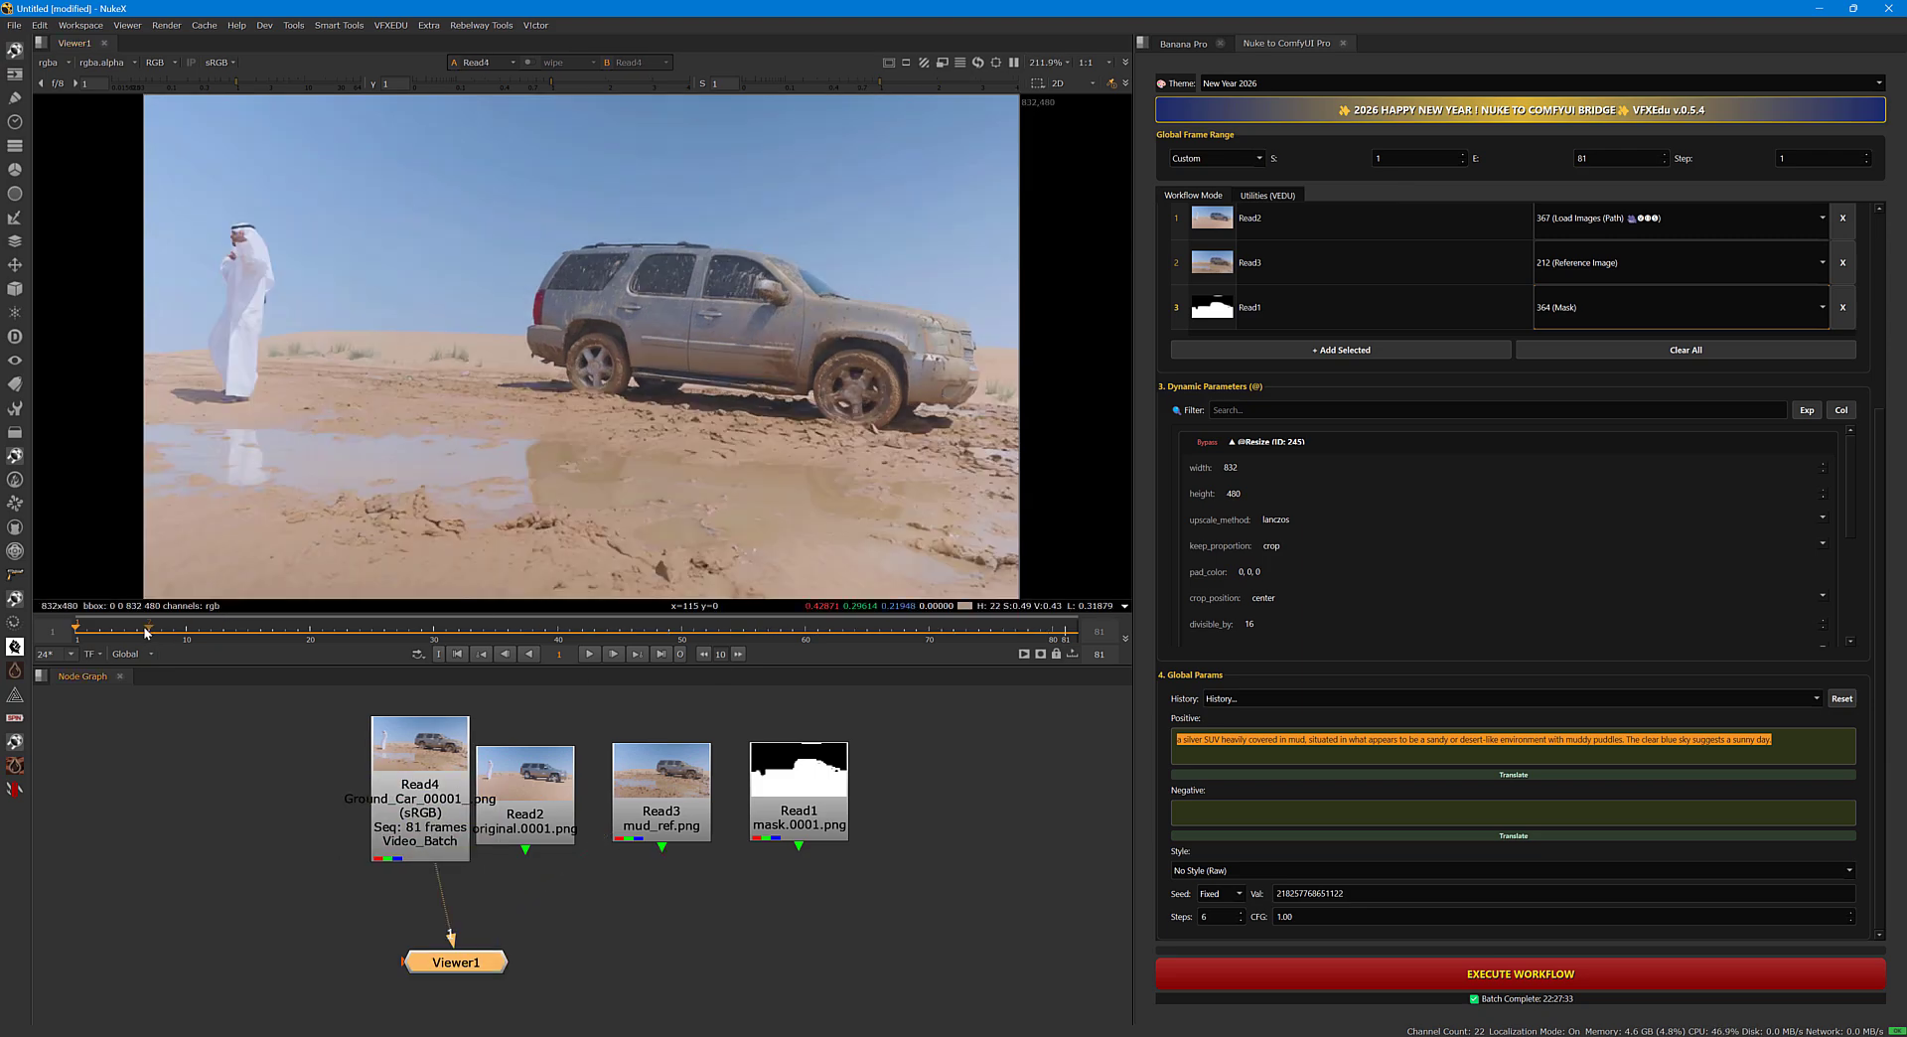
{"action": "left_click_drag", "start_coordinate": [86, 637], "coordinate": [197, 639]}
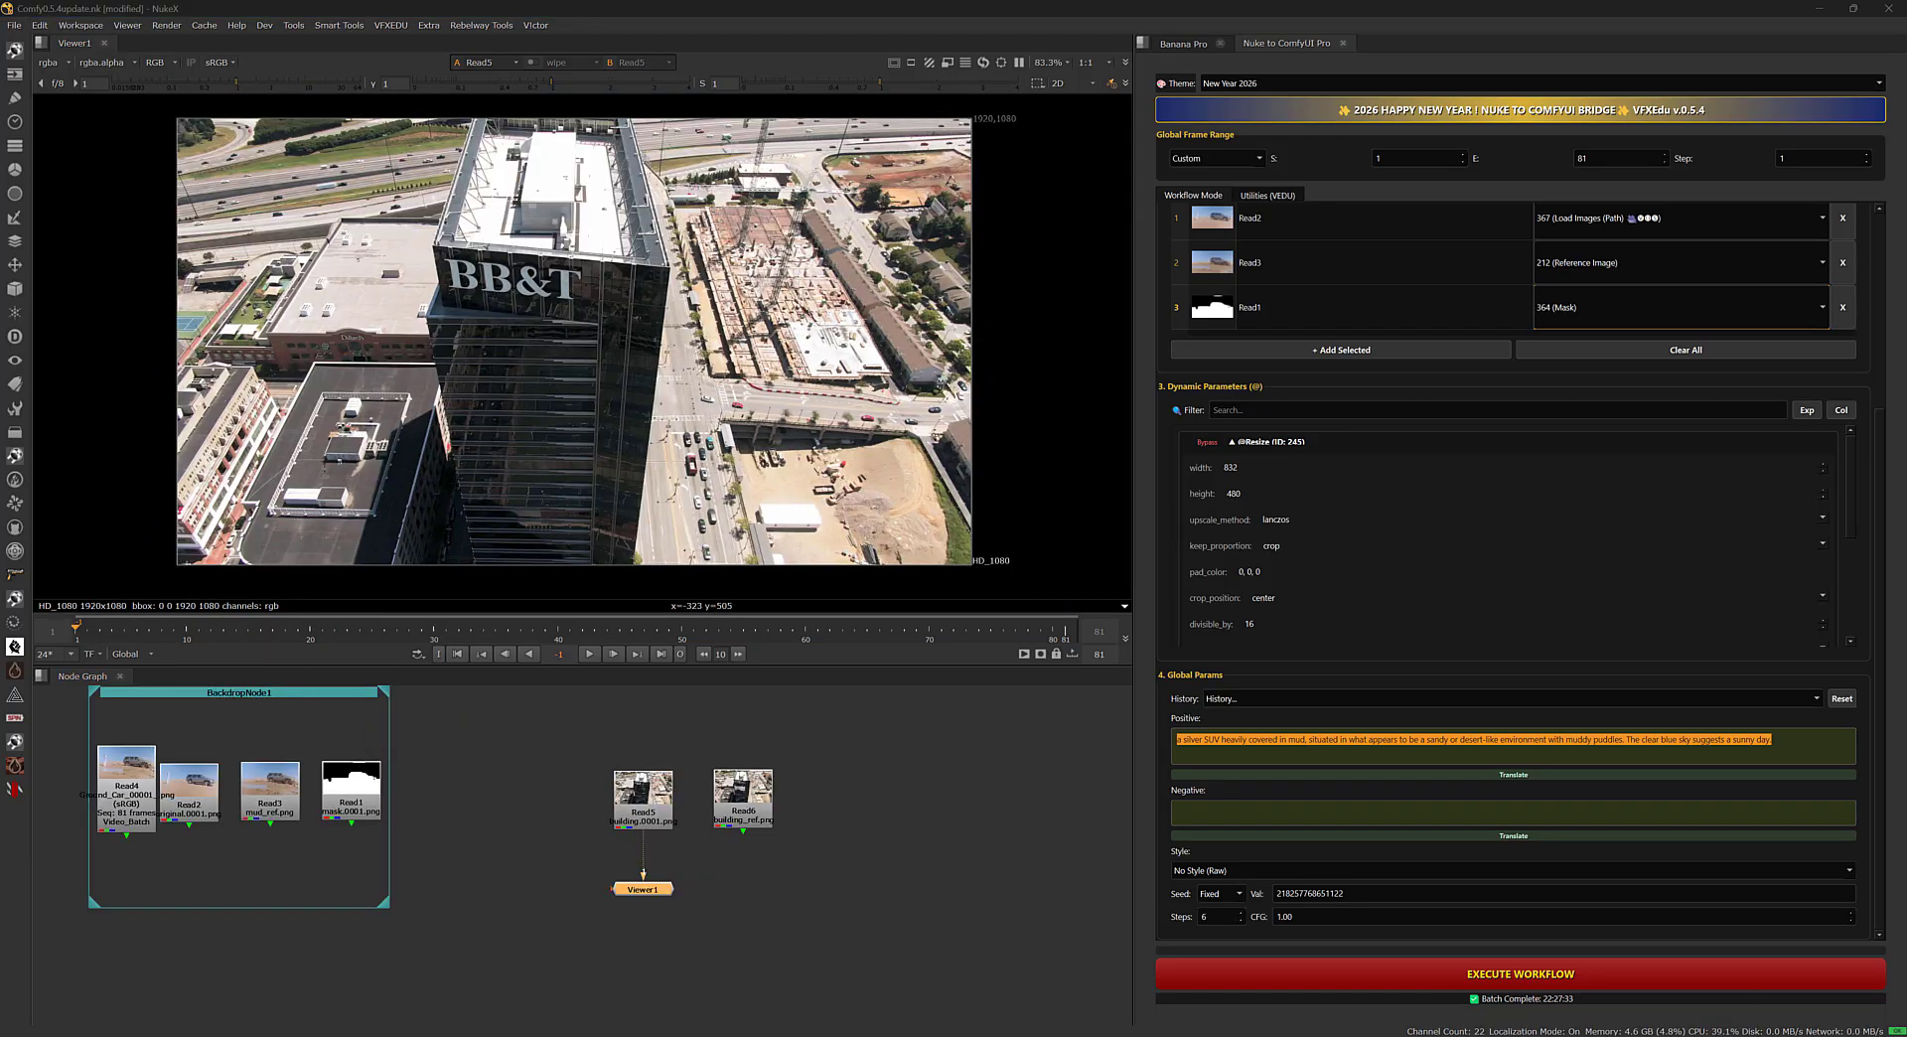
Play the Read5 building footage from the first frame and stop the playback.
{"action": "left_click_drag", "start_coordinate": [127, 633], "coordinate": [77, 633]}
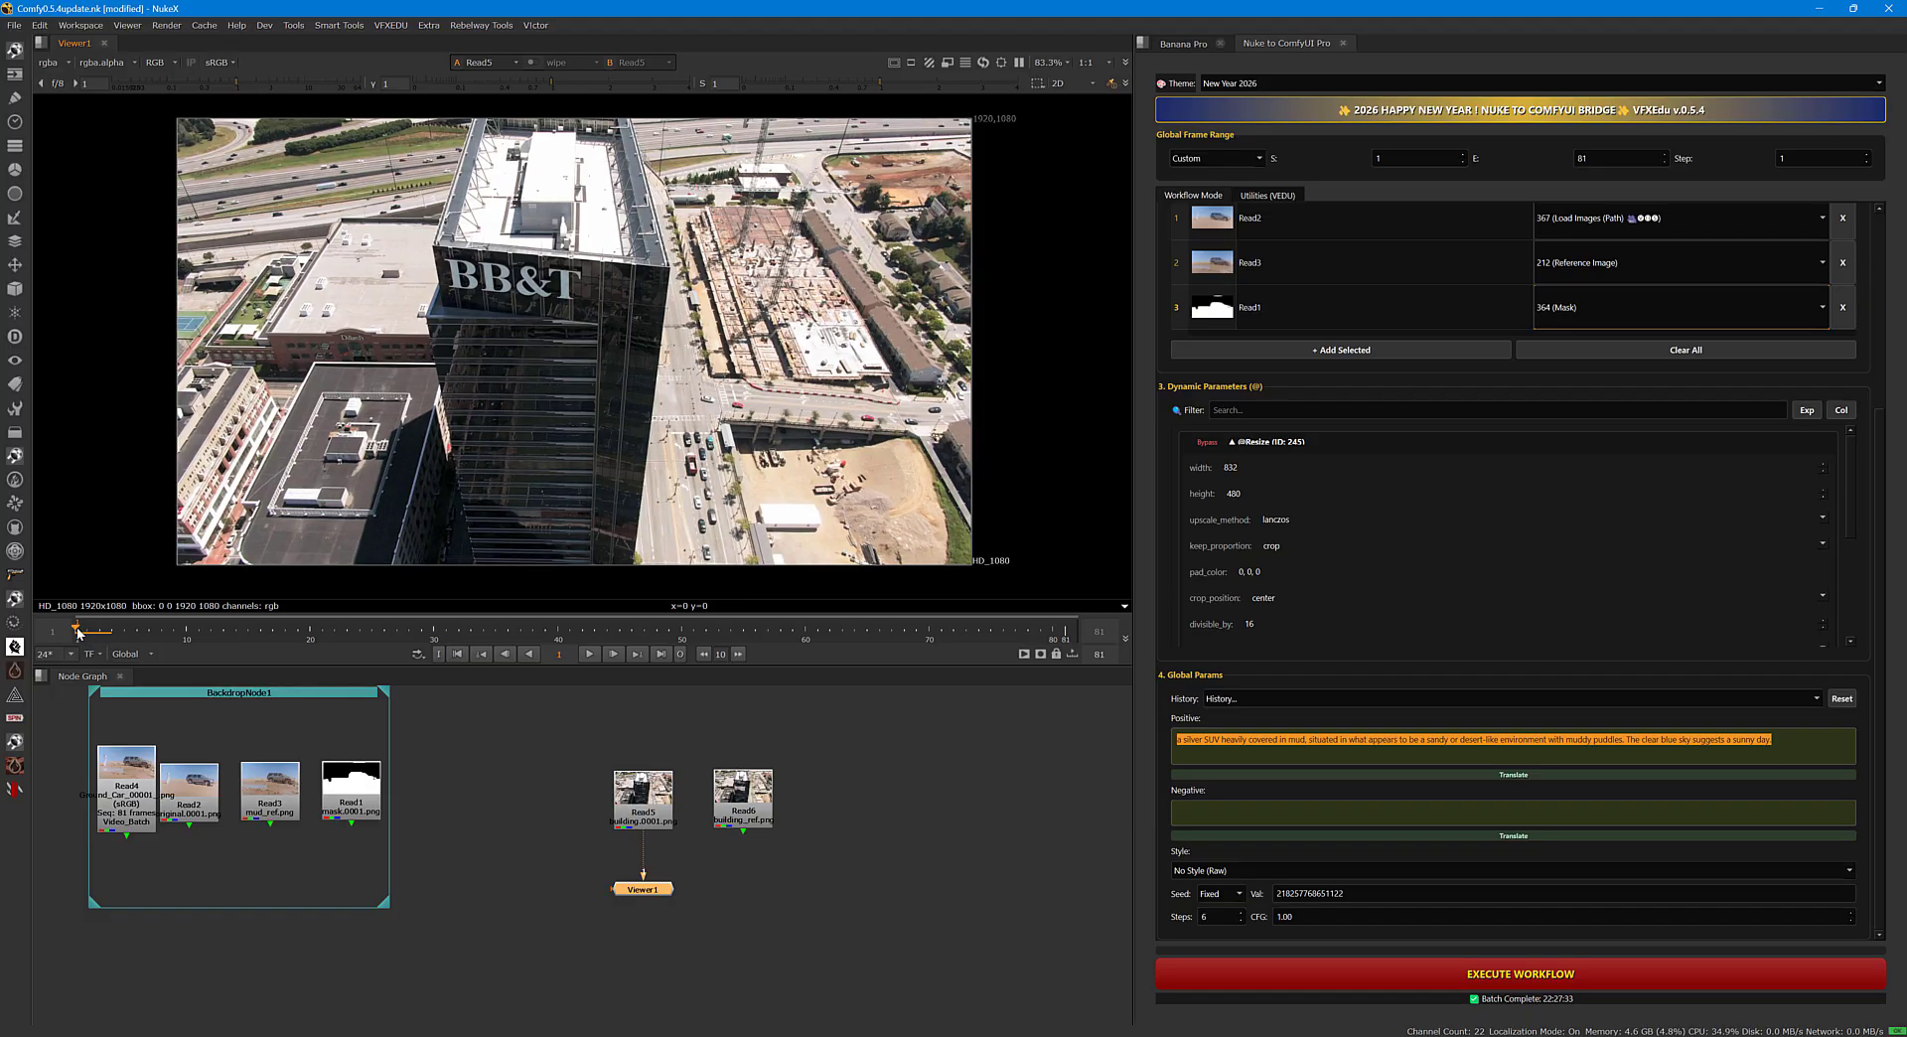
{"action": "left_click", "coordinate": [589, 654]}
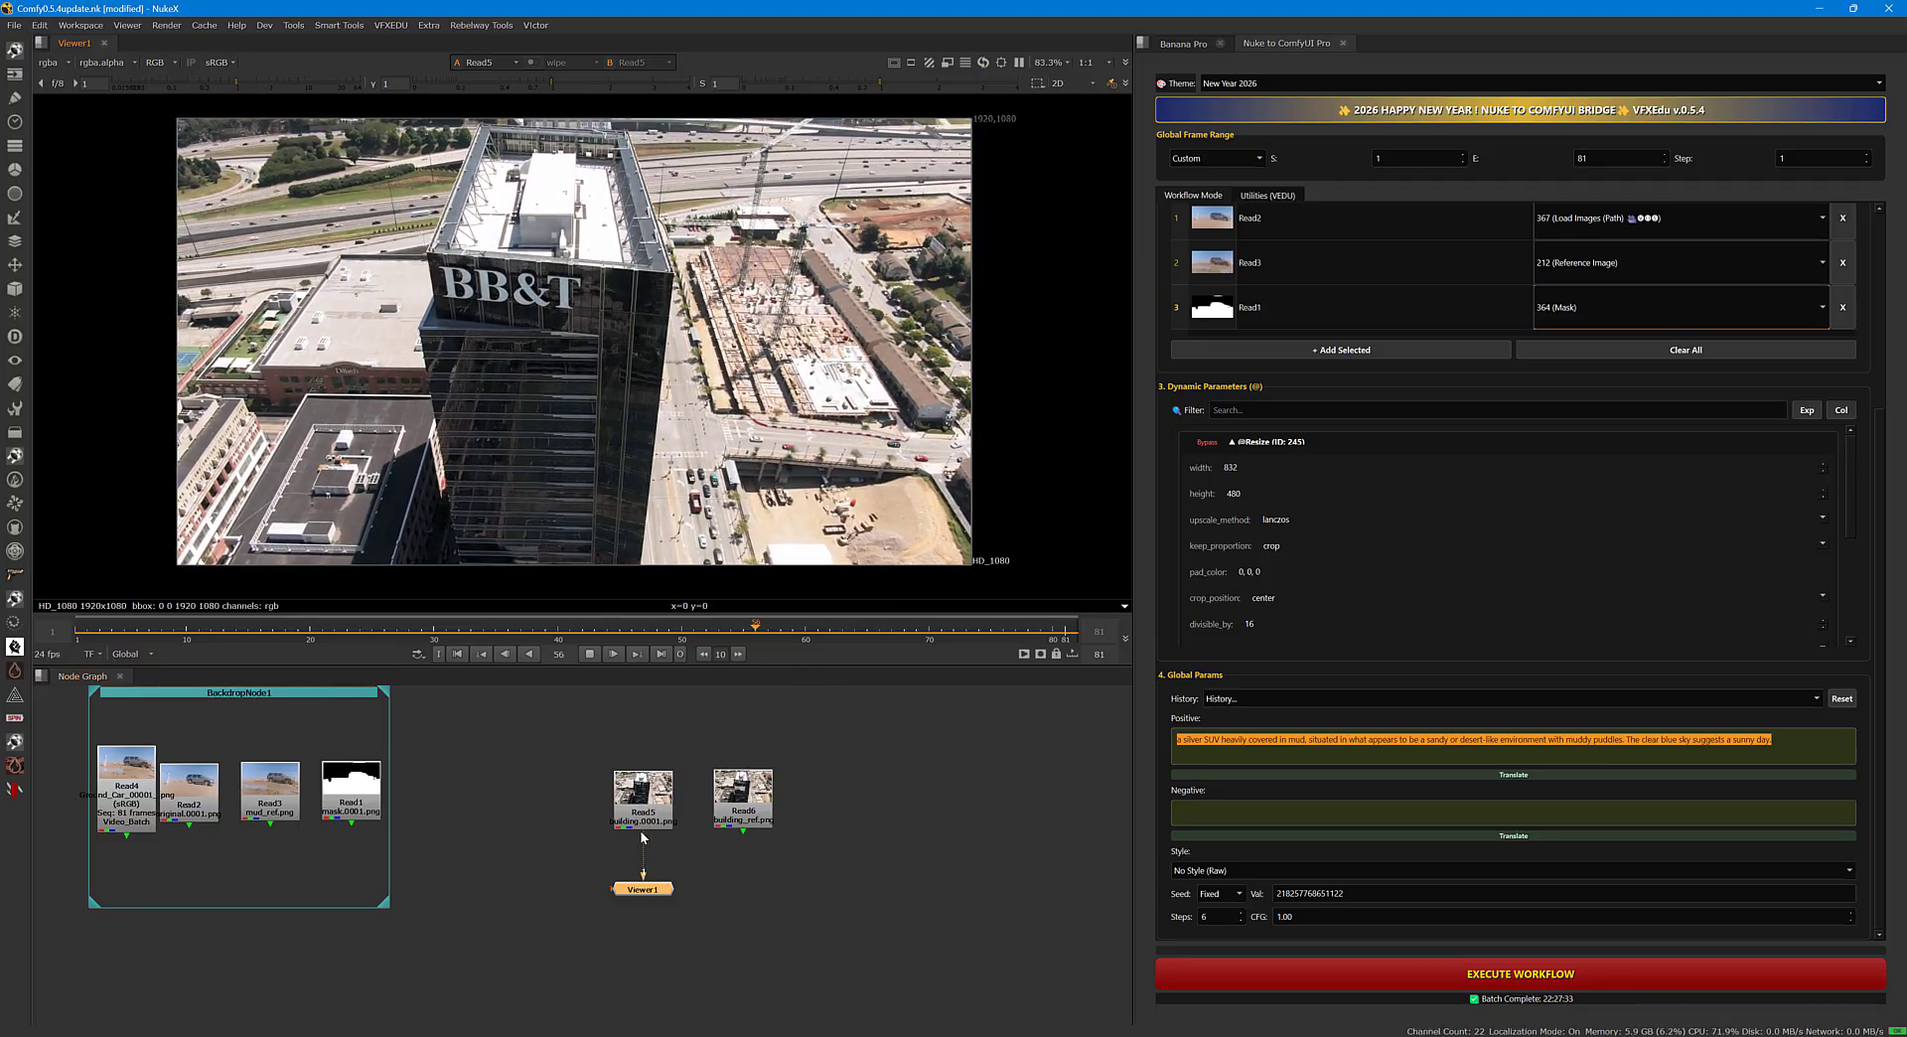
{"action": "left_click", "coordinate": [589, 654]}
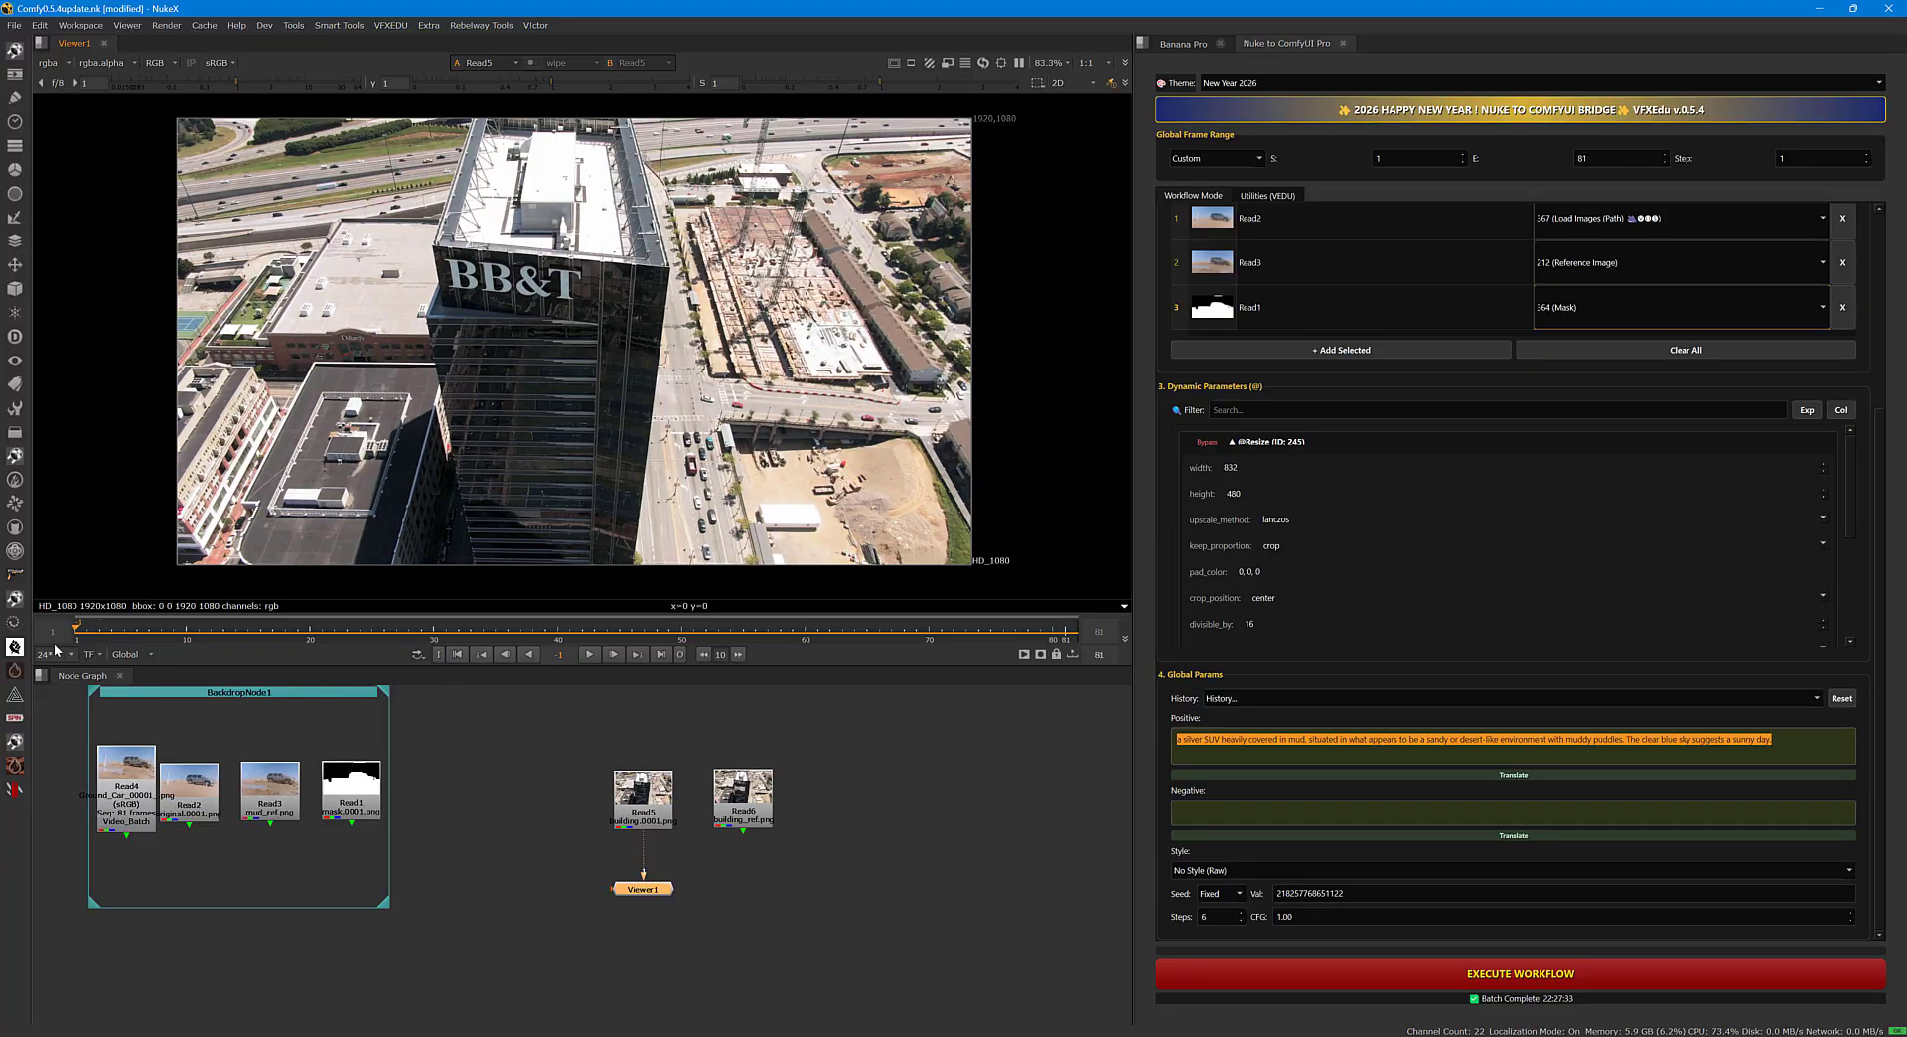
View the Read6 building reference with its replaced signage, then switch the viewer back to Read5.
{"action": "left_click", "coordinate": [743, 791]}
{"action": "key", "text": "1"}
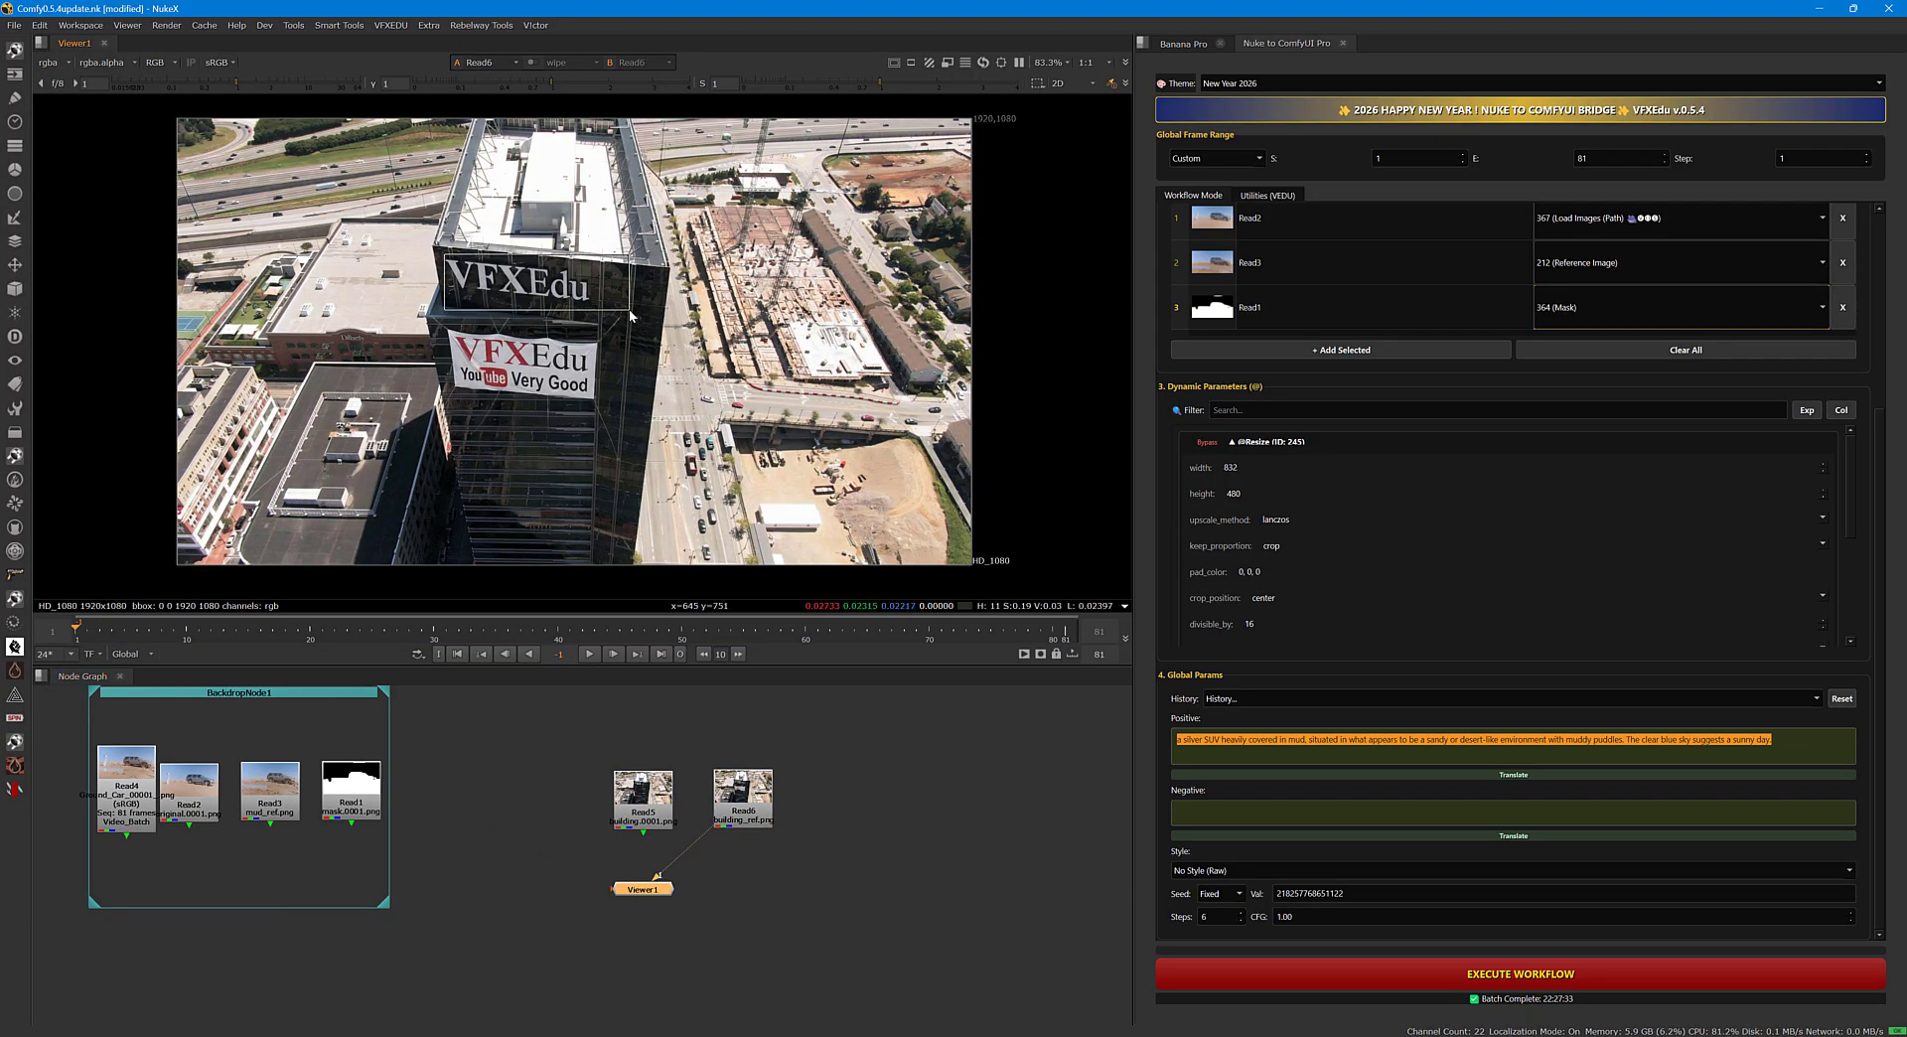
{"action": "left_click_drag", "start_coordinate": [440, 248], "coordinate": [643, 457], "text": "ctrl+shift"}
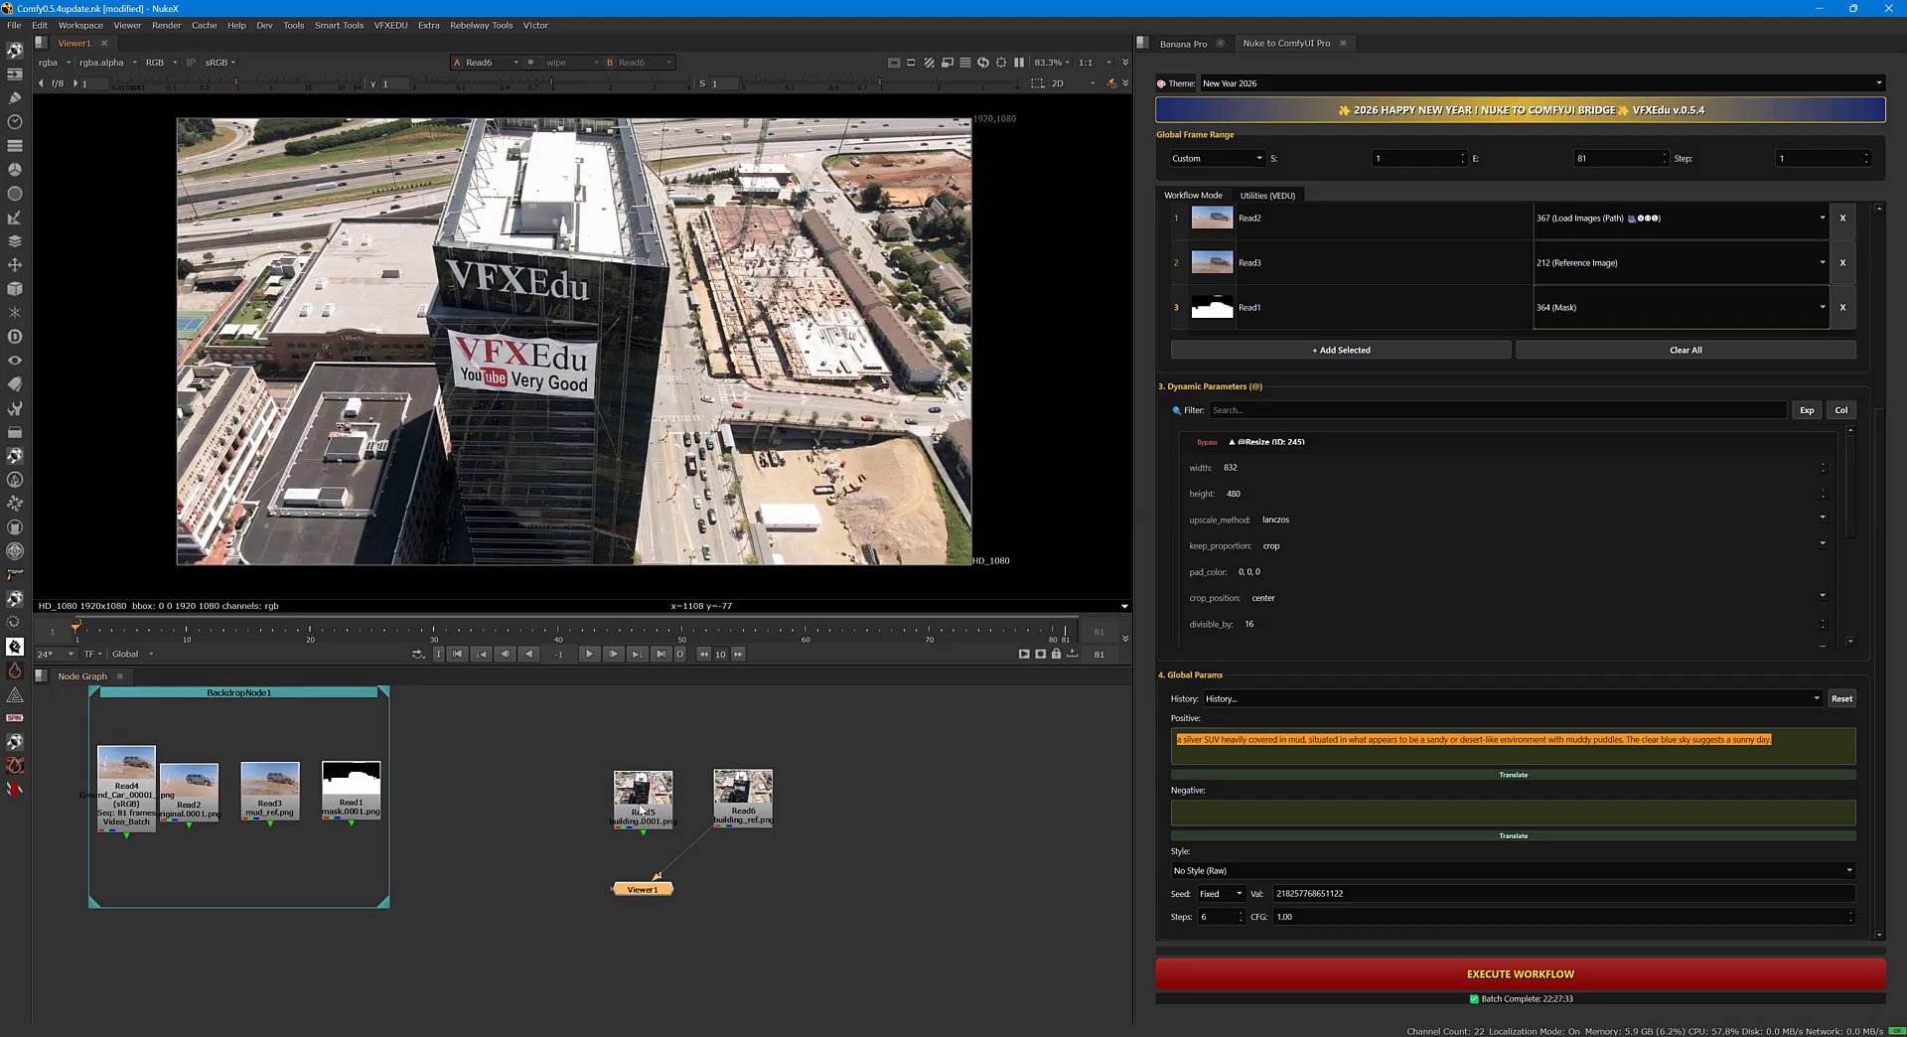
{"action": "left_click", "coordinate": [640, 810]}
{"action": "key", "text": "1"}
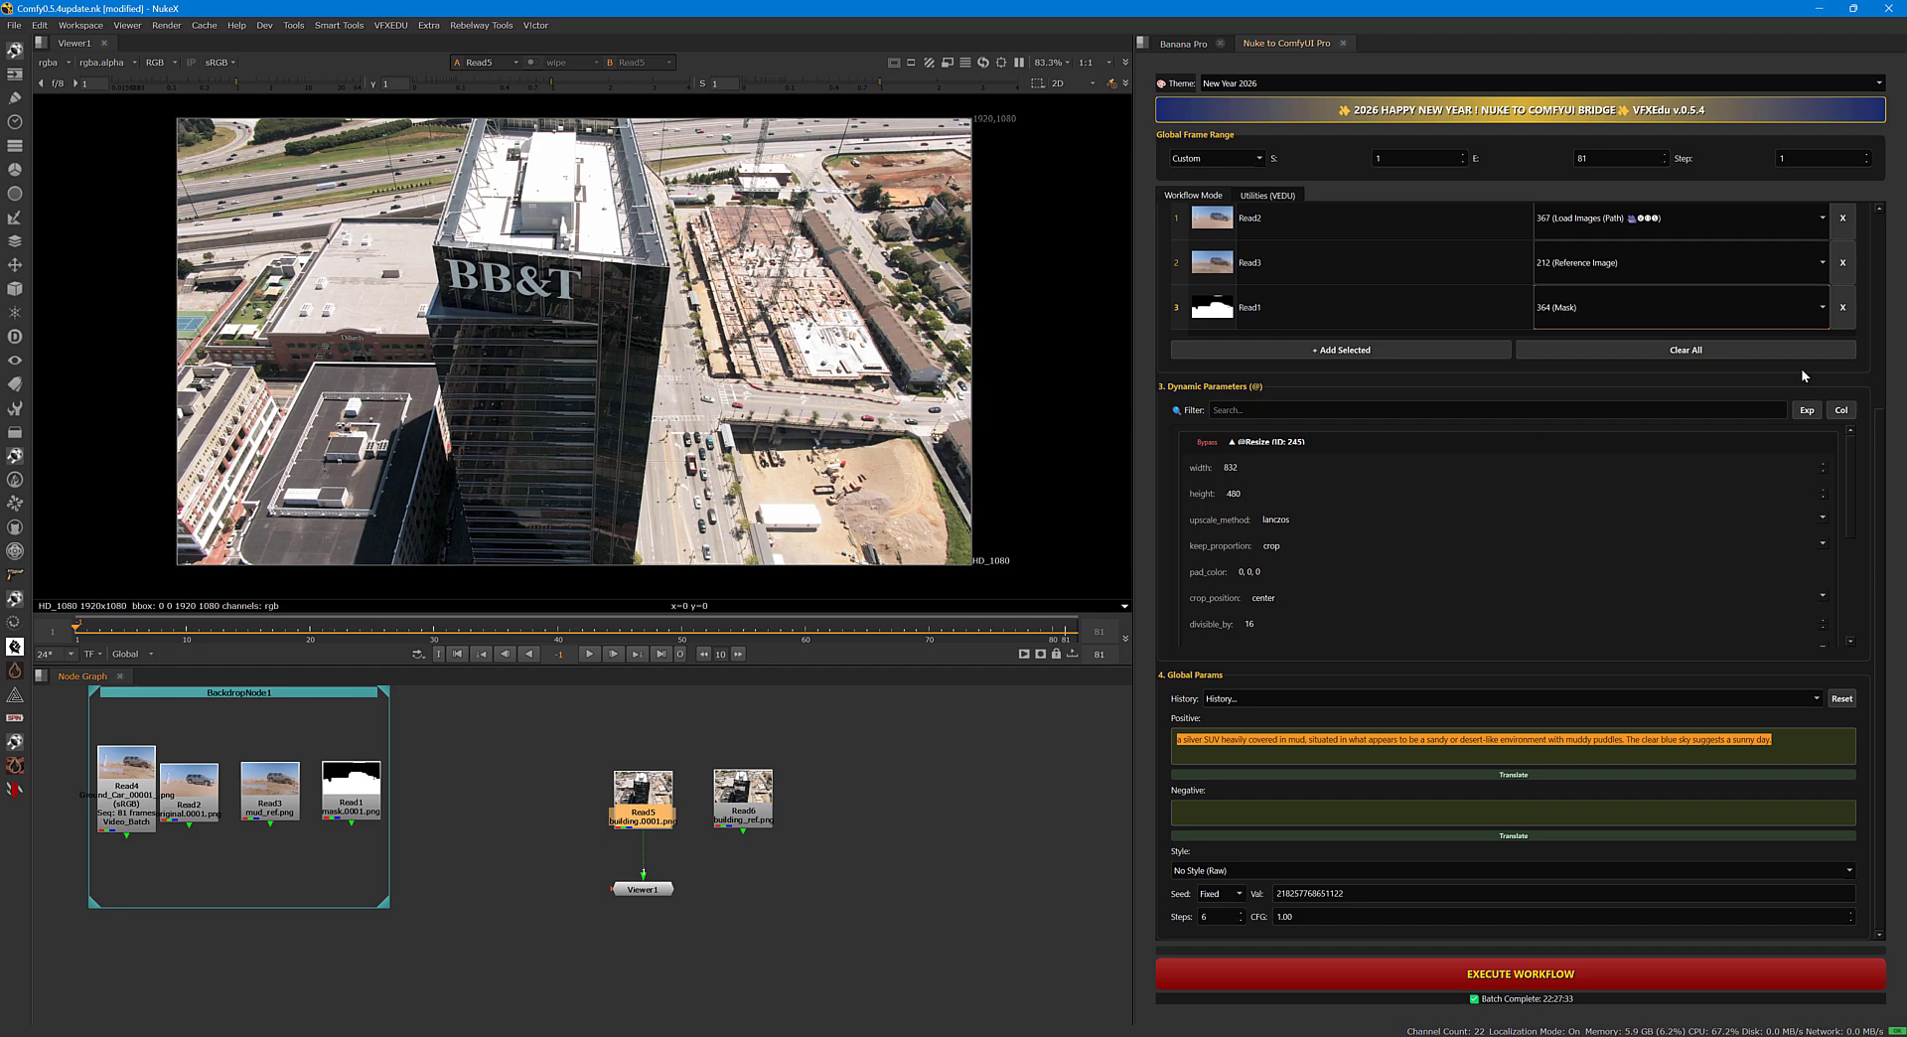
Clear all existing entries from the bridge's input mapping.
{"action": "scroll", "coordinate": [1875, 438], "scroll_direction": "up", "scroll_amount": 3}
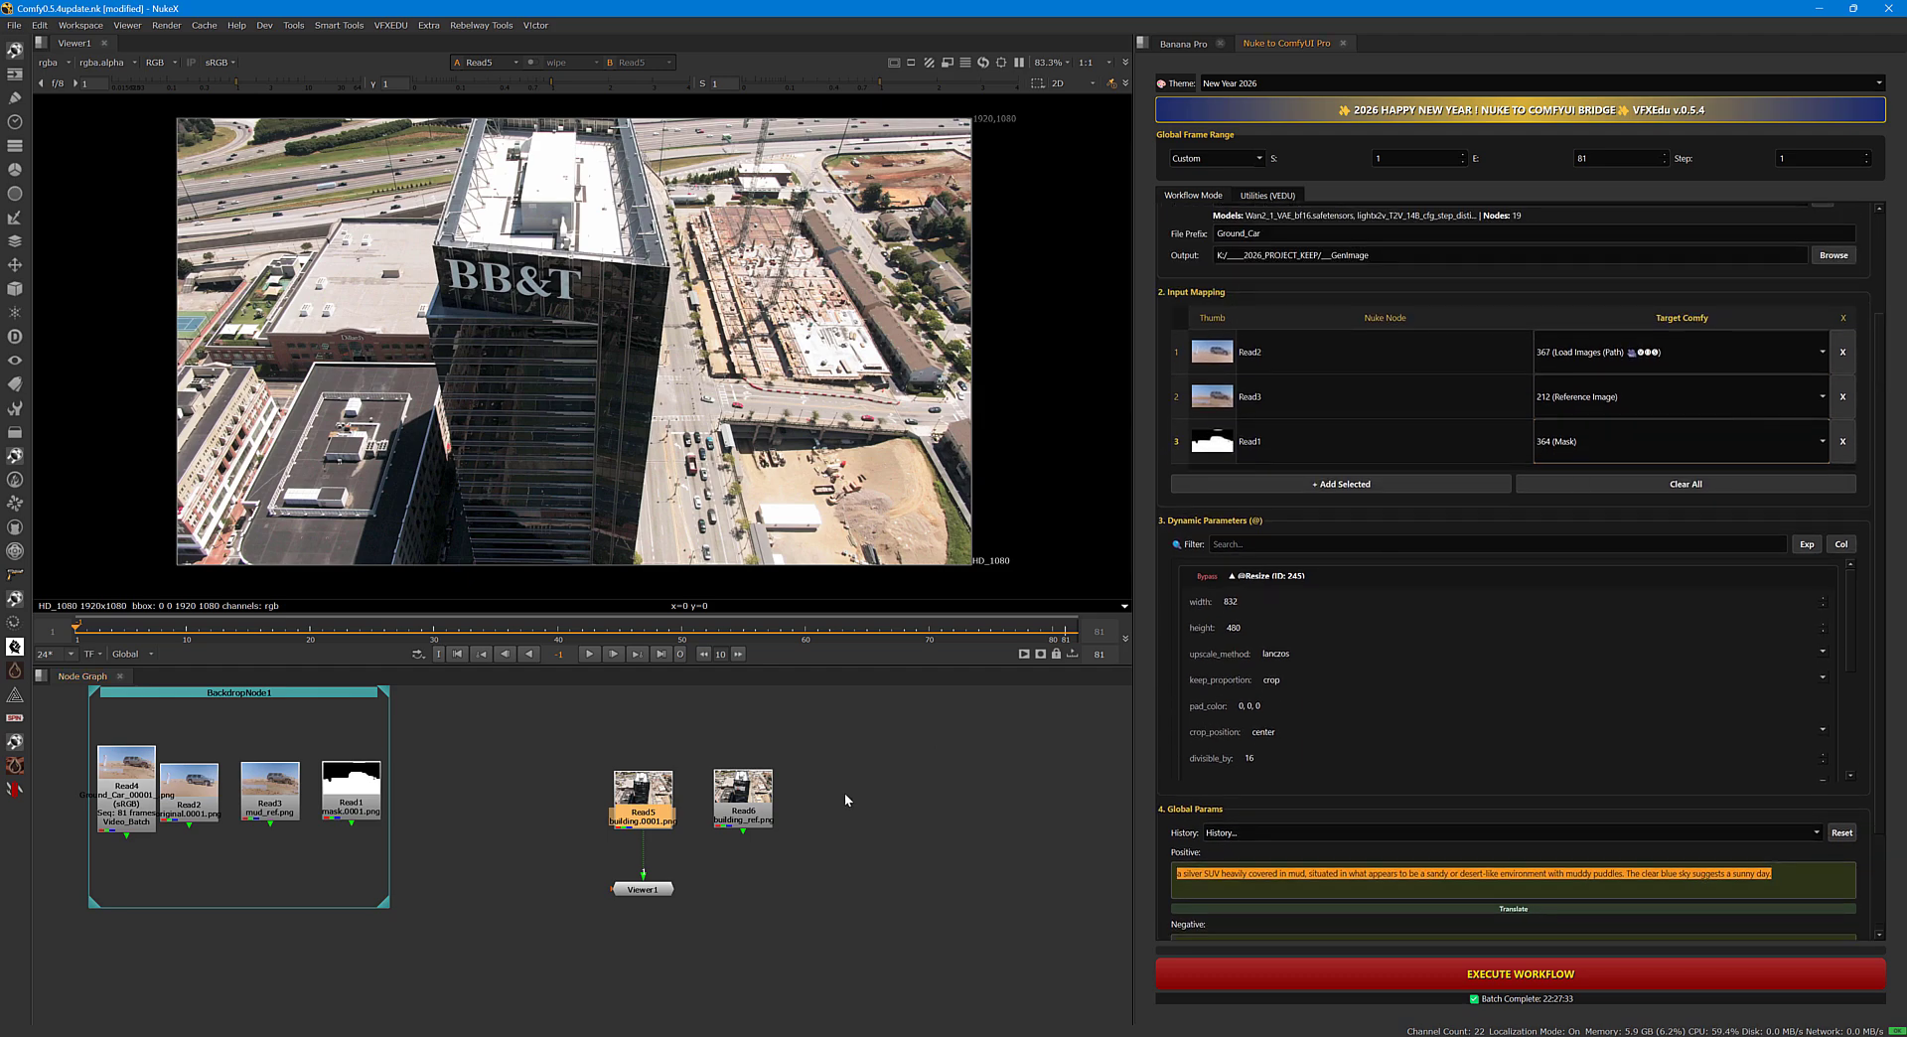
{"action": "left_click", "coordinate": [748, 805]}
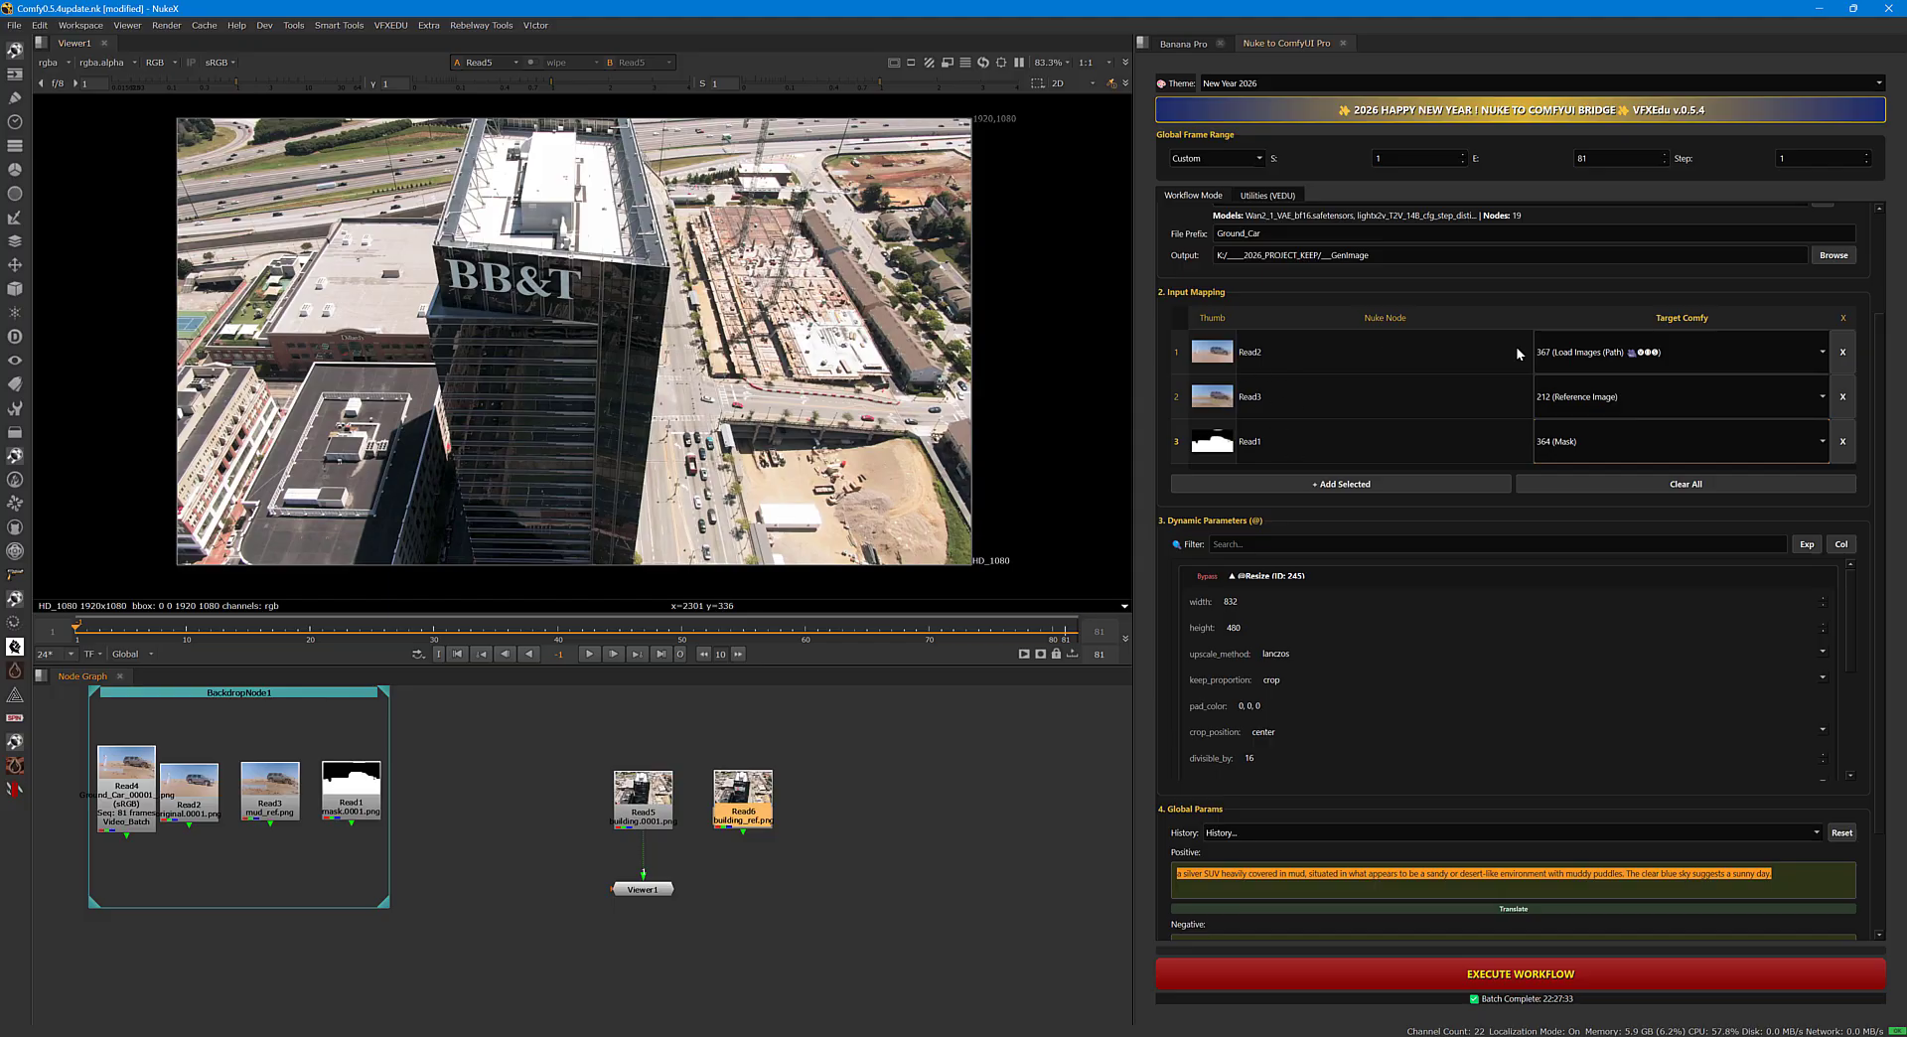
{"action": "scroll", "coordinate": [1354, 415], "scroll_direction": "up", "scroll_amount": 2}
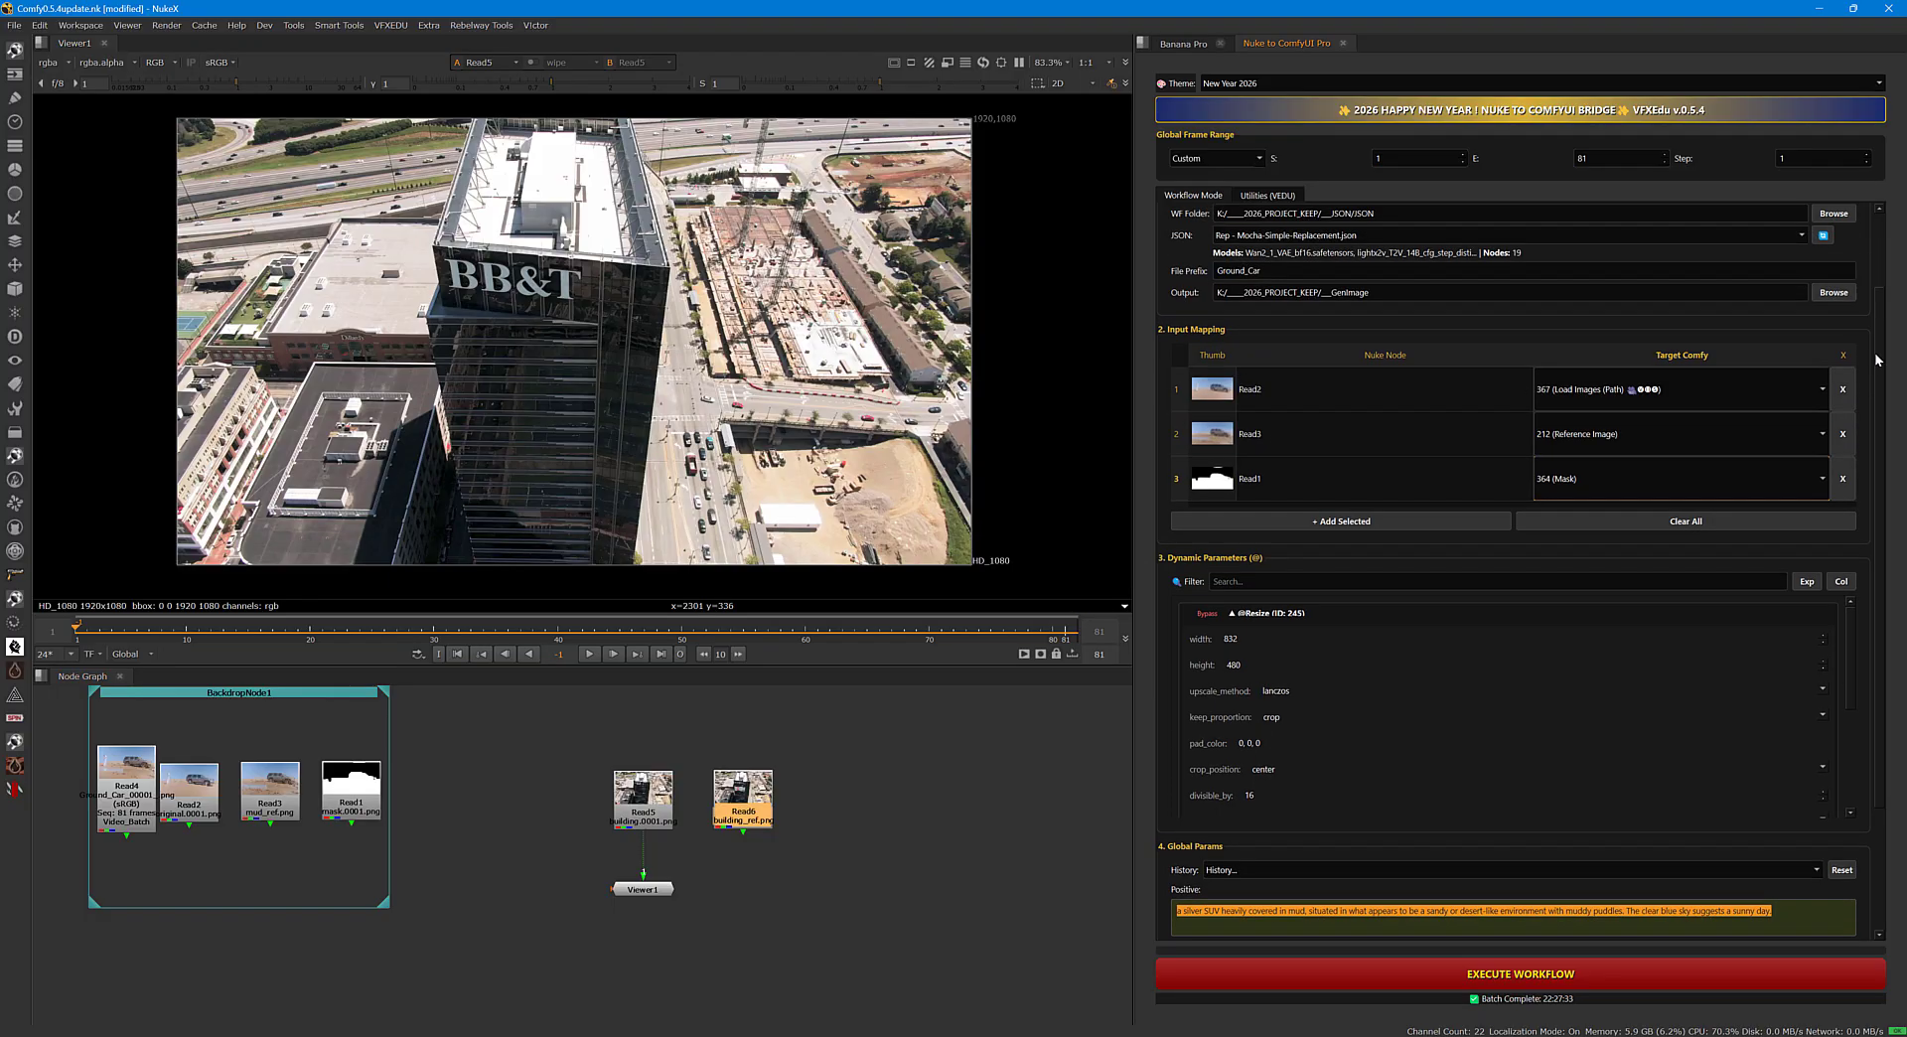
{"action": "left_click", "coordinate": [1685, 528]}
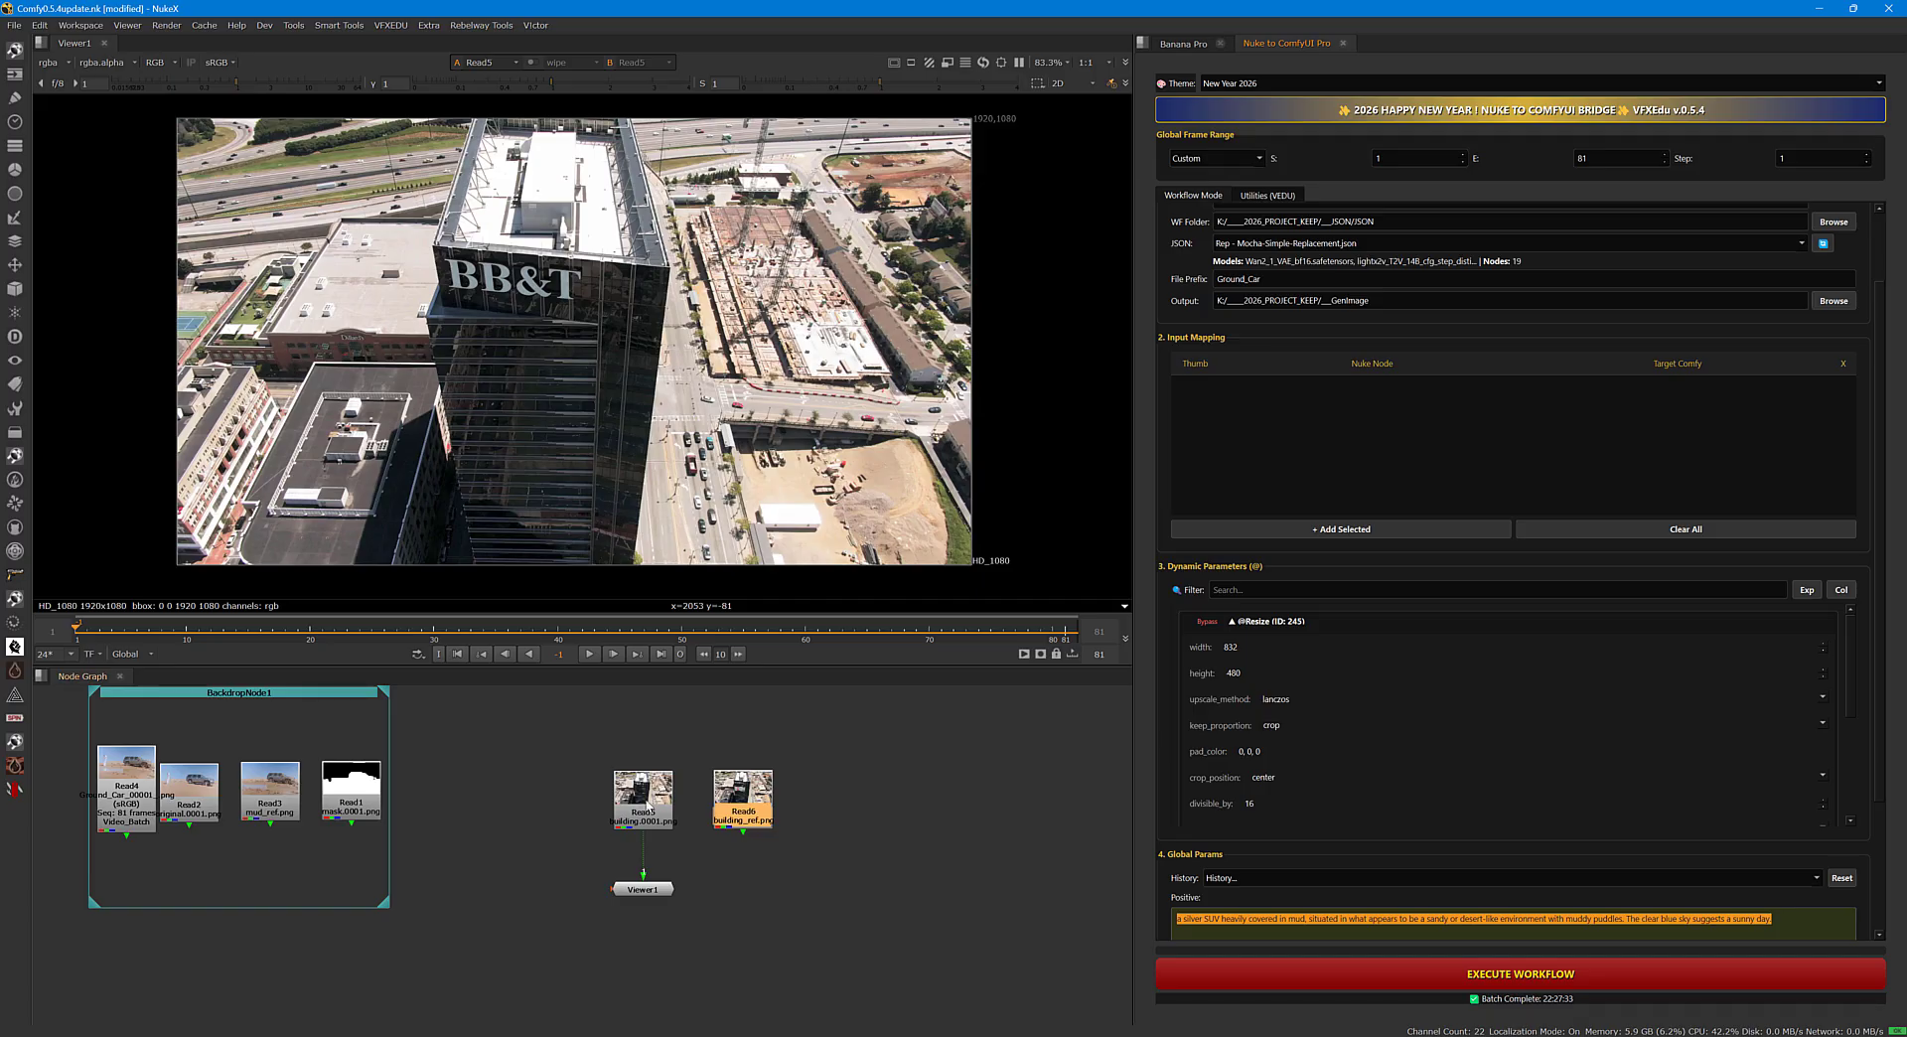
Add Read5 to the input mapping and target it to 367 (Load Images (Path)).
{"action": "left_click", "coordinate": [648, 806]}
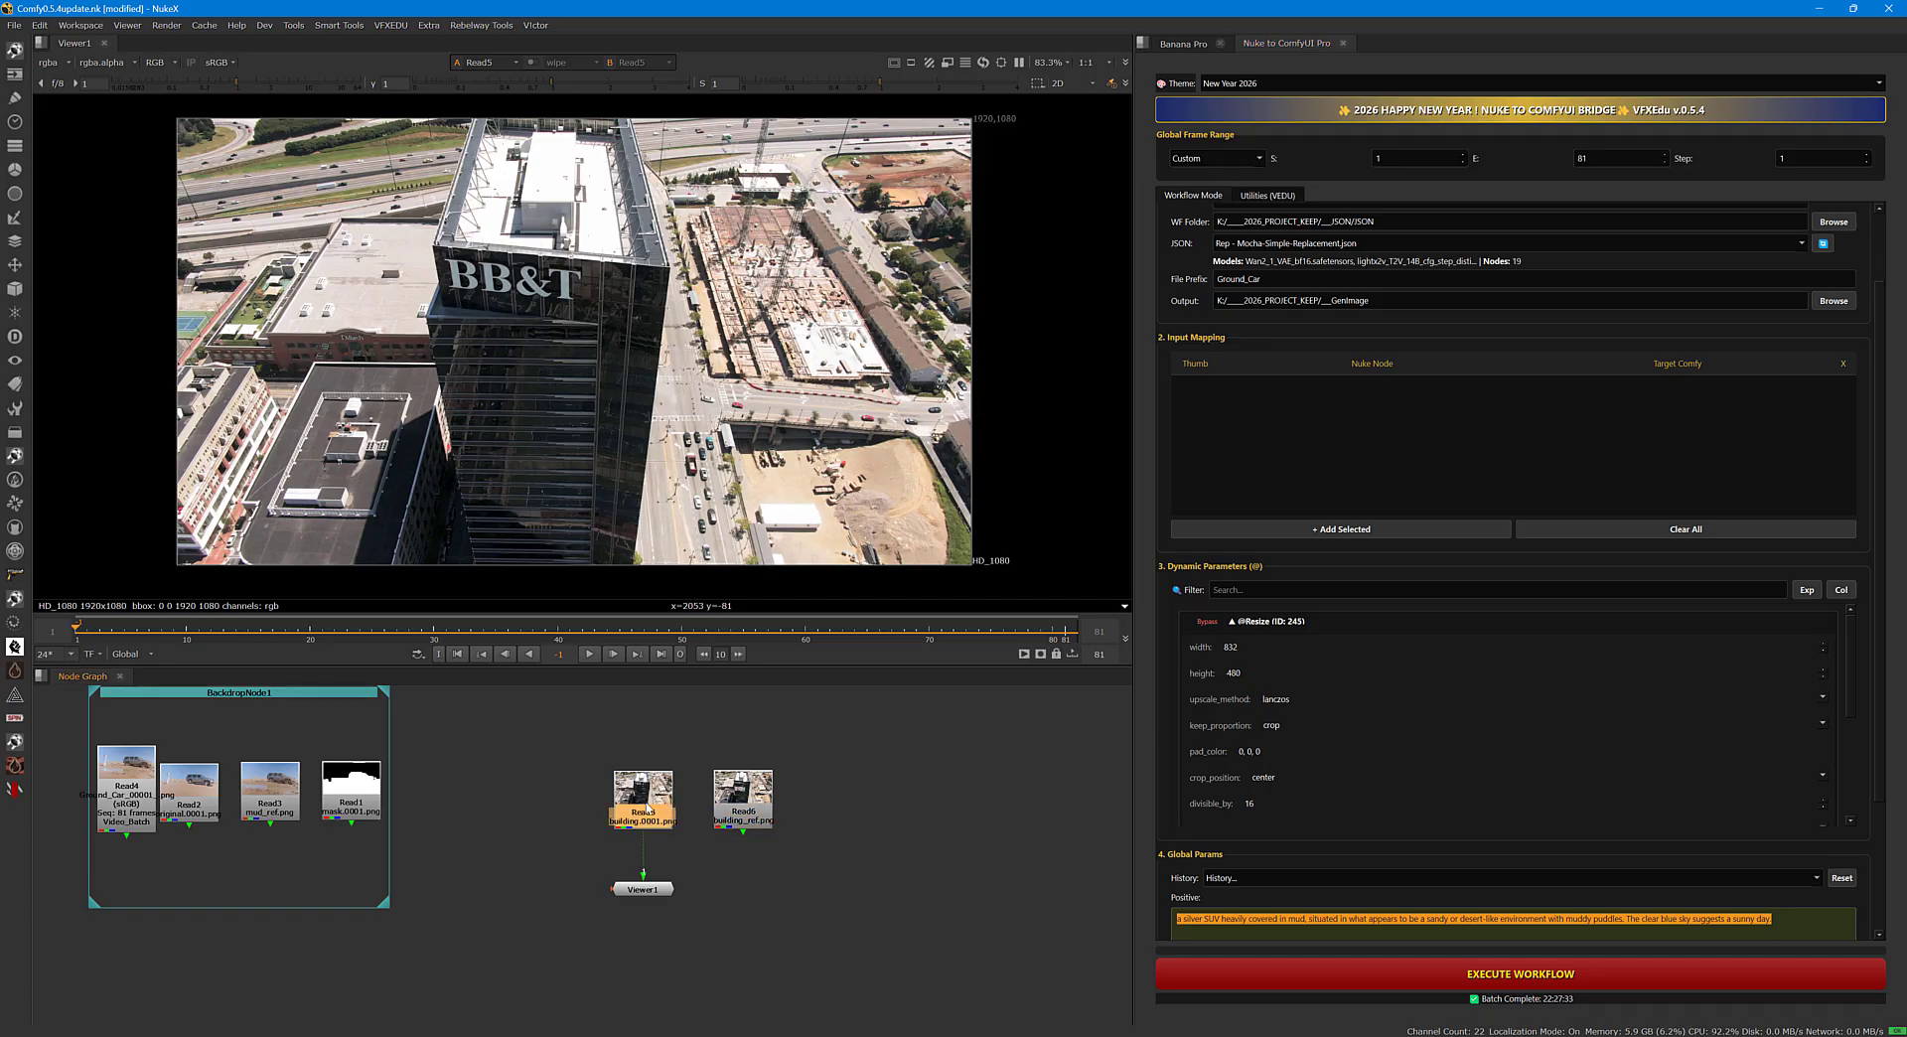
{"action": "left_click", "coordinate": [1297, 532]}
{"action": "left_click", "coordinate": [1617, 400]}
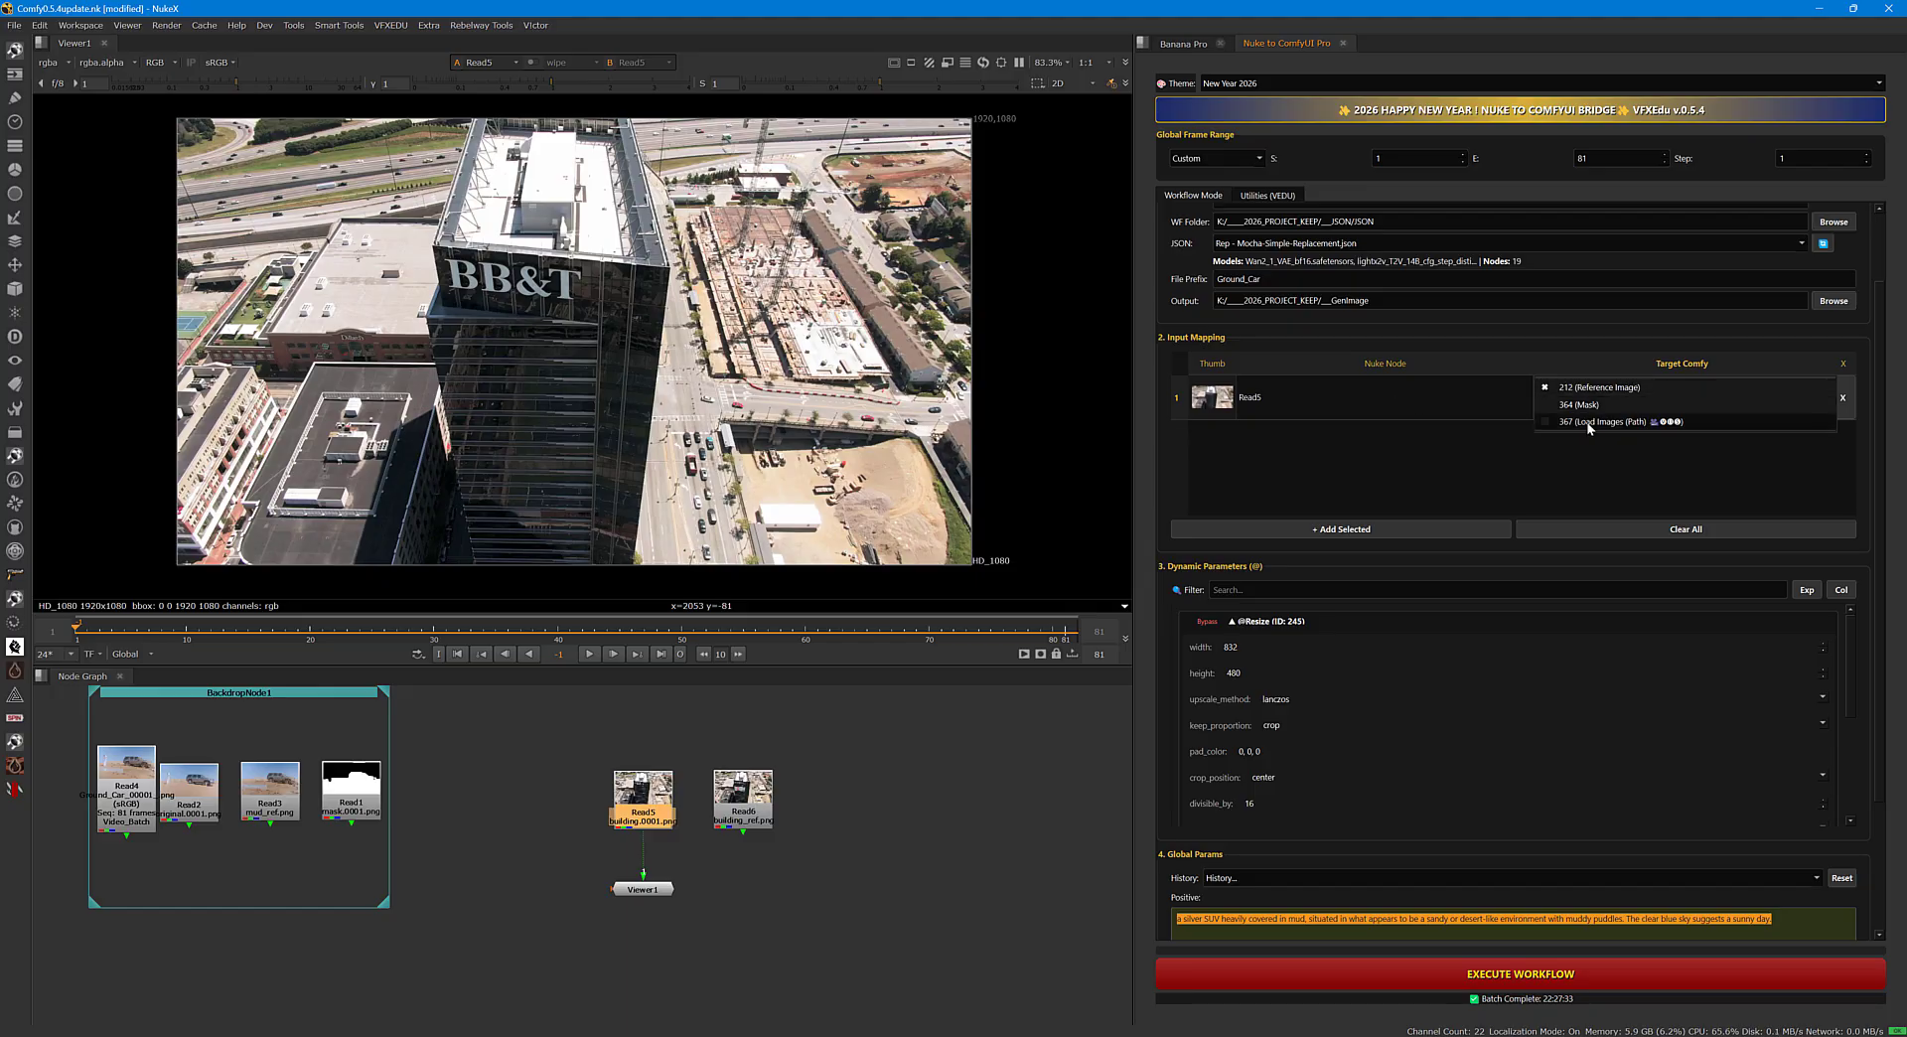
{"action": "left_click", "coordinate": [1588, 423]}
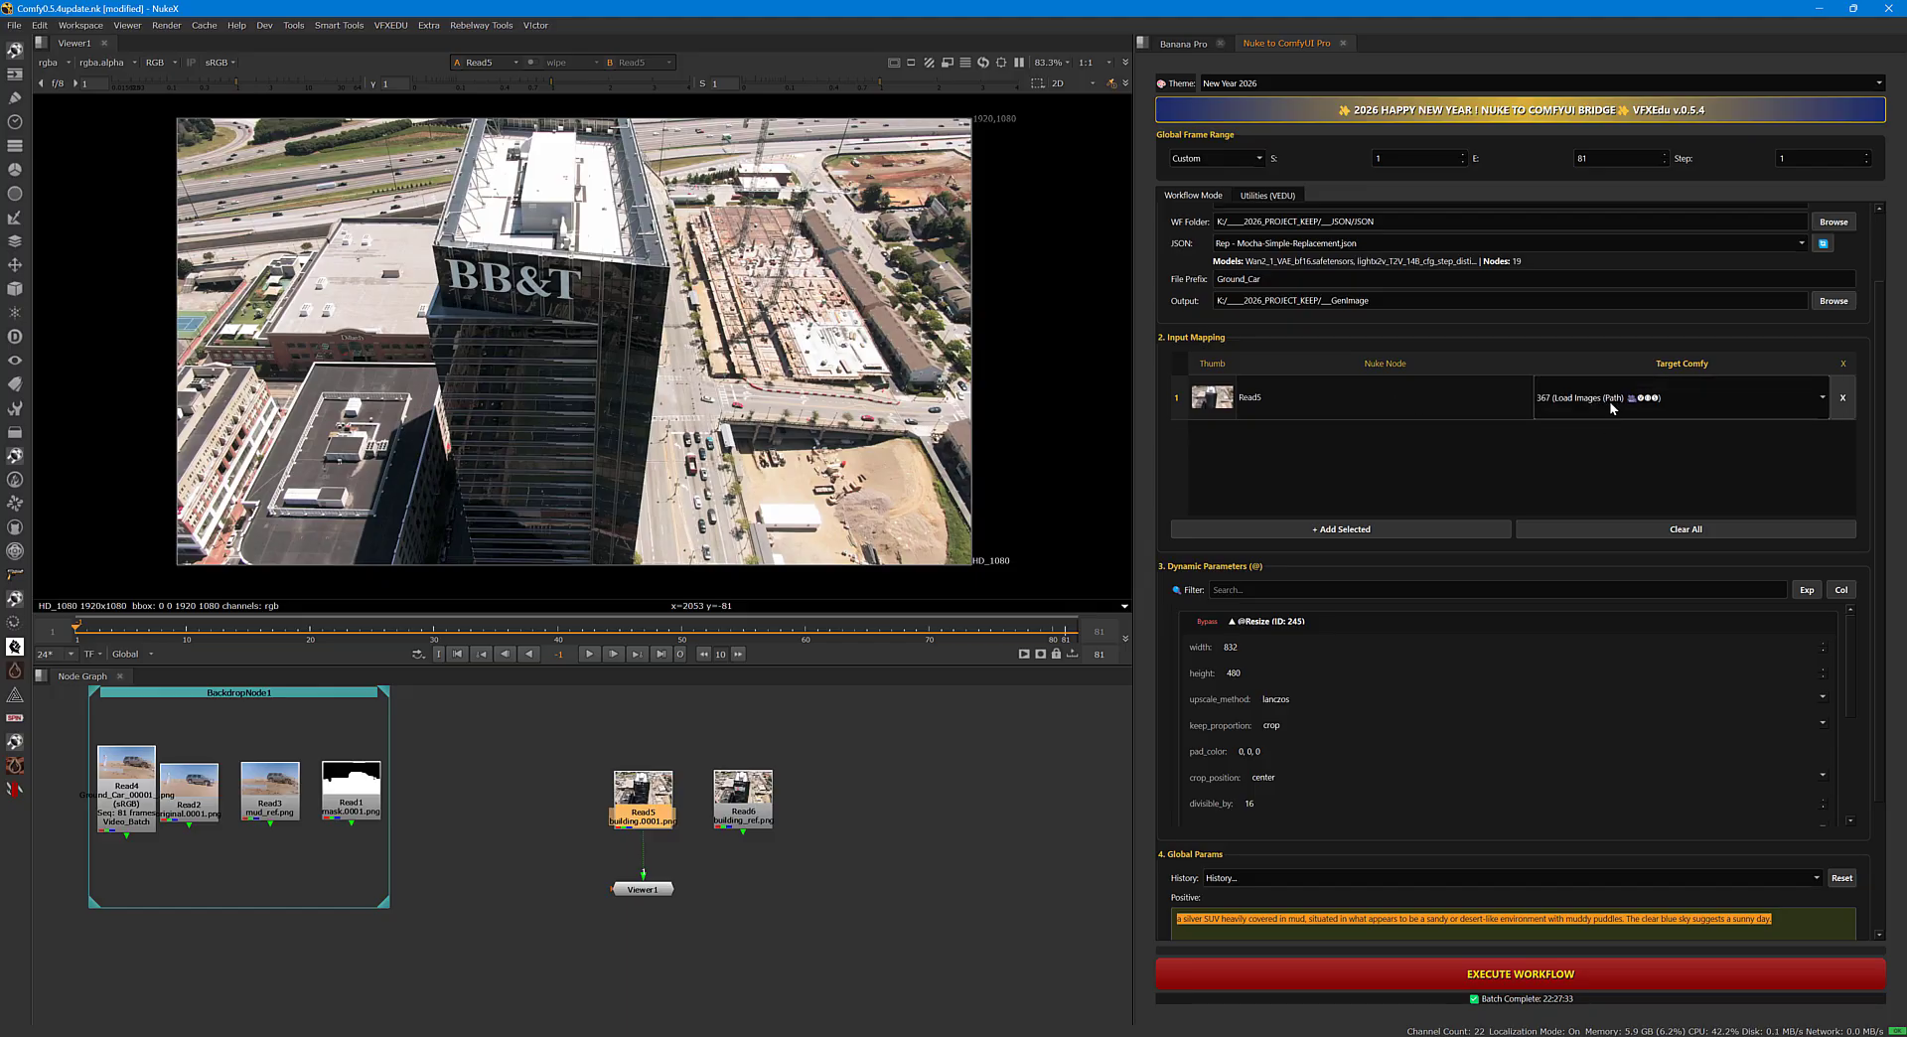
View Read6, add it to the input mapping as 212 (Reference Image) and move Viewer1 beneath it.
{"action": "left_click", "coordinate": [825, 837]}
{"action": "left_click", "coordinate": [742, 827]}
{"action": "key", "text": "1"}
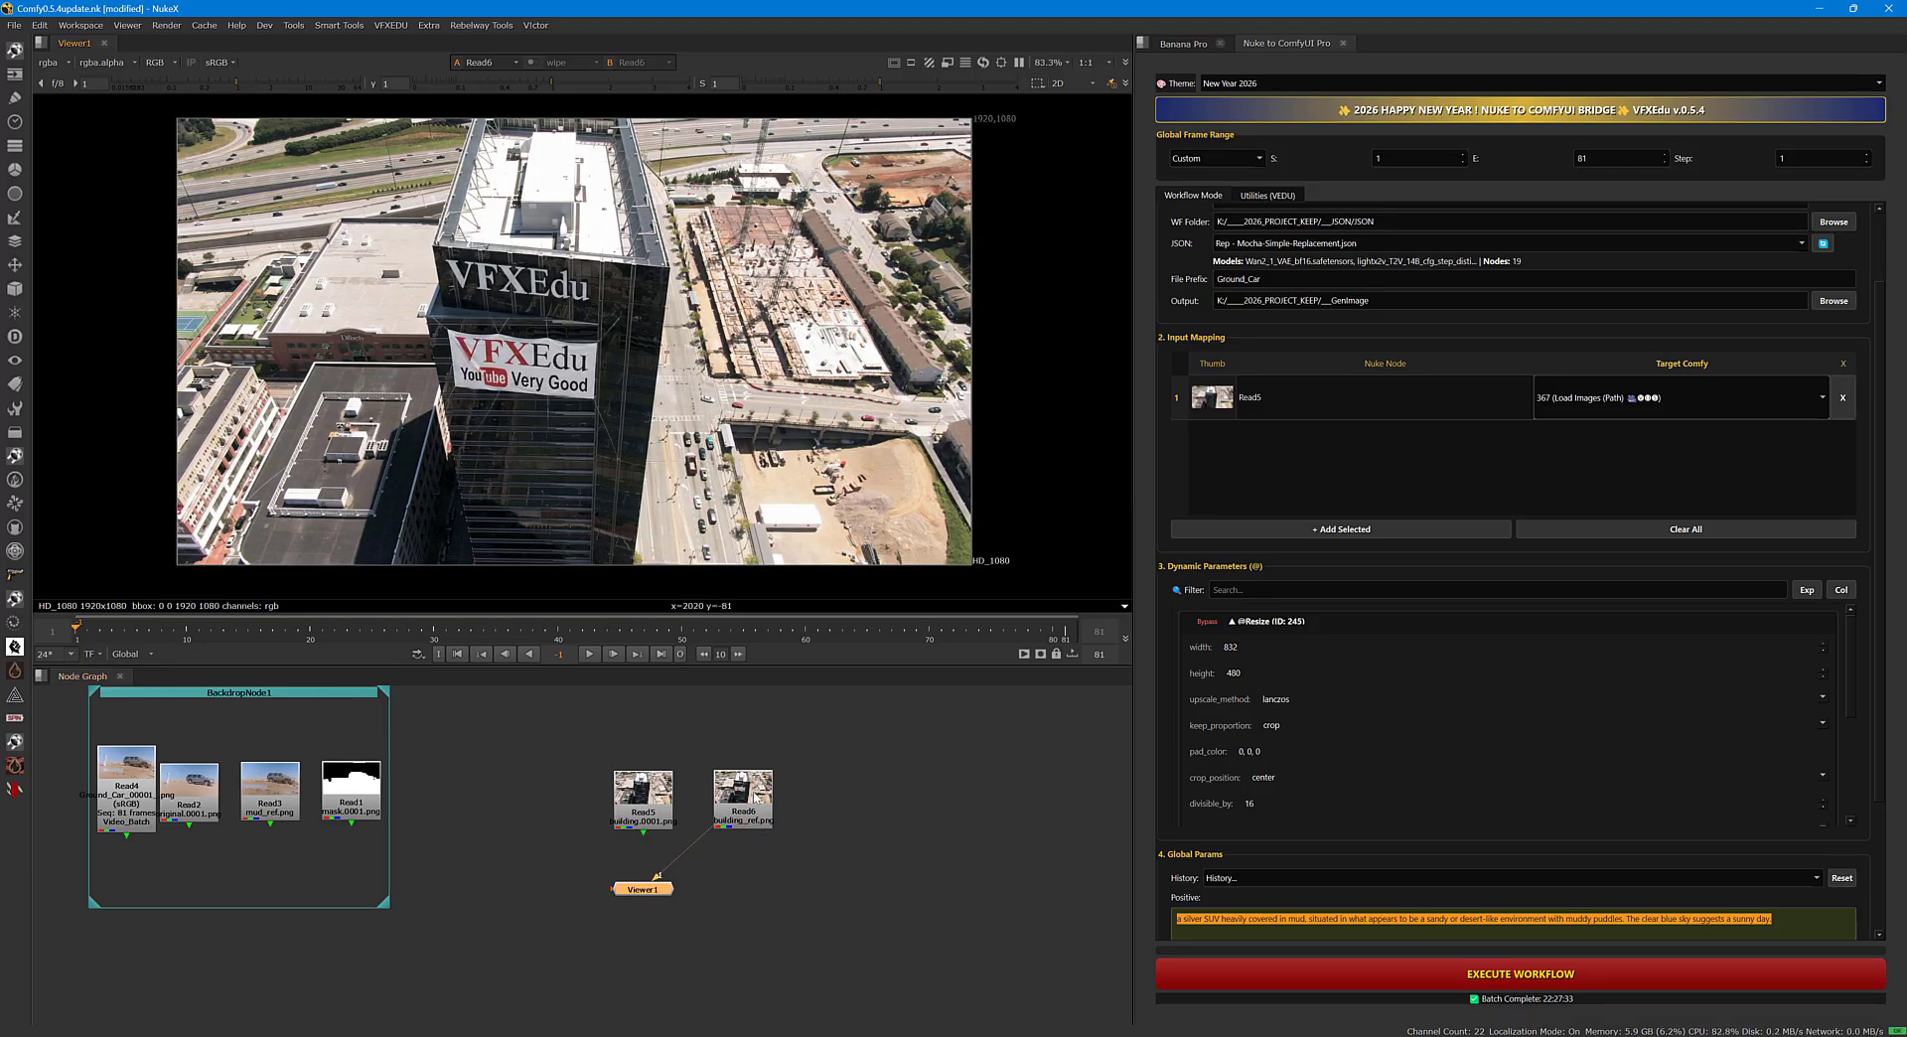
{"action": "left_click", "coordinate": [750, 794]}
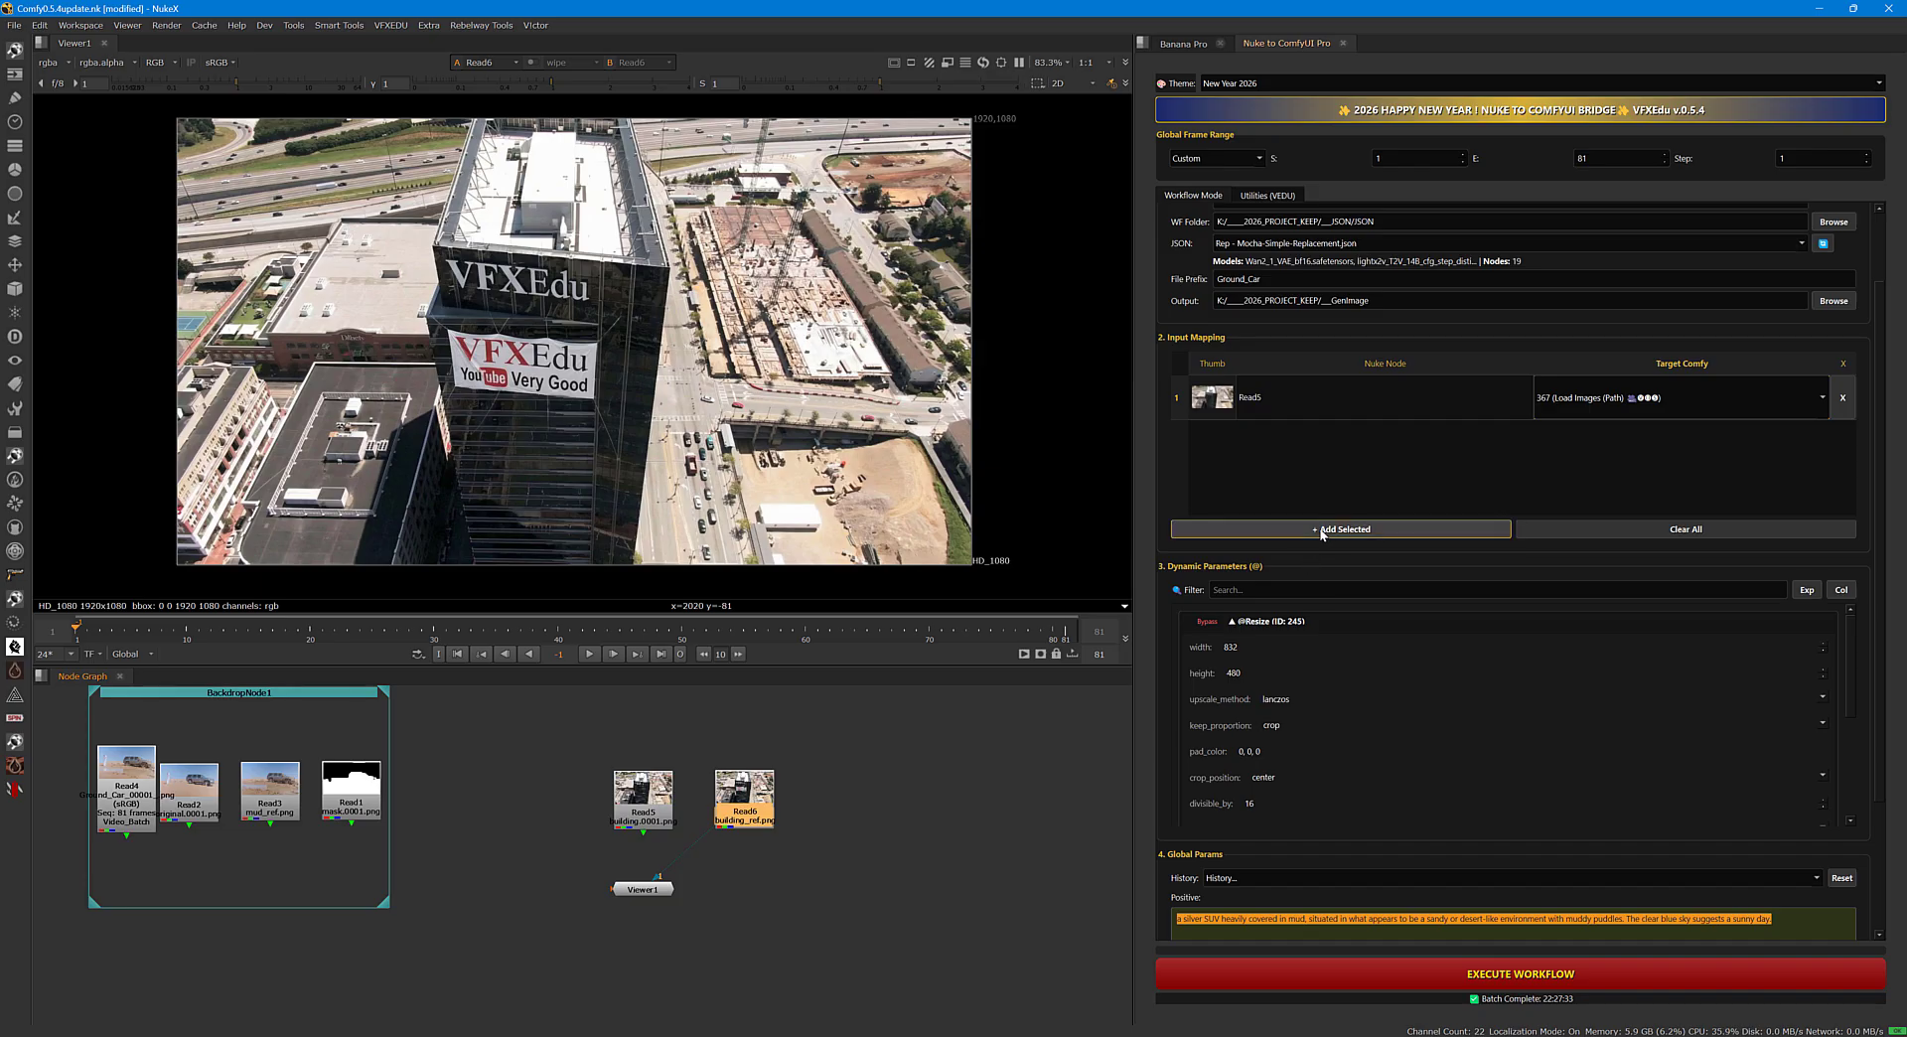
{"action": "left_click", "coordinate": [1323, 531]}
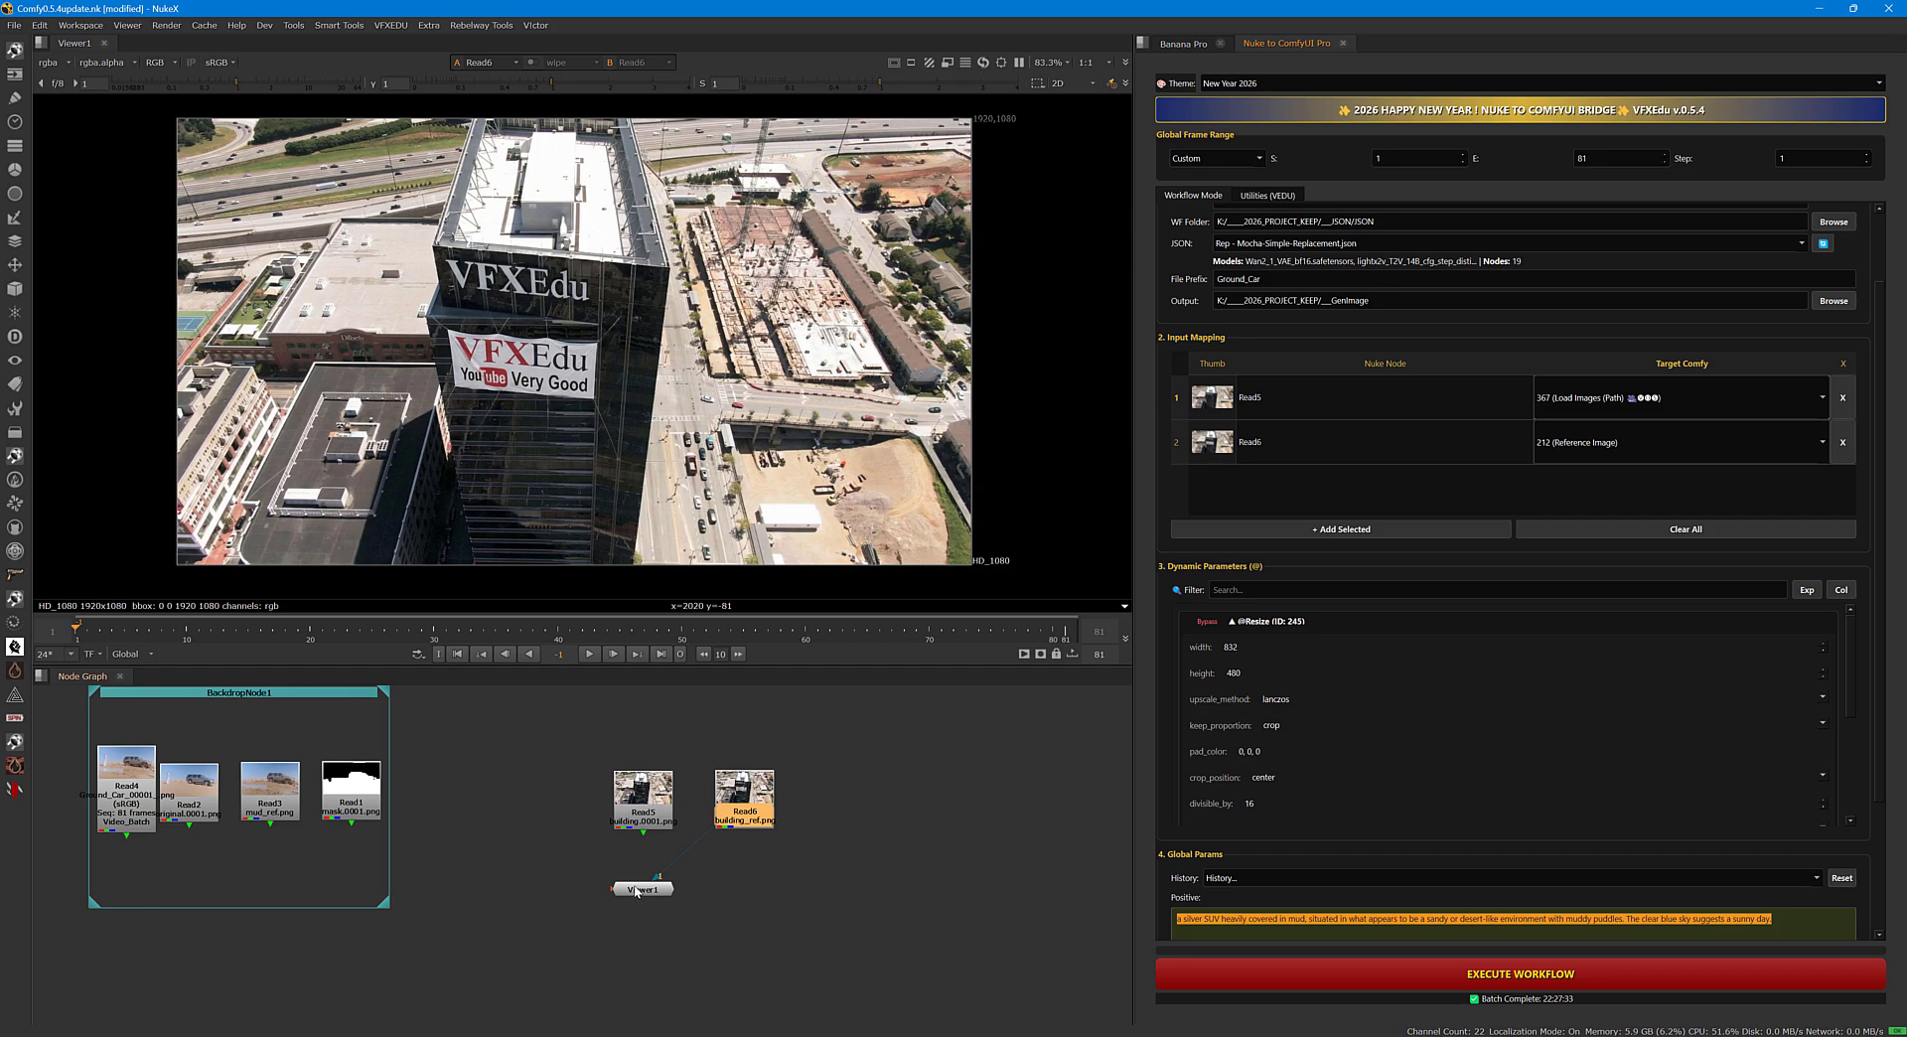
{"action": "left_click_drag", "start_coordinate": [637, 891], "coordinate": [747, 912]}
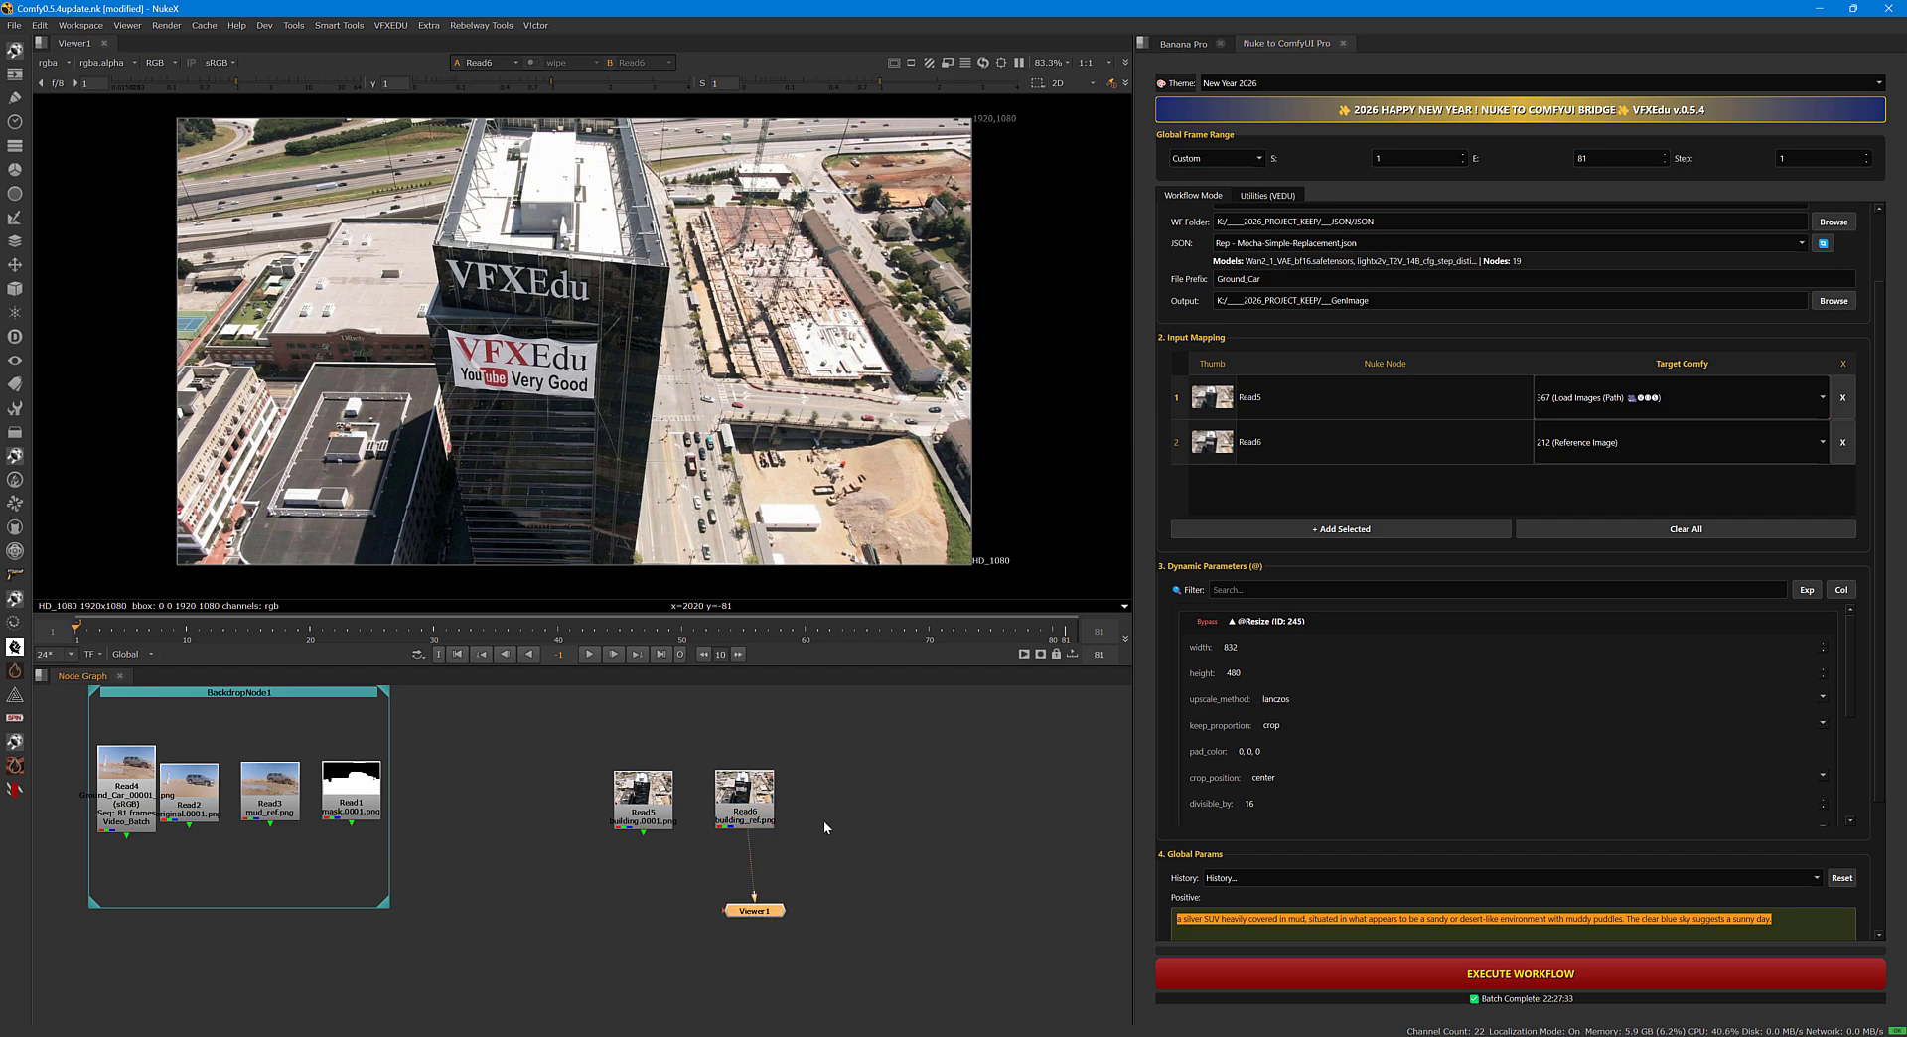
Insert a RotoPaint node between Read6 and Viewer1 and set its output channels to rgba.
{"action": "middle_click_drag", "start_coordinate": [782, 817], "coordinate": [833, 808]}
{"action": "left_click_drag", "start_coordinate": [800, 793], "coordinate": [811, 791]}
{"action": "middle_click_drag", "start_coordinate": [882, 806], "coordinate": [802, 781]}
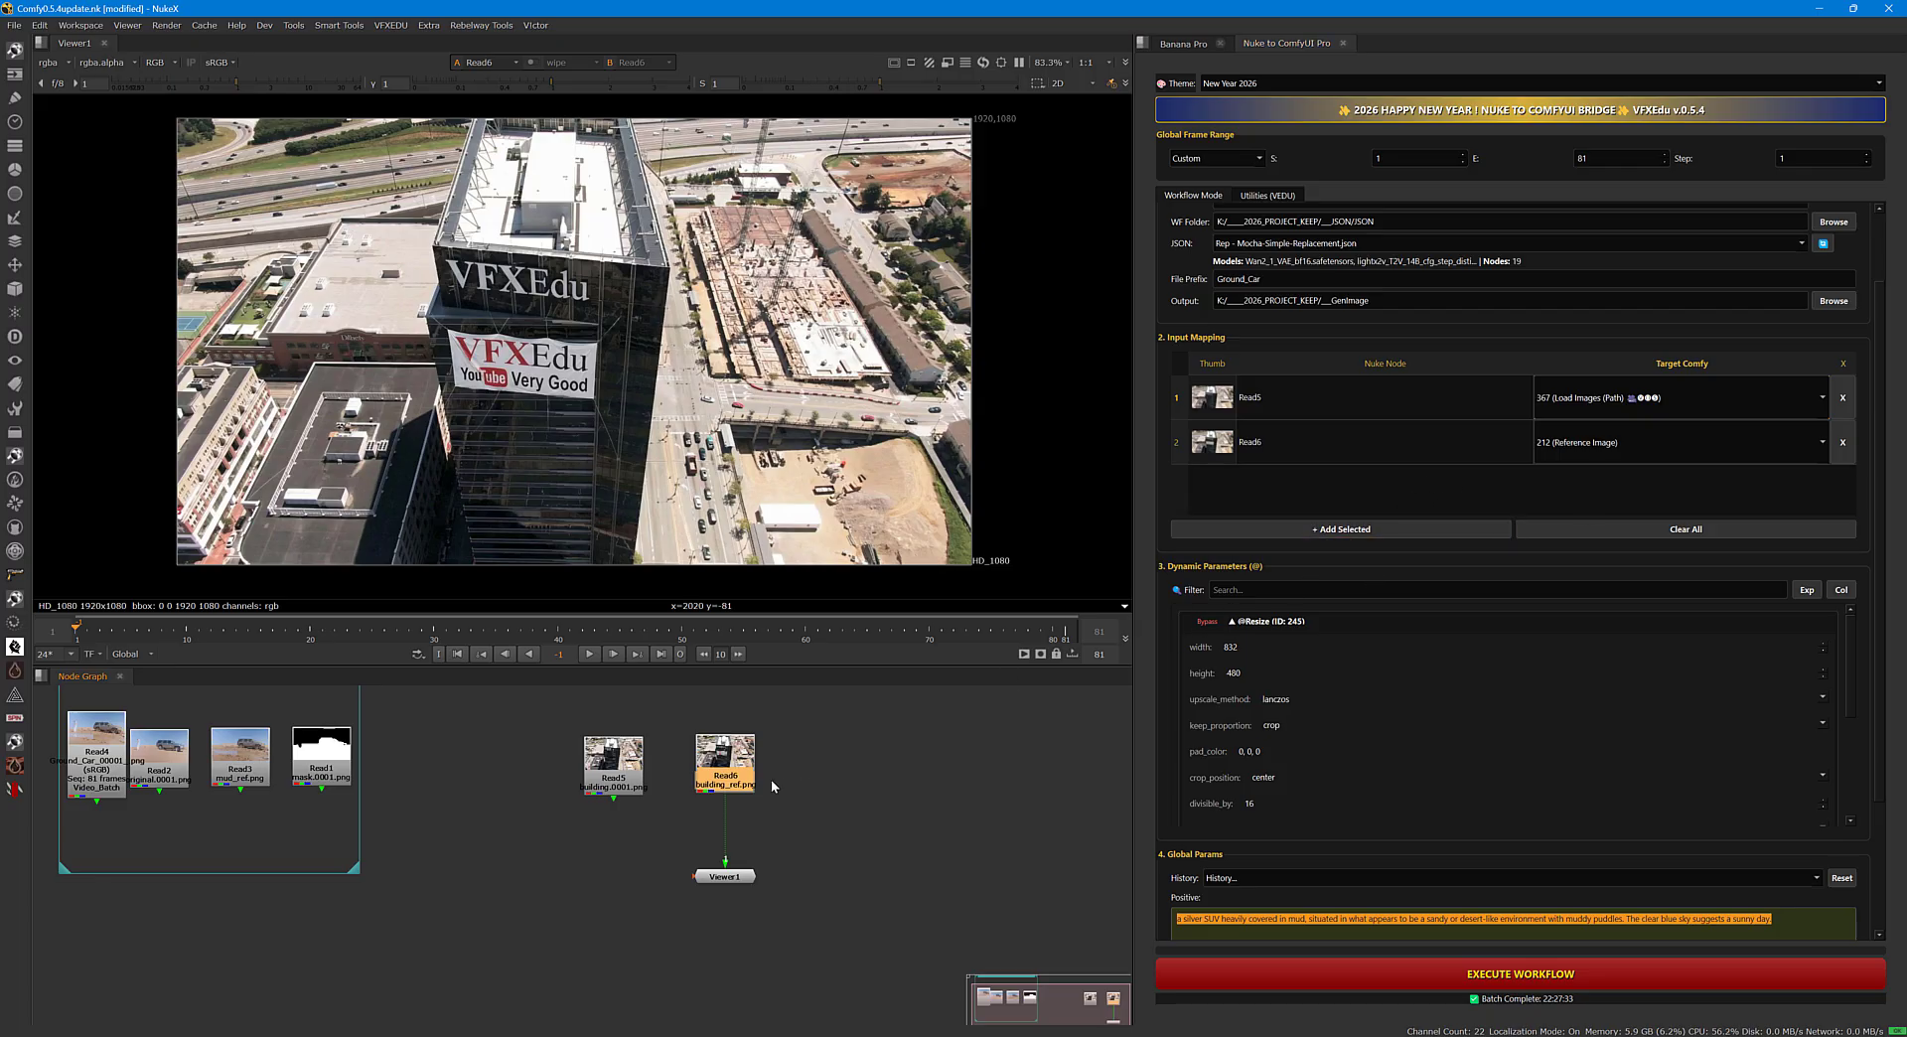
{"action": "middle_click_drag", "start_coordinate": [747, 775], "coordinate": [775, 763]}
{"action": "key", "text": "Tab"}
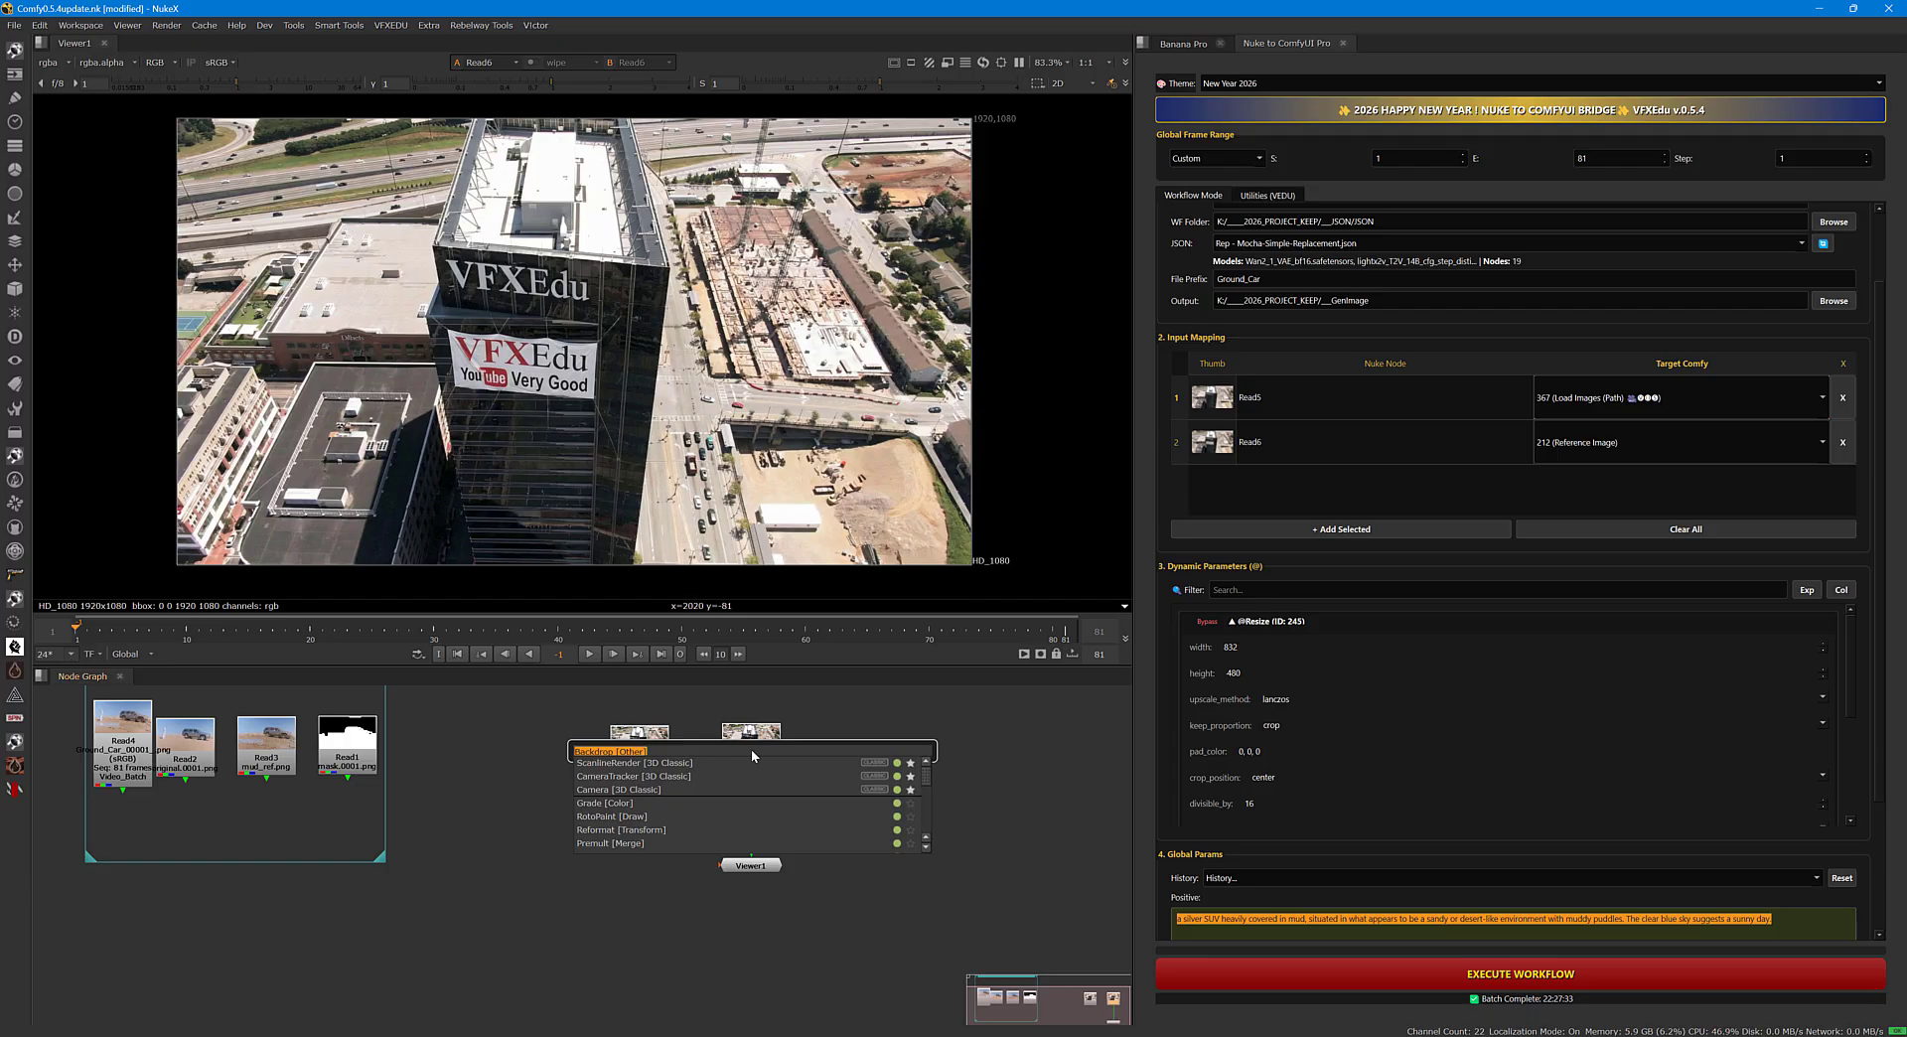
{"action": "type", "text": "roto"}
{"action": "left_click", "coordinate": [659, 774]}
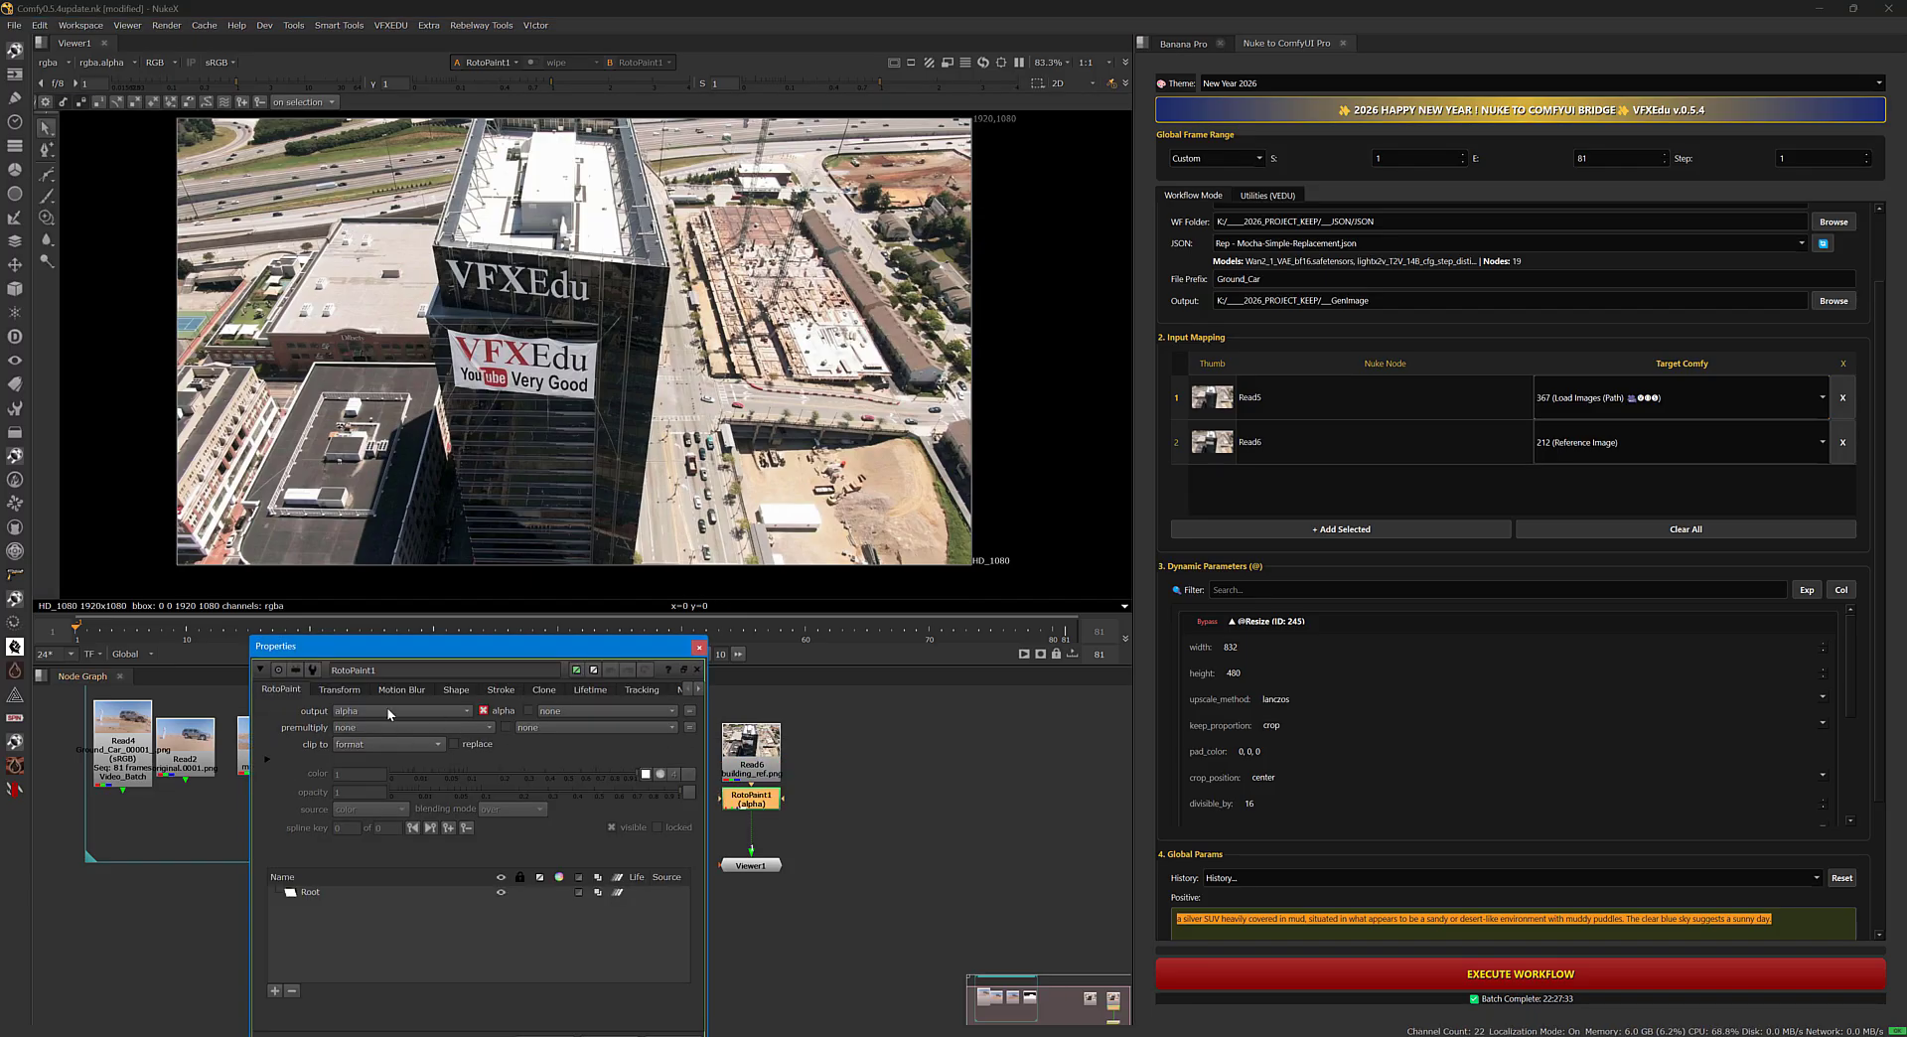
{"action": "left_click", "coordinate": [386, 709]}
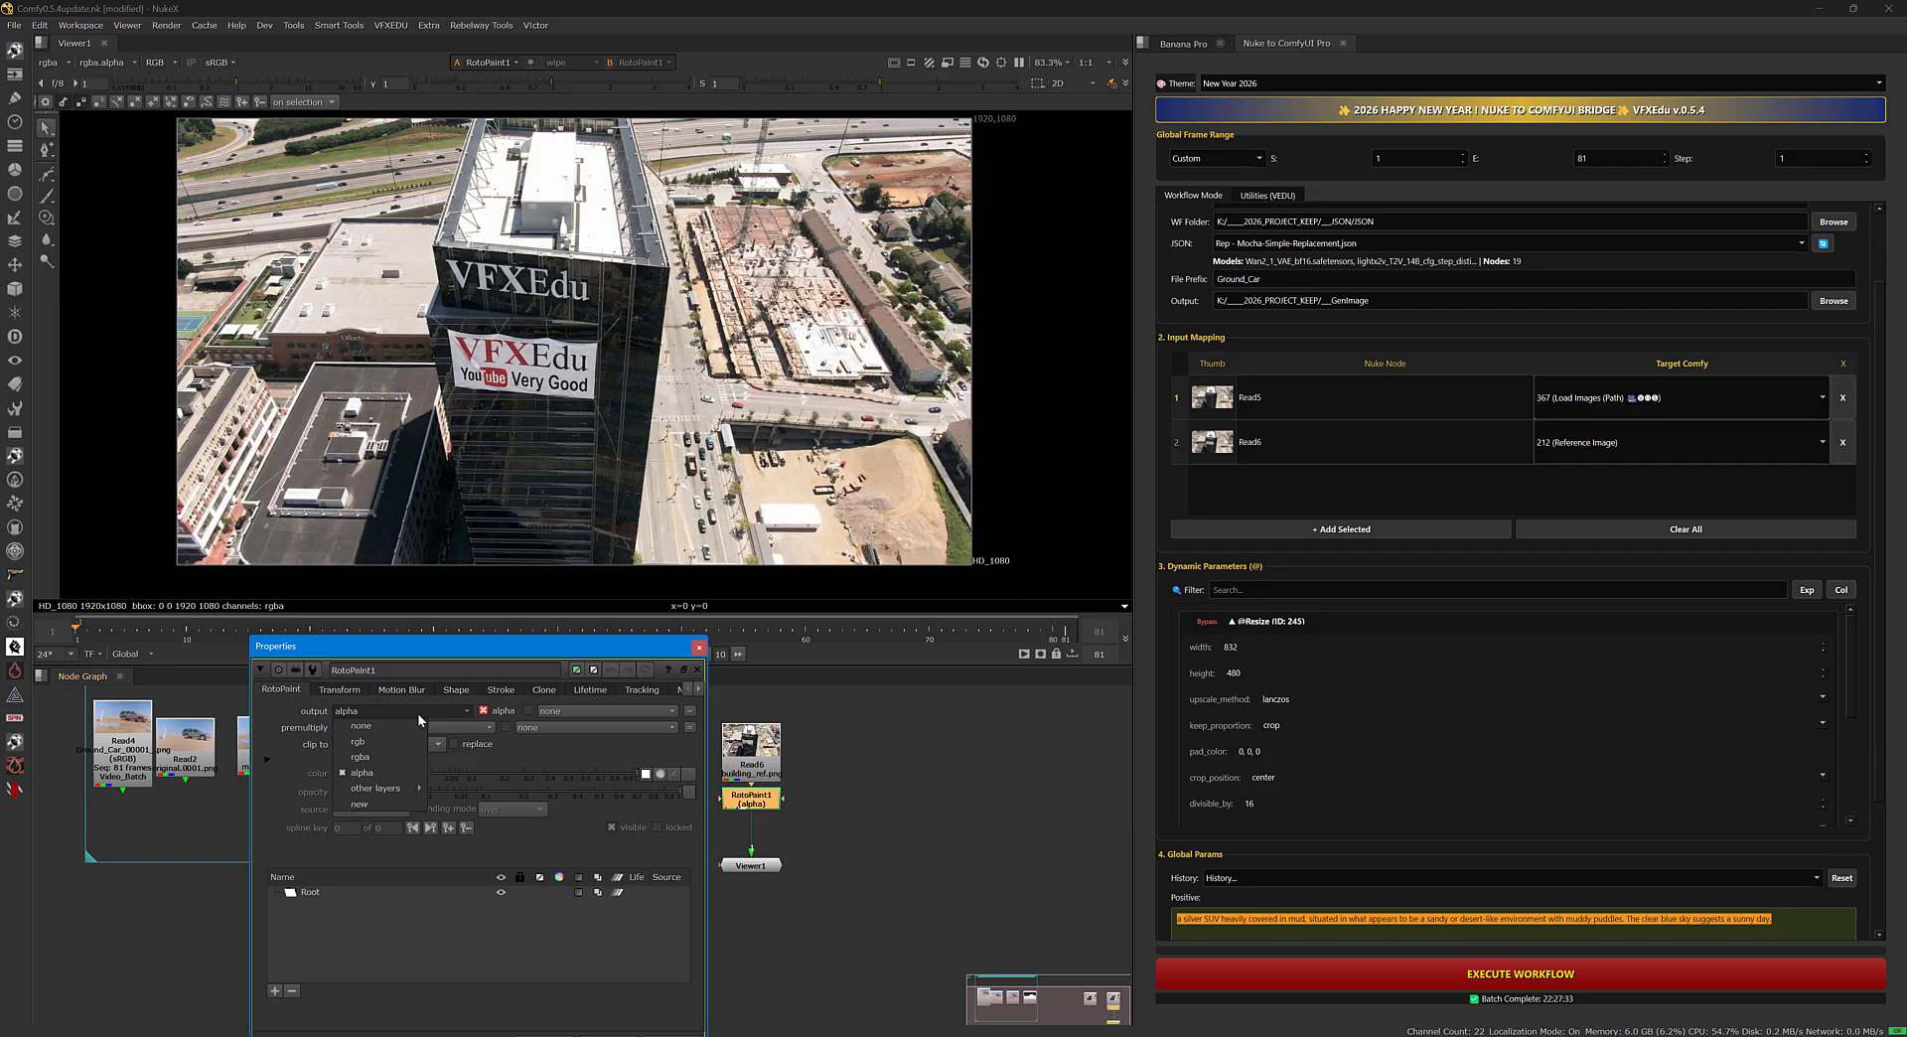
{"action": "left_click", "coordinate": [389, 757]}
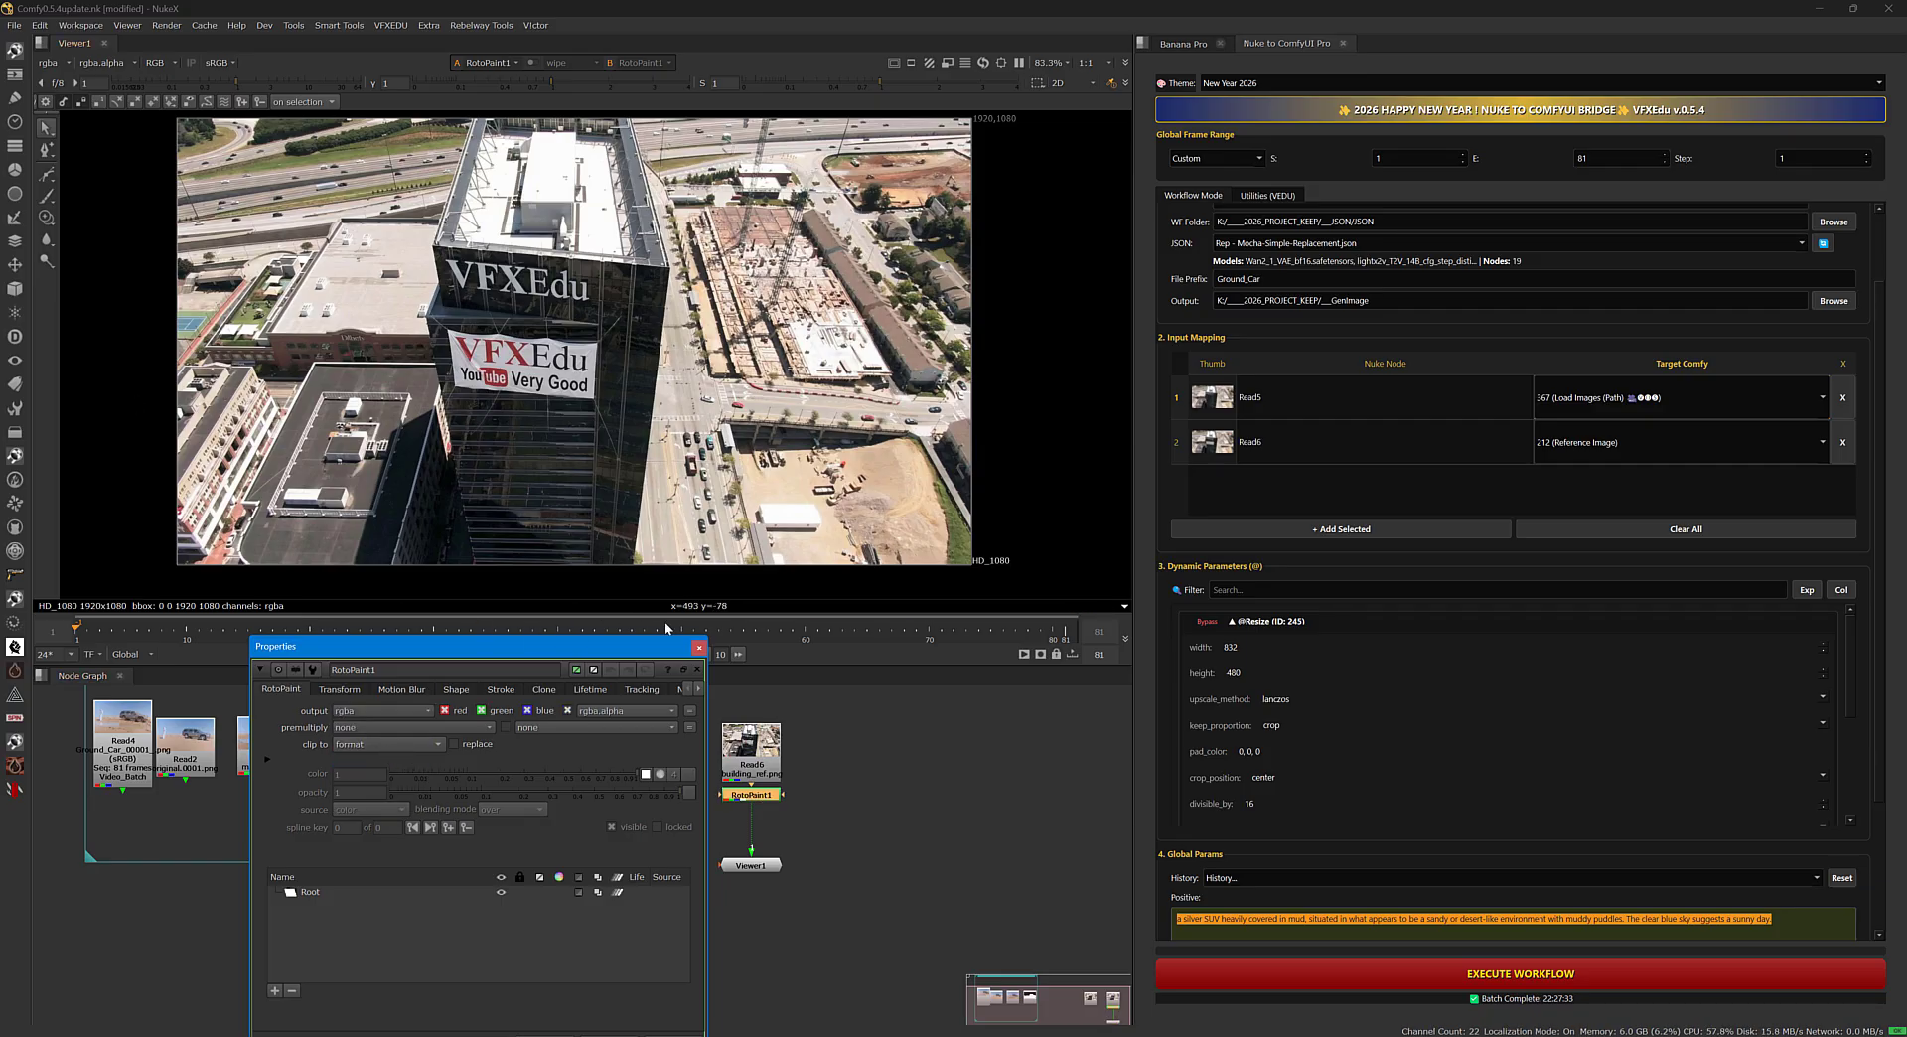
Draw a closed Bezier shape on the skyscraper's front facade covering the VFXEdu lettering and the banner below it.
{"action": "scroll", "coordinate": [492, 274], "scroll_direction": "up", "scroll_amount": 3}
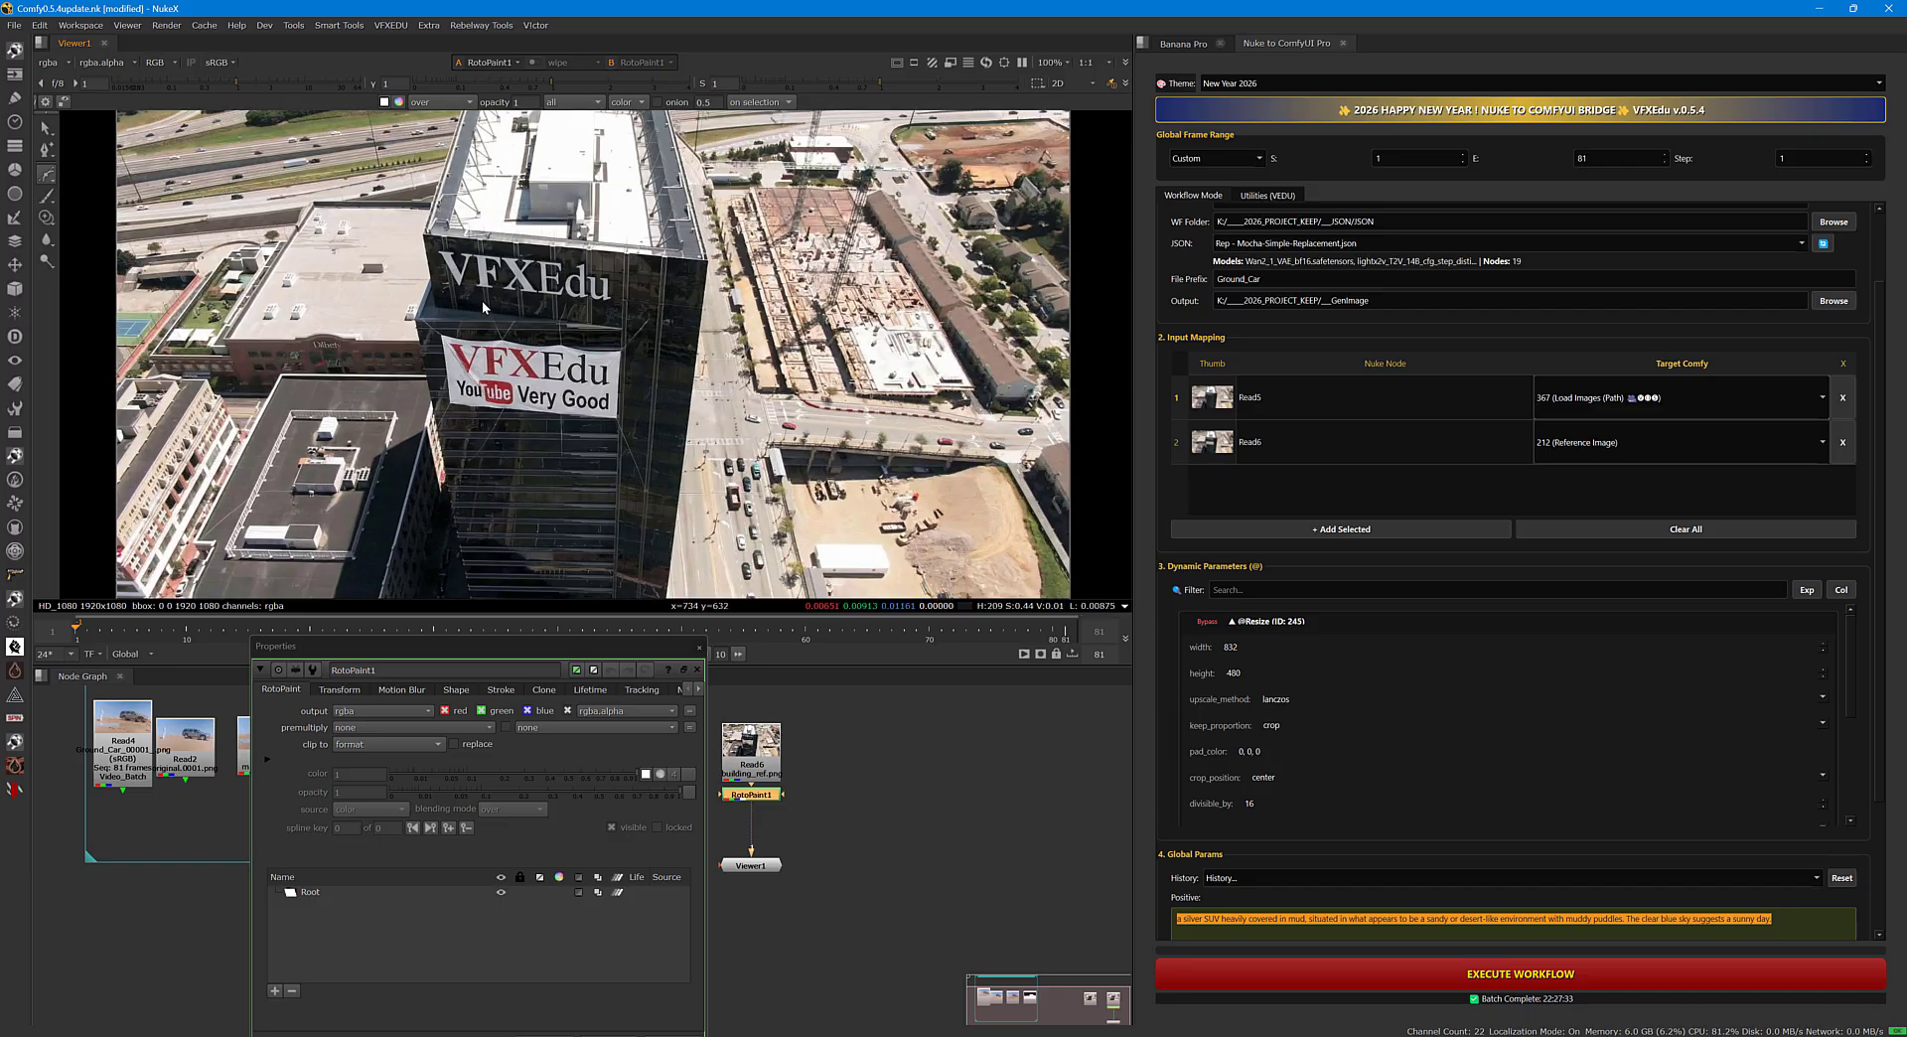
{"action": "left_click", "coordinate": [401, 223]}
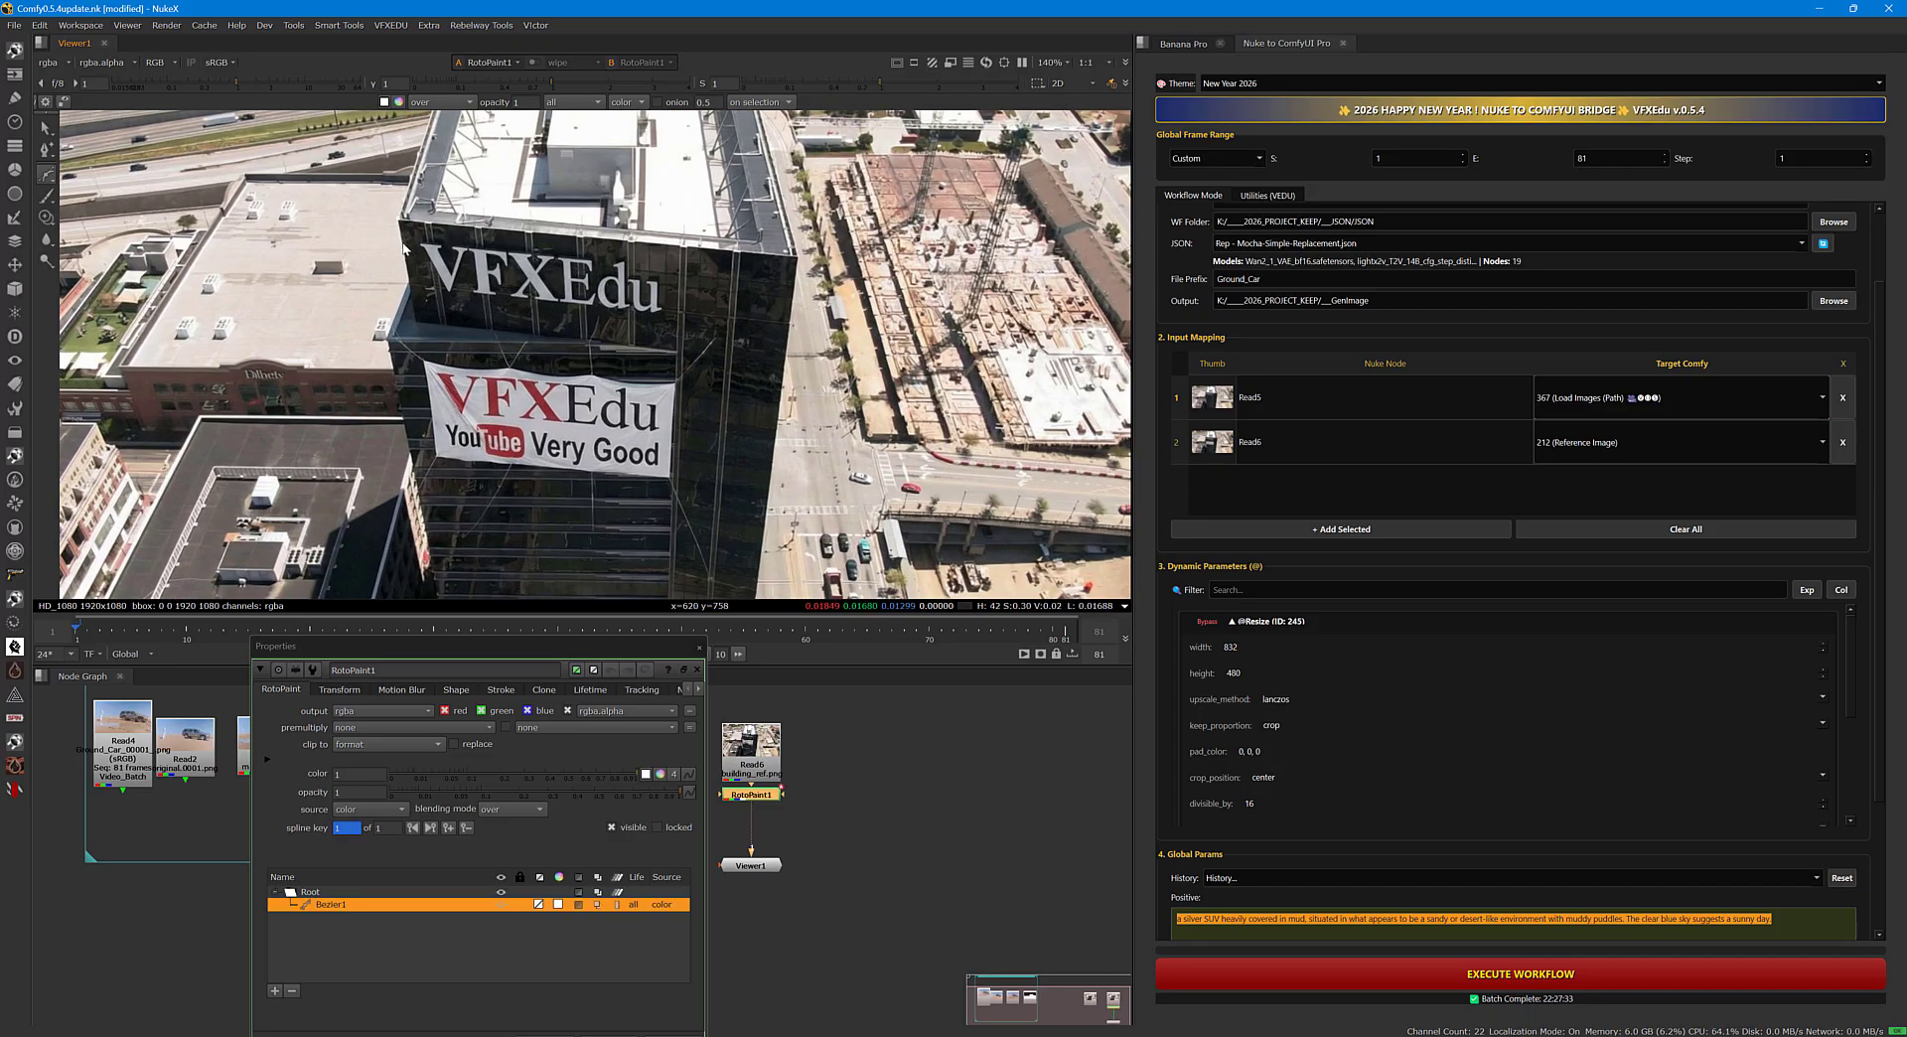
{"action": "left_click", "coordinate": [391, 336]}
{"action": "middle_click_drag", "start_coordinate": [409, 469], "coordinate": [397, 409]}
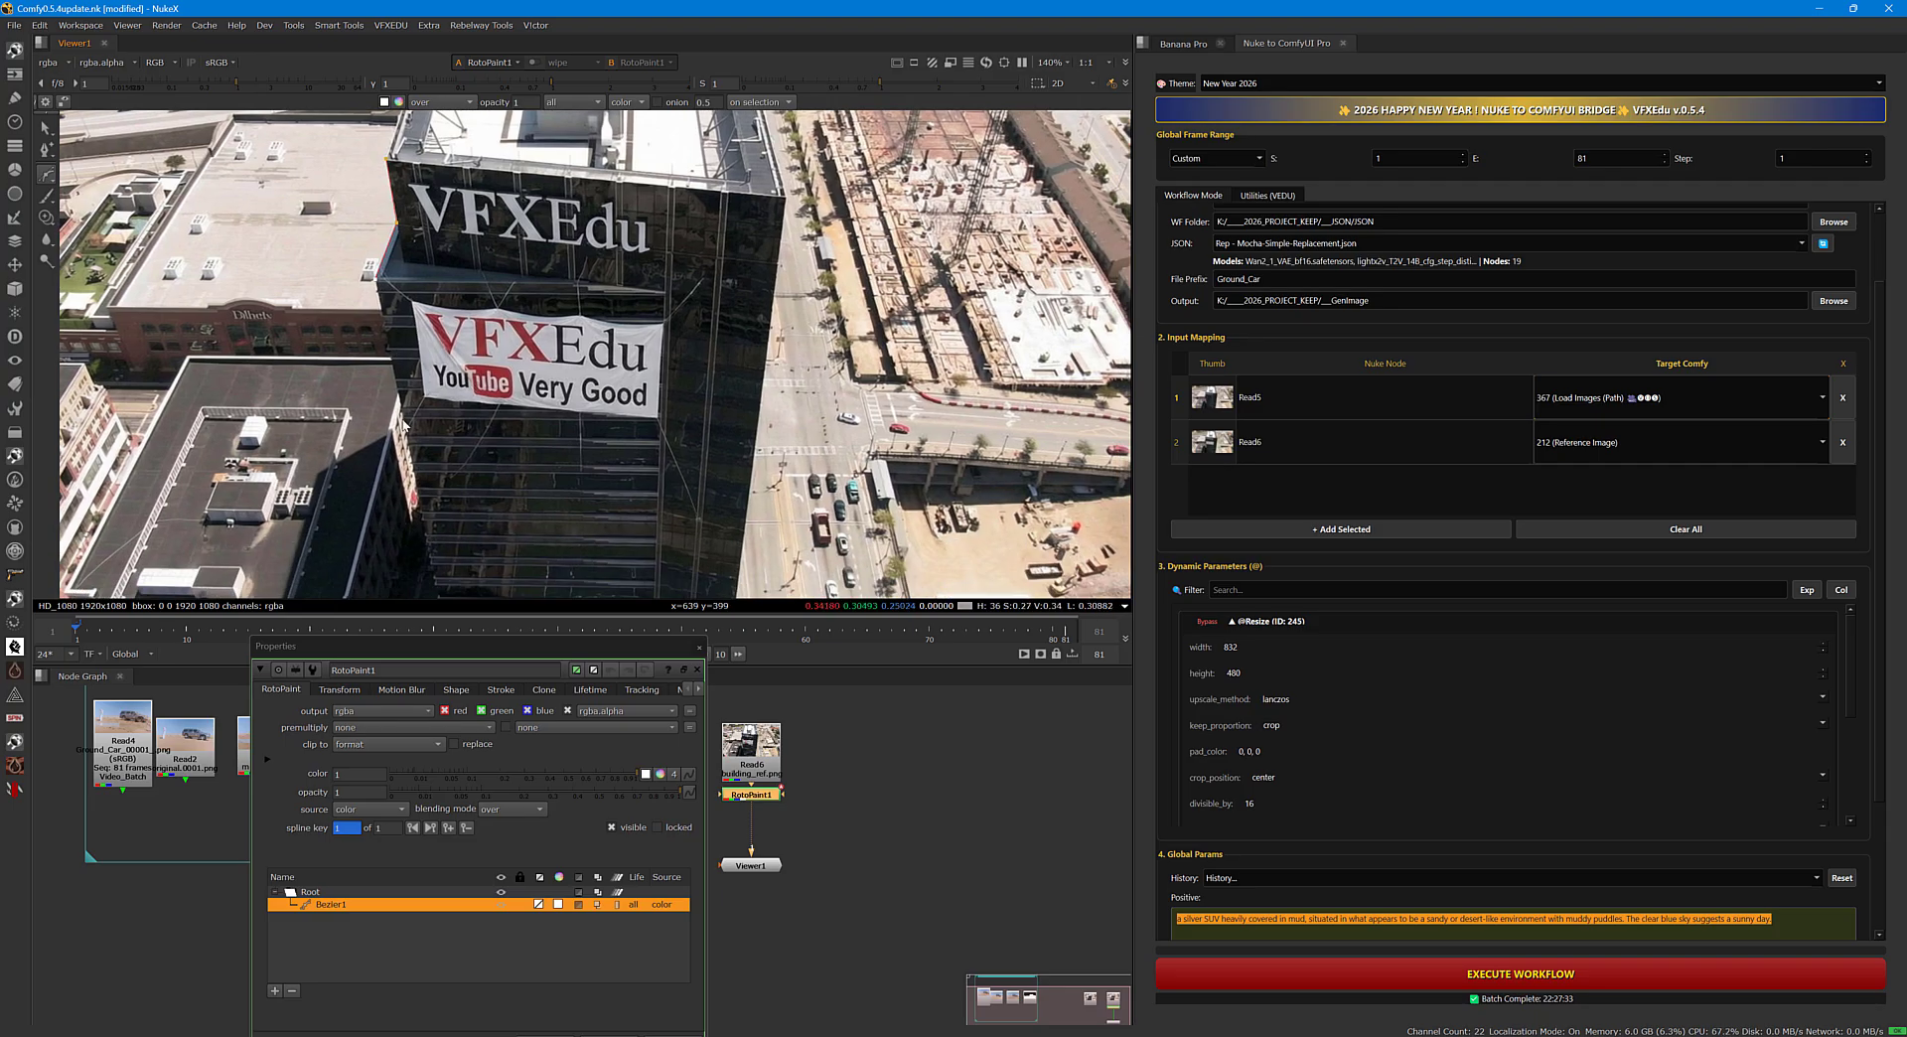
{"action": "left_click", "coordinate": [664, 450]}
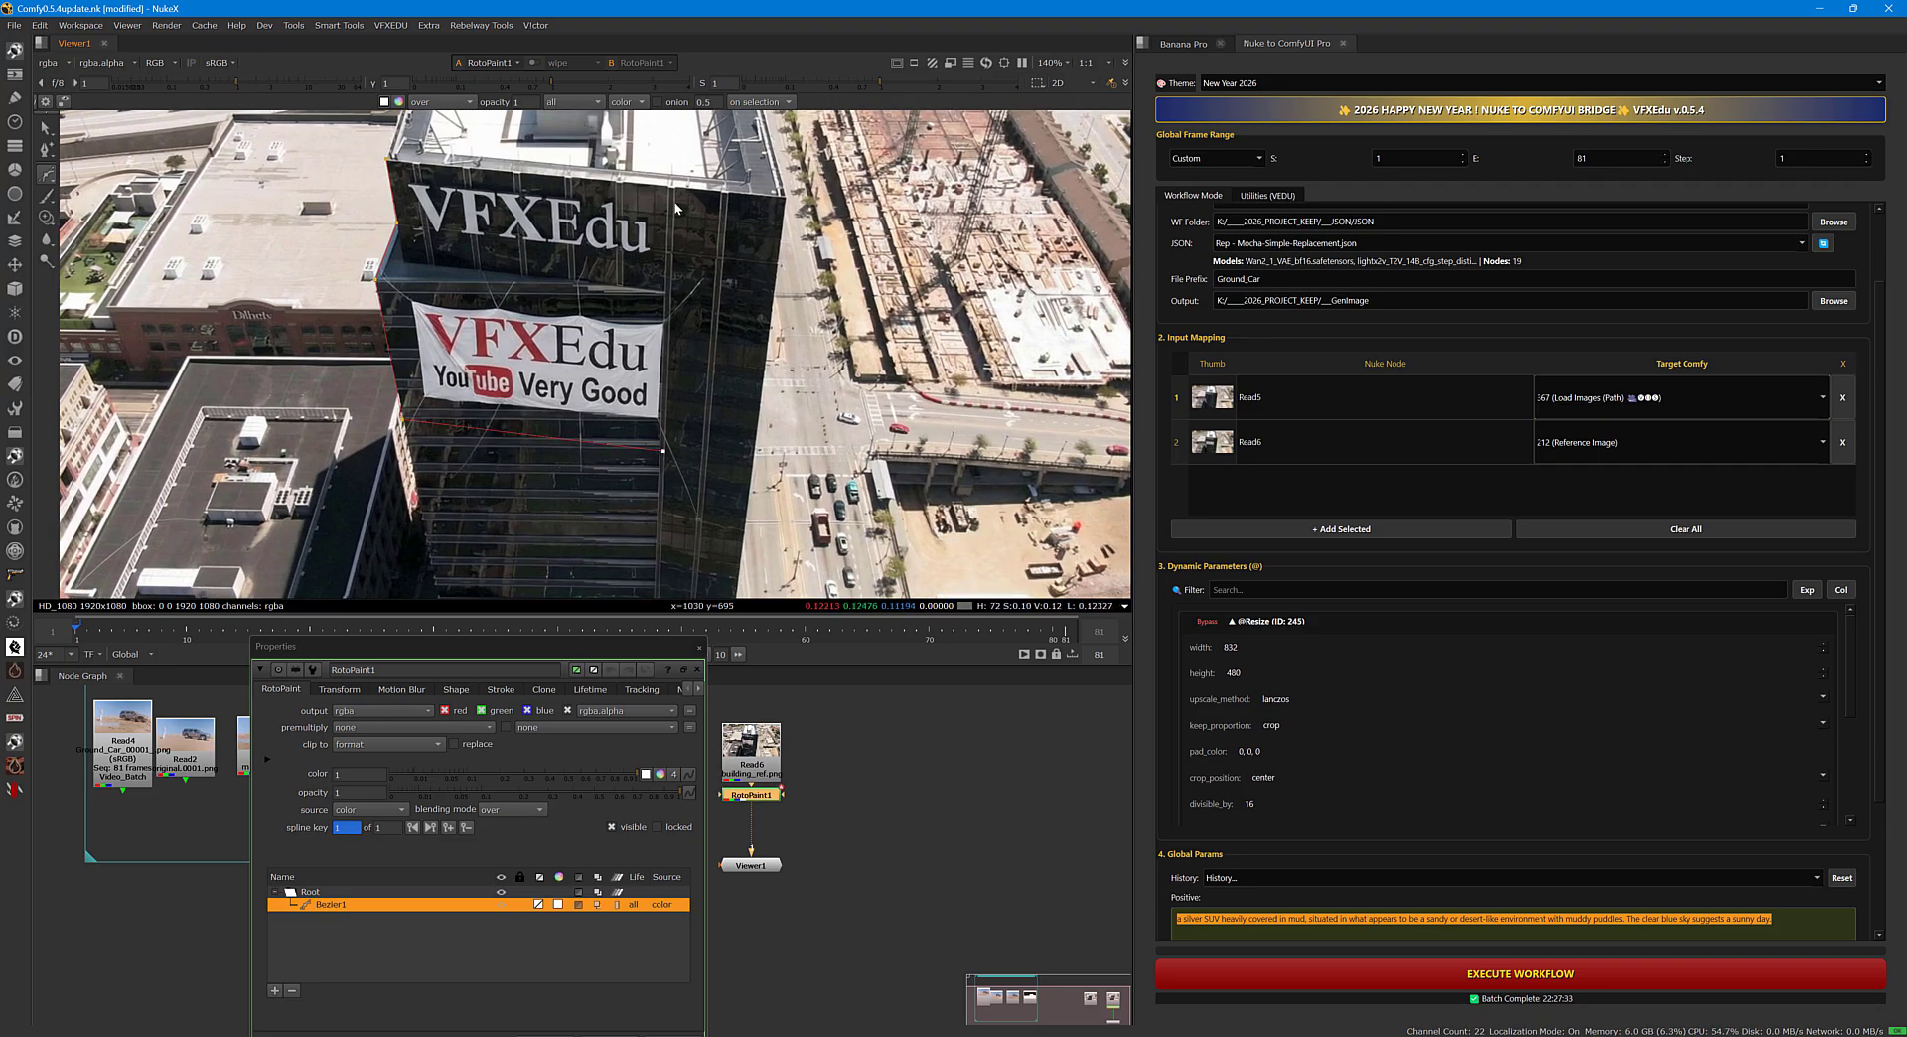
{"action": "left_click", "coordinate": [387, 159]}
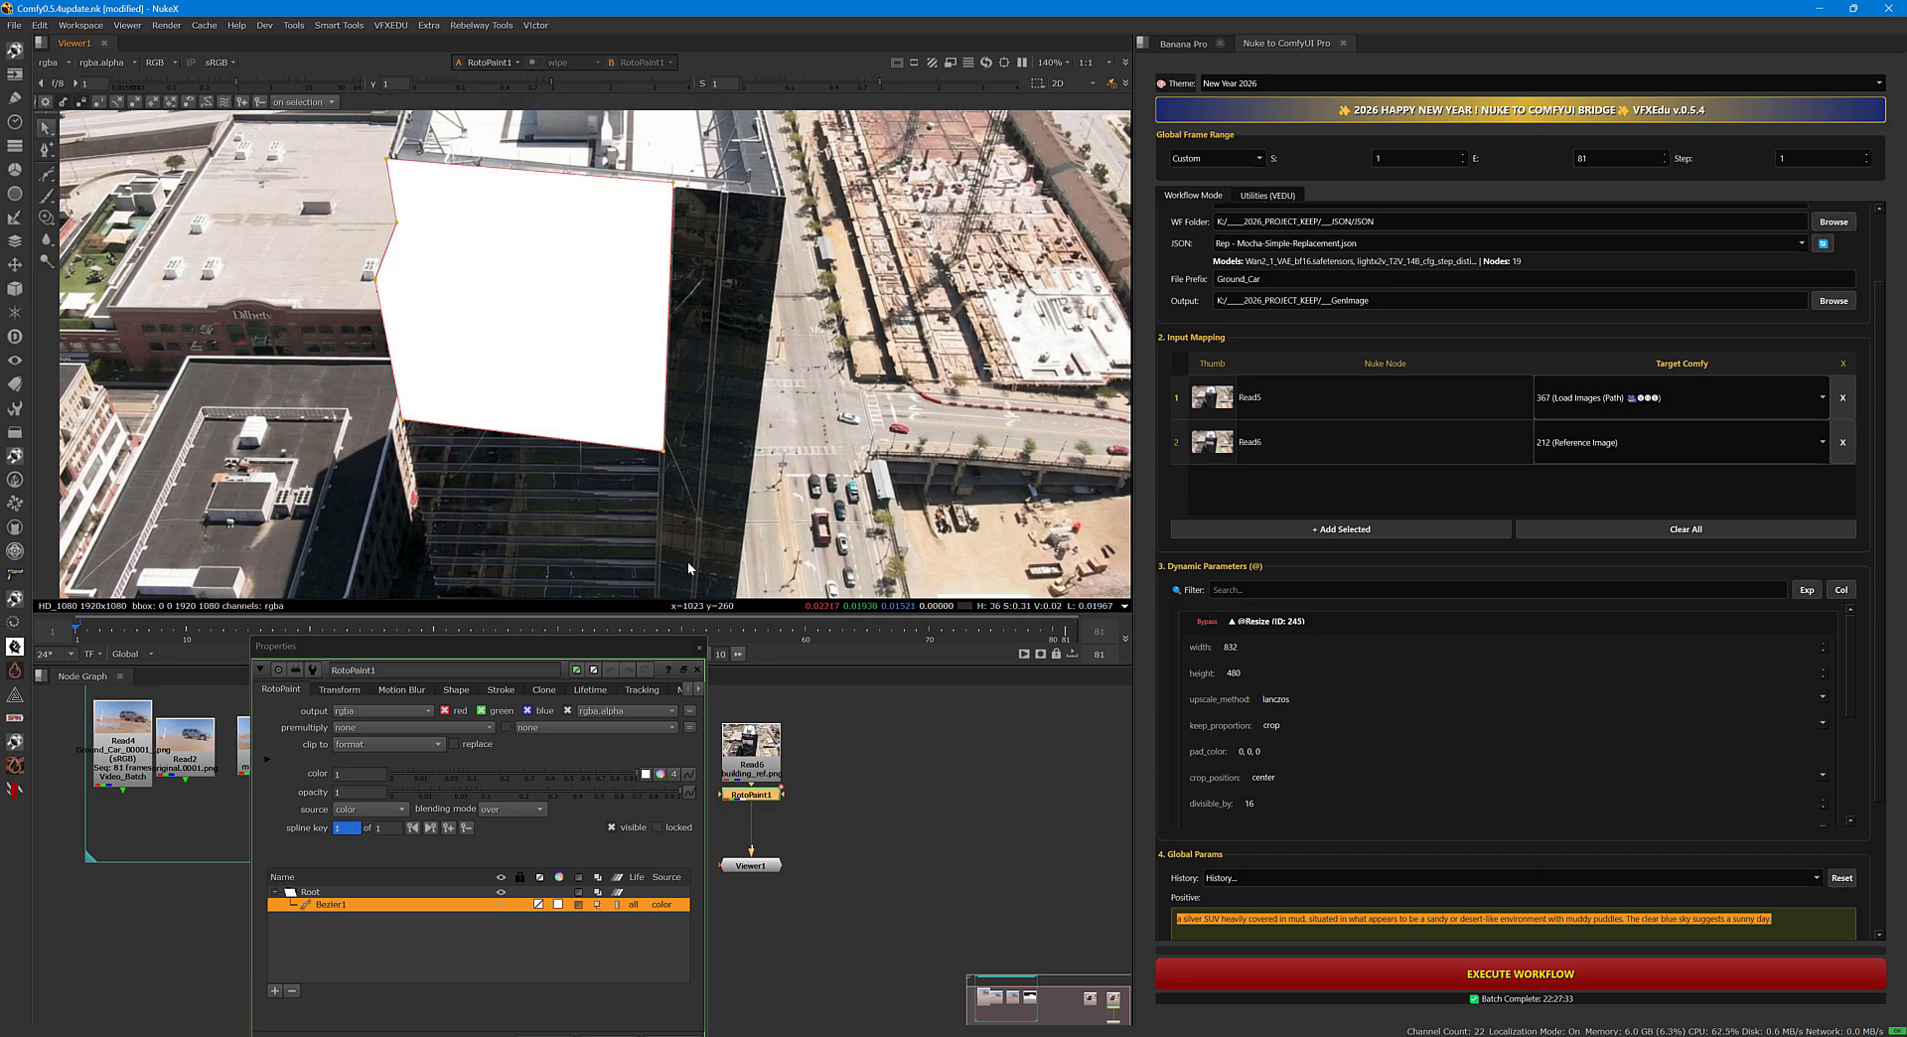
Insert a Premult node beneath RotoPaint1, keeping its default settings.
{"action": "left_click", "coordinate": [700, 648]}
{"action": "middle_click_drag", "start_coordinate": [801, 770], "coordinate": [783, 705]}
{"action": "left_click_drag", "start_coordinate": [737, 801], "coordinate": [737, 817]}
{"action": "left_click", "coordinate": [736, 731]}
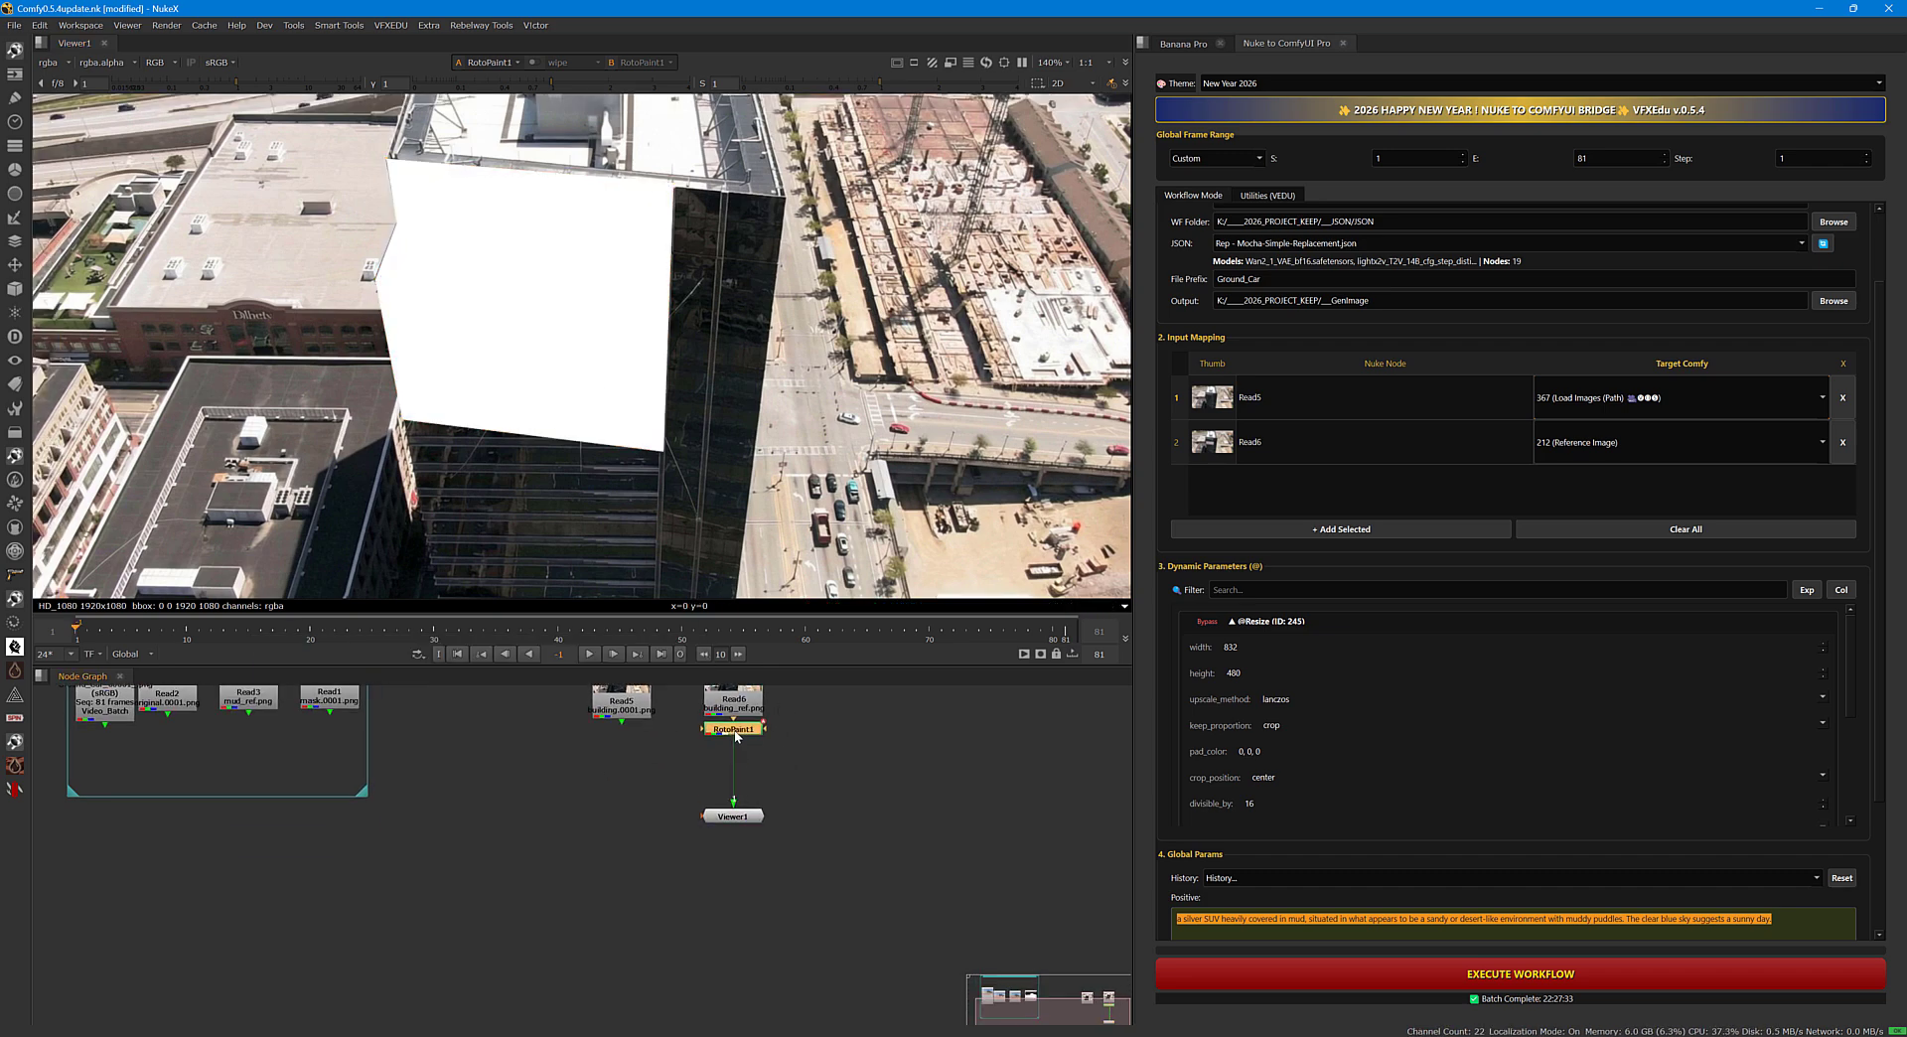
{"action": "key", "text": "Tab"}
{"action": "type", "text": "pre"}
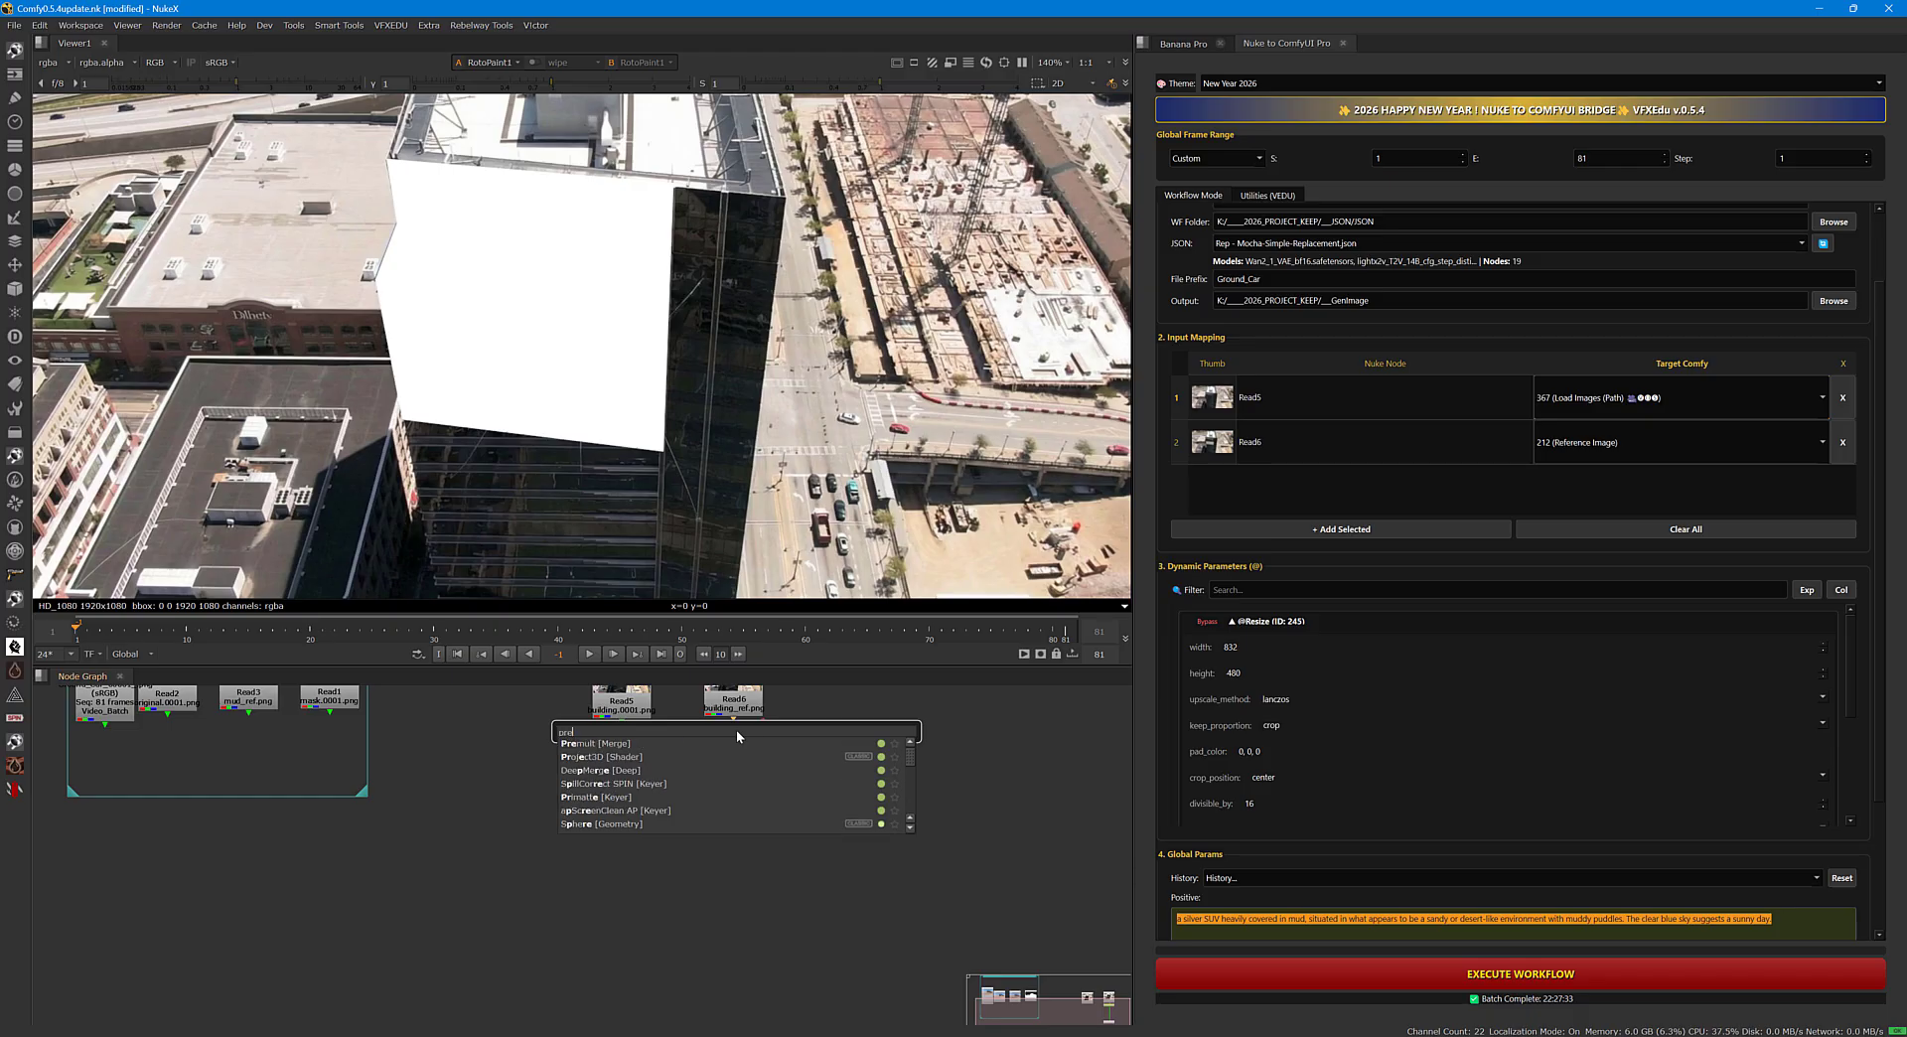
{"action": "left_click", "coordinate": [633, 744]}
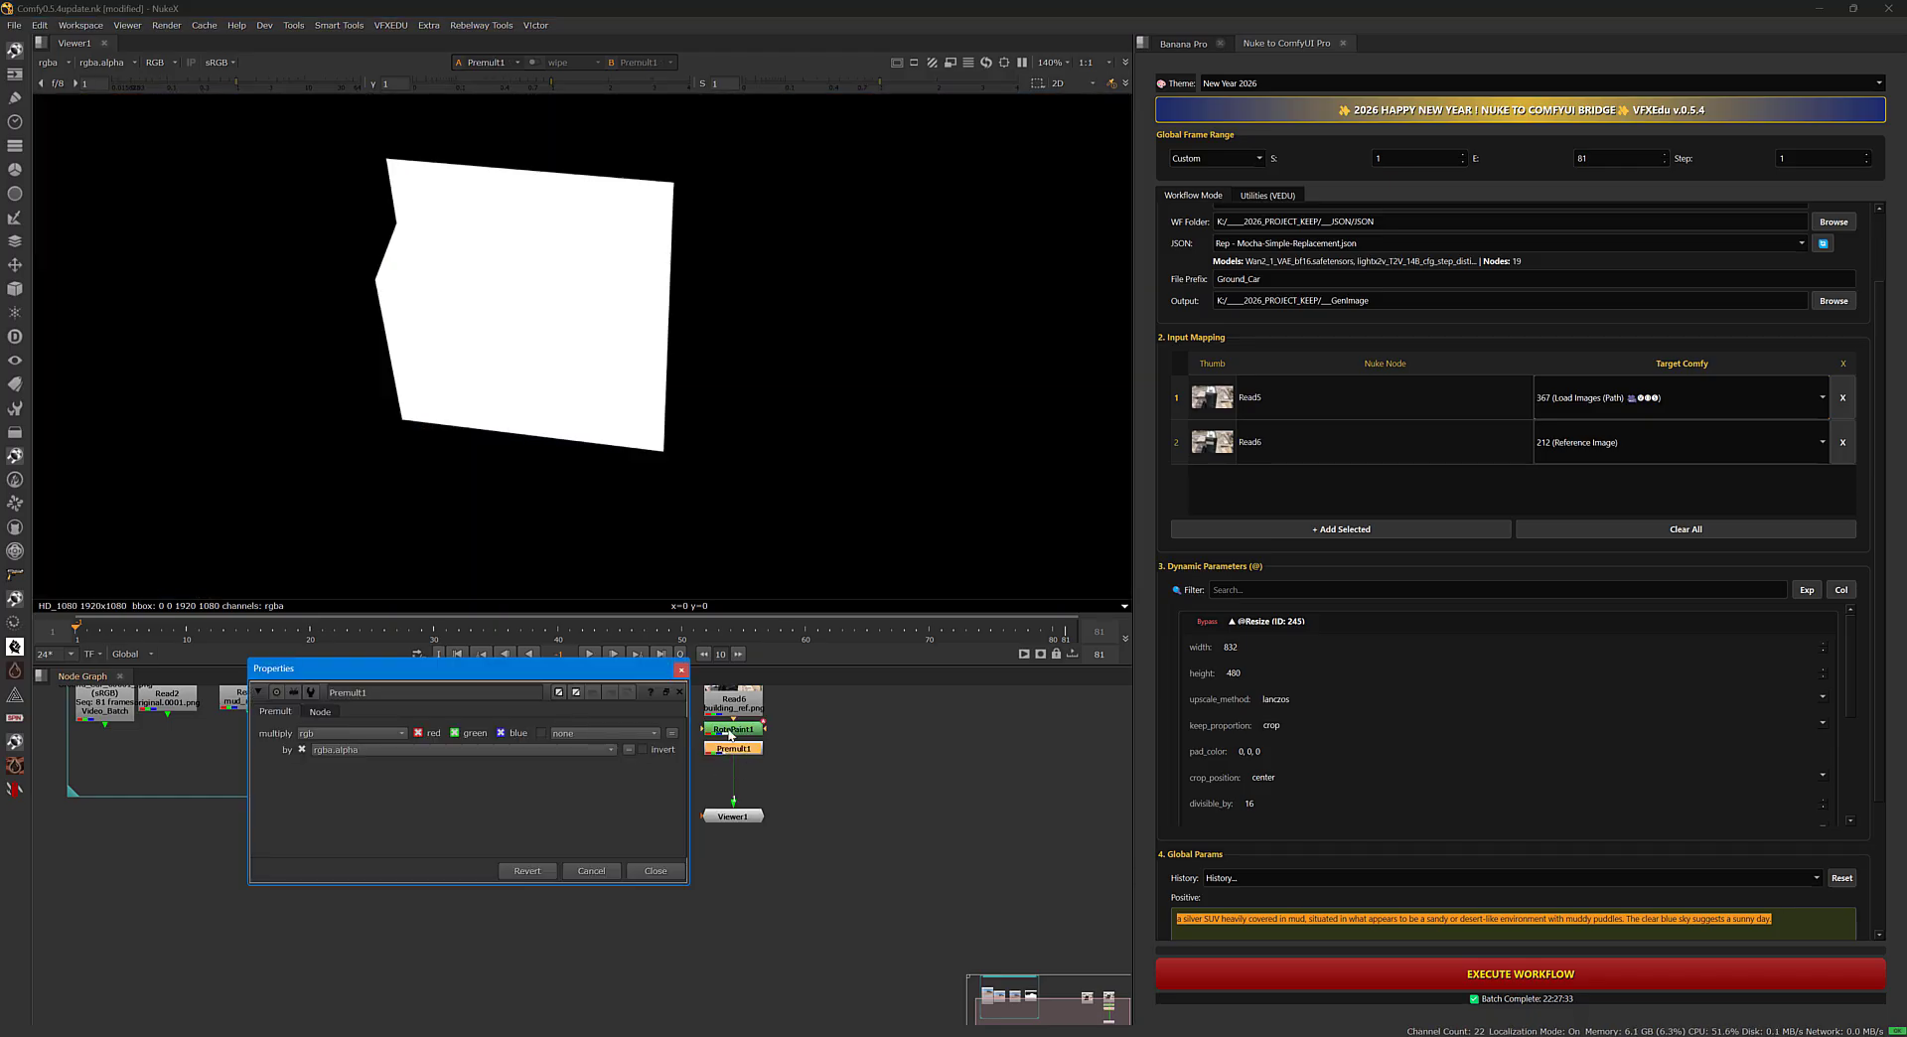
{"action": "left_click", "coordinate": [681, 670]}
Insert a Blur node beneath Premult1 and set its size to 5.6.
{"action": "scroll", "coordinate": [809, 789], "scroll_direction": "up", "scroll_amount": 1}
{"action": "key", "text": "Tab"}
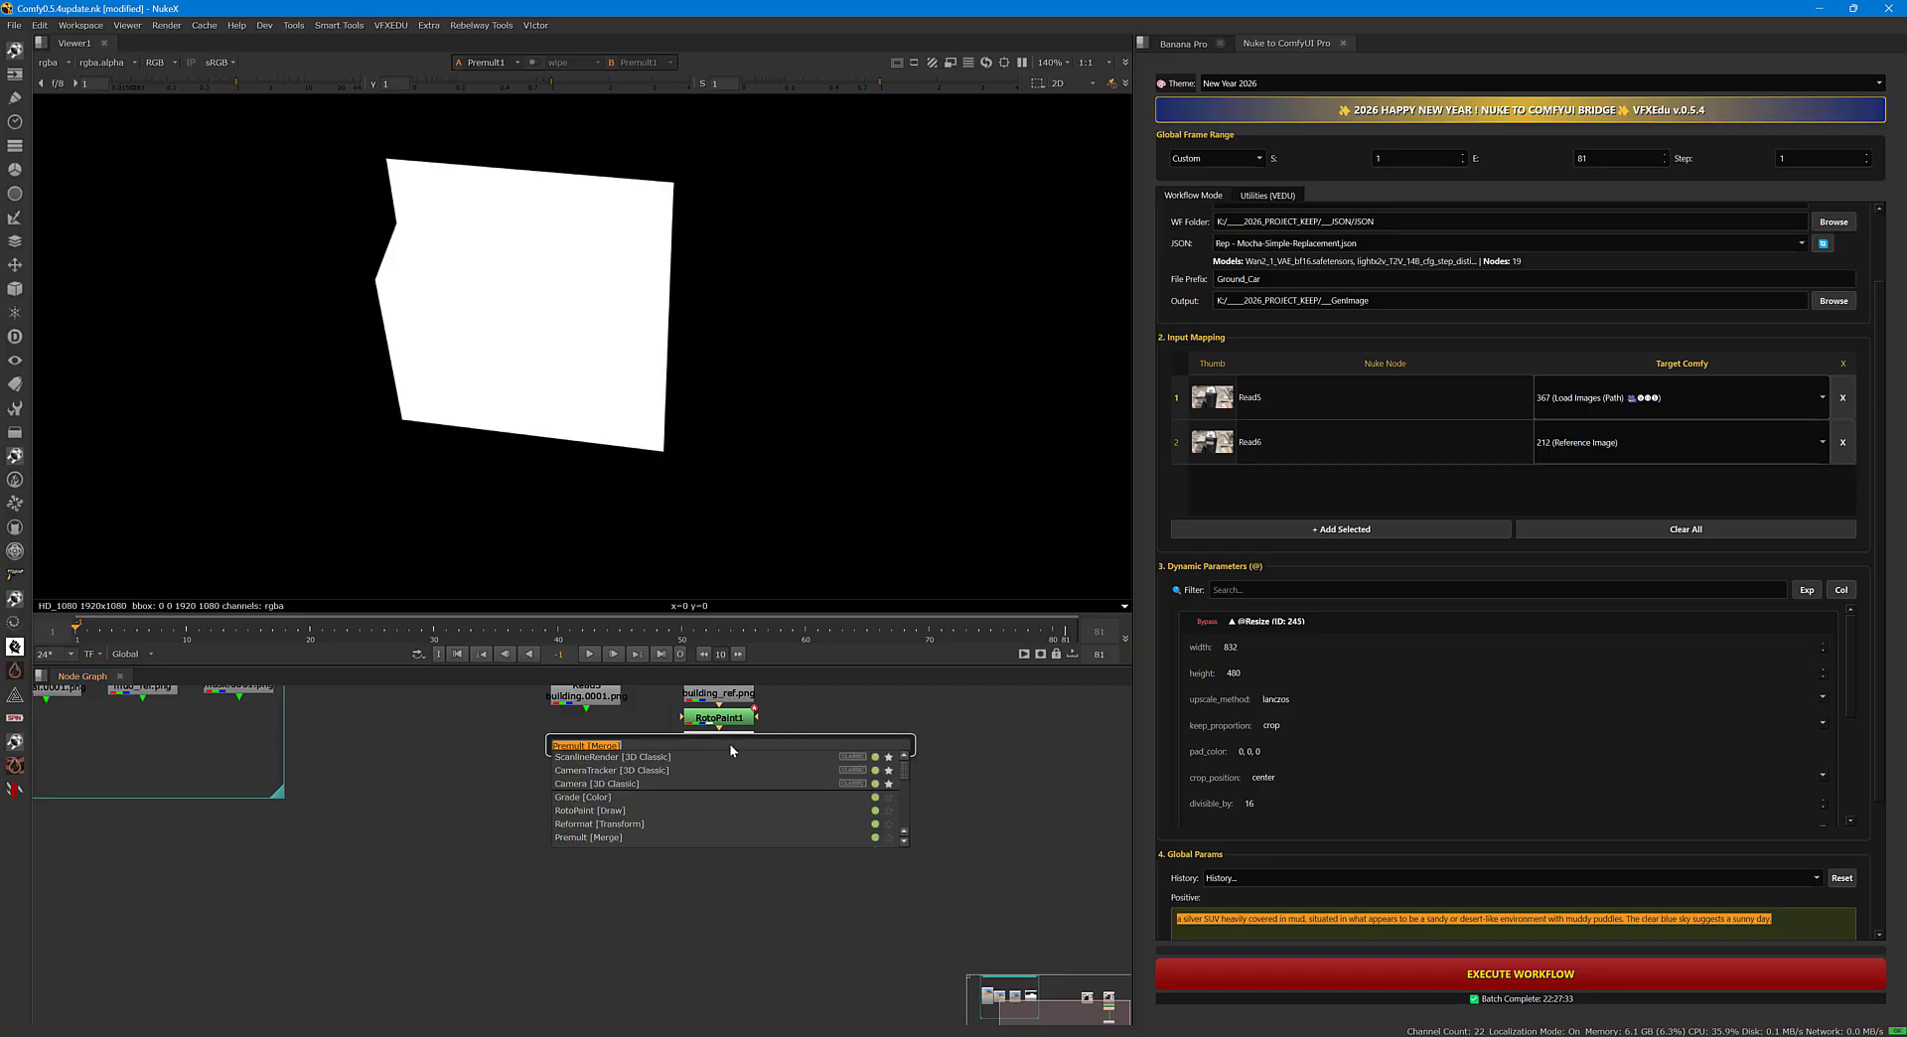
{"action": "type", "text": "blur"}
{"action": "key", "text": "Return"}
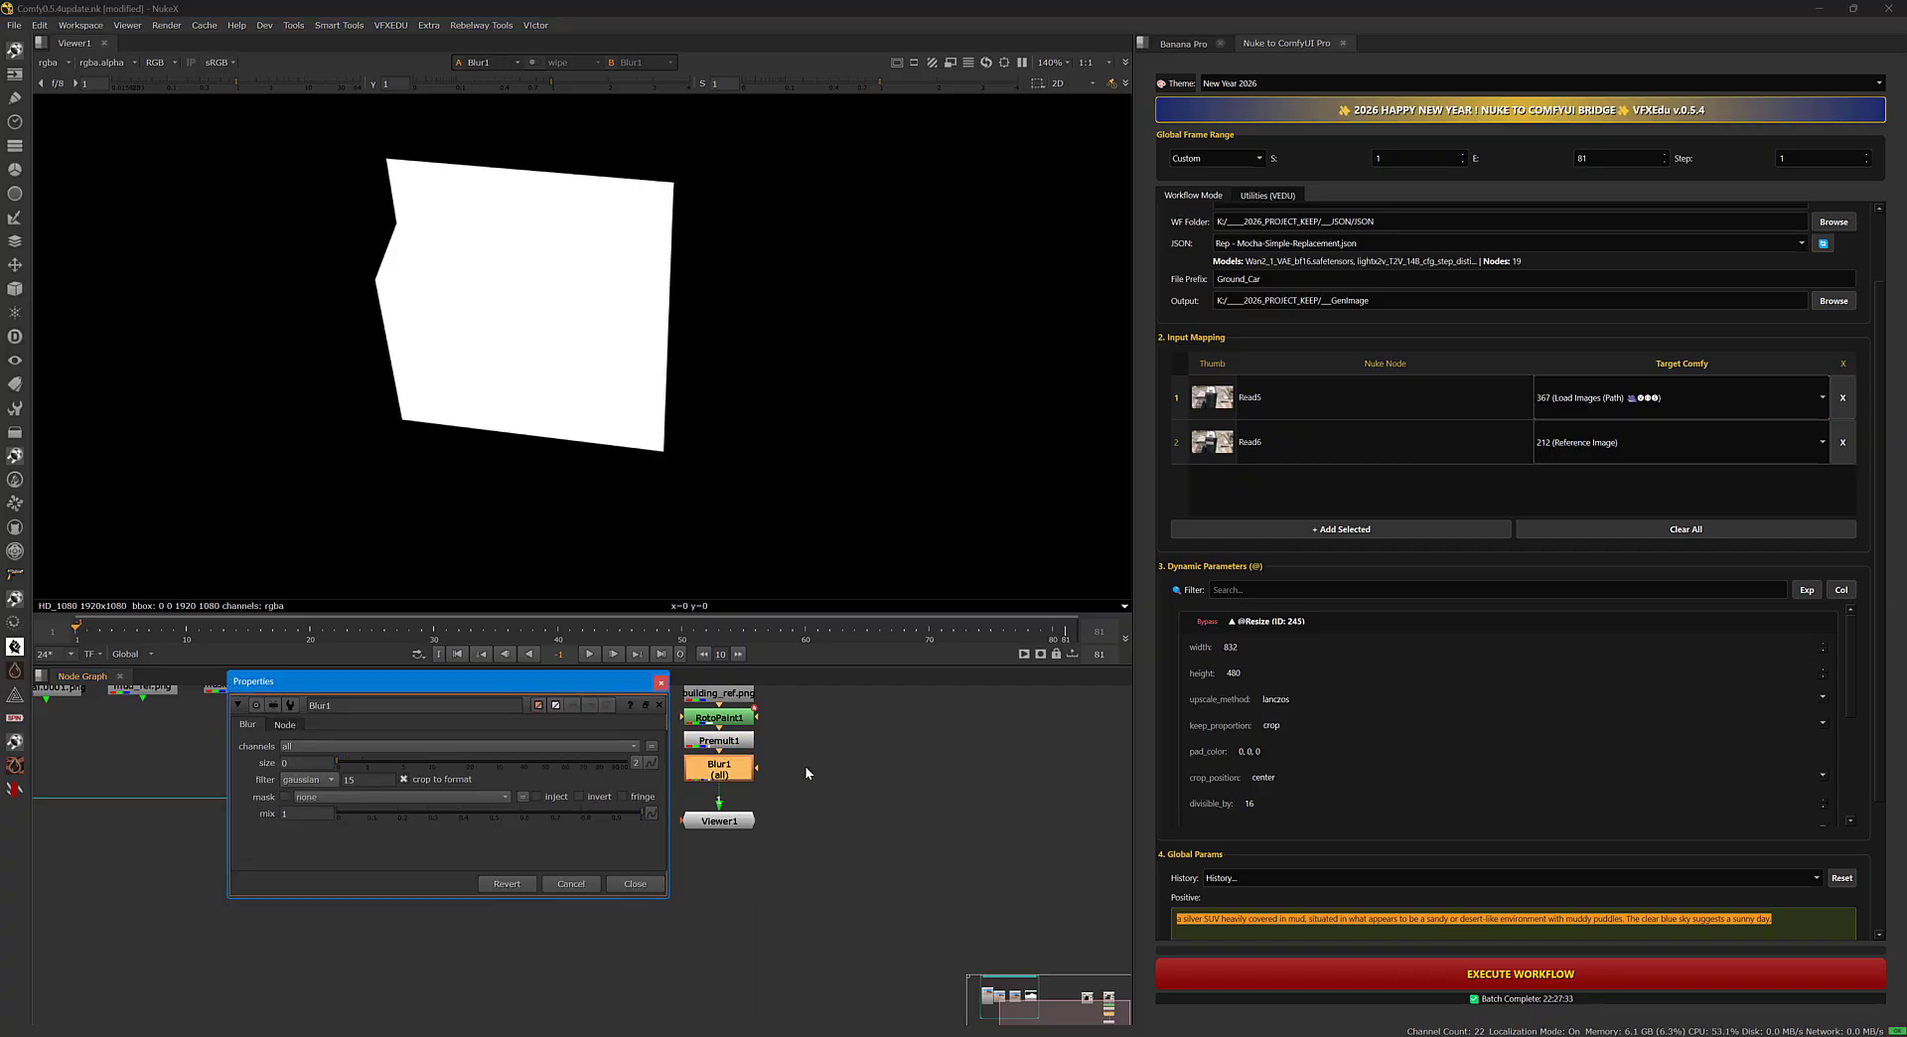
{"action": "left_click_drag", "start_coordinate": [356, 759], "coordinate": [404, 755]}
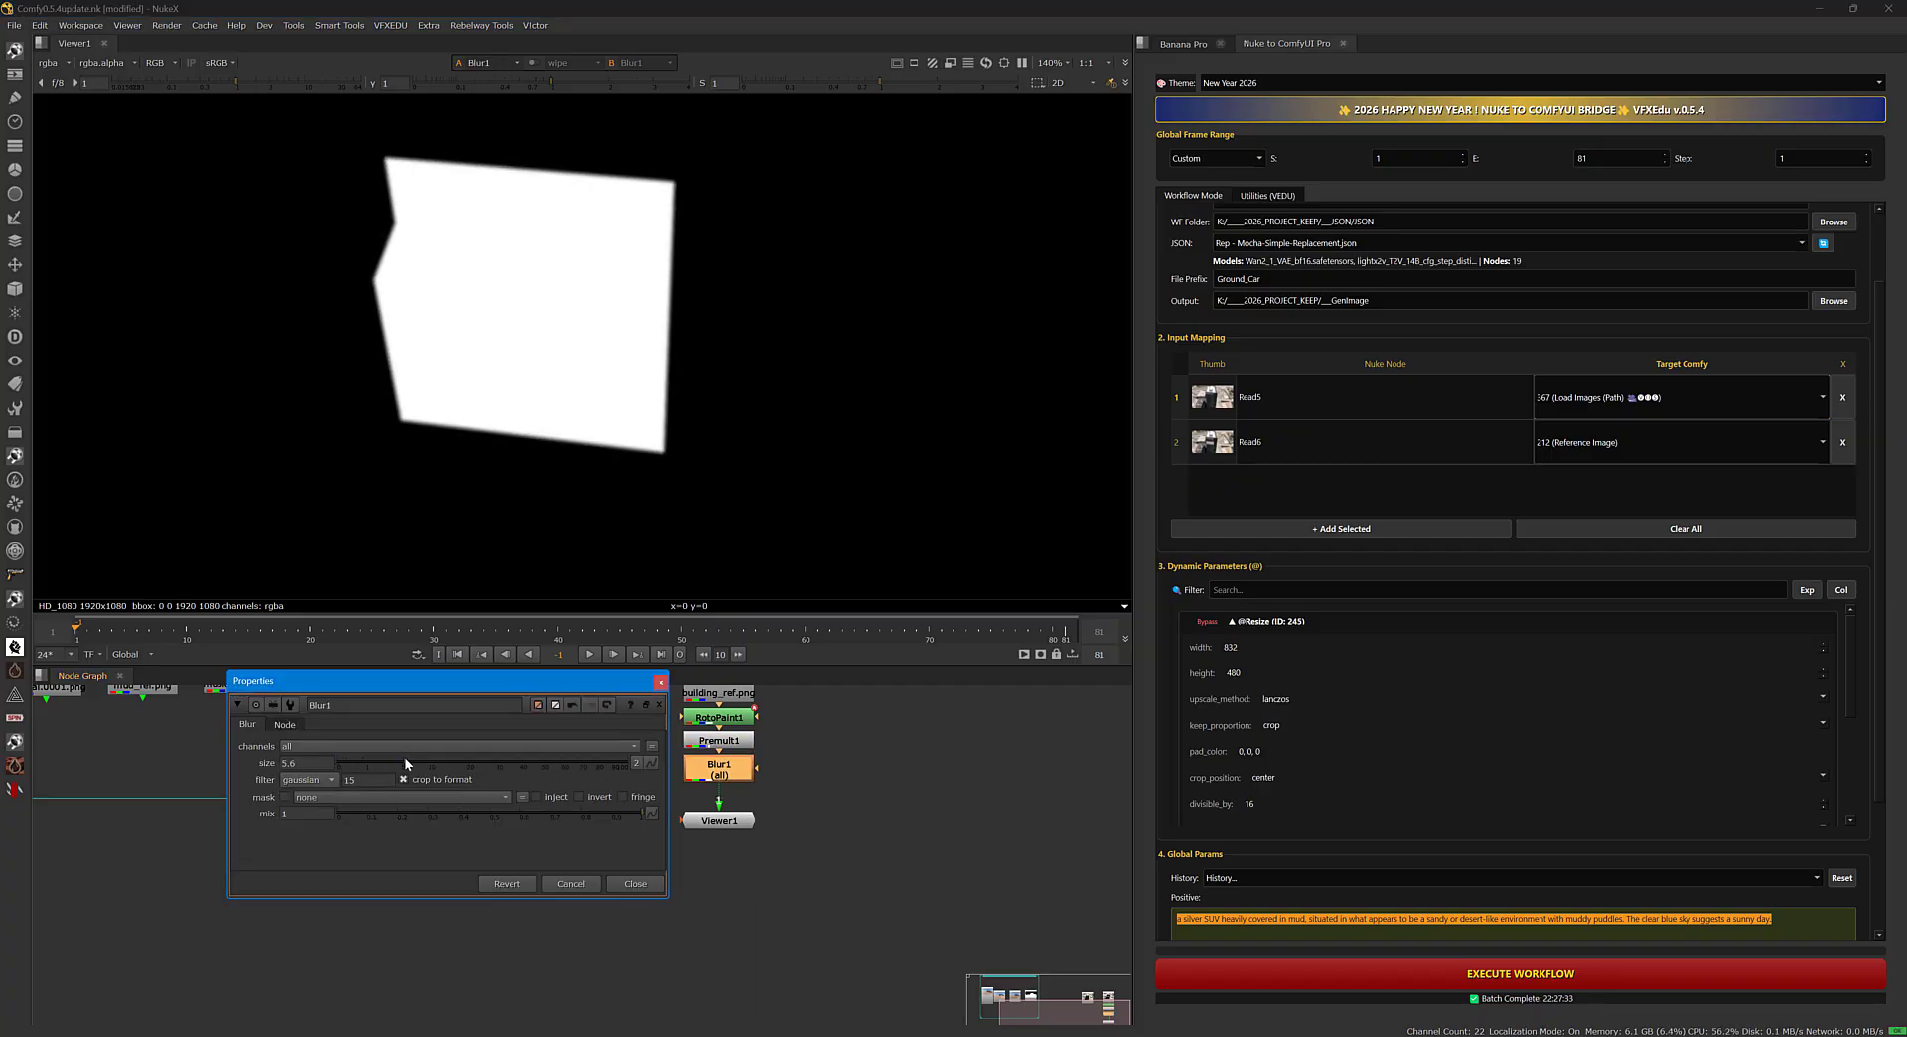
{"action": "left_click", "coordinate": [659, 682]}
Add Blur1 to the bridge's input mapping and target it to 364 (Mask).
{"action": "middle_click_drag", "start_coordinate": [804, 747], "coordinate": [761, 837]}
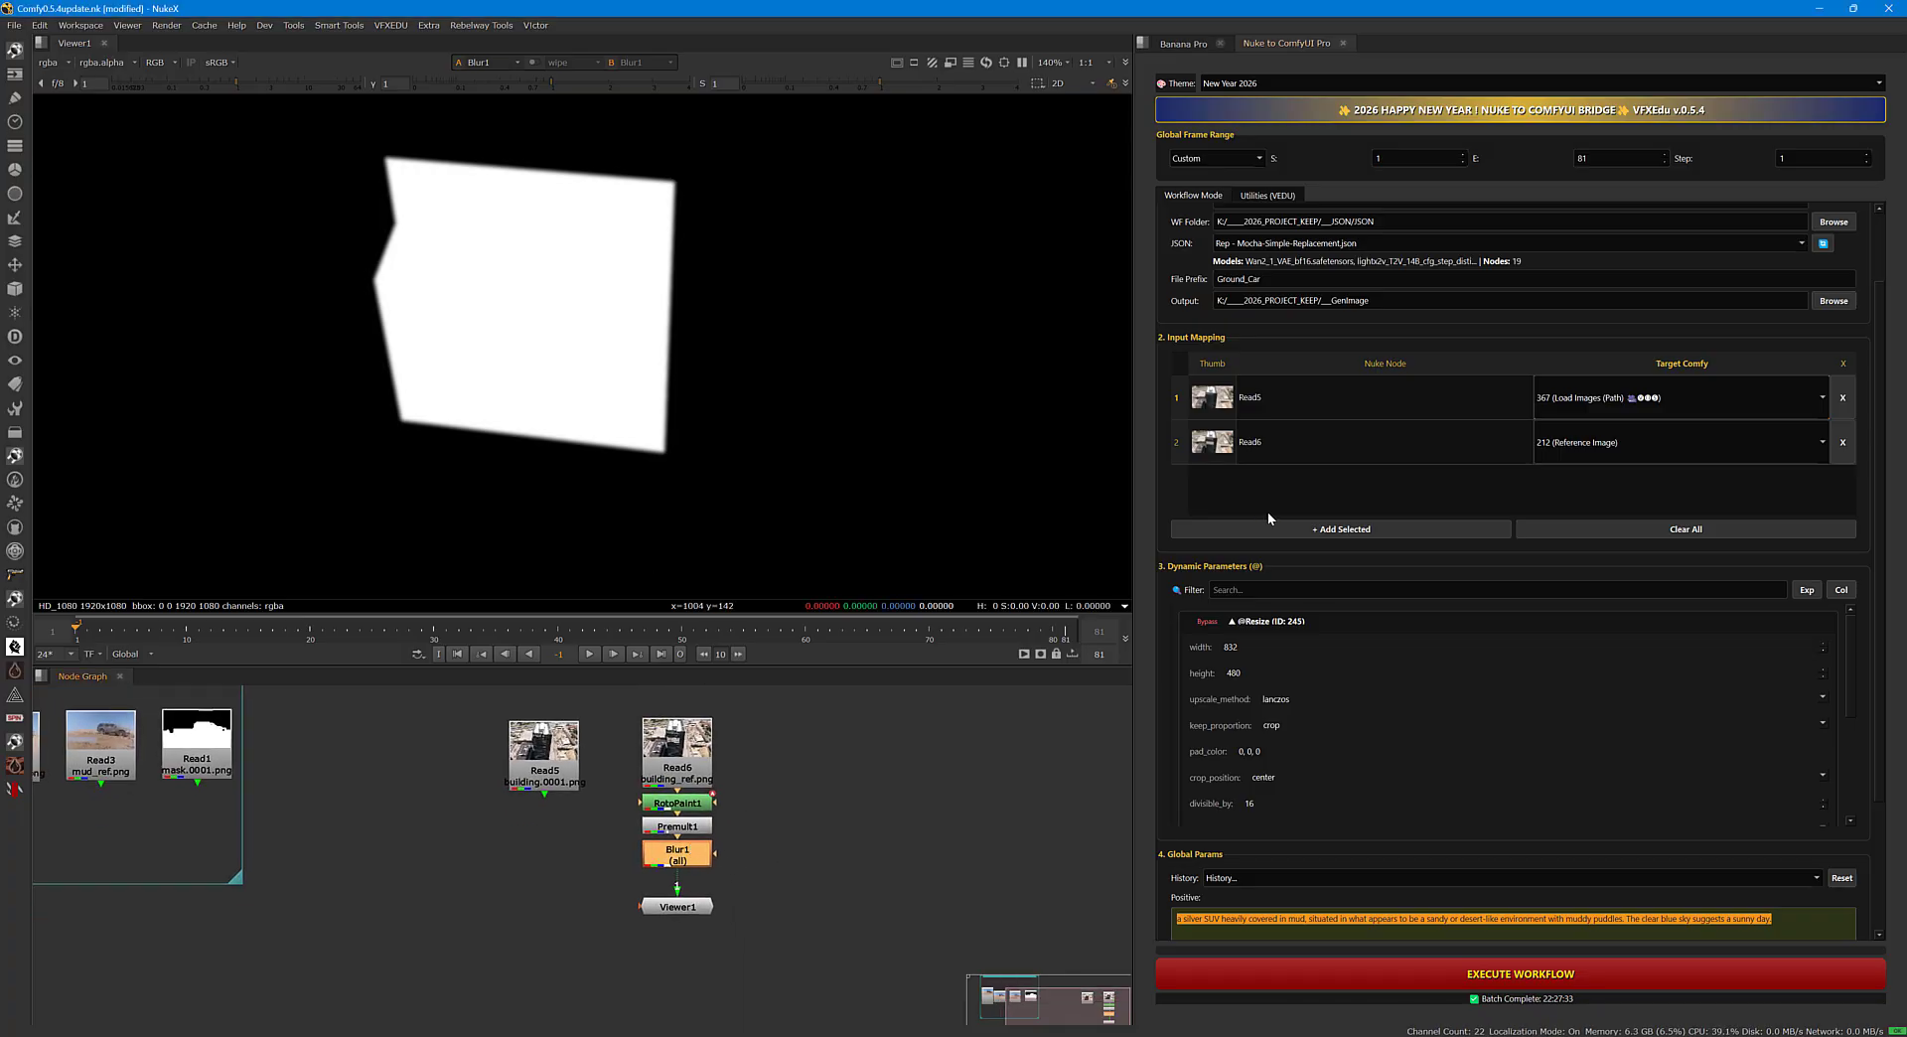
{"action": "left_click", "coordinate": [1303, 530]}
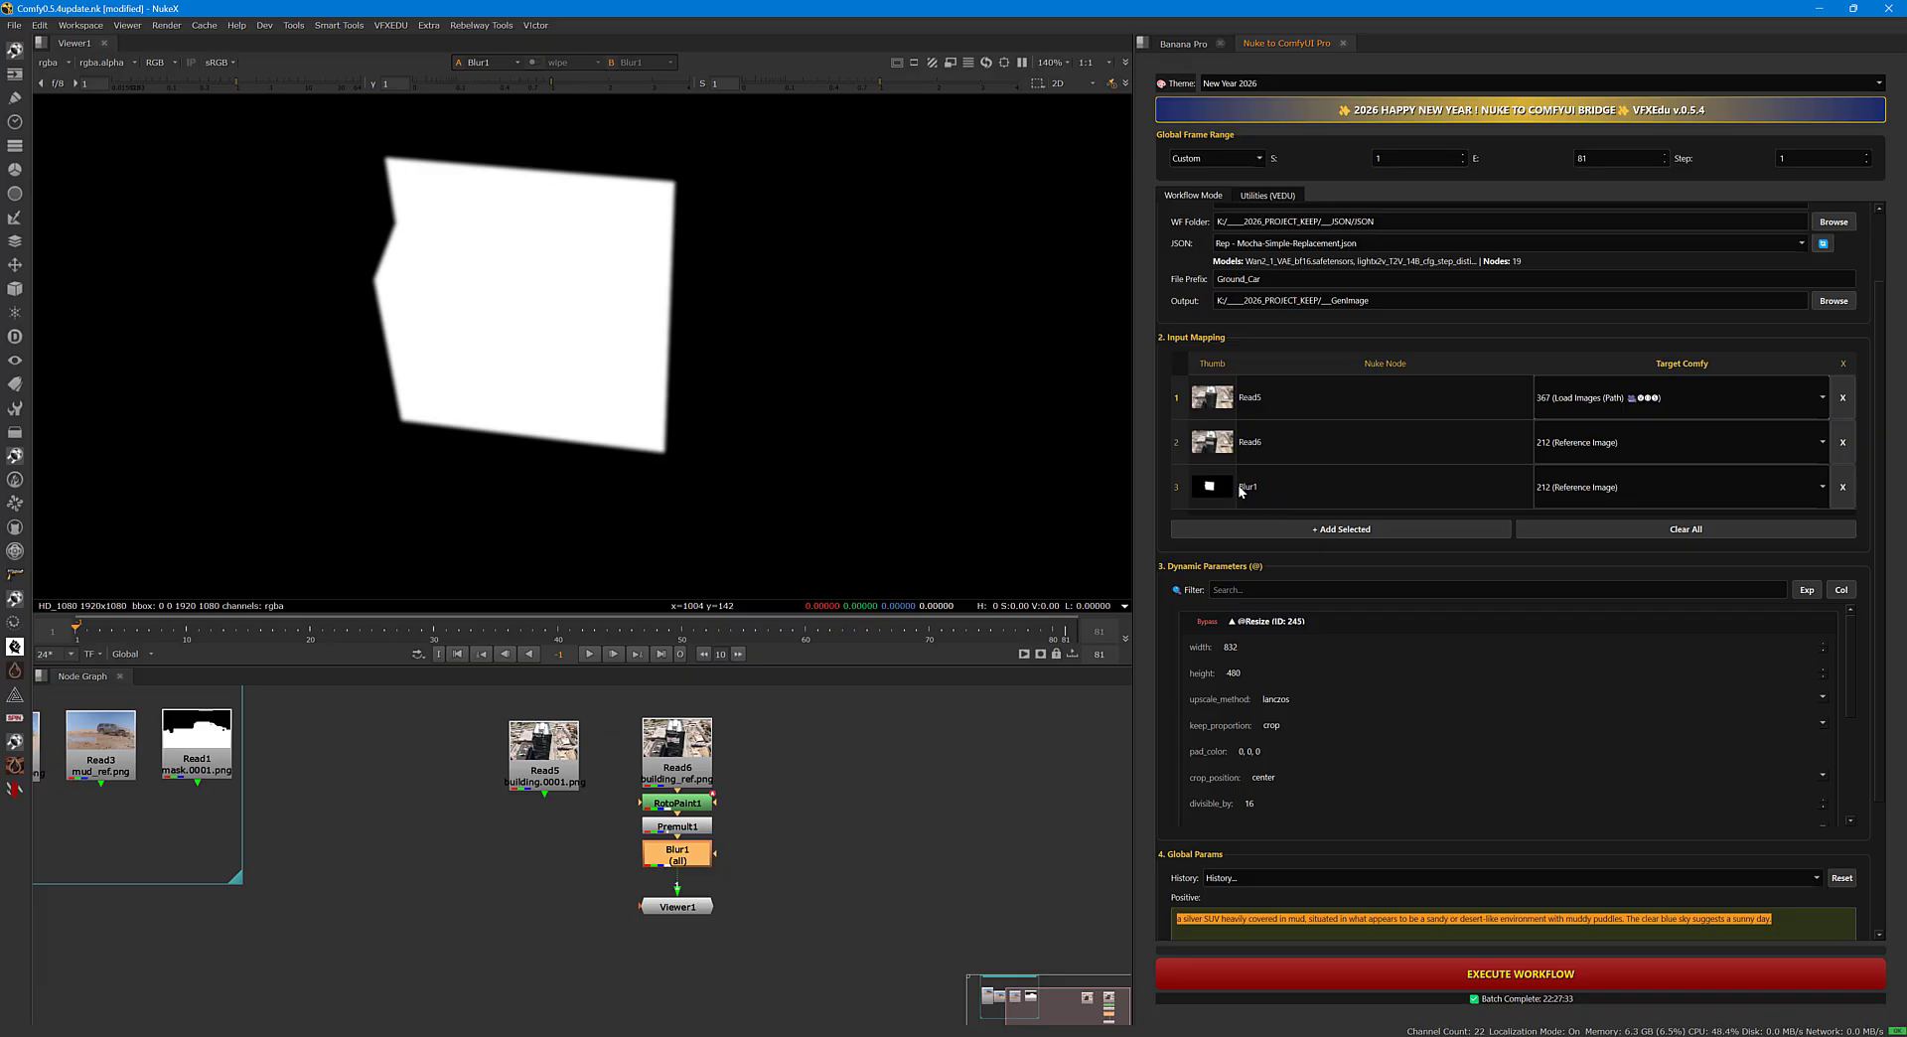
{"action": "left_click", "coordinate": [1571, 483]}
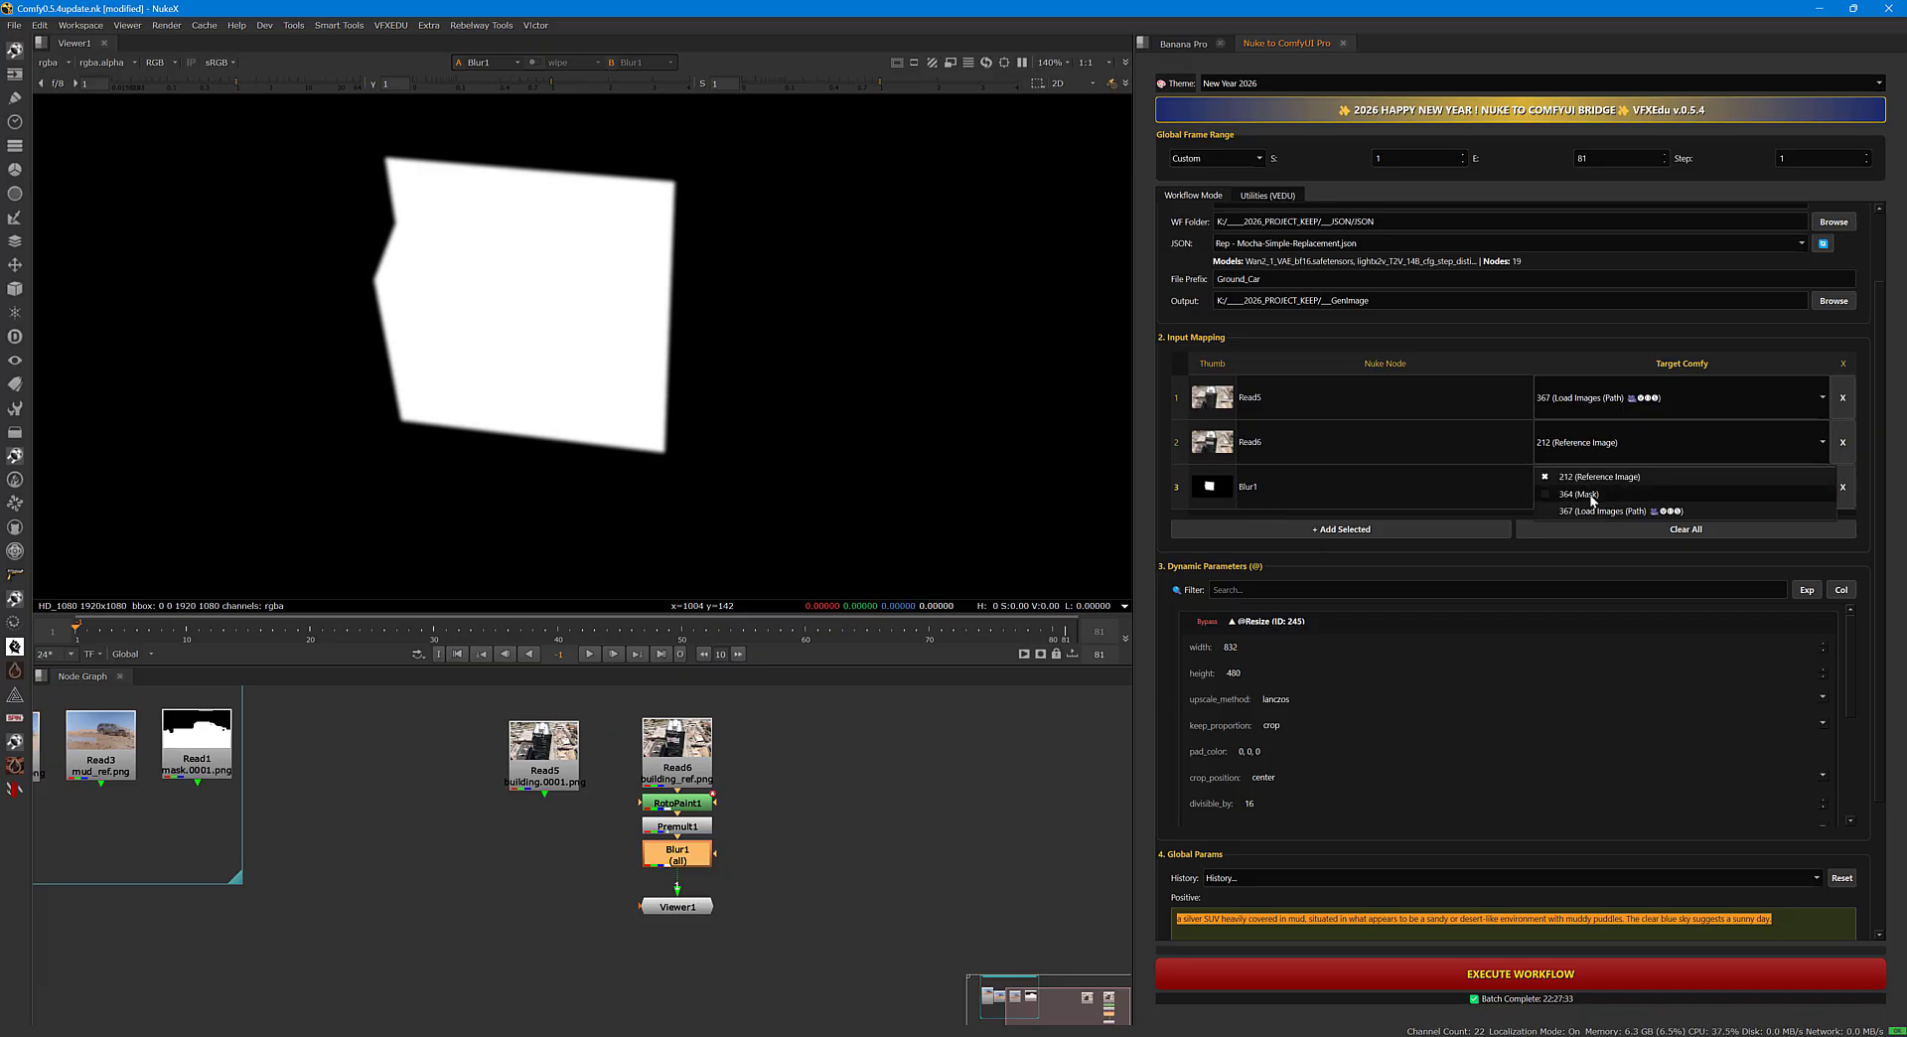
{"action": "left_click", "coordinate": [1590, 495]}
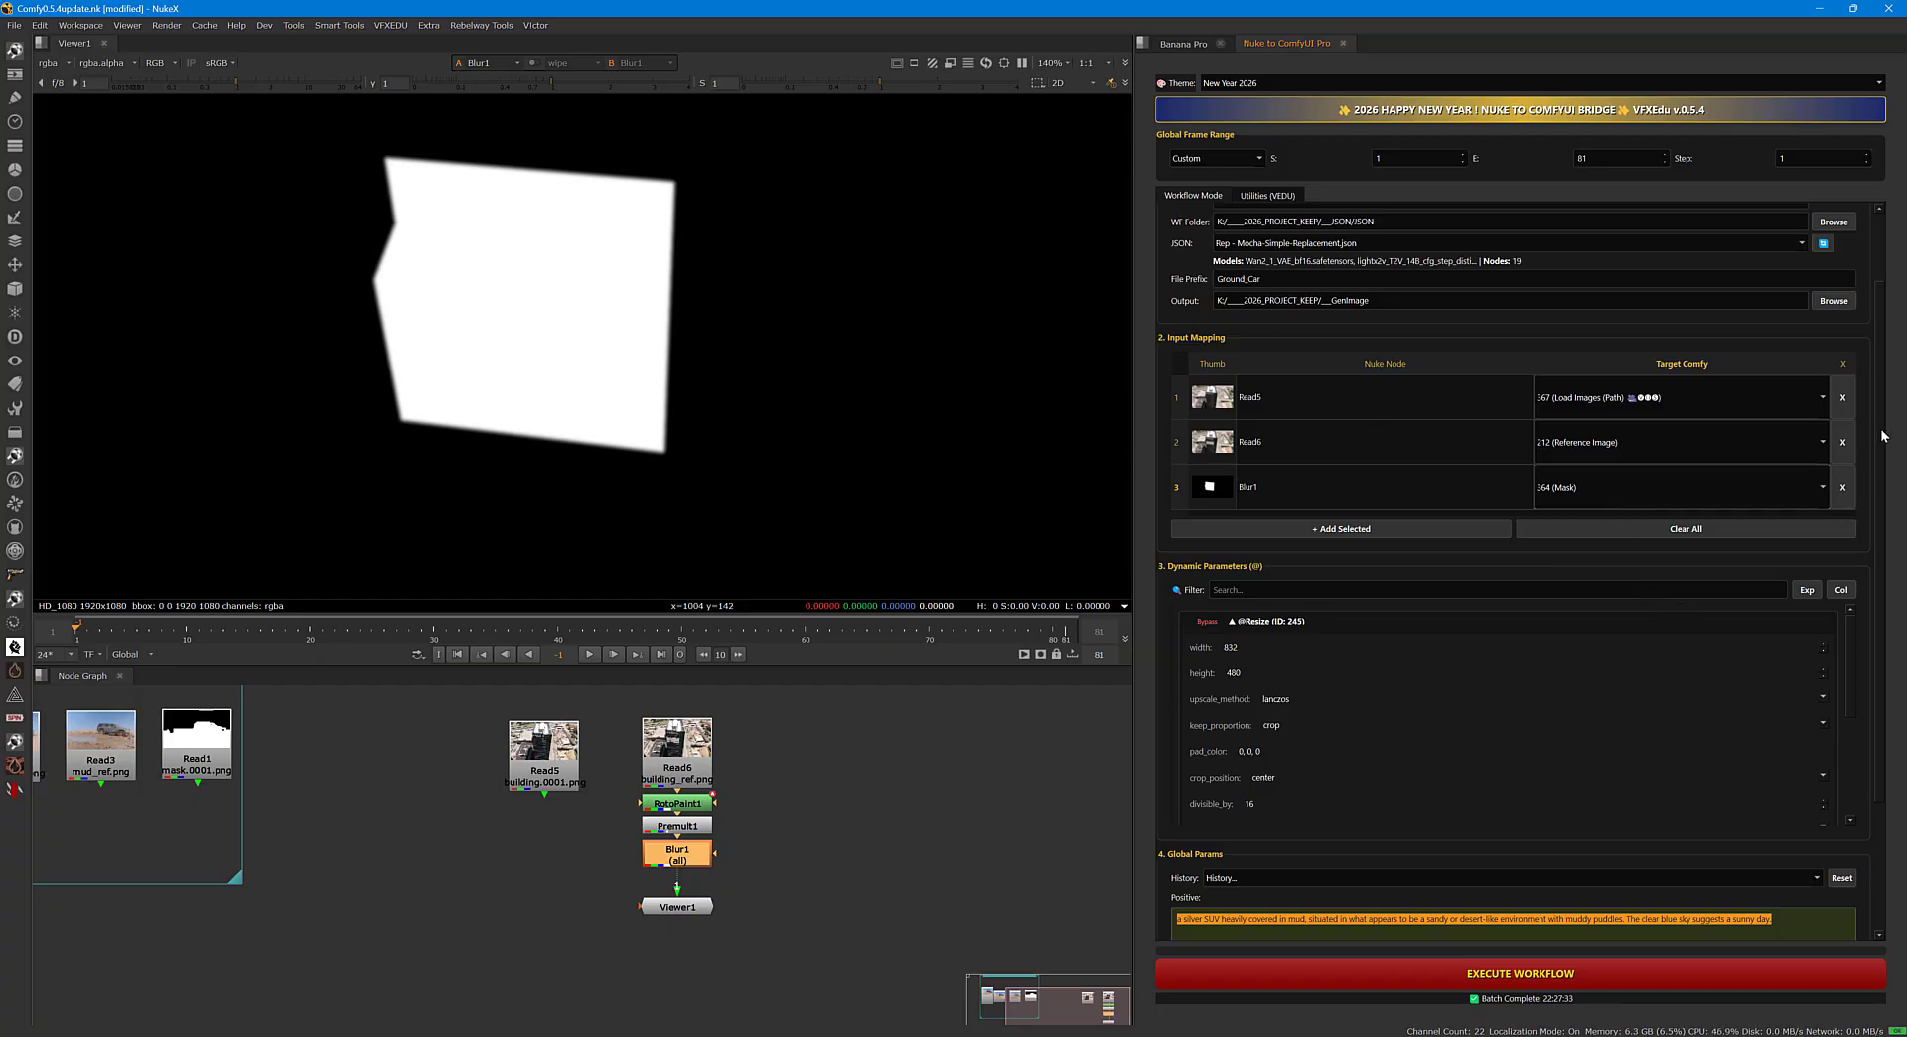
Change the bridge's output file prefix to building.
{"action": "scroll", "coordinate": [1882, 425], "scroll_direction": "up", "scroll_amount": 2}
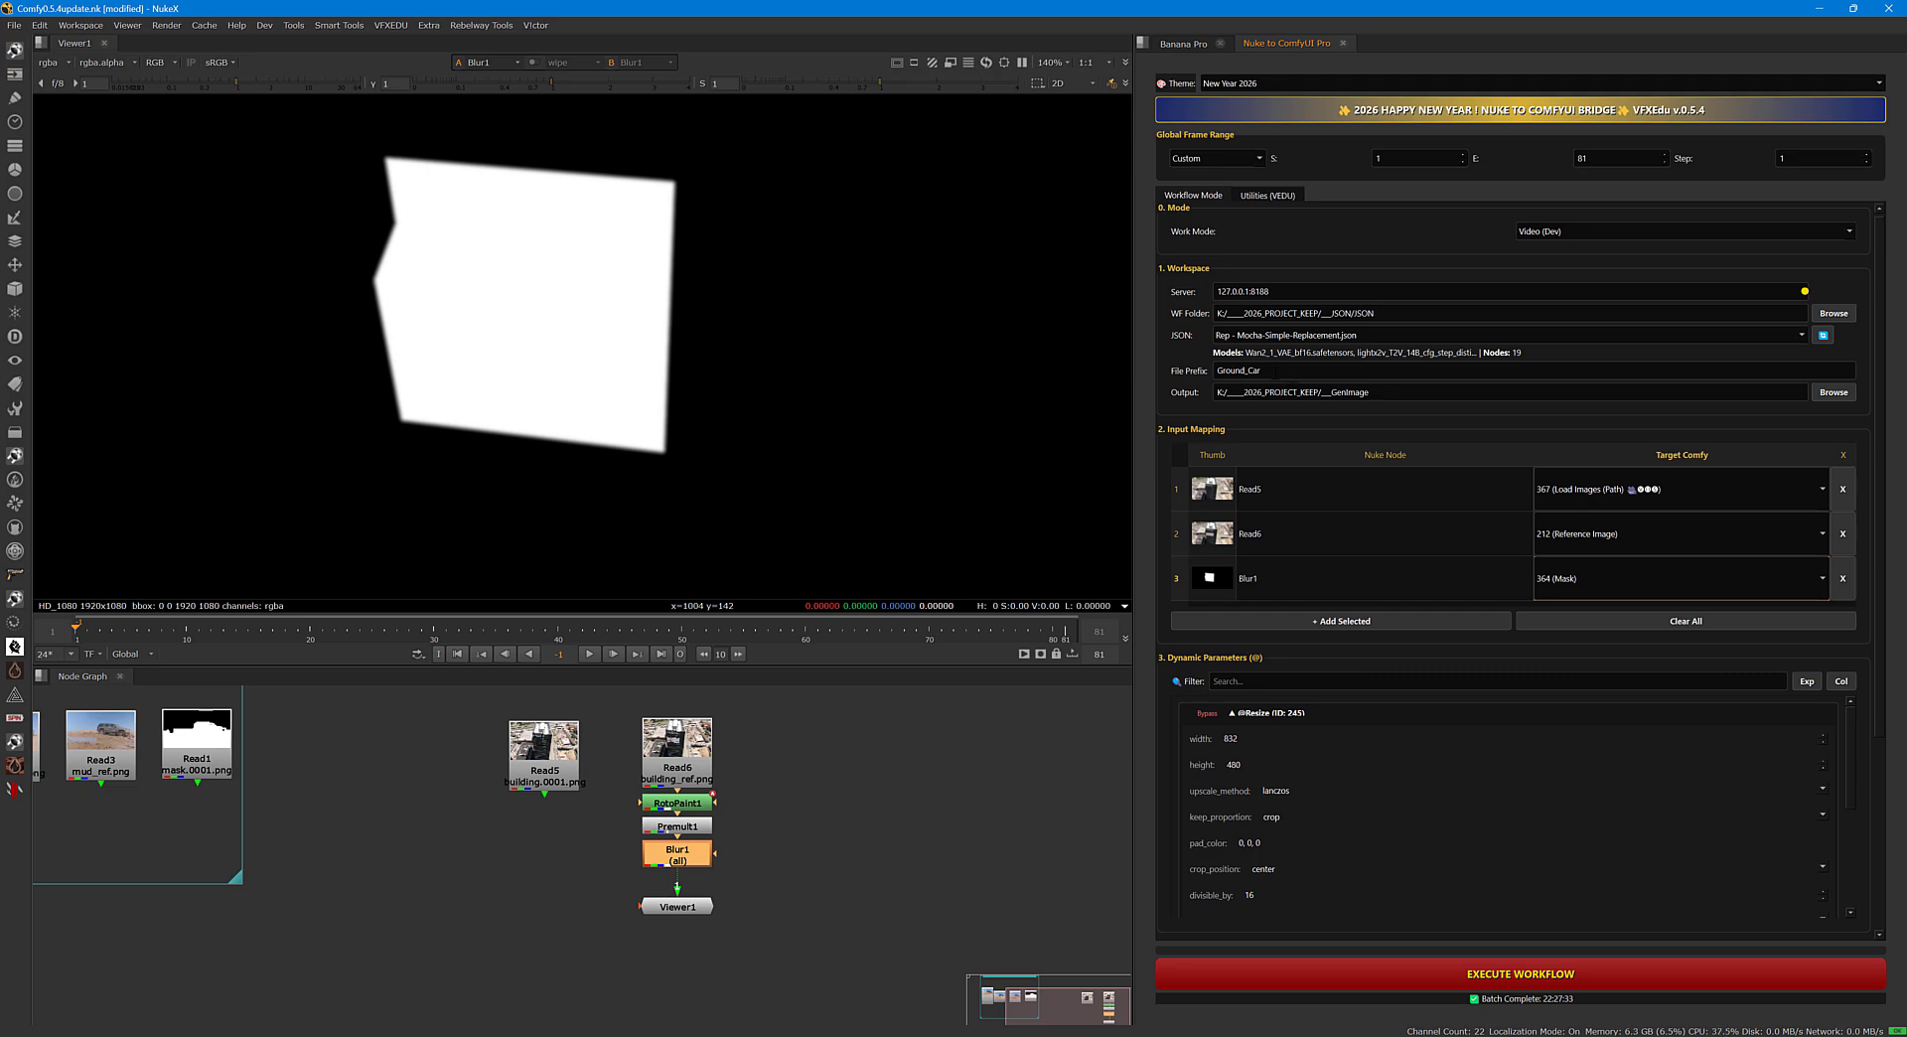
{"action": "double_click", "coordinate": [1259, 369]}
{"action": "middle_click_drag", "start_coordinate": [392, 800], "coordinate": [269, 752]}
{"action": "left_click", "coordinate": [512, 776]}
{"action": "key", "text": "1"}
{"action": "left_click", "coordinate": [701, 820]}
{"action": "key", "text": "1"}
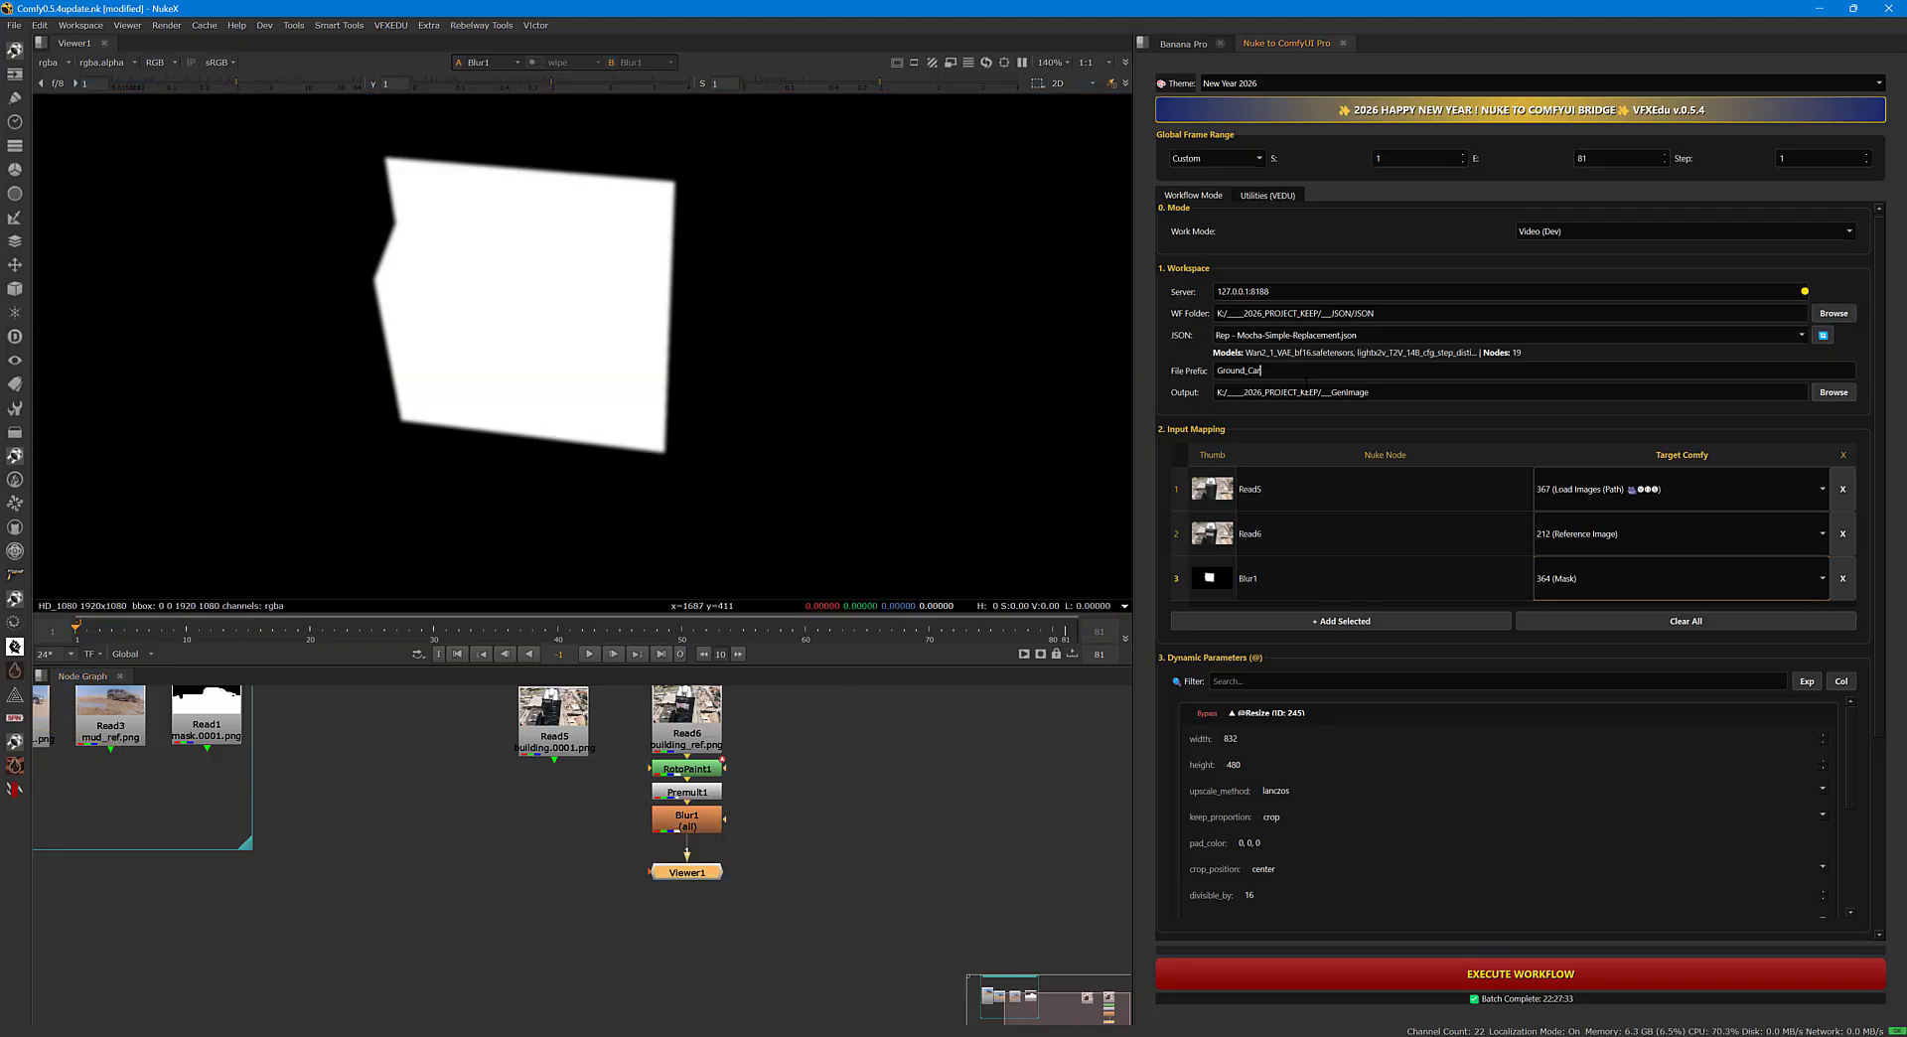
{"action": "left_click", "coordinate": [1306, 381]}
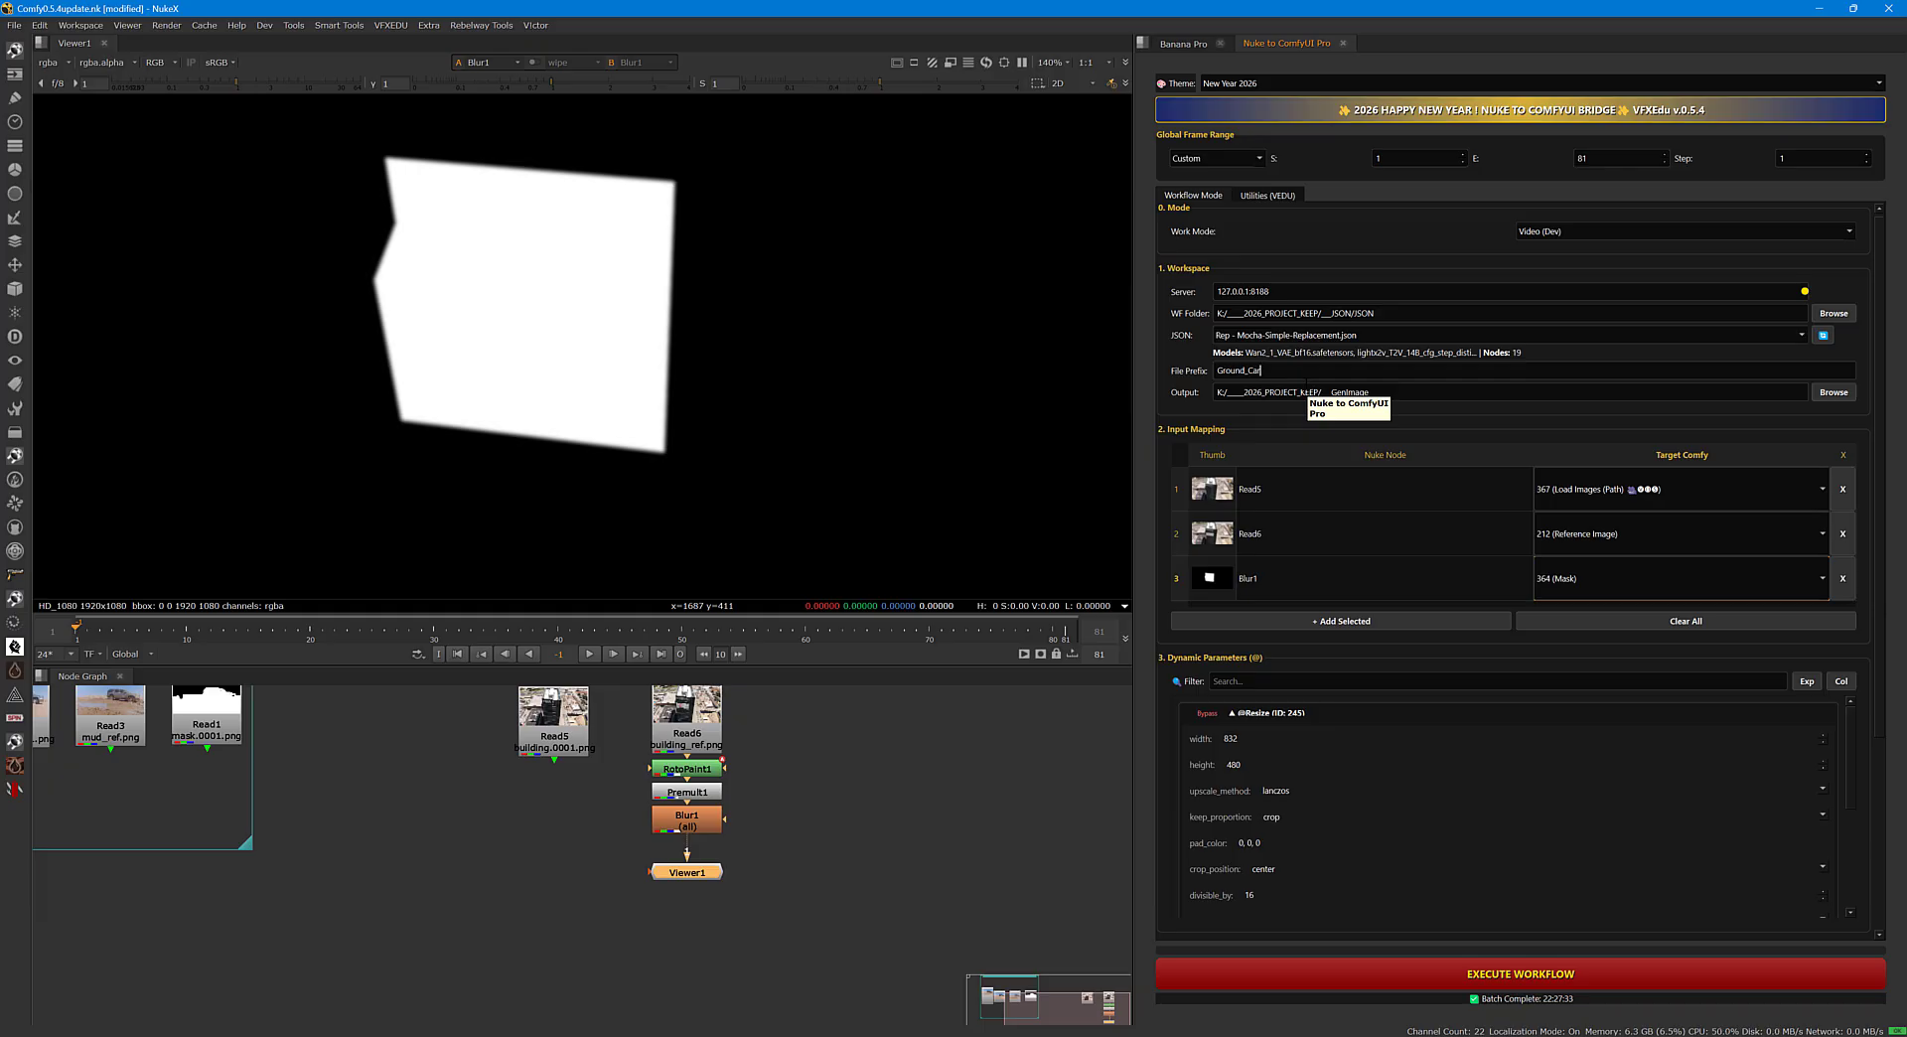
{"action": "key", "text": "BackSpace"}
{"action": "key", "text": "BackSpace"}
{"action": "key", "text": "BackSpace"}
{"action": "key", "text": "BackSpace"}
{"action": "key", "text": "BackSpace"}
{"action": "key", "text": "BackSpace"}
{"action": "key", "text": "BackSpace"}
{"action": "key", "text": "BackSpace"}
{"action": "key", "text": "BackSpace"}
{"action": "type", "text": "building"}
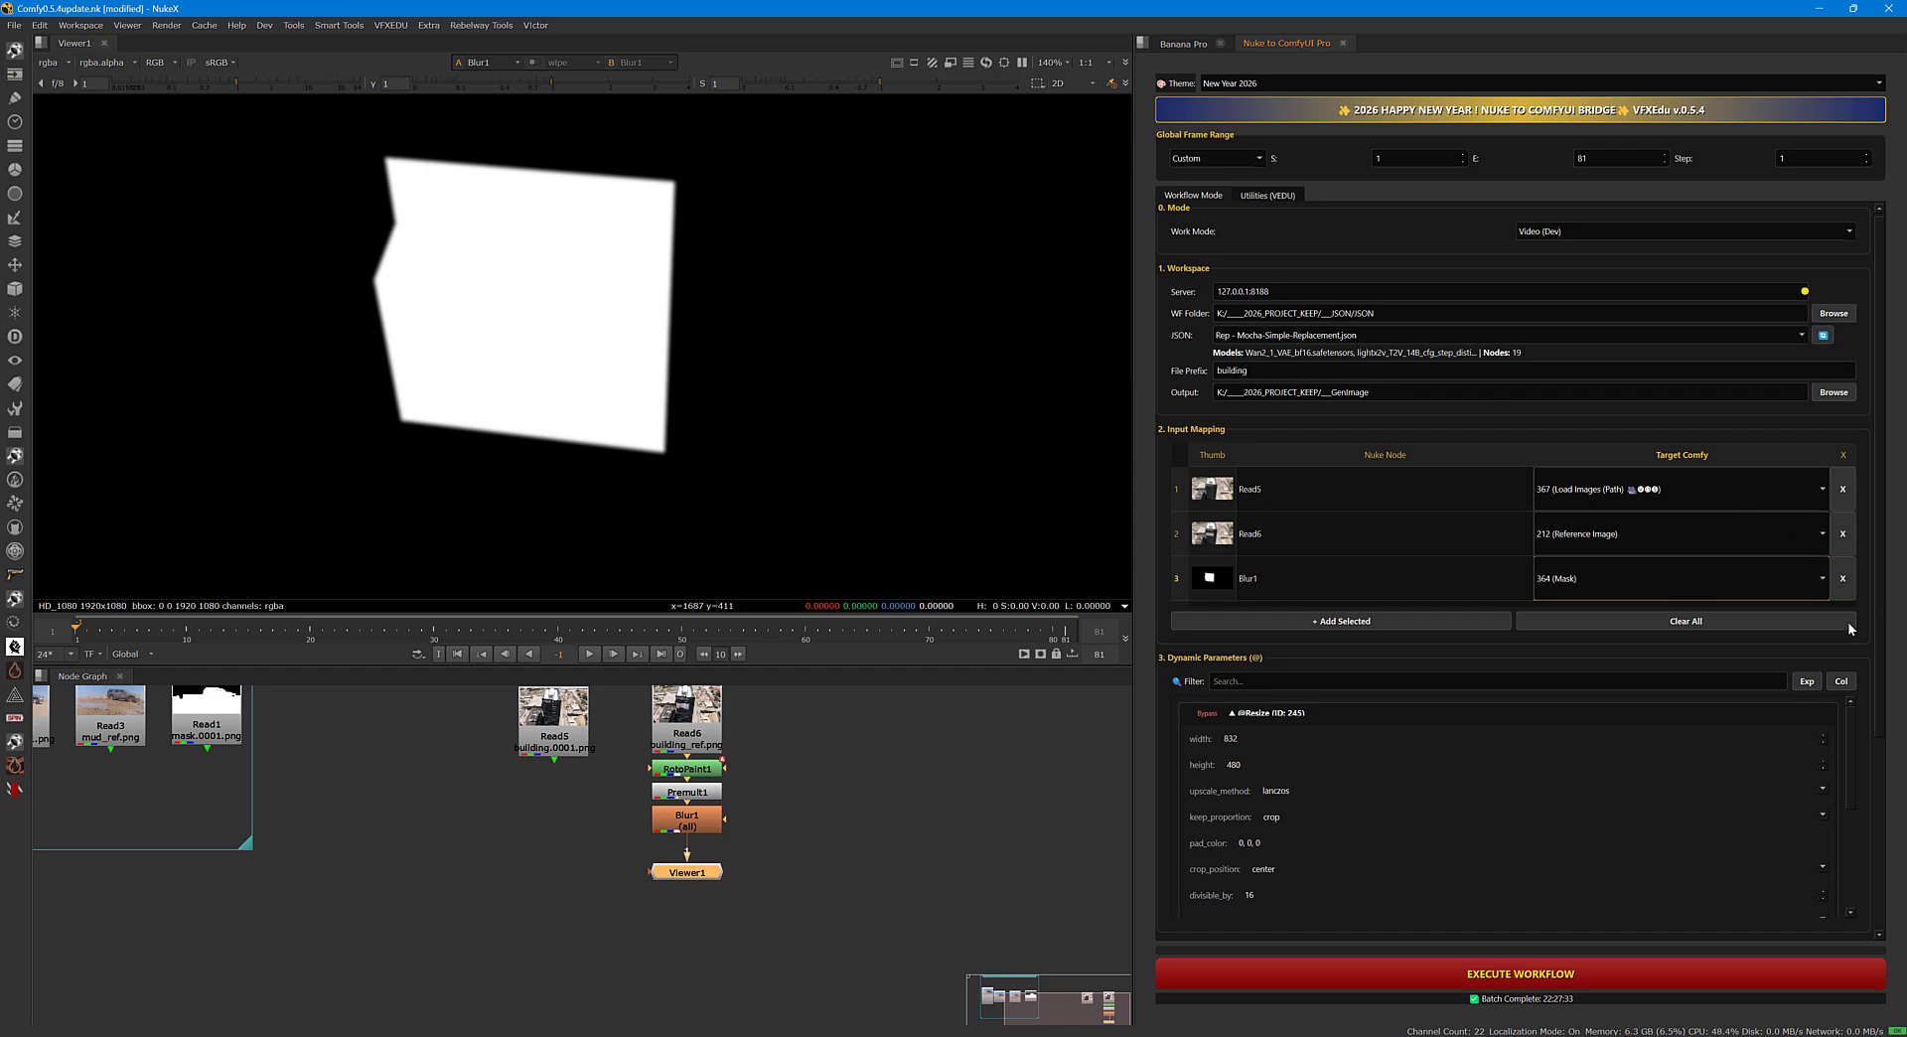
Copy the highlighted skyscraper description from the Banana Pro image analysis.
{"action": "double_click", "coordinate": [1233, 740]}
{"action": "double_click", "coordinate": [1237, 765]}
{"action": "scroll", "coordinate": [1871, 638], "scroll_direction": "down", "scroll_amount": 3}
{"action": "triple_click", "coordinate": [1272, 758]}
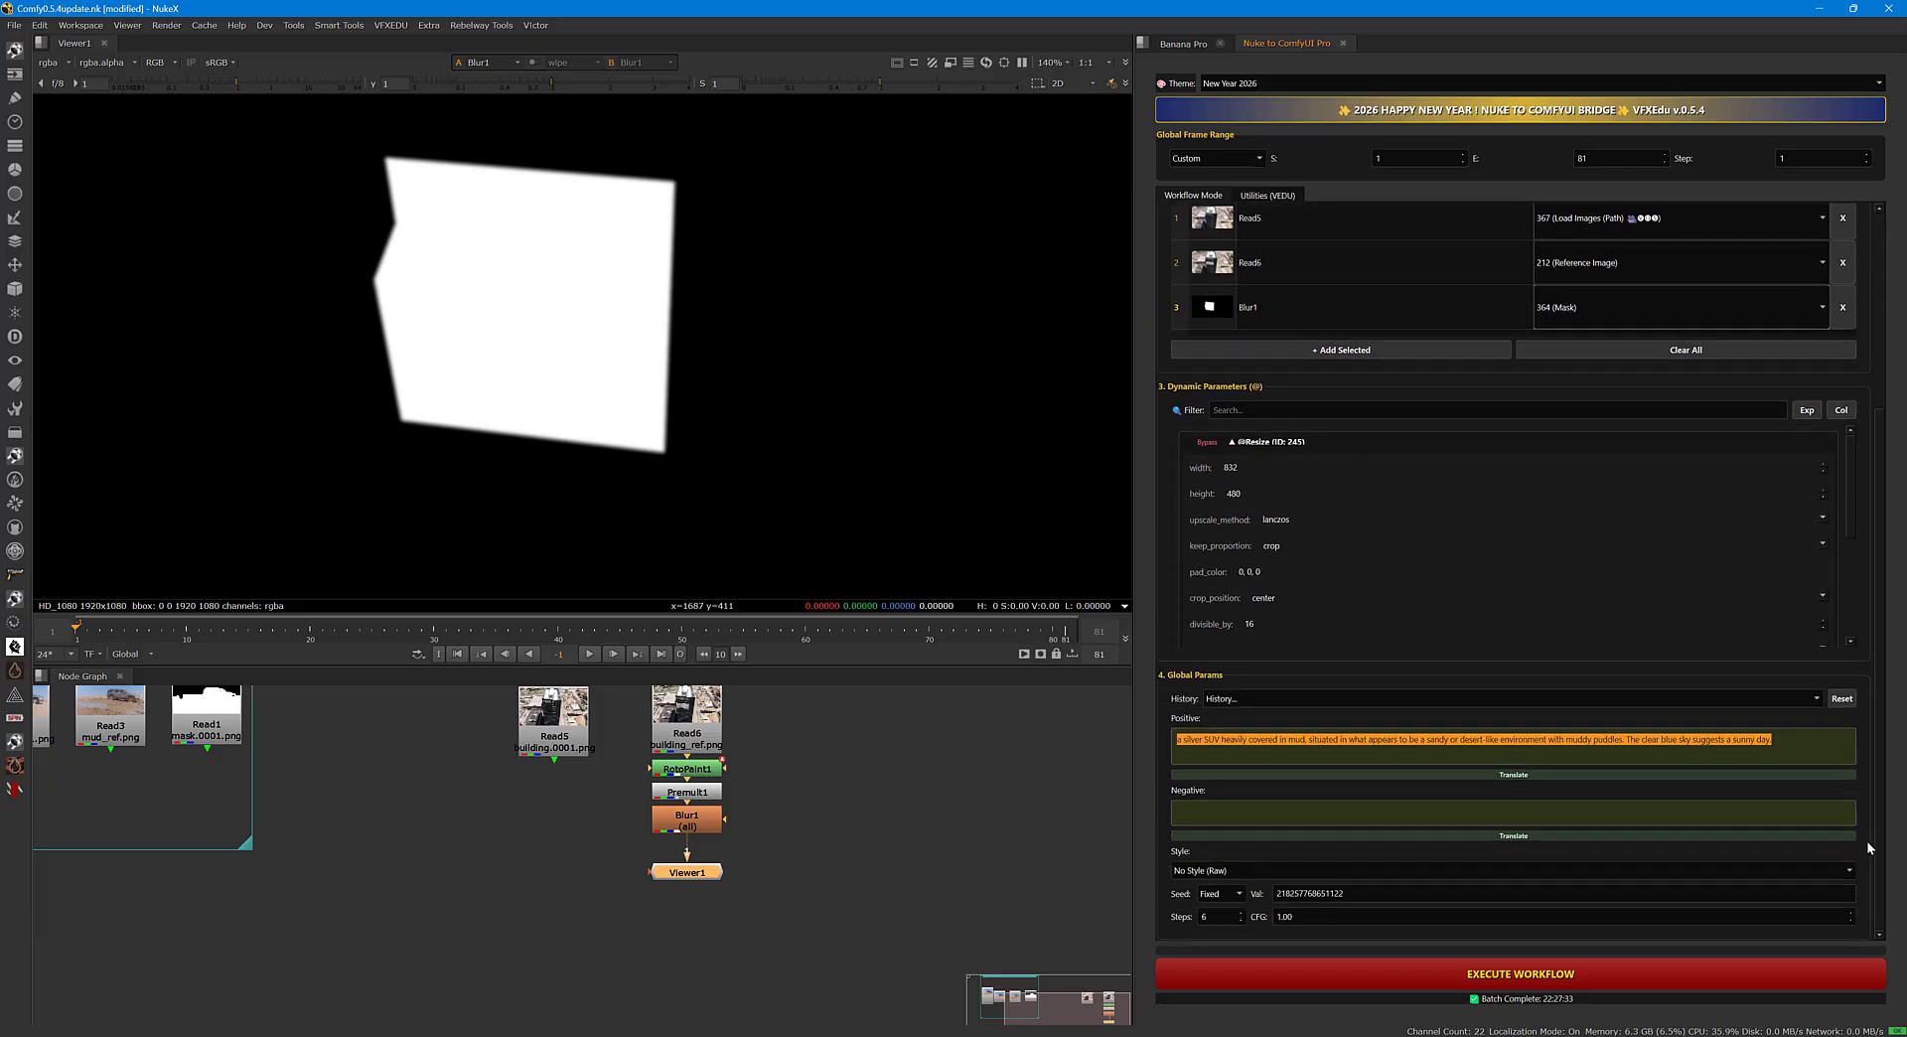
{"action": "left_click", "coordinate": [1197, 752]}
{"action": "left_click_drag", "start_coordinate": [1793, 739], "coordinate": [1197, 718]}
{"action": "middle_click_drag", "start_coordinate": [806, 820], "coordinate": [807, 881]}
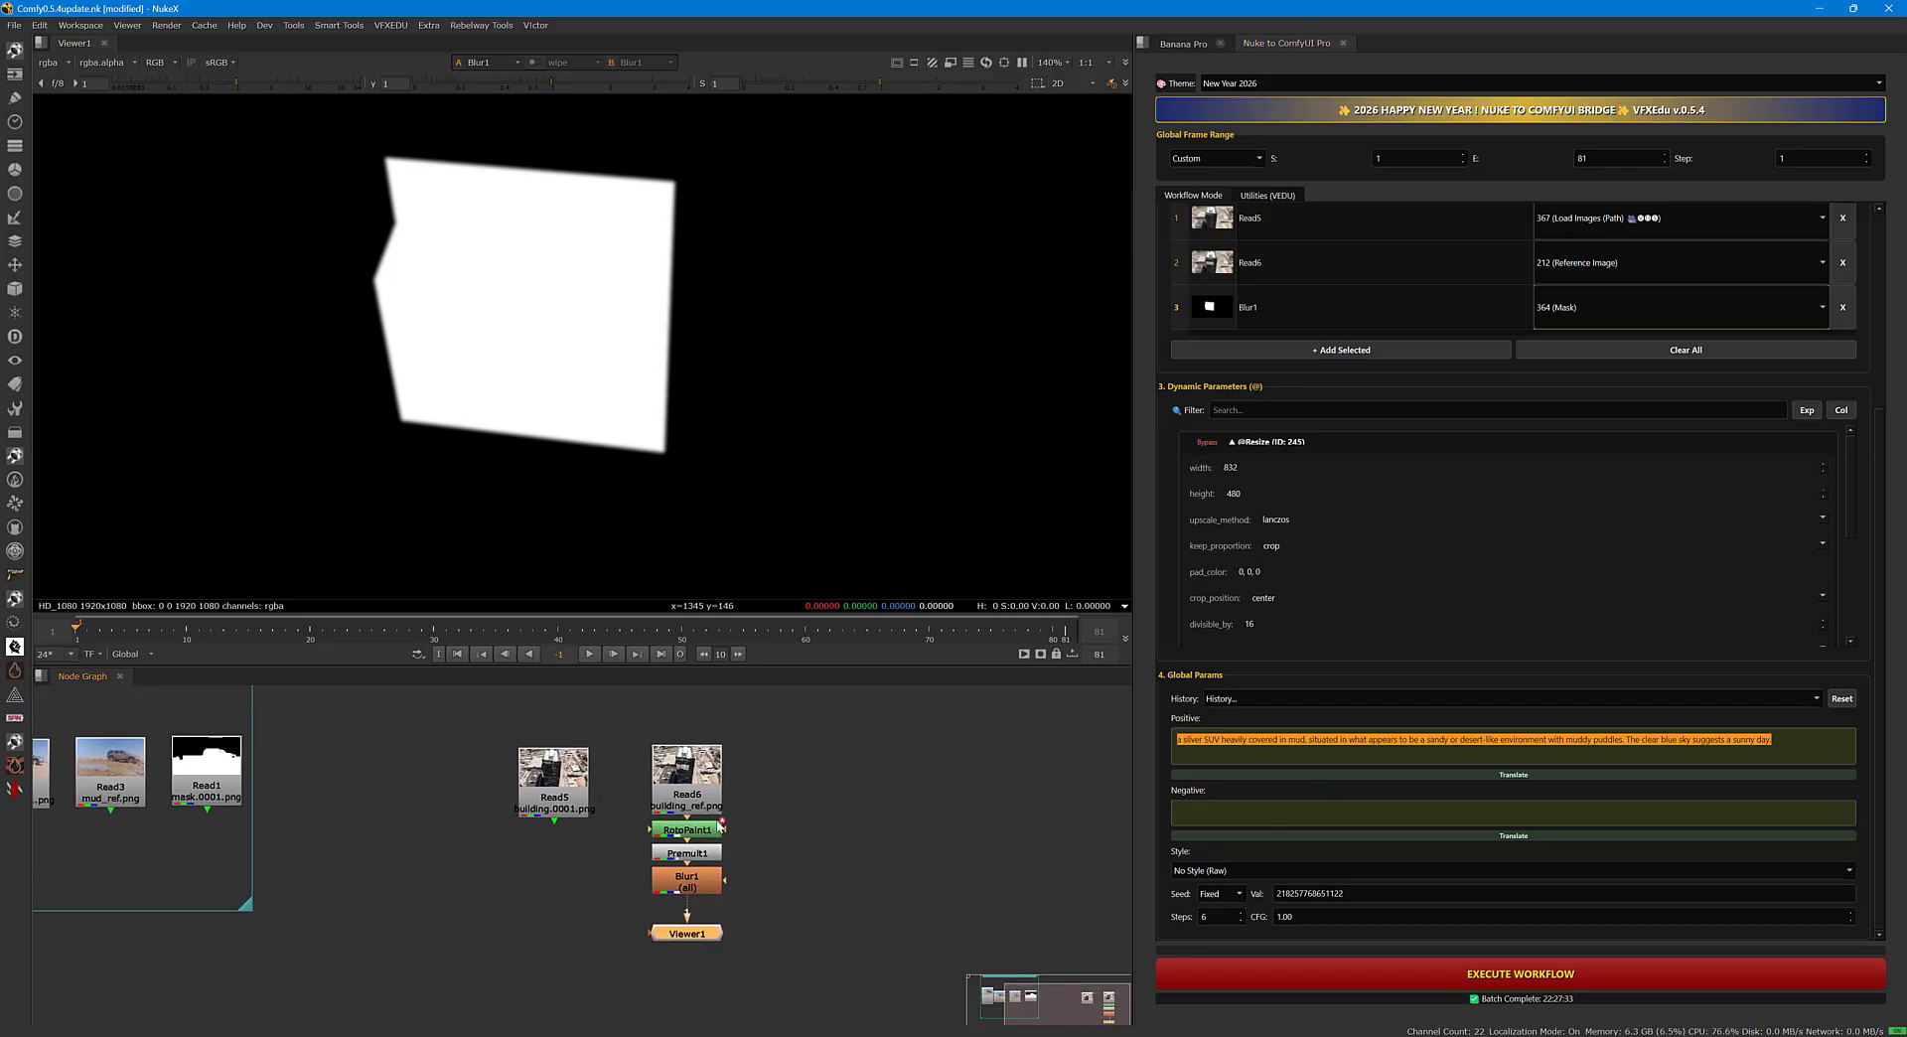
{"action": "left_click", "coordinate": [694, 786]}
{"action": "left_click", "coordinate": [1193, 43]}
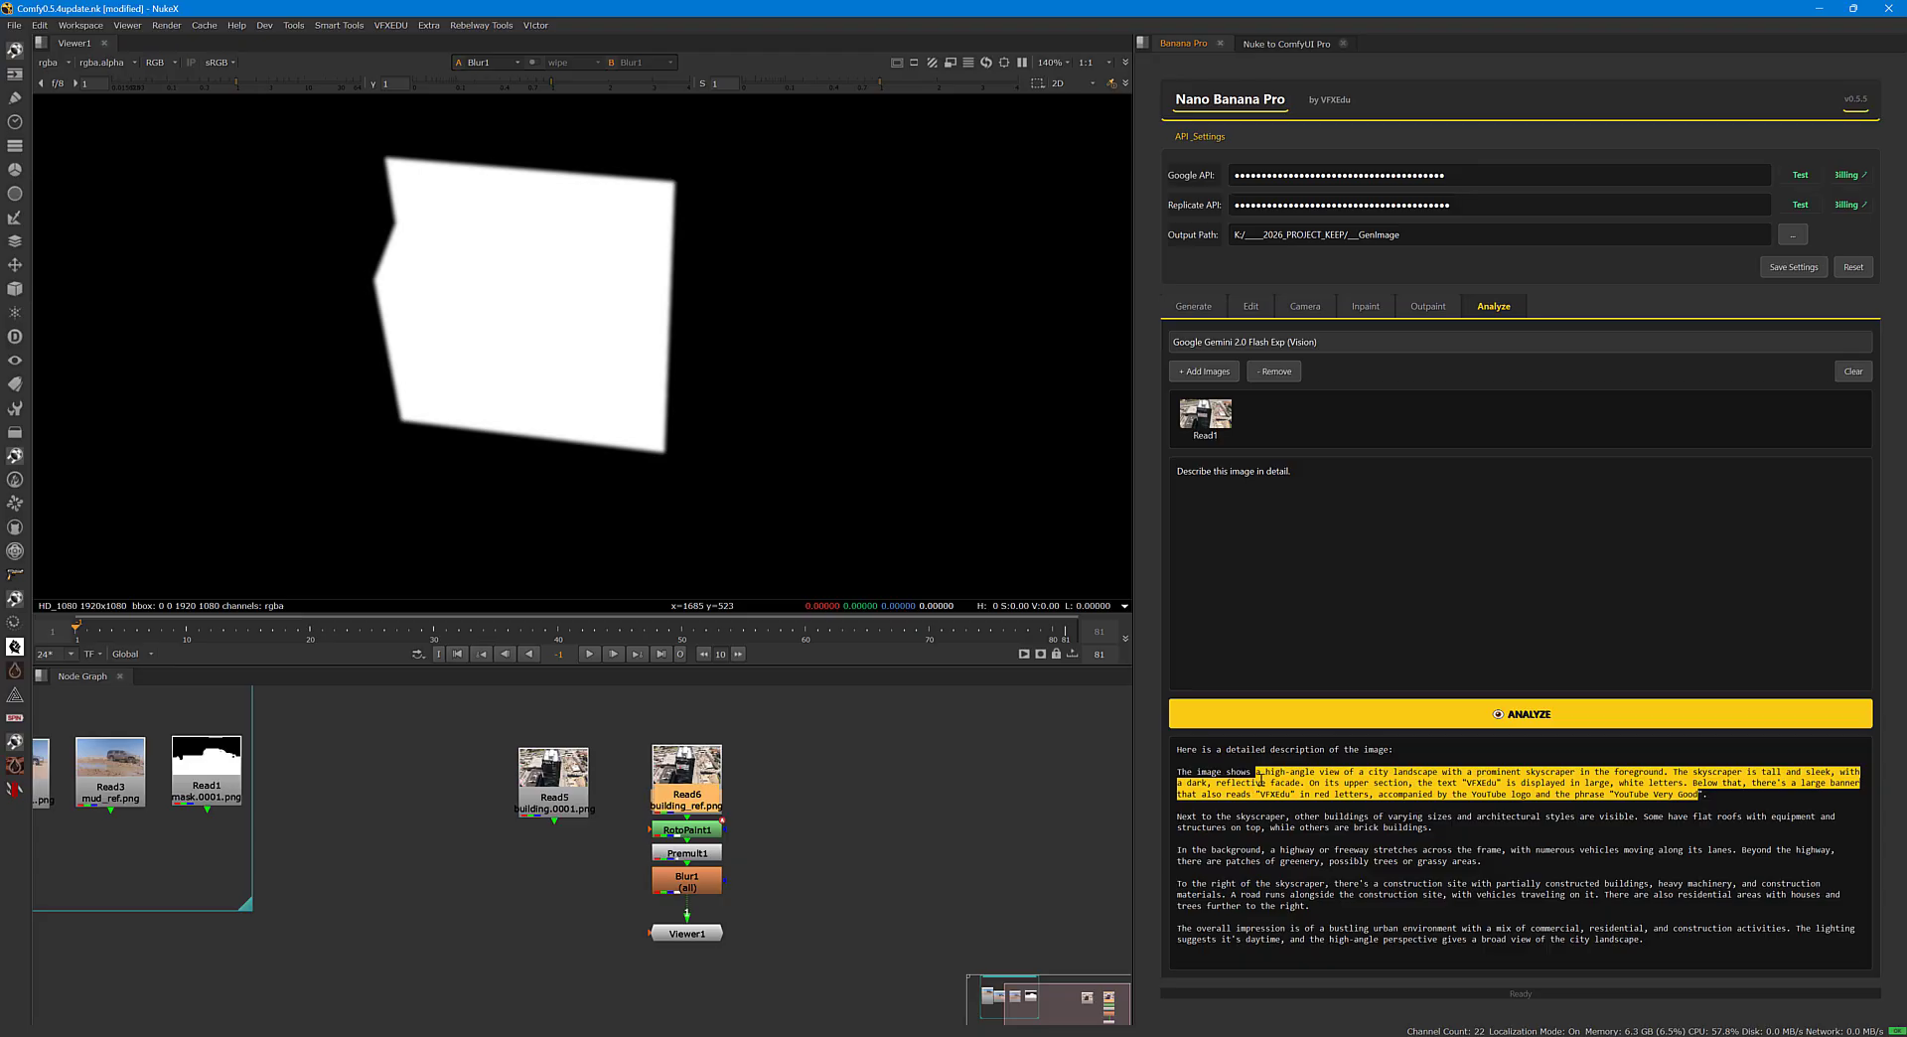
{"action": "right_click", "coordinate": [1303, 785]}
{"action": "left_click", "coordinate": [1325, 797]}
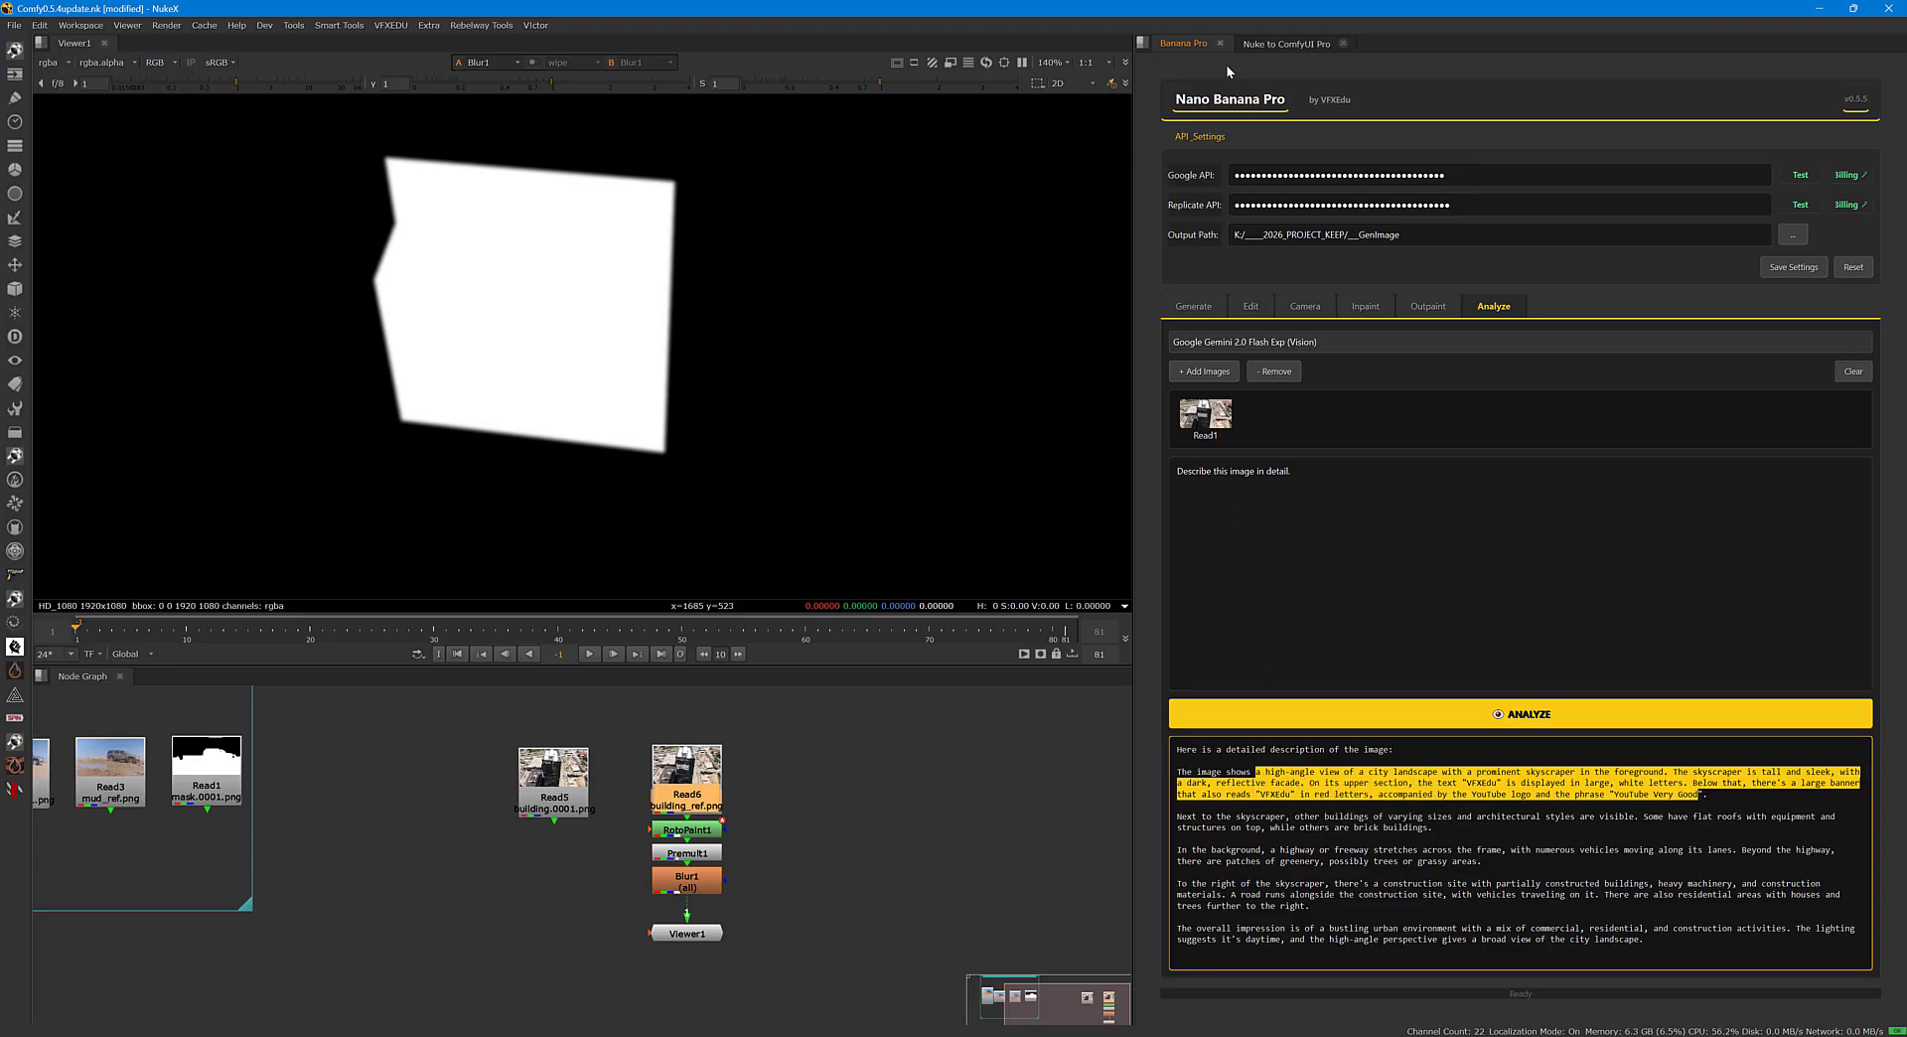
Replace the ComfyUI bridge's positive prompt with the copied skyscraper description.
{"action": "left_click", "coordinate": [1284, 43]}
{"action": "left_click", "coordinate": [1770, 745]}
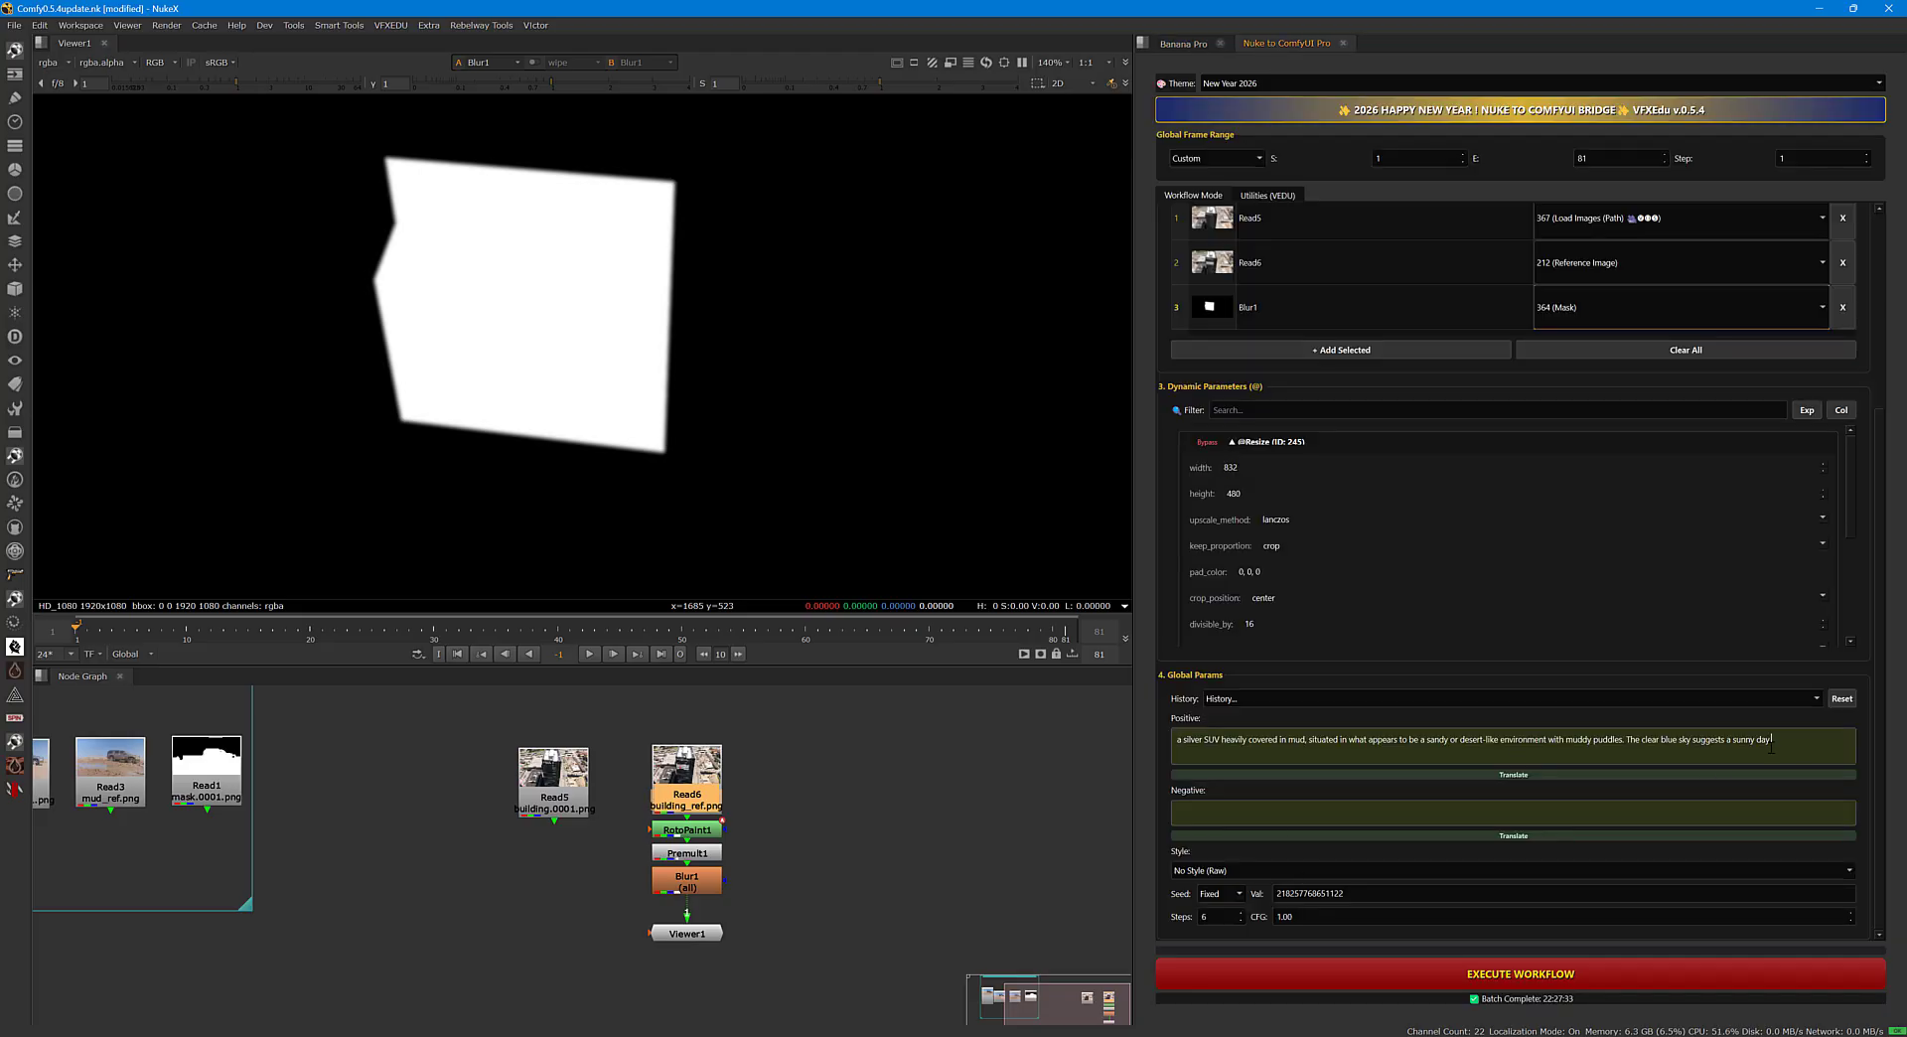
{"action": "key", "text": "ctrl+a"}
{"action": "key", "text": "ctrl+v"}
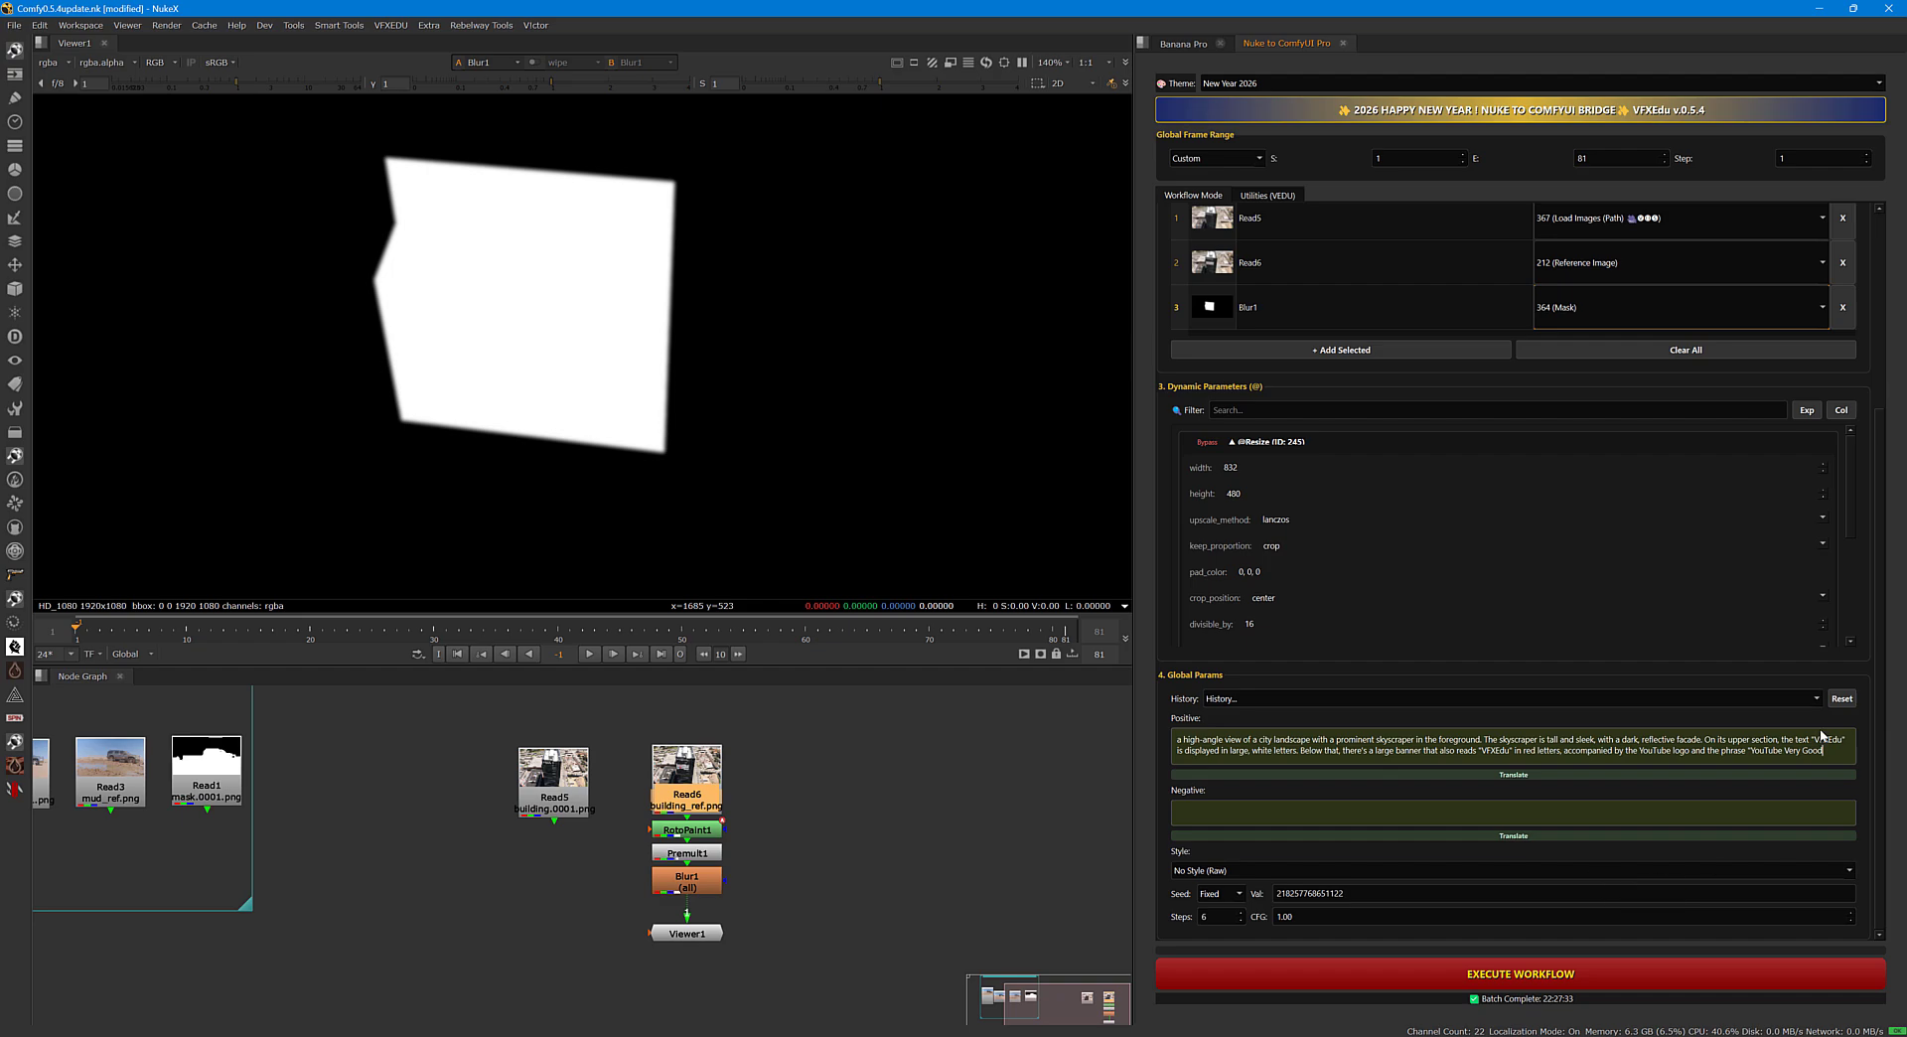
Check the workflow settings, widen the bridge panel slightly and execute the building signage replacement over frames 1 to 81.
{"action": "scroll", "coordinate": [1872, 636], "scroll_direction": "up", "scroll_amount": 3}
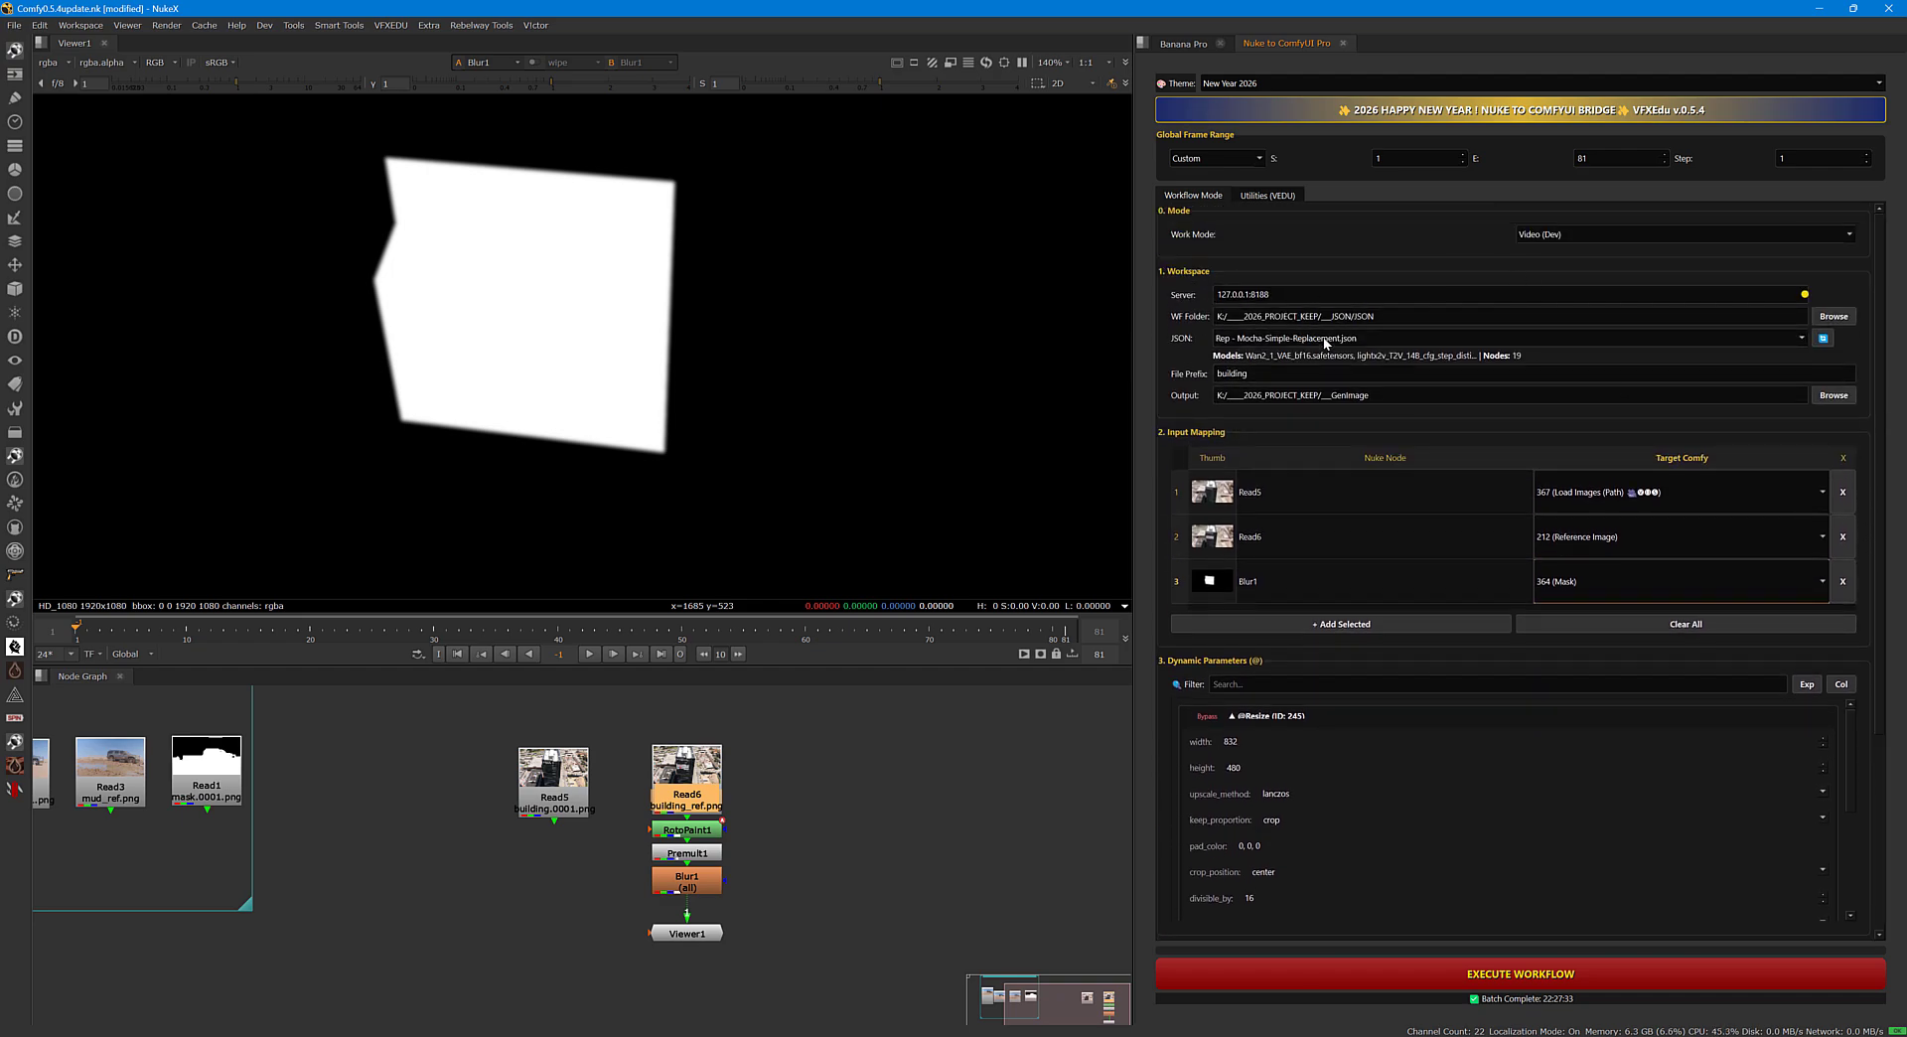
{"action": "scroll", "coordinate": [1875, 517], "scroll_direction": "down", "scroll_amount": 3}
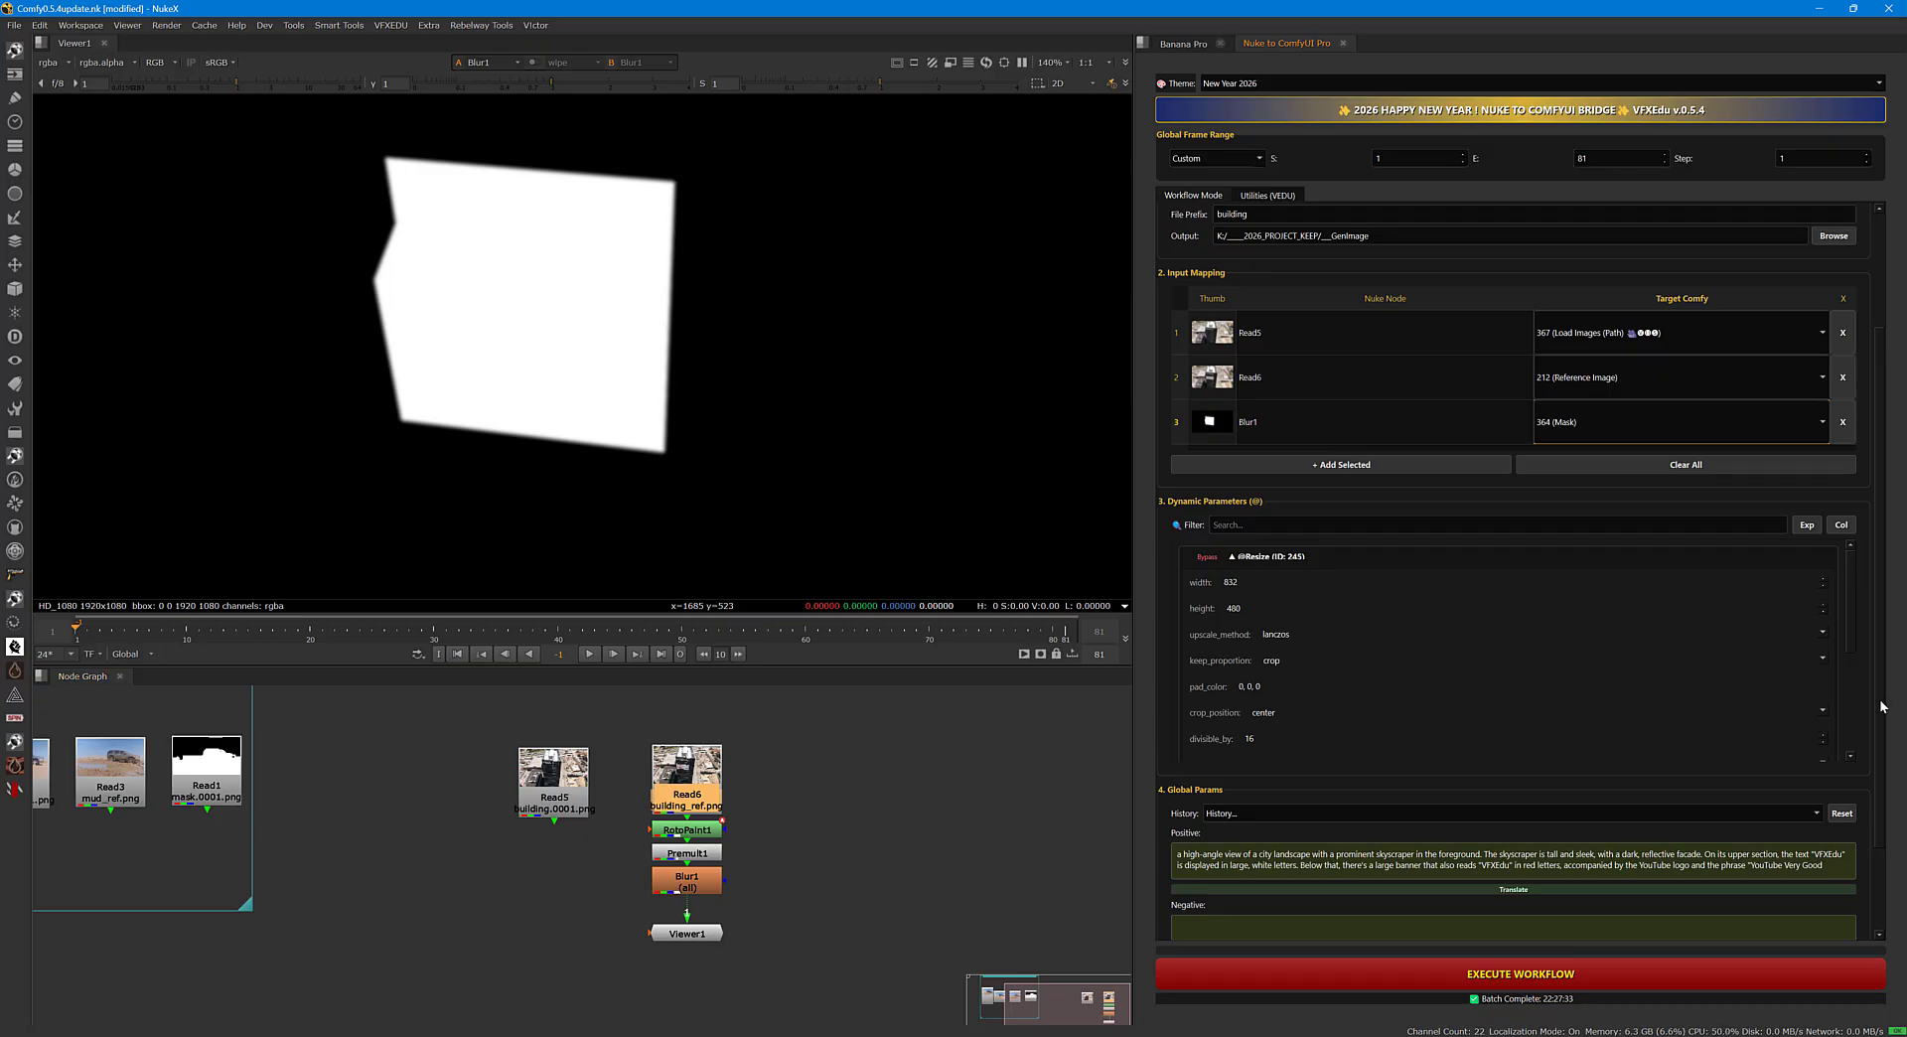
{"action": "scroll", "coordinate": [1880, 706], "scroll_direction": "down", "scroll_amount": 1}
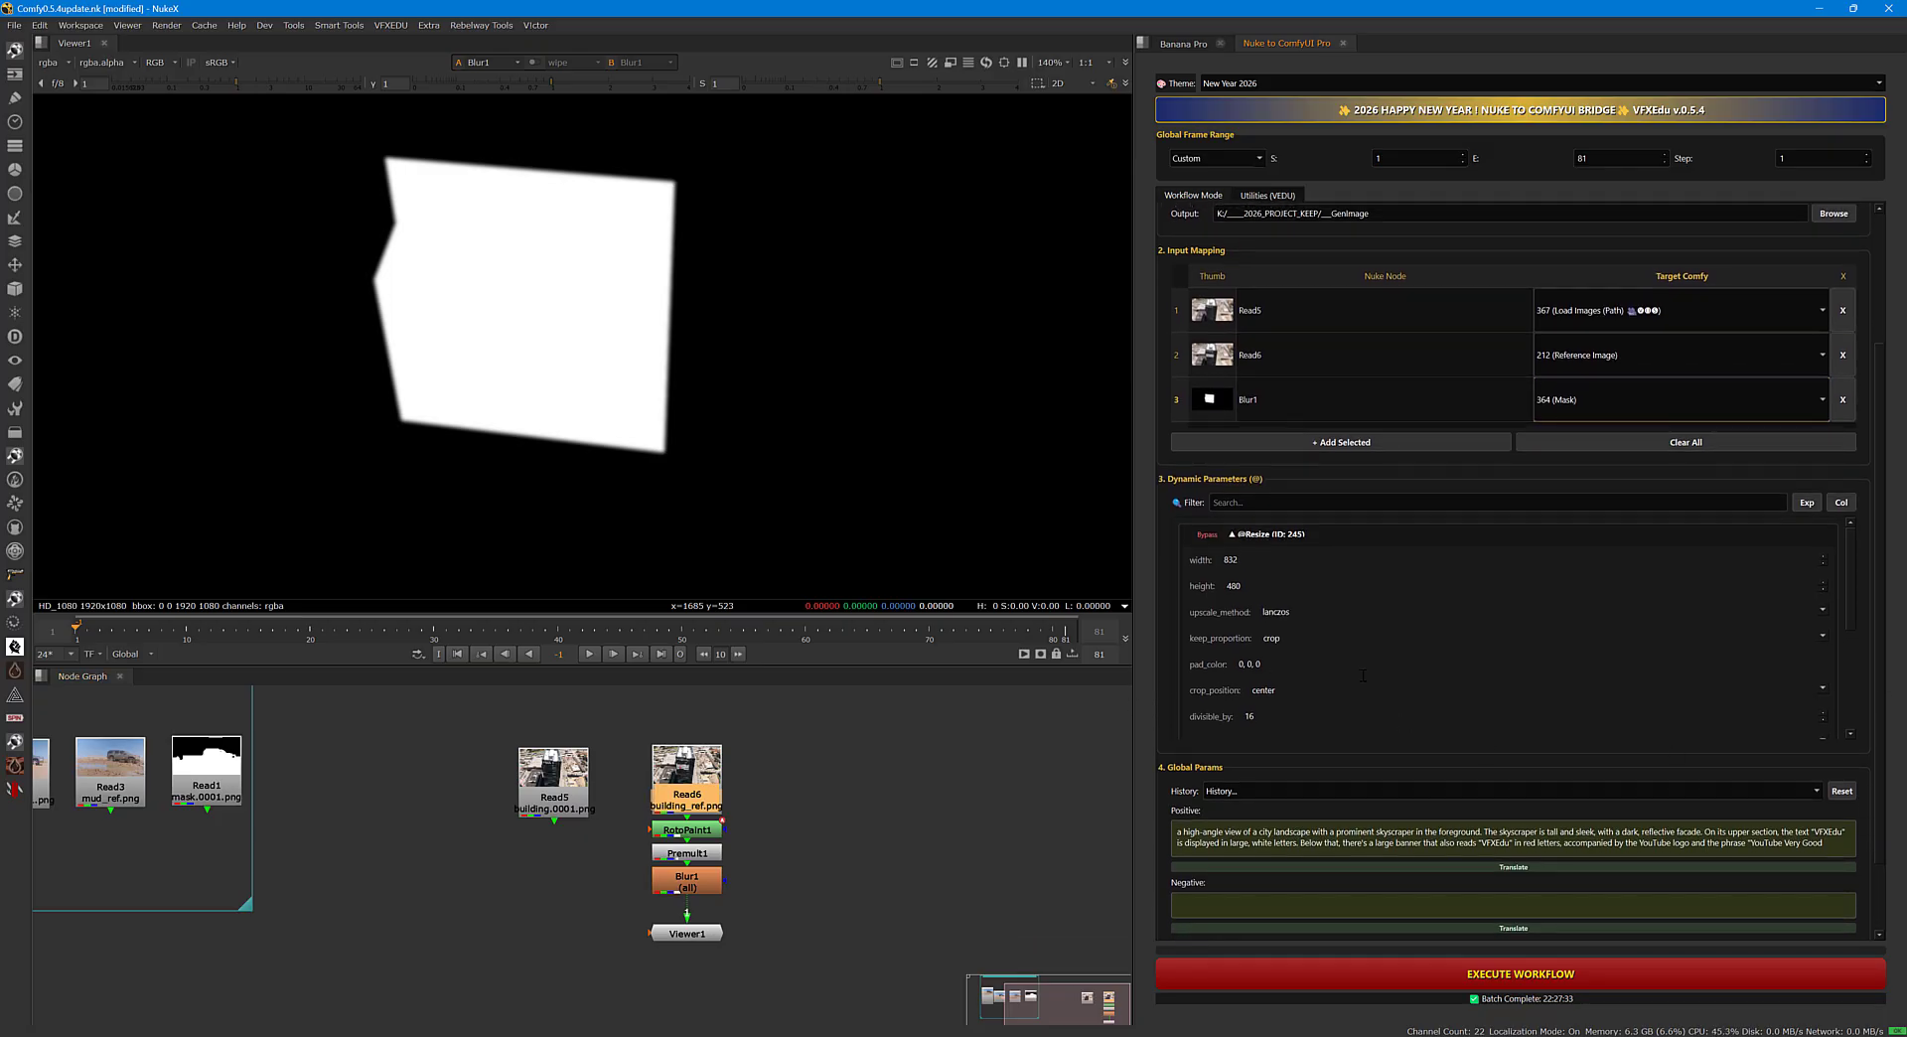
{"action": "left_click_drag", "start_coordinate": [1851, 610], "coordinate": [1878, 520]}
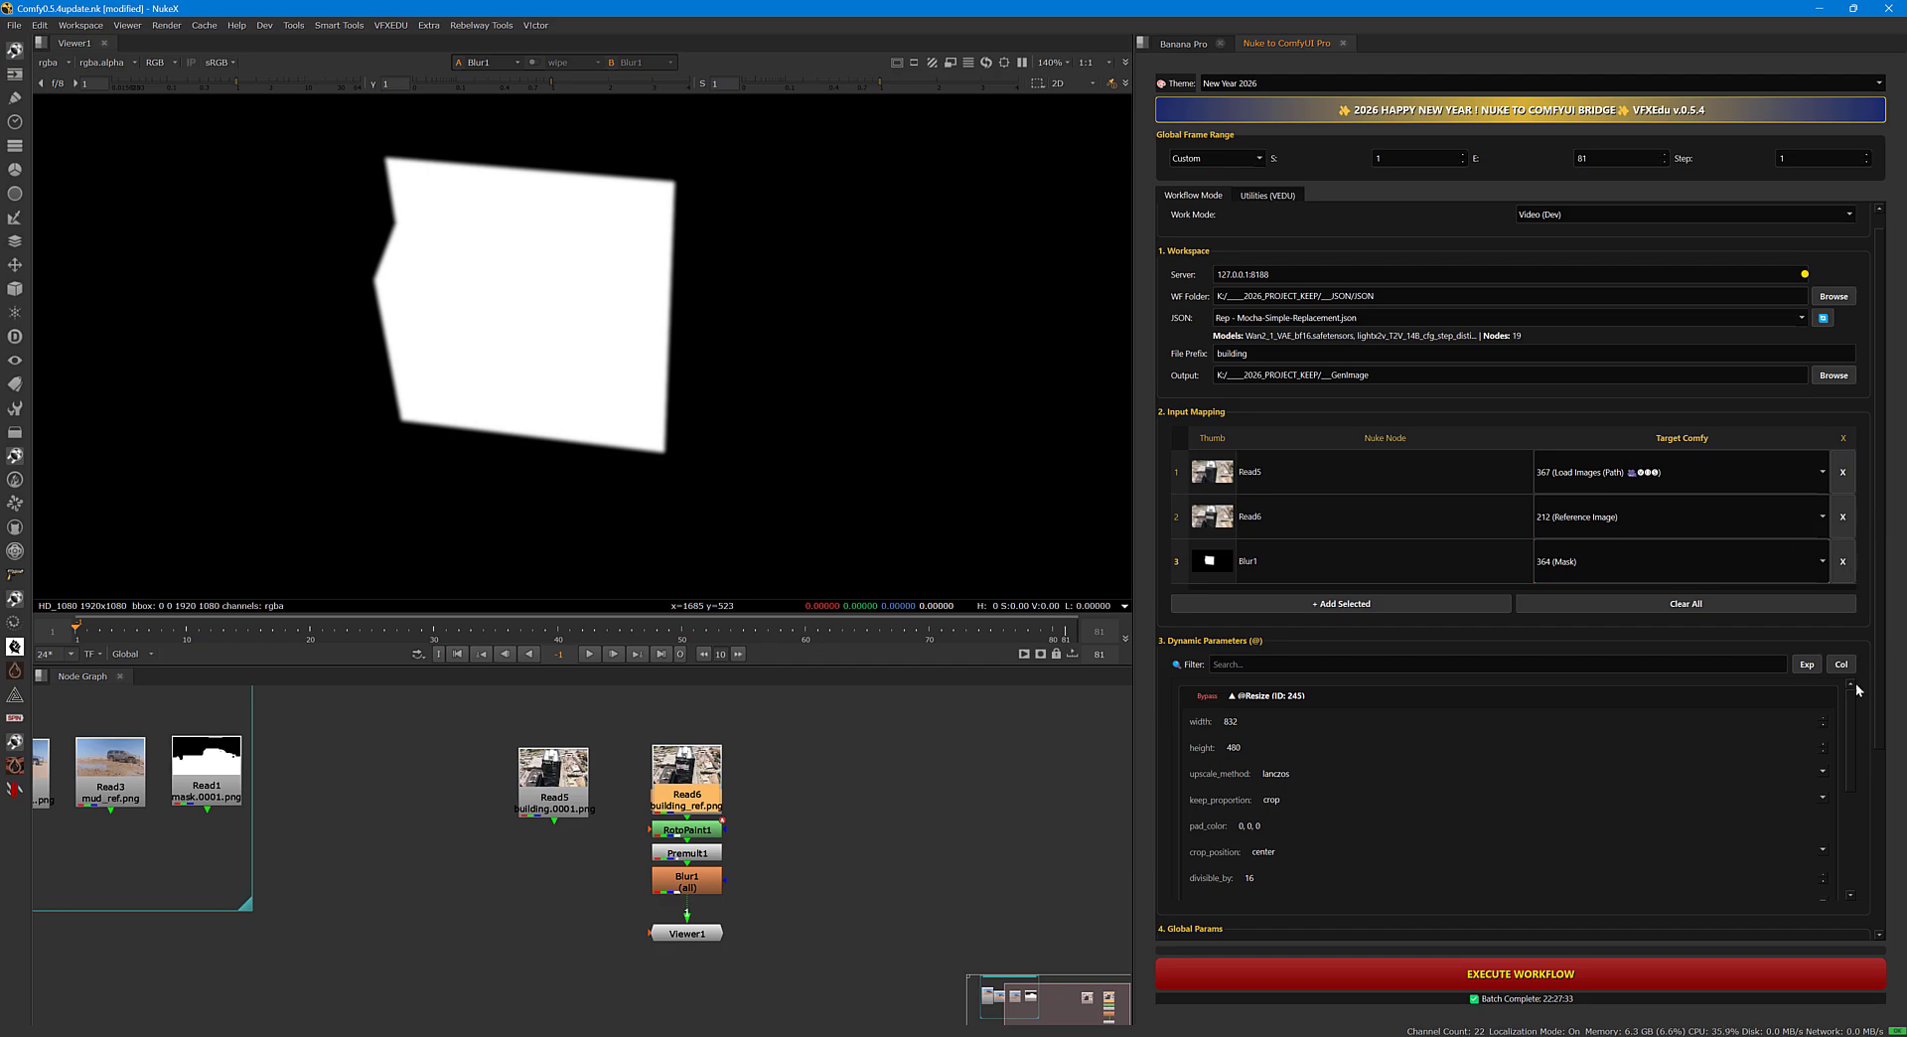
{"action": "left_click_drag", "start_coordinate": [1878, 697], "coordinate": [1887, 901]}
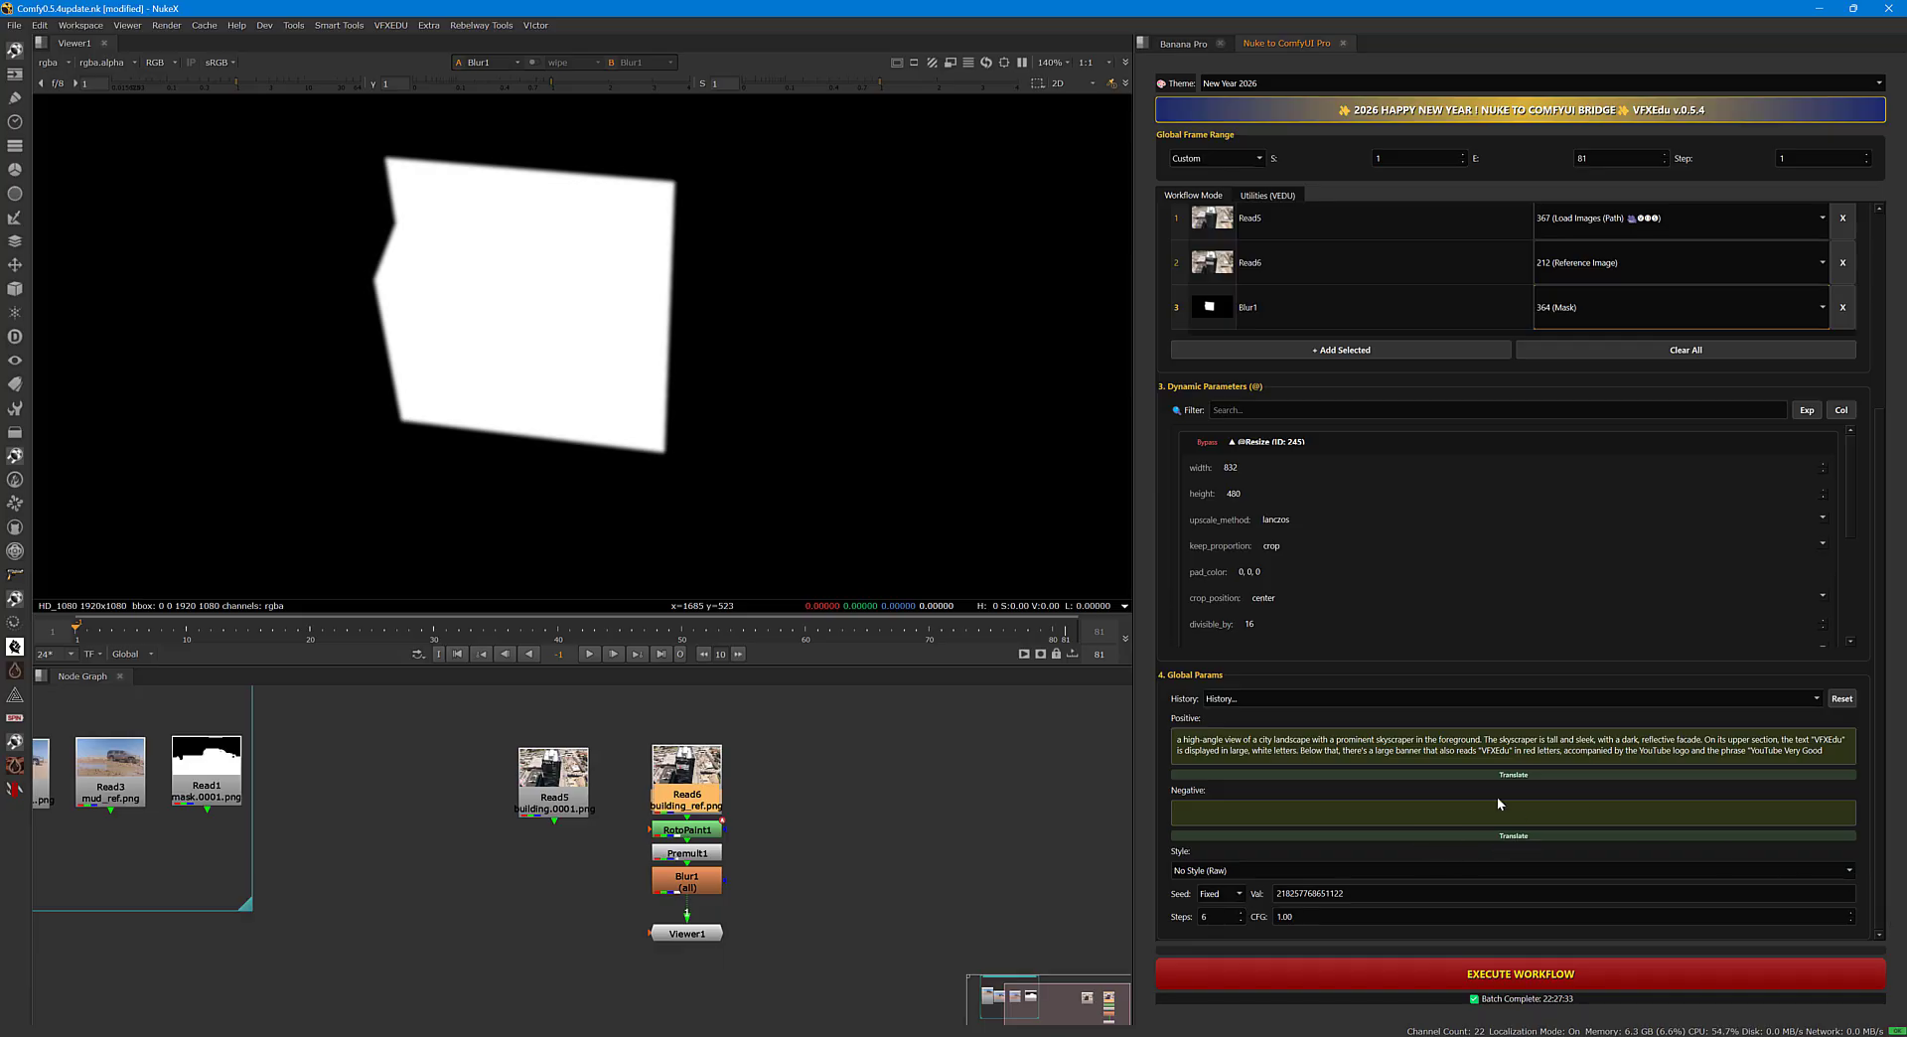
{"action": "left_click_drag", "start_coordinate": [1134, 730], "coordinate": [1111, 731]}
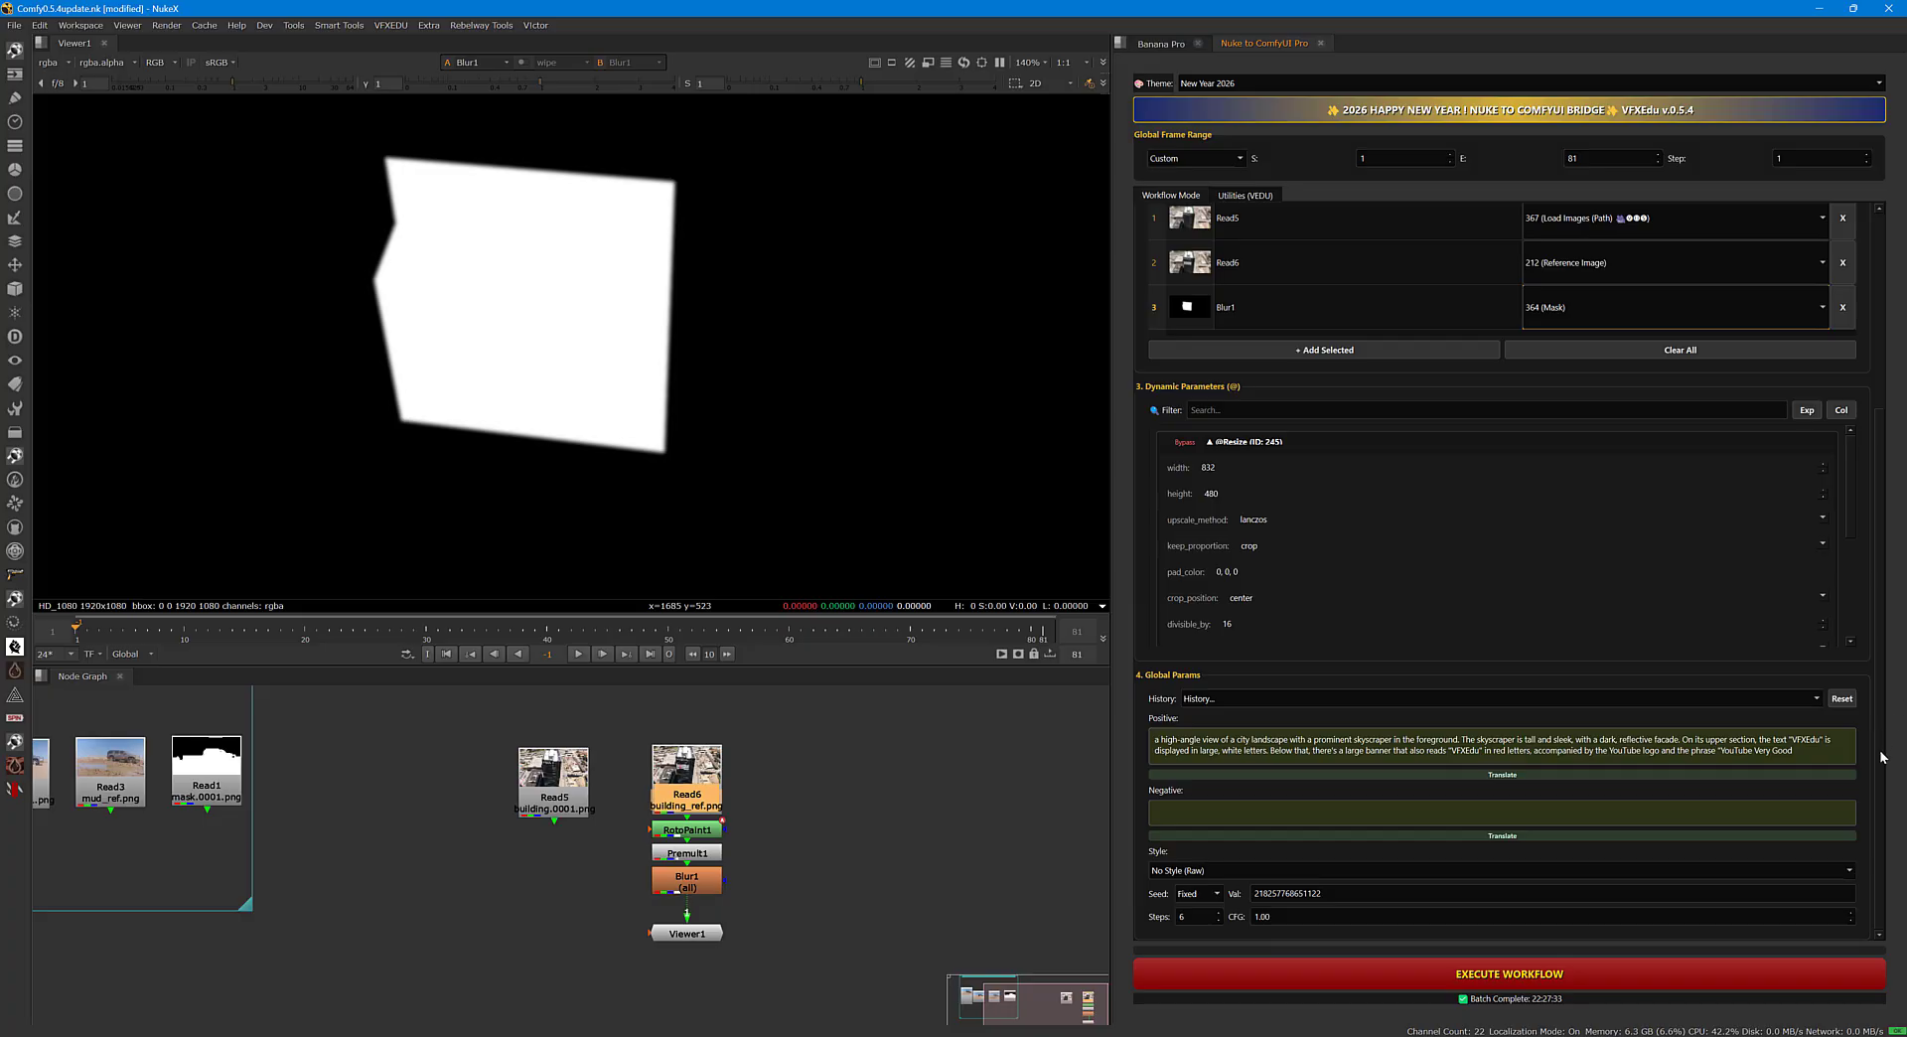
{"action": "left_click", "coordinate": [1501, 977]}
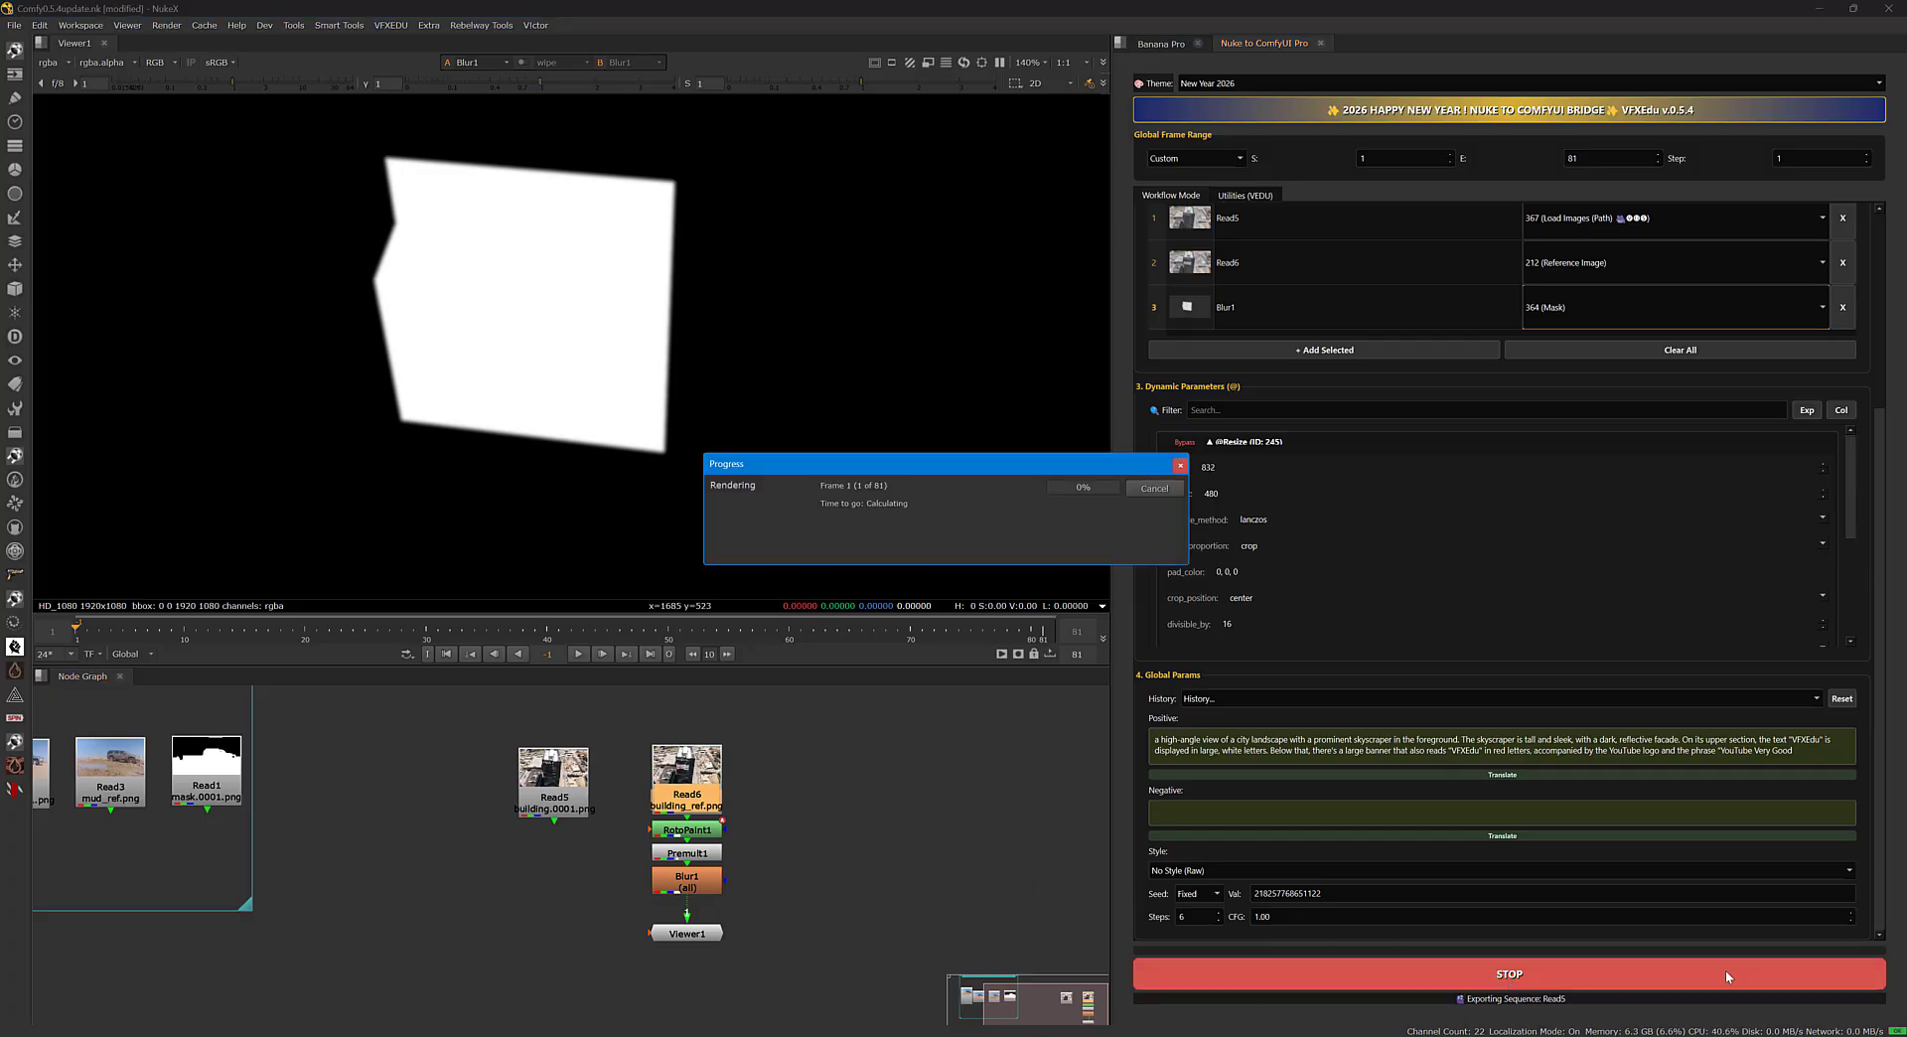
{"action": "mouse_move", "coordinate": [1497, 1036]}
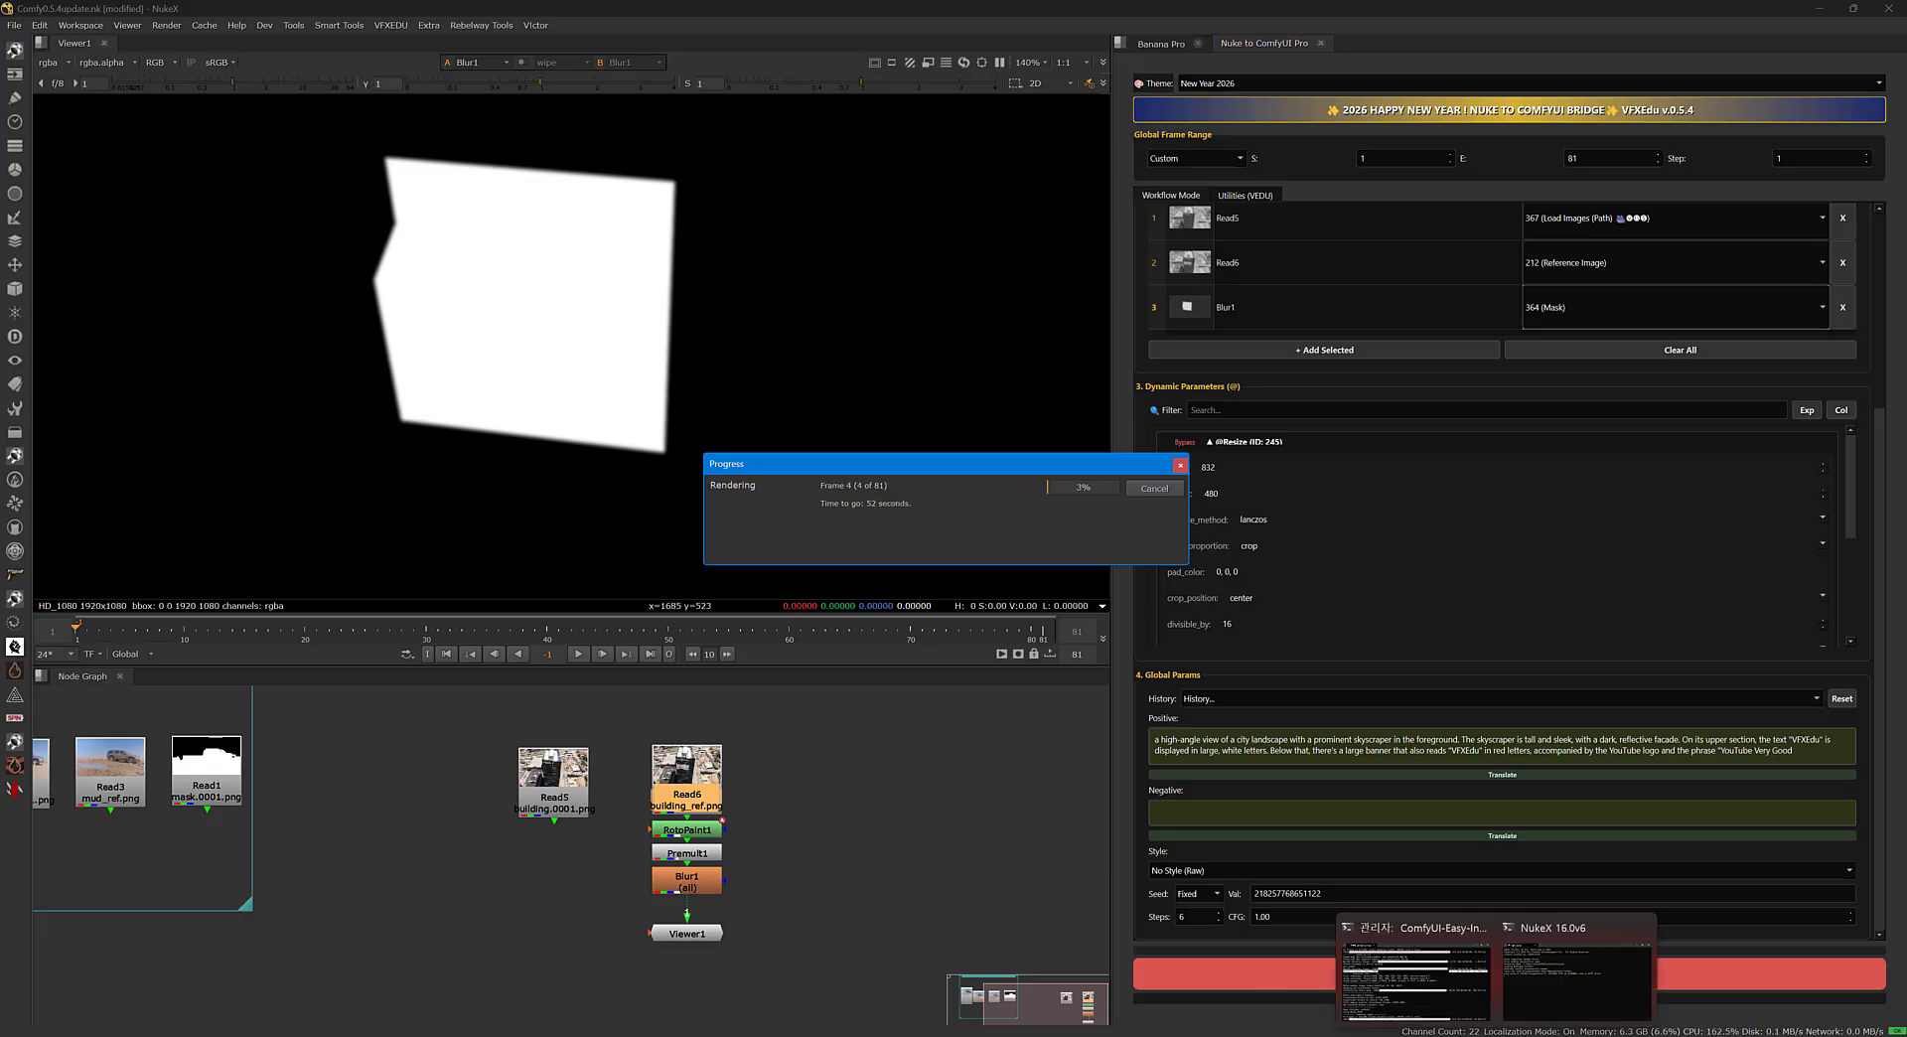
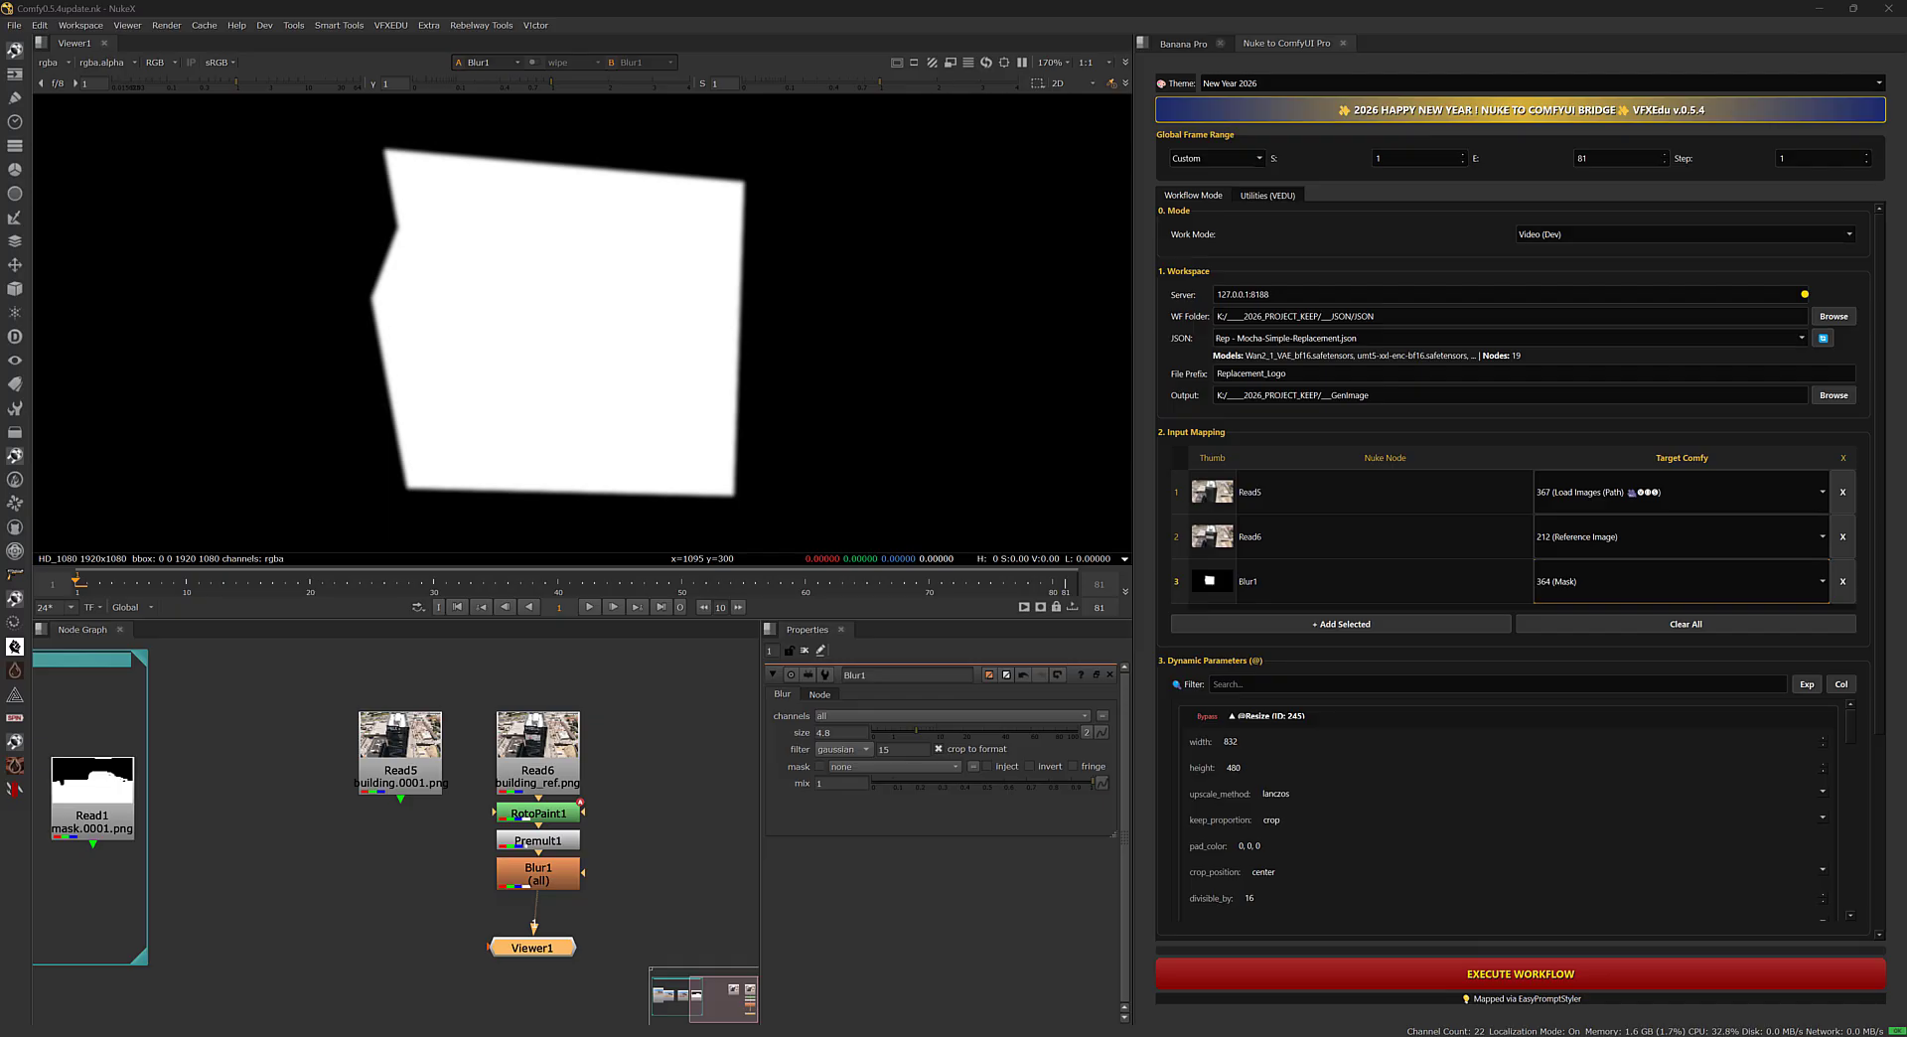
Check the bridge's frame range mode, output file prefix, input mapping and positive prompt for the building replacement.
{"action": "left_click_drag", "start_coordinate": [541, 949], "coordinate": [556, 951]}
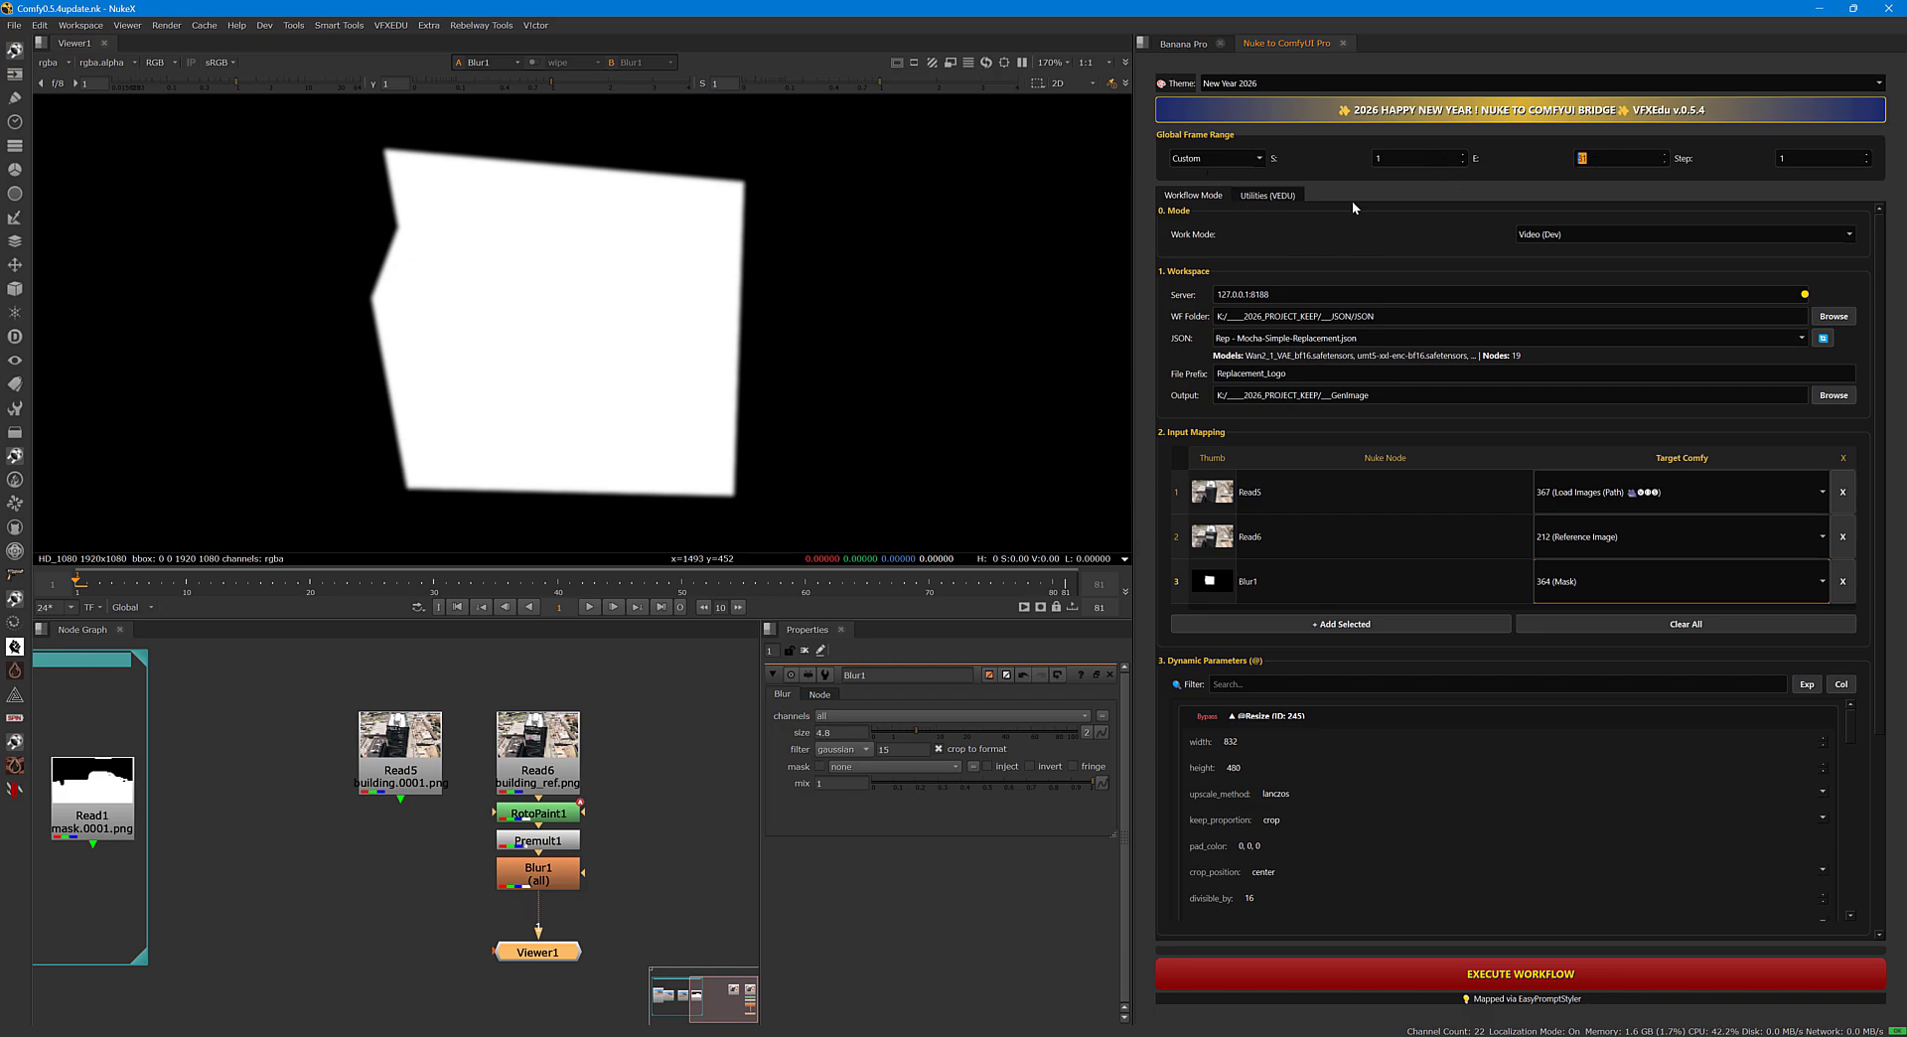
{"action": "left_click", "coordinate": [1199, 159]}
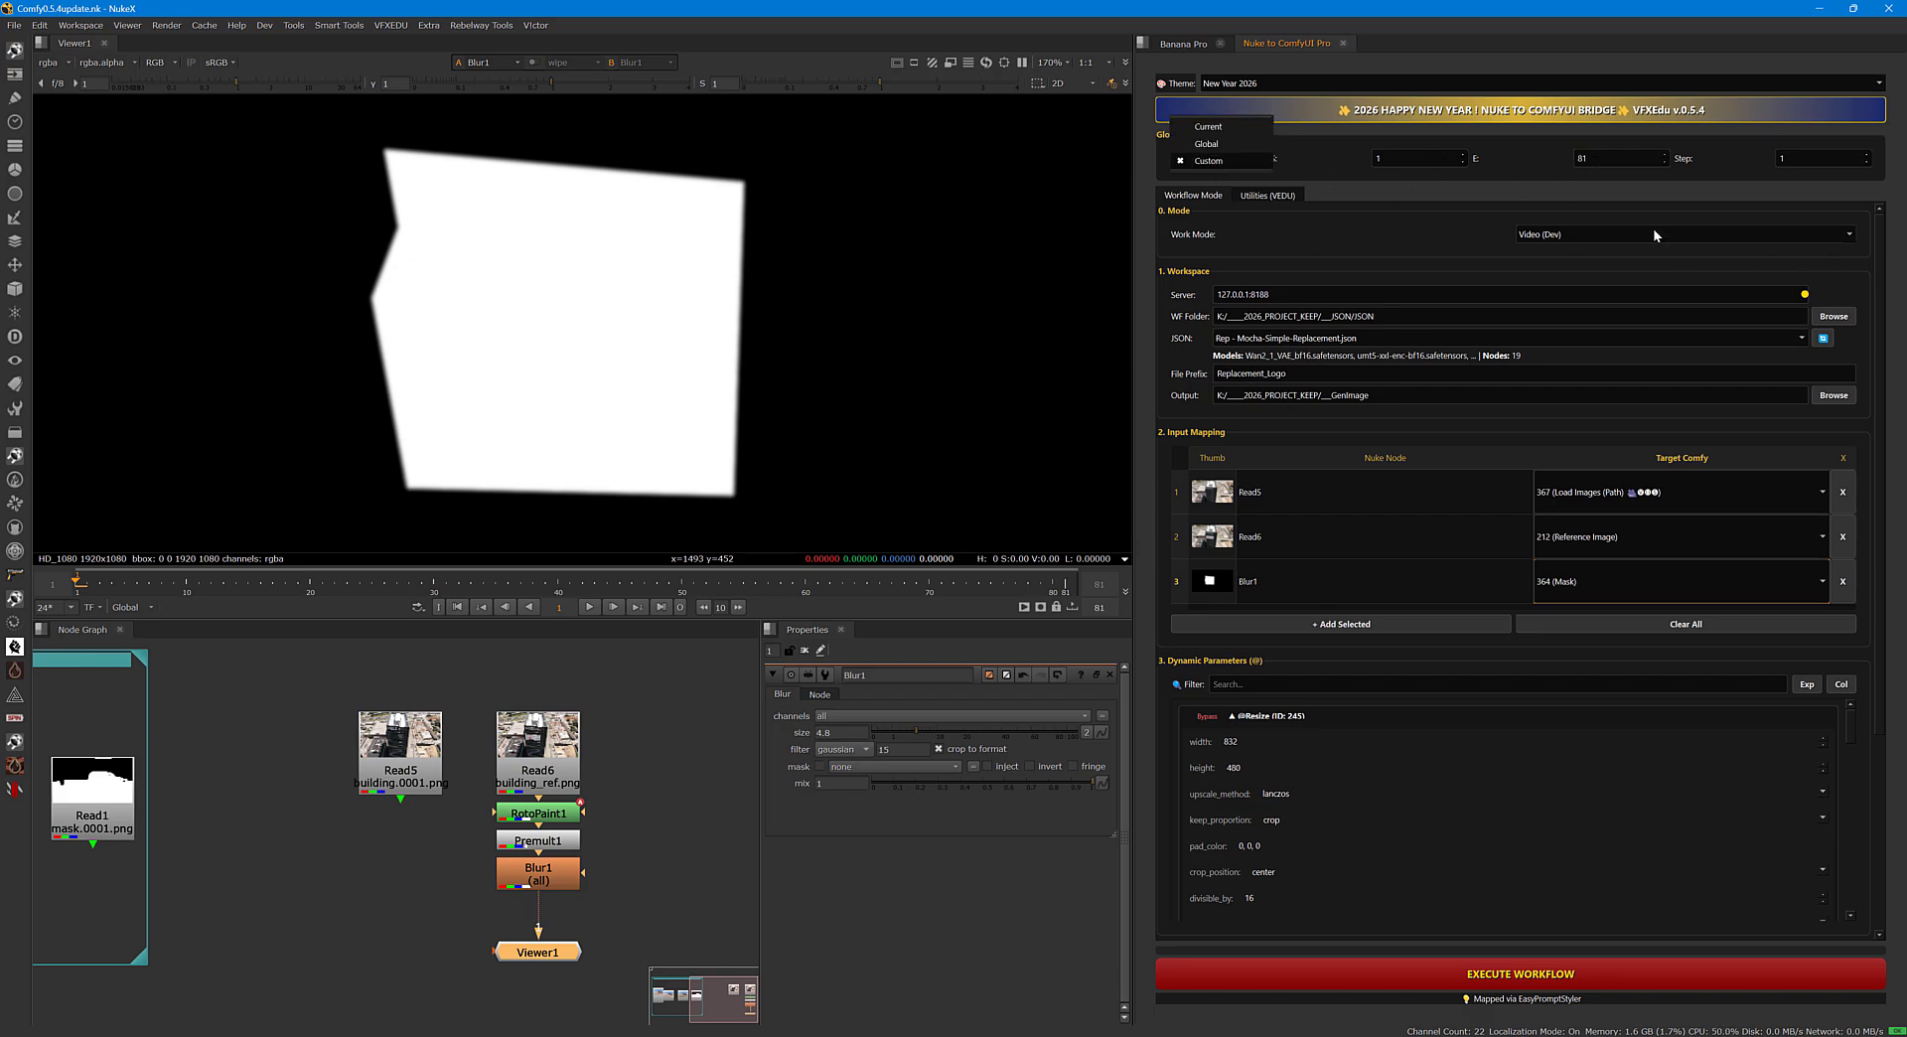
{"action": "left_click", "coordinate": [1298, 376]}
{"action": "double_click", "coordinate": [1297, 376]}
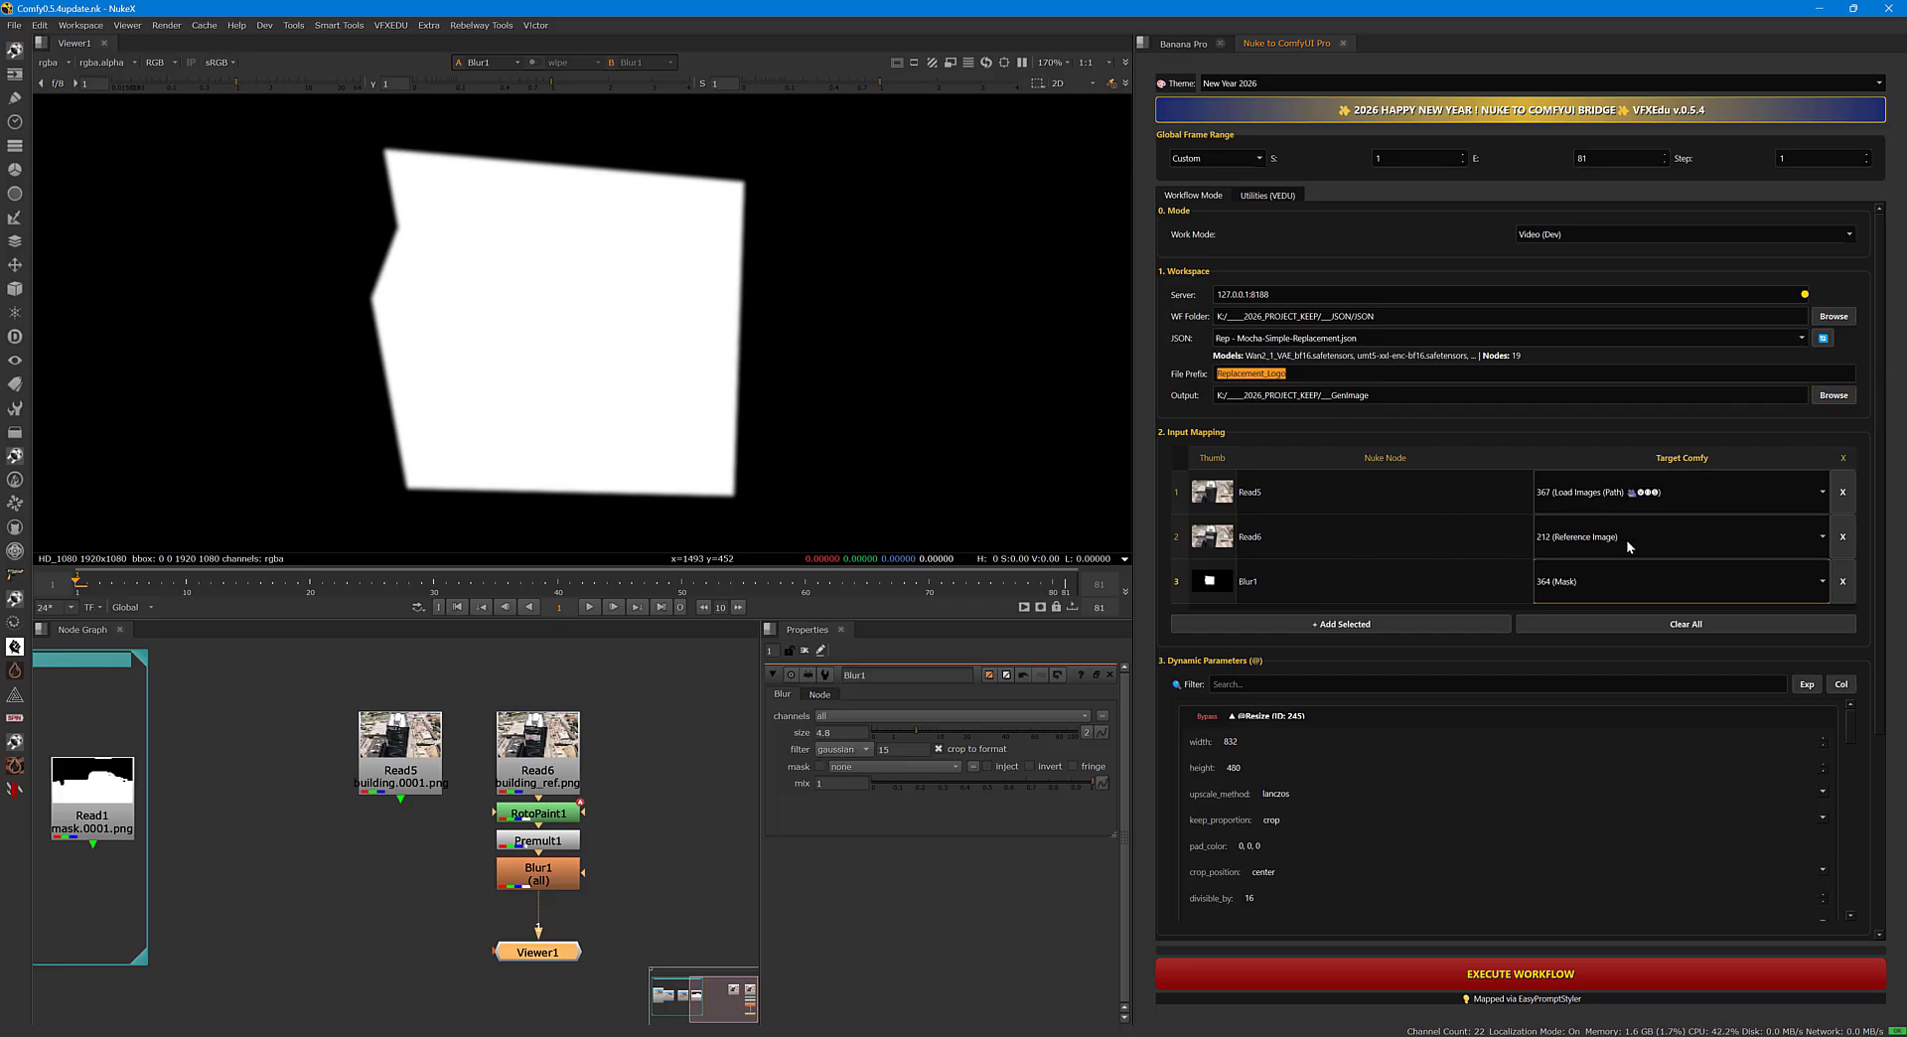
{"action": "scroll", "coordinate": [1862, 636], "scroll_direction": "down", "scroll_amount": 5}
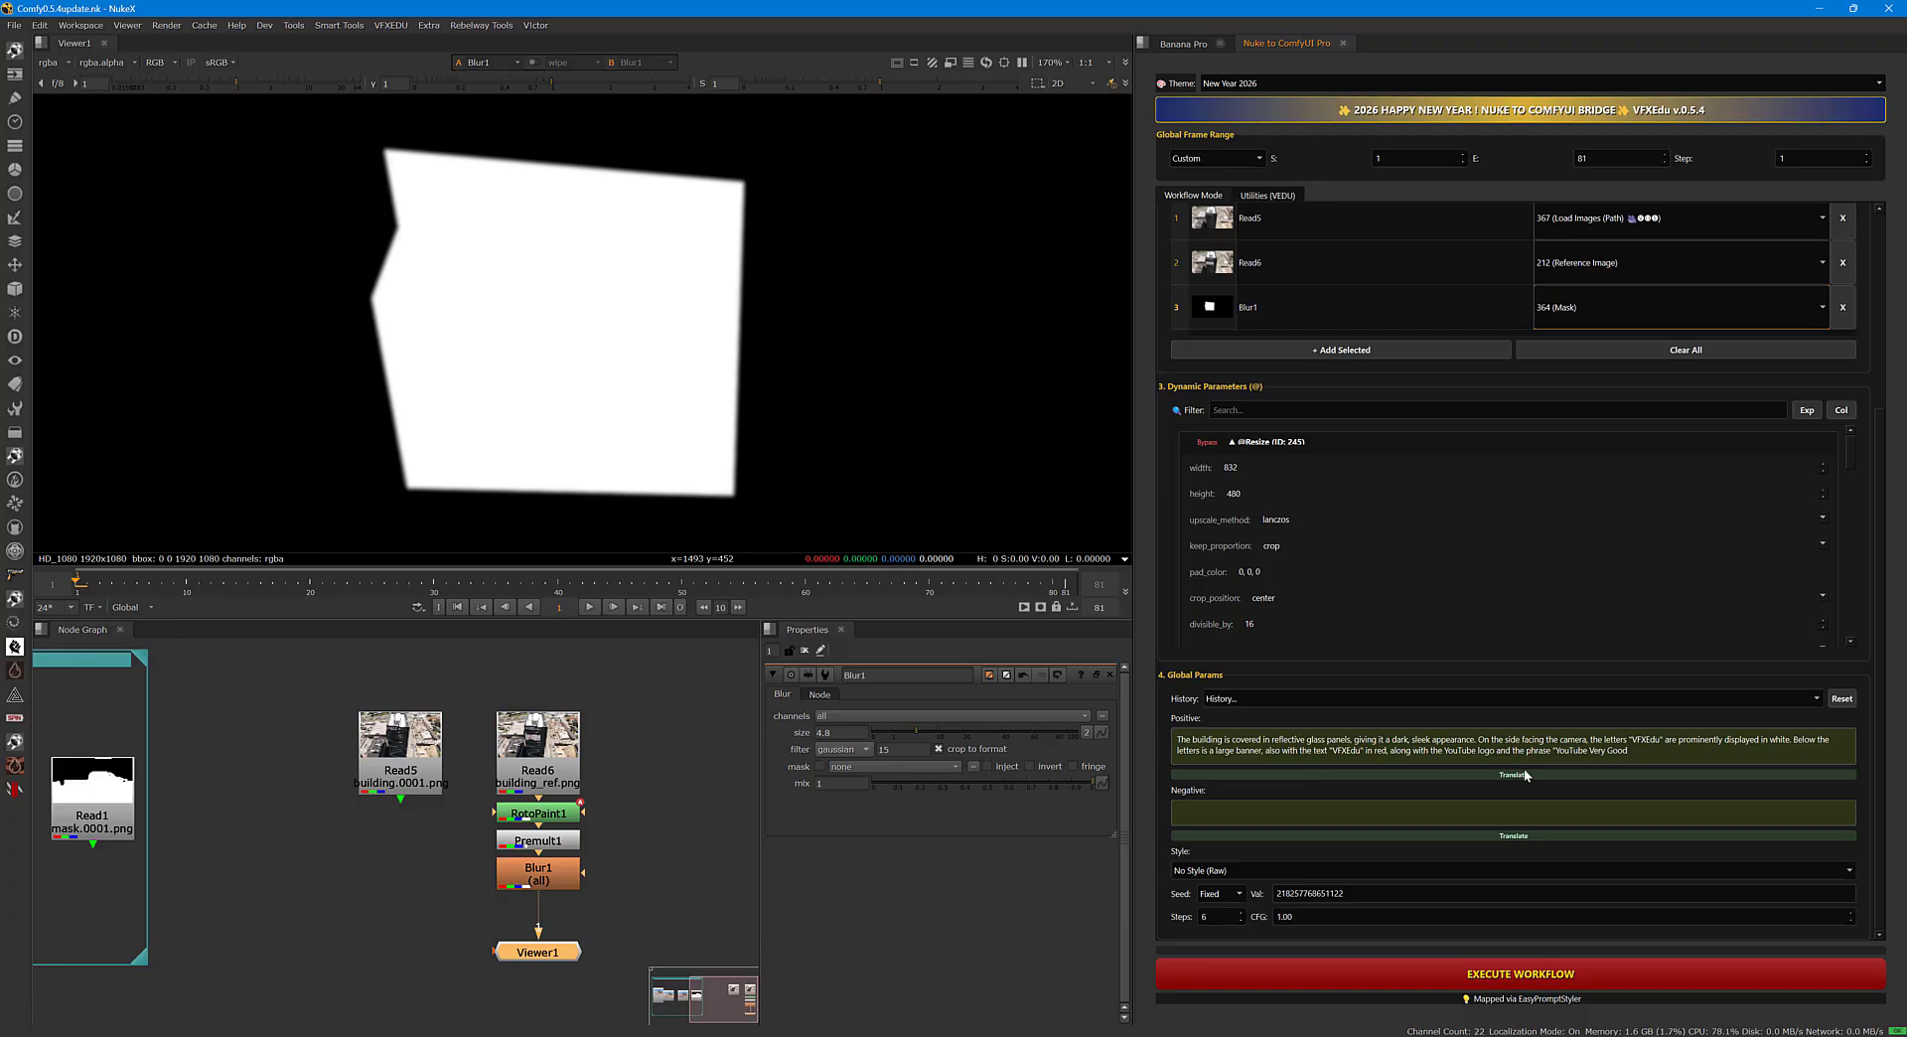
View the Read6 building reference, examine its lettering and banner areas, and return the viewer to the Blur1 mask.
{"action": "left_click", "coordinate": [539, 778]}
{"action": "key", "text": "1"}
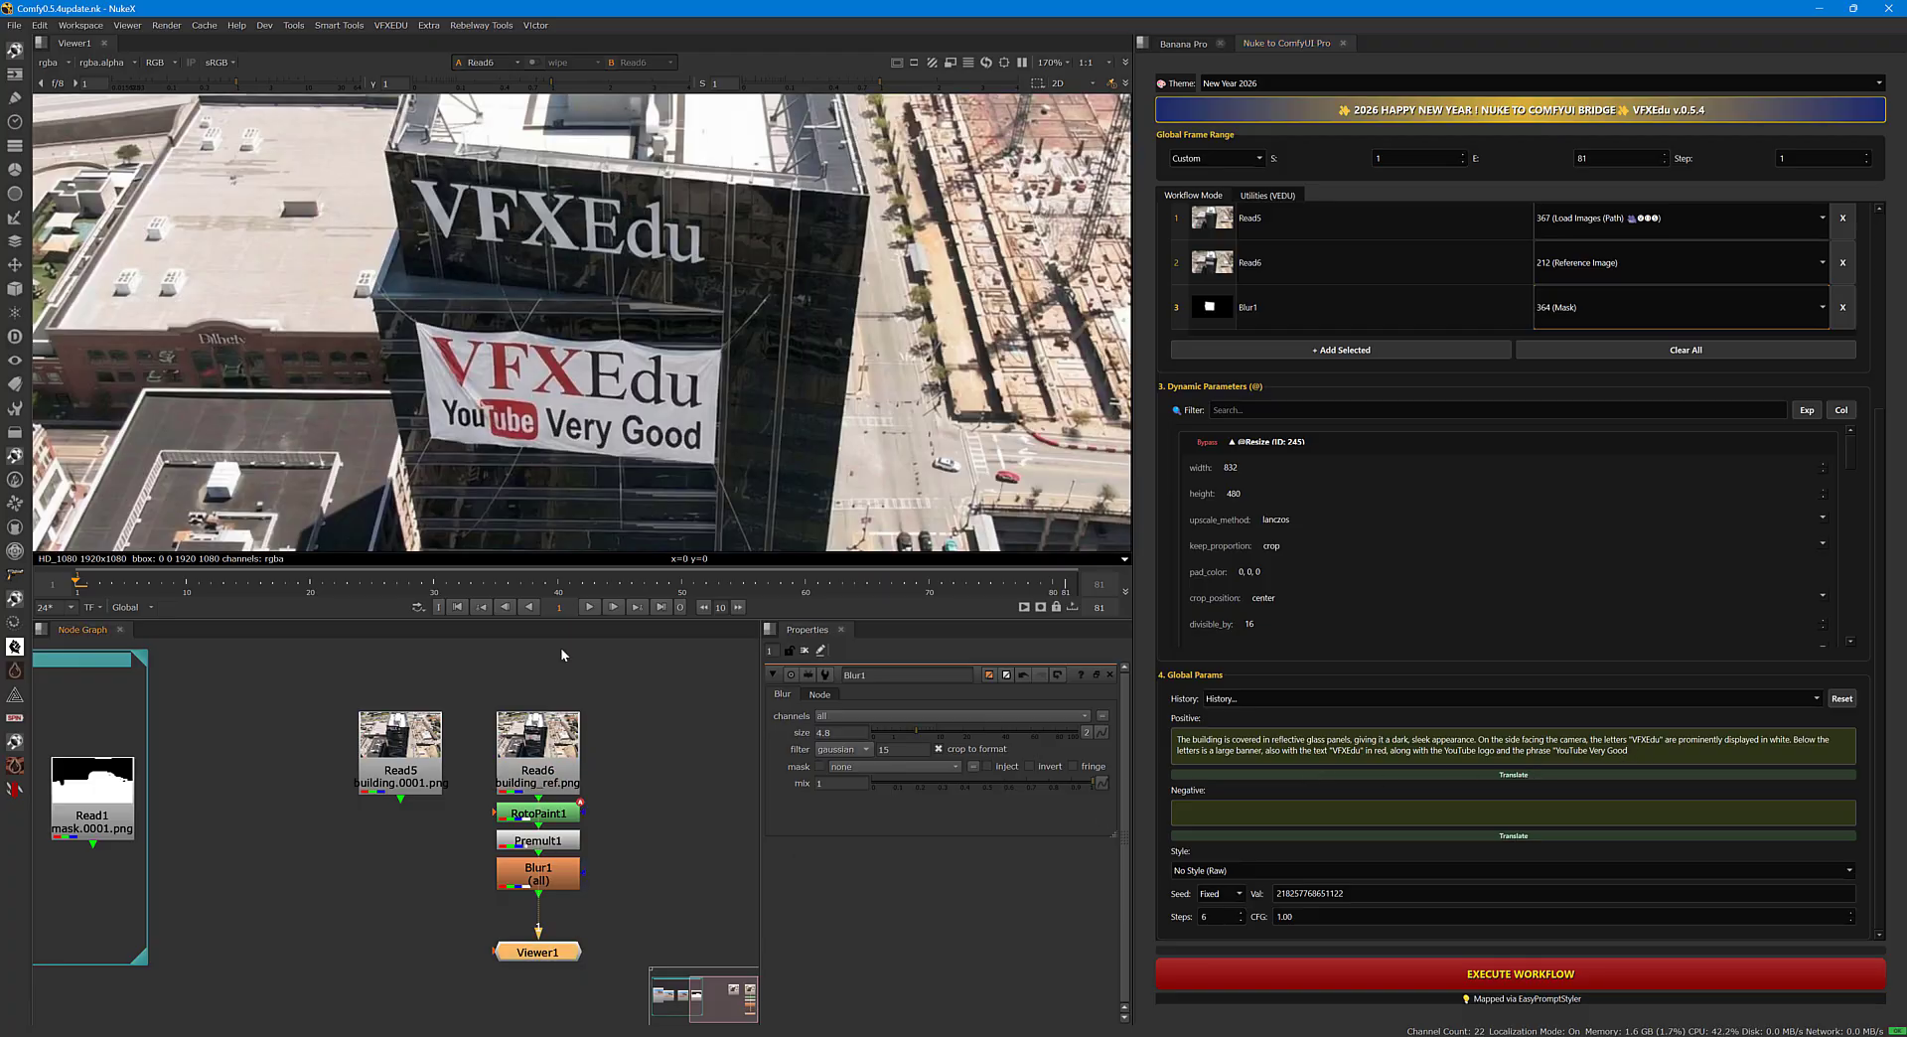
{"action": "left_click_drag", "start_coordinate": [412, 177], "coordinate": [735, 299]}
{"action": "left_click_drag", "start_coordinate": [423, 293], "coordinate": [741, 511]}
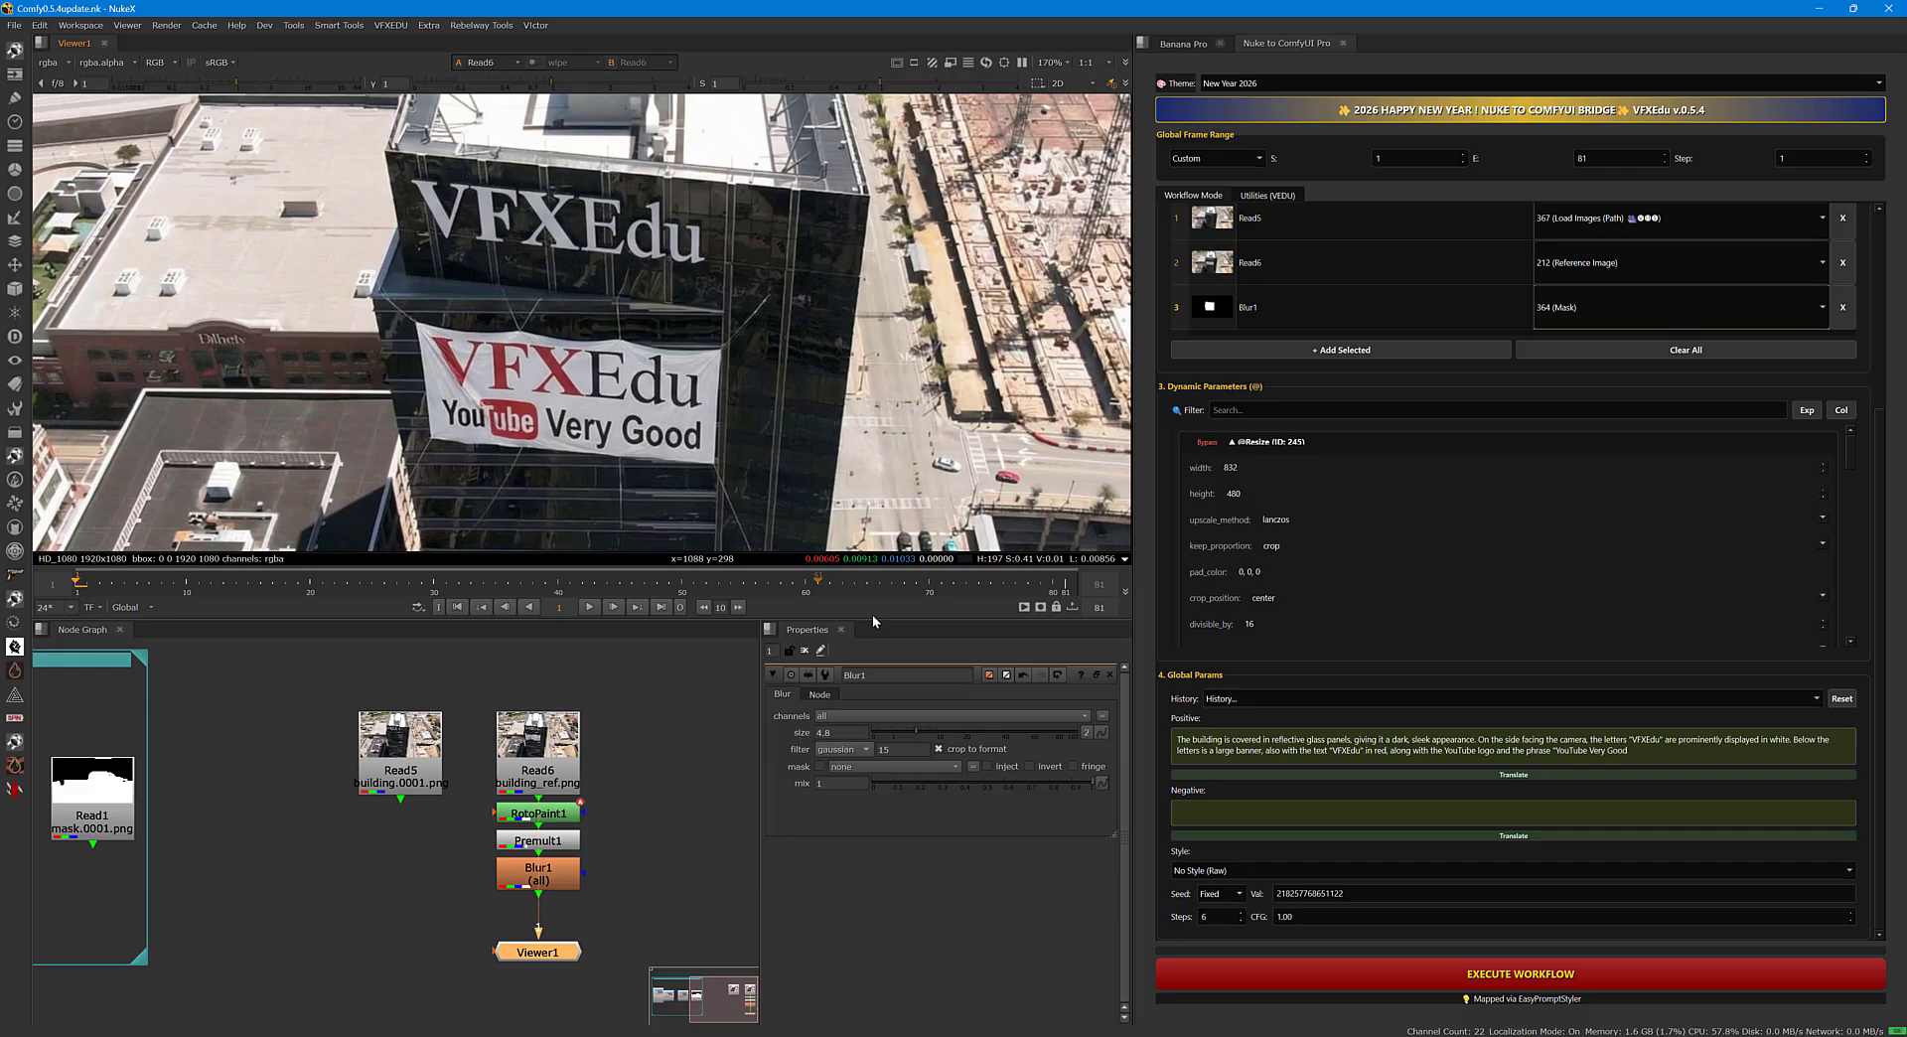
{"action": "left_click", "coordinate": [548, 878]}
{"action": "key", "text": "1"}
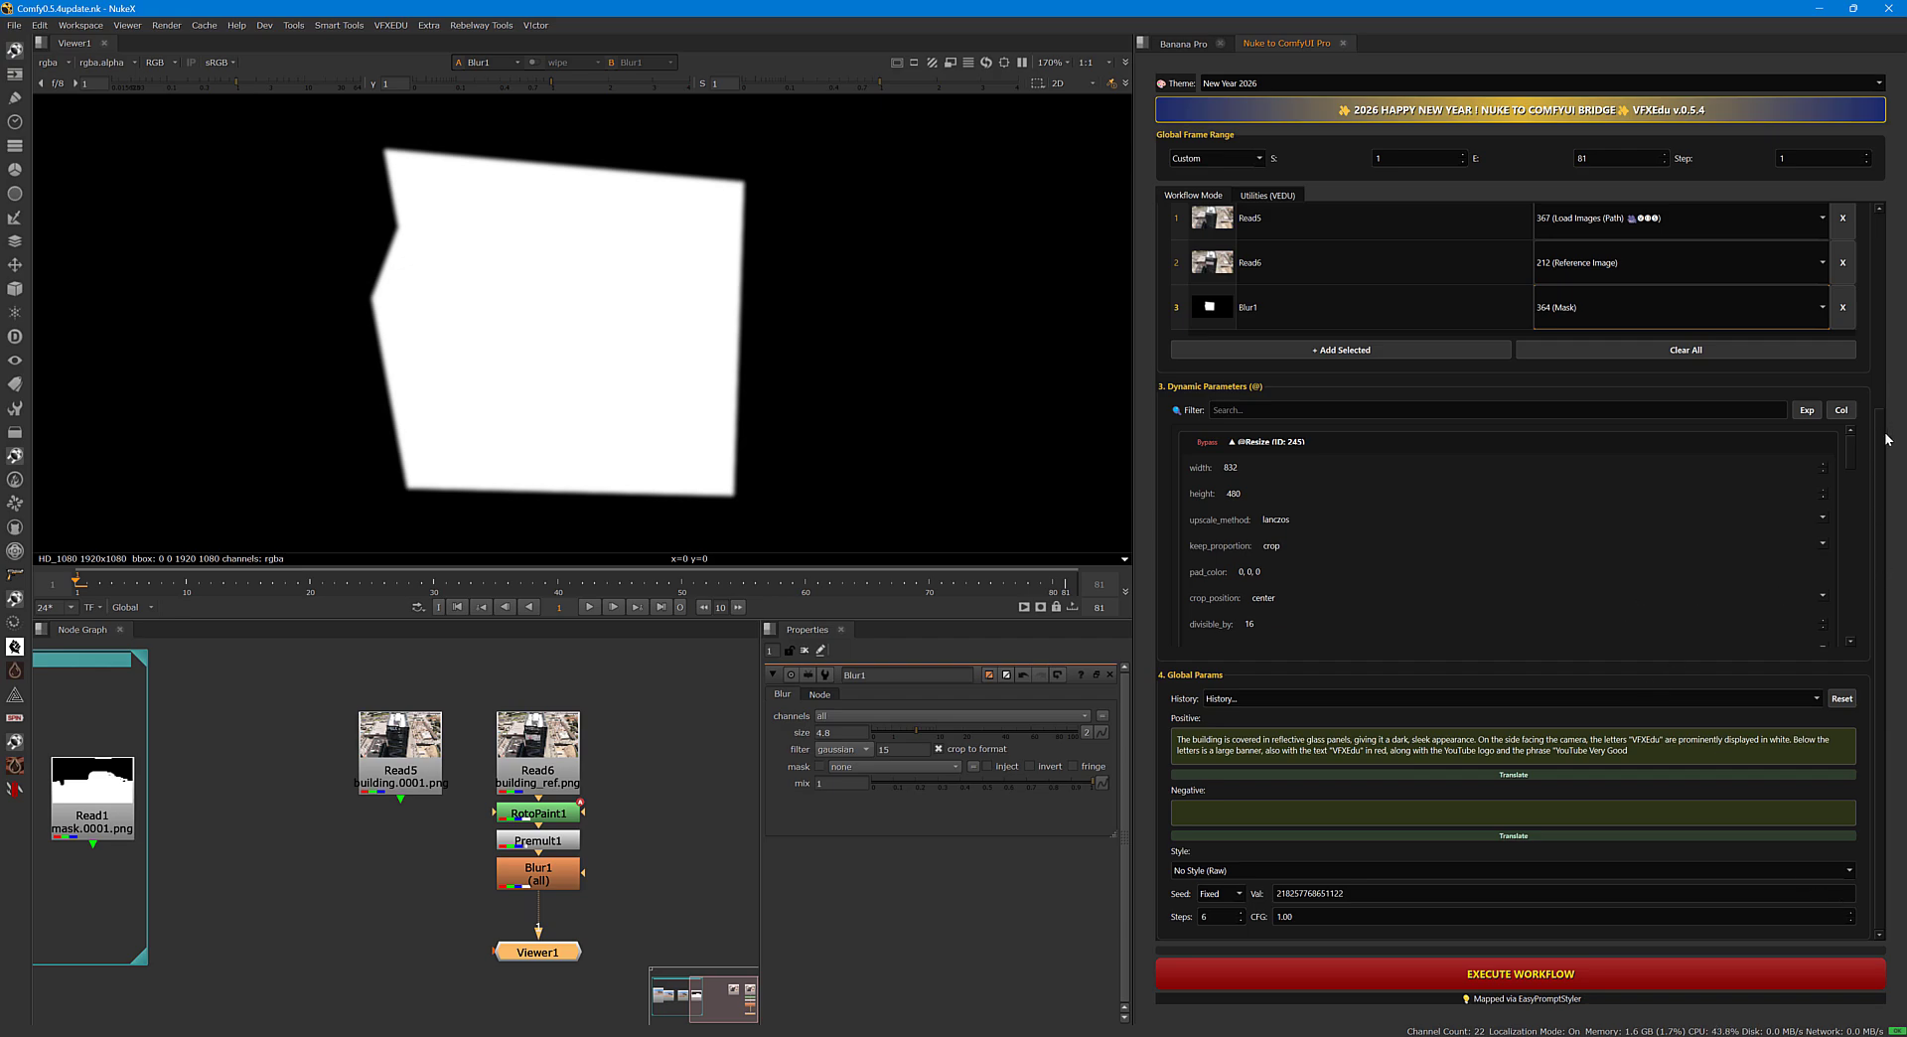
Review the workflow's dynamic parameters and execute the building signage replacement.
{"action": "scroll", "coordinate": [1879, 456], "scroll_direction": "up", "scroll_amount": 1}
{"action": "scroll", "coordinate": [1847, 516], "scroll_direction": "down", "scroll_amount": 5}
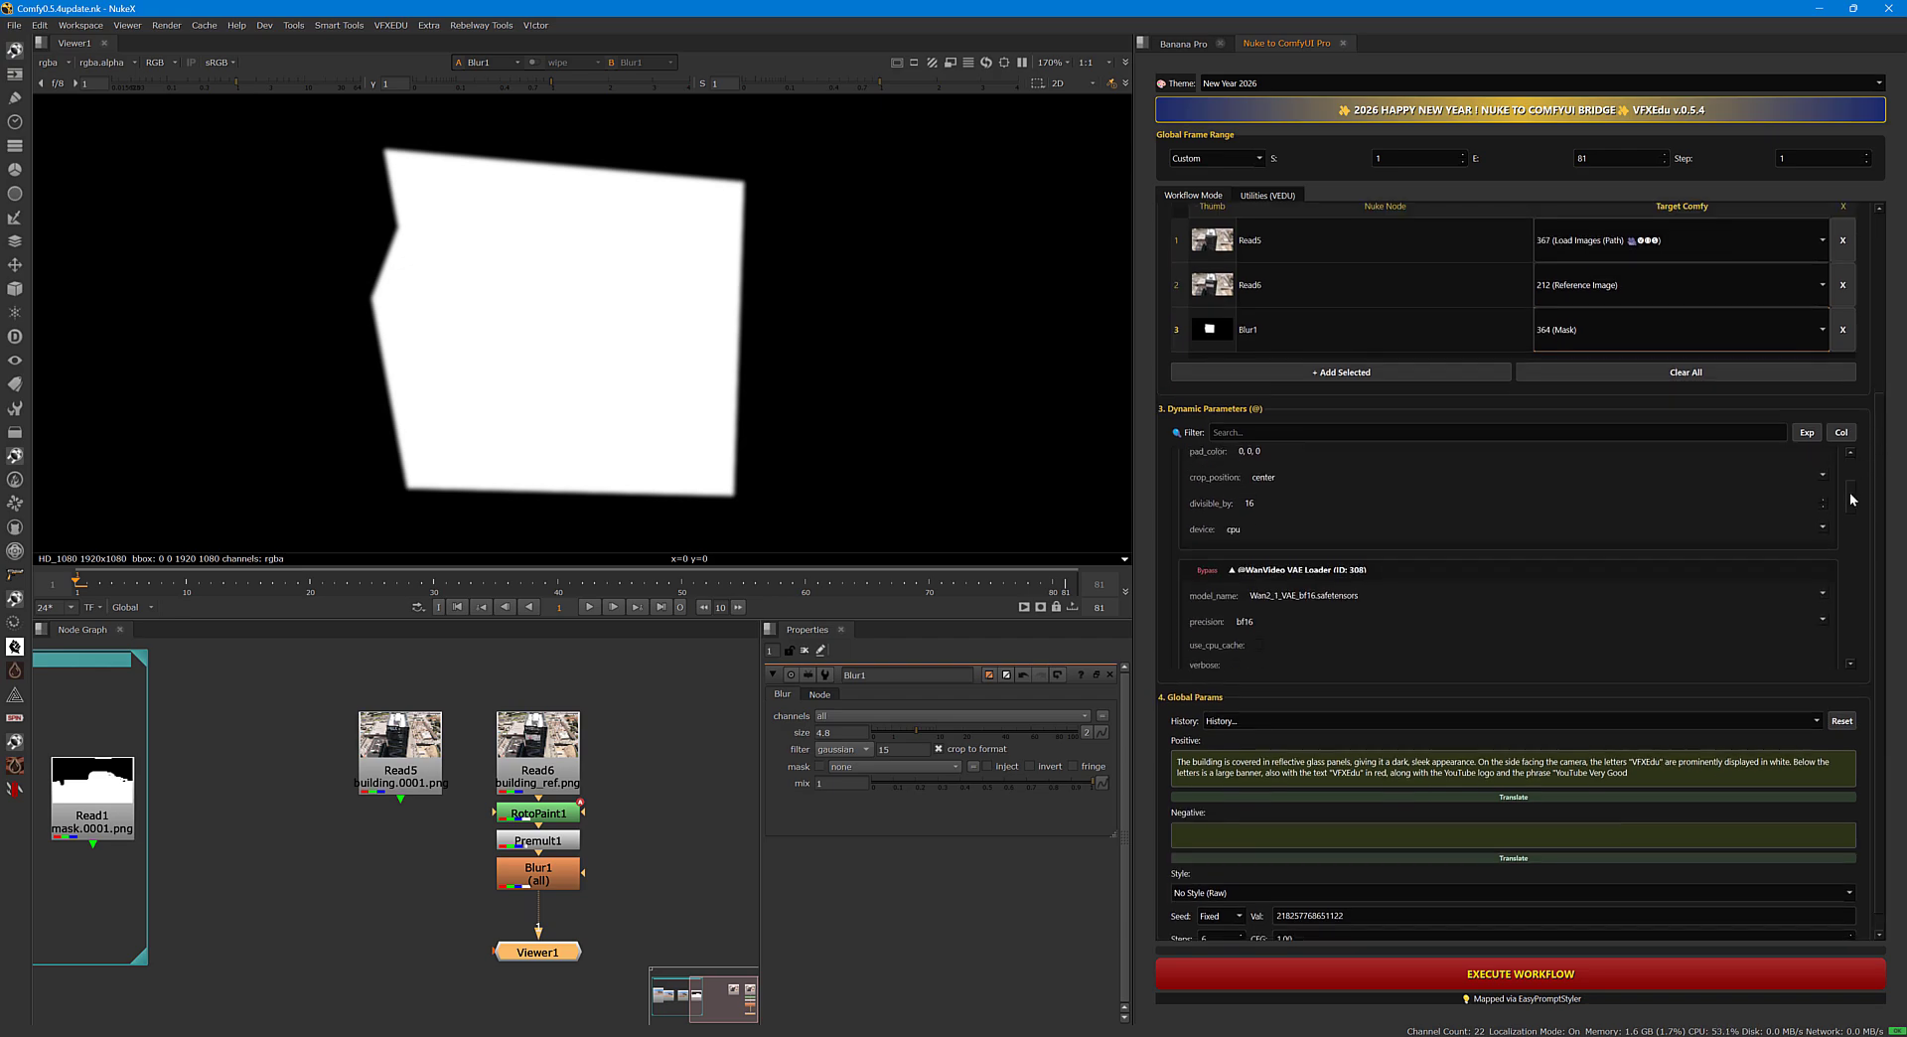
{"action": "left_click_drag", "start_coordinate": [1847, 531], "coordinate": [1842, 462]}
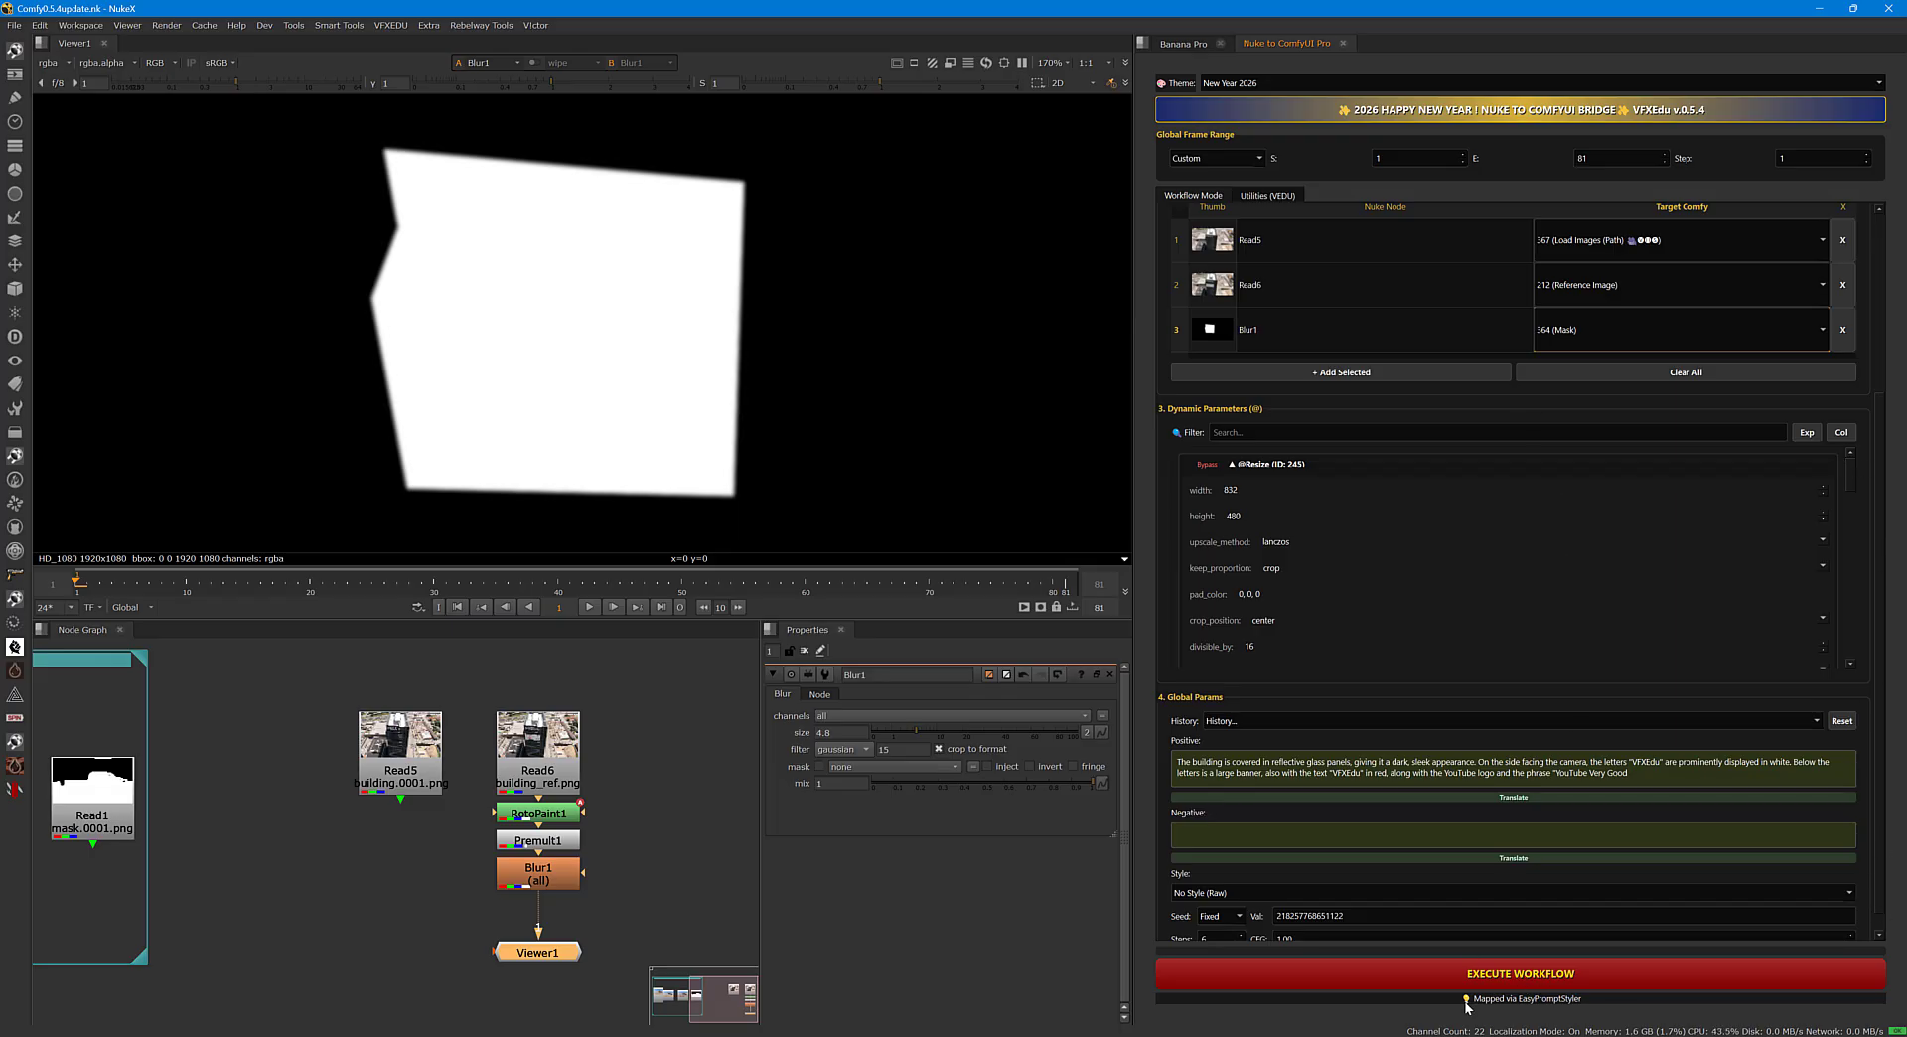
{"action": "left_click", "coordinate": [1495, 978]}
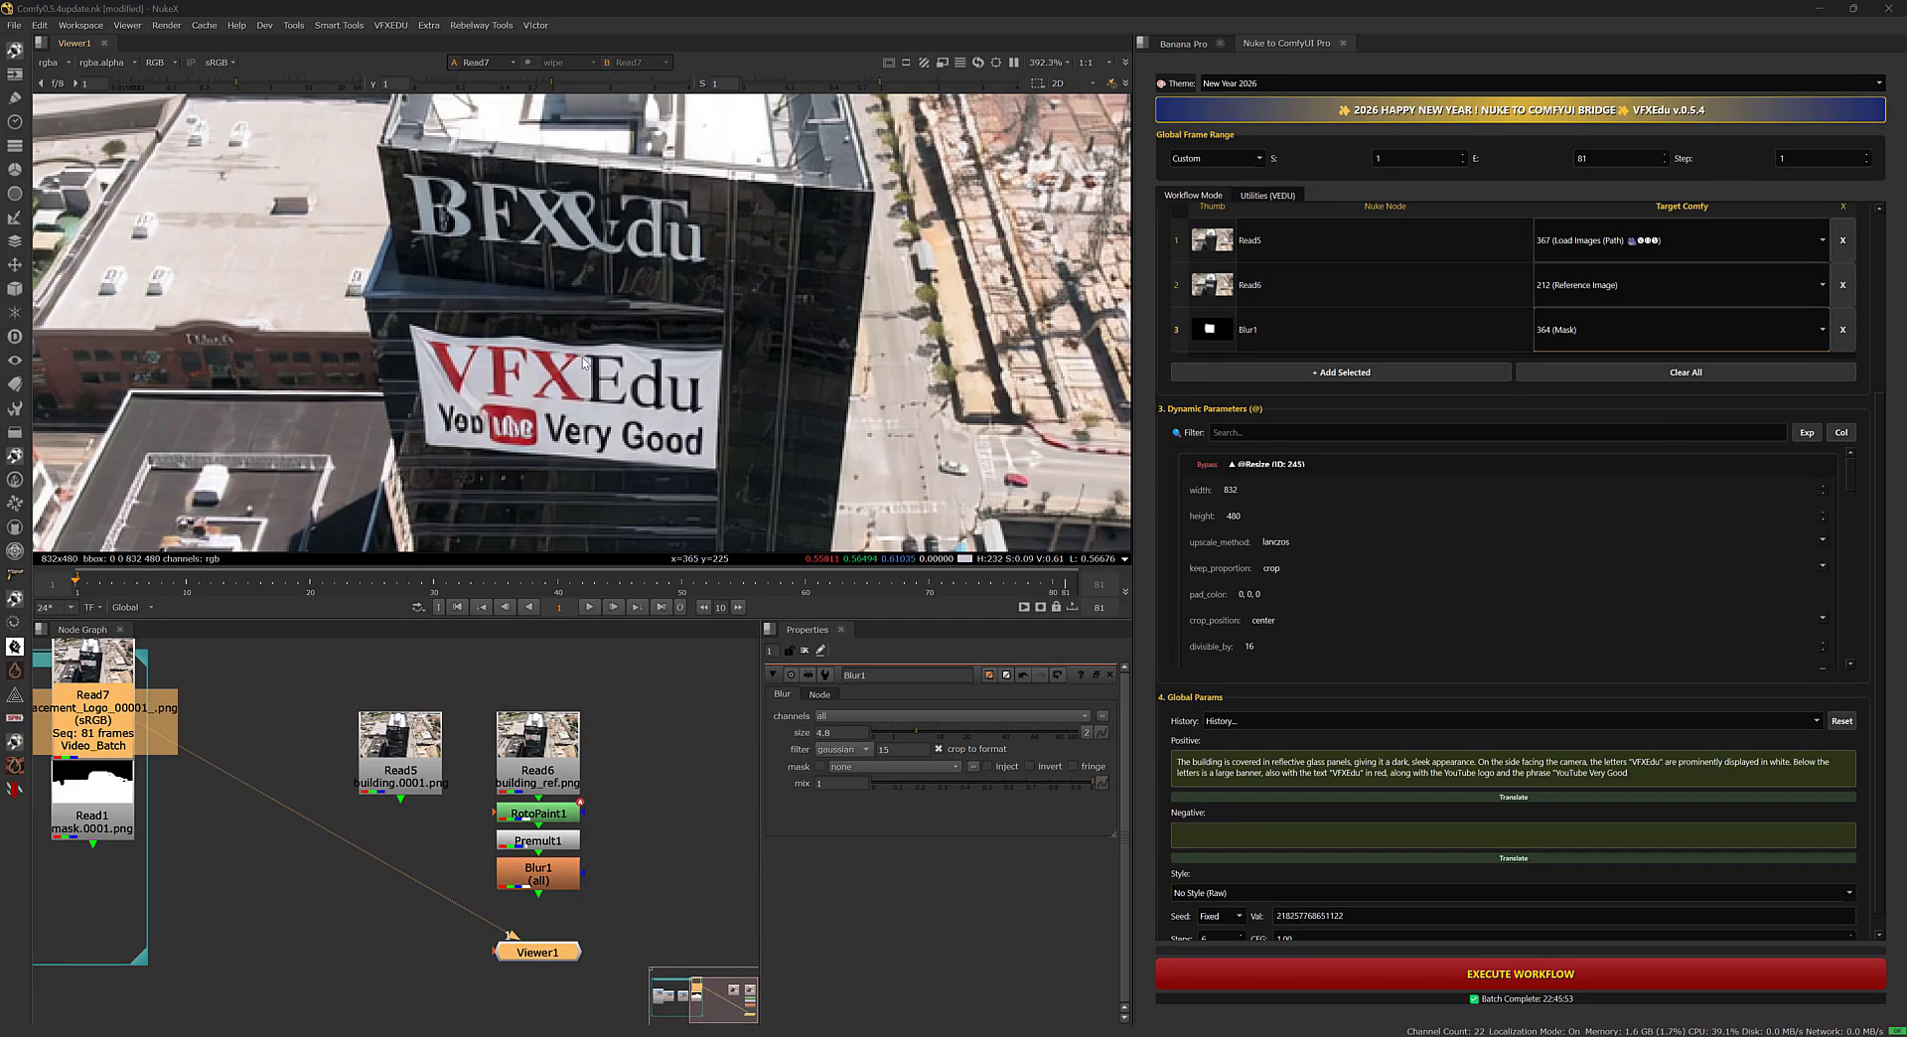
Frame the generated Read7 building sequence in the viewer and play part of it back.
{"action": "scroll", "coordinate": [581, 360], "scroll_direction": "down", "scroll_amount": 2}
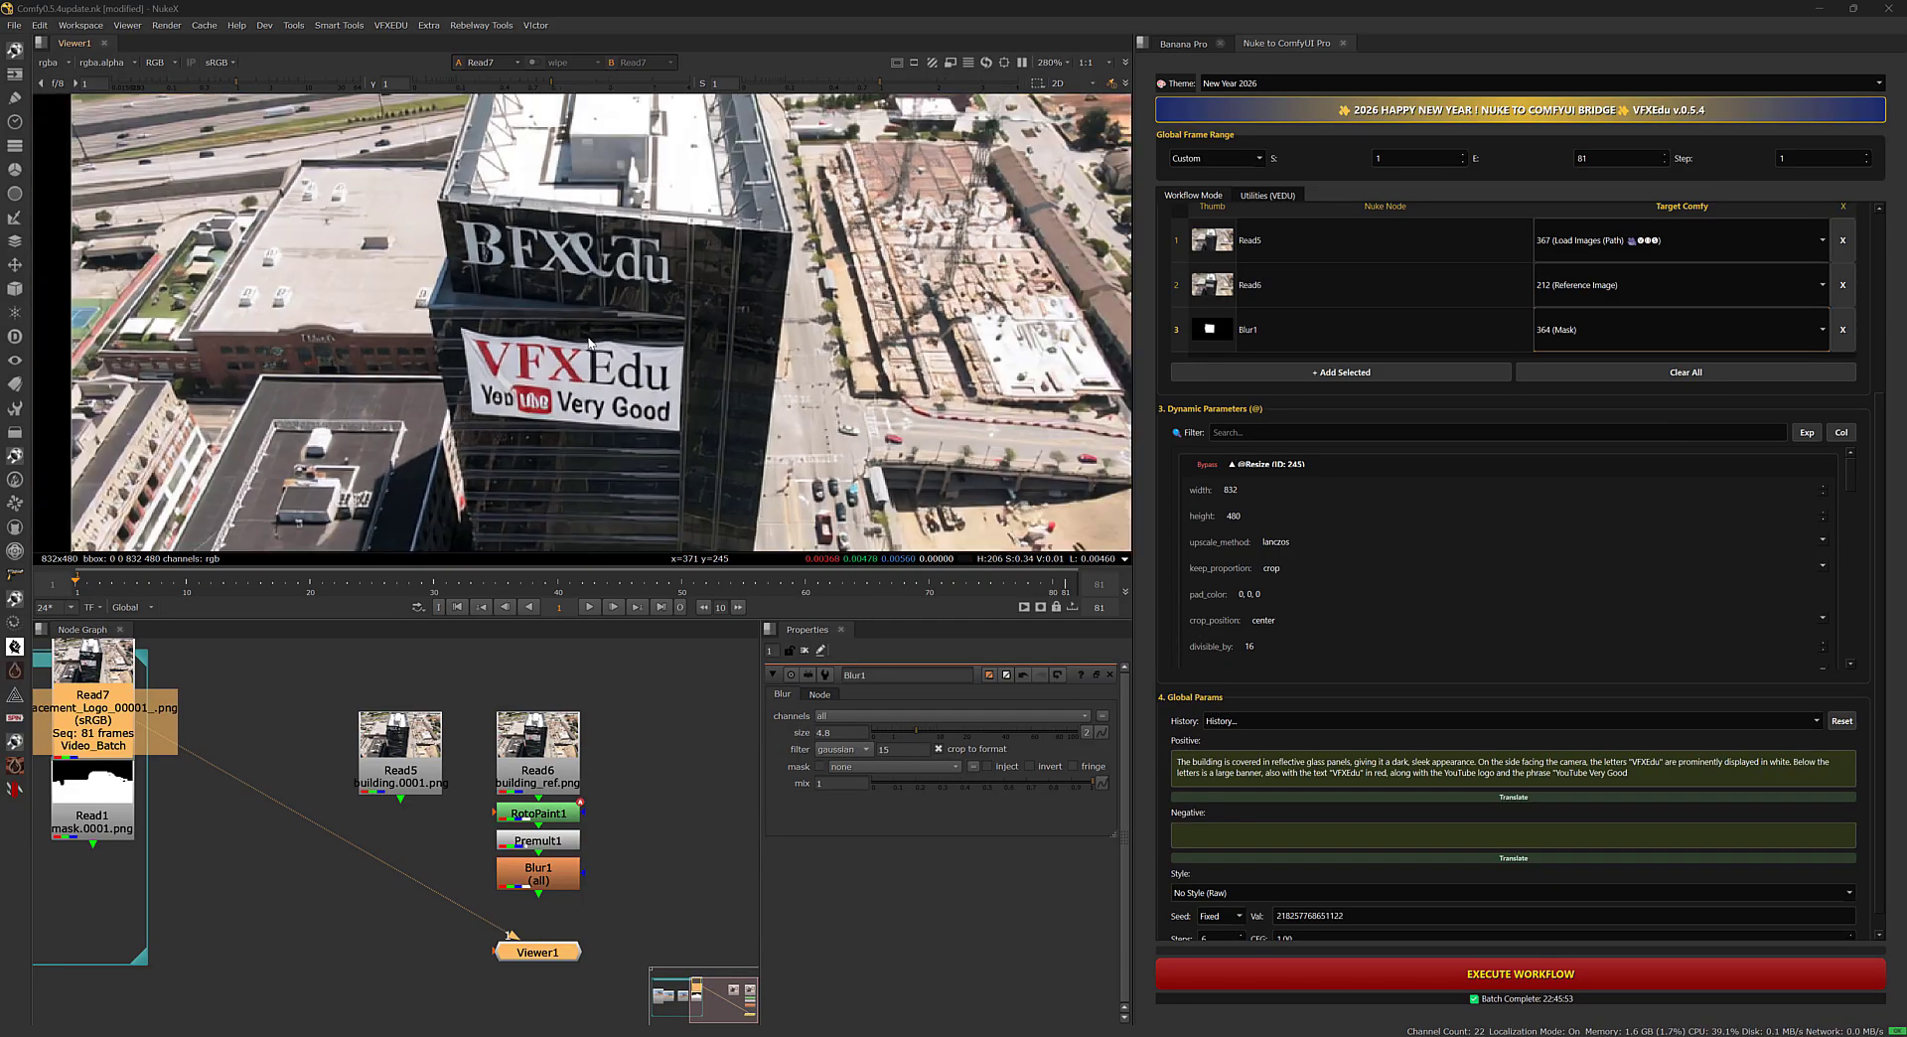
{"action": "mouse_move", "coordinate": [579, 358]}
{"action": "middle_mouse_down"}
{"action": "mouse_move", "coordinate": [637, 337]}
{"action": "mouse_move", "coordinate": [573, 341]}
{"action": "middle_mouse_up"}
{"action": "scroll", "coordinate": [638, 338], "scroll_direction": "down", "scroll_amount": 2}
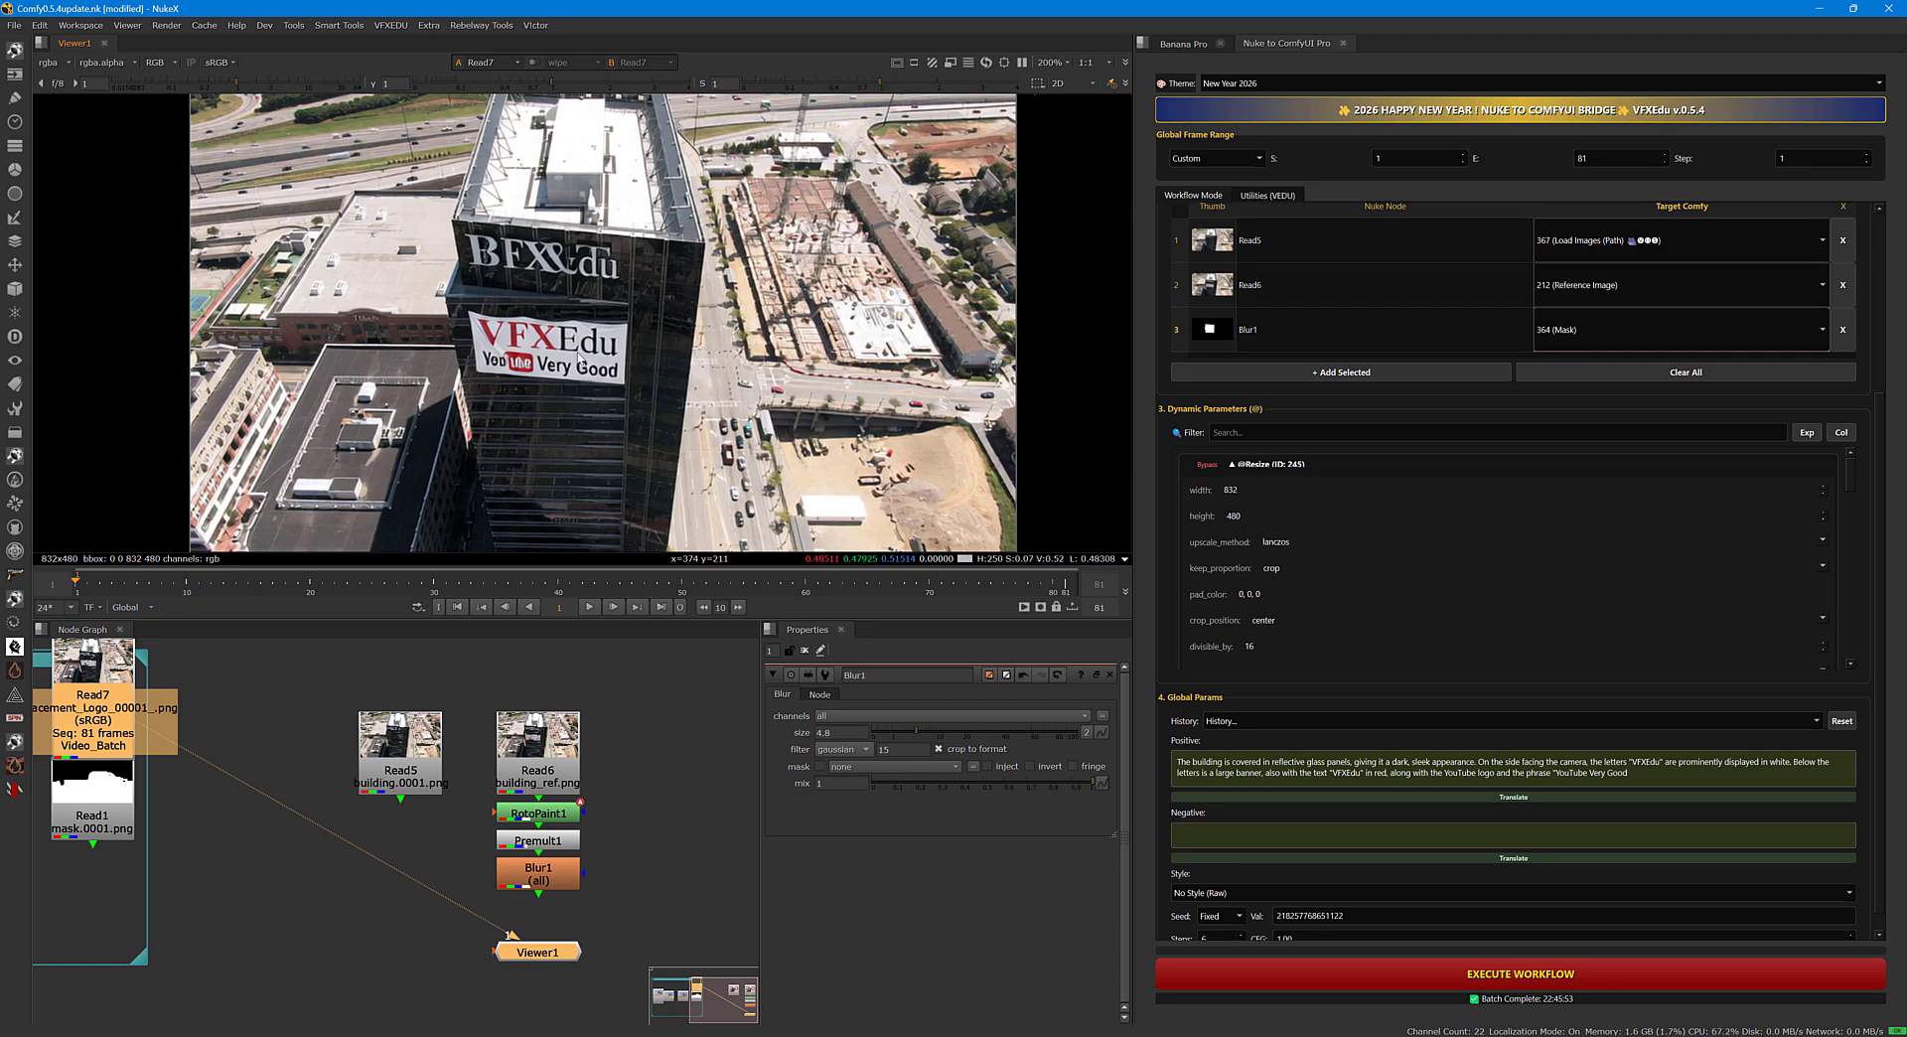
{"action": "left_click", "coordinate": [589, 607]}
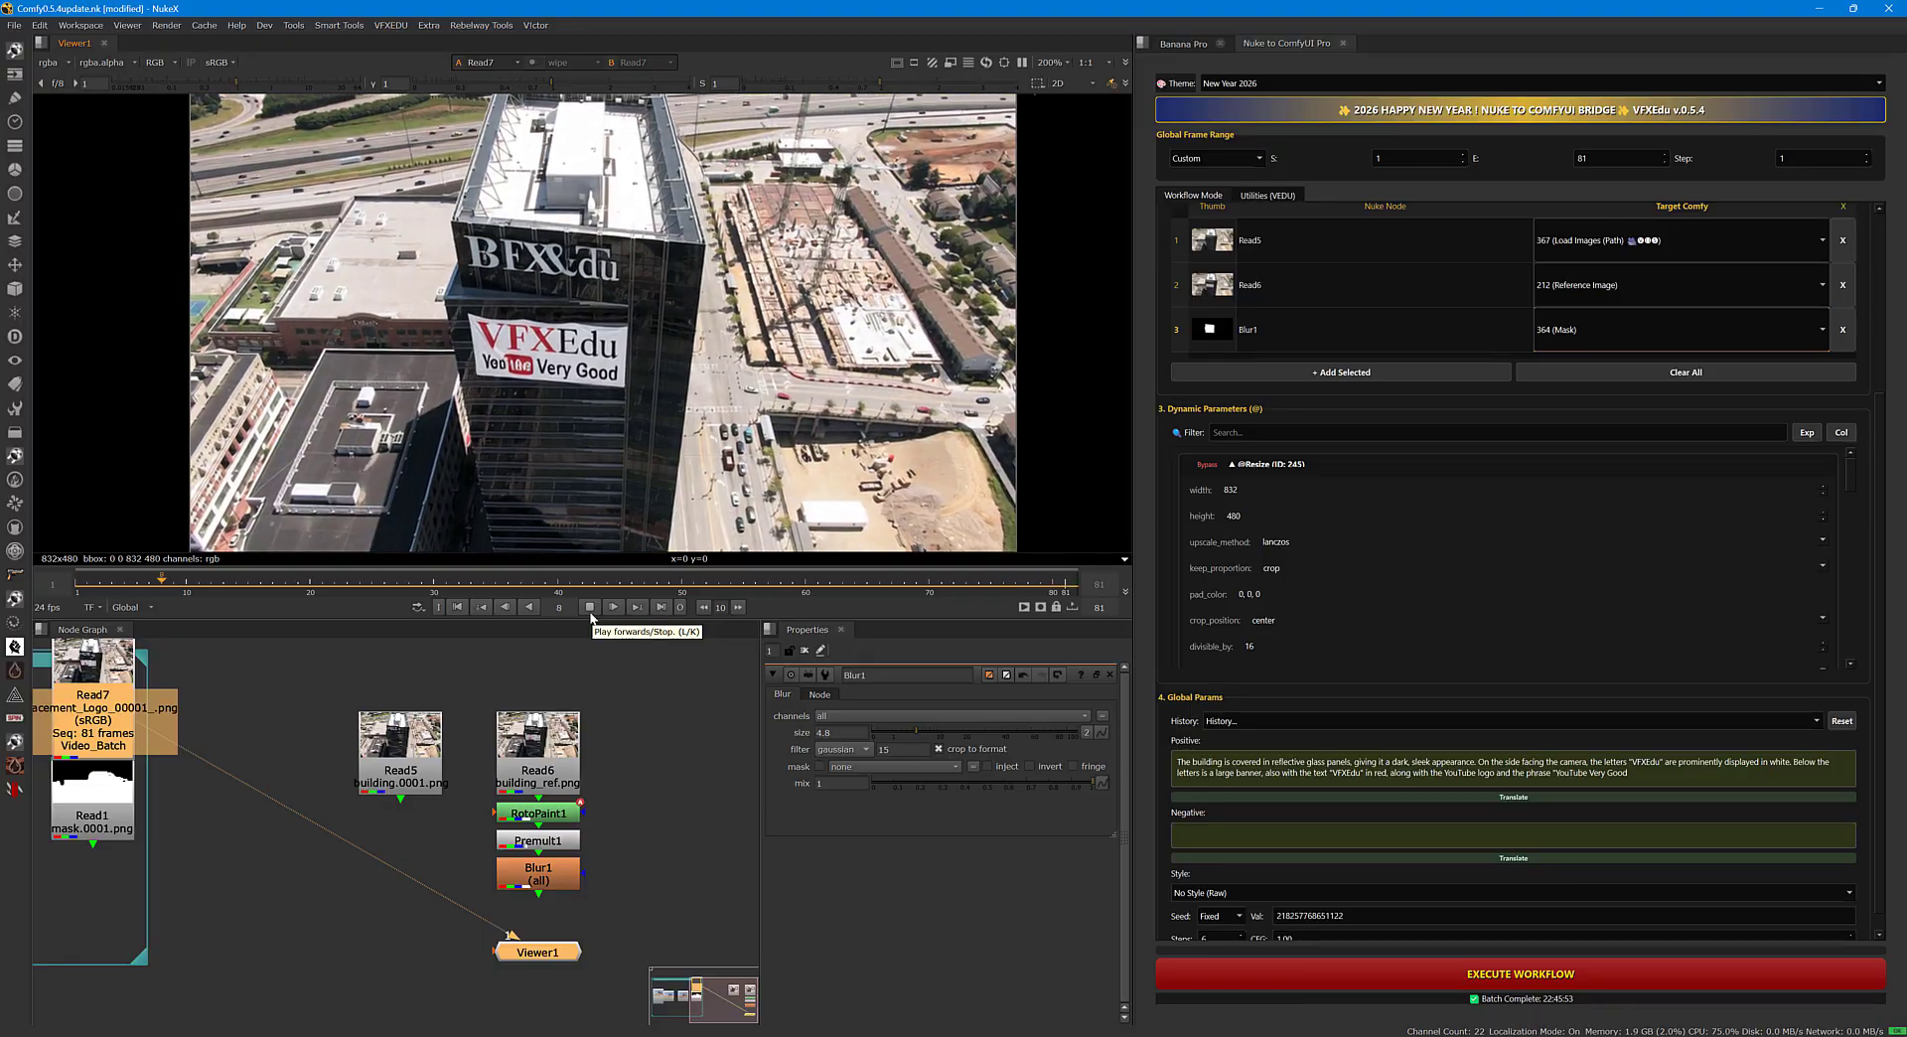
{"action": "left_click", "coordinate": [590, 610]}
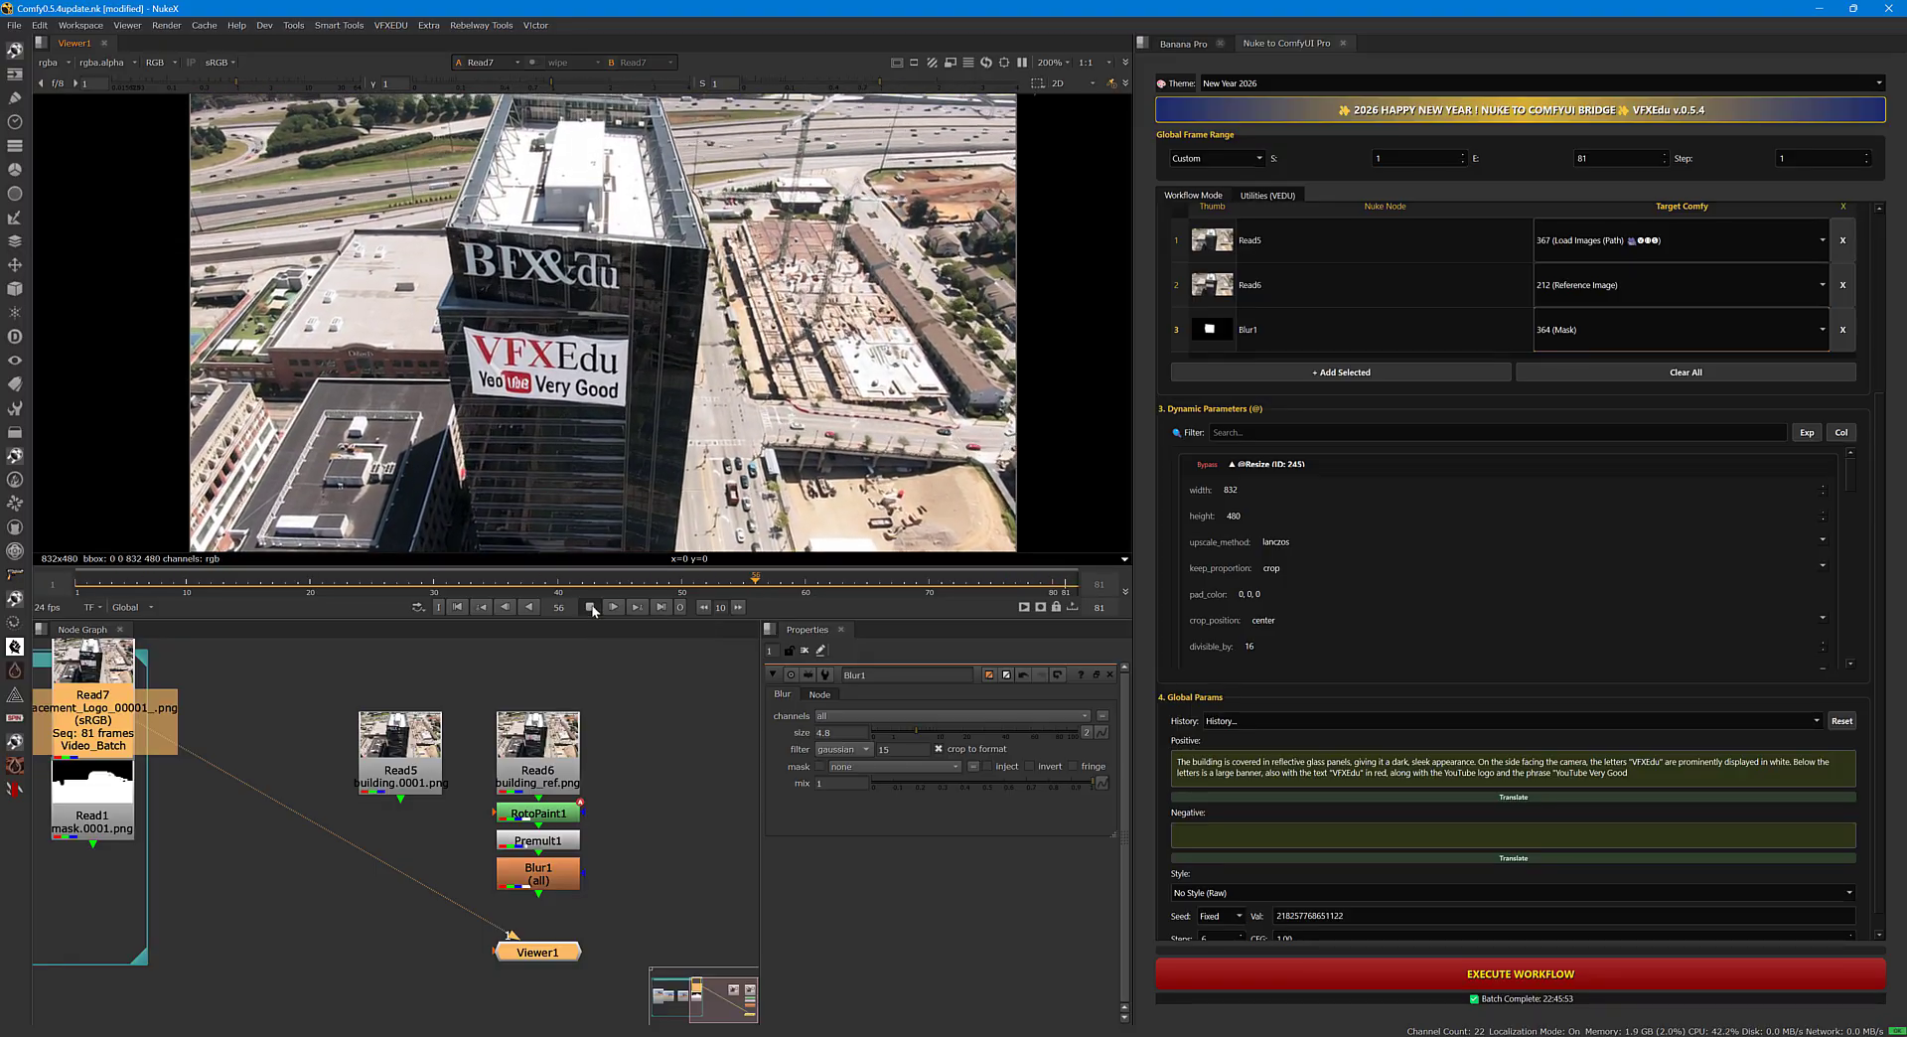
Scrub through the generated building sequence, return to frame 1 and highlight the whole positive prompt for comparison.
{"action": "left_click_drag", "start_coordinate": [708, 590], "coordinate": [940, 594]}
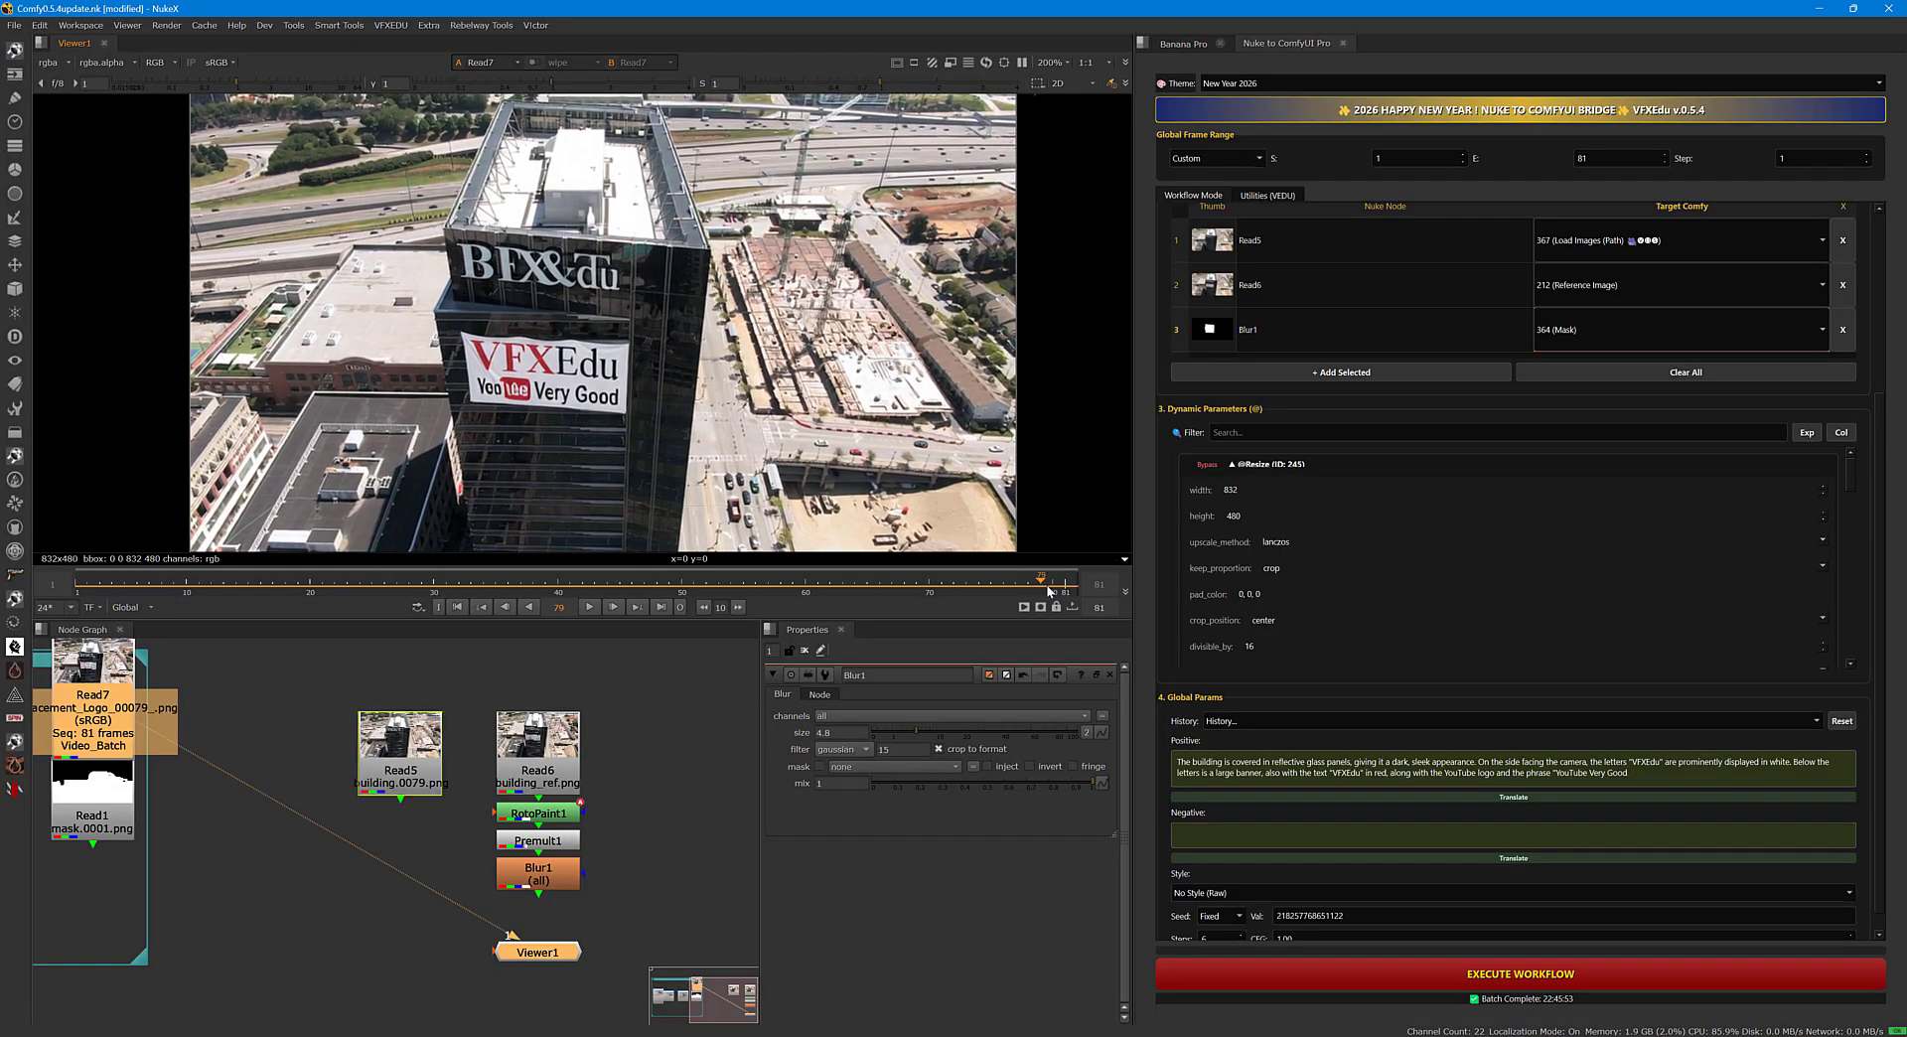
{"action": "left_click", "coordinate": [332, 586]}
{"action": "left_click_drag", "start_coordinate": [326, 605], "coordinate": [74, 603]}
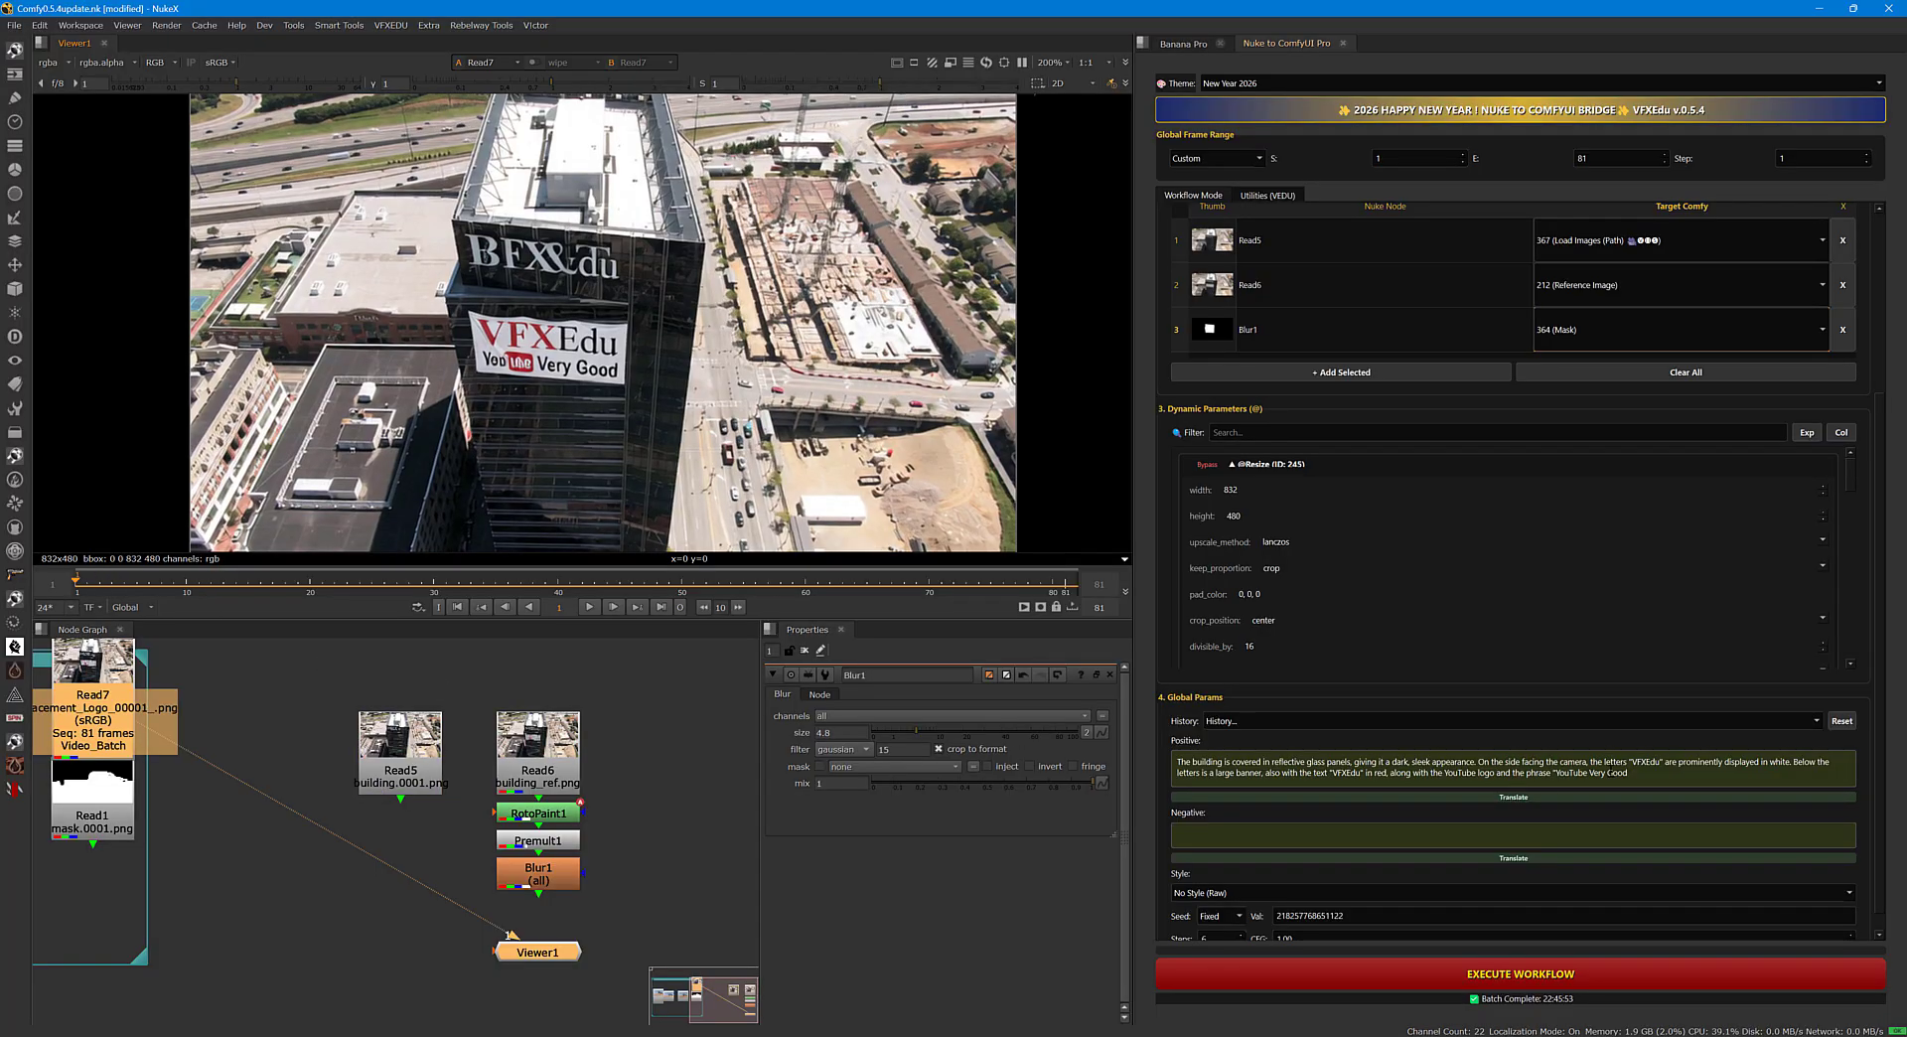
{"action": "left_click", "coordinate": [1643, 777]}
{"action": "key", "text": "ctrl+a"}
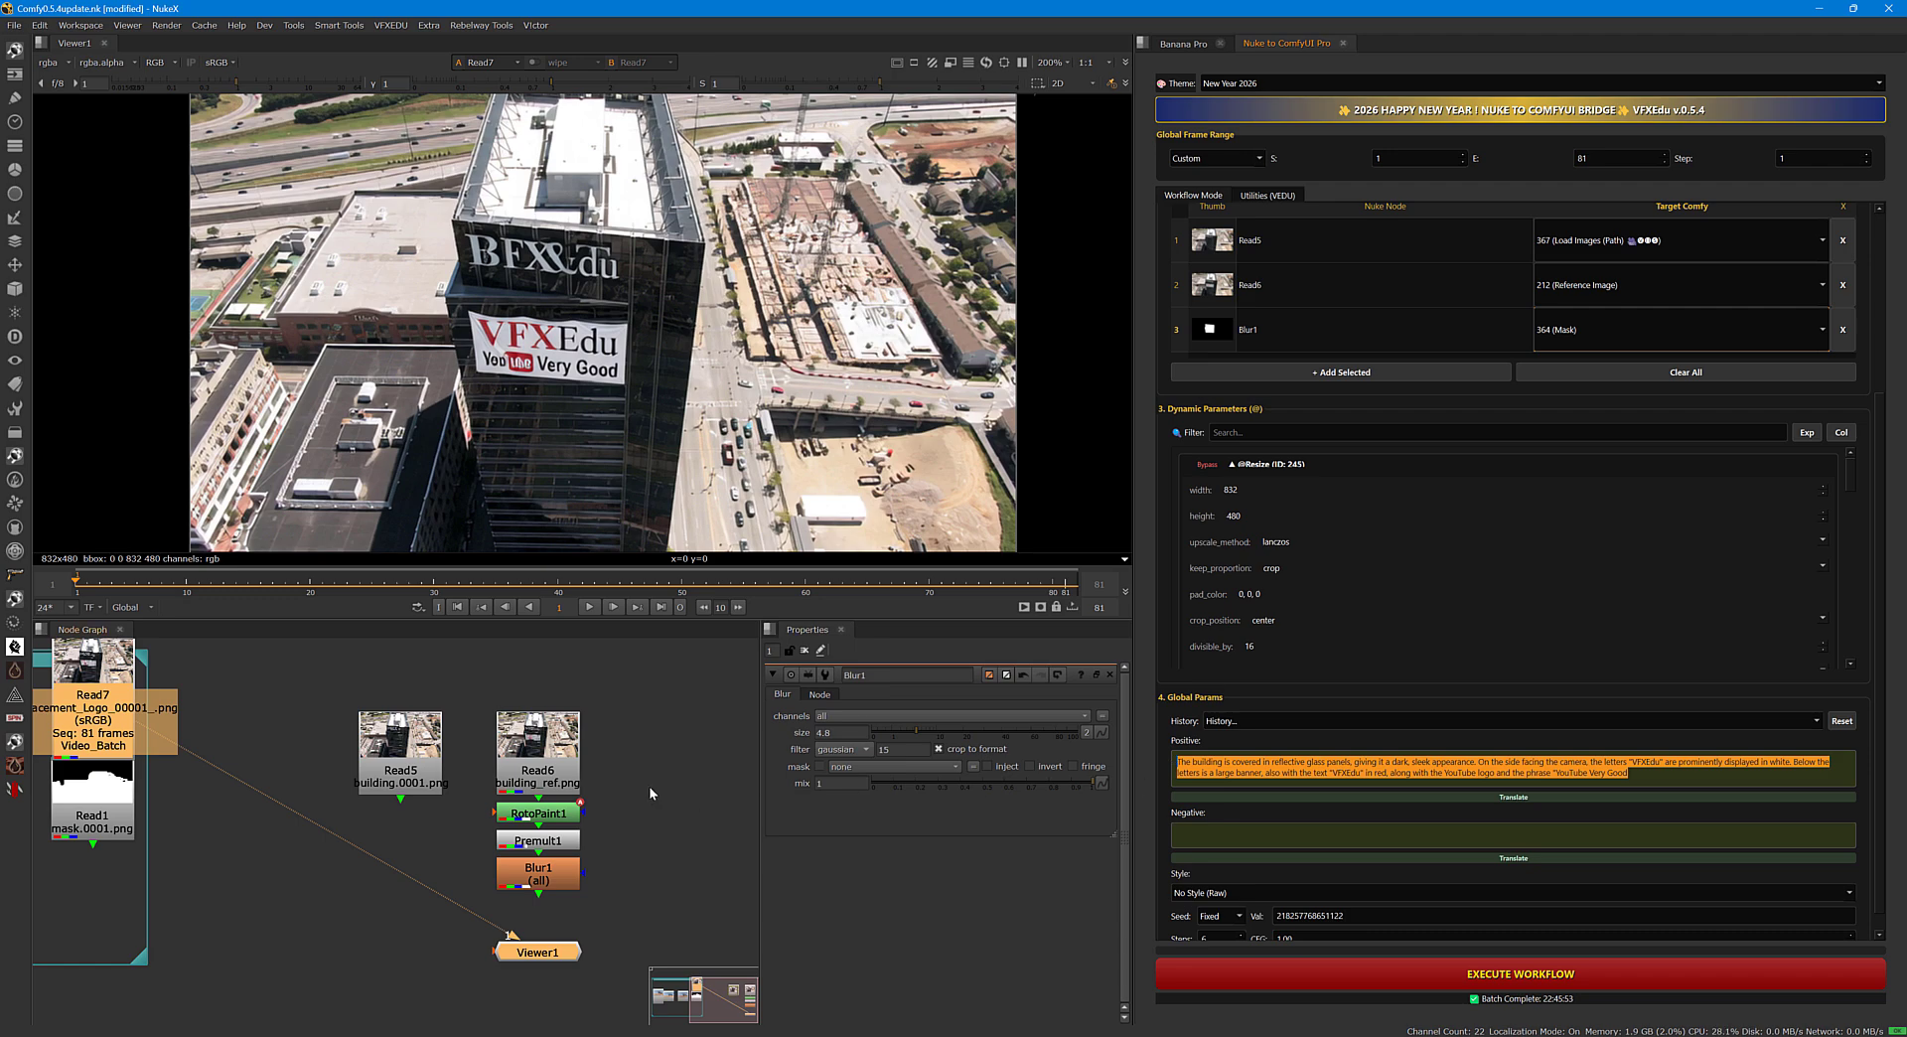
Move the Read7 result node out of BackdropNode1 and place it beside the Read5 building node.
{"action": "middle_click_drag", "start_coordinate": [663, 793], "coordinate": [744, 775]}
{"action": "scroll", "coordinate": [664, 800], "scroll_direction": "down", "scroll_amount": 2}
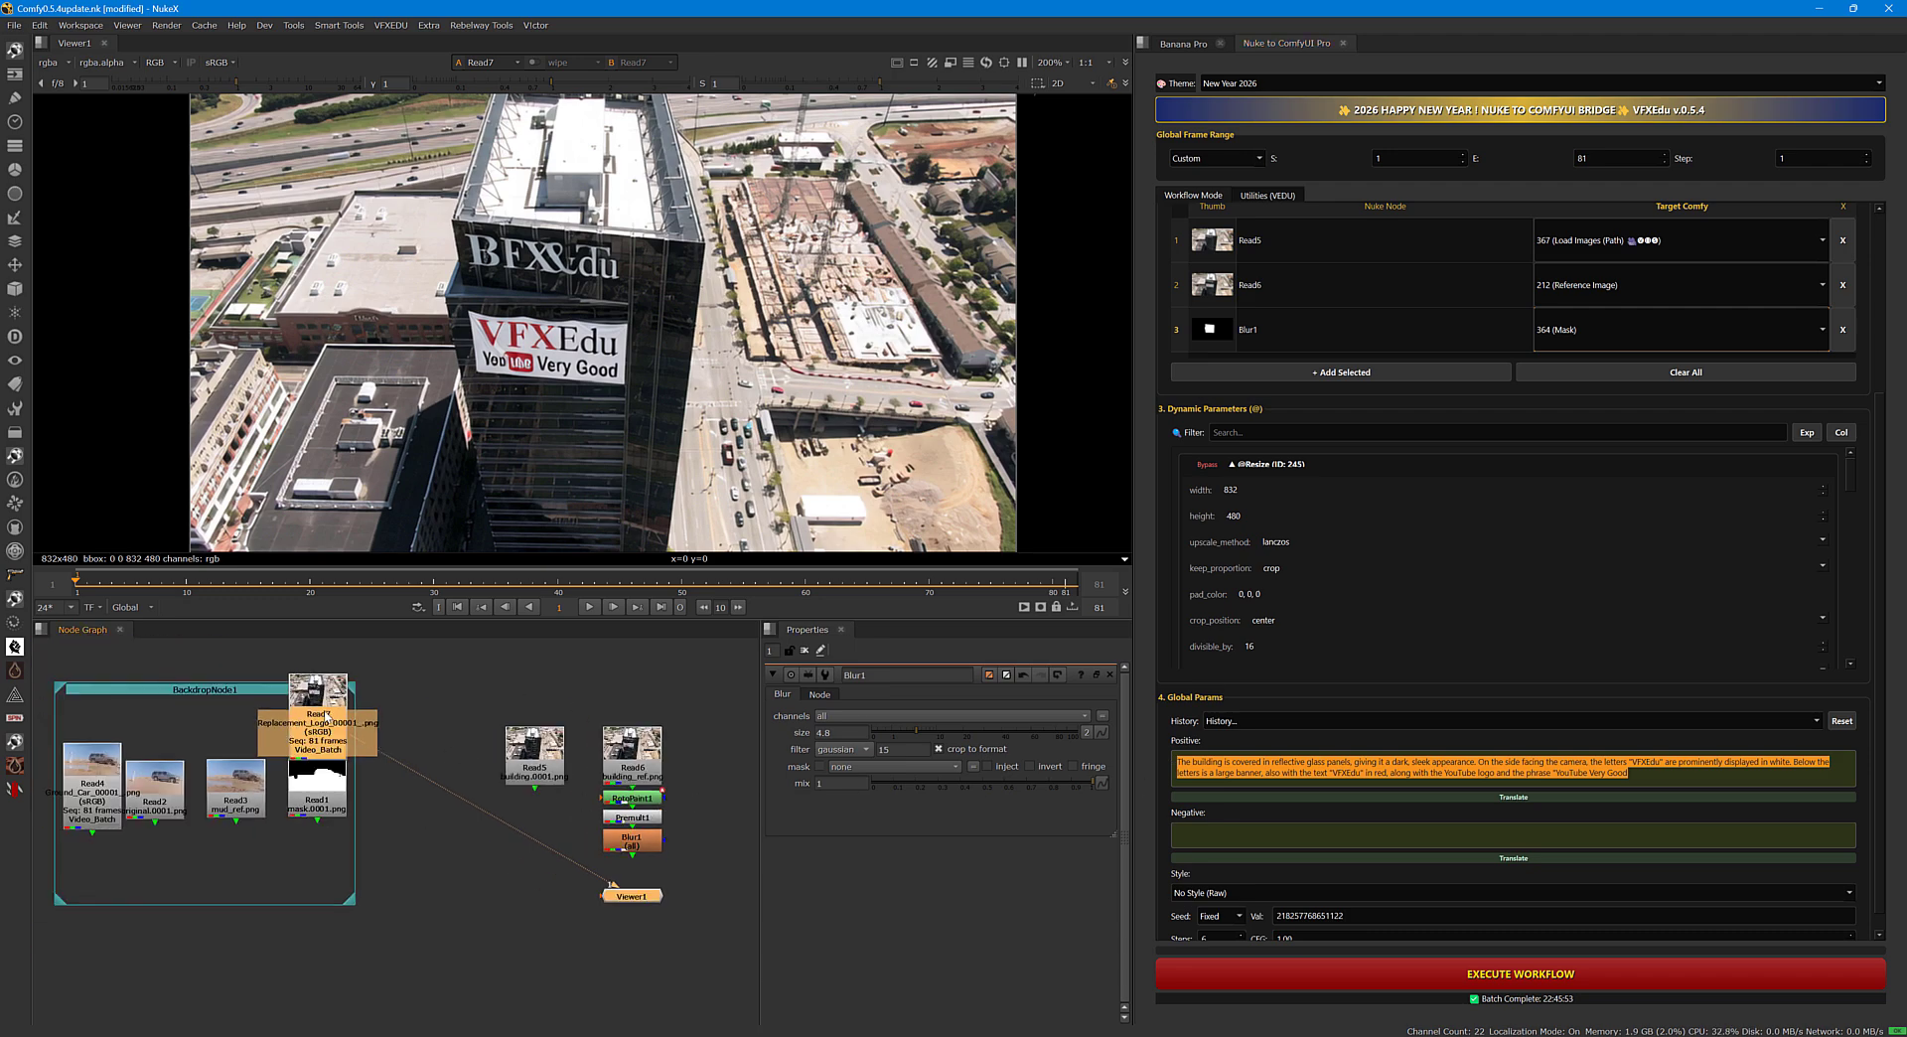
{"action": "left_click_drag", "start_coordinate": [326, 716], "coordinate": [477, 762]}
{"action": "middle_click_drag", "start_coordinate": [243, 841], "coordinate": [491, 799]}
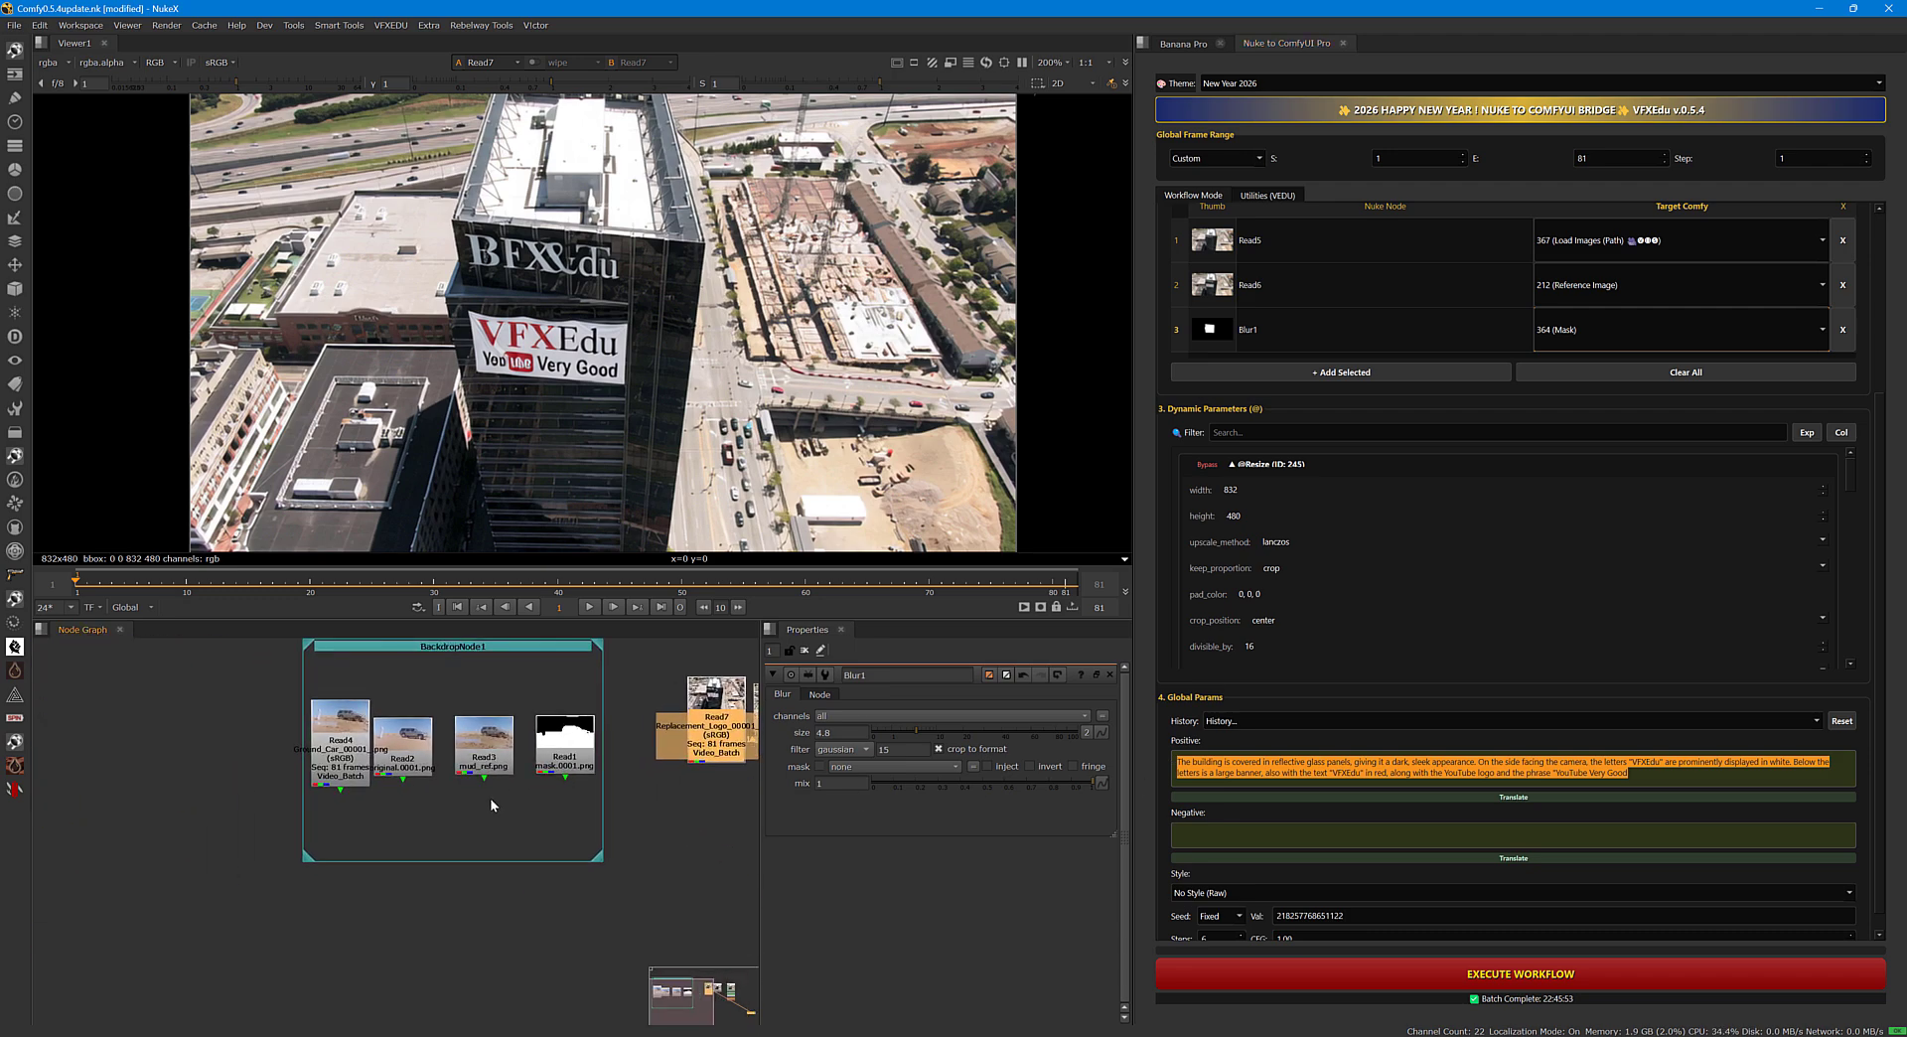
{"action": "middle_click_drag", "start_coordinate": [654, 821], "coordinate": [545, 840]}
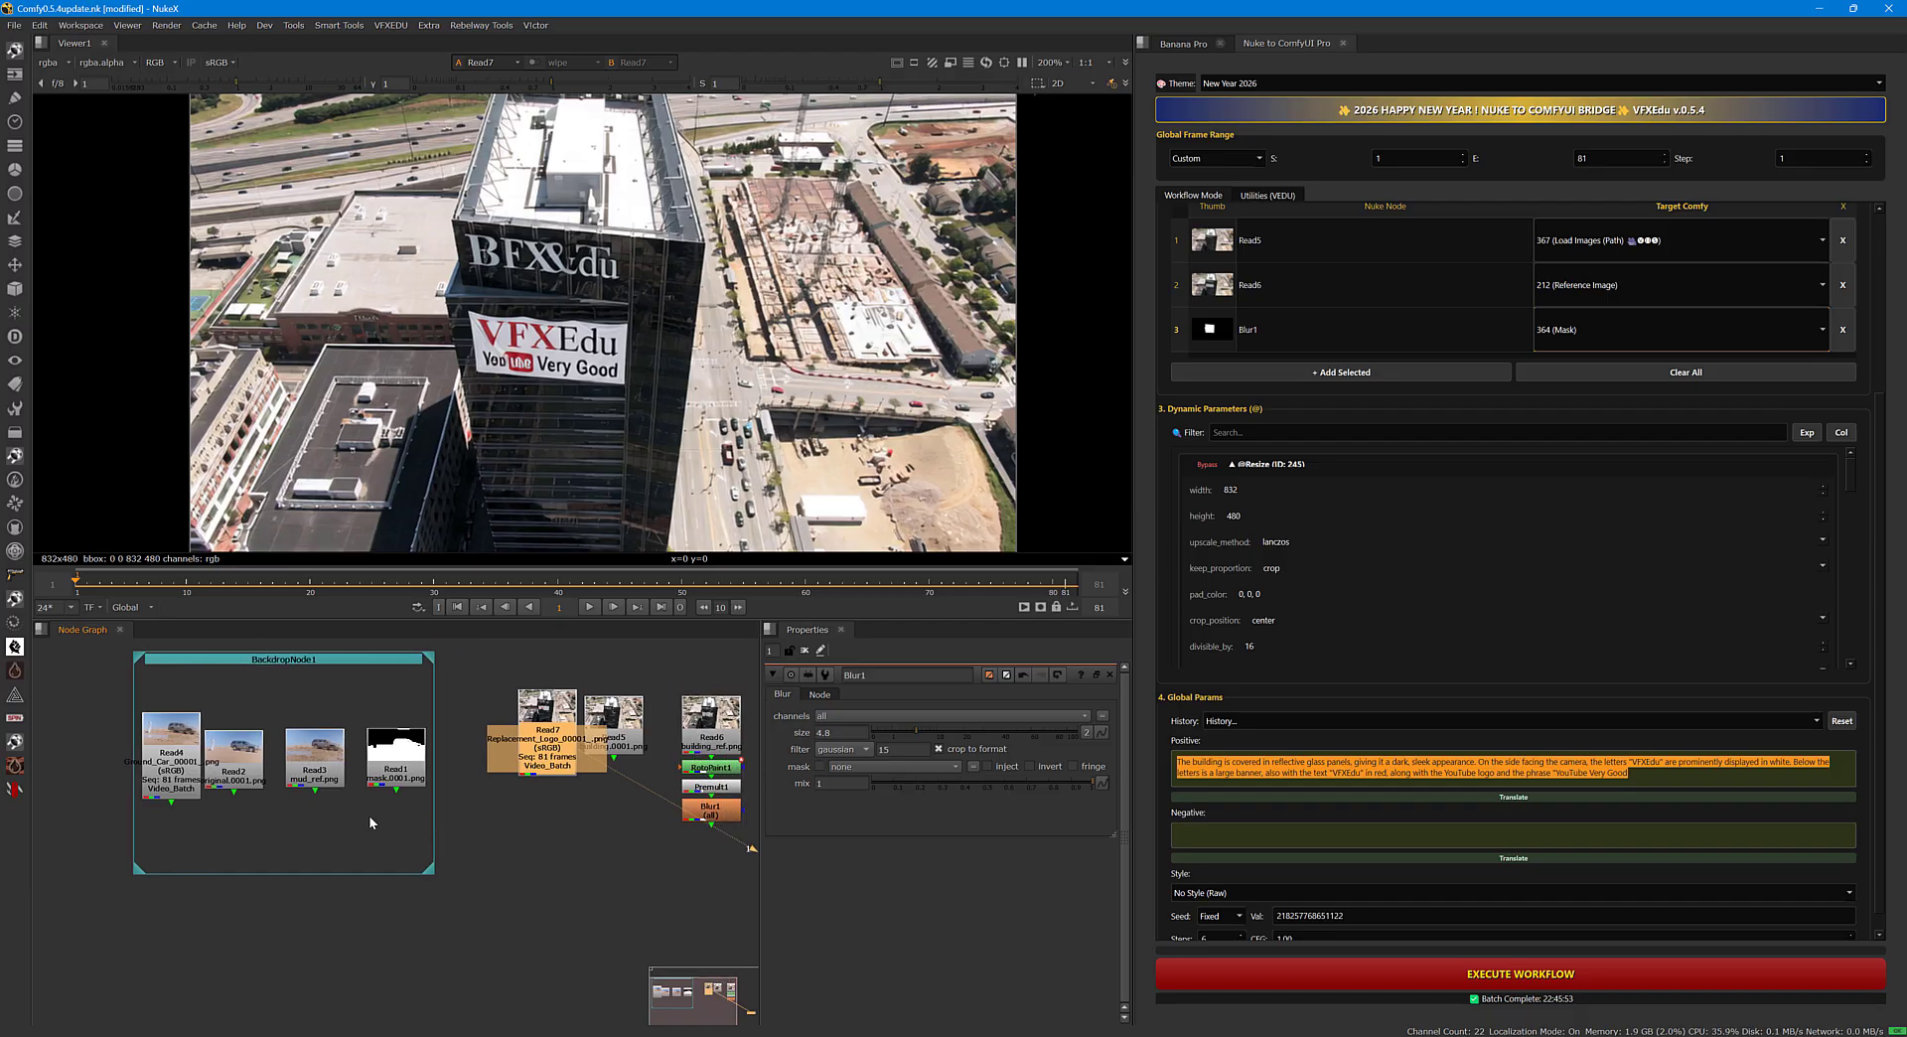
View the generated Read4 muddy car sequence and play it back.
{"action": "middle_click_drag", "start_coordinate": [369, 822], "coordinate": [399, 801]}
{"action": "left_click", "coordinate": [409, 784]}
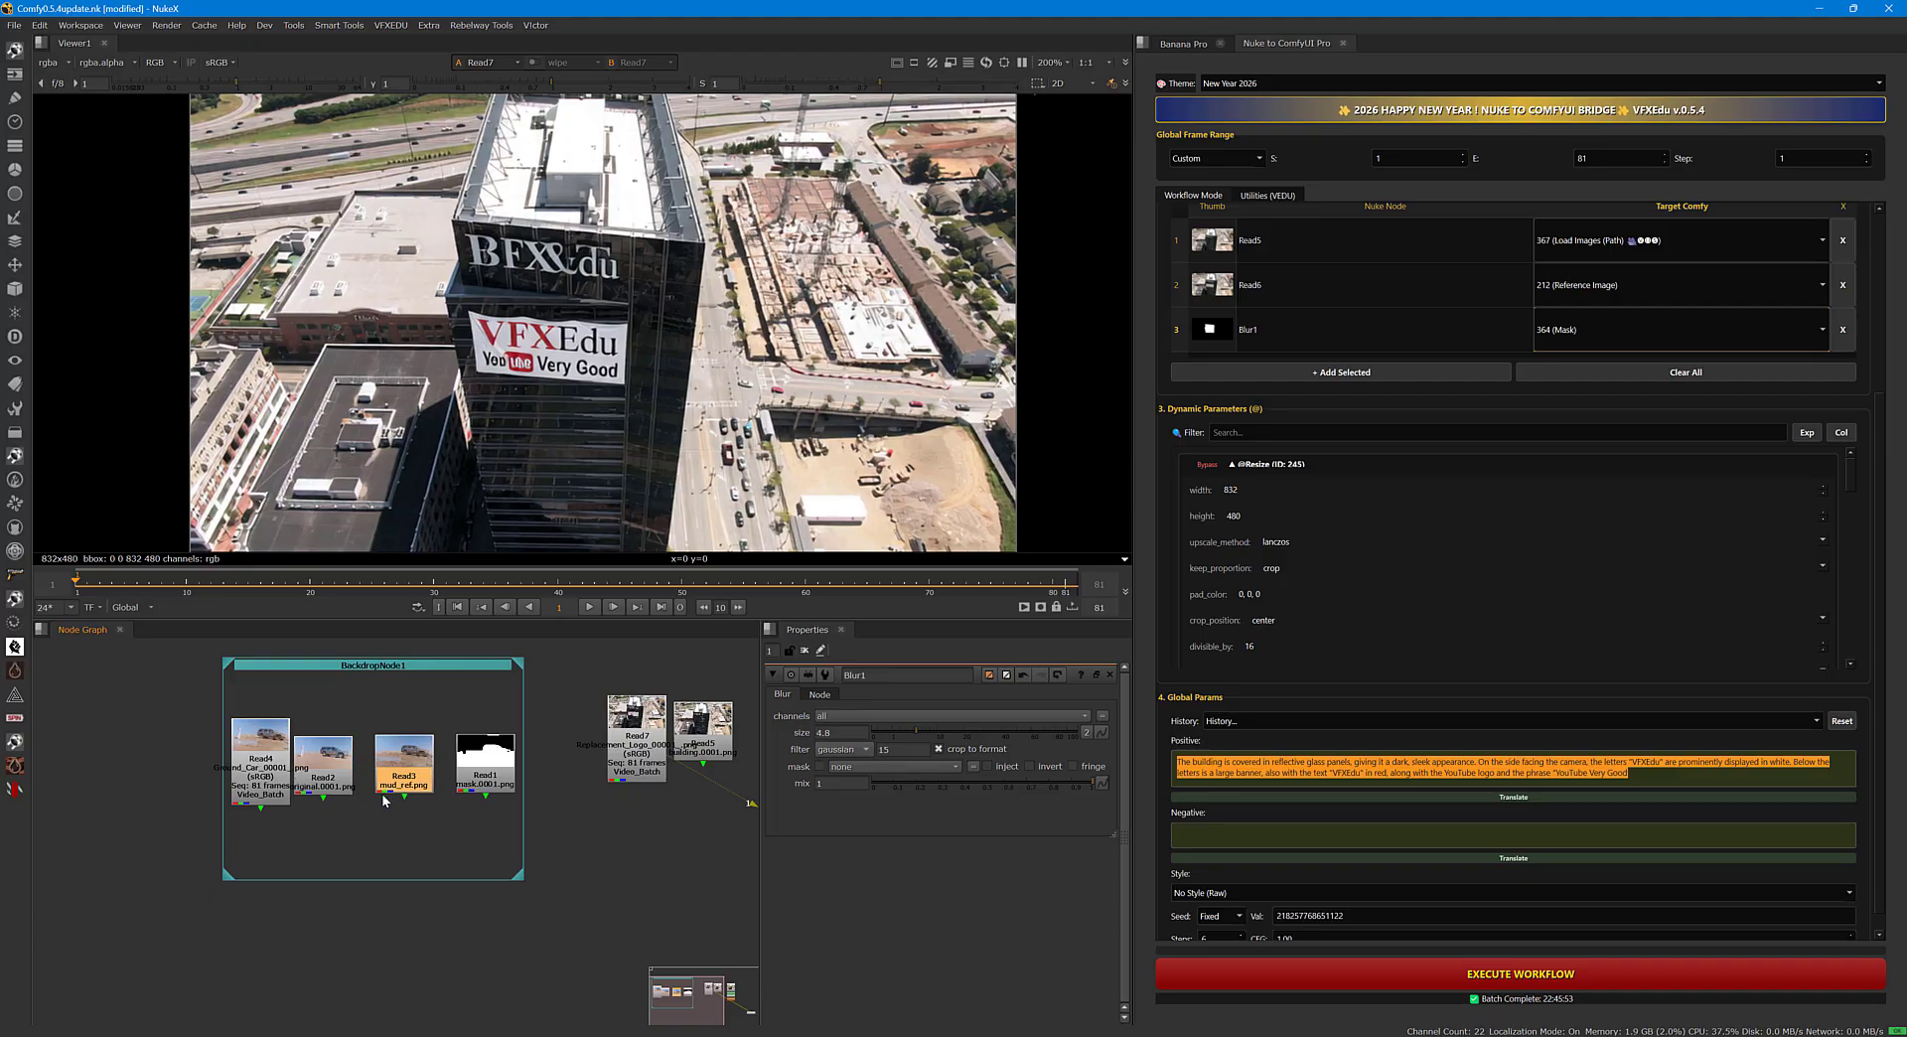
{"action": "left_click", "coordinate": [260, 760]}
{"action": "key", "text": "1"}
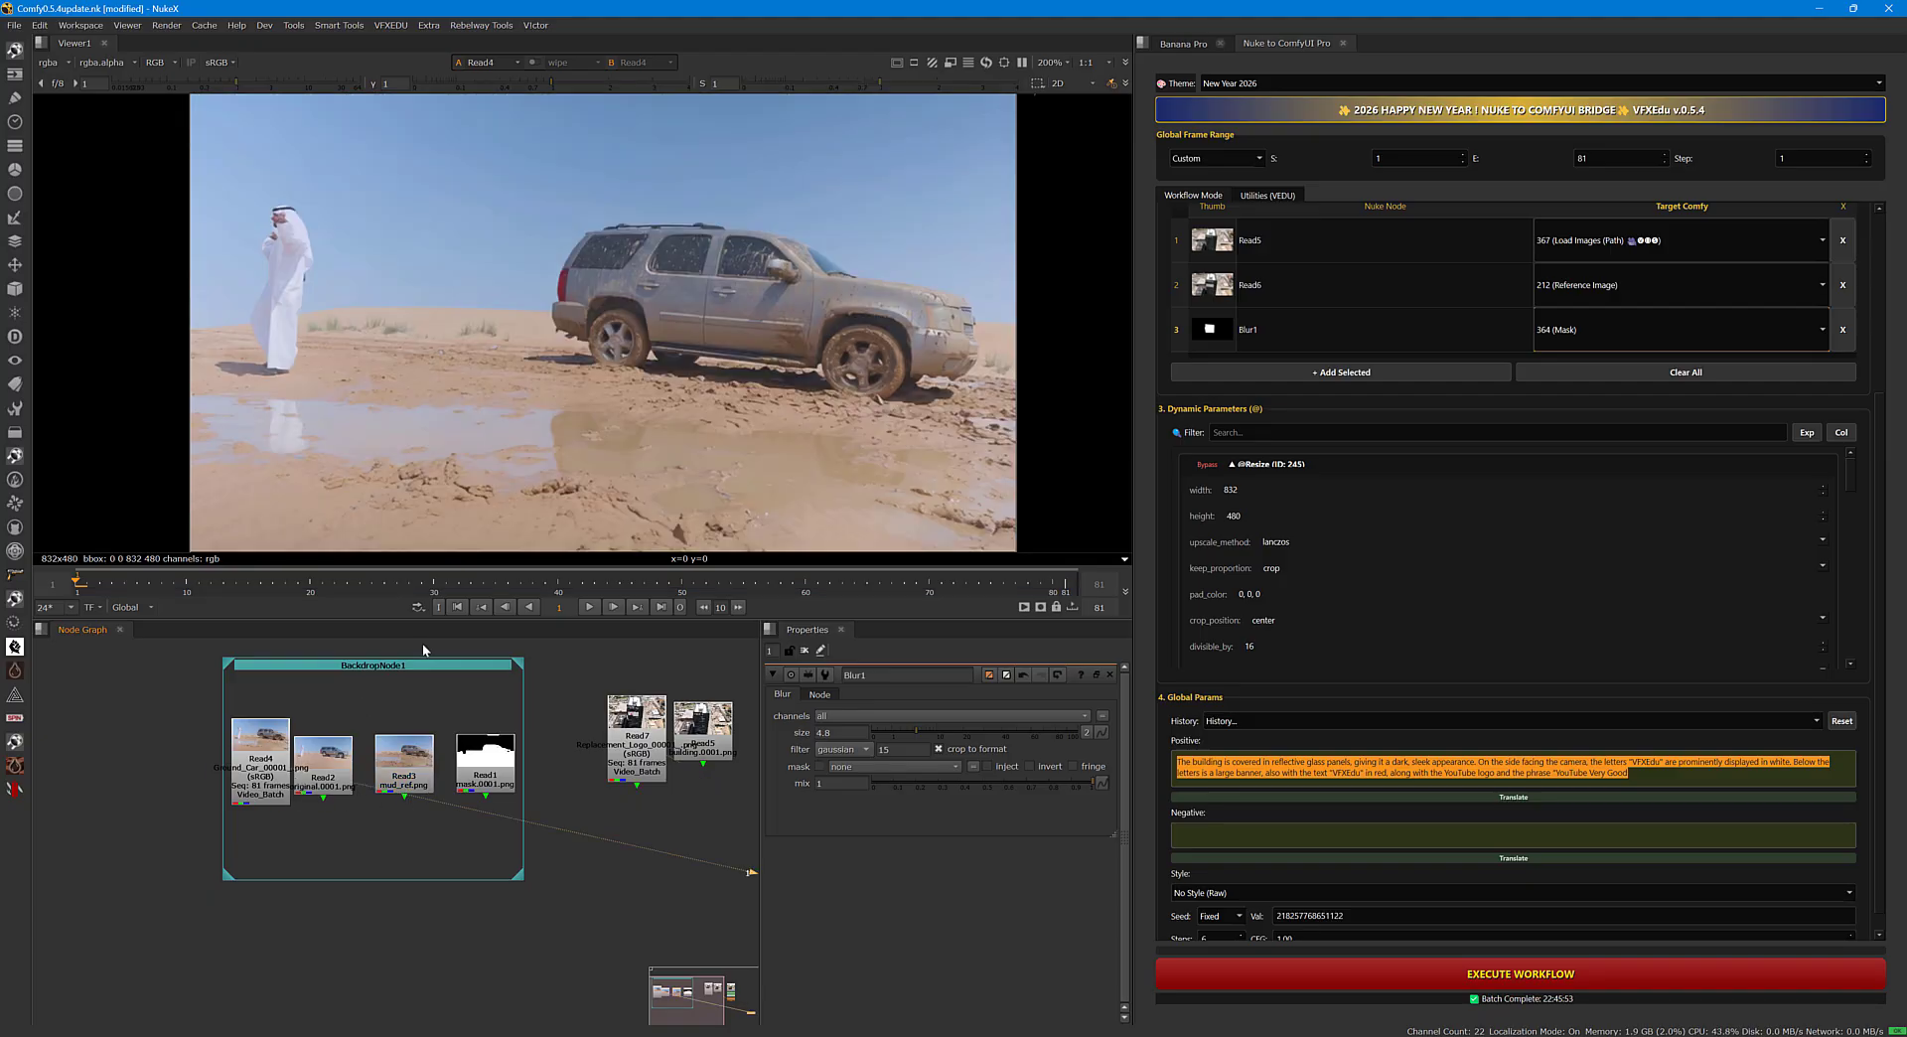
{"action": "left_click", "coordinate": [589, 607]}
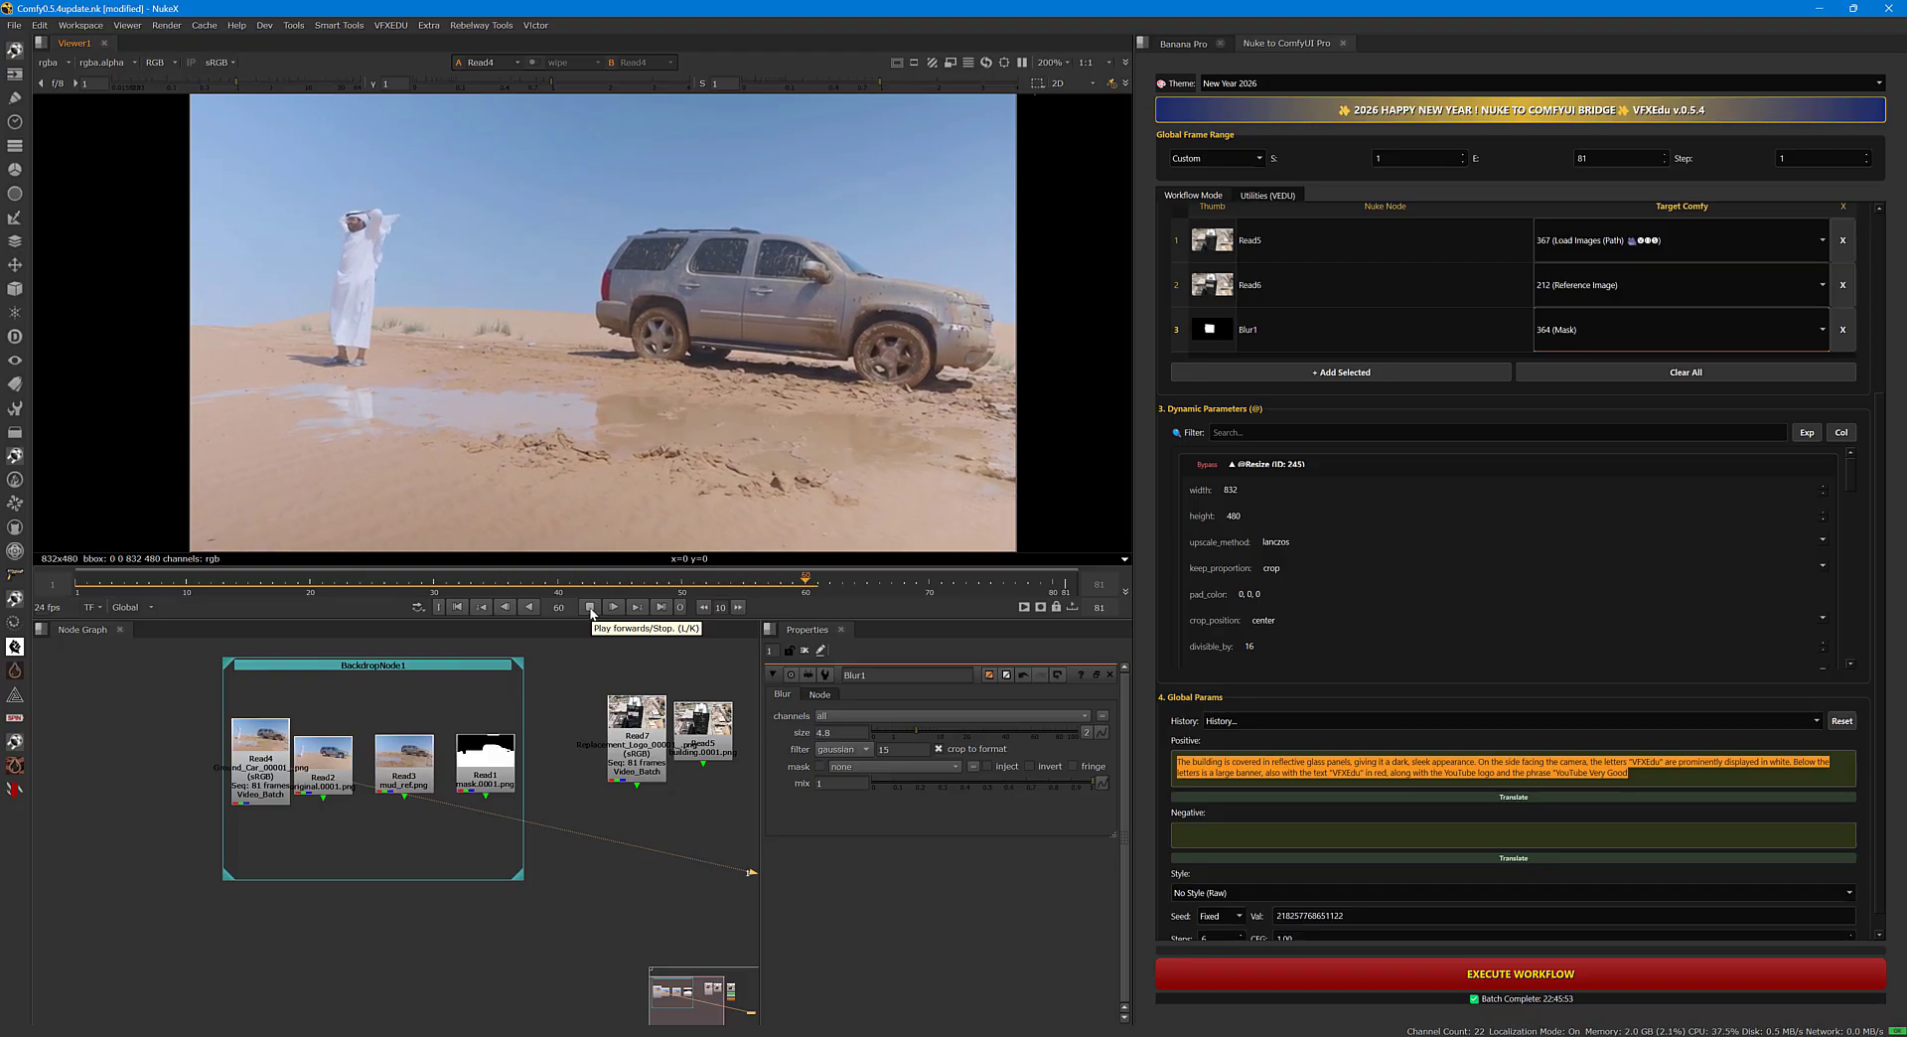
{"action": "left_click", "coordinate": [590, 607]}
Move Viewer1 into BackdropNode1, below the car Read nodes, and select the mud reference node.
{"action": "middle_click_drag", "start_coordinate": [675, 807], "coordinate": [502, 777]}
{"action": "scroll", "coordinate": [608, 840], "scroll_direction": "down", "scroll_amount": 3}
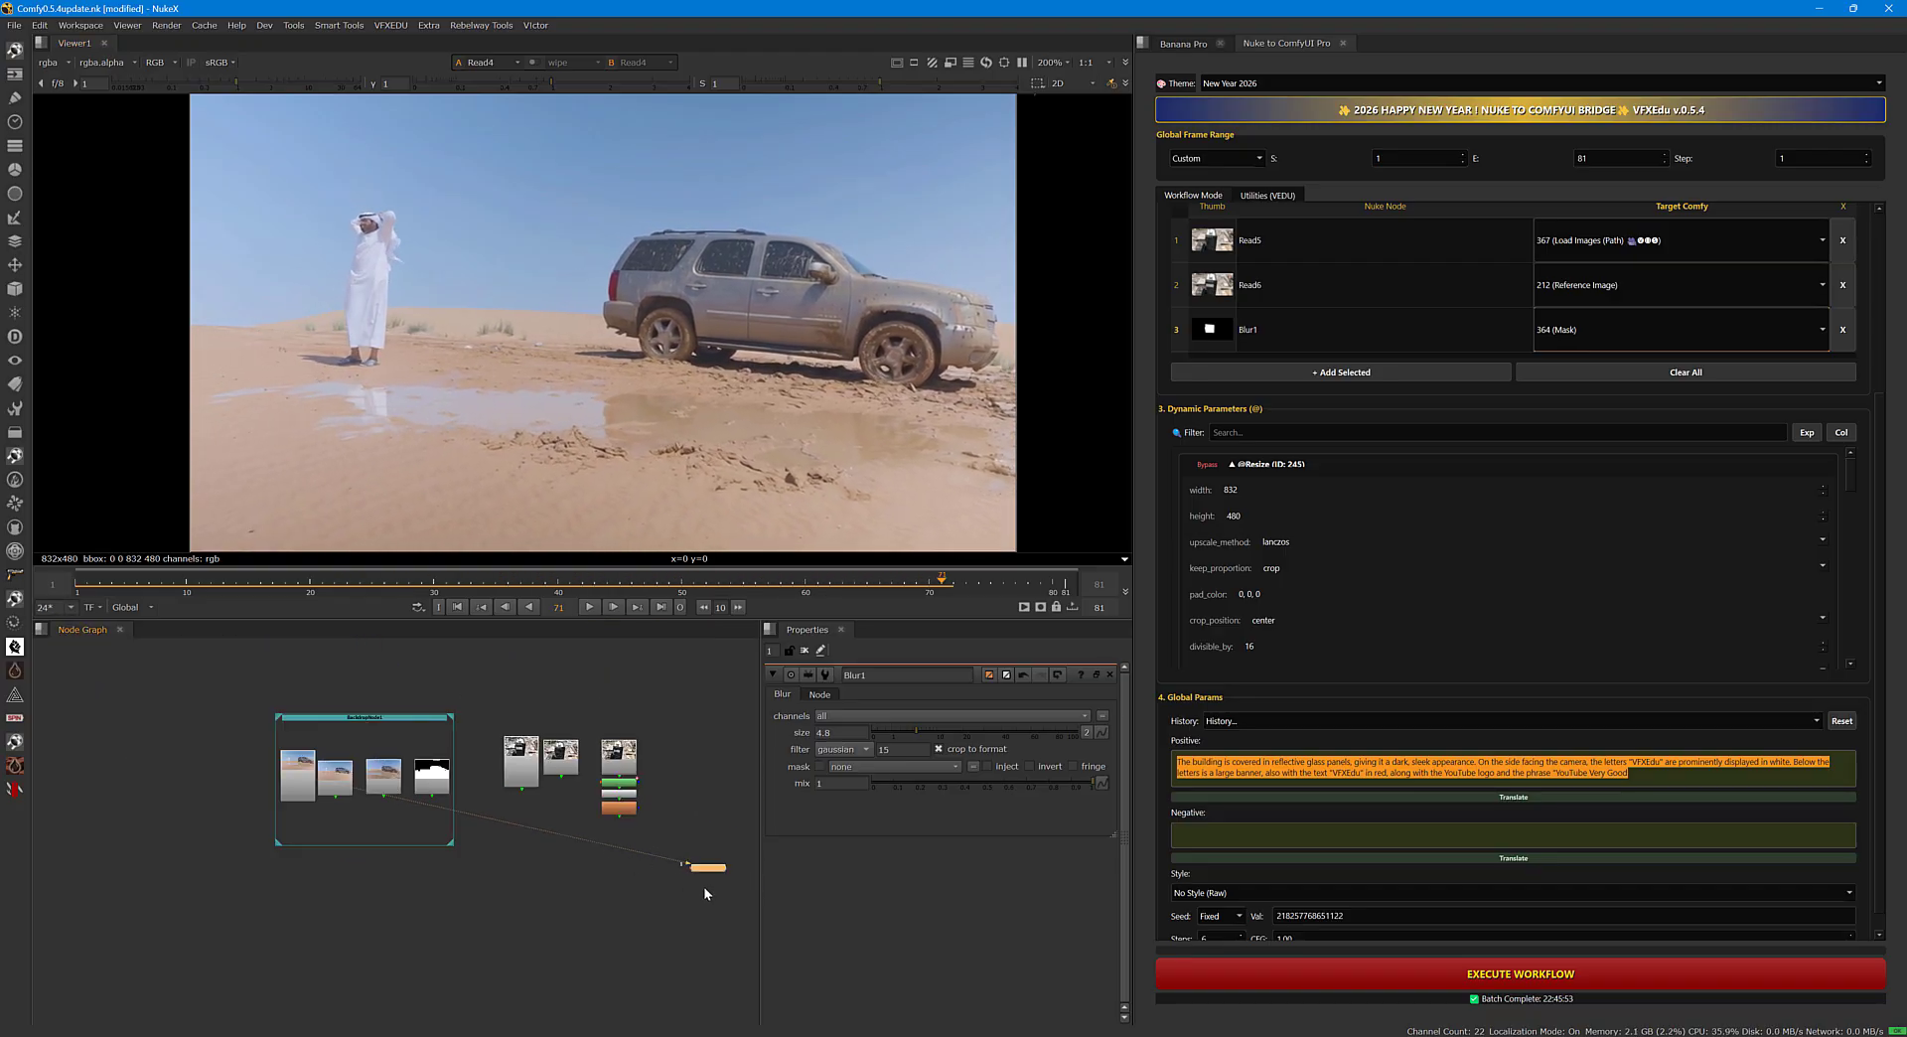
{"action": "left_click_drag", "start_coordinate": [706, 868], "coordinate": [329, 834]}
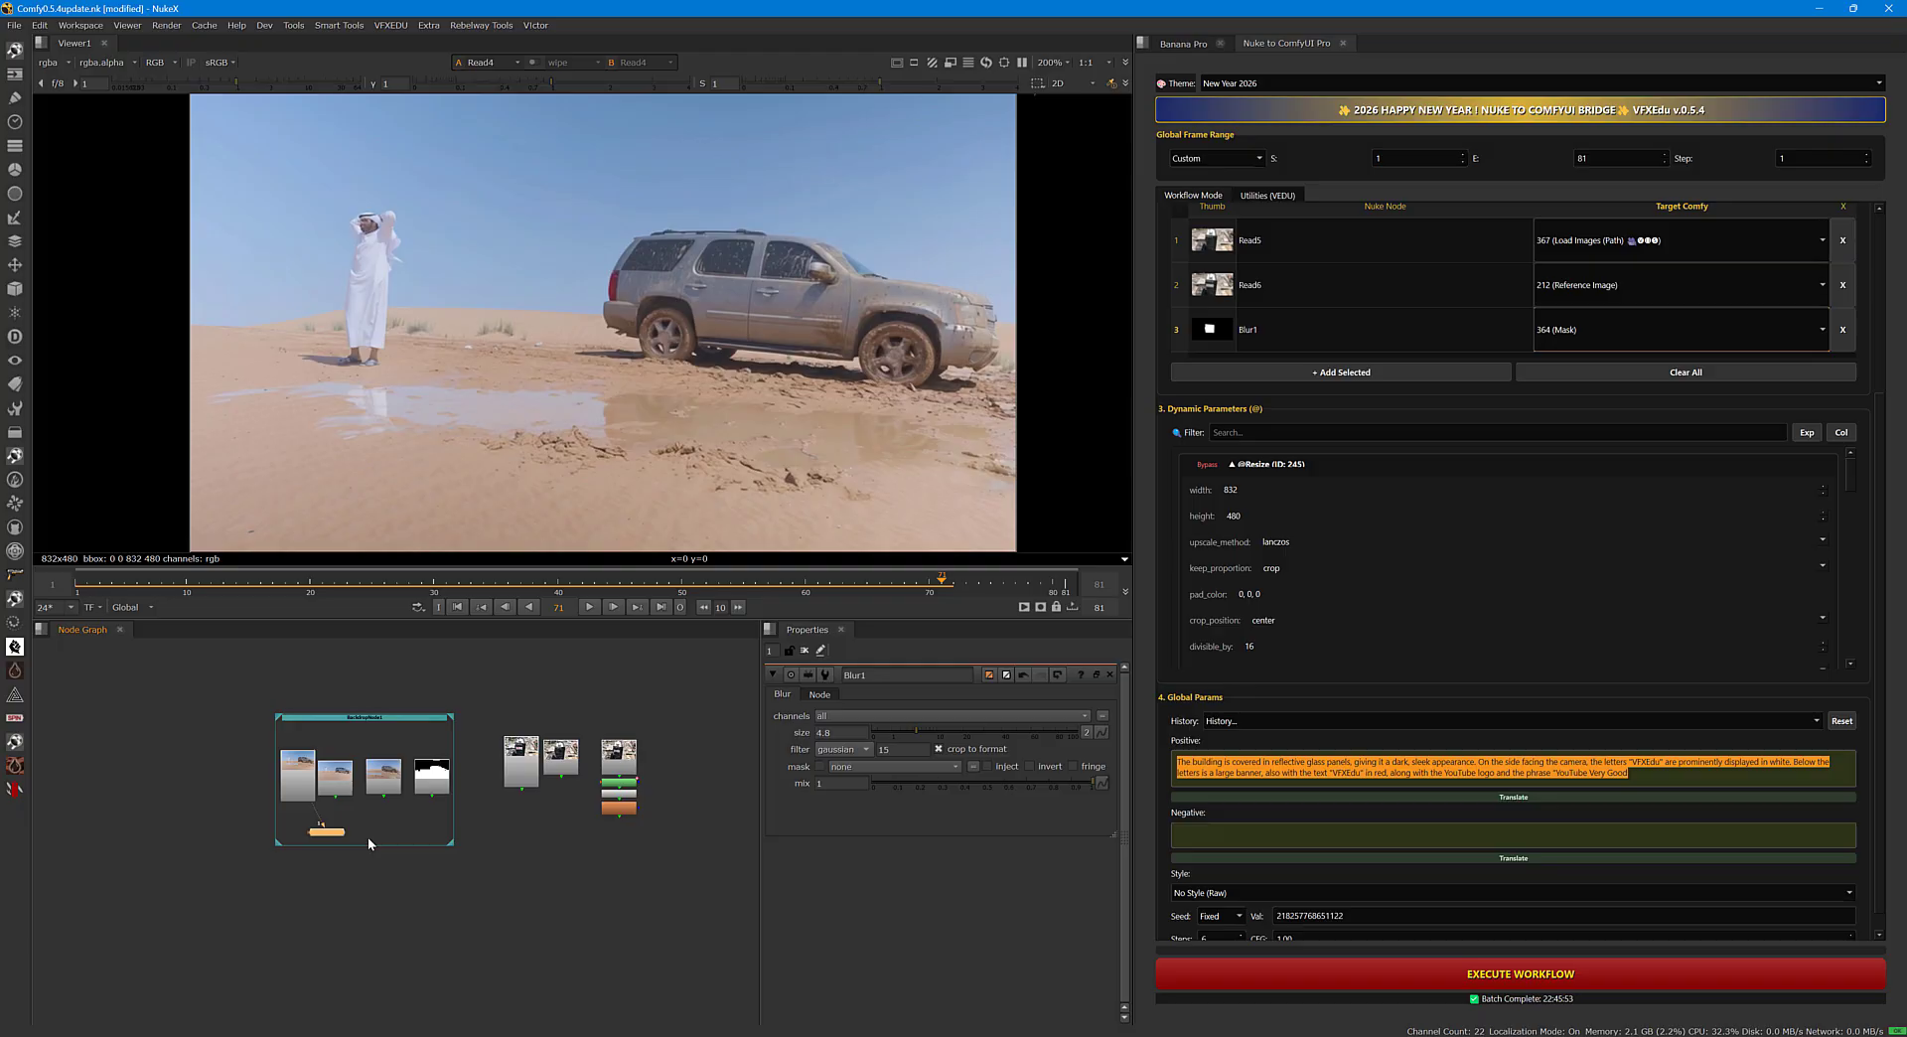
{"action": "scroll", "coordinate": [378, 800], "scroll_direction": "up", "scroll_amount": 2}
{"action": "left_click", "coordinate": [392, 782]}
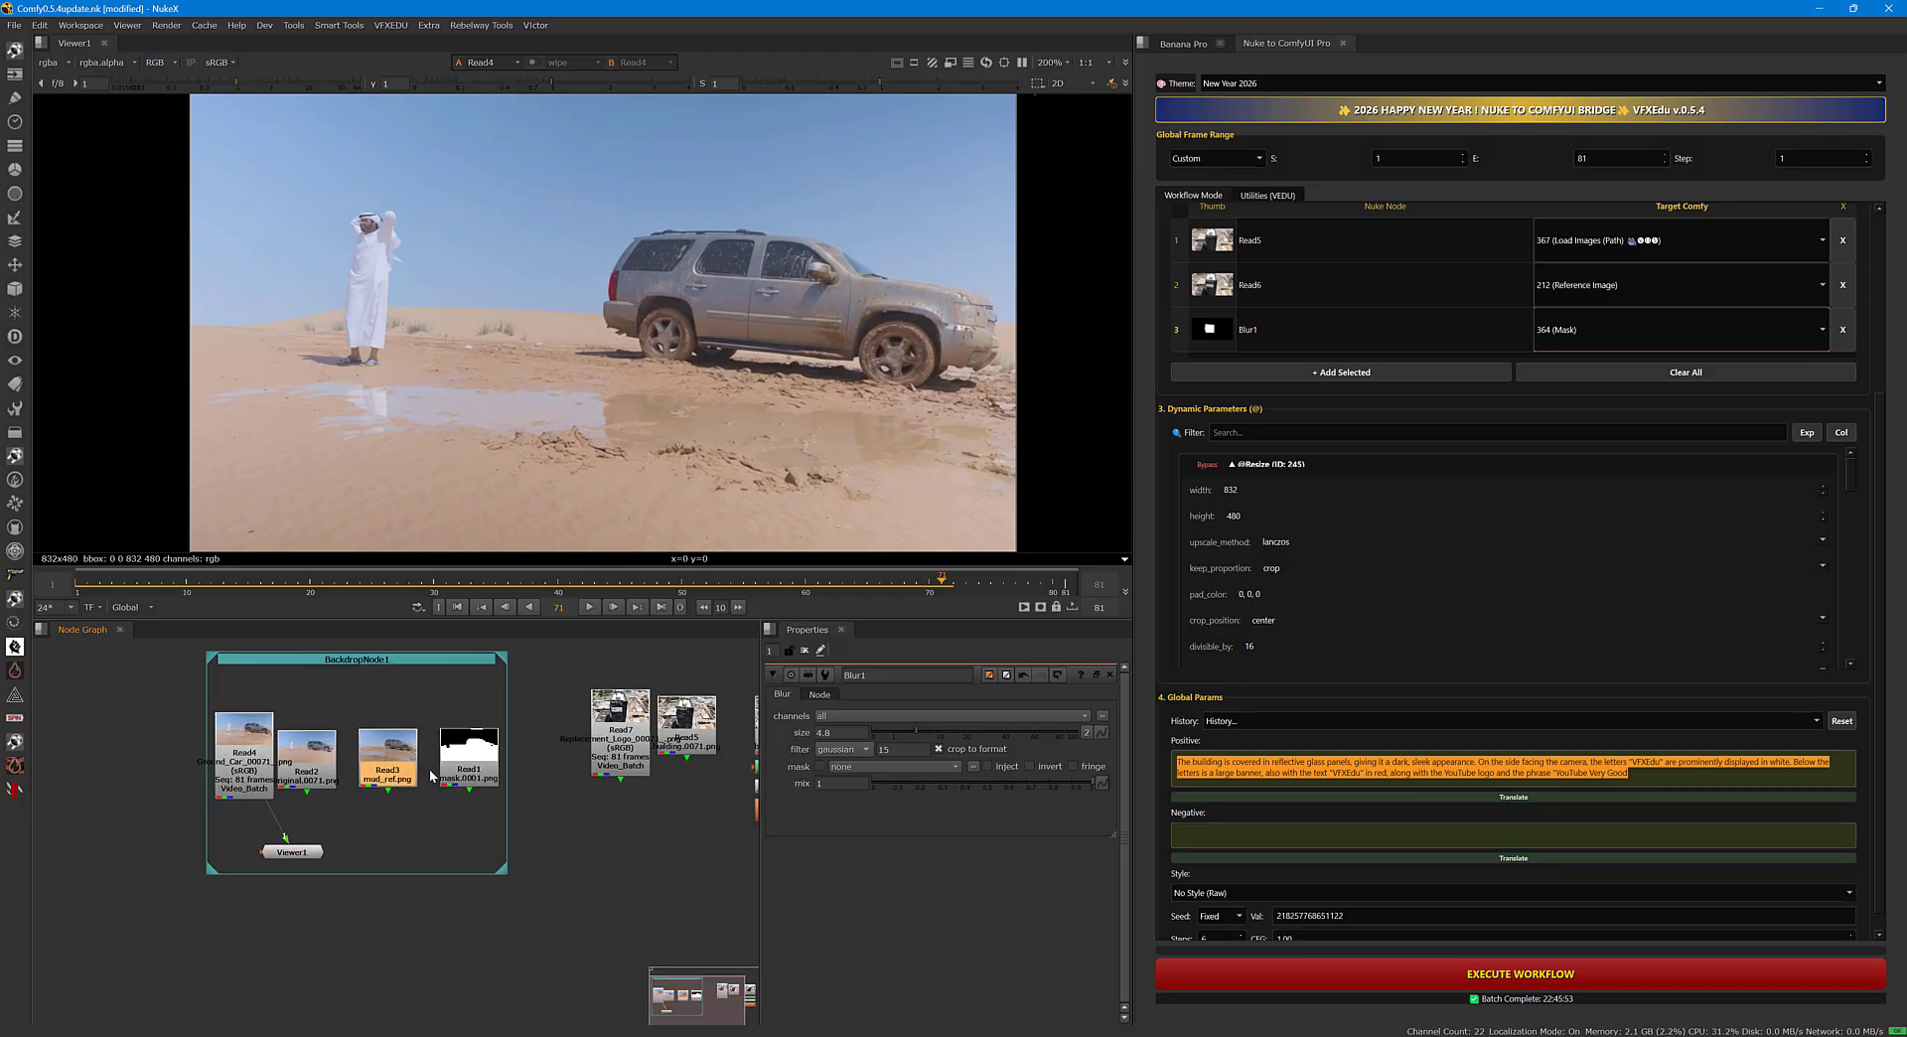
Display the Read1 car mask at frame 3 and position Viewer1 directly beneath that node.
{"action": "left_click", "coordinate": [469, 757]}
{"action": "key", "text": "1"}
{"action": "left_click_drag", "start_coordinate": [124, 590], "coordinate": [98, 587]}
{"action": "left_click_drag", "start_coordinate": [292, 855], "coordinate": [462, 851]}
Select all the building nodes together and shift them closer to BackdropNode1.
{"action": "middle_click_drag", "start_coordinate": [613, 844], "coordinate": [421, 856]}
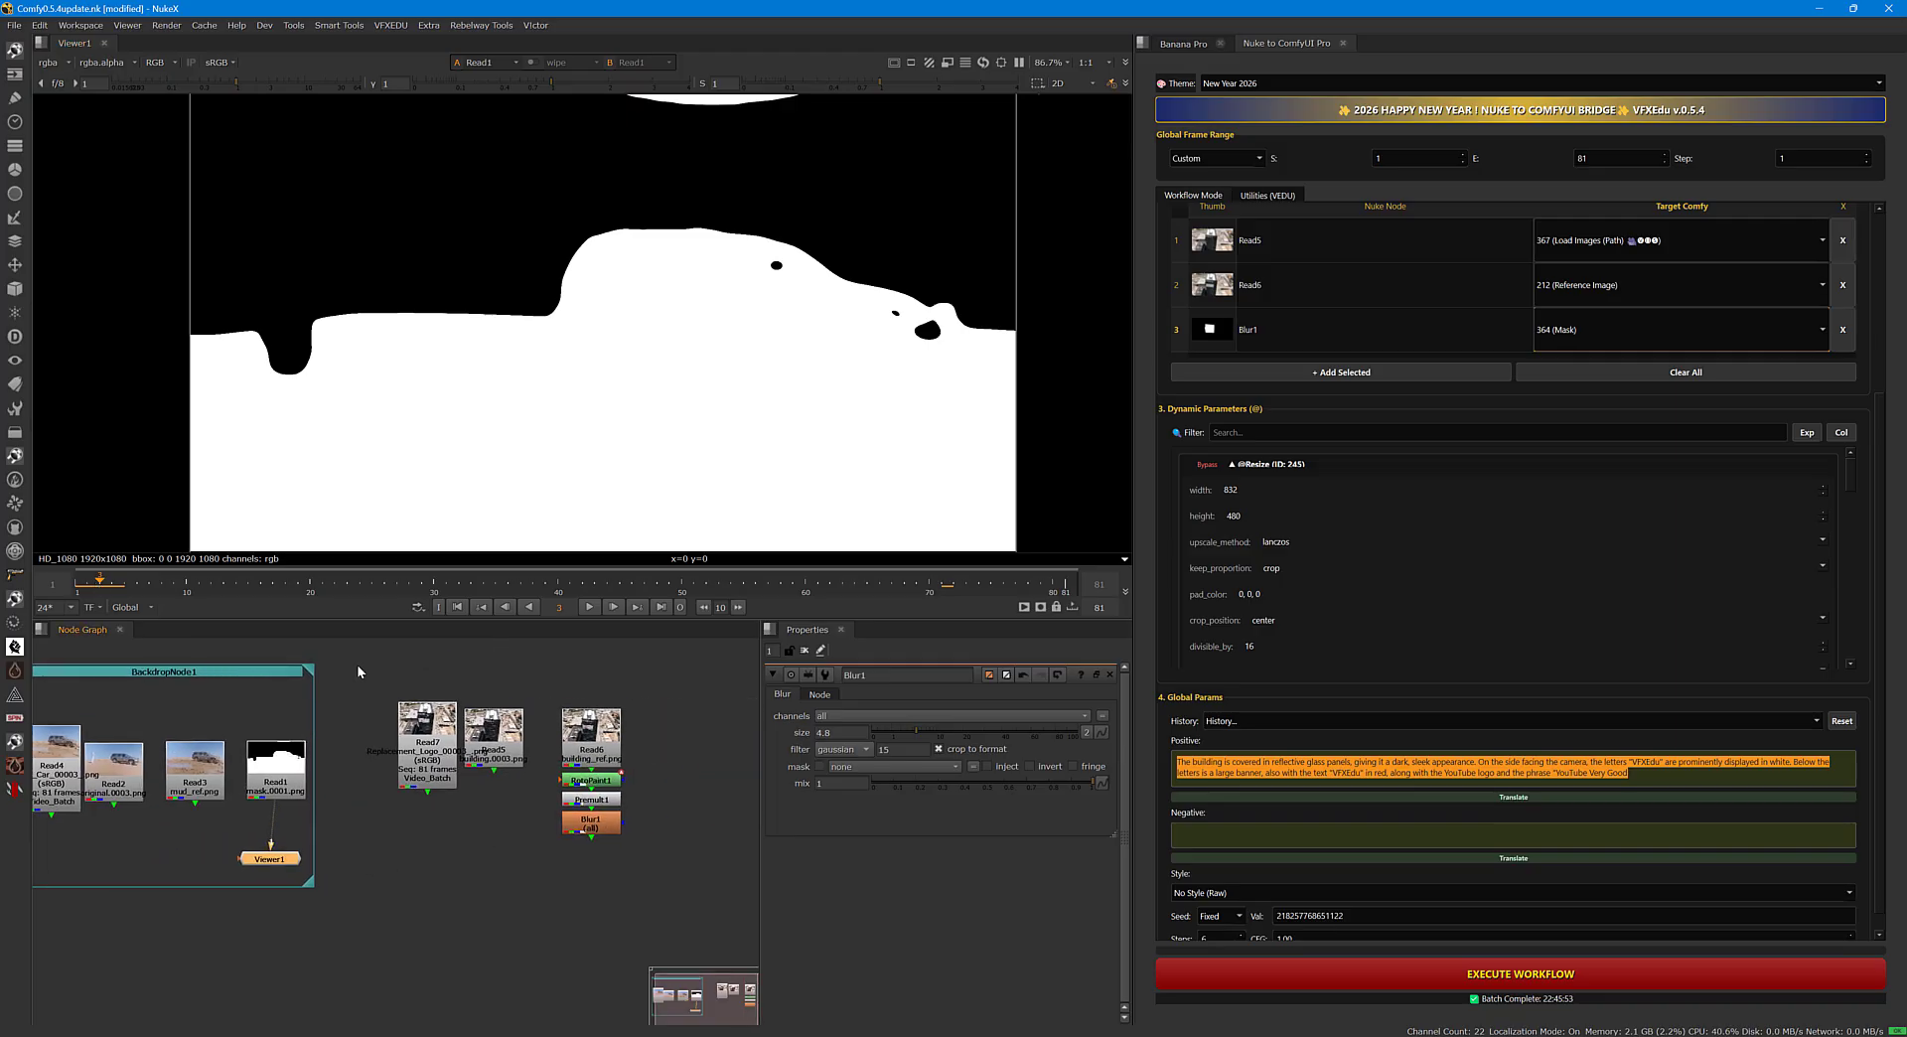
{"action": "left_click_drag", "start_coordinate": [357, 666], "coordinate": [649, 846]}
{"action": "left_click_drag", "start_coordinate": [578, 736], "coordinate": [541, 732]}
{"action": "middle_click_drag", "start_coordinate": [469, 823], "coordinate": [644, 802]}
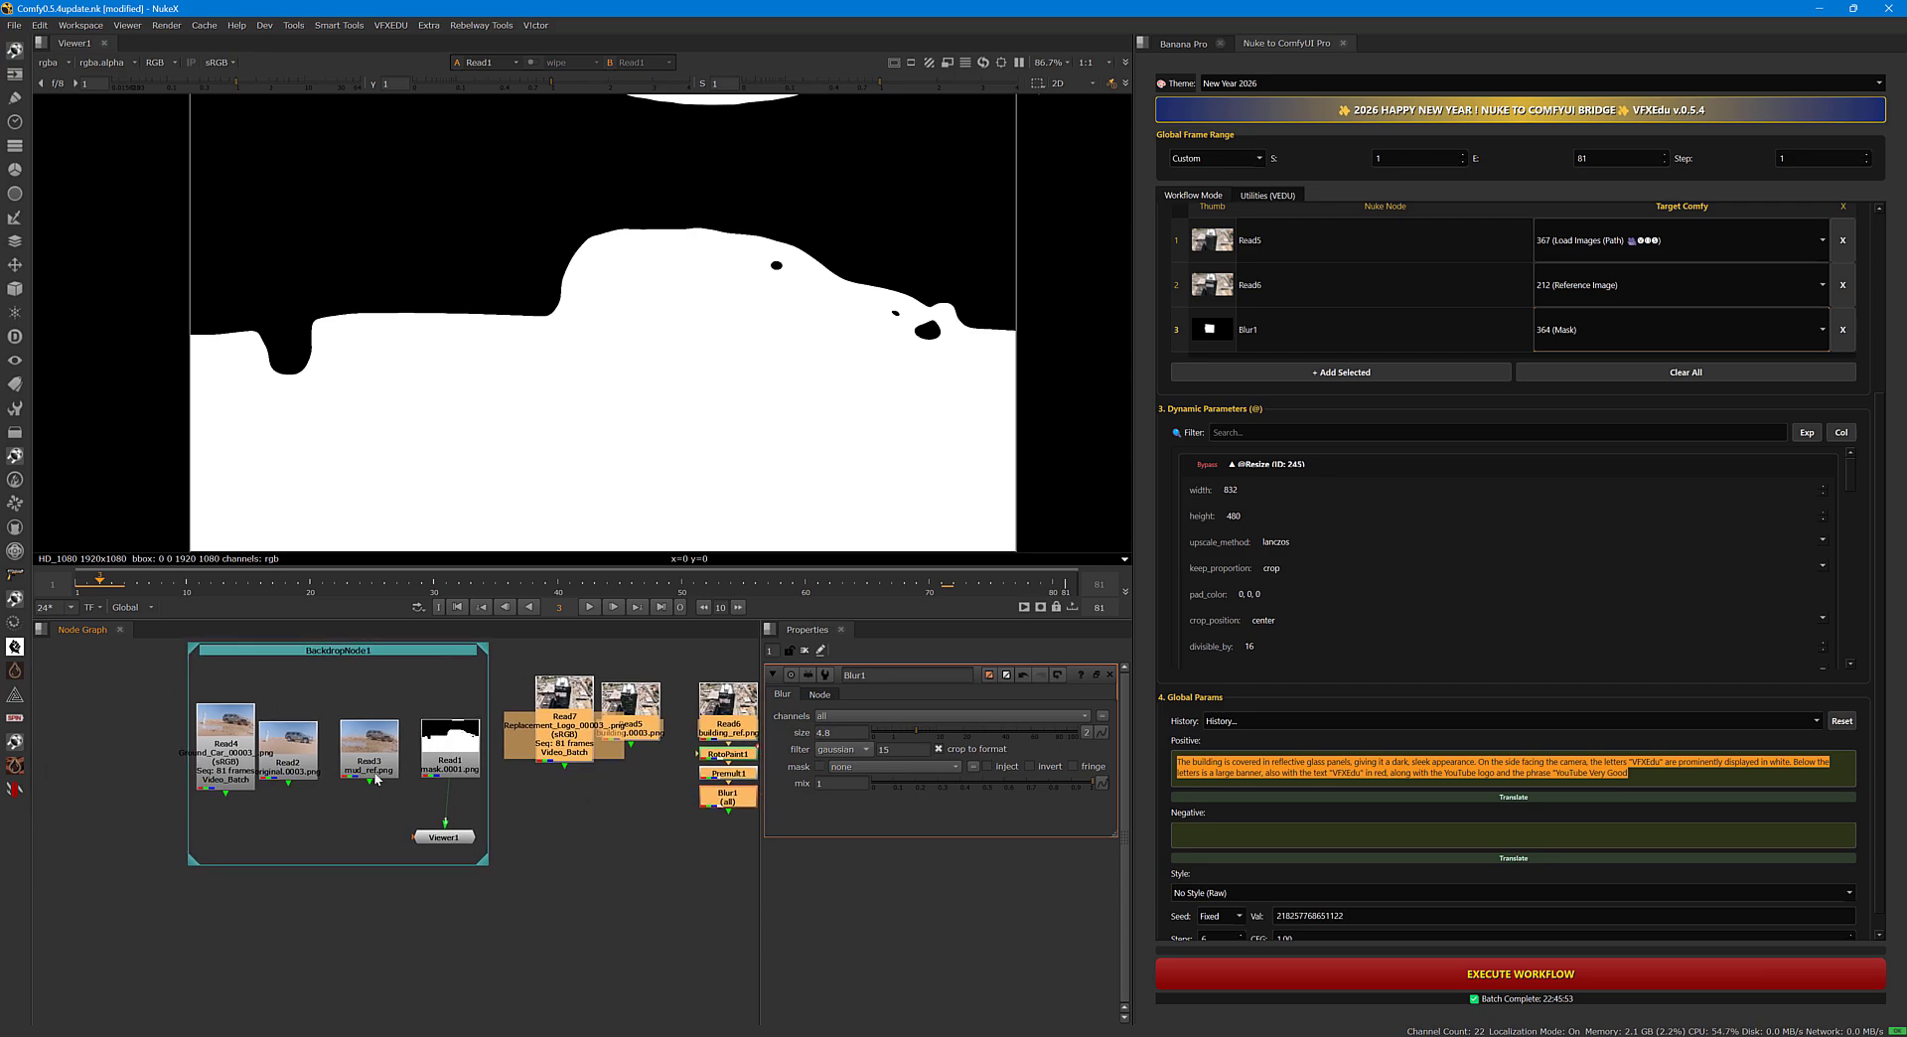
Compare the full-frame mud reference from Read3 with the Read1 car mask in the viewer.
{"action": "left_click_drag", "start_coordinate": [373, 777], "coordinate": [444, 836]}
{"action": "scroll", "coordinate": [635, 421], "scroll_direction": "down", "scroll_amount": 2}
{"action": "mouse_move", "coordinate": [657, 413]}
{"action": "middle_mouse_down"}
{"action": "mouse_move", "coordinate": [651, 434]}
{"action": "mouse_move", "coordinate": [661, 422]}
{"action": "middle_mouse_up"}
{"action": "scroll", "coordinate": [653, 440], "scroll_direction": "up", "scroll_amount": 1}
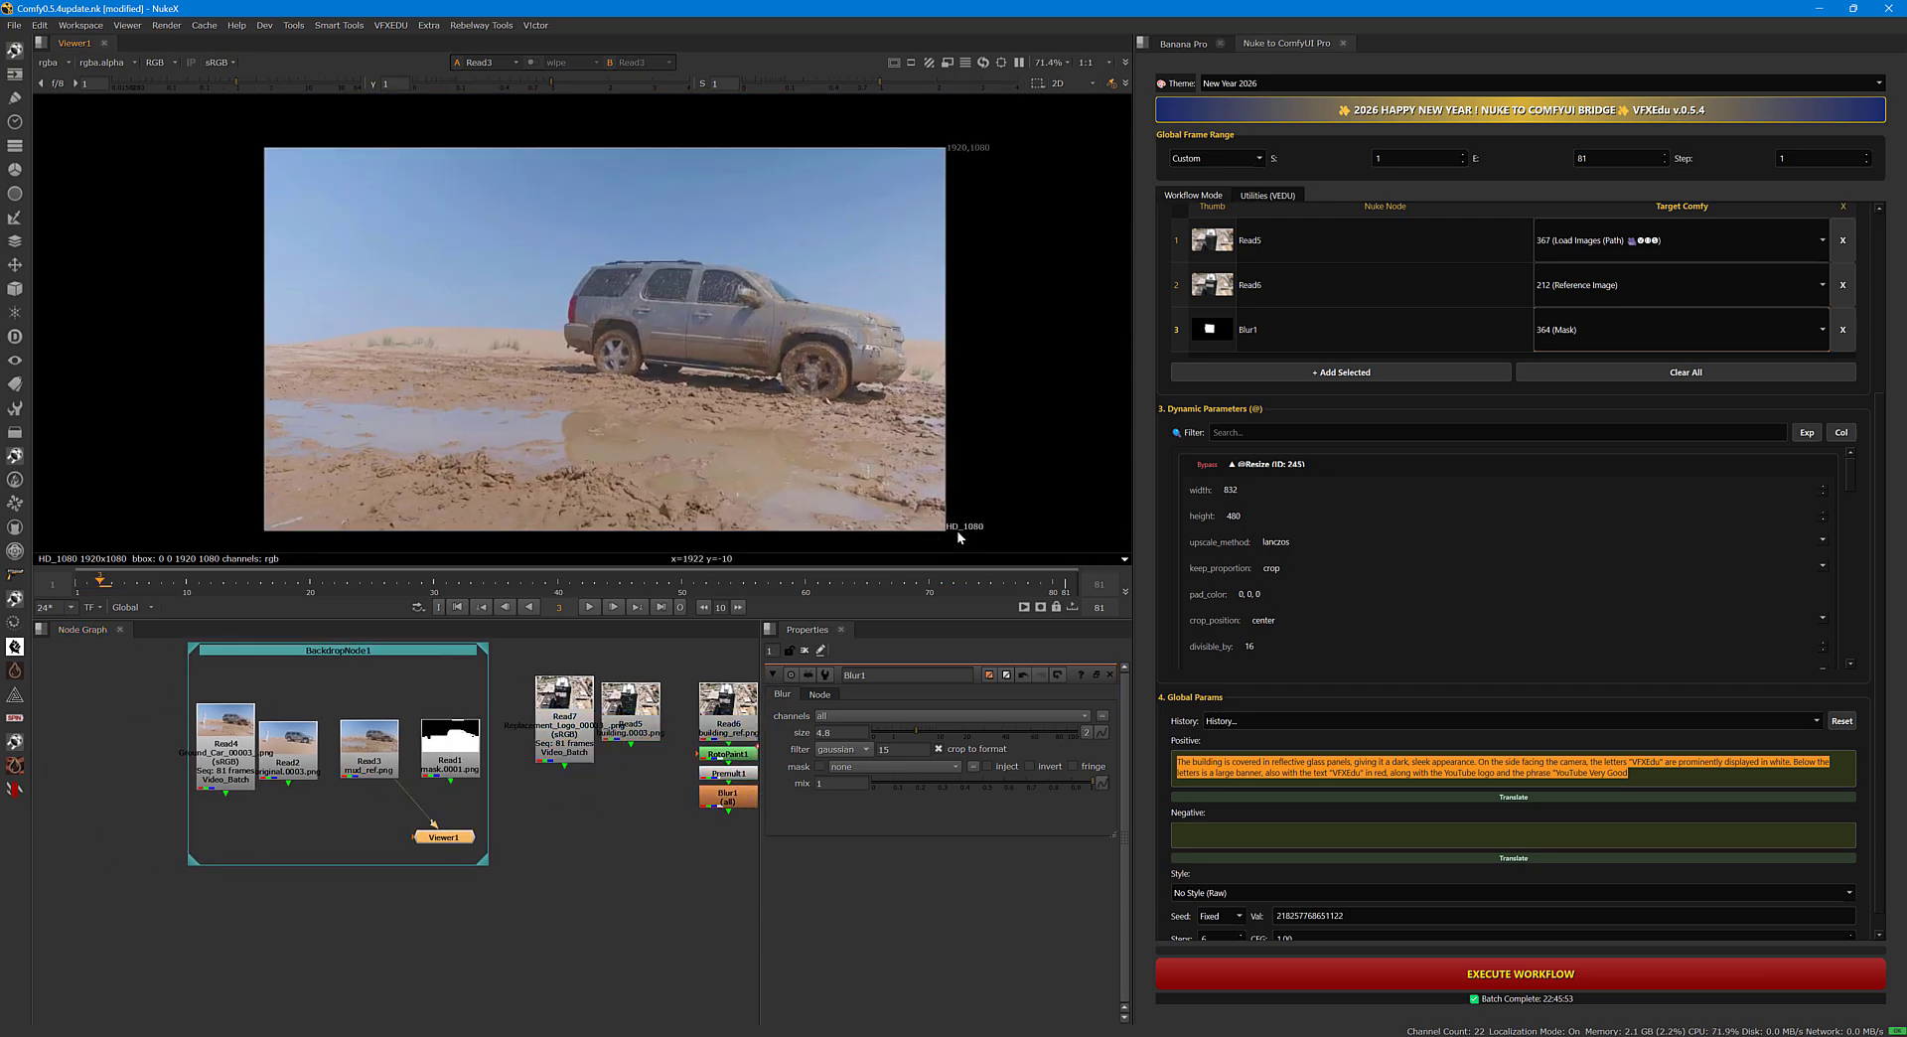
{"action": "left_click", "coordinate": [450, 754]}
{"action": "key", "text": "1"}
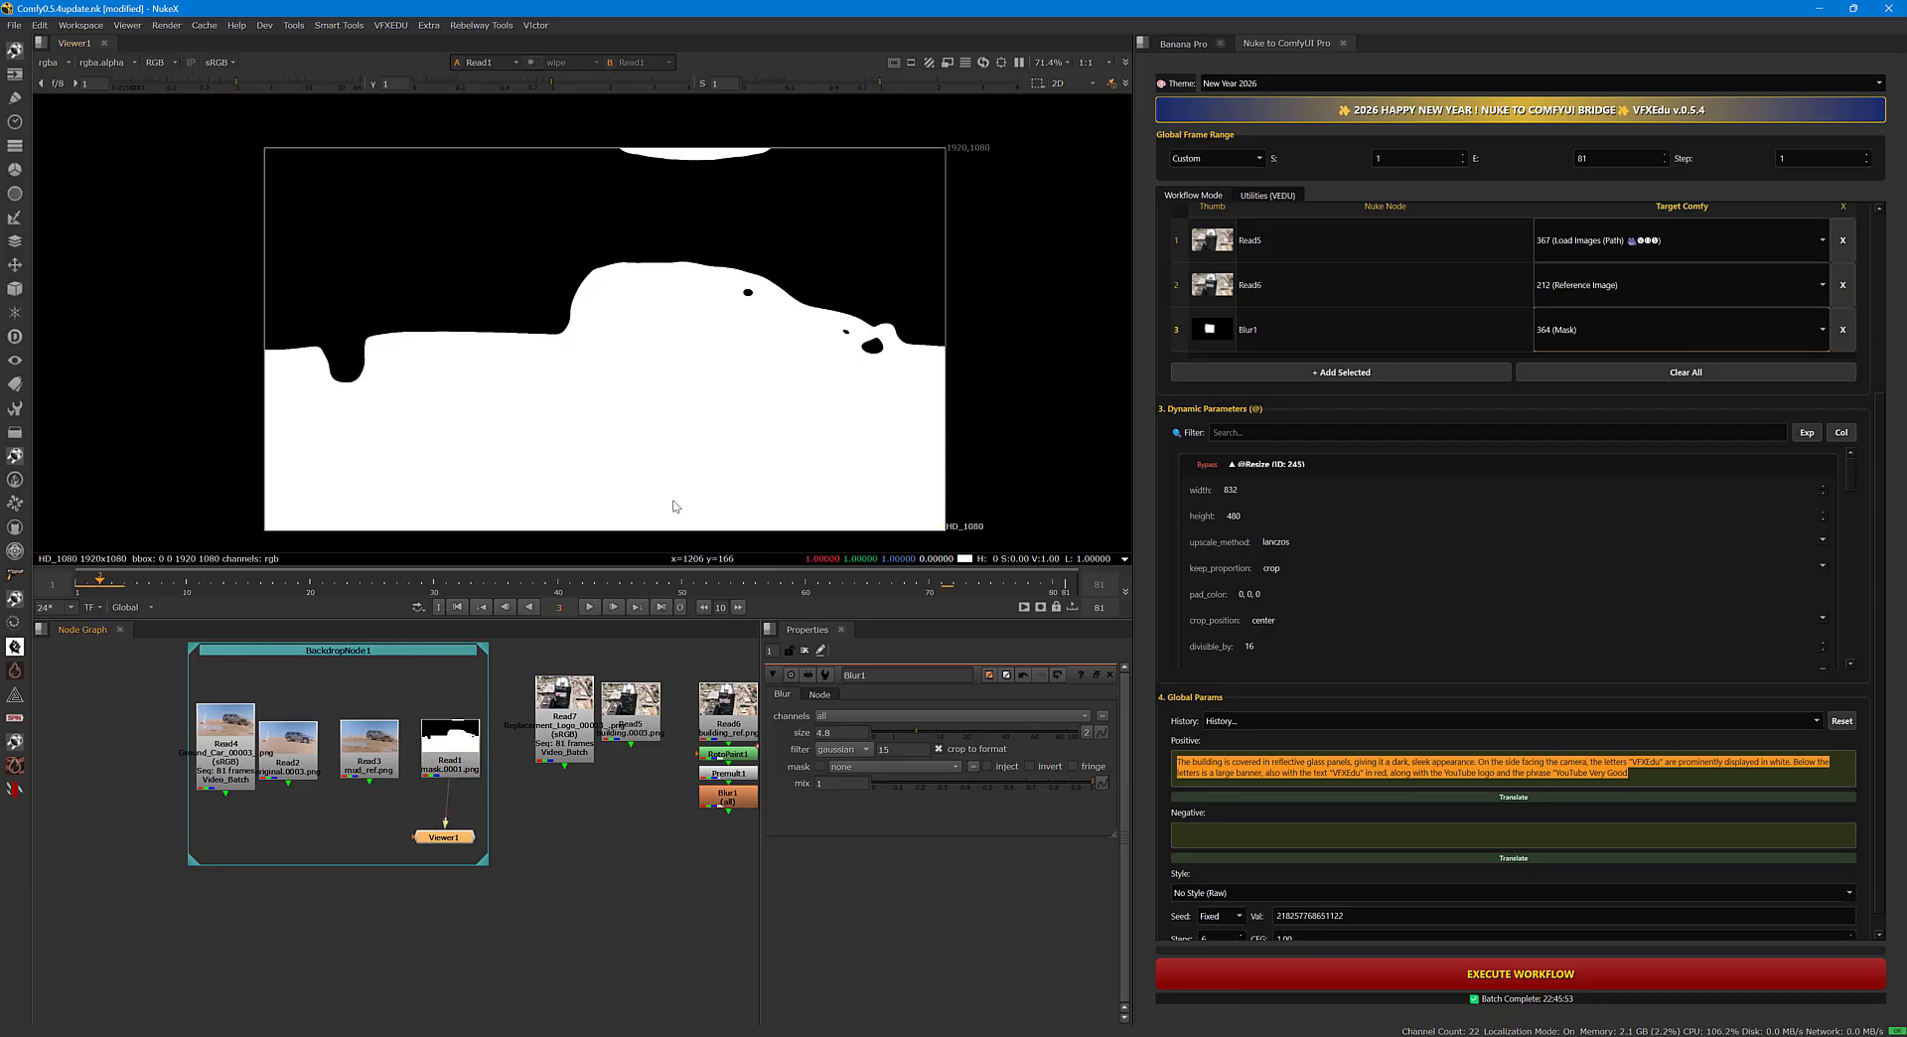
Load the Rep - AniMask-Replacement.json workflow in the ComfyUI bridge.
{"action": "middle_click_drag", "start_coordinate": [566, 802], "coordinate": [557, 800]}
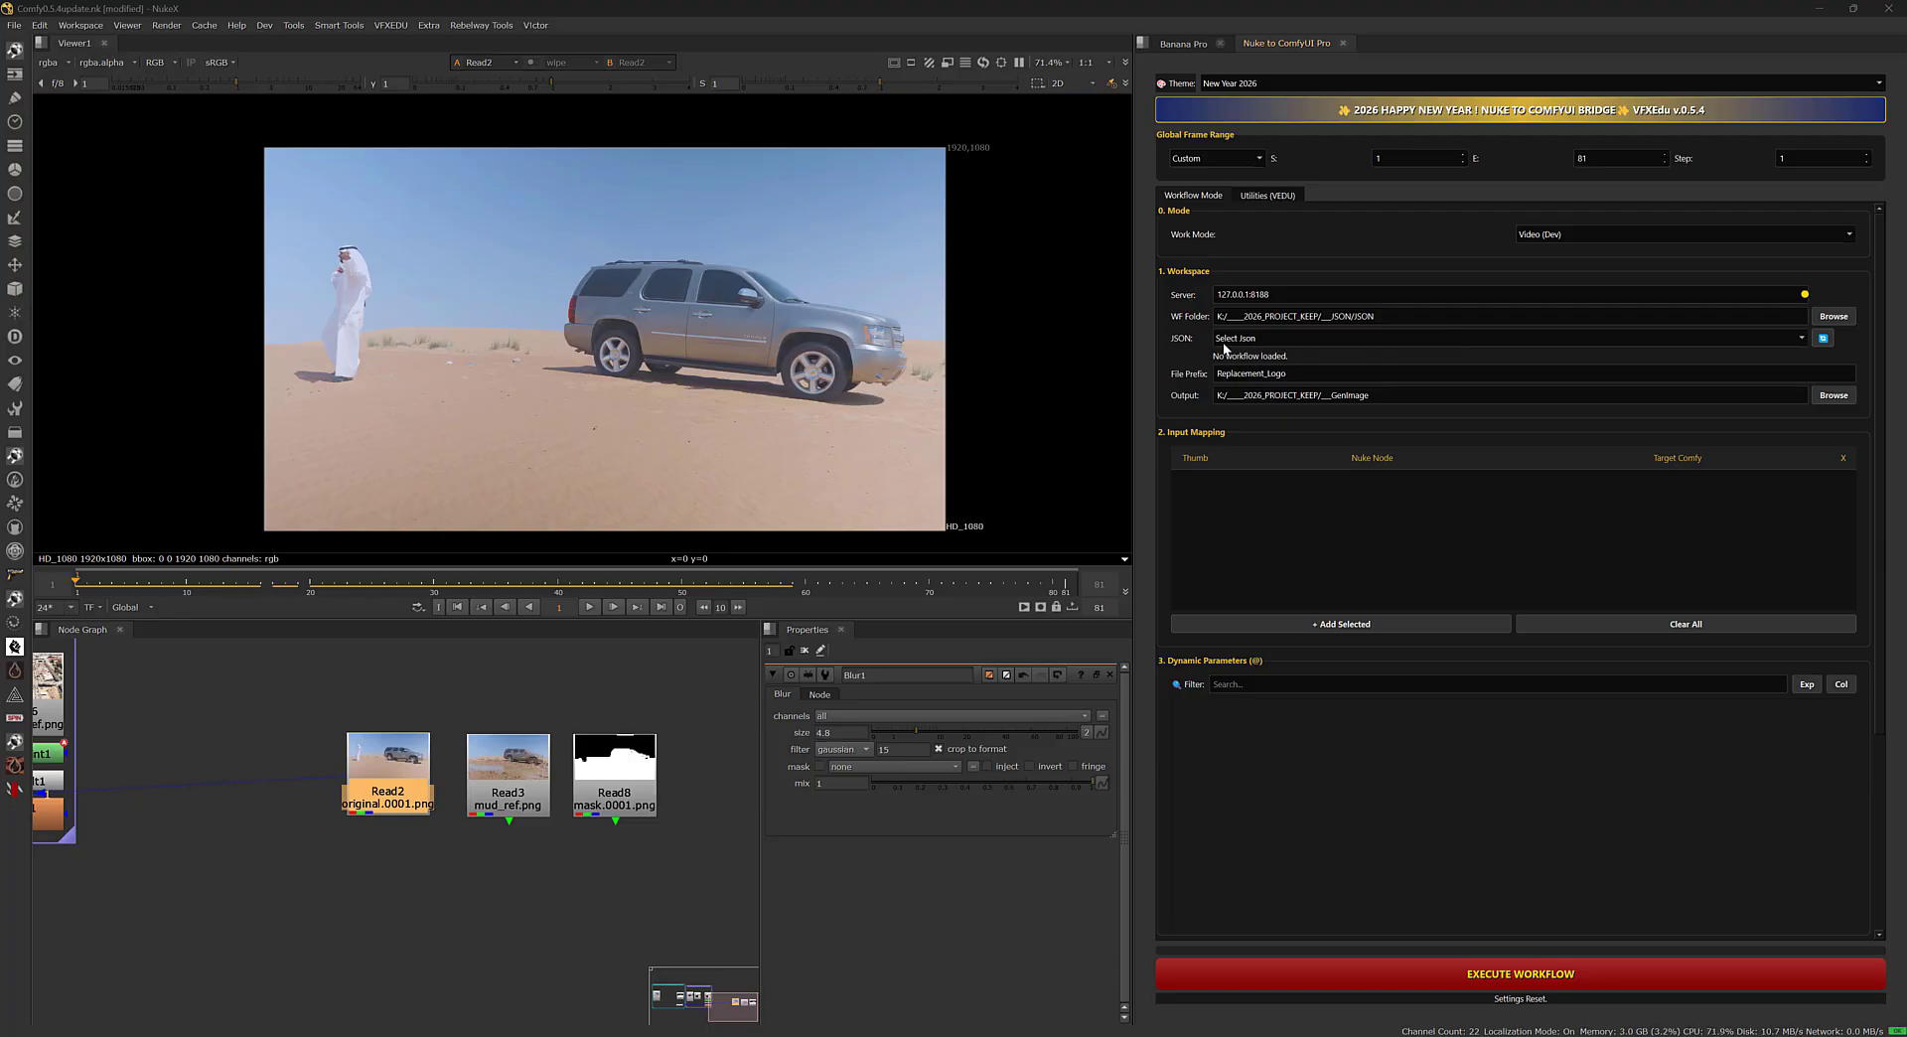
{"action": "left_click", "coordinate": [1288, 342]}
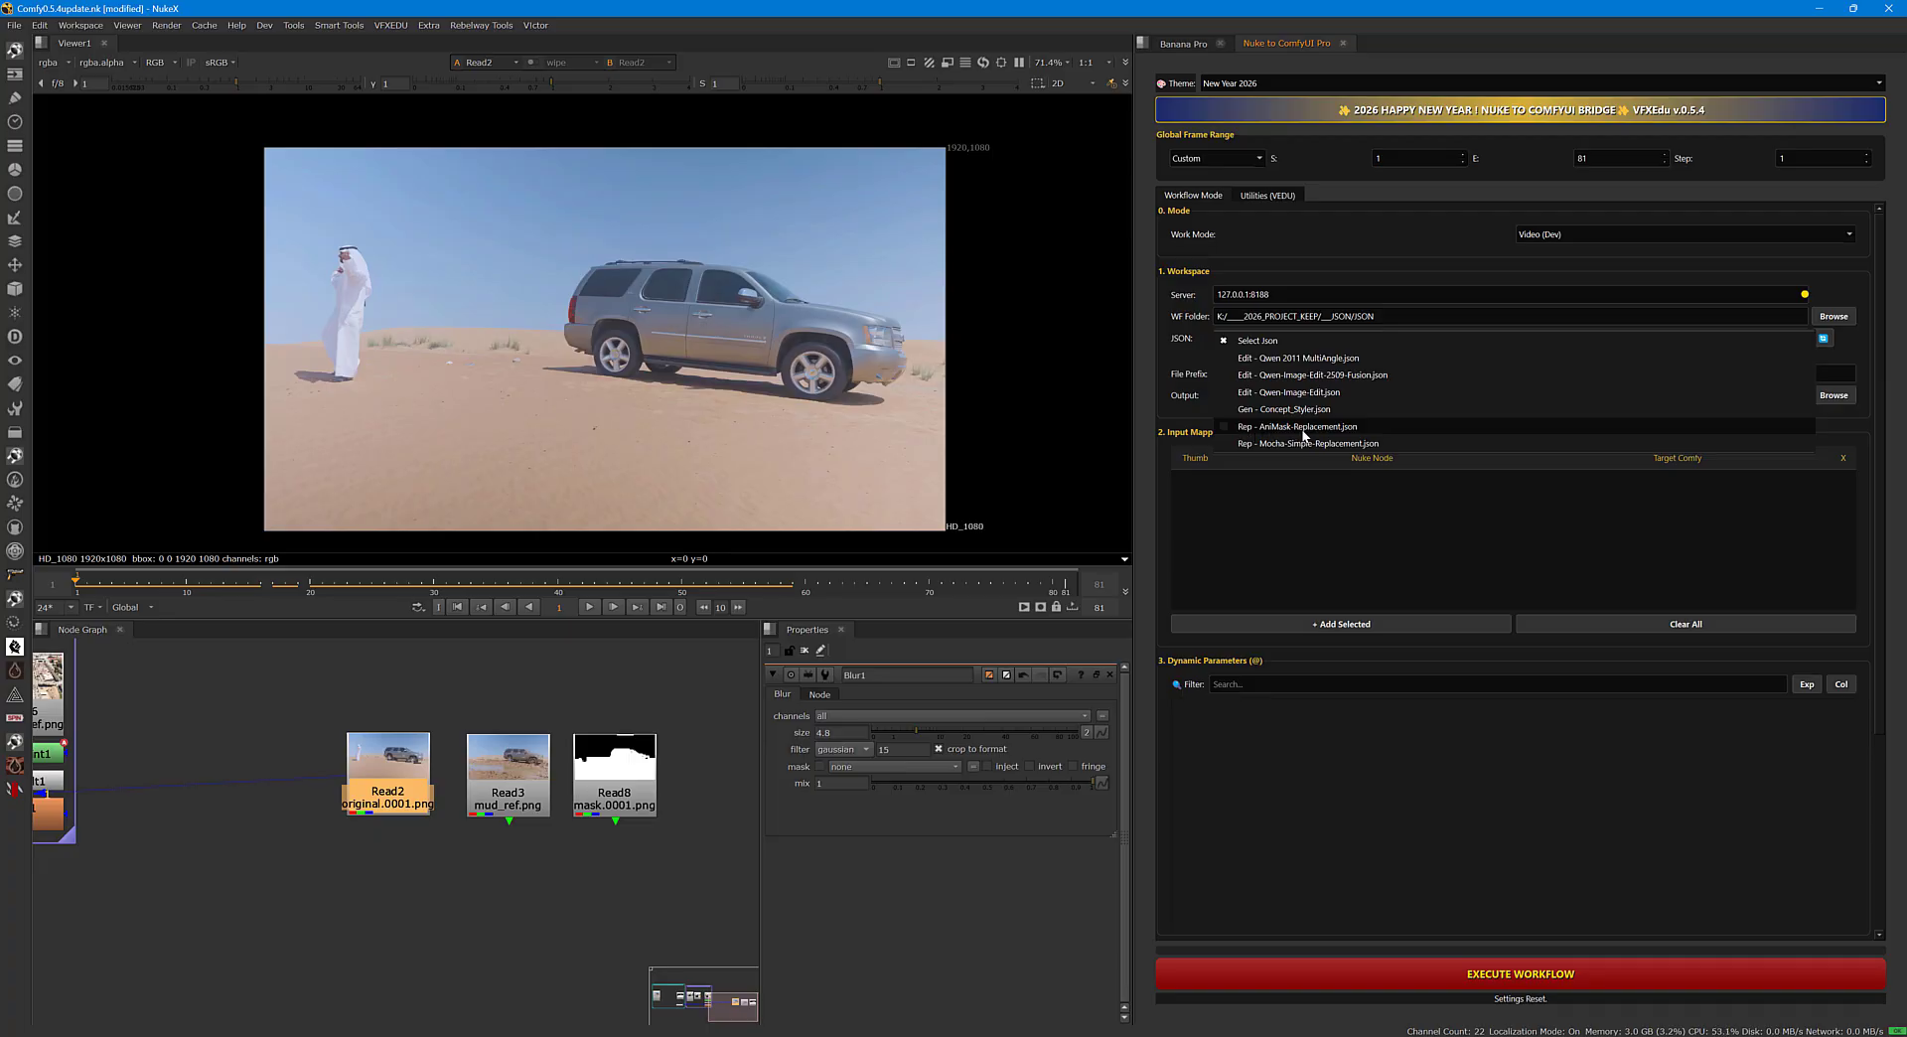
{"action": "left_click", "coordinate": [1337, 430]}
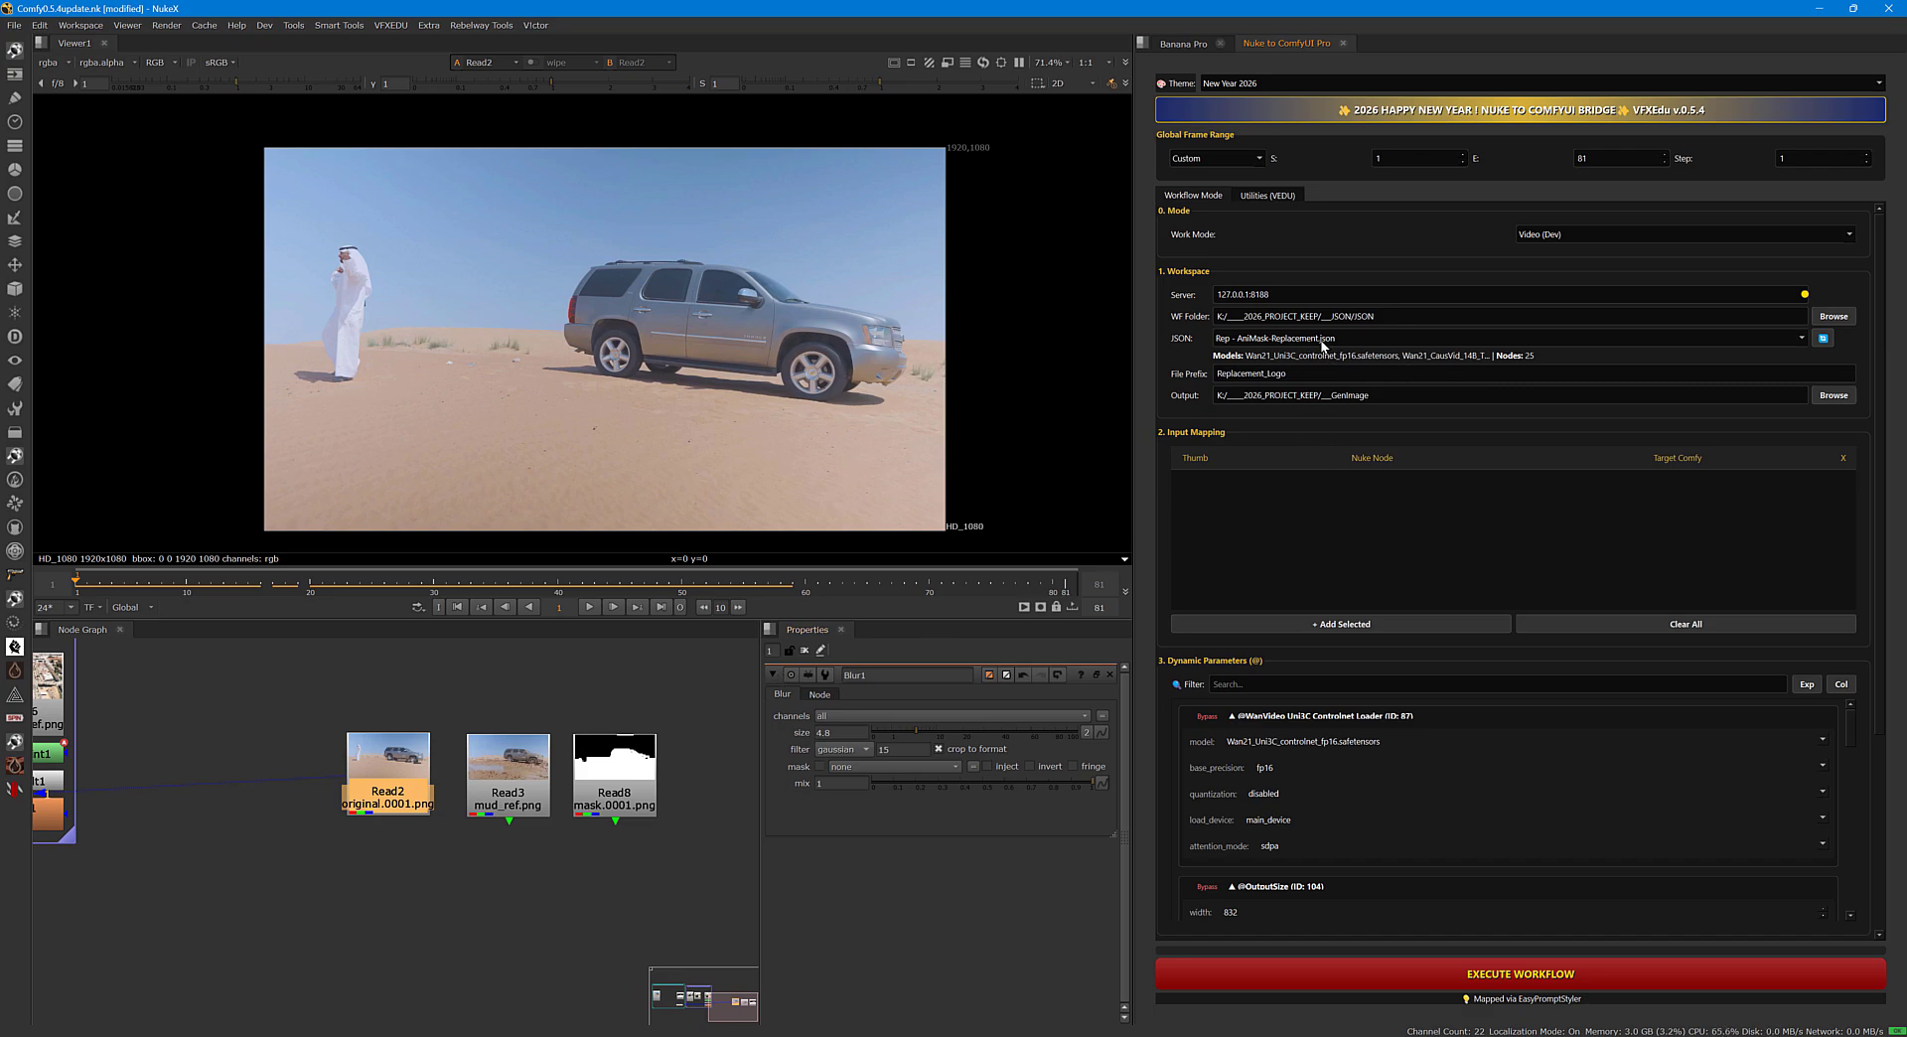
Scrub through the original car footage in Read2 and return to frame 1.
{"action": "mouse_move", "coordinate": [533, 840]}
{"action": "middle_mouse_down"}
{"action": "mouse_move", "coordinate": [574, 837]}
{"action": "mouse_move", "coordinate": [524, 830]}
{"action": "middle_mouse_up"}
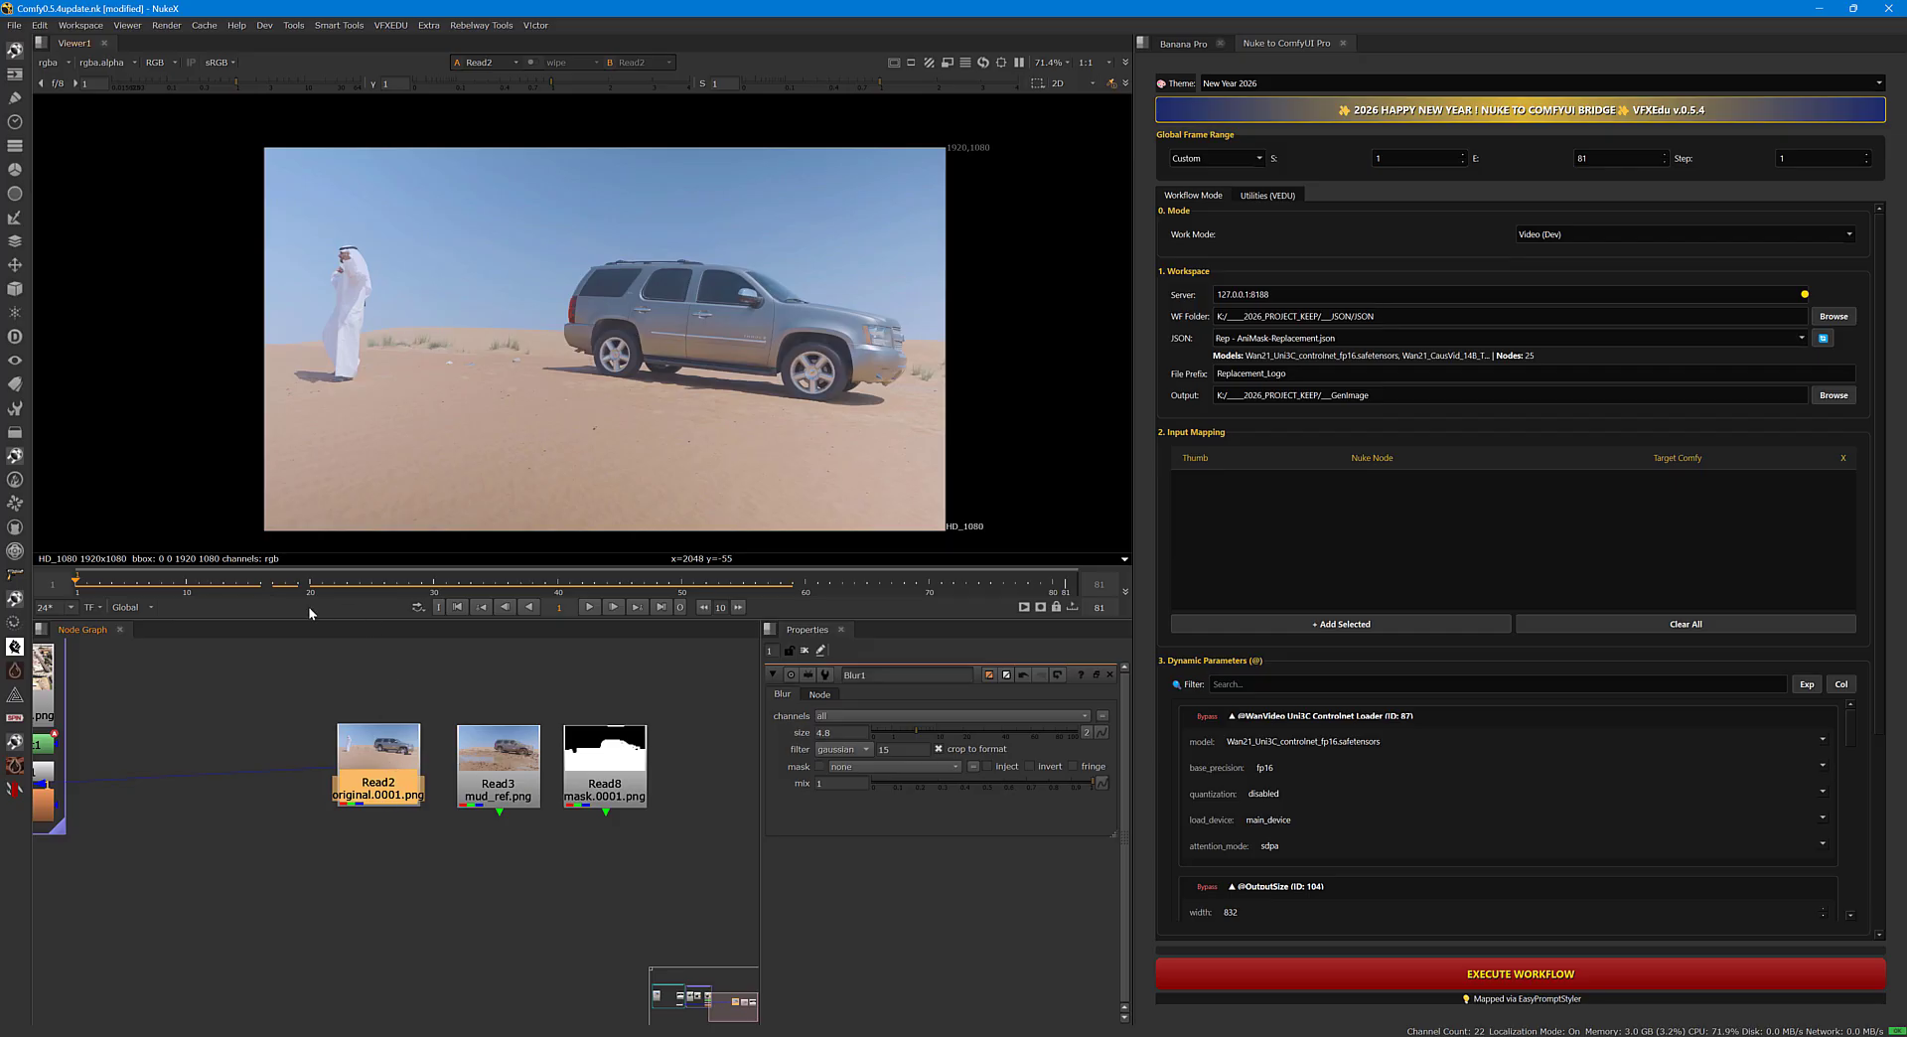
{"action": "left_click_drag", "start_coordinate": [310, 582], "coordinate": [79, 594]}
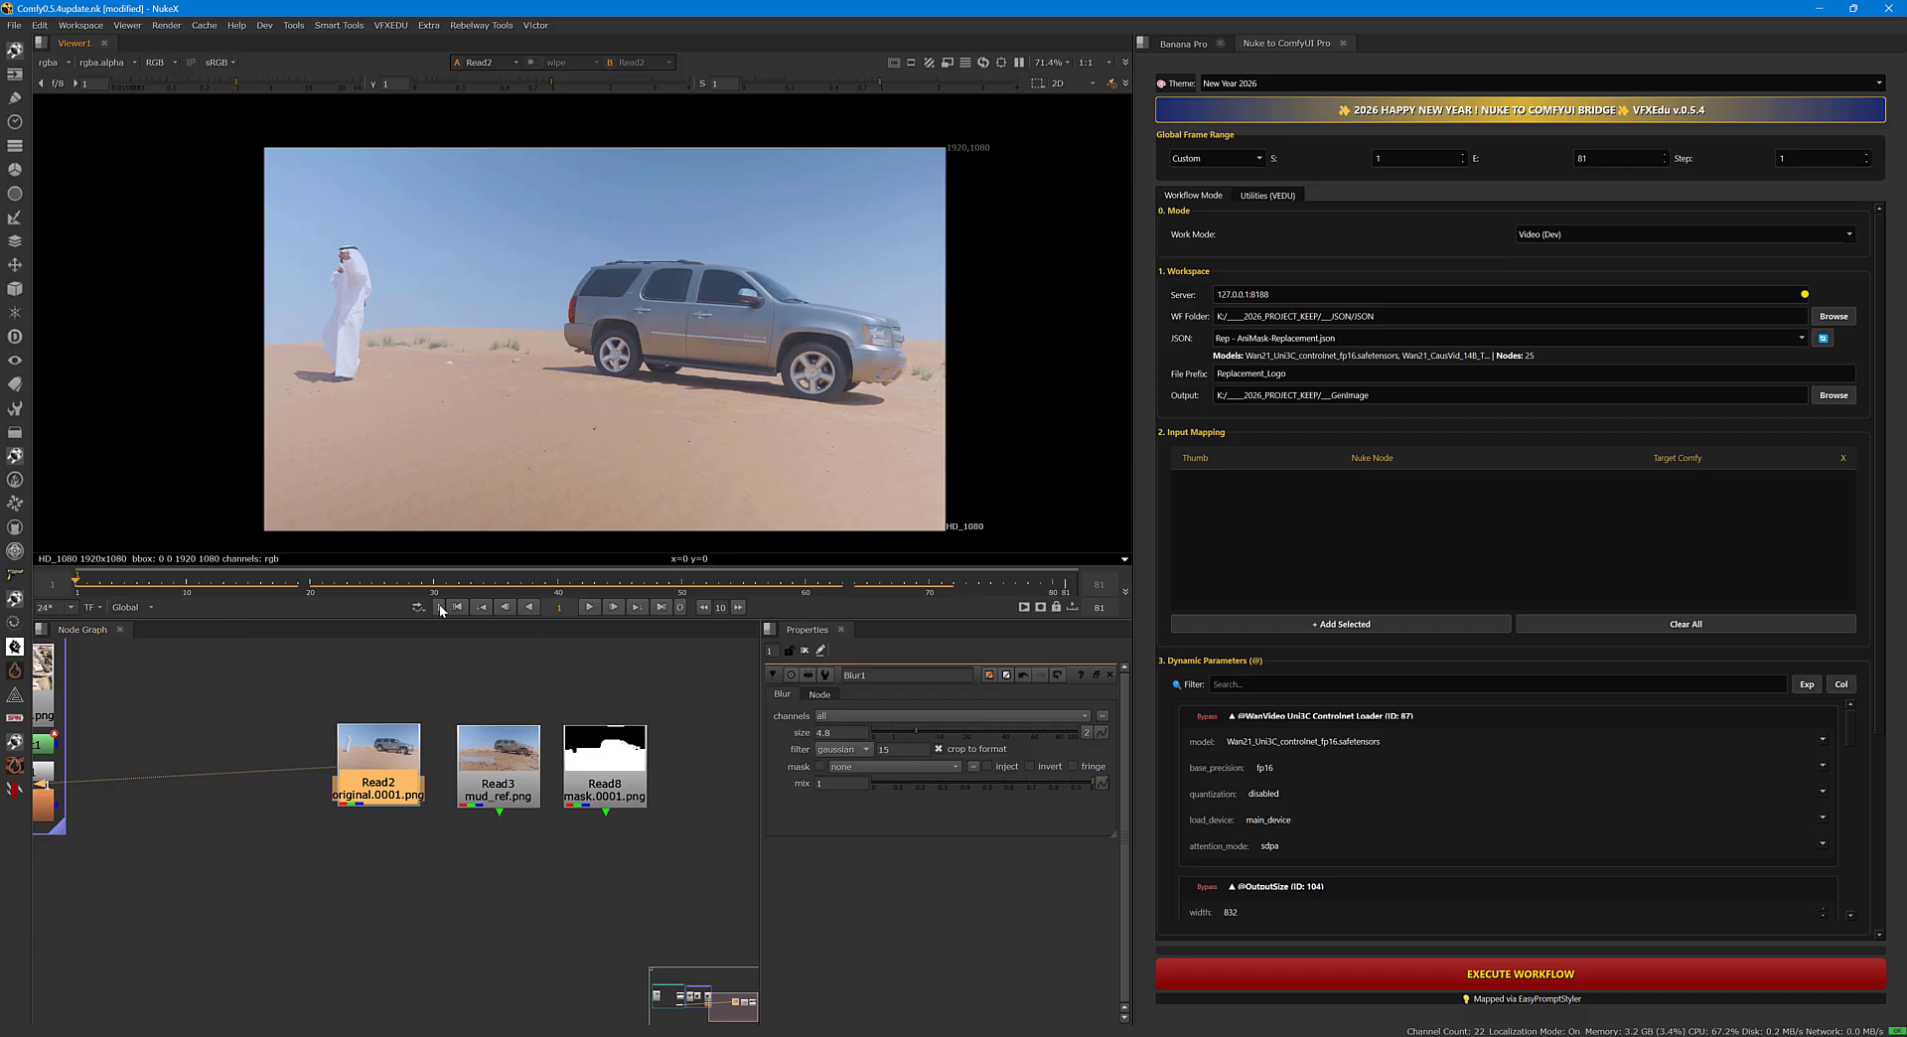
{"action": "left_click_drag", "start_coordinate": [315, 578], "coordinate": [76, 592]}
{"action": "left_click_drag", "start_coordinate": [383, 757], "coordinate": [386, 756]}
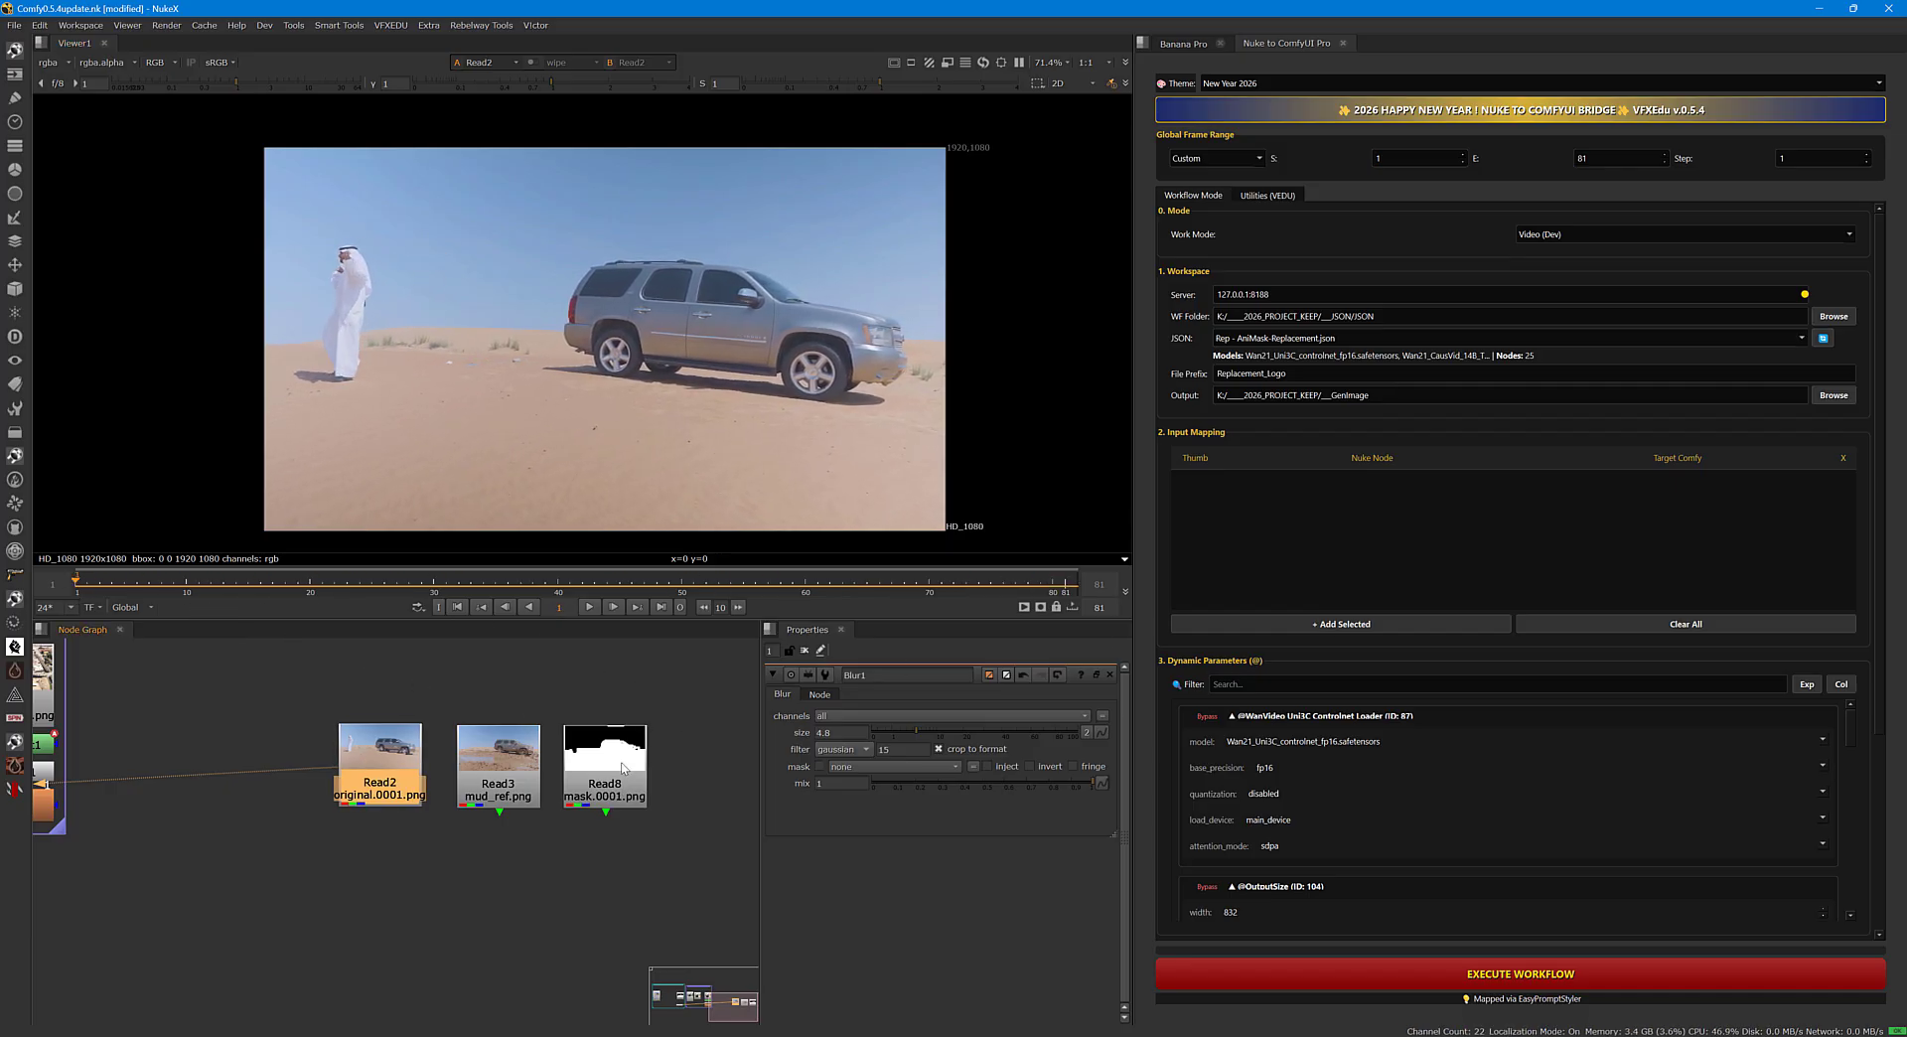
Map Read2 to the 169 (SOURCE (Path)) input and display the Read3 mud reference in the viewer.
{"action": "left_click", "coordinate": [1355, 626]}
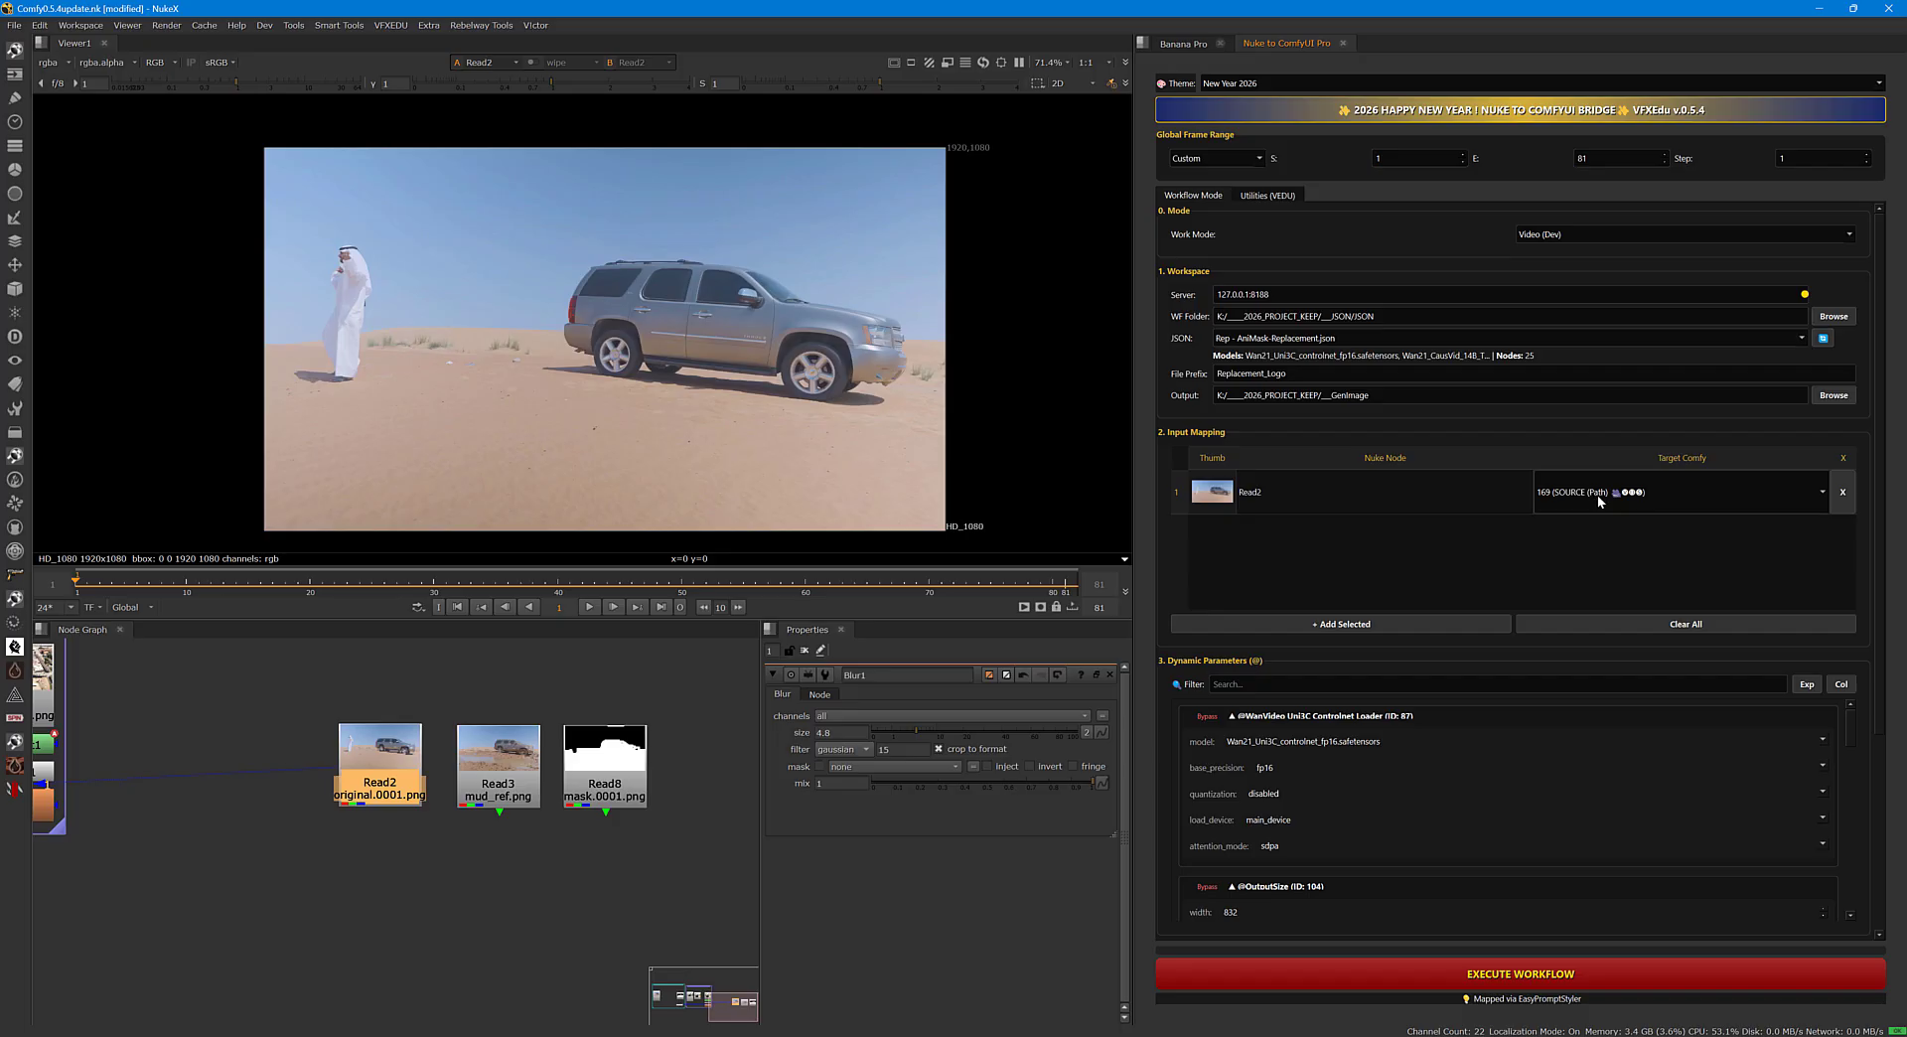
{"action": "left_click", "coordinate": [526, 849]}
{"action": "left_click", "coordinate": [505, 808]}
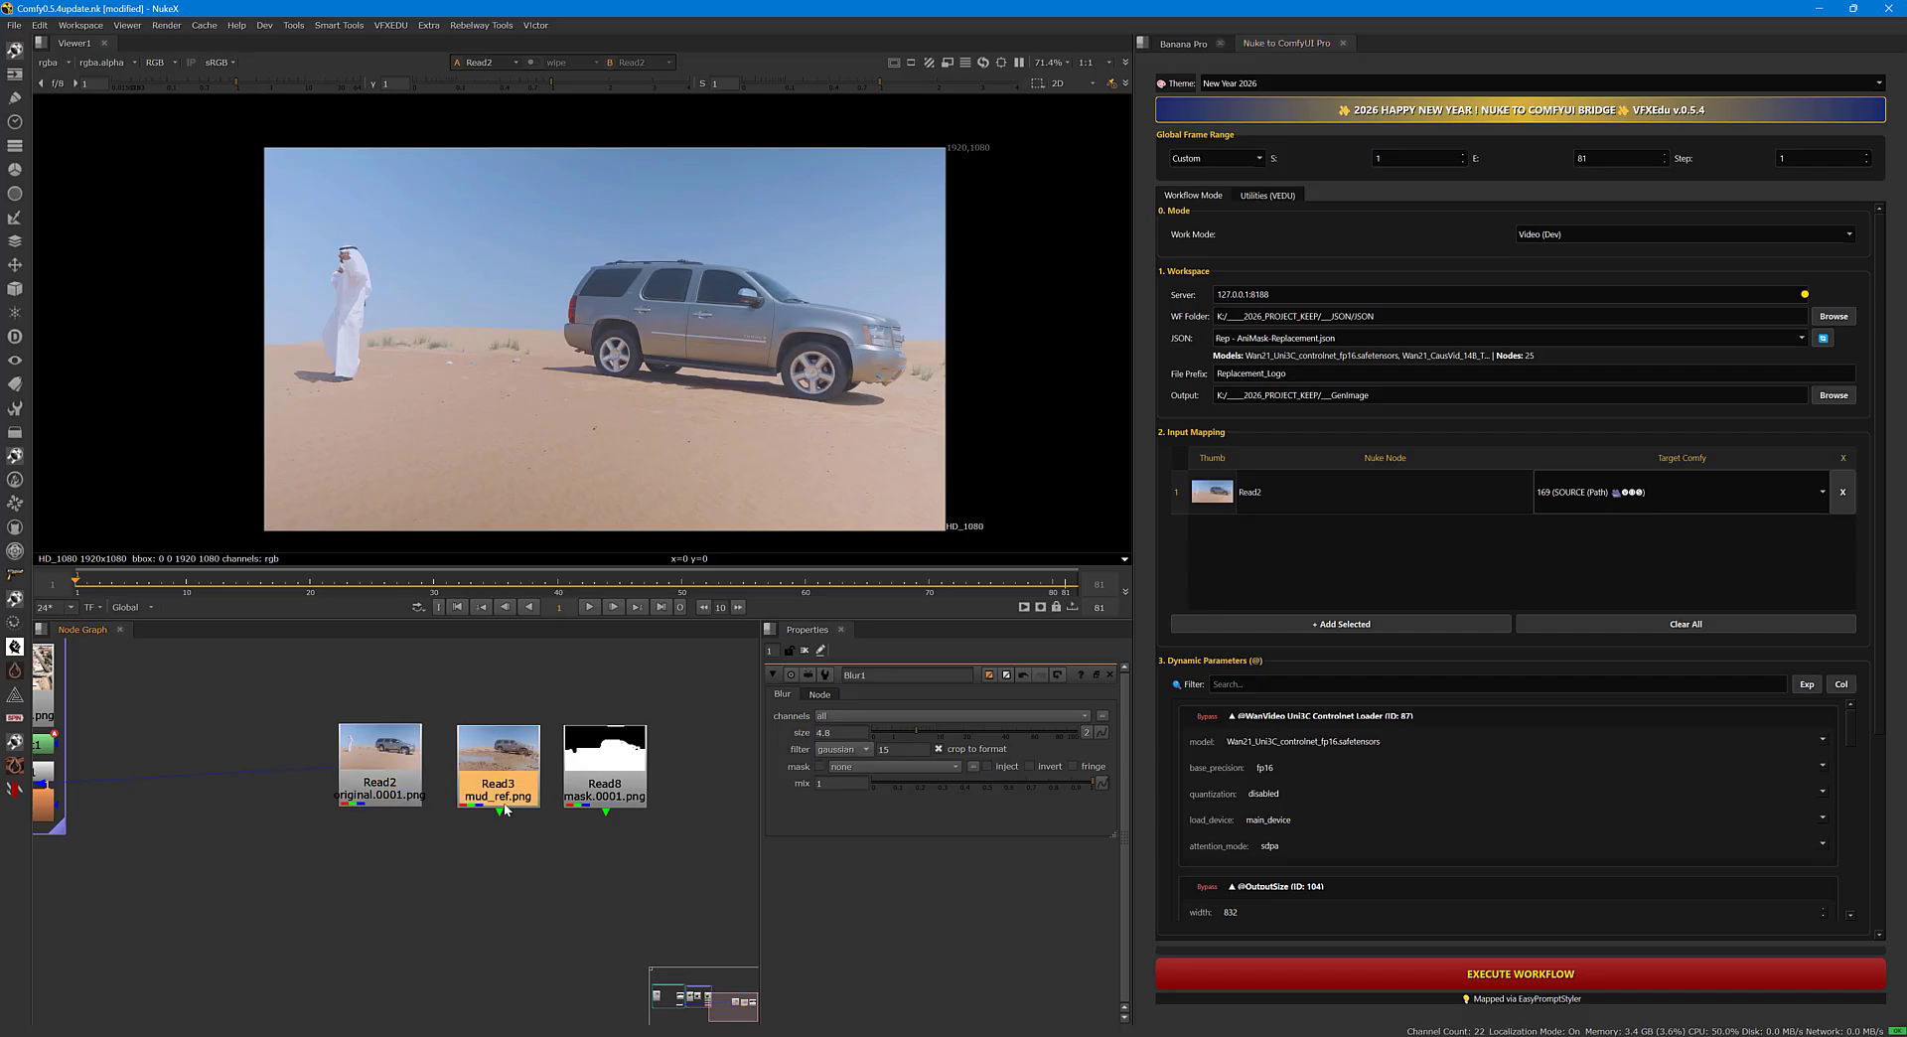
{"action": "key", "text": "1"}
{"action": "left_click_drag", "start_coordinate": [547, 586], "coordinate": [582, 588]}
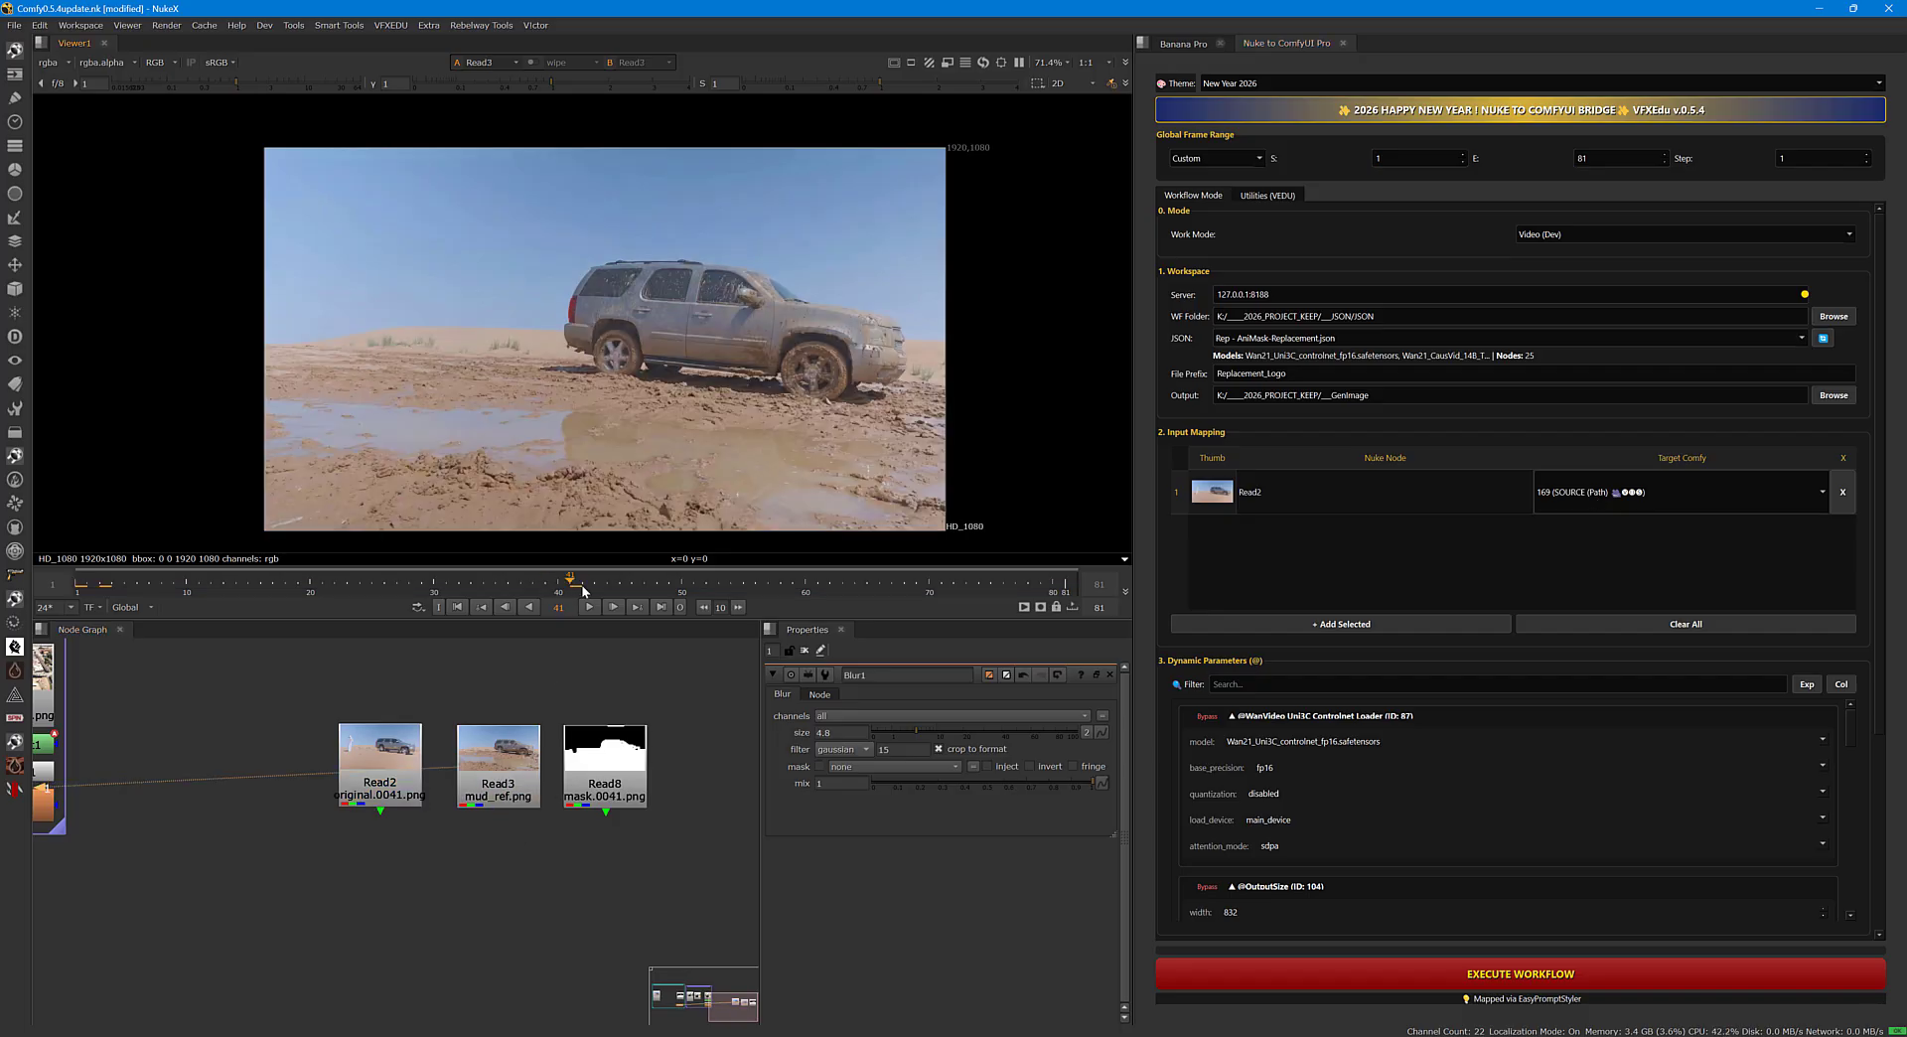
{"action": "left_click", "coordinate": [1316, 626]}
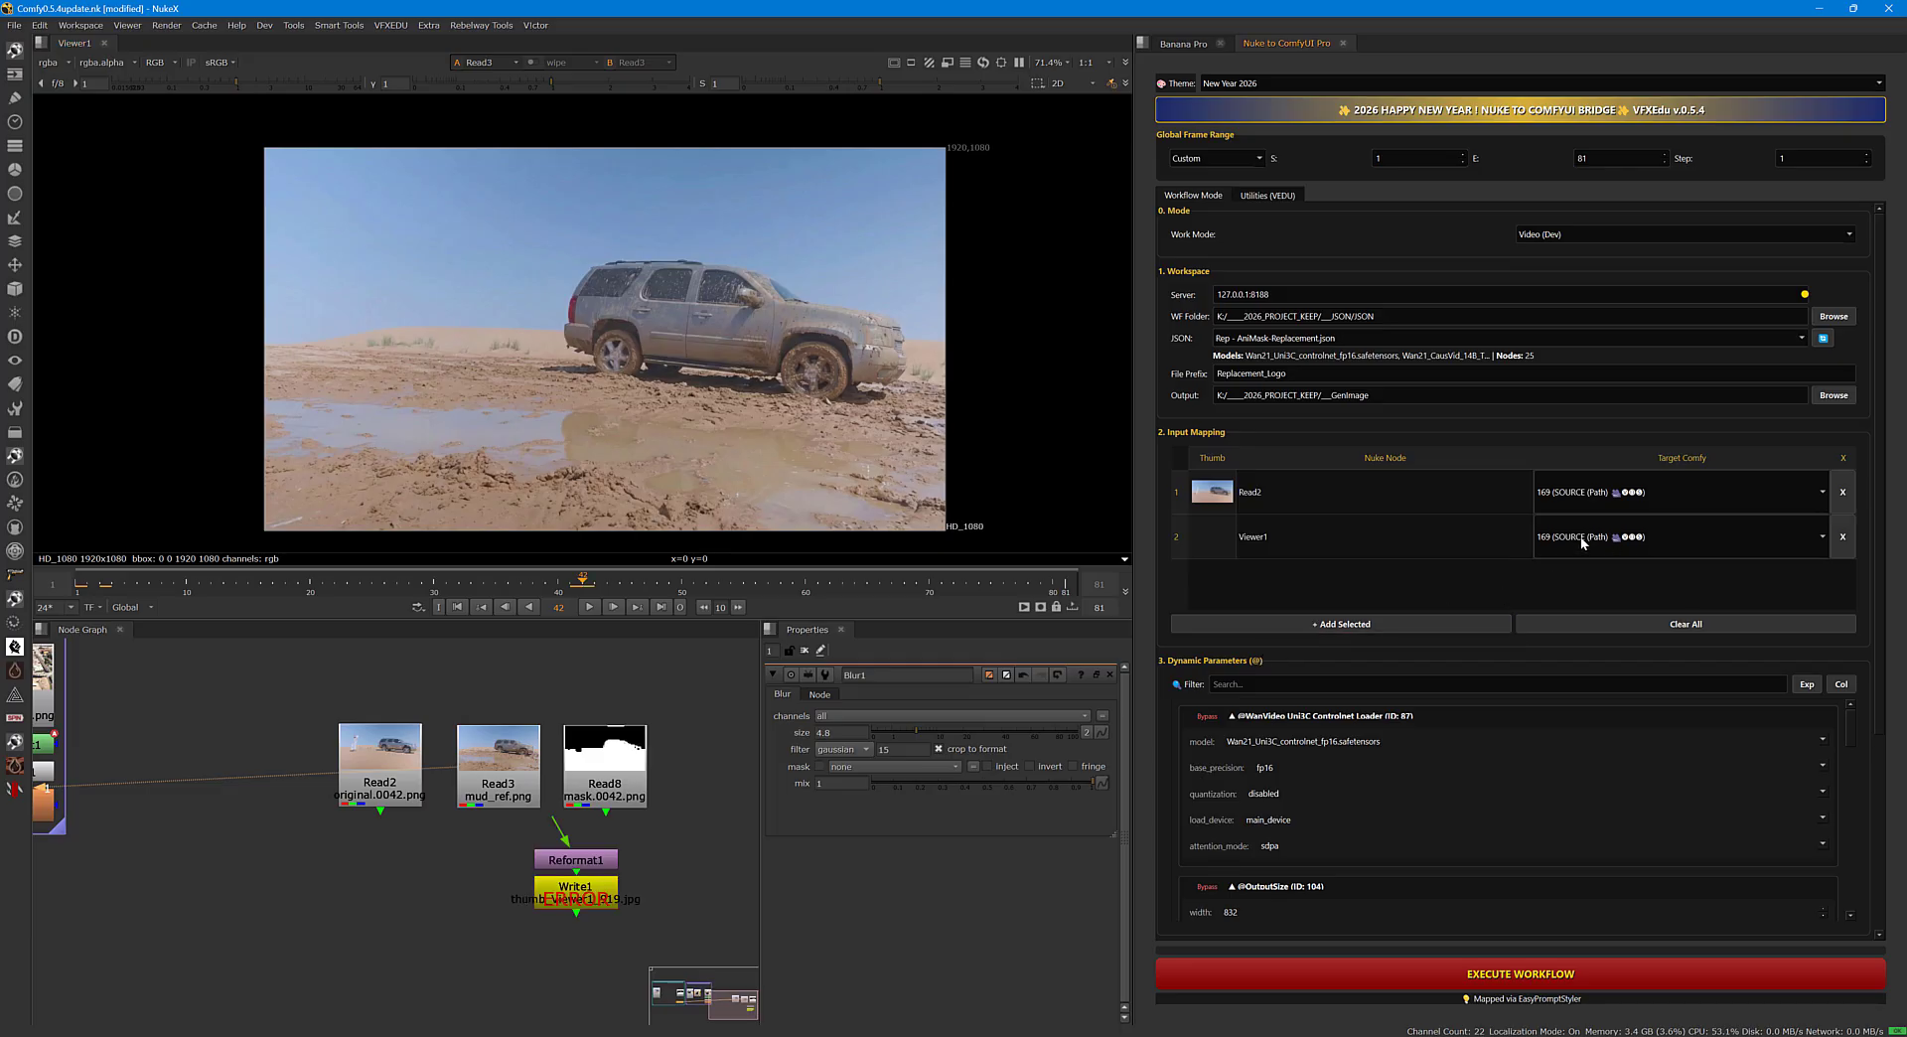
{"action": "left_click", "coordinate": [1592, 542]}
{"action": "left_click", "coordinate": [1603, 552]}
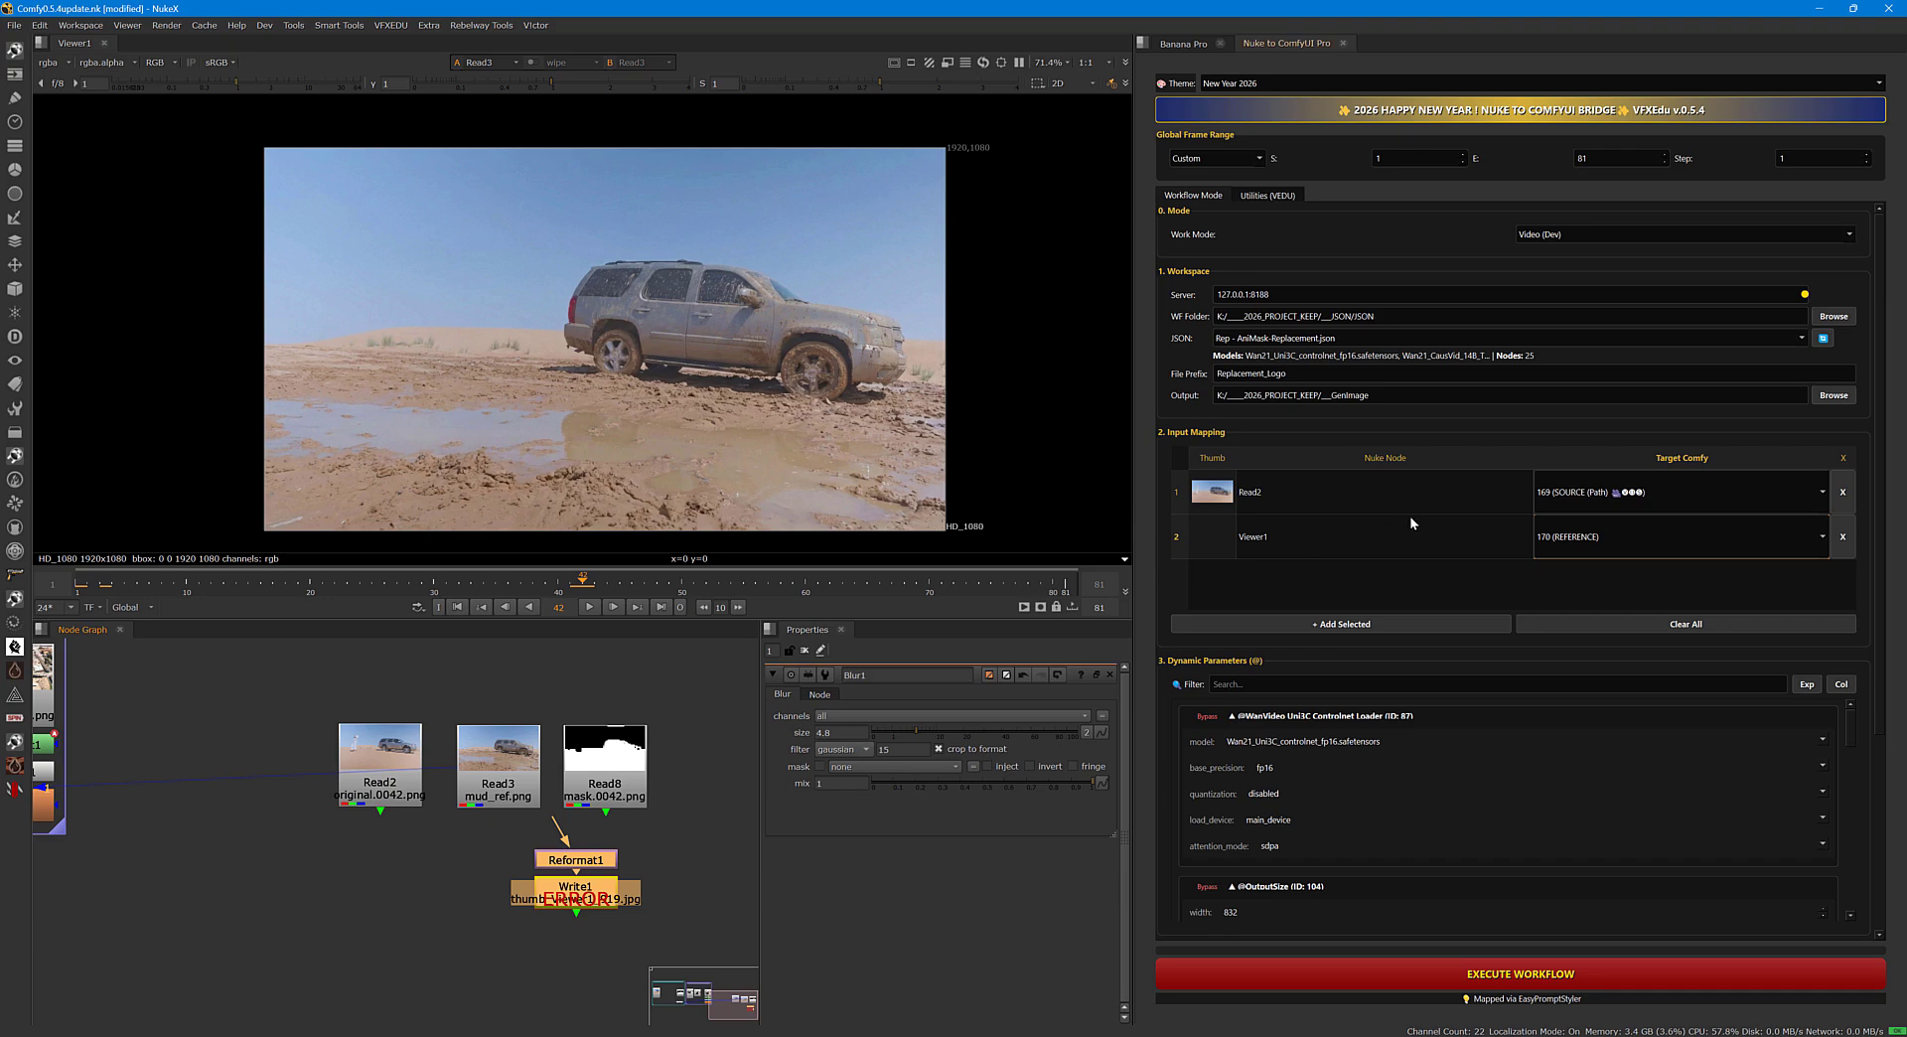
{"action": "left_click", "coordinate": [1843, 536]}
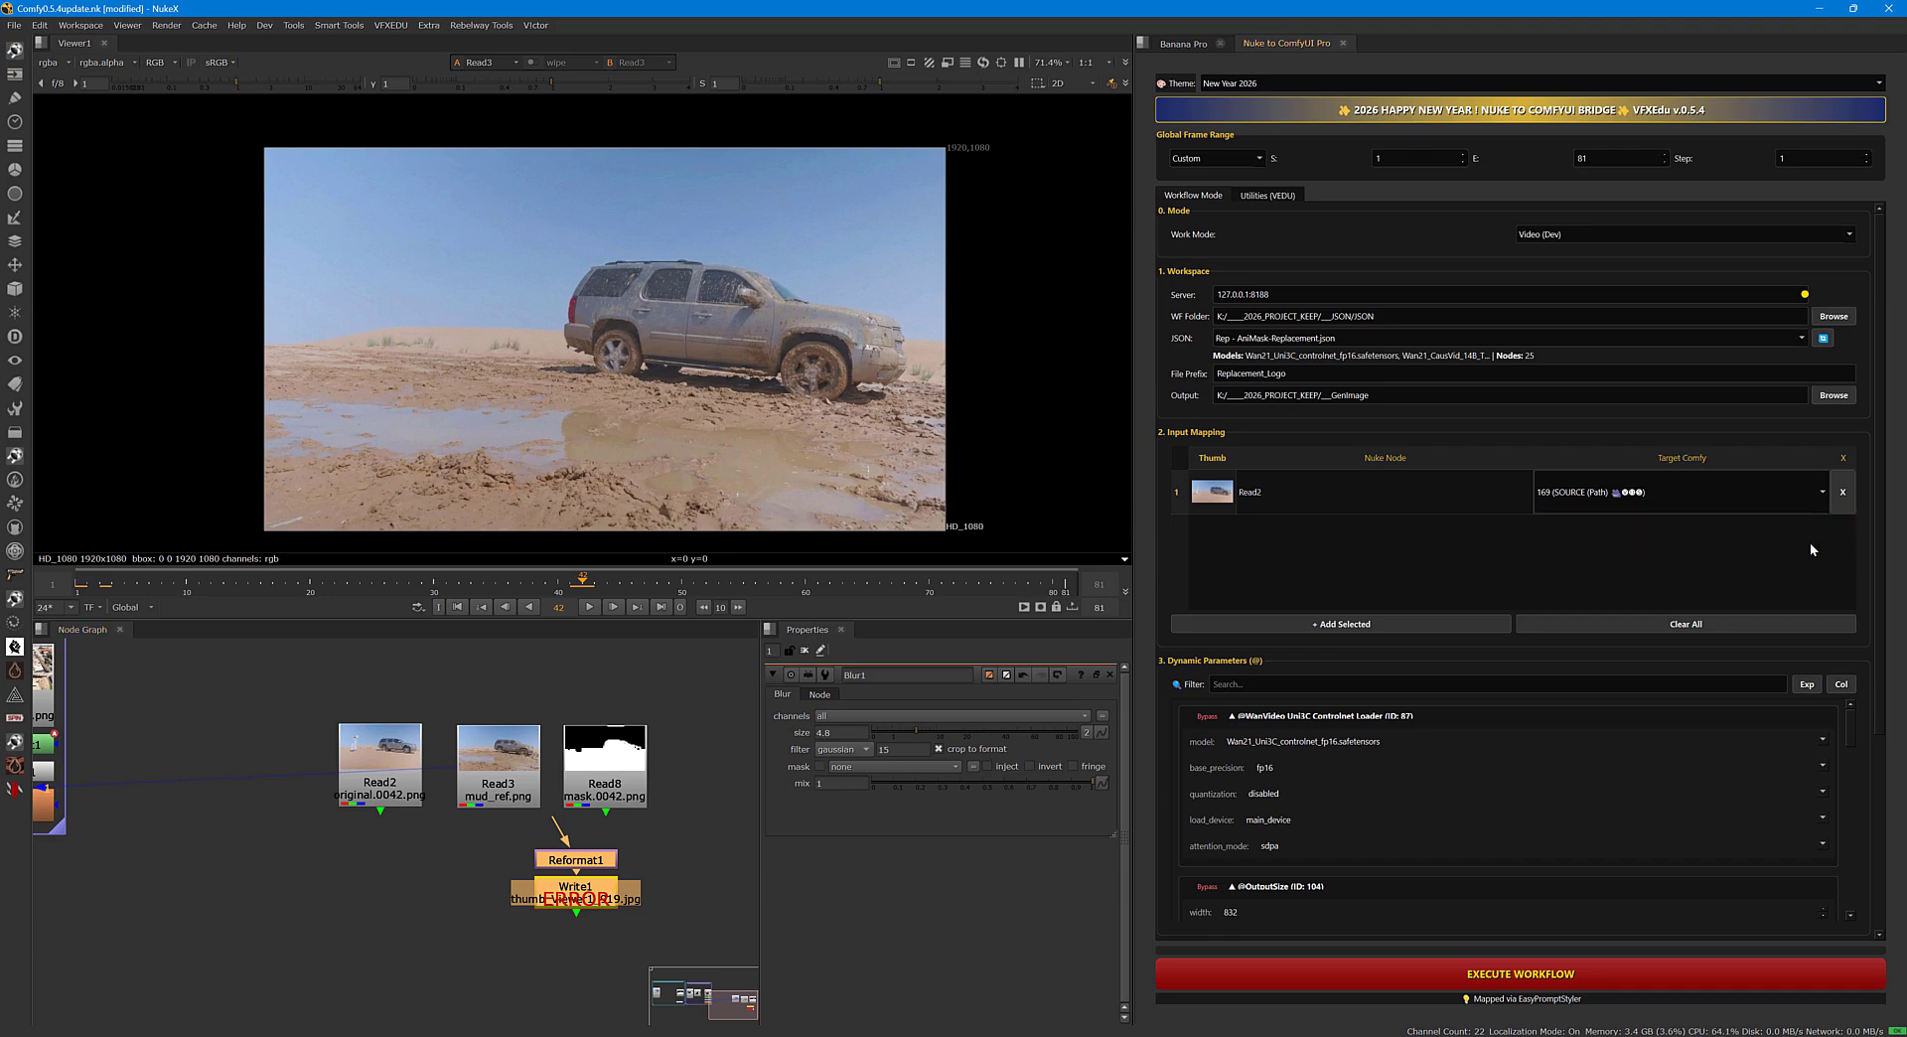
{"action": "left_click", "coordinate": [525, 798]}
{"action": "left_click_drag", "start_coordinate": [502, 834], "coordinate": [673, 934]}
{"action": "key", "text": "Delete"}
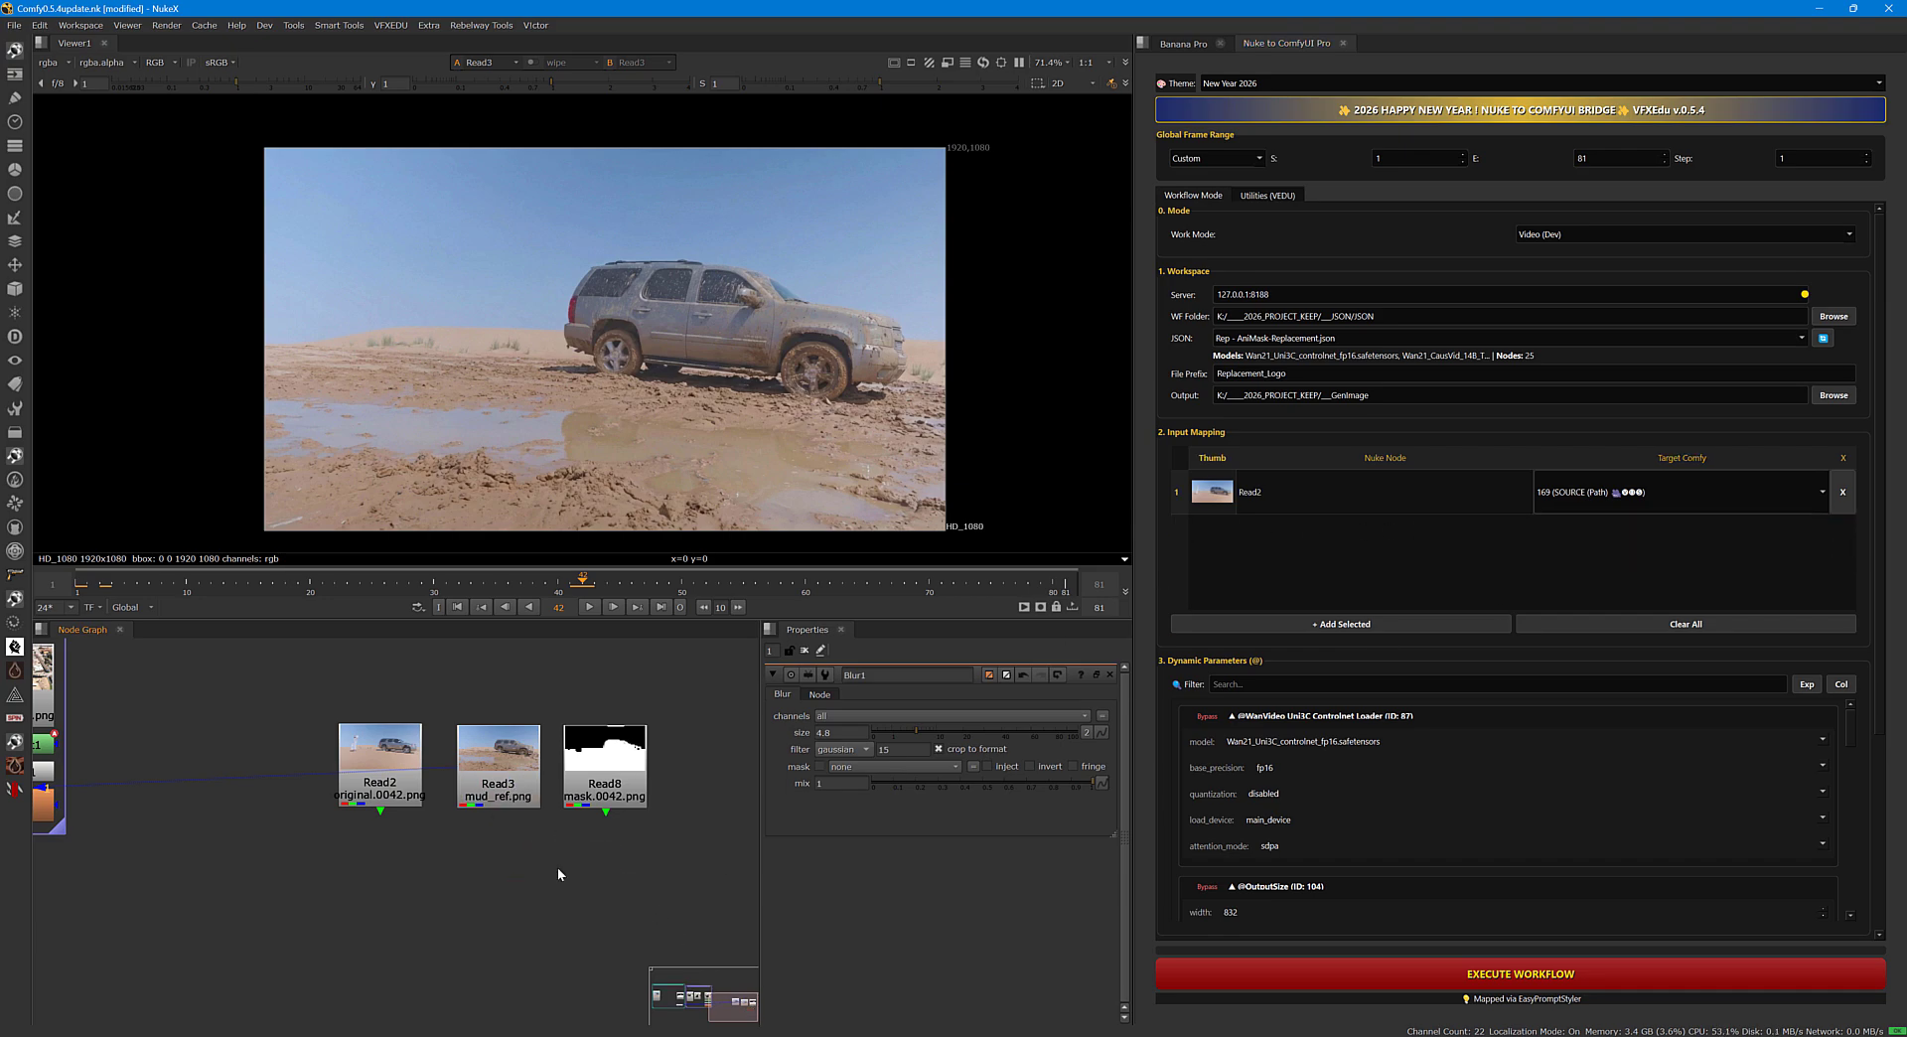
Add Read3 to the input mapping and assign it to the 170 (REFERENCE) target.
{"action": "left_click", "coordinate": [506, 790]}
{"action": "left_click", "coordinate": [1260, 620]}
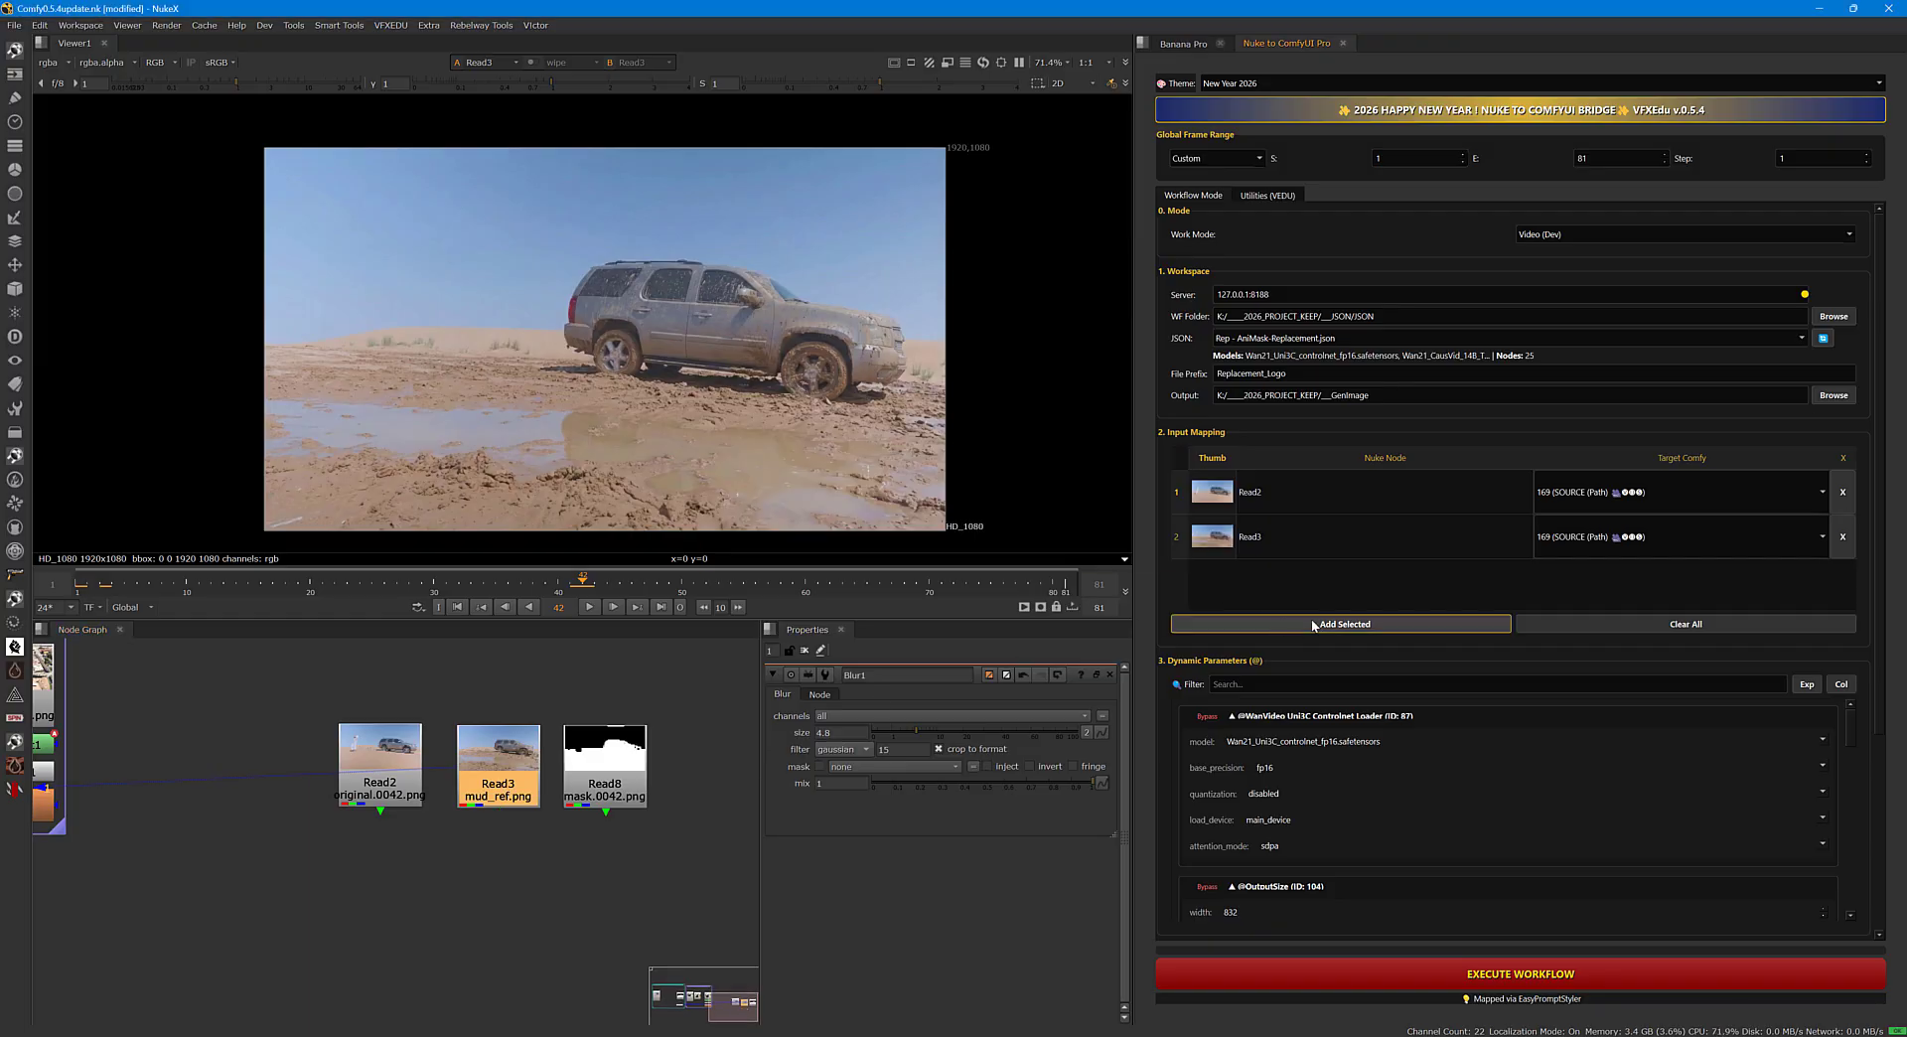
{"action": "left_click", "coordinate": [1724, 534]}
{"action": "left_click", "coordinate": [1613, 544]}
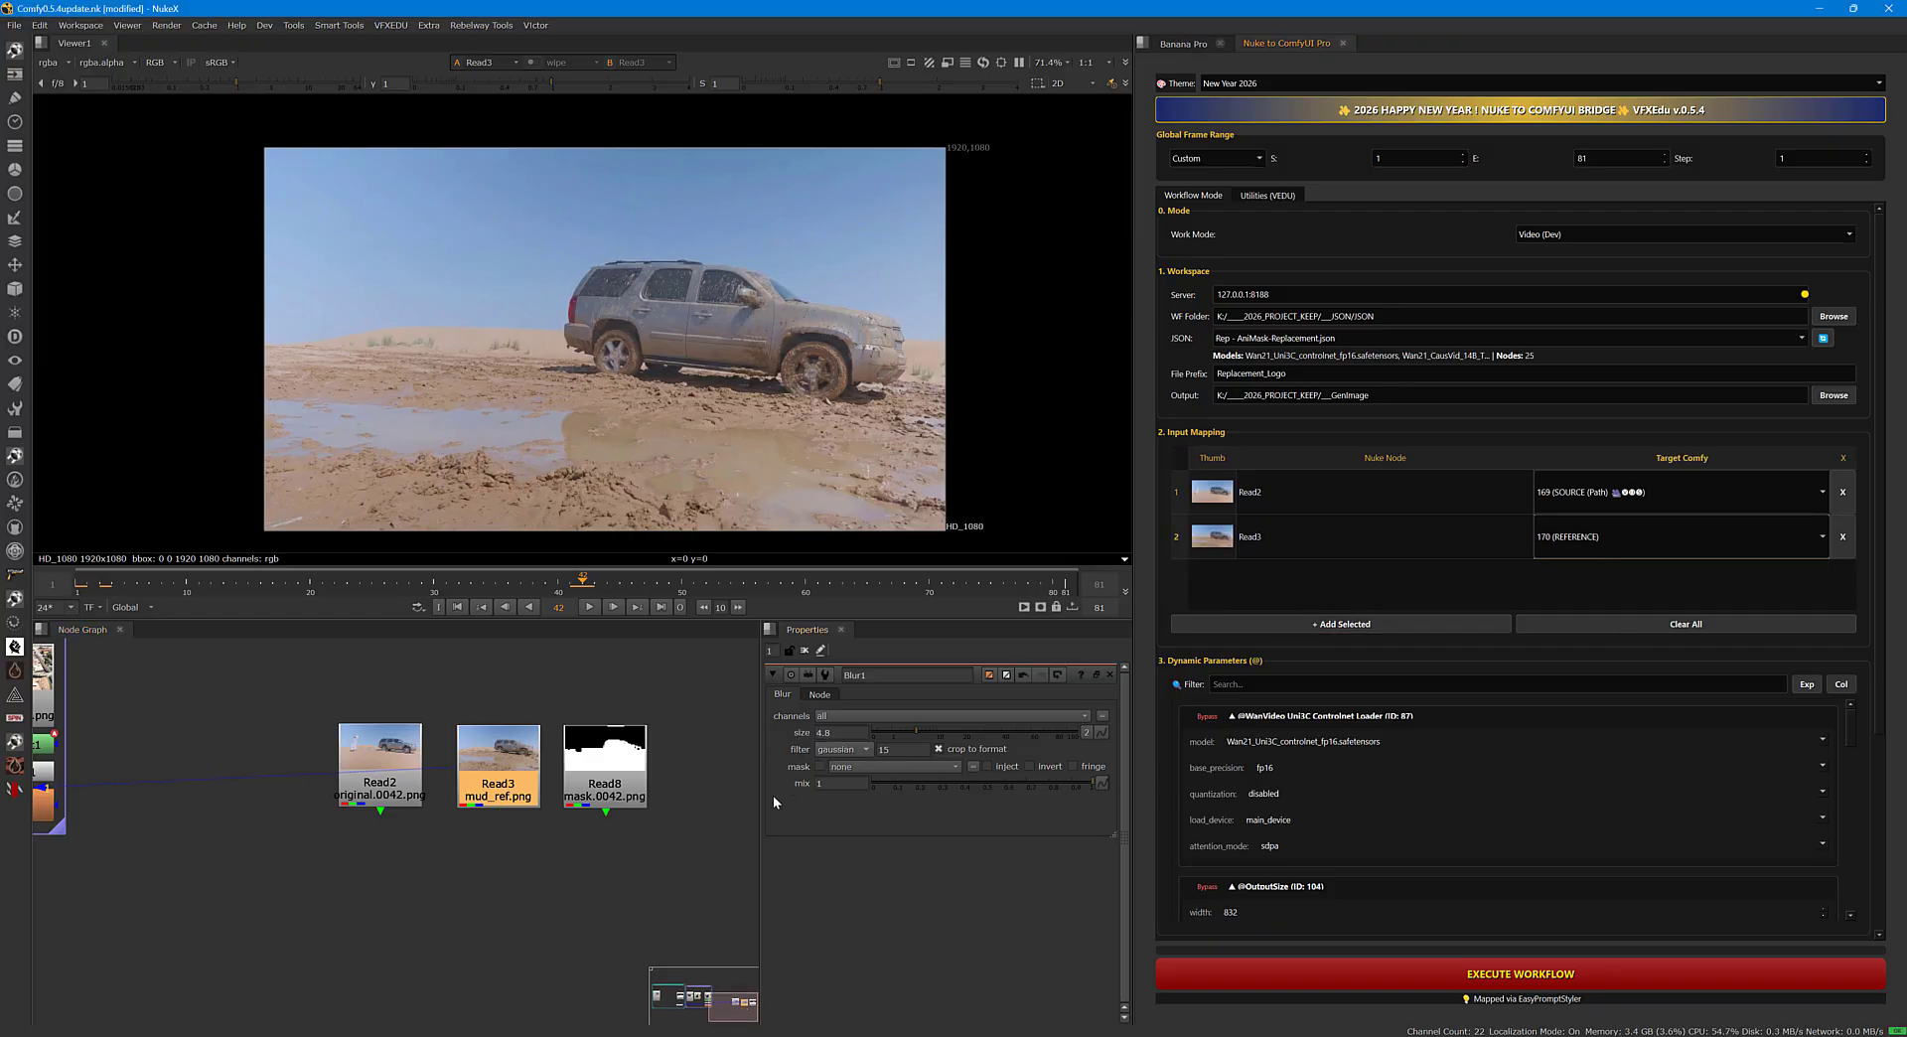
Play and scrub the Read8 ground mask in the viewer to check it across the frames.
{"action": "left_click", "coordinate": [606, 800]}
{"action": "key", "text": "1"}
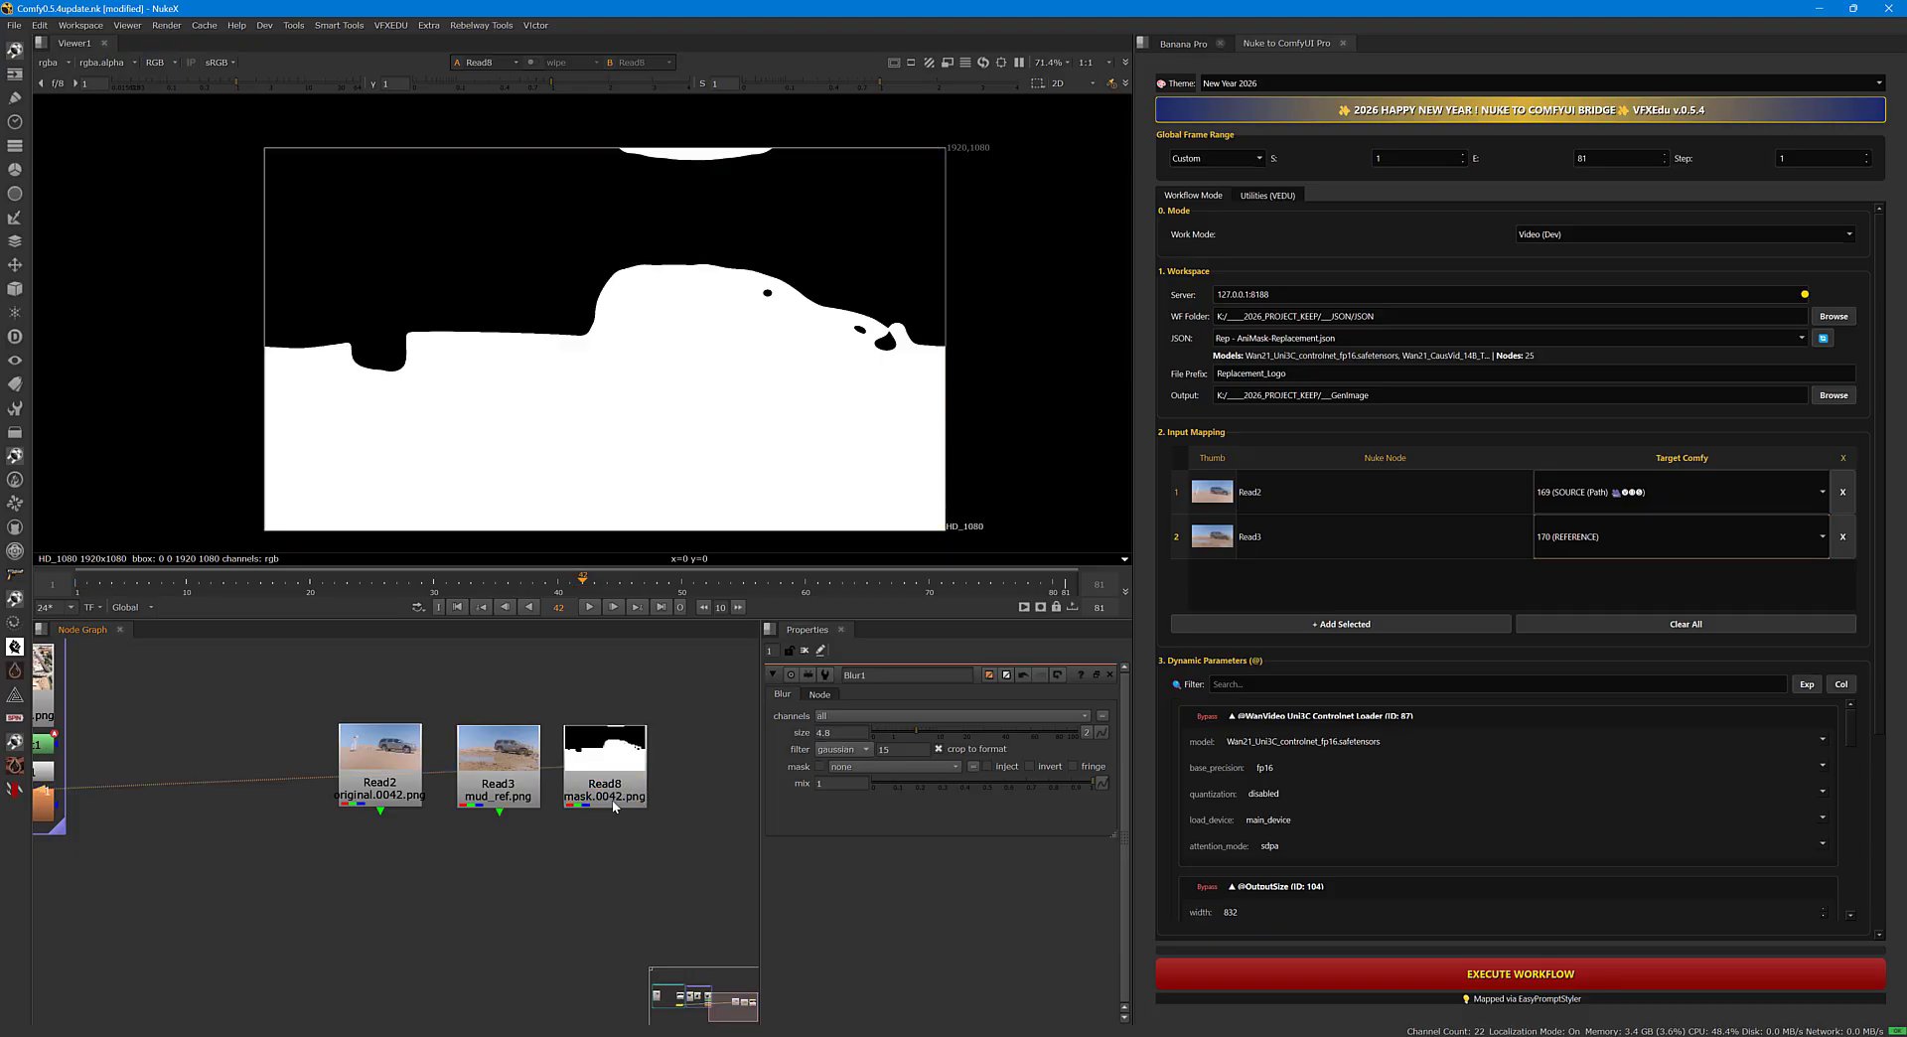
{"action": "left_click", "coordinate": [79, 586]}
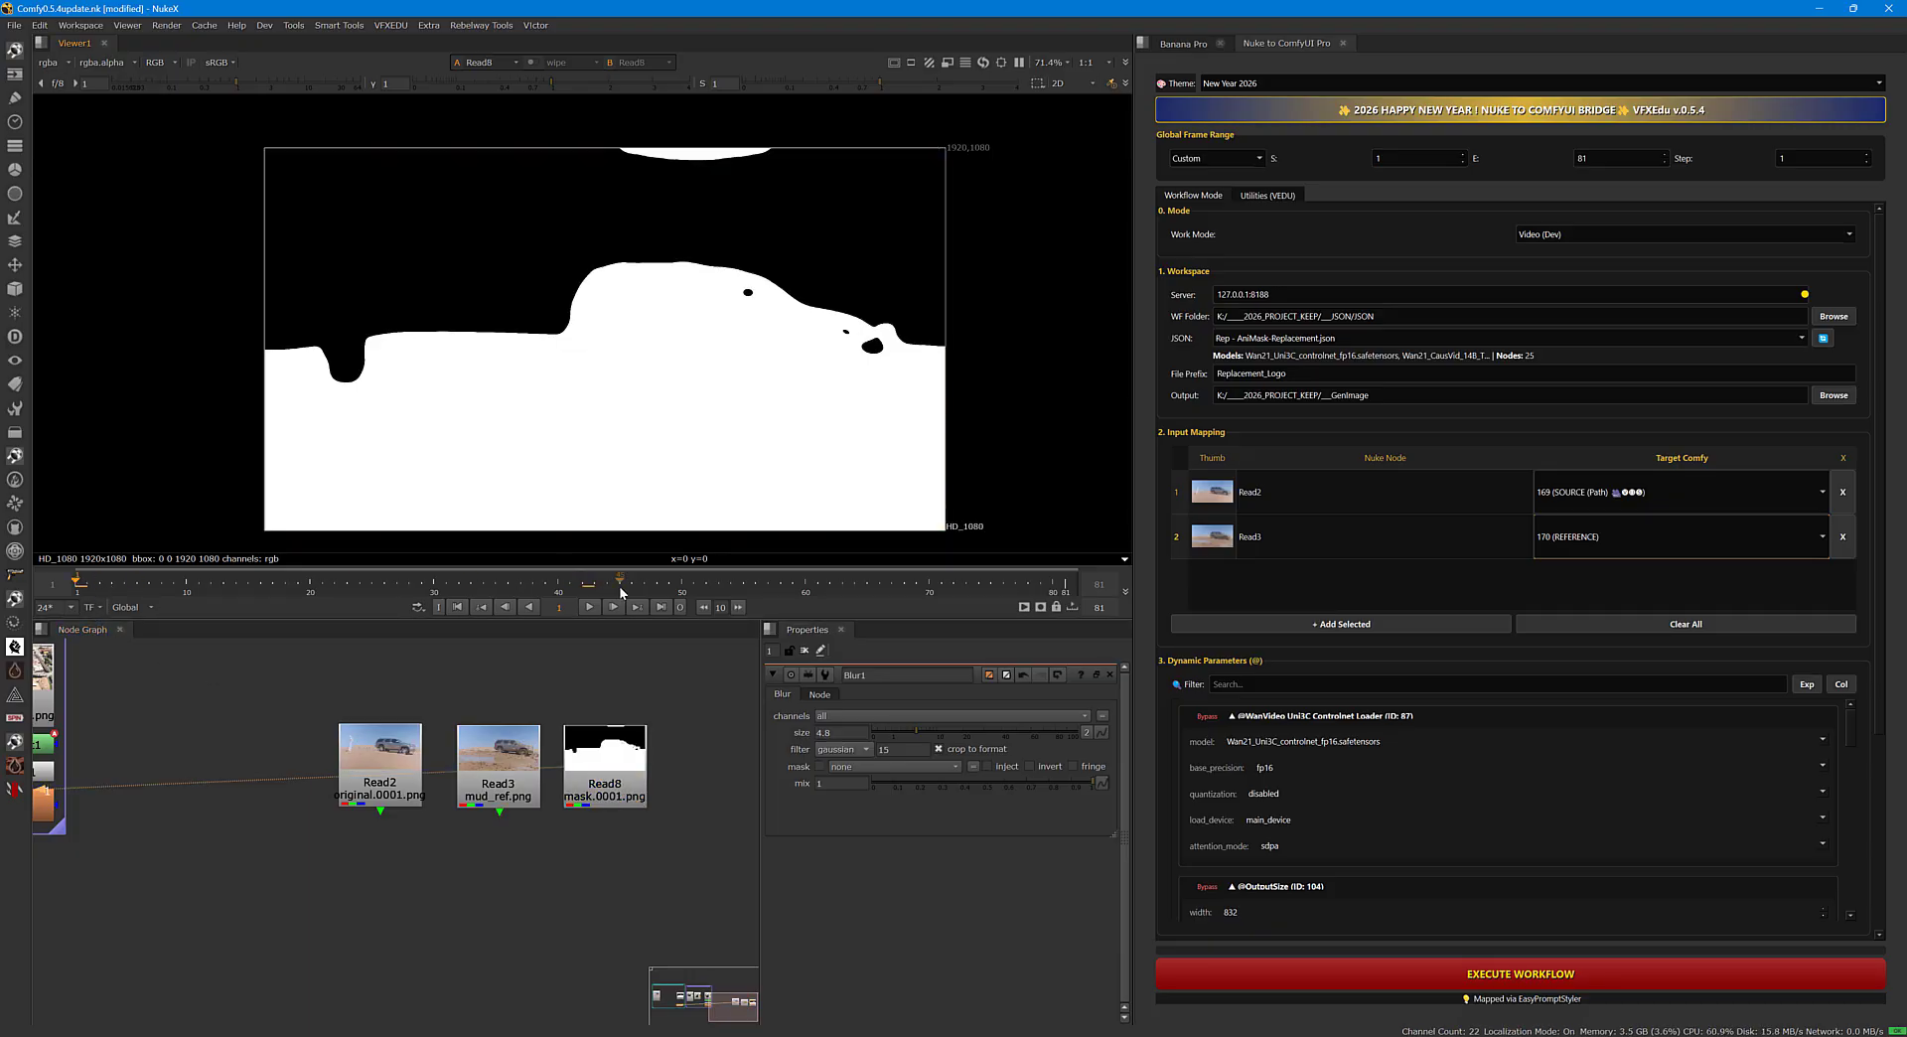
{"action": "left_click", "coordinate": [591, 607]}
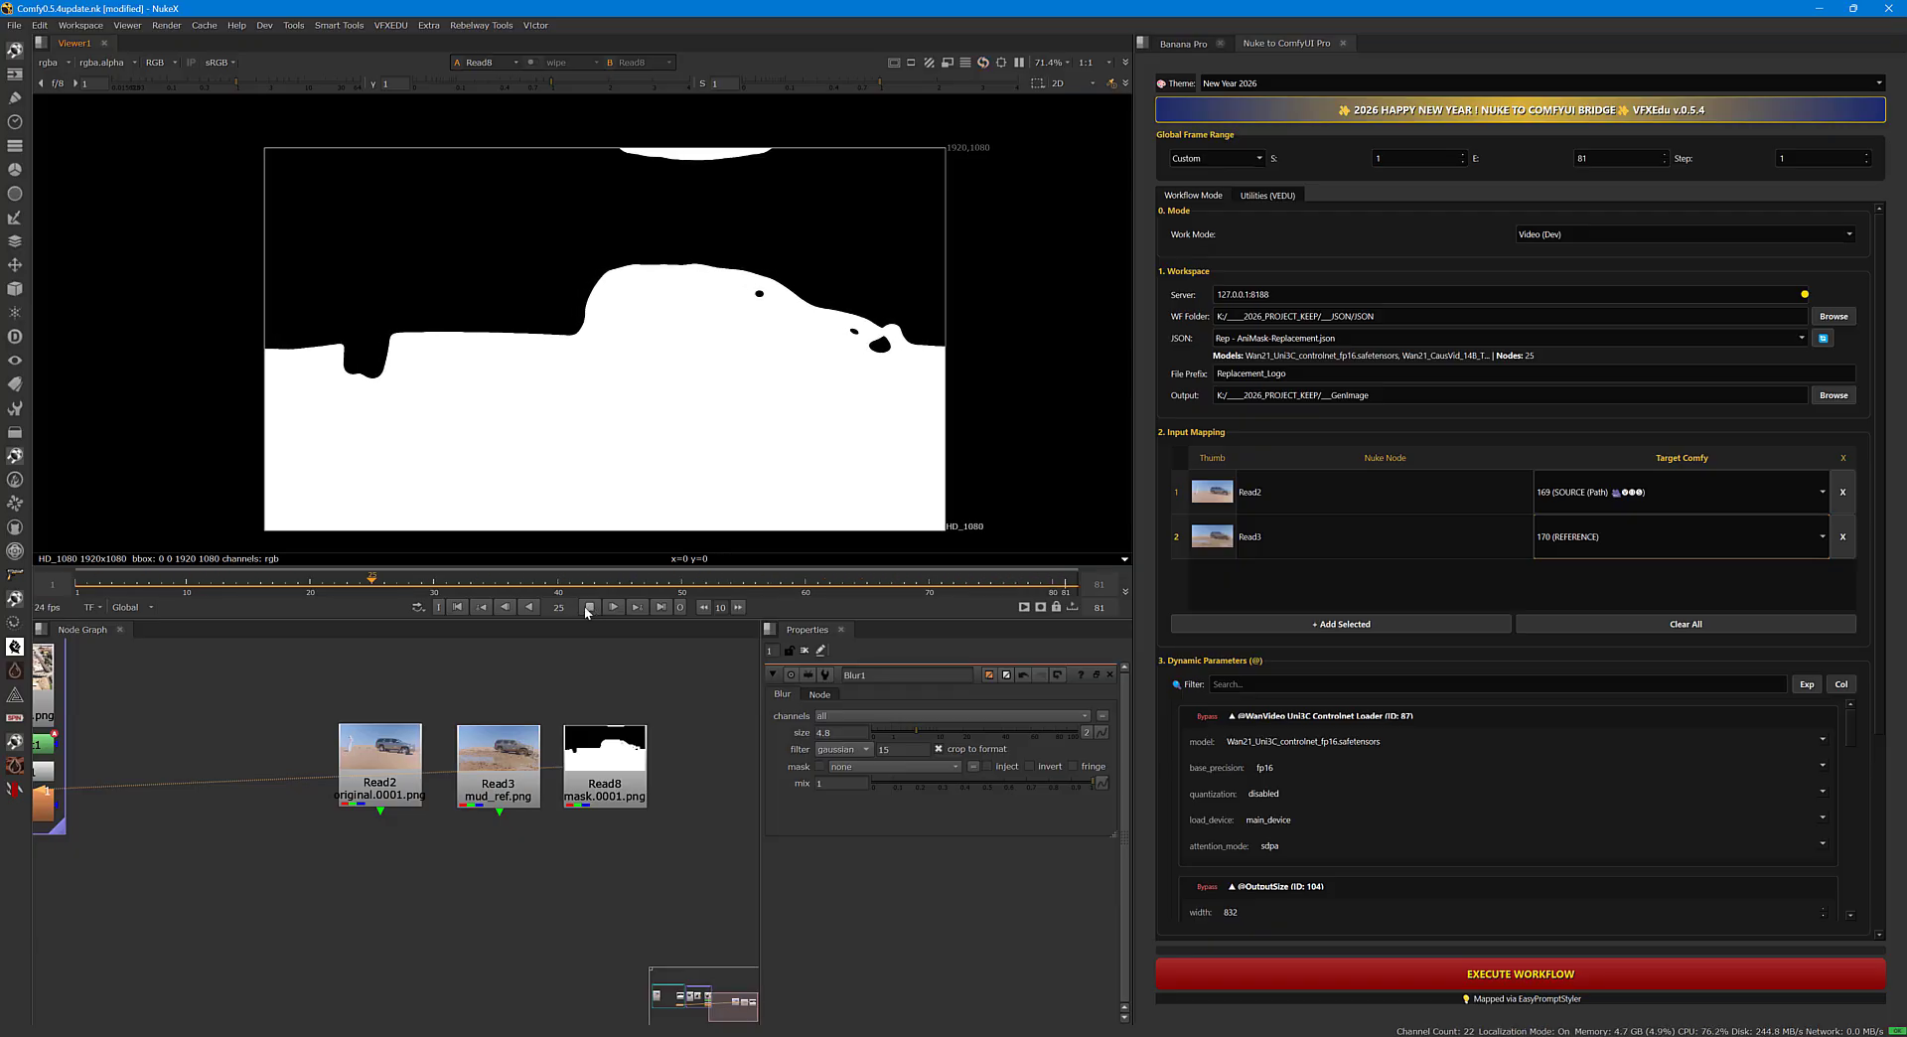
{"action": "left_click", "coordinate": [590, 606]}
{"action": "left_click_drag", "start_coordinate": [505, 588], "coordinate": [149, 590]}
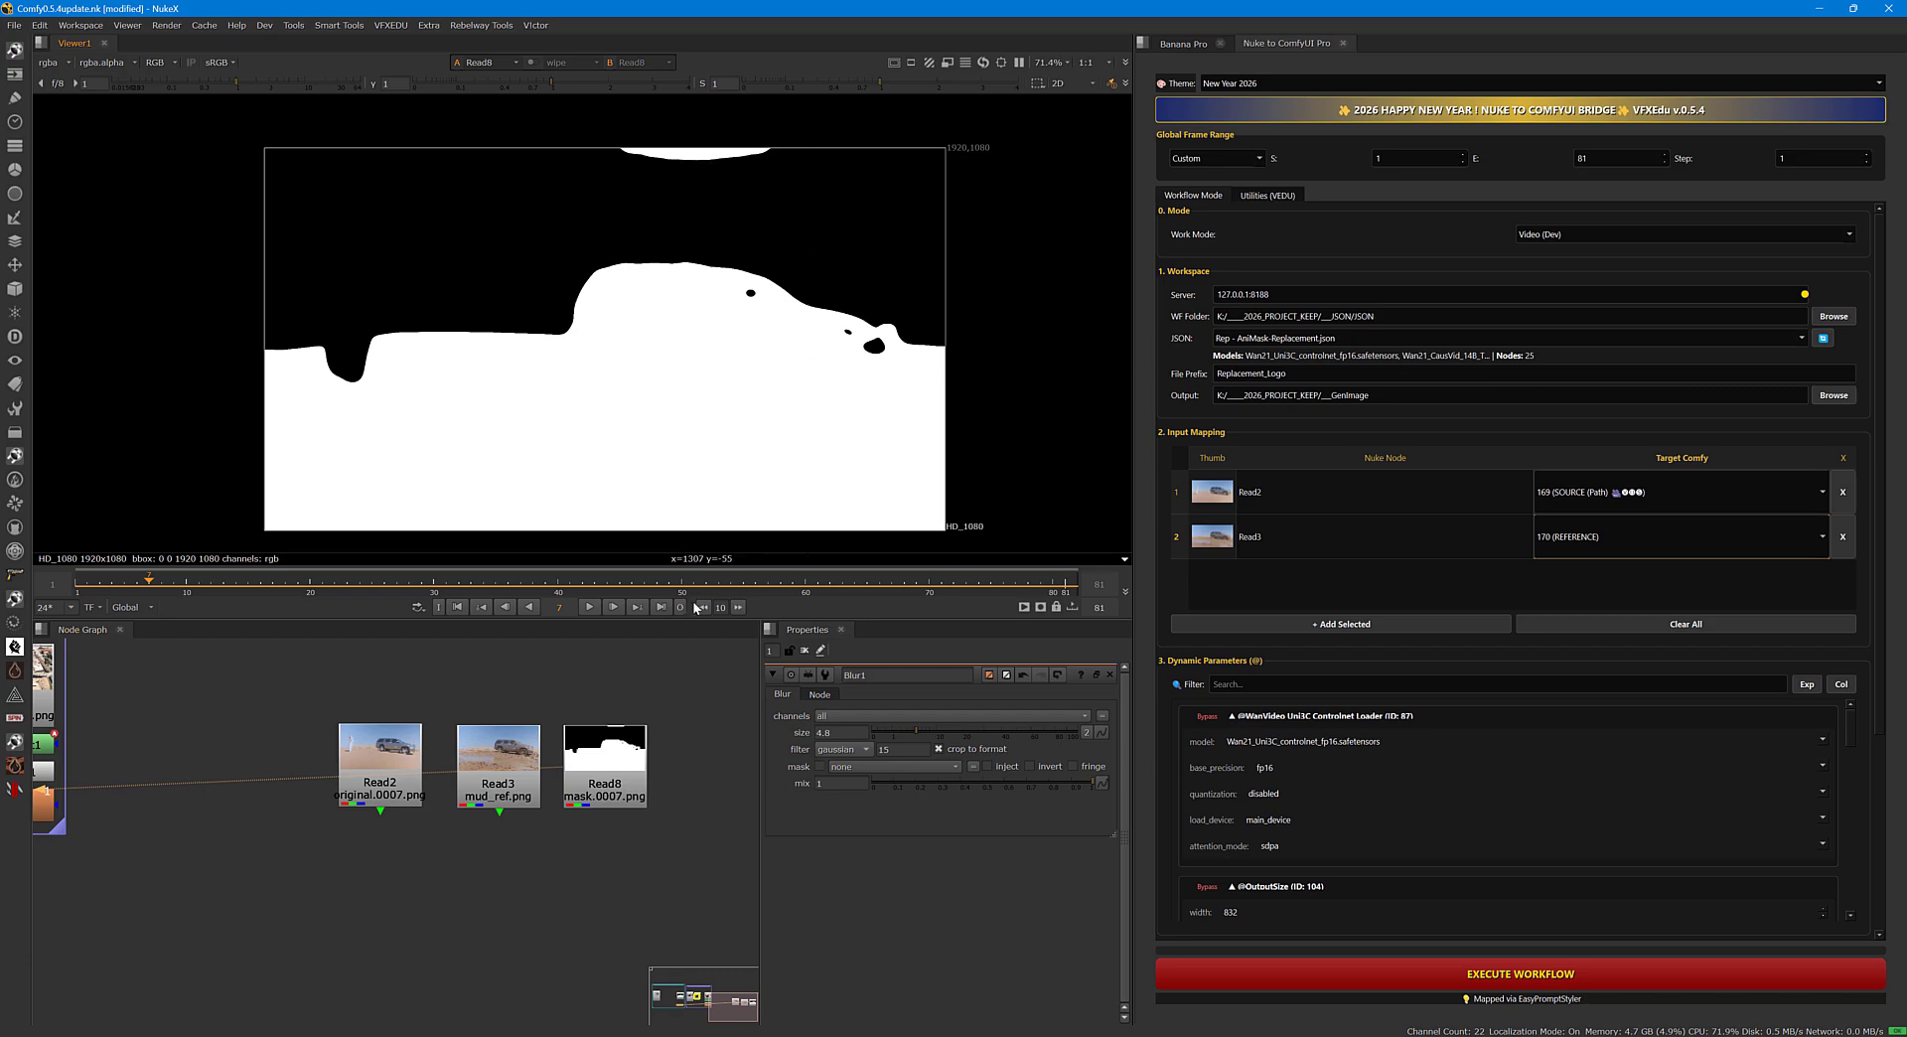
Attach a RotoPaint node to the Read8 mask and set its output to rgba.
{"action": "left_click", "coordinate": [615, 771]}
{"action": "key", "text": "Tab"}
{"action": "type", "text": "roto"}
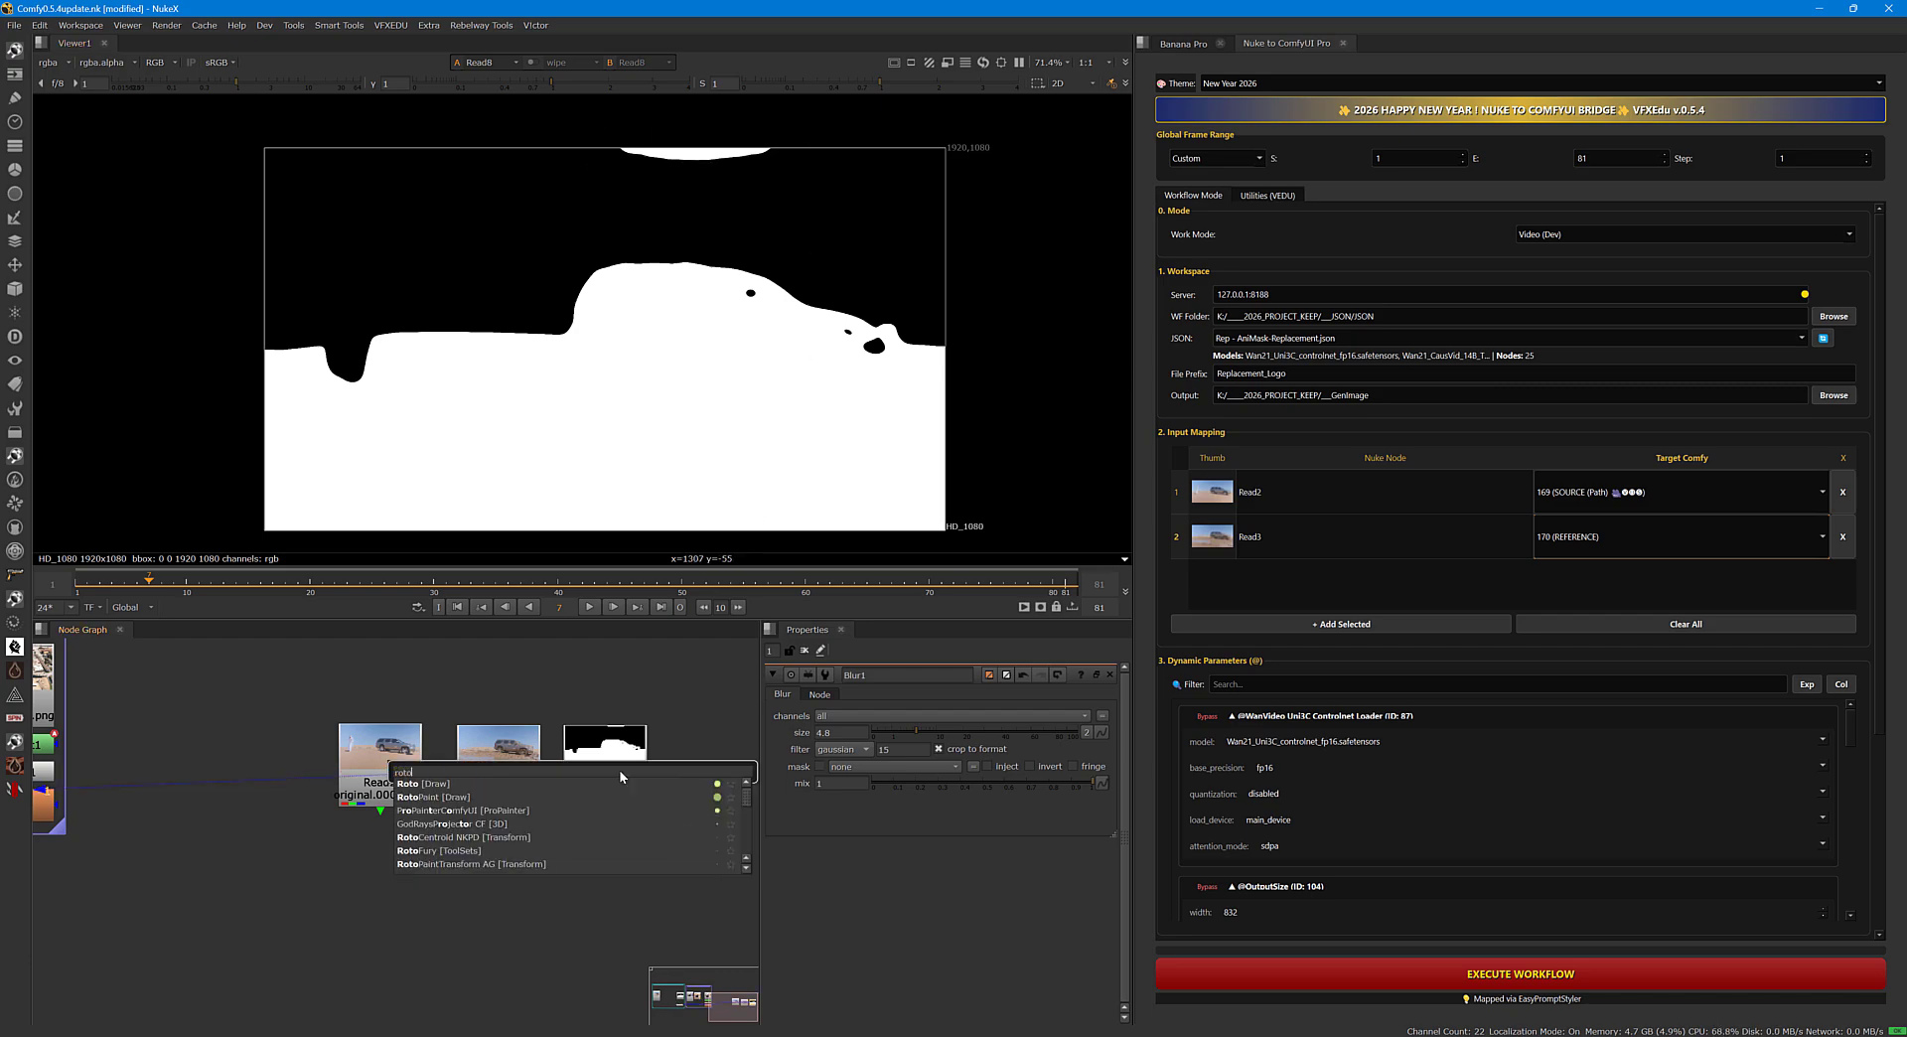
{"action": "left_click", "coordinate": [497, 799]}
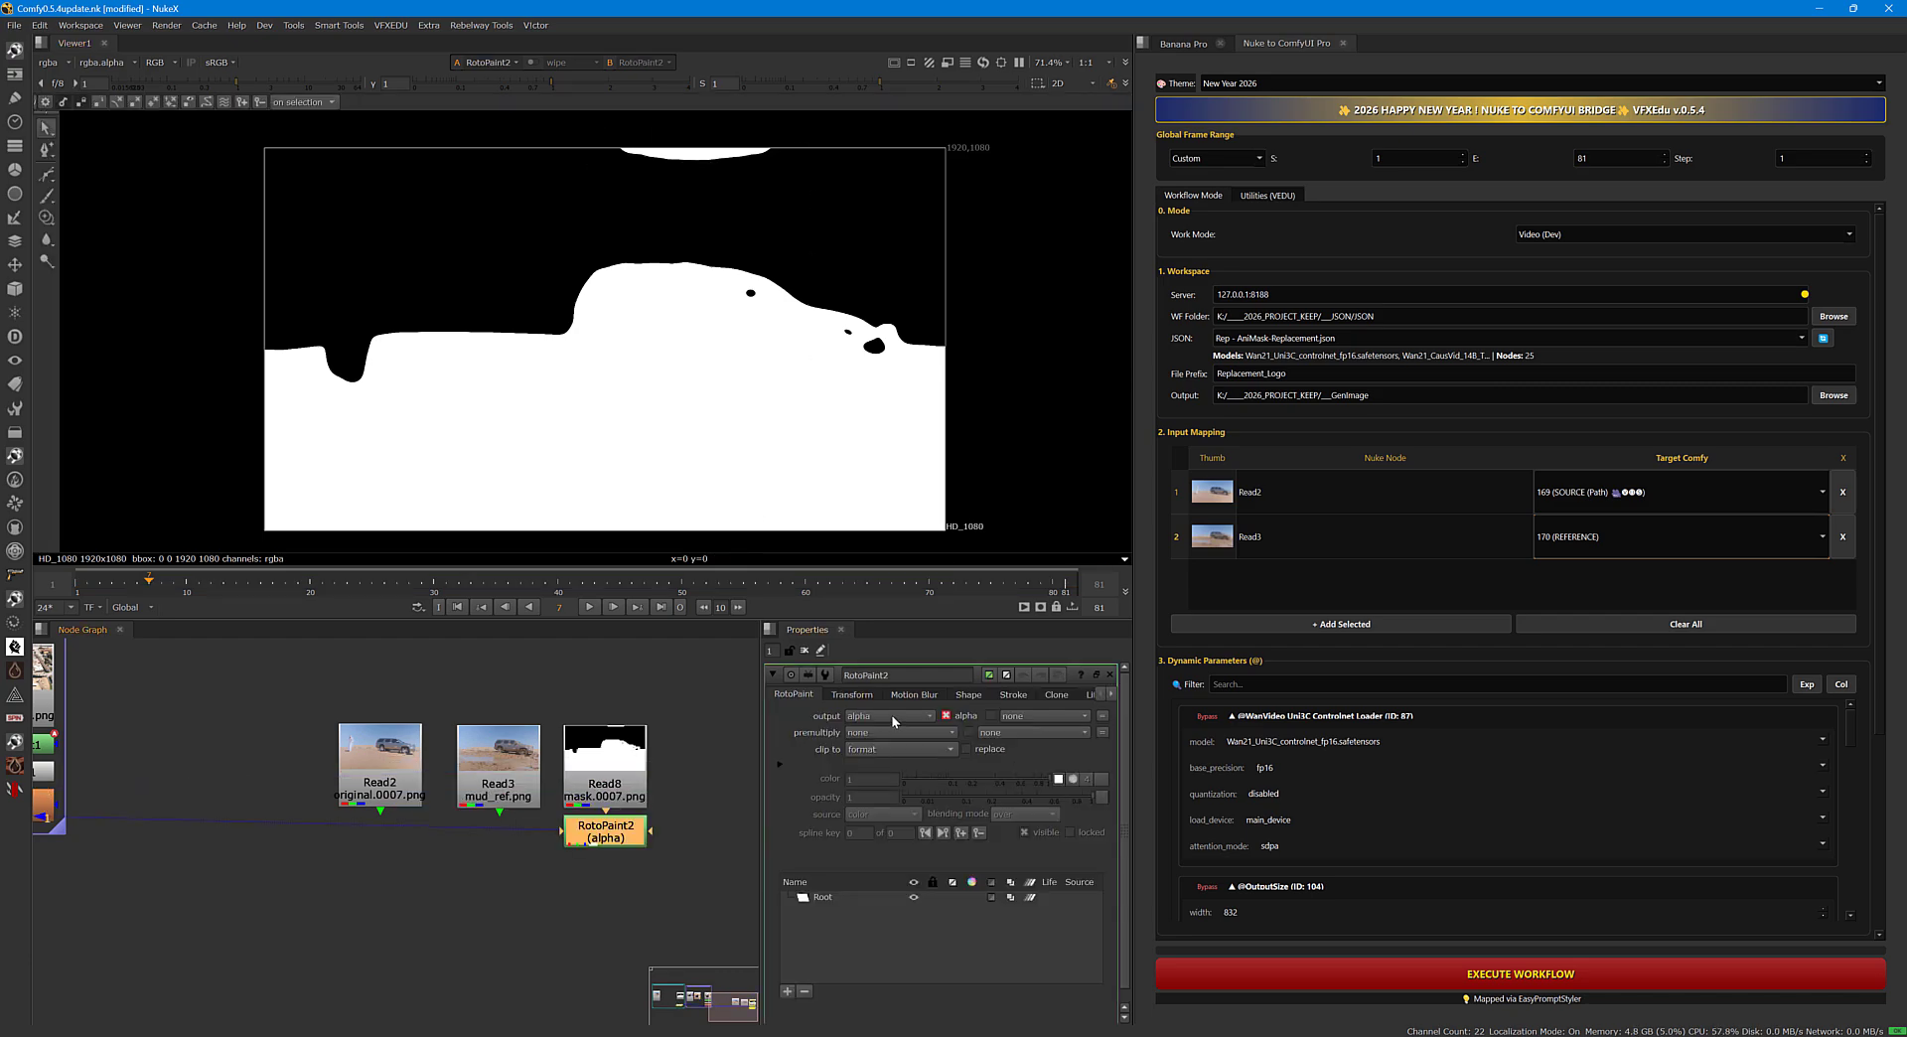
{"action": "left_click", "coordinate": [891, 715]}
{"action": "left_click", "coordinate": [874, 750]}
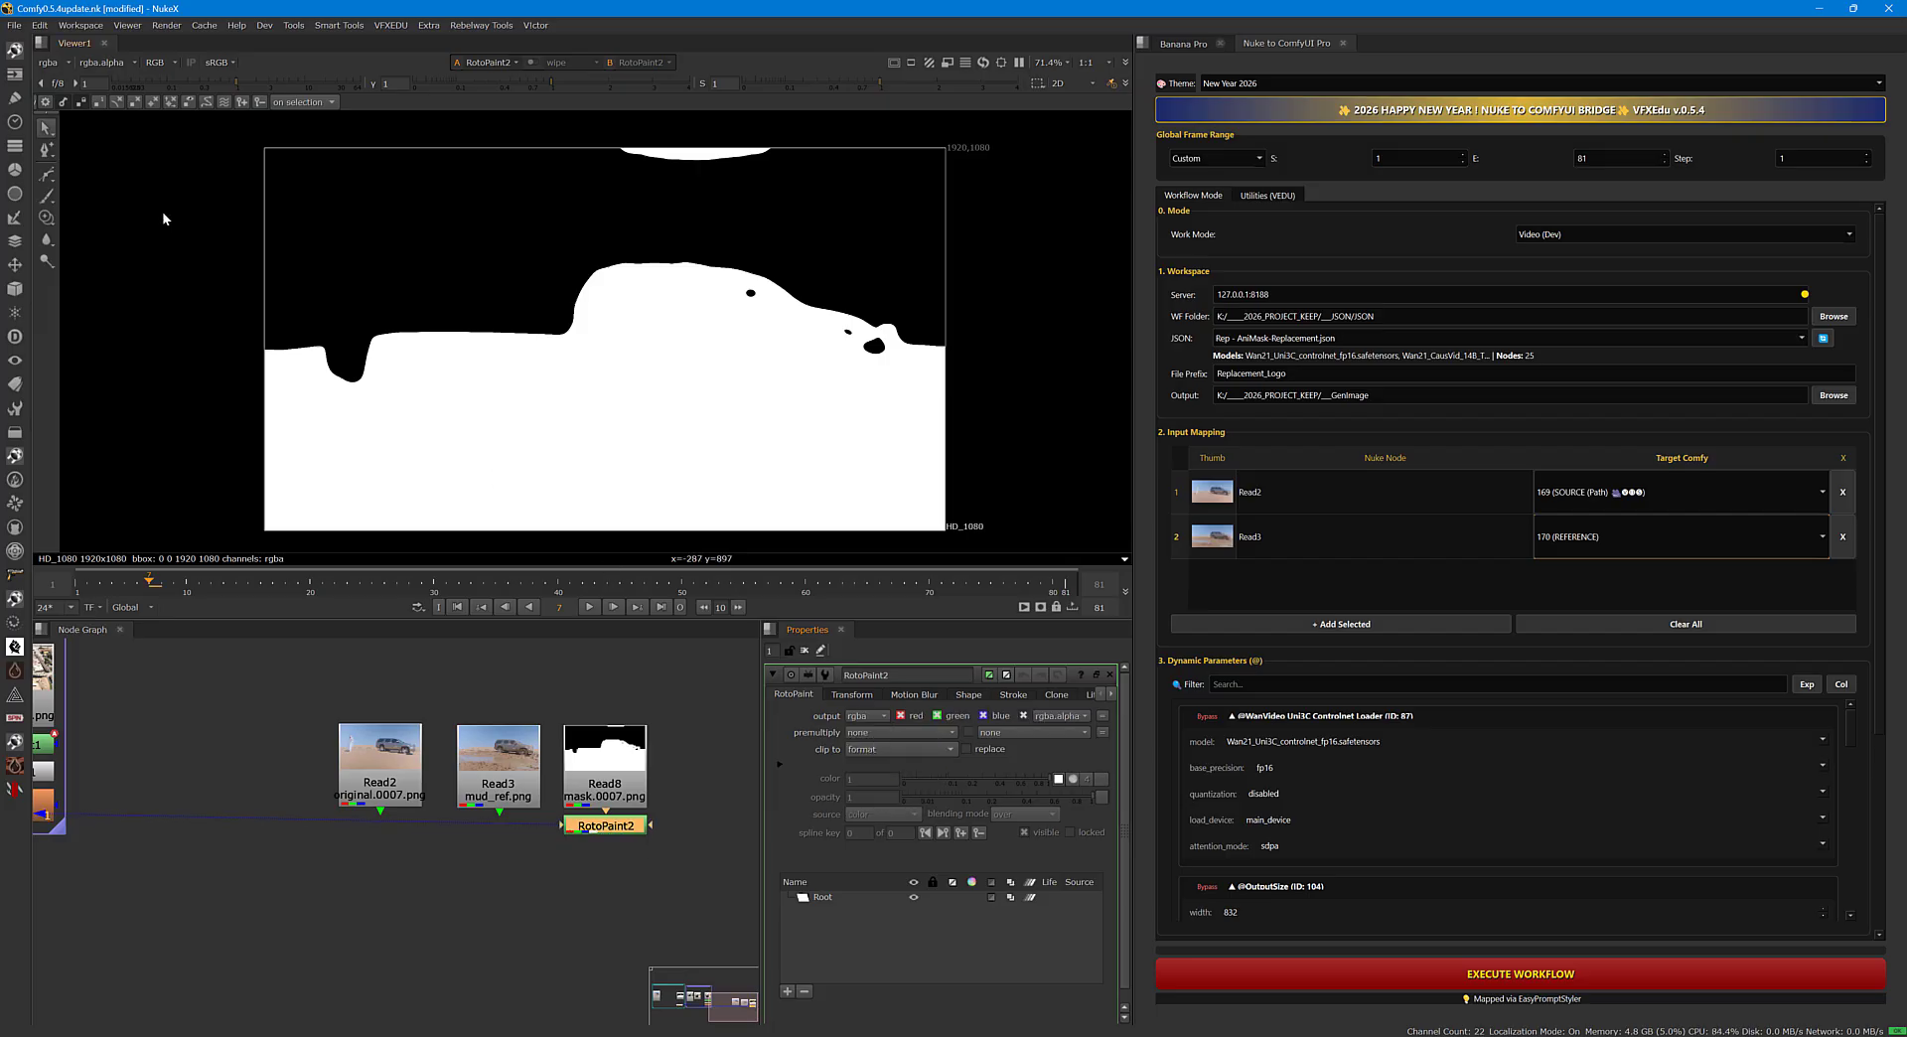
Draw a black four-point Bezier shape over the stray white patch at the mask's upper edge.
{"action": "left_click", "coordinate": [46, 196]}
{"action": "left_click", "coordinate": [385, 101]}
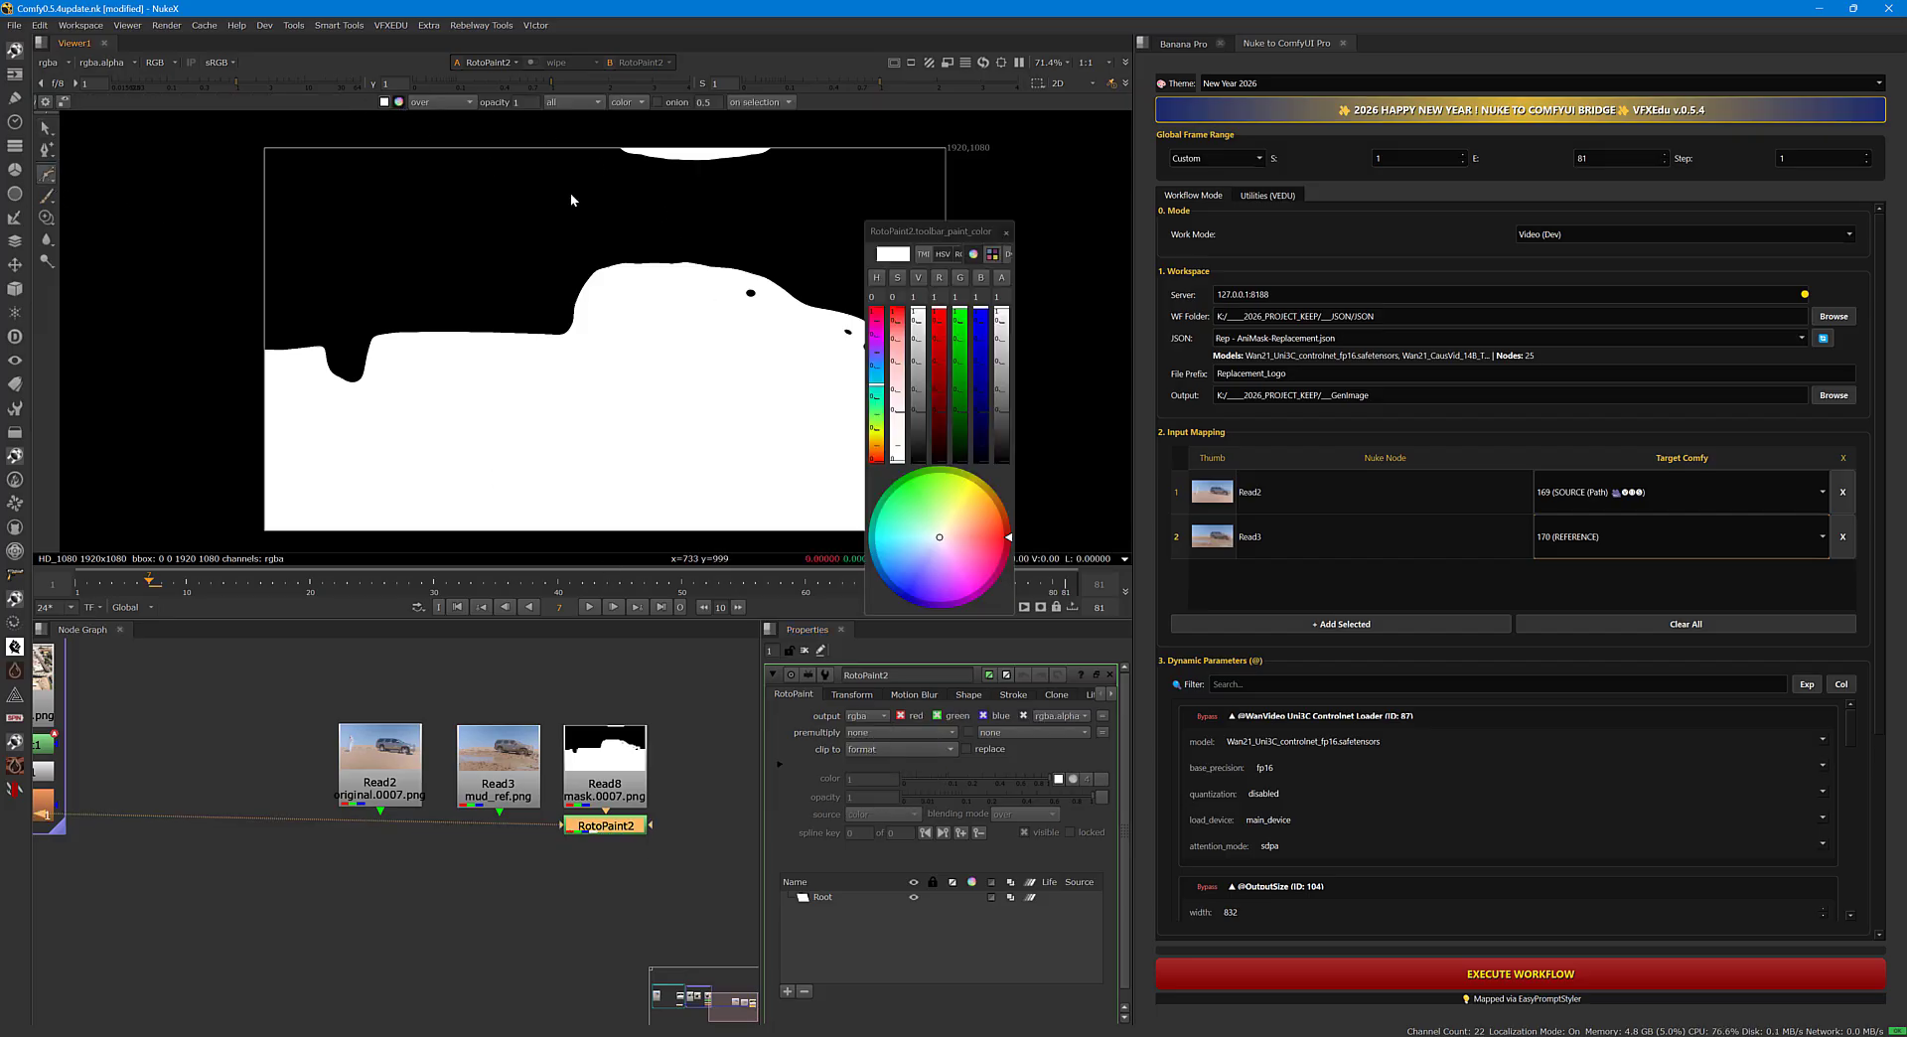
{"action": "left_click_drag", "start_coordinate": [917, 323], "coordinate": [913, 463]}
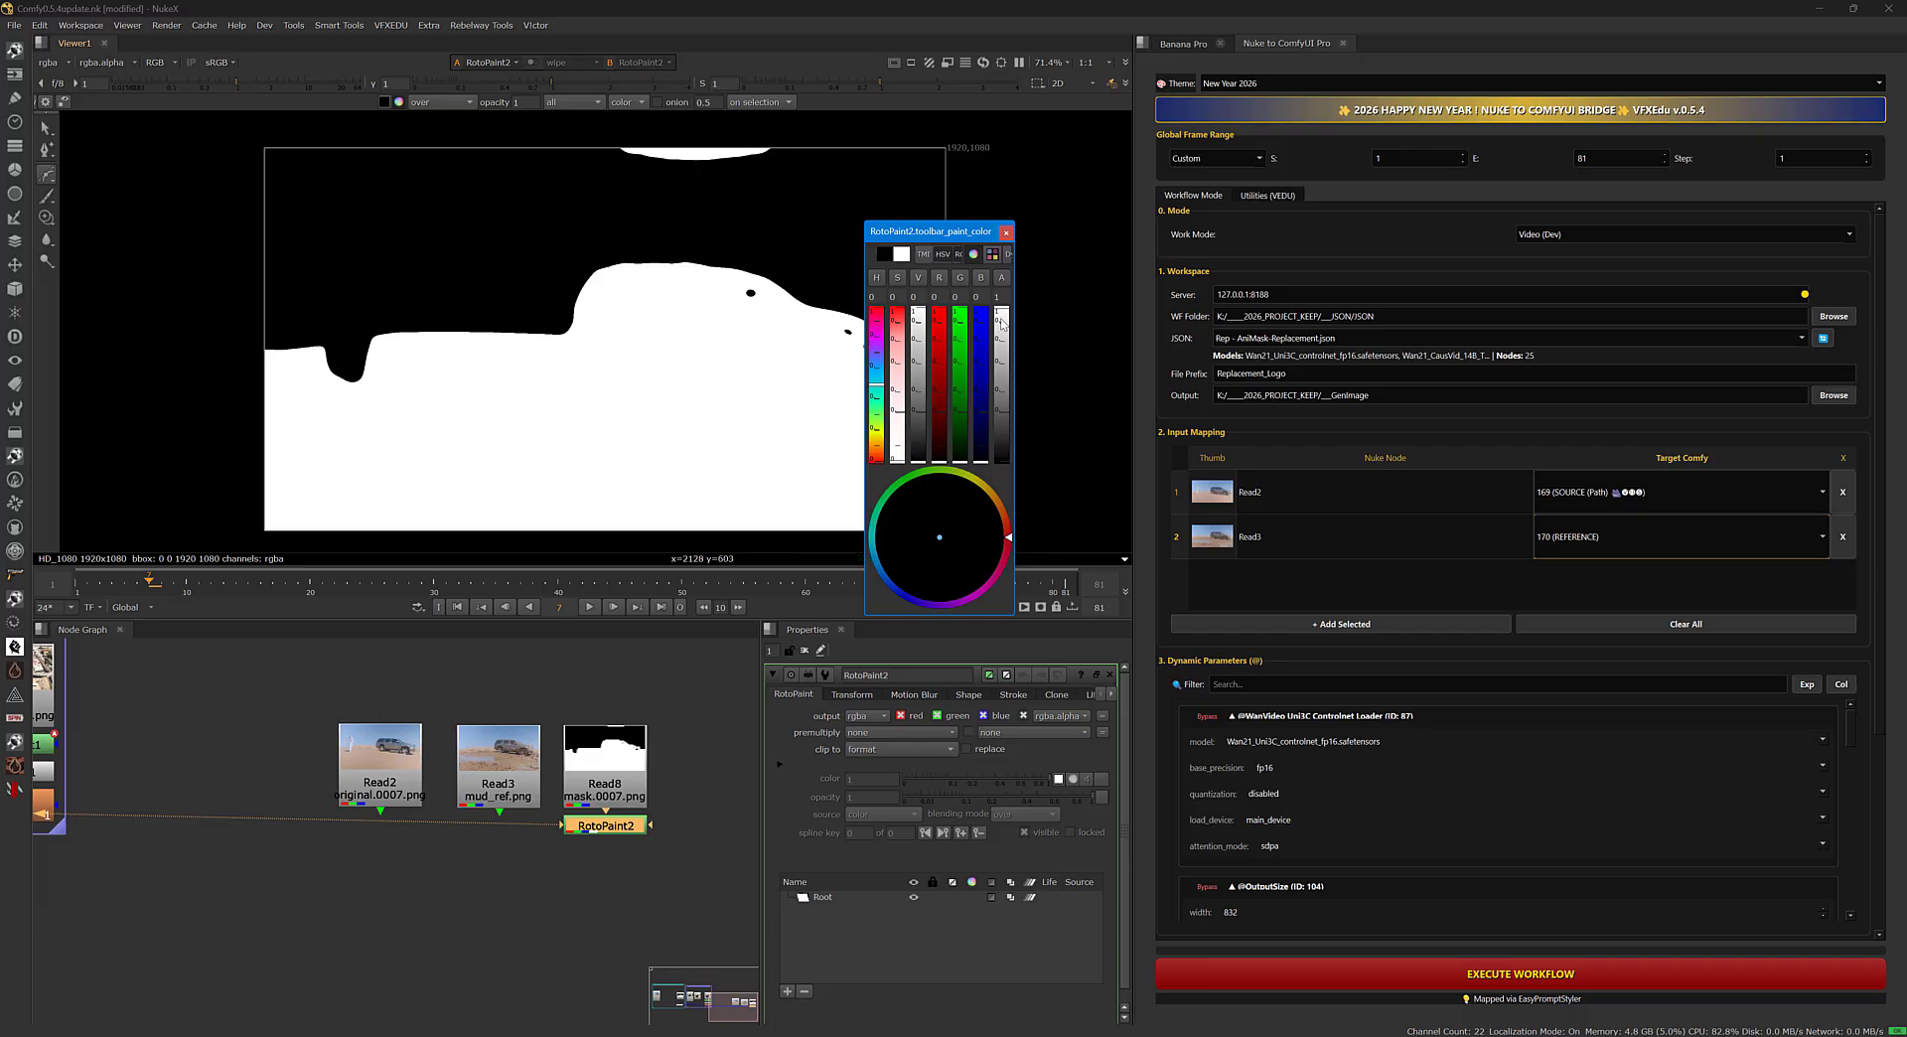
{"action": "left_click", "coordinate": [582, 128]}
{"action": "left_click", "coordinate": [565, 187]}
{"action": "left_click", "coordinate": [771, 203]}
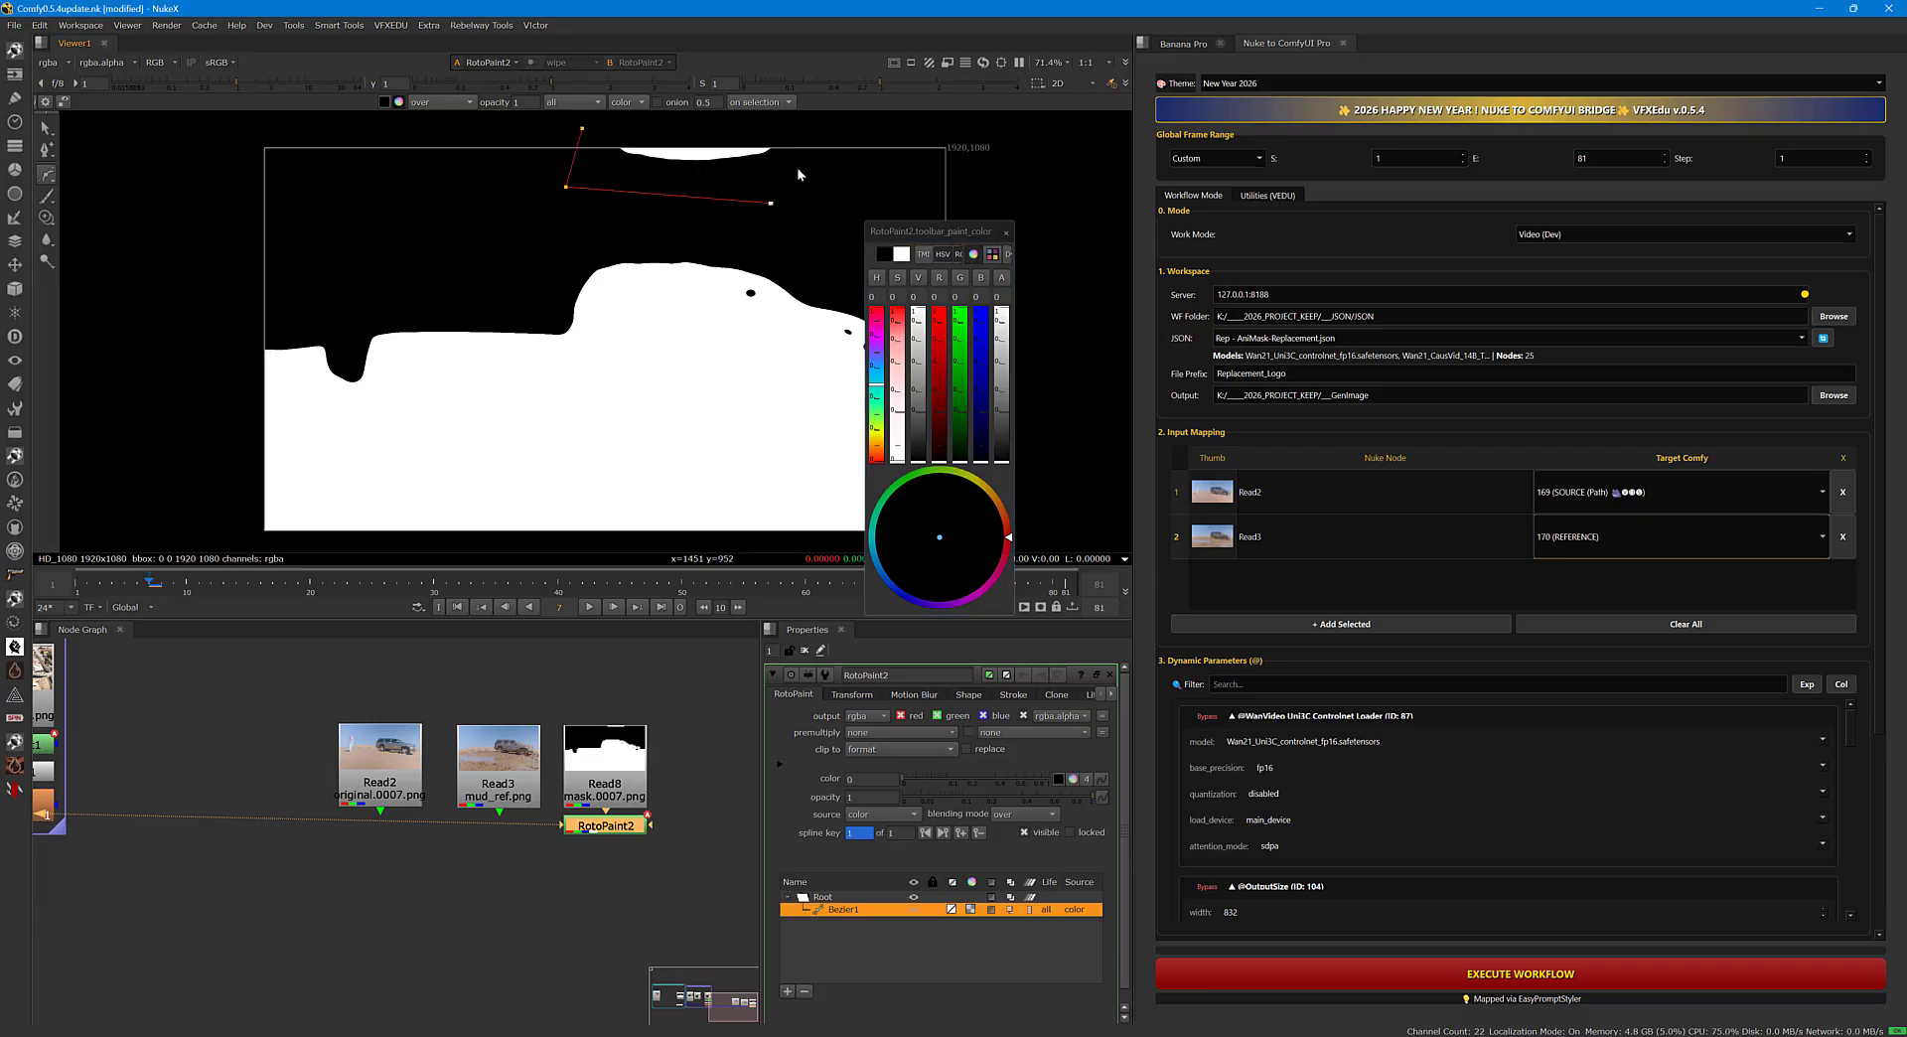
{"action": "left_click", "coordinate": [816, 131]}
{"action": "left_click", "coordinate": [582, 128]}
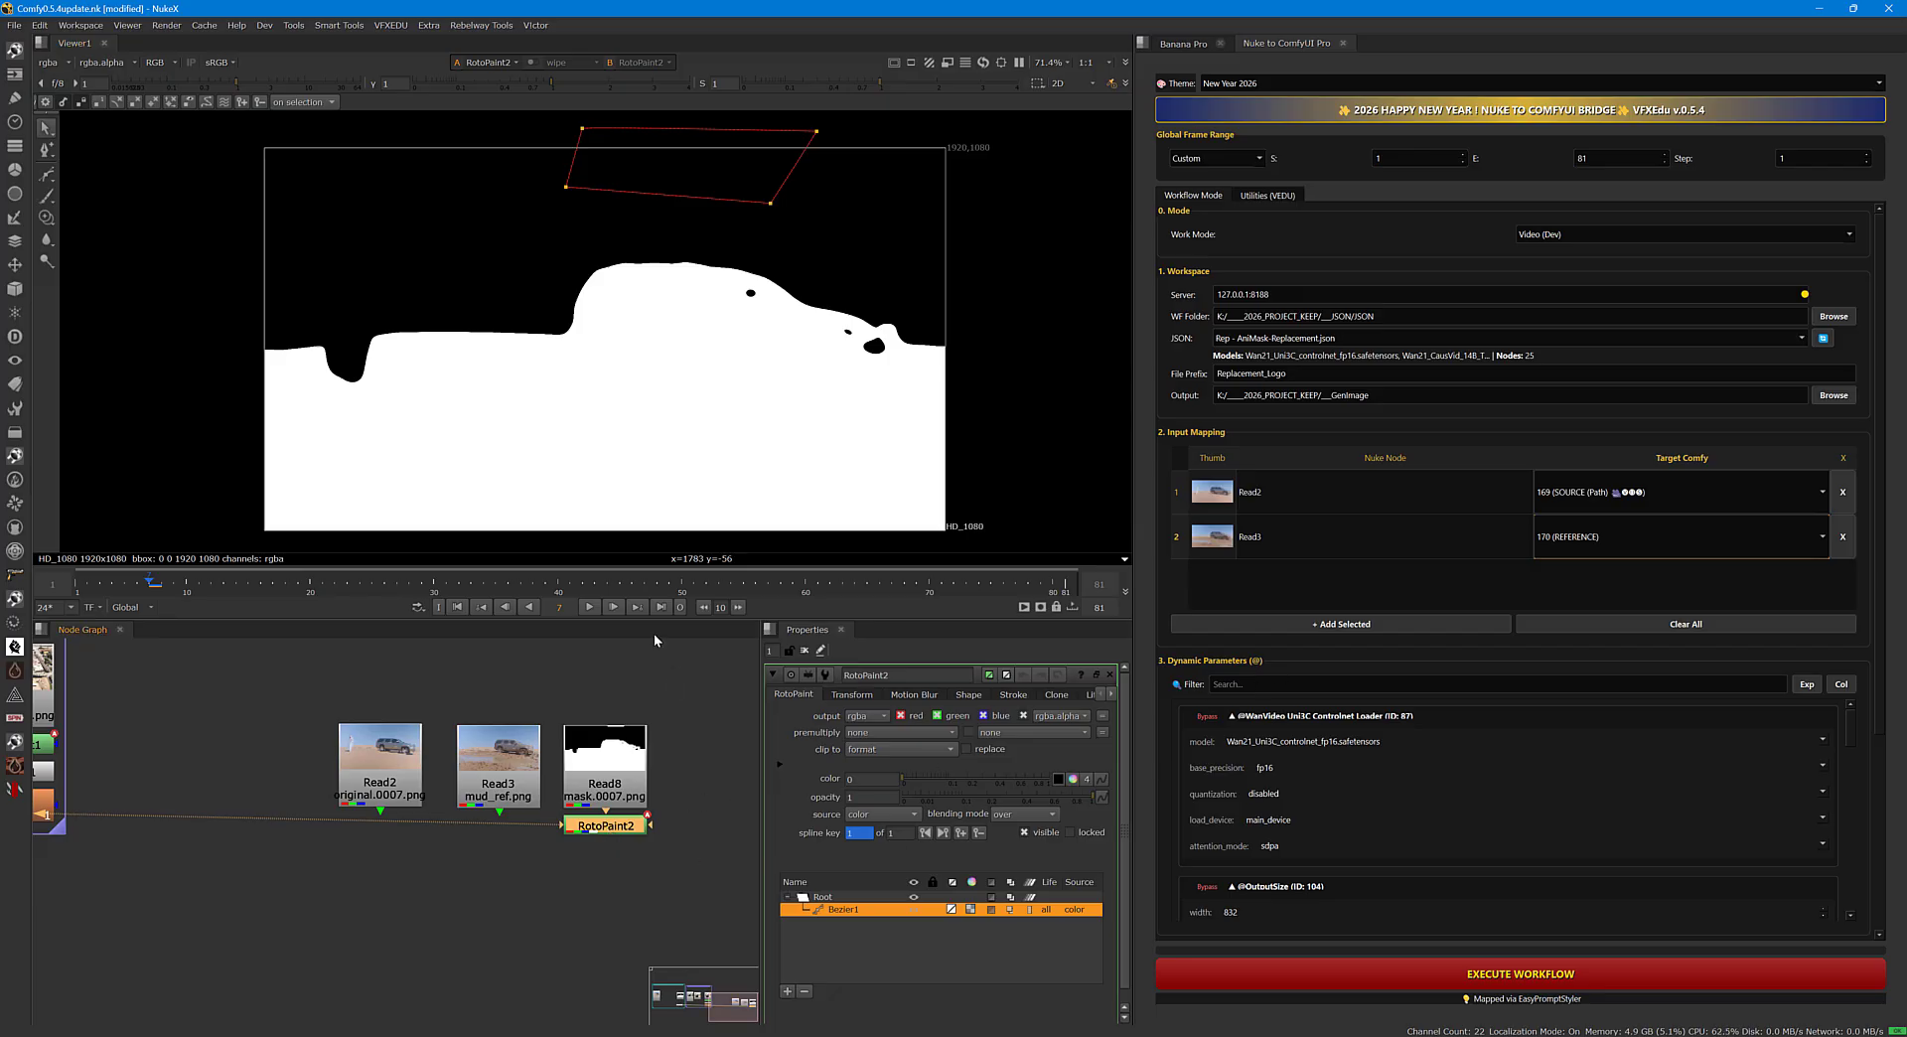
Scrub the corrected mask back to frame 1 and map RotoPaint2 to the 171 (MASK (Path)) target.
{"action": "left_click_drag", "start_coordinate": [669, 581], "coordinate": [75, 586]}
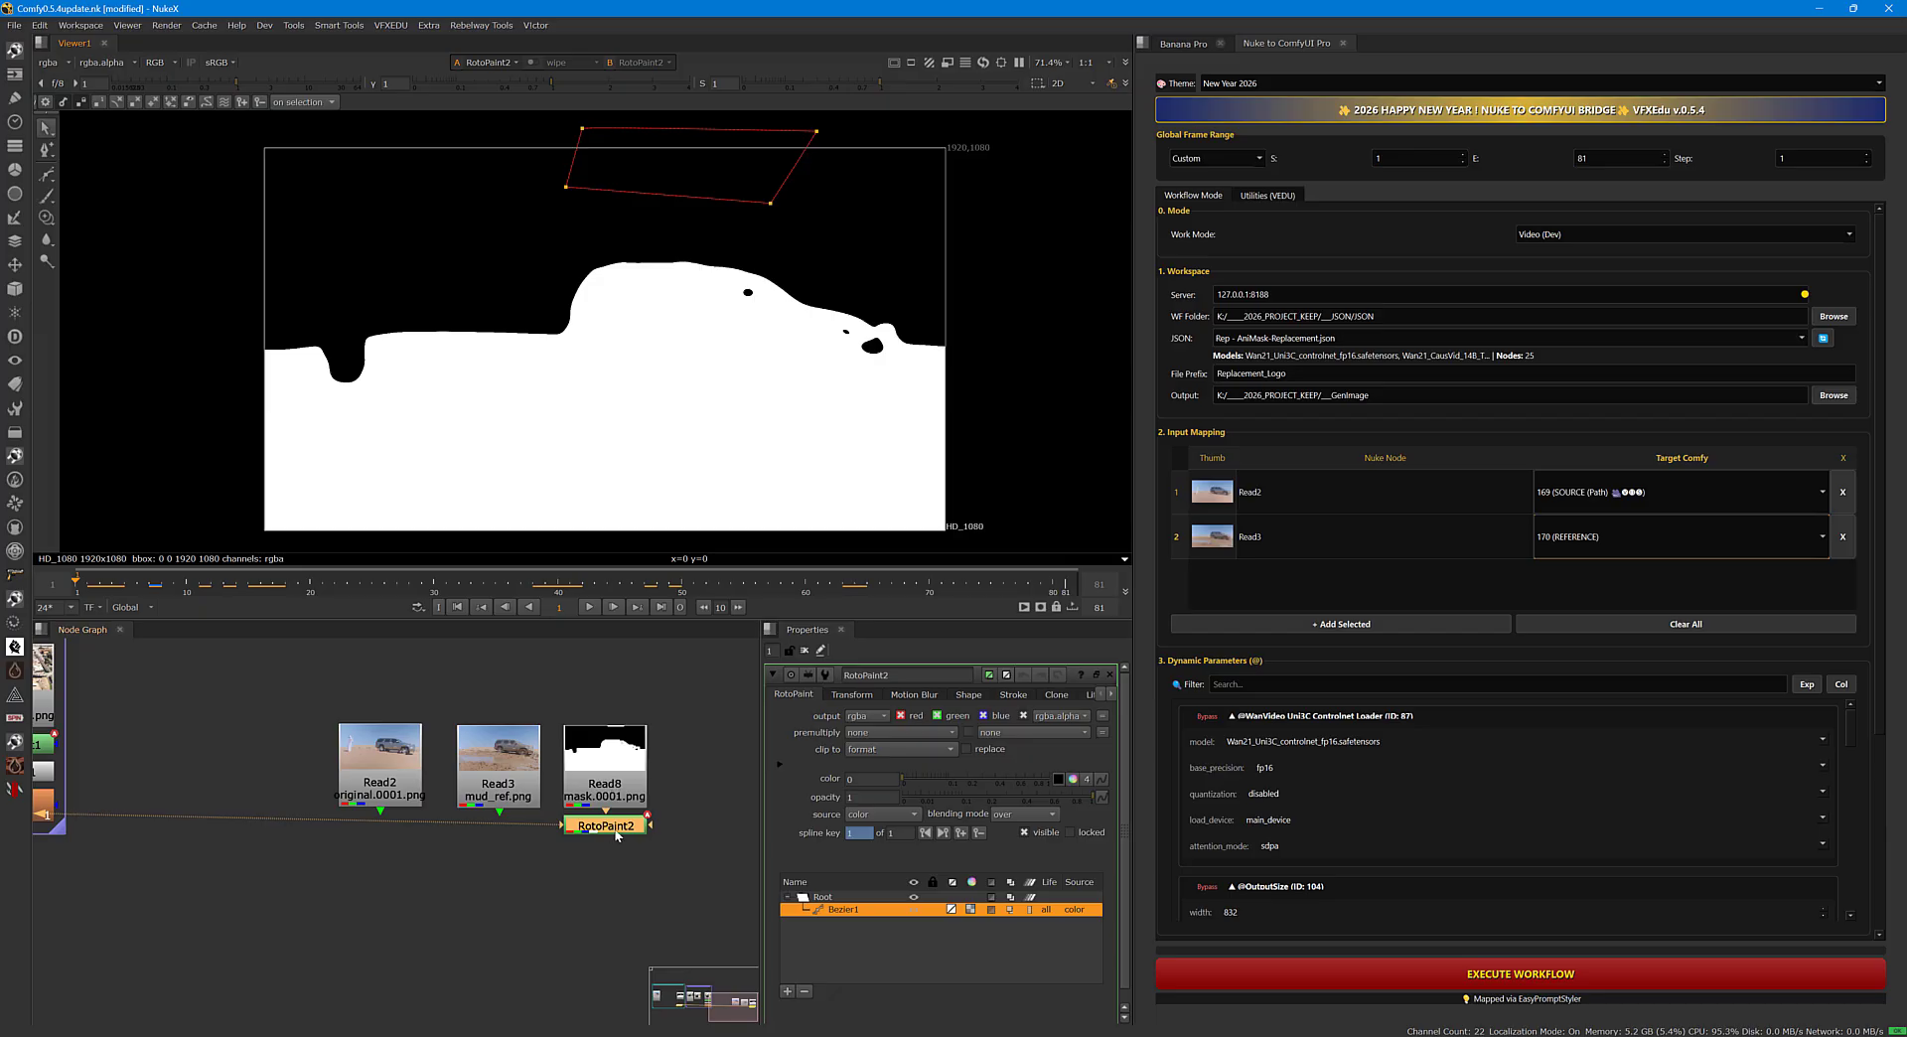
{"action": "left_click", "coordinate": [1323, 623]}
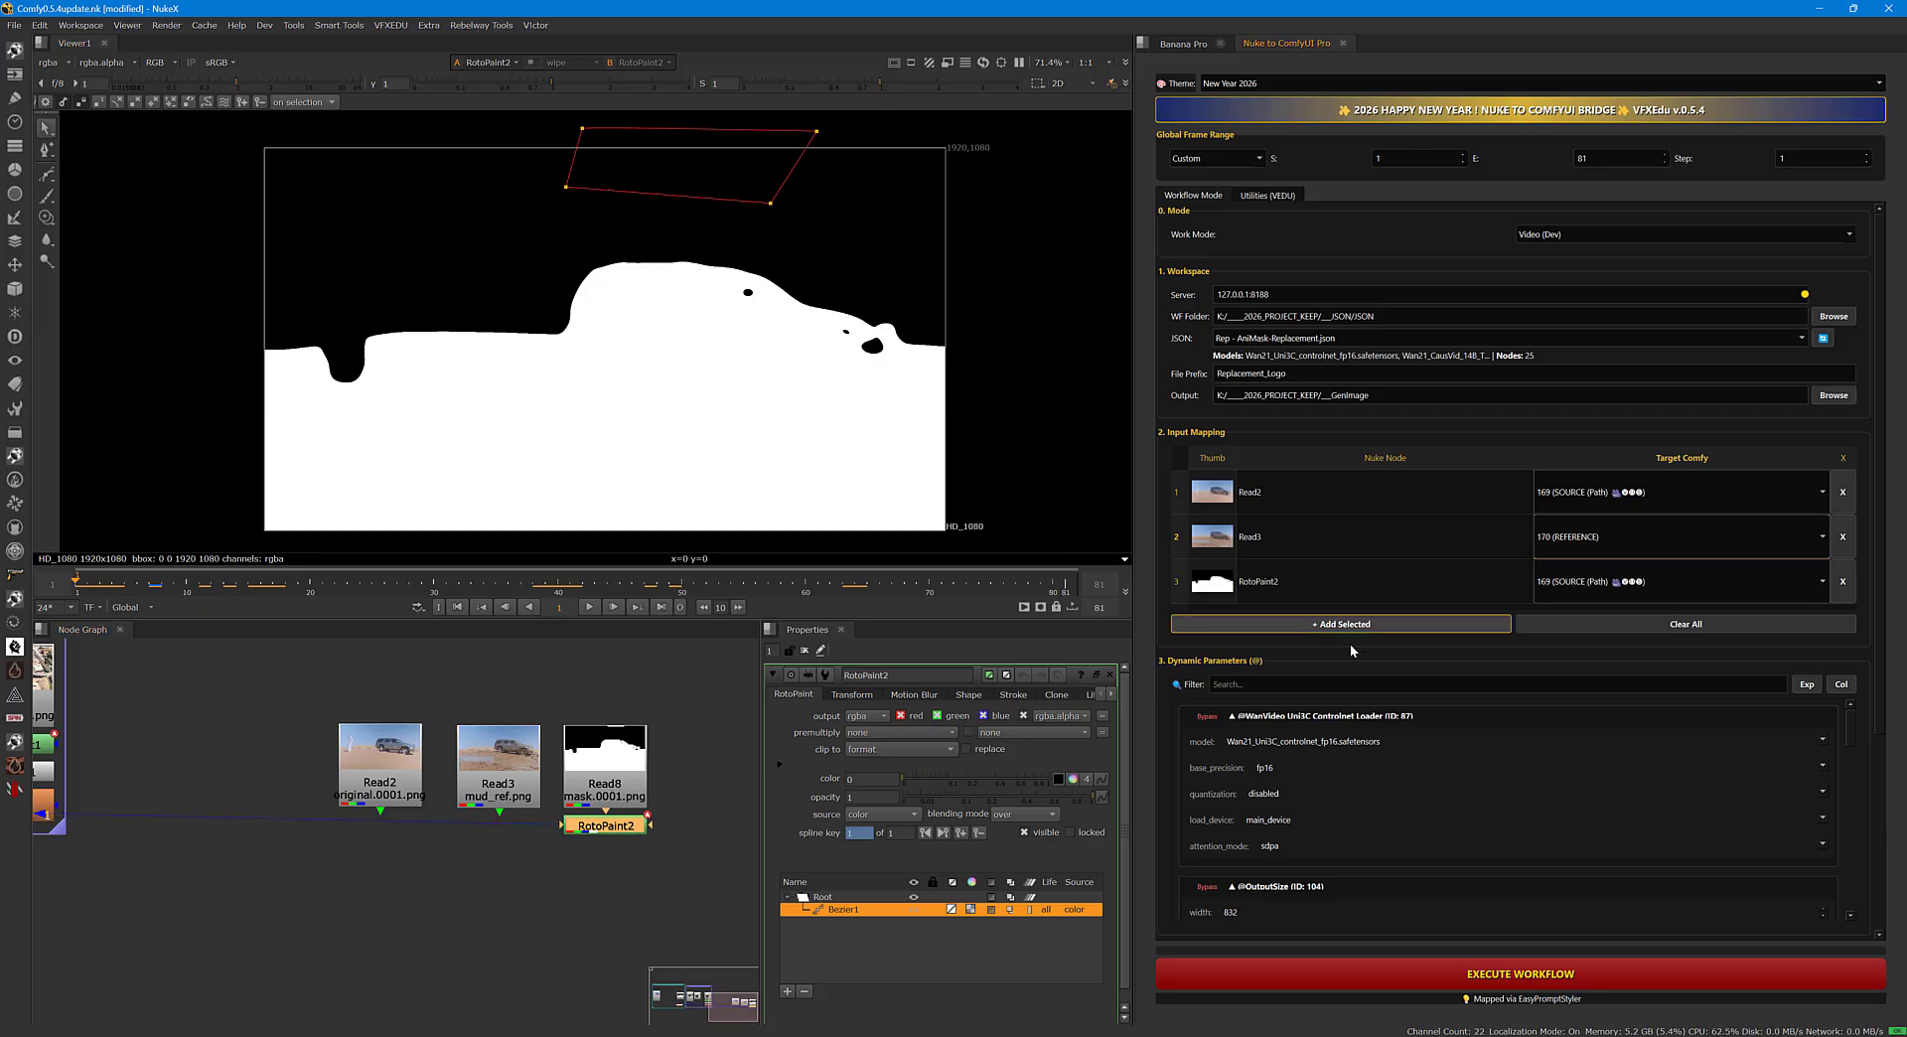
{"action": "left_click", "coordinate": [1582, 587]}
{"action": "left_click", "coordinate": [1588, 606]}
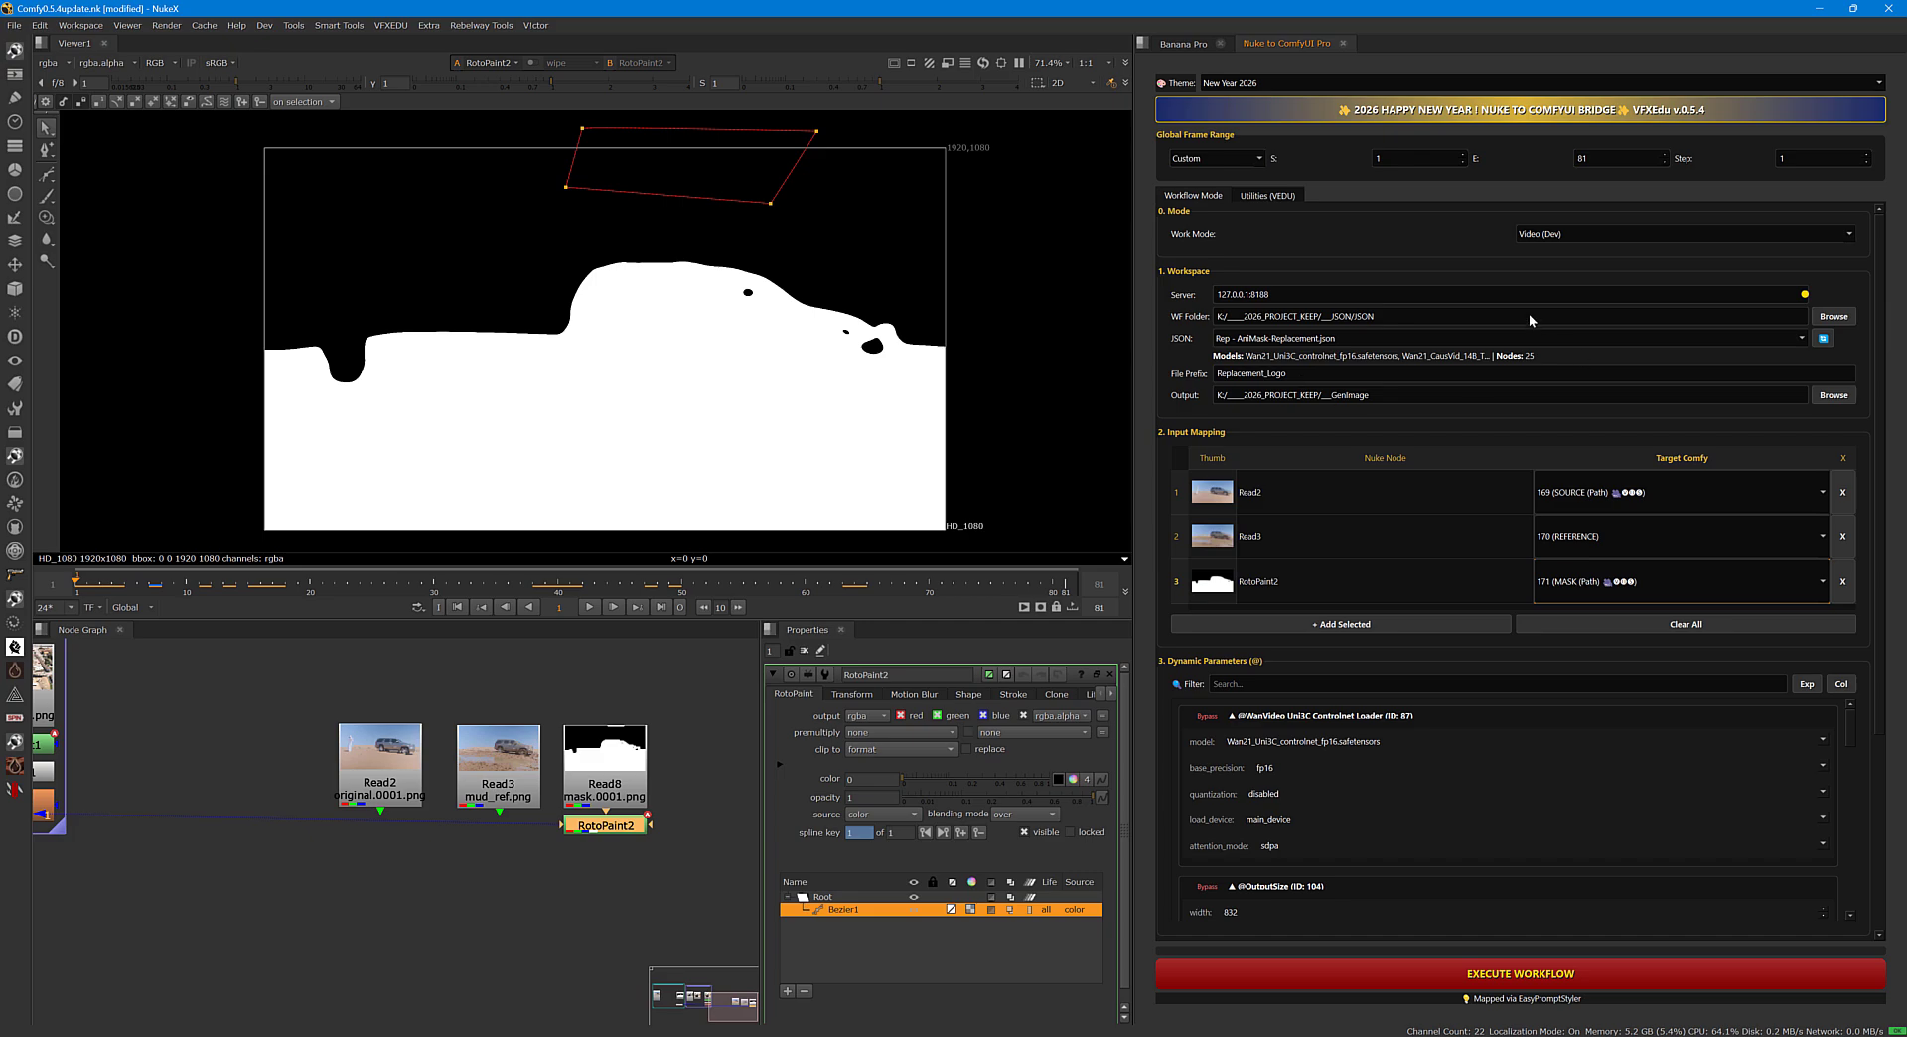
Review the workflow's output size, WanVideo model loader settings and global prompt parameters.
{"action": "left_click", "coordinate": [1225, 161]}
{"action": "scroll", "coordinate": [1880, 656], "scroll_direction": "down", "scroll_amount": 2}
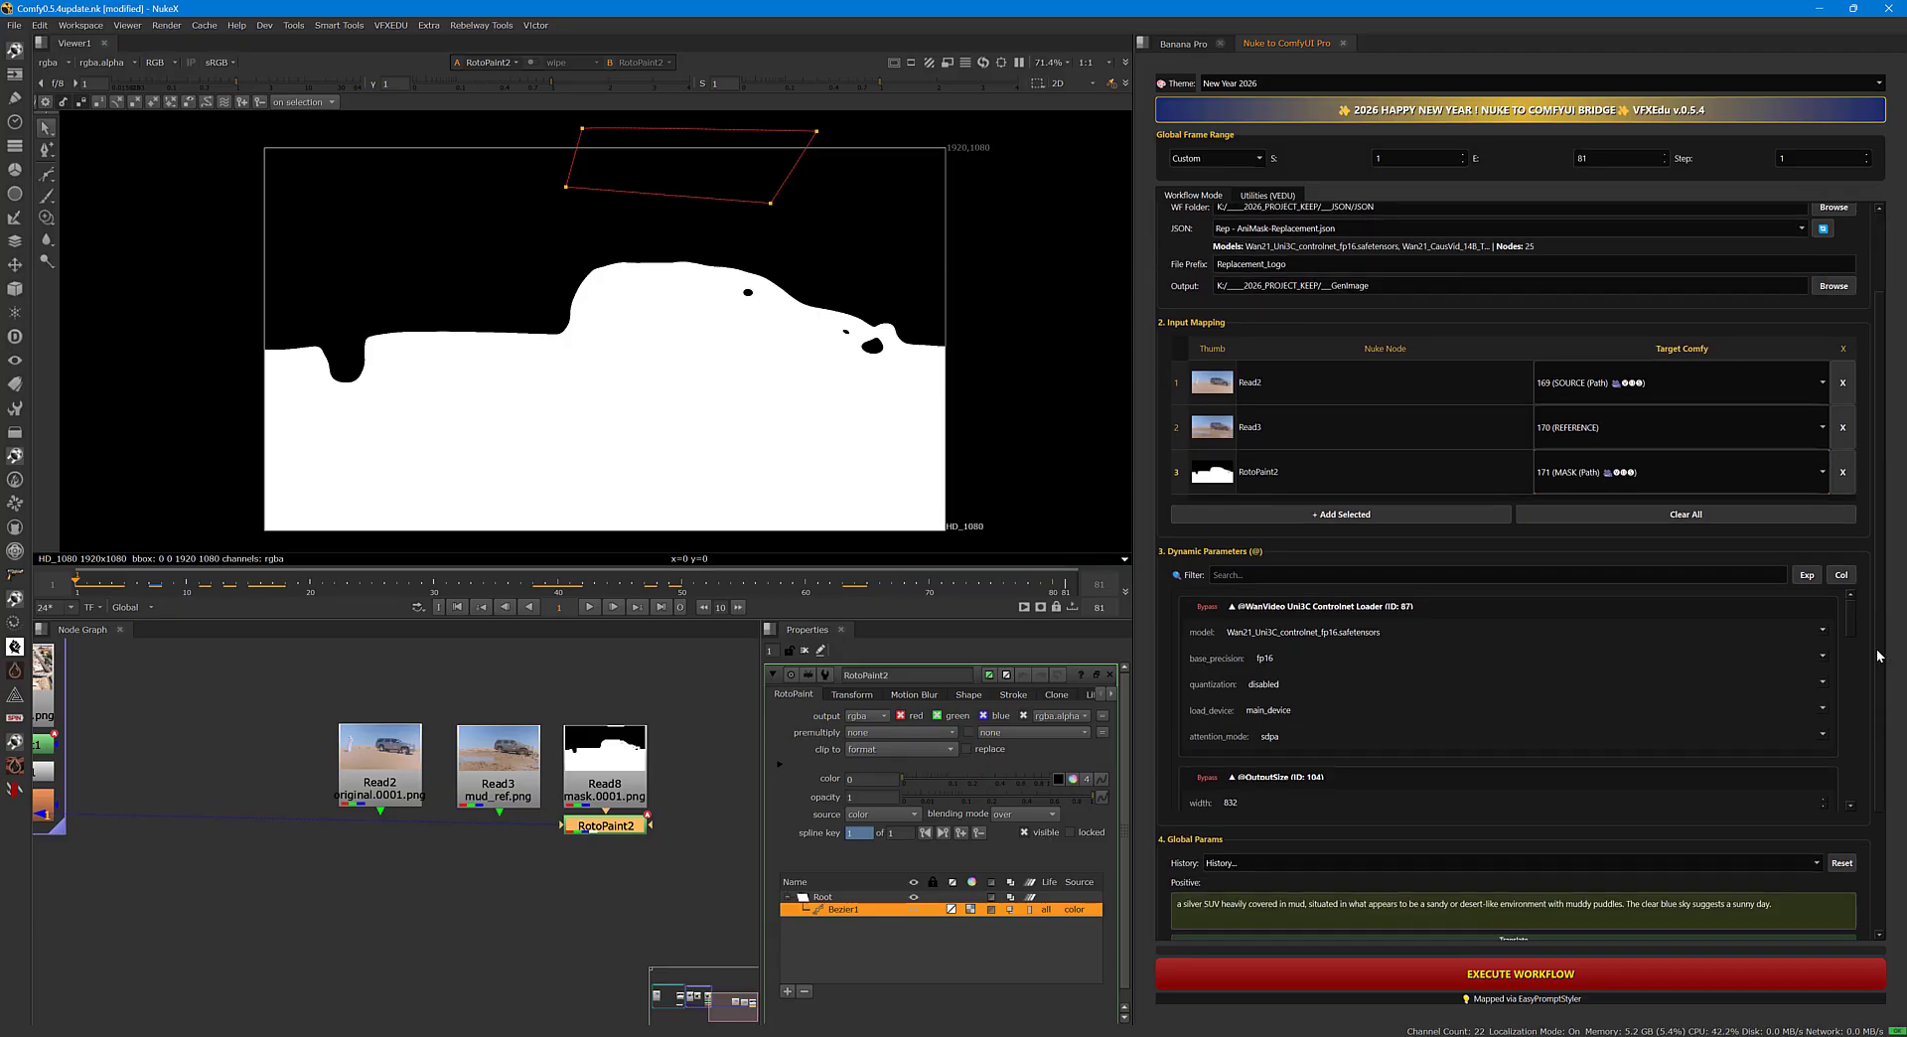
{"action": "left_click_drag", "start_coordinate": [1847, 620], "coordinate": [1851, 652]}
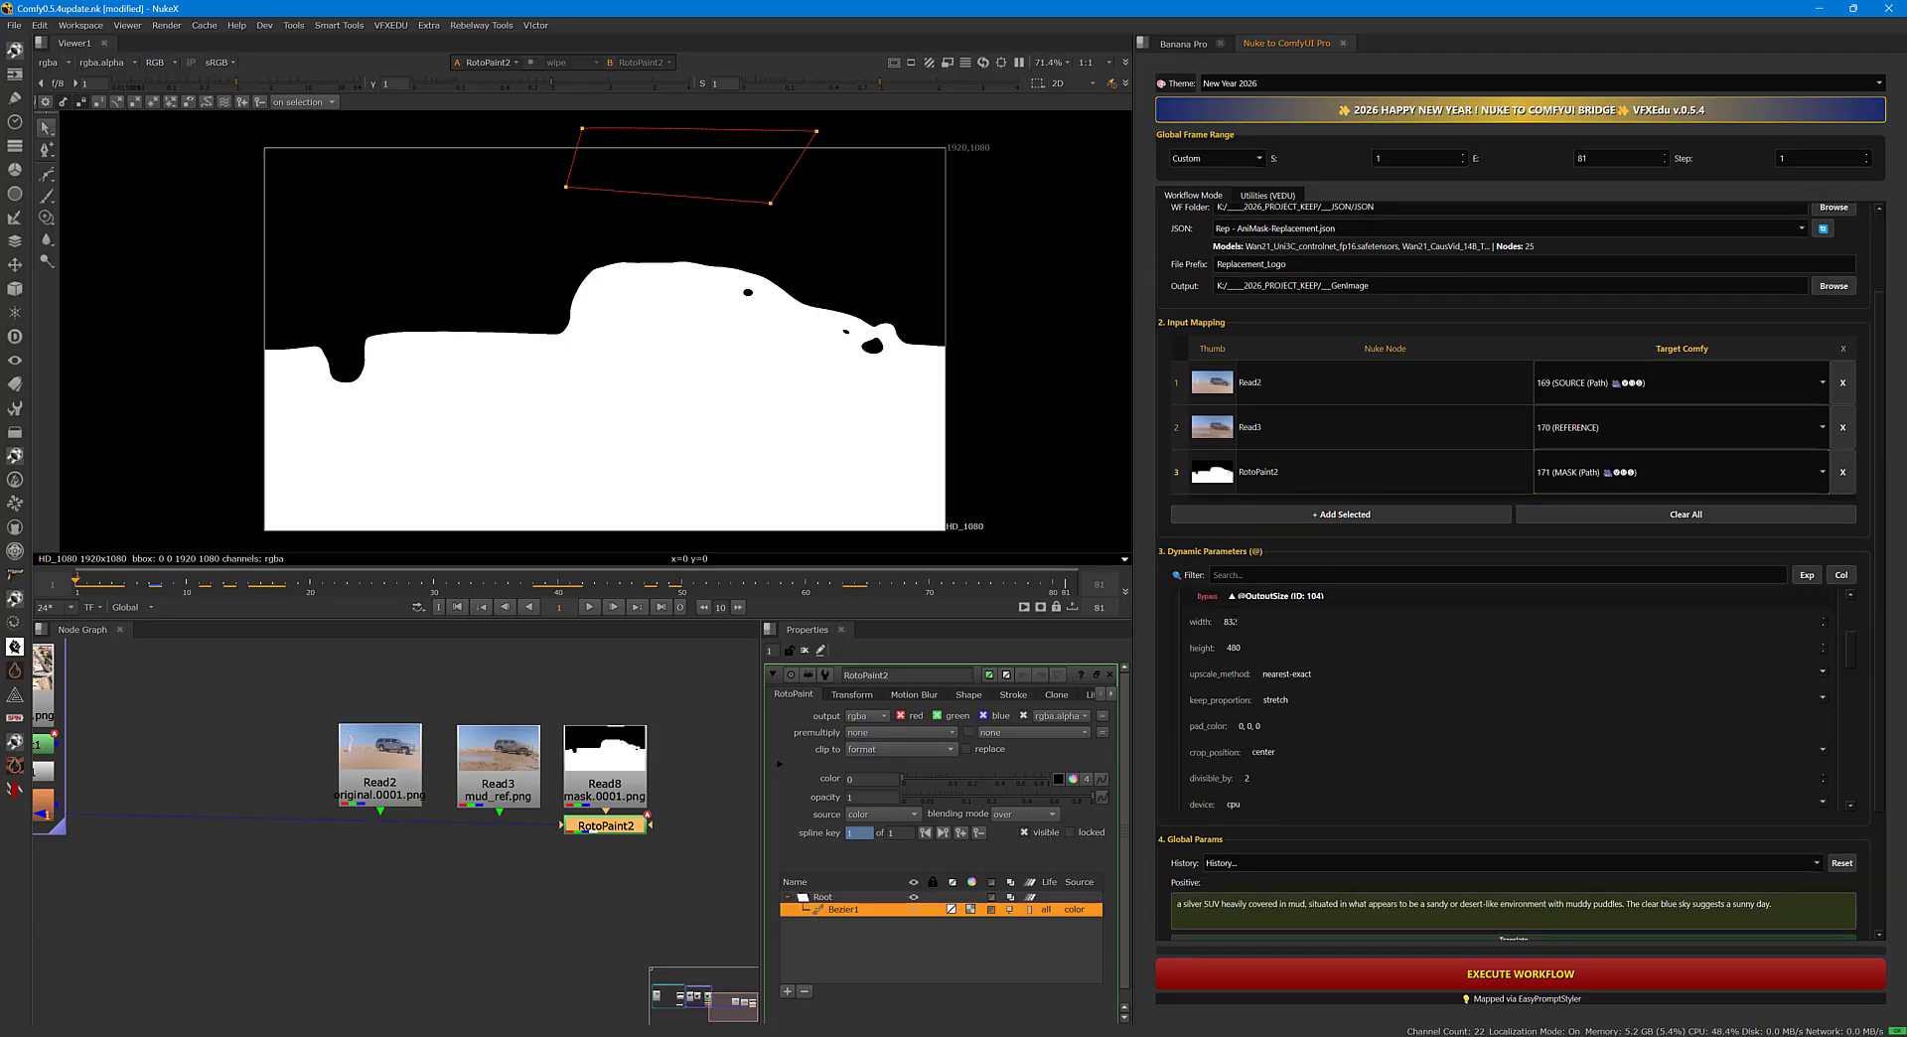
{"action": "double_click", "coordinate": [1232, 621]}
{"action": "key", "text": "Tab"}
{"action": "left_click_drag", "start_coordinate": [1851, 656], "coordinate": [1778, 672]}
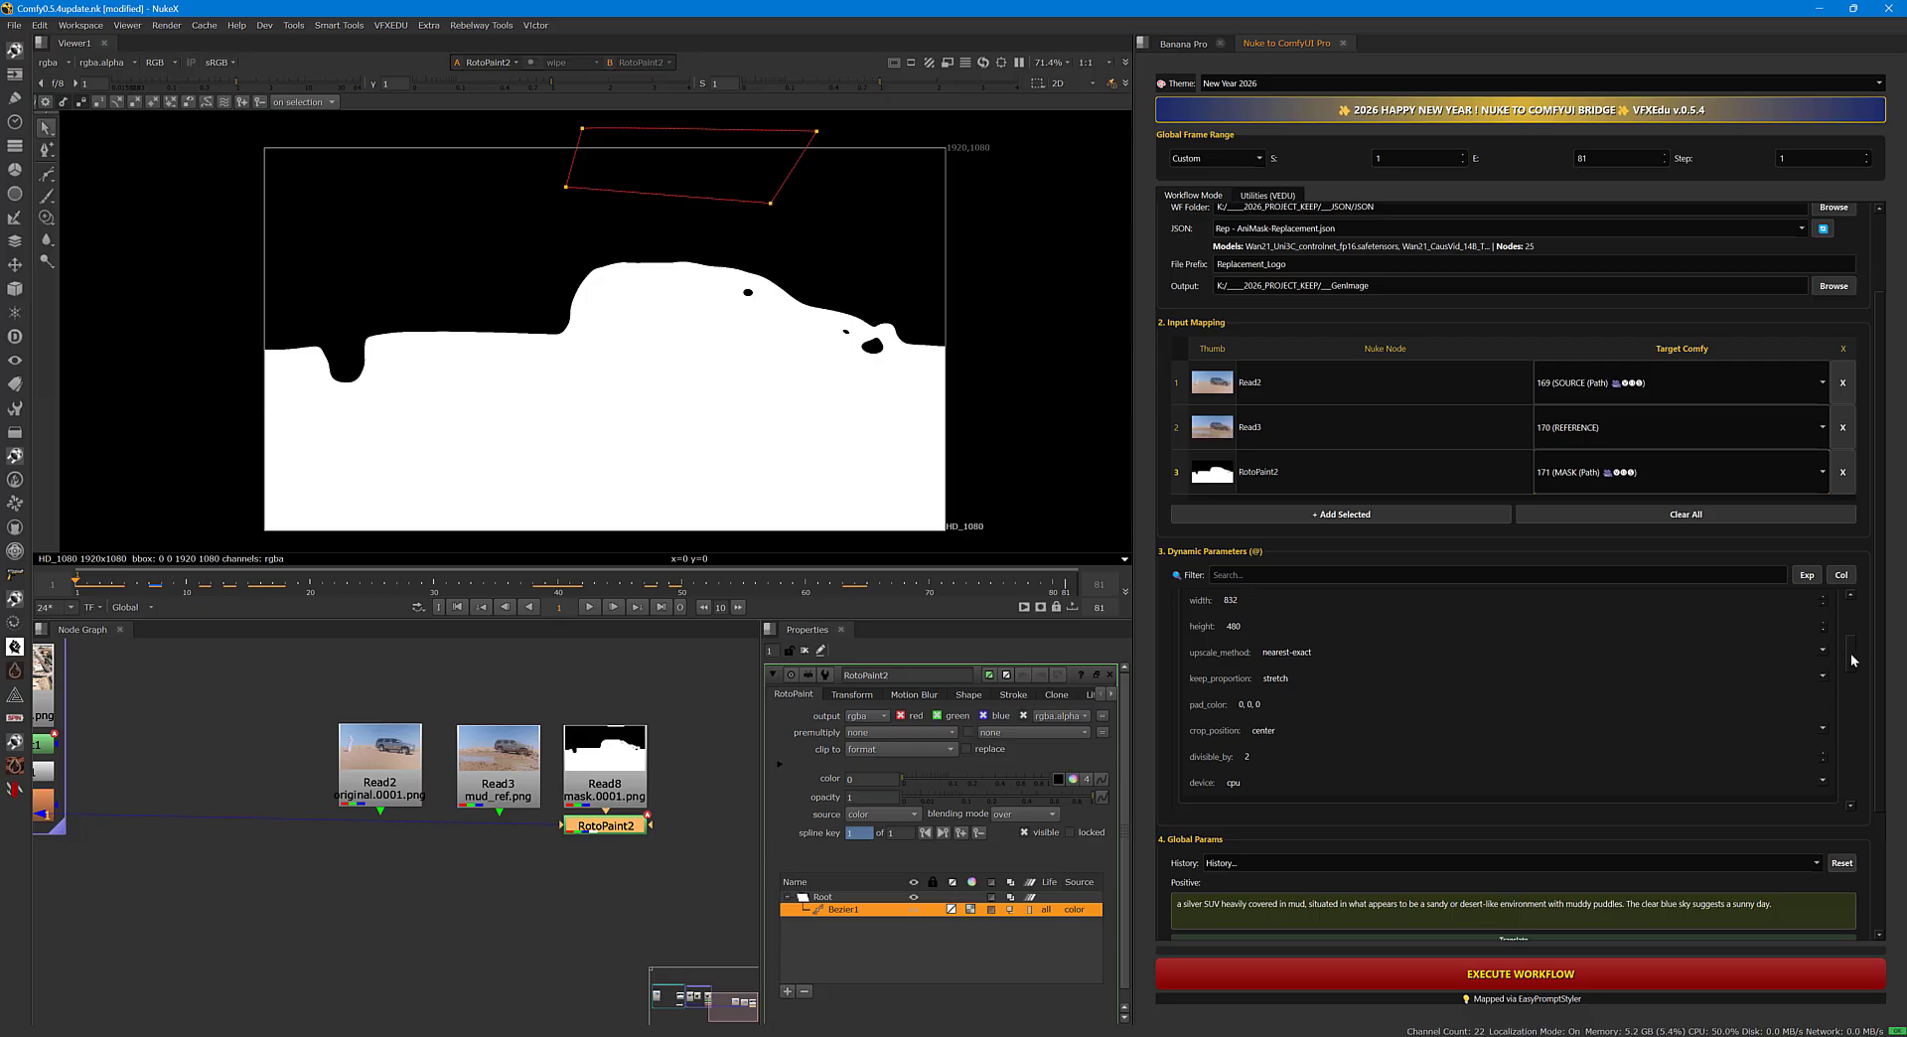
{"action": "left_click_drag", "start_coordinate": [1851, 655], "coordinate": [1880, 887]}
{"action": "double_click", "coordinate": [1250, 616]}
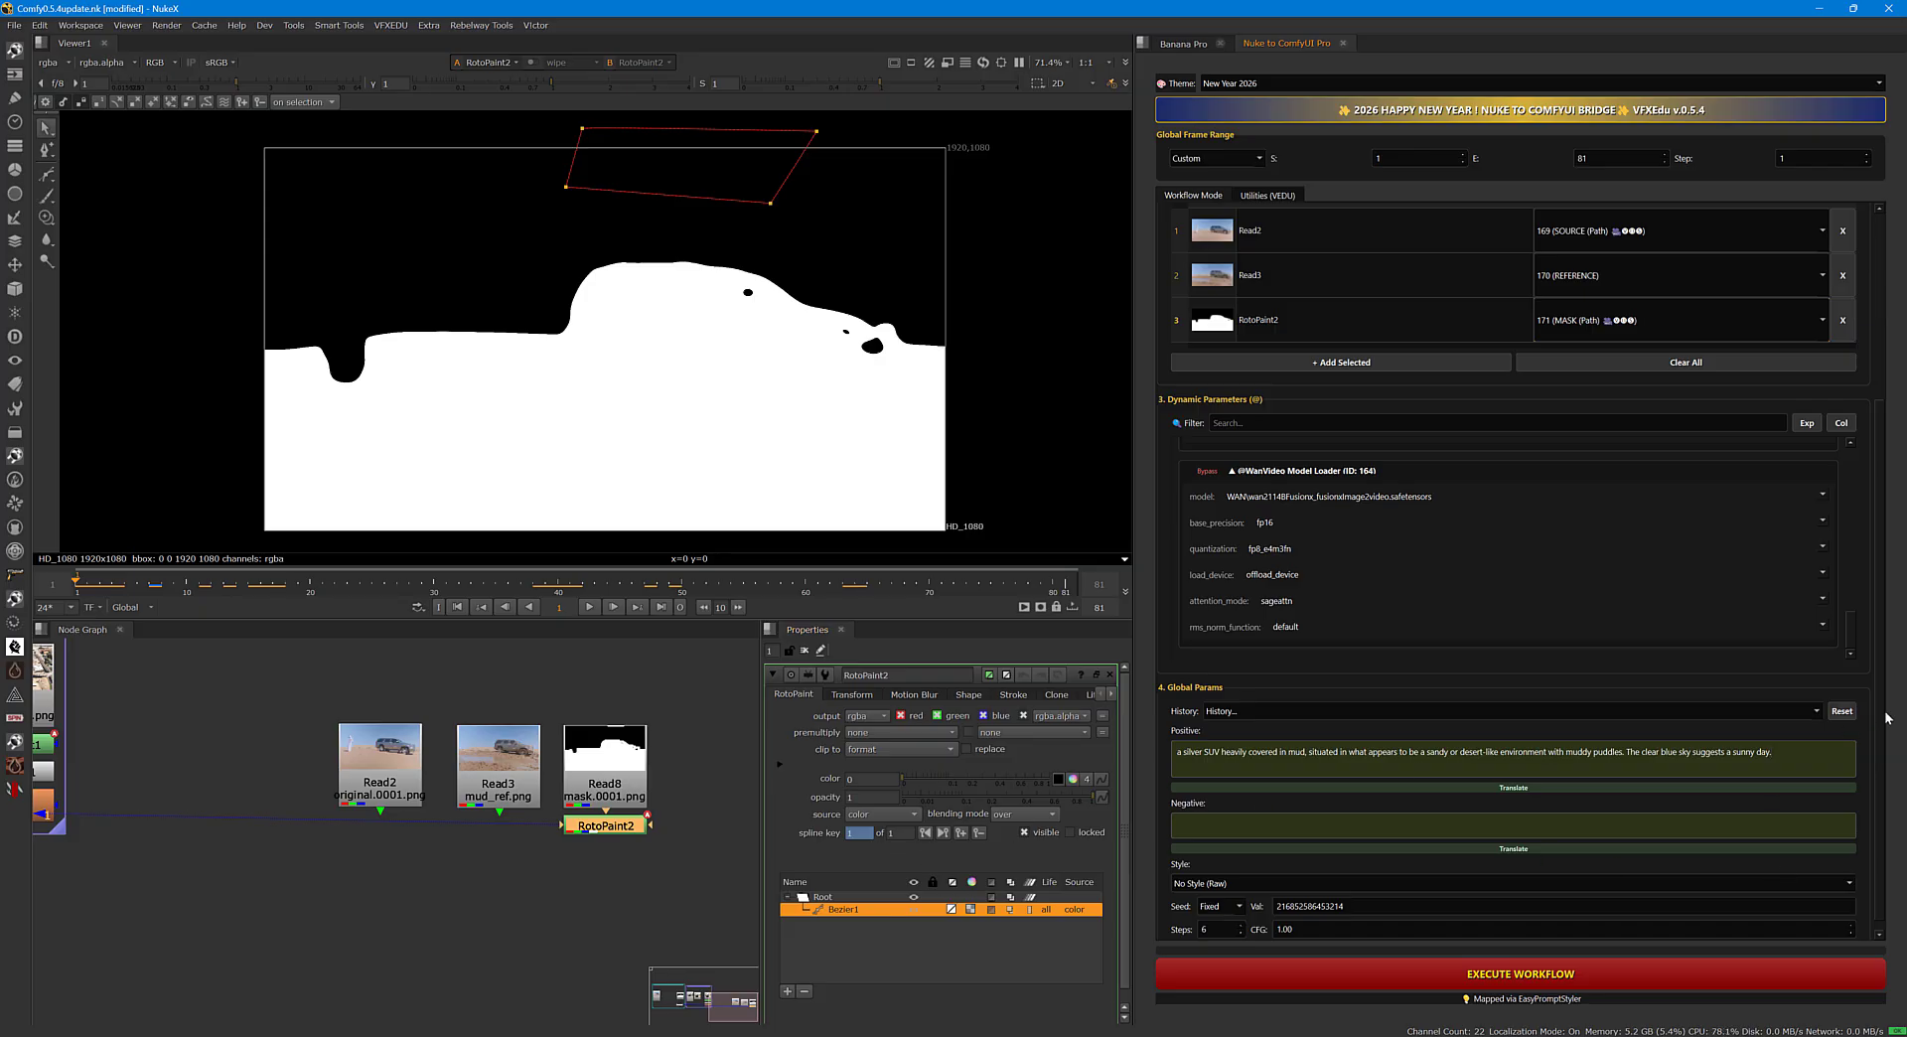
{"action": "scroll", "coordinate": [1885, 695], "scroll_direction": "up", "scroll_amount": 5}
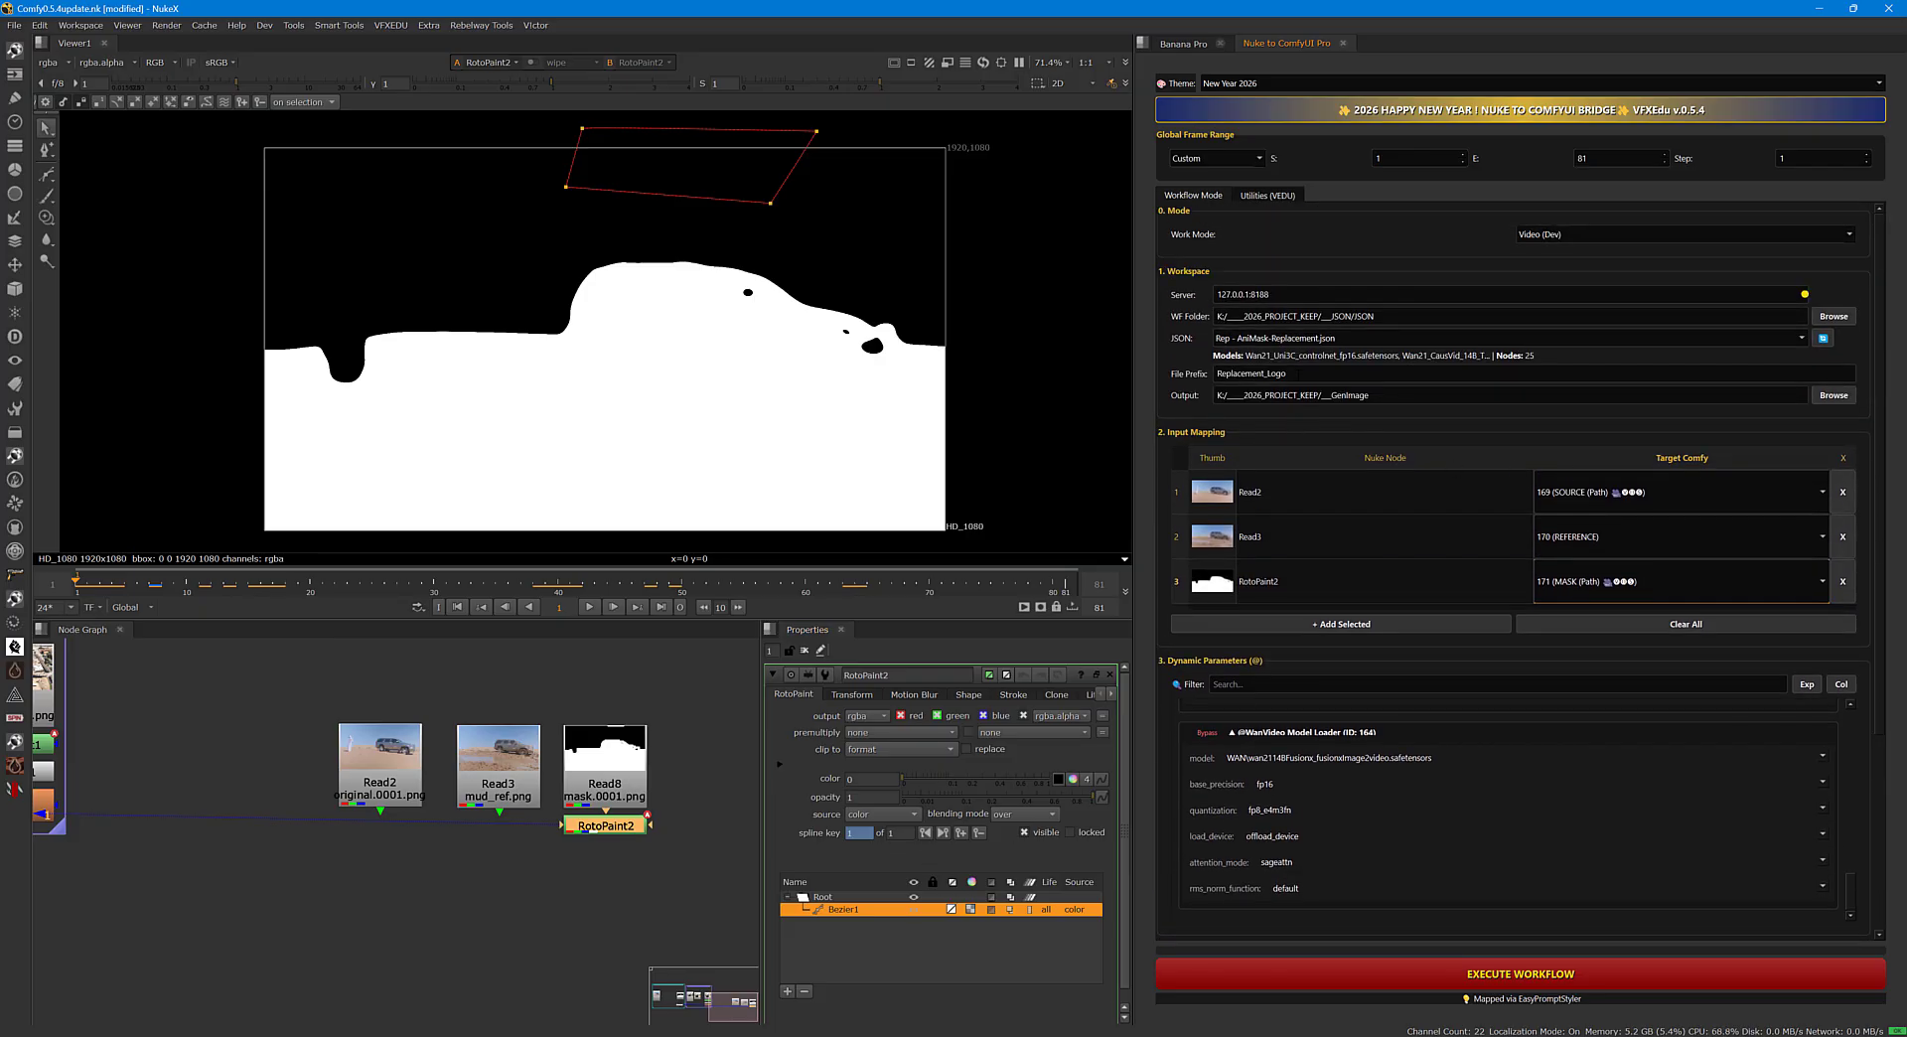
Set the output file prefix to Ani_Mask_ground and execute the AniMask workflow.
{"action": "left_click_drag", "start_coordinate": [1299, 374], "coordinate": [1214, 378]}
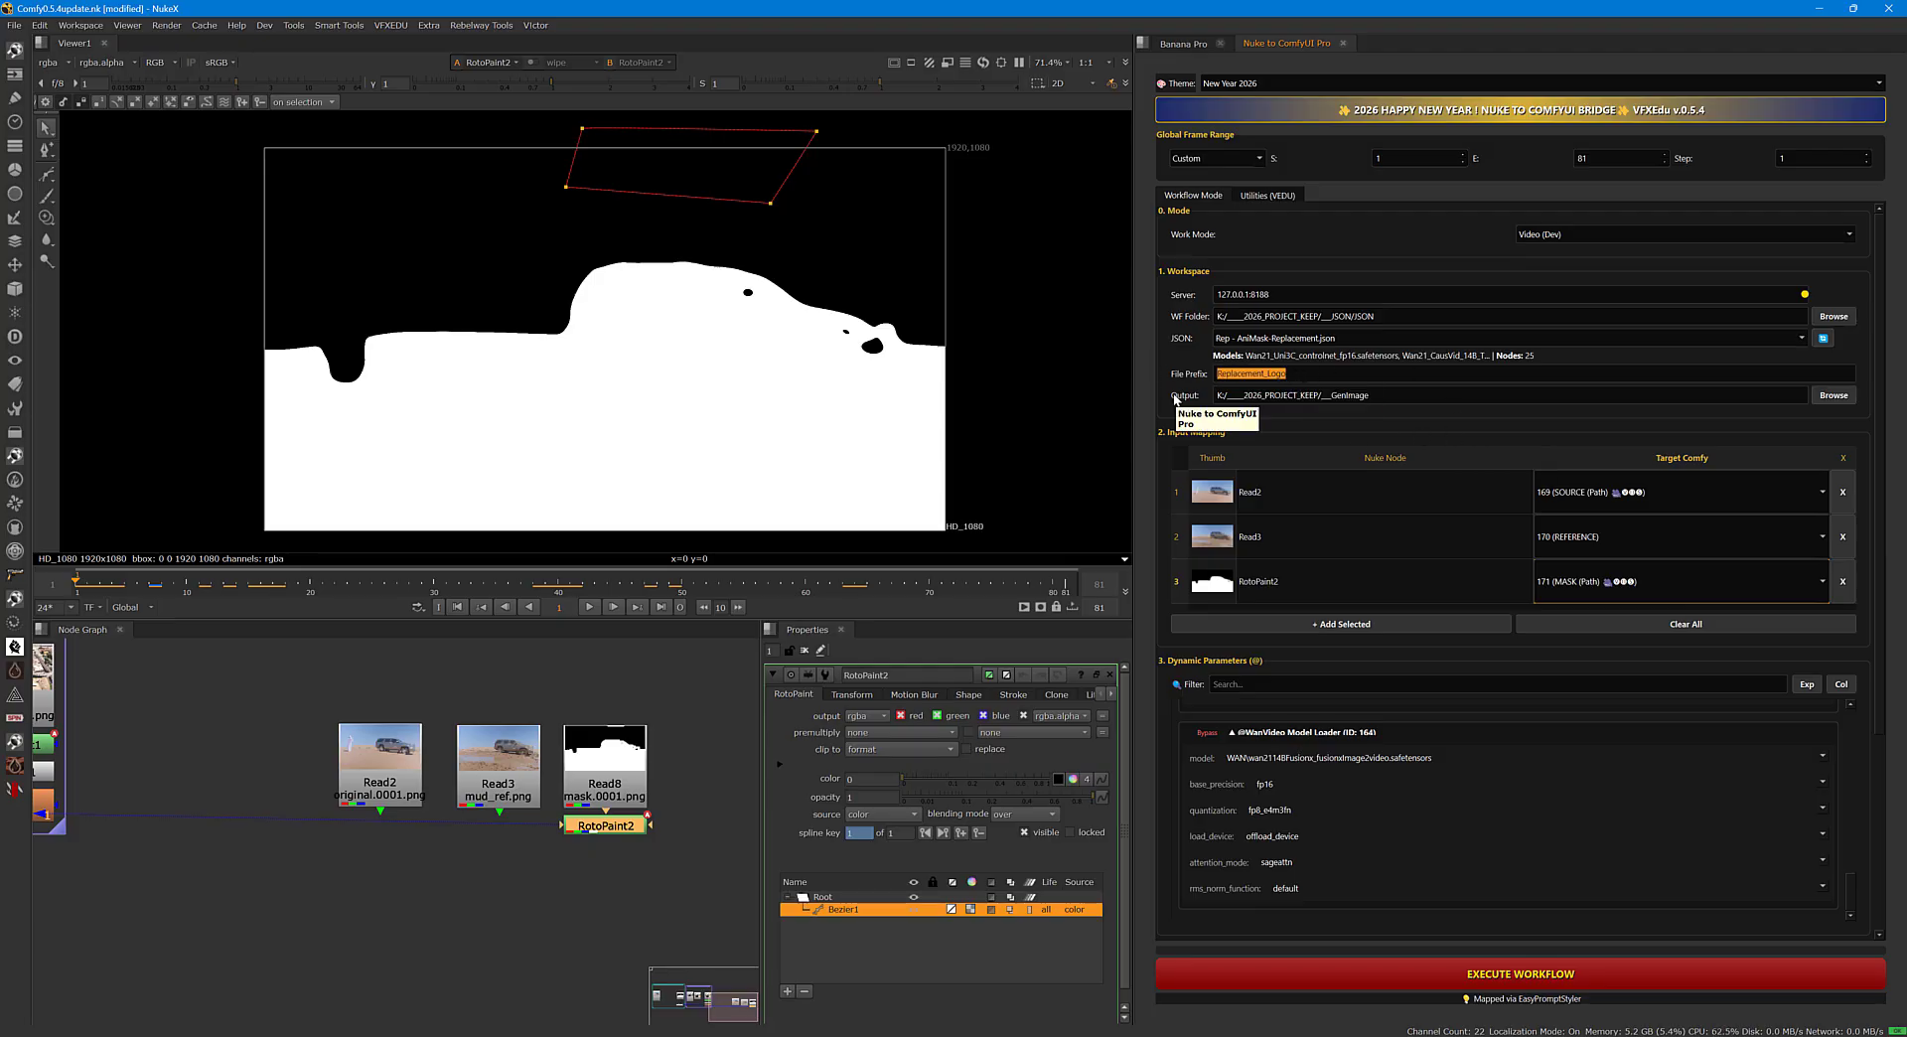
{"action": "key", "text": "BackSpace"}
{"action": "type", "text": "Ani_Mask_ground"}
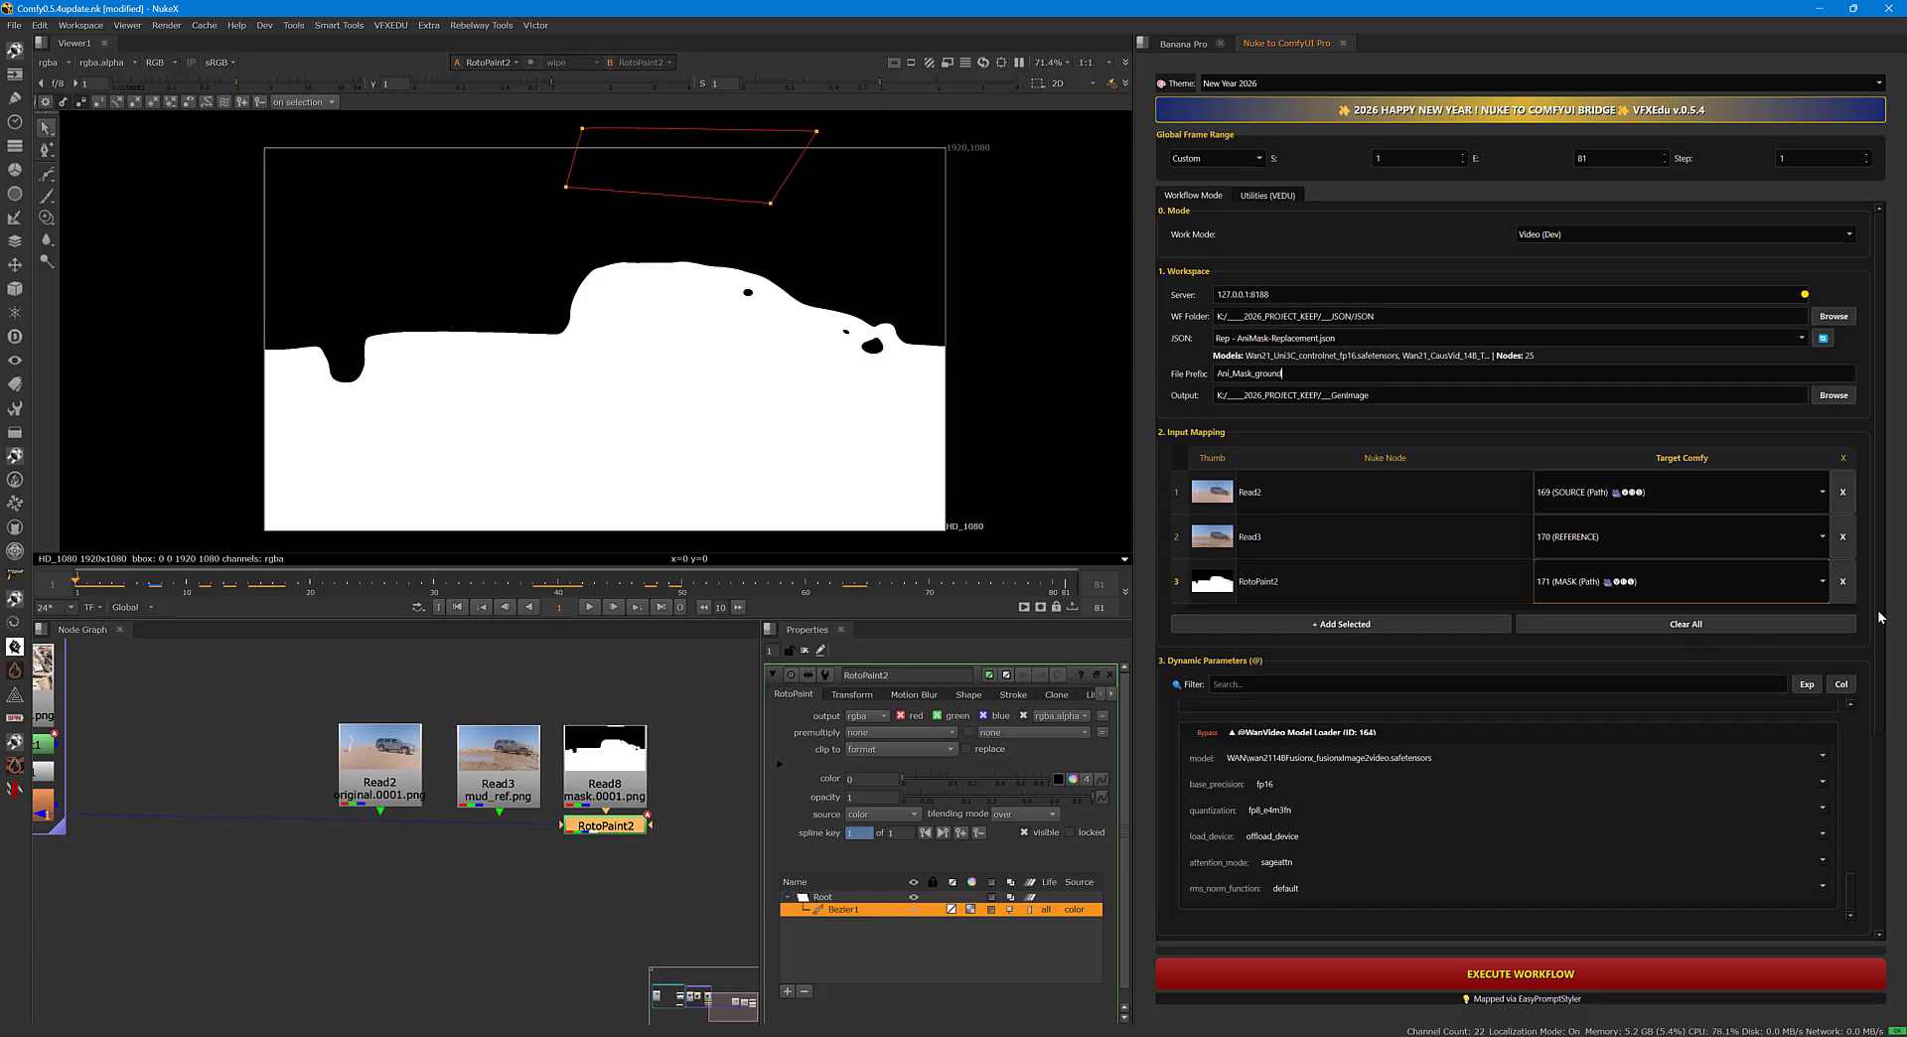
{"action": "left_click_drag", "start_coordinate": [1880, 617], "coordinate": [1886, 827]}
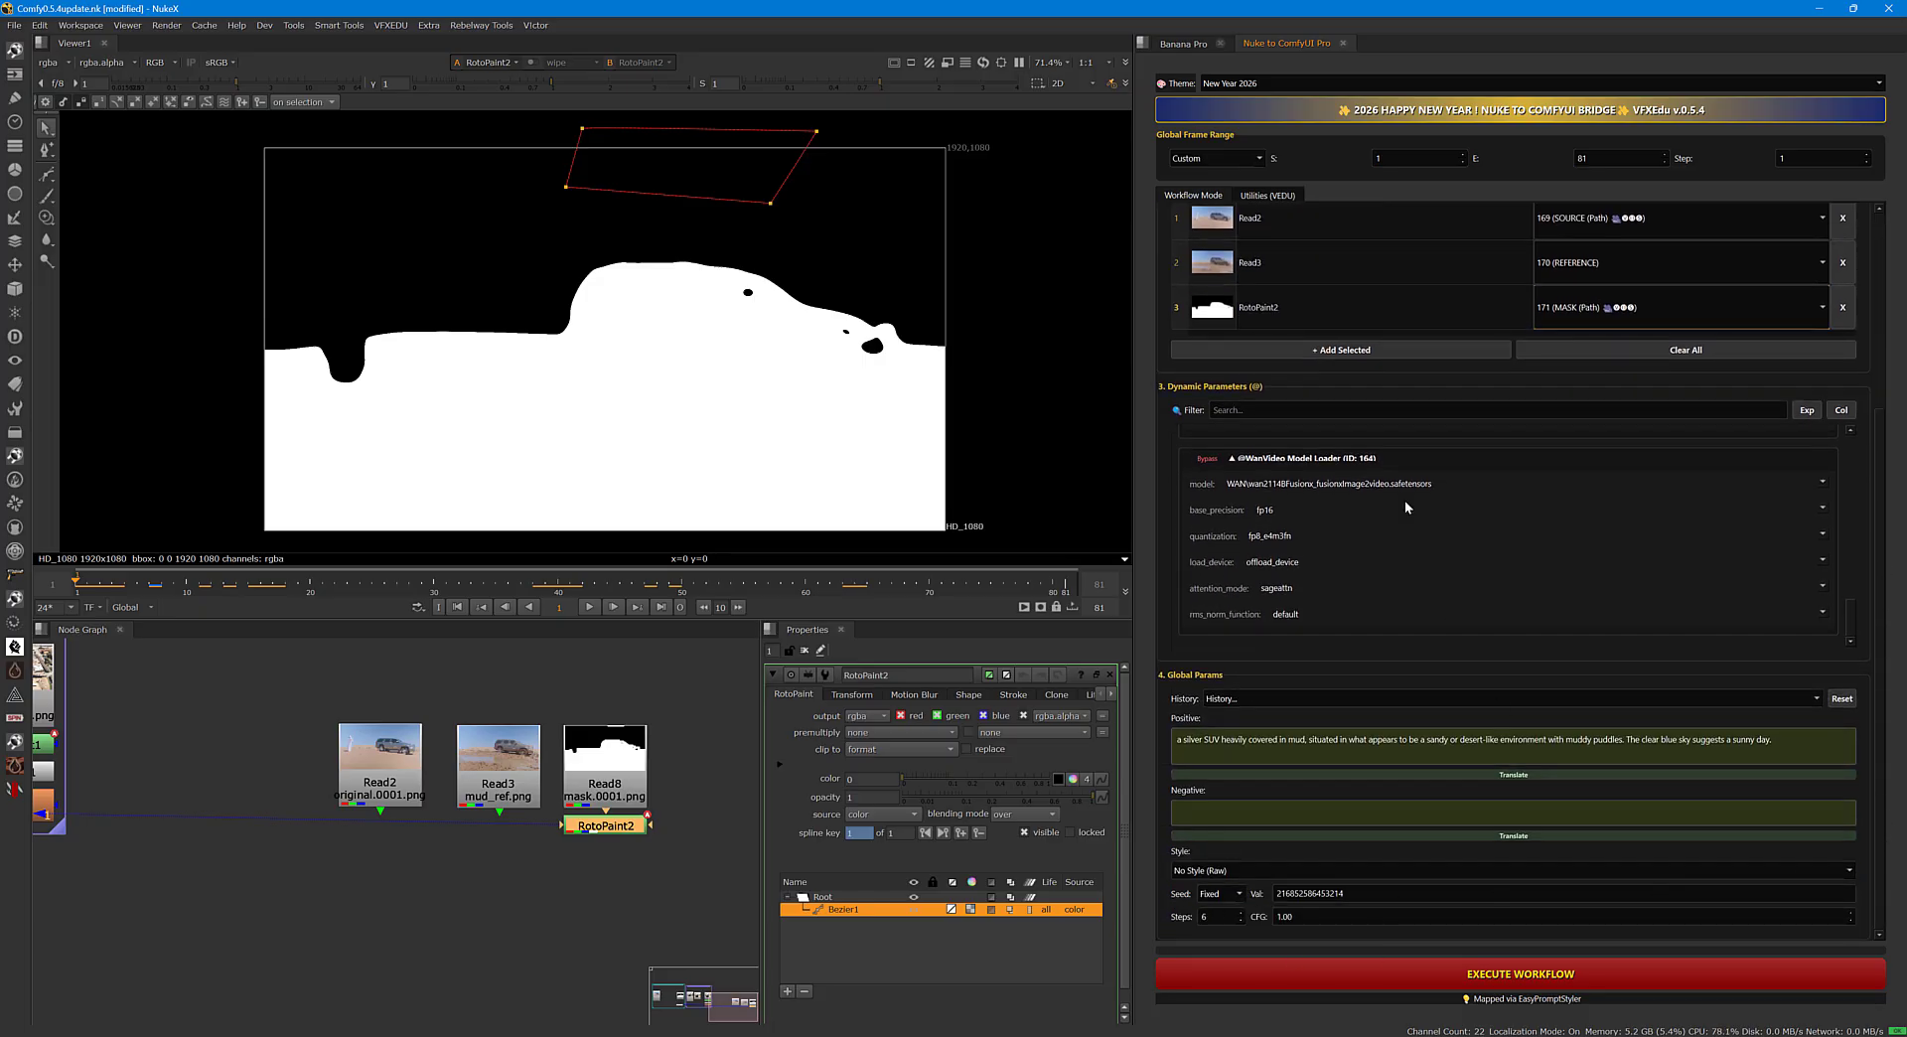
{"action": "left_click", "coordinate": [1502, 979]}
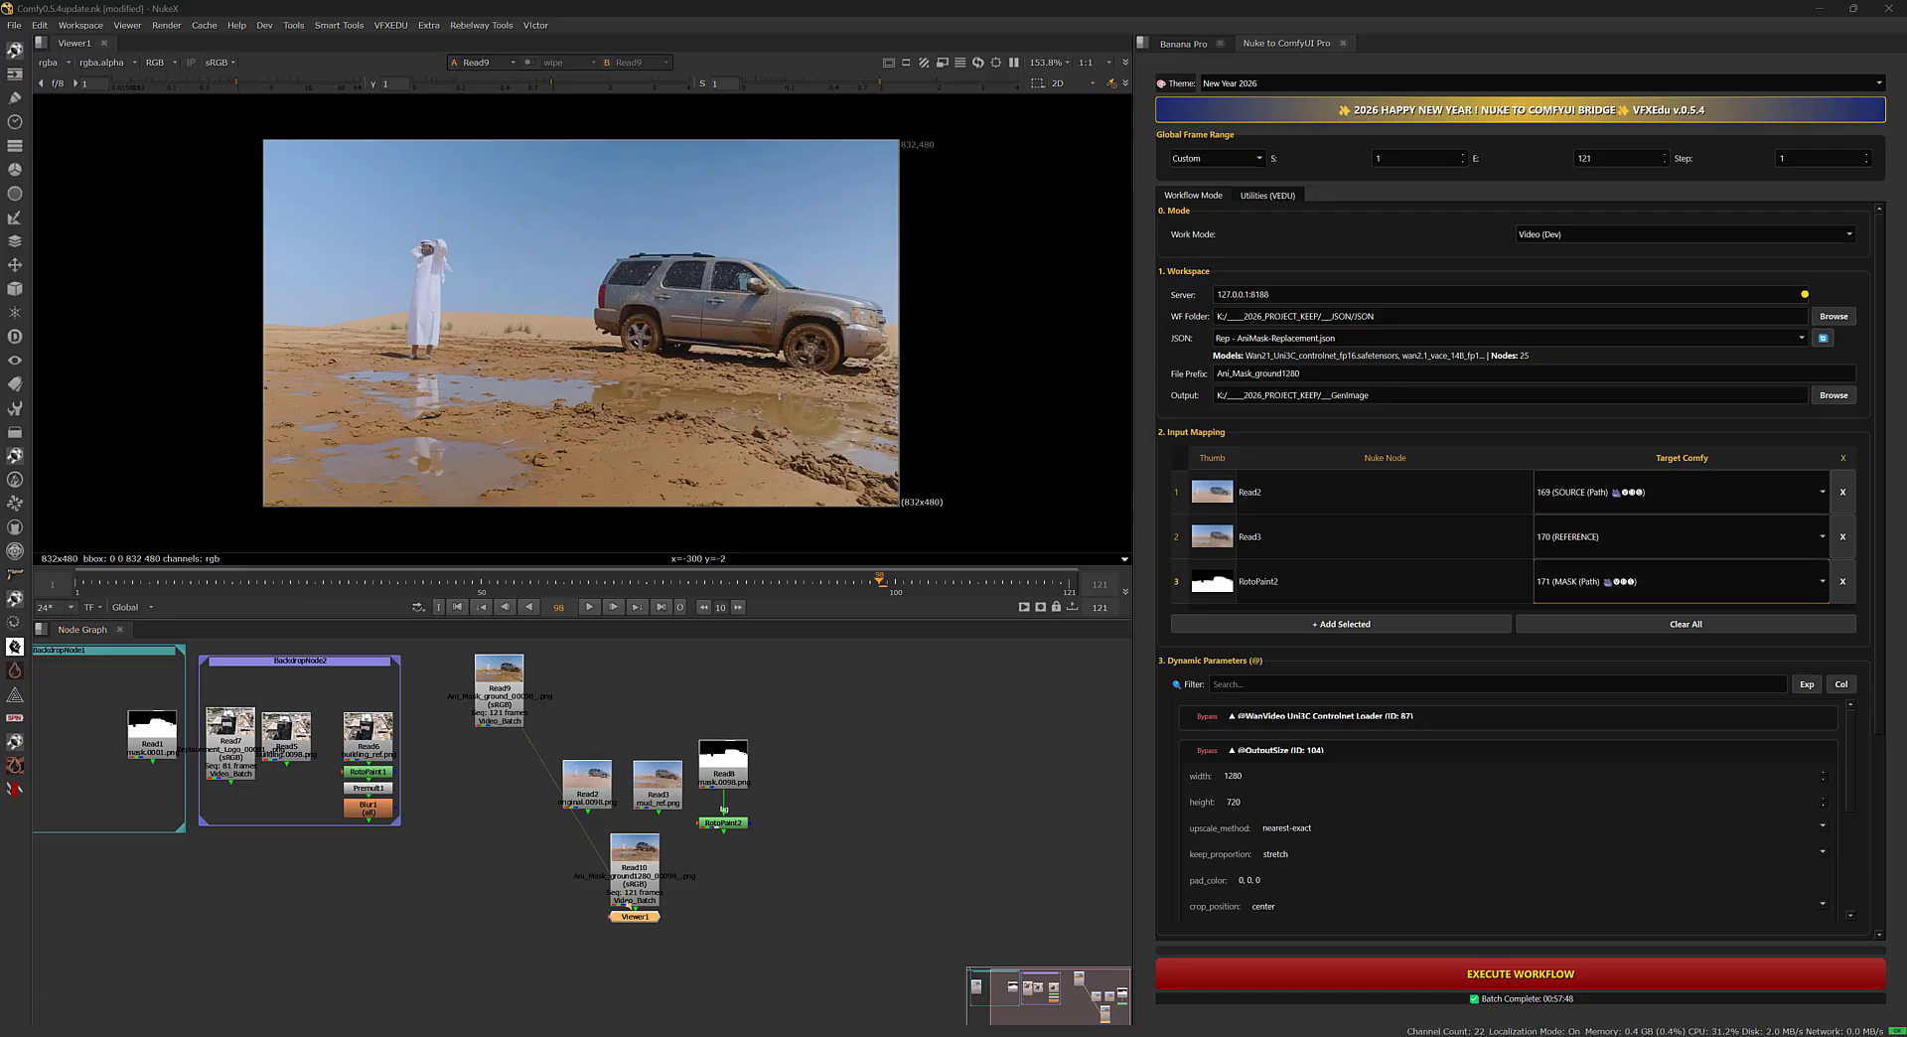
Inspect the Read9 result's file and frame range properties, and scrub through the generated muddy ground footage.
{"action": "middle_click_drag", "start_coordinate": [756, 364], "coordinate": [803, 366]}
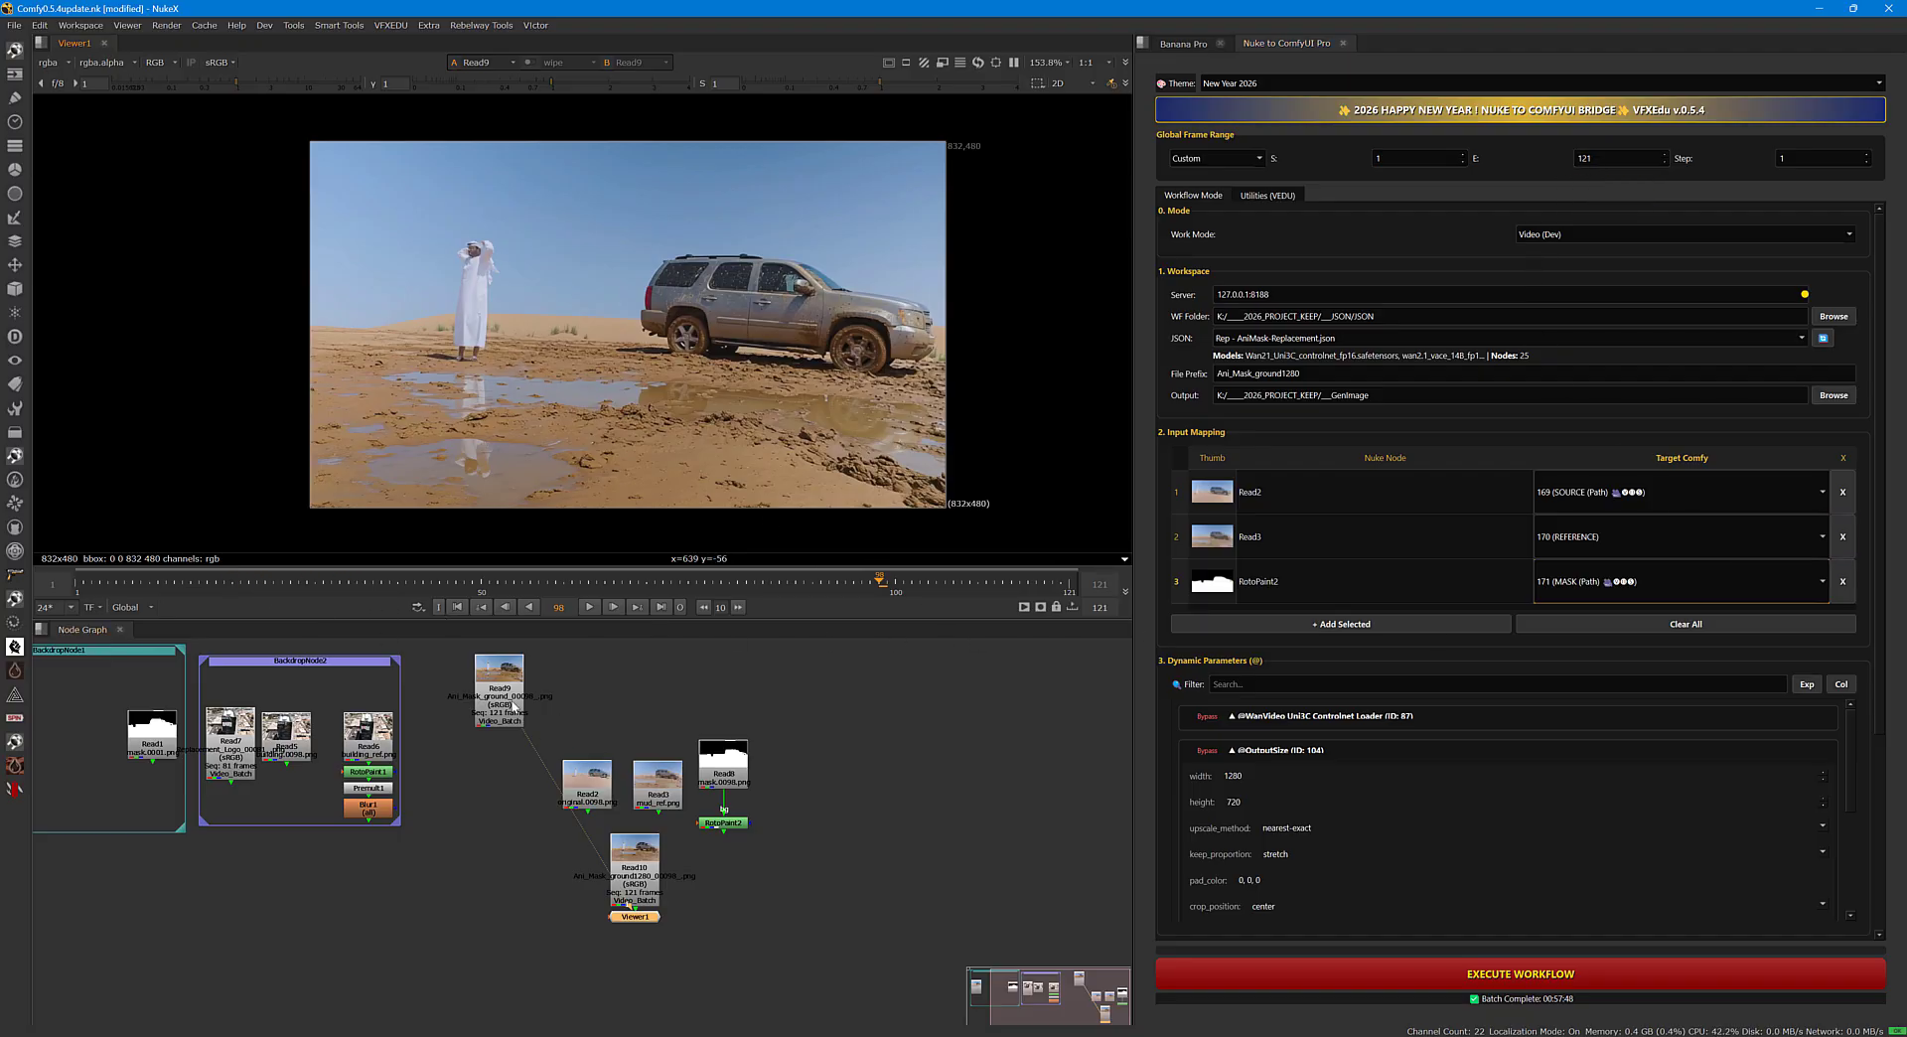
{"action": "double_click", "coordinate": [514, 705]}
{"action": "left_click_drag", "start_coordinate": [364, 554], "coordinate": [891, 590]}
{"action": "double_click", "coordinate": [780, 740]}
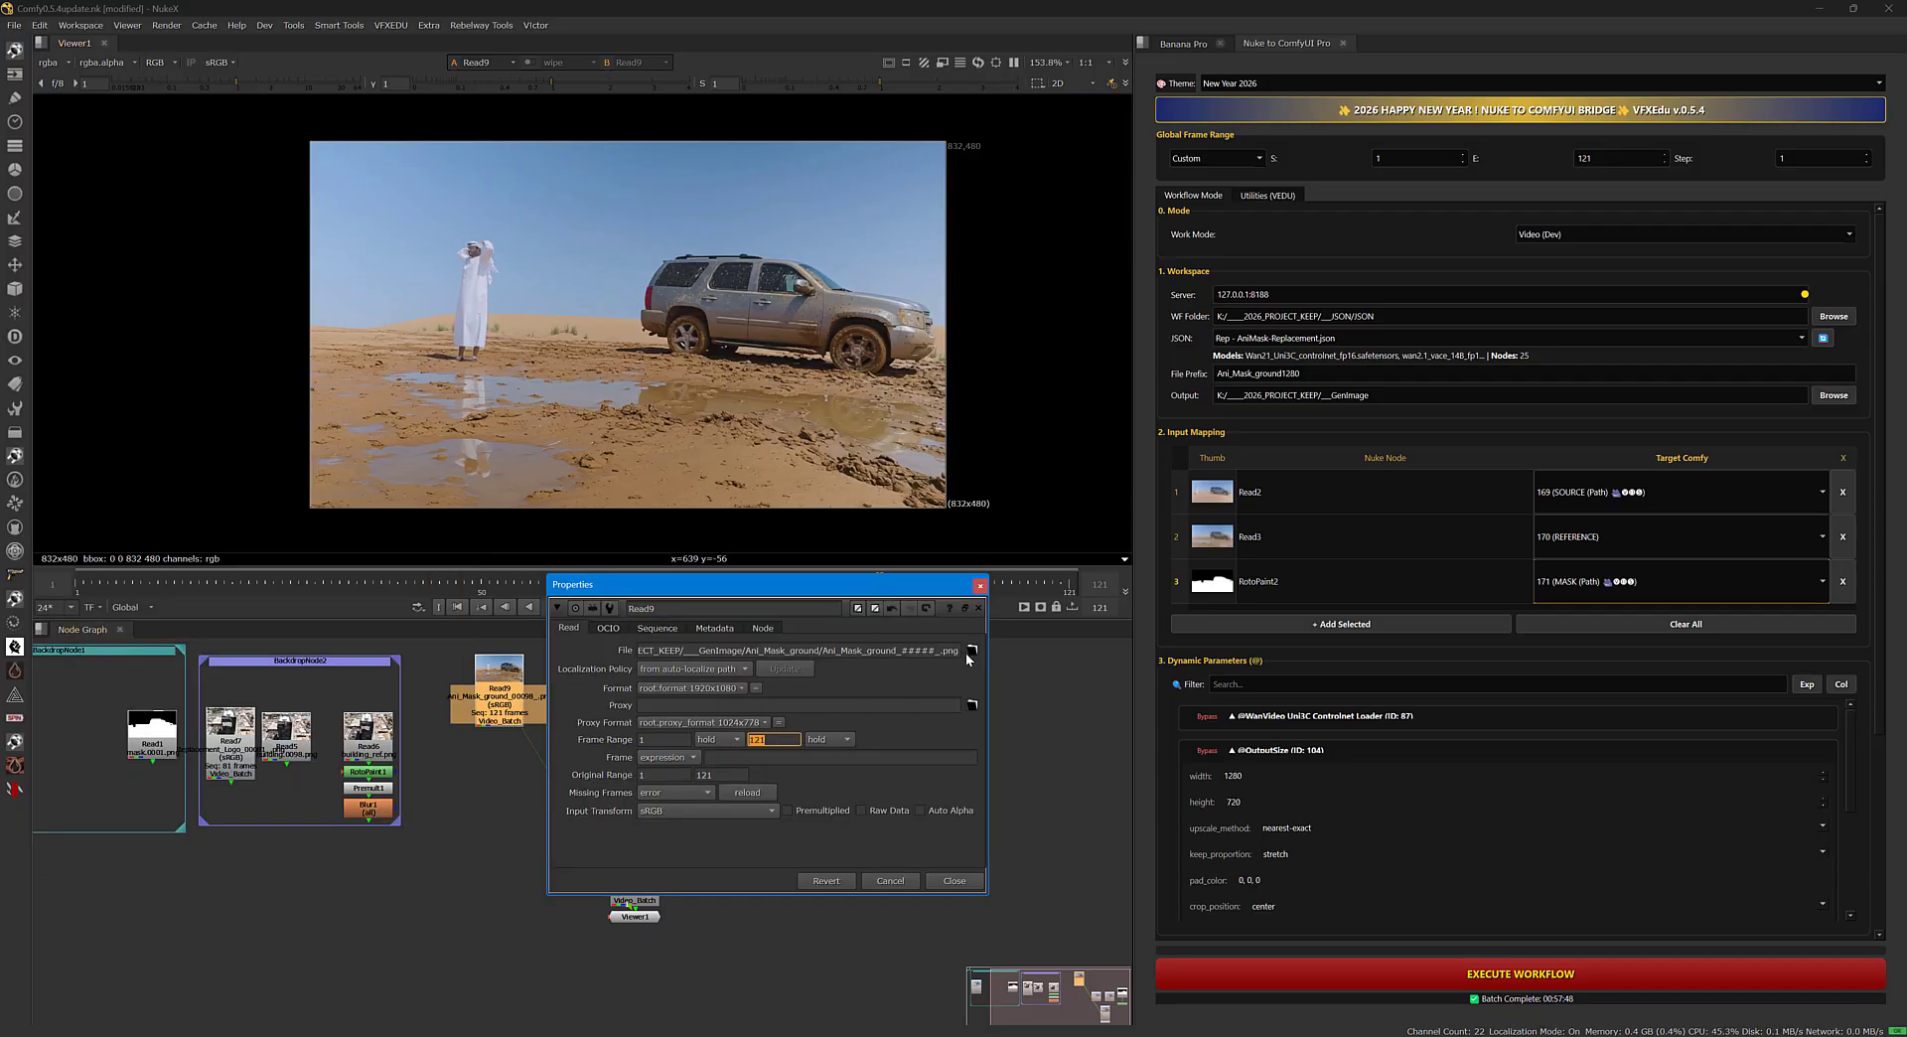
{"action": "left_click", "coordinate": [980, 588]}
{"action": "left_click_drag", "start_coordinate": [127, 579], "coordinate": [85, 586]}
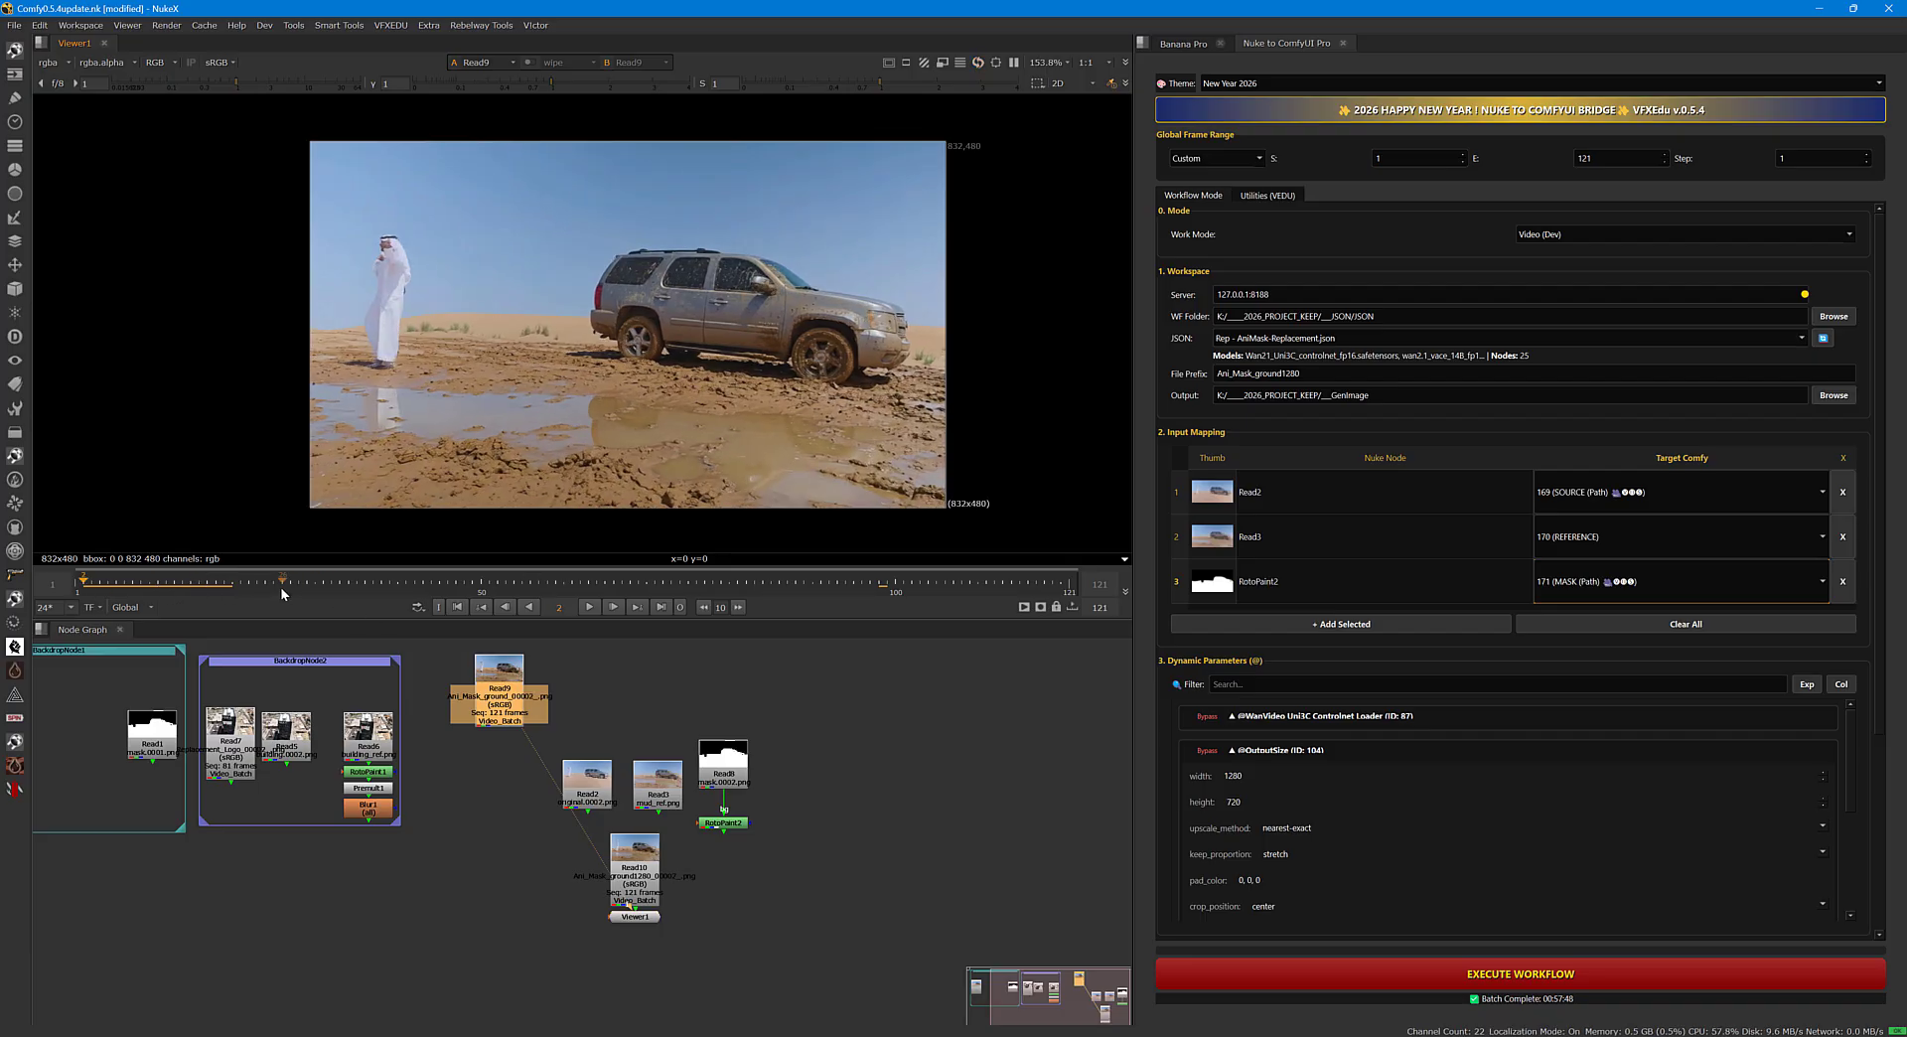
{"action": "left_click_drag", "start_coordinate": [282, 586], "coordinate": [408, 586]}
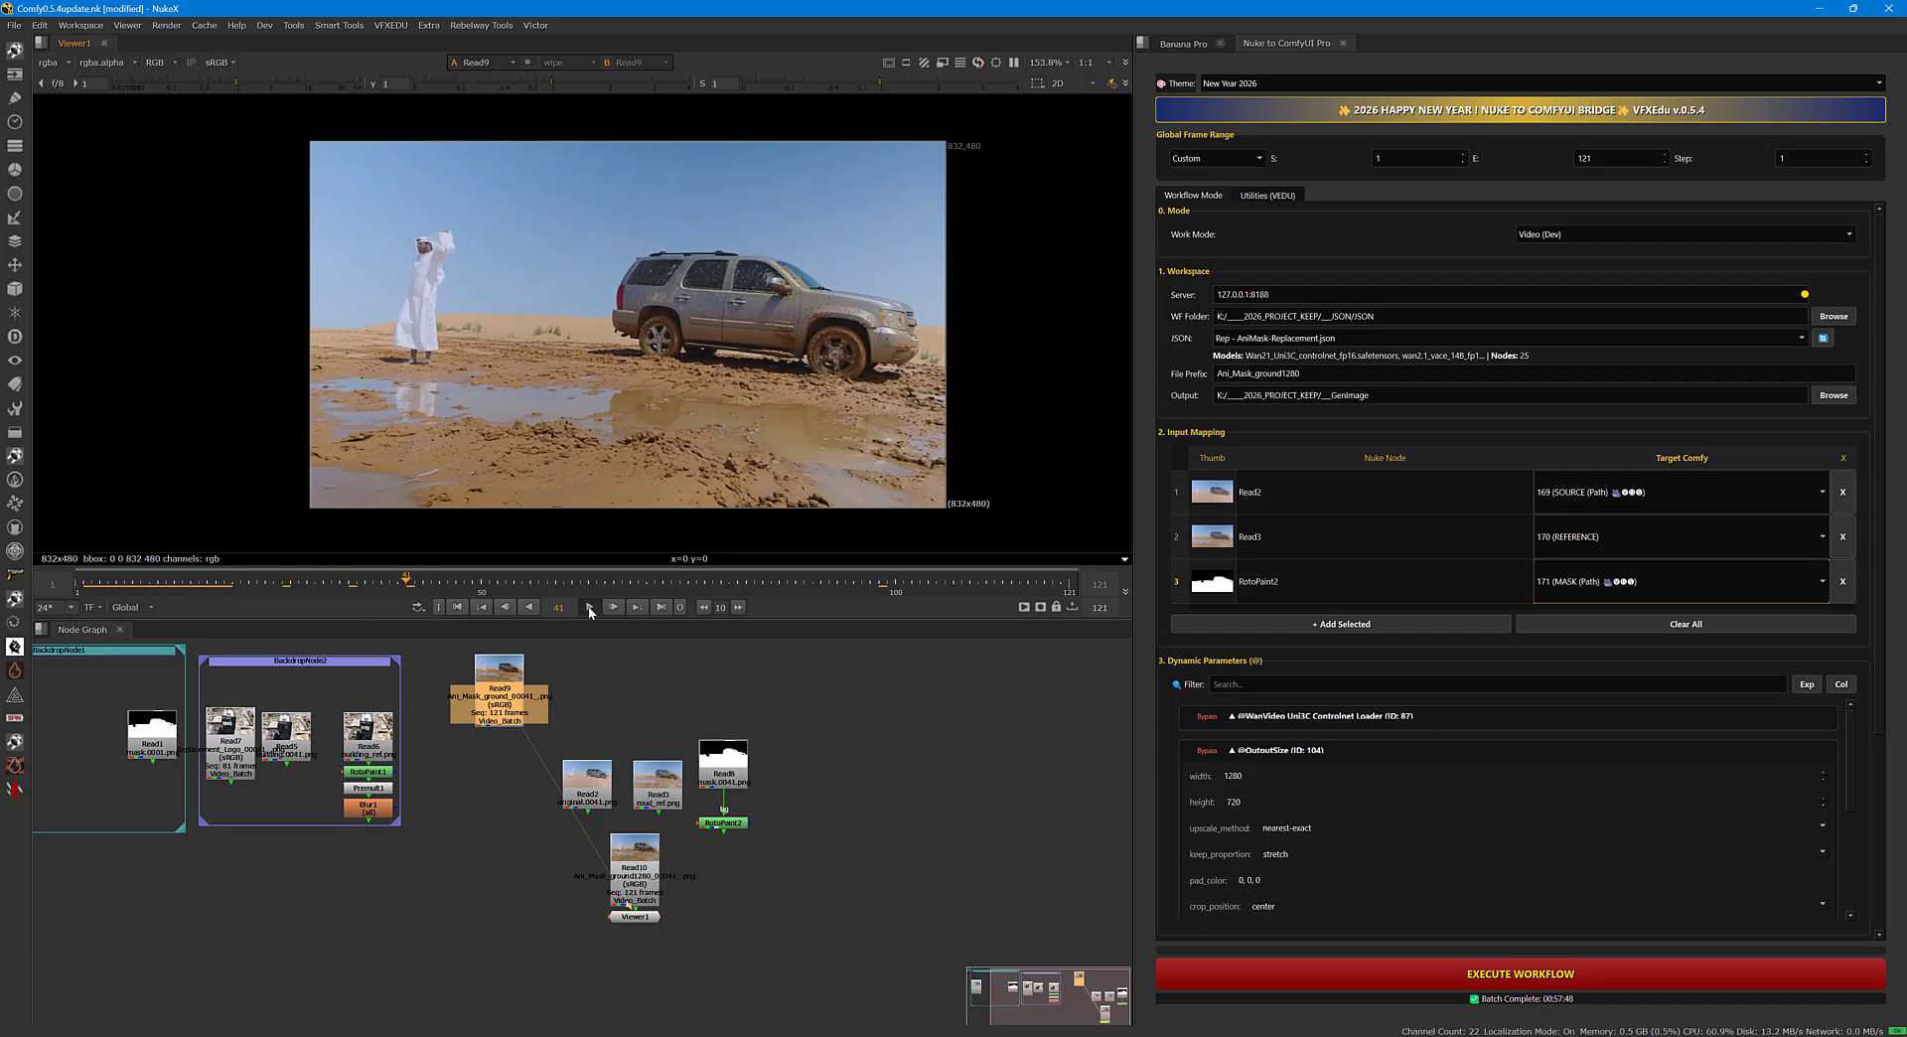
Play the Read9 result and compare it with the Read4 result, moving Read4 beside it and back into its backdrop.
{"action": "left_click", "coordinate": [590, 609]}
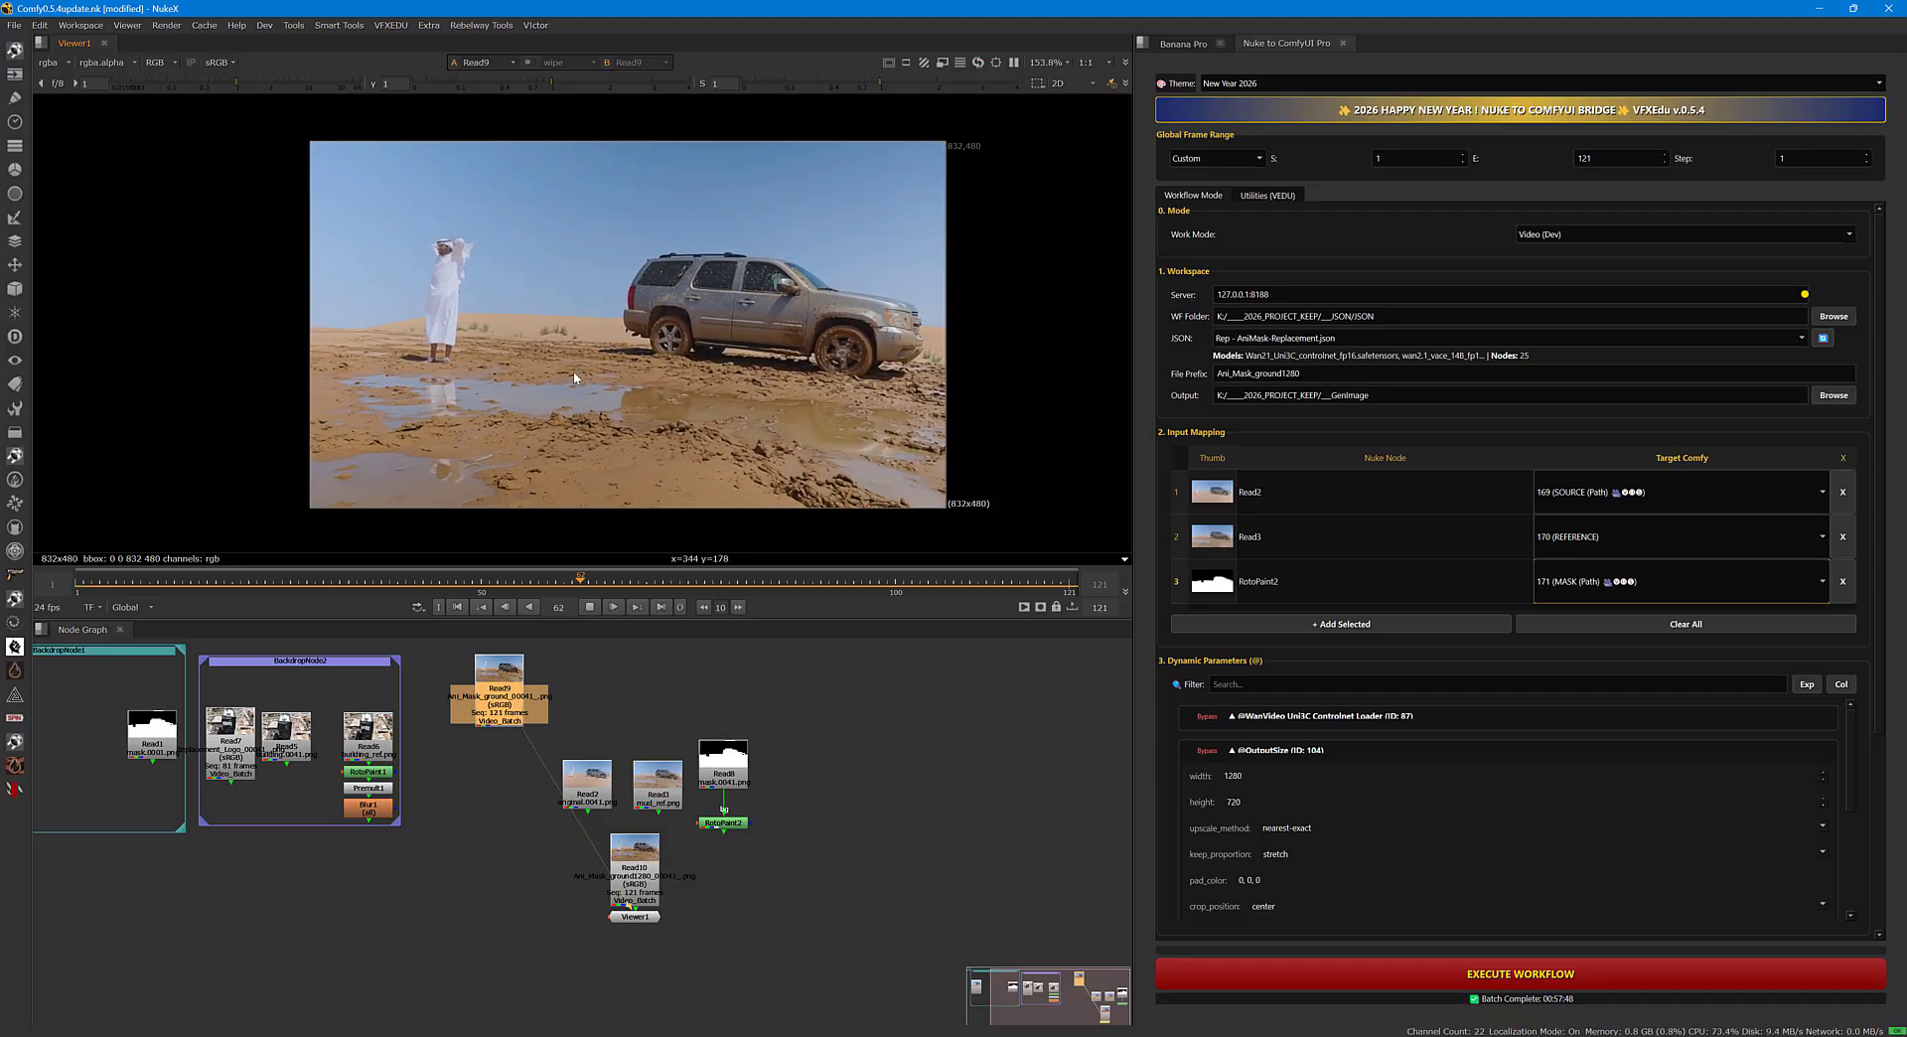
{"action": "left_click", "coordinate": [589, 607]}
{"action": "scroll", "coordinate": [406, 730], "scroll_direction": "up", "scroll_amount": 1}
{"action": "middle_click_drag", "start_coordinate": [407, 730], "coordinate": [563, 774]}
{"action": "scroll", "coordinate": [509, 774], "scroll_direction": "down", "scroll_amount": 2}
{"action": "middle_click_drag", "start_coordinate": [226, 785], "coordinate": [341, 749]}
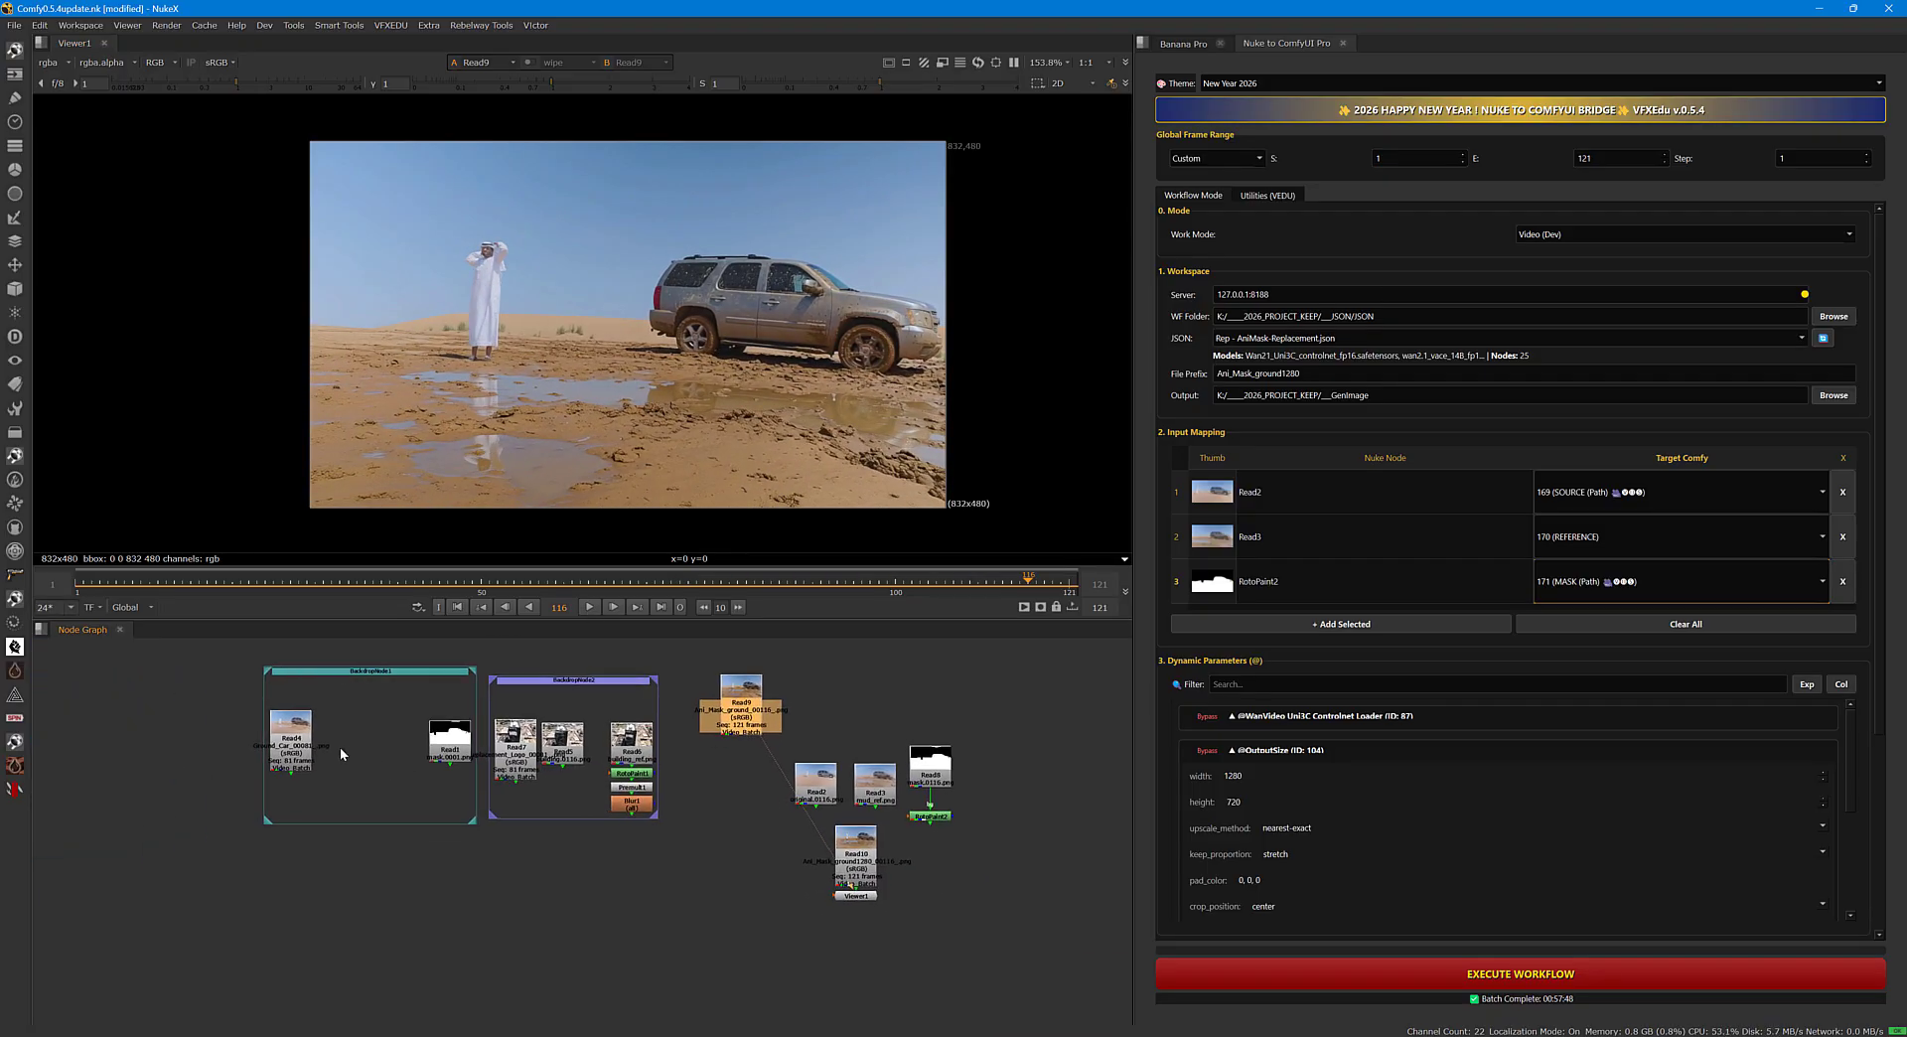
{"action": "left_click_drag", "start_coordinate": [294, 745], "coordinate": [662, 790]}
{"action": "scroll", "coordinate": [750, 767], "scroll_direction": "up", "scroll_amount": 2}
{"action": "key", "text": "1"}
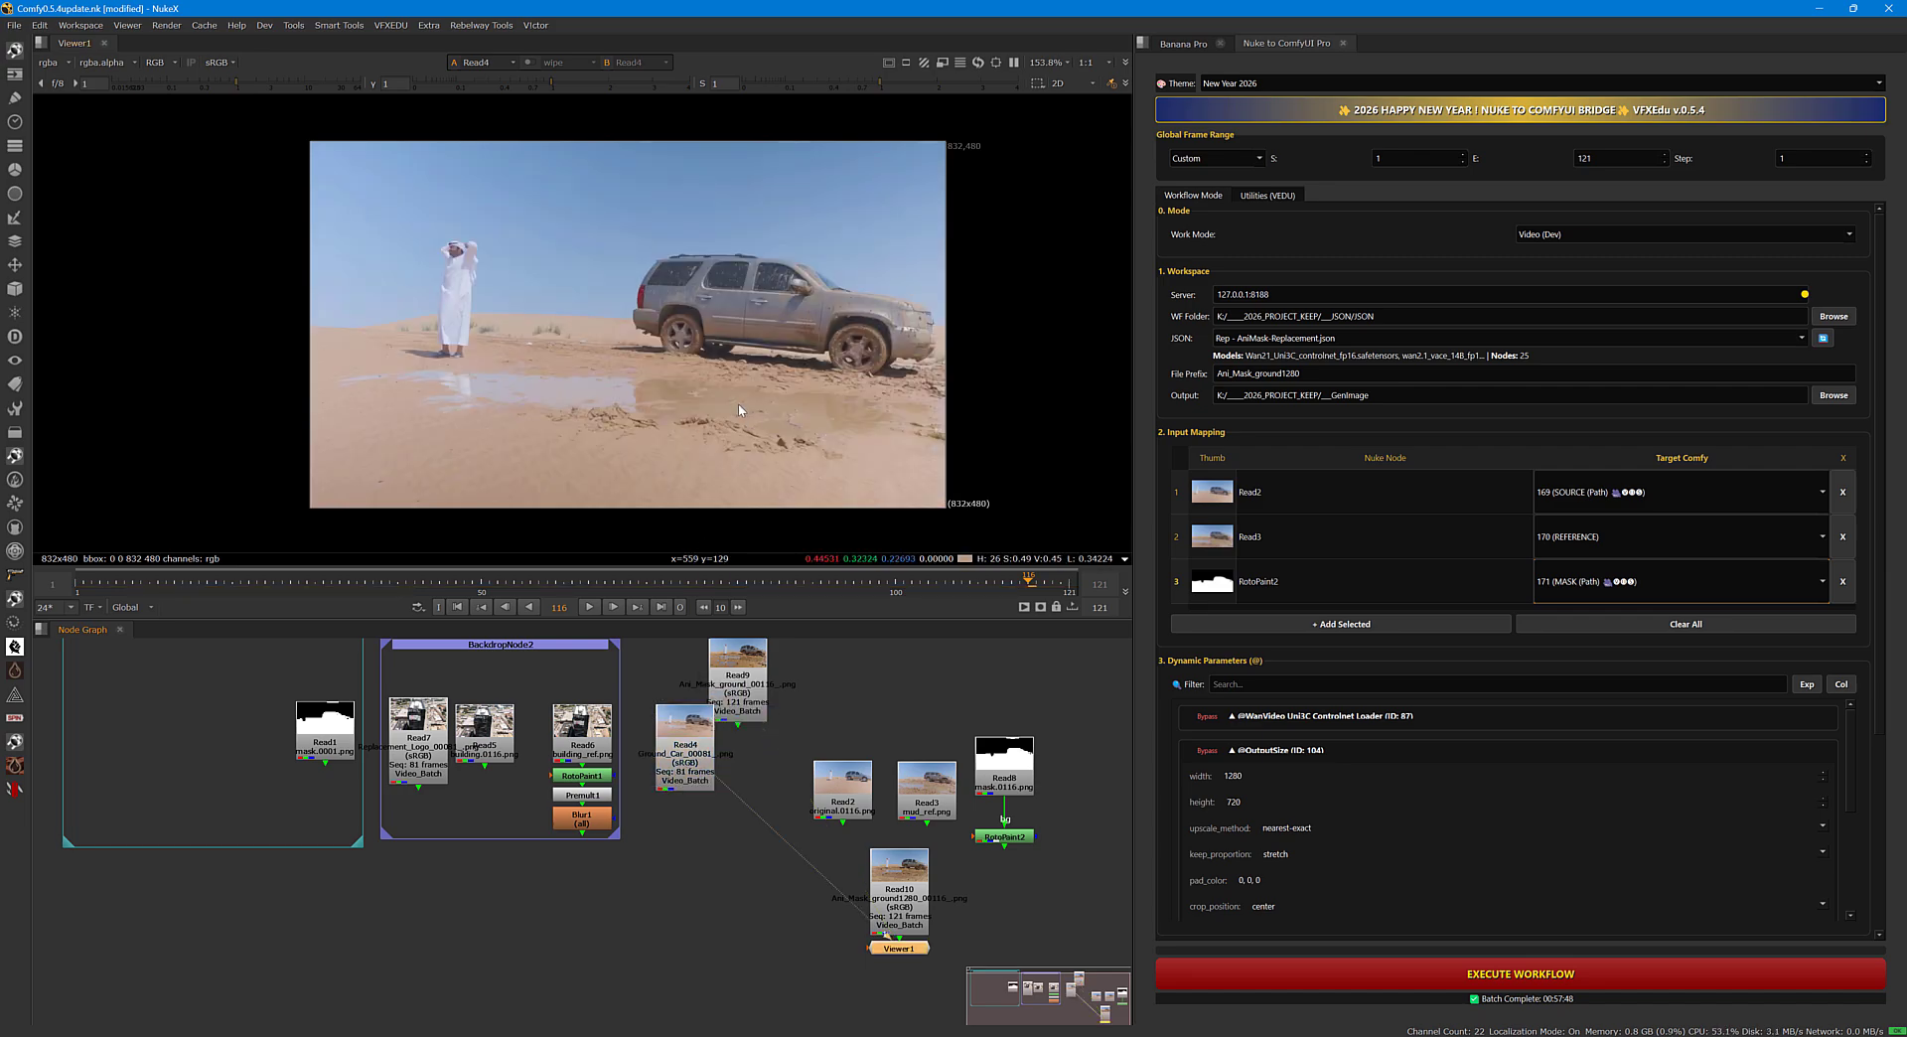
{"action": "left_click_drag", "start_coordinate": [711, 756], "coordinate": [197, 717]}
Compare the Read10 result with the Read3 mud reference image in the viewer.
{"action": "middle_click_drag", "start_coordinate": [625, 812], "coordinate": [556, 791]}
{"action": "left_click", "coordinate": [742, 819]}
{"action": "key", "text": "1"}
{"action": "left_click", "coordinate": [765, 776]}
{"action": "key", "text": "1"}
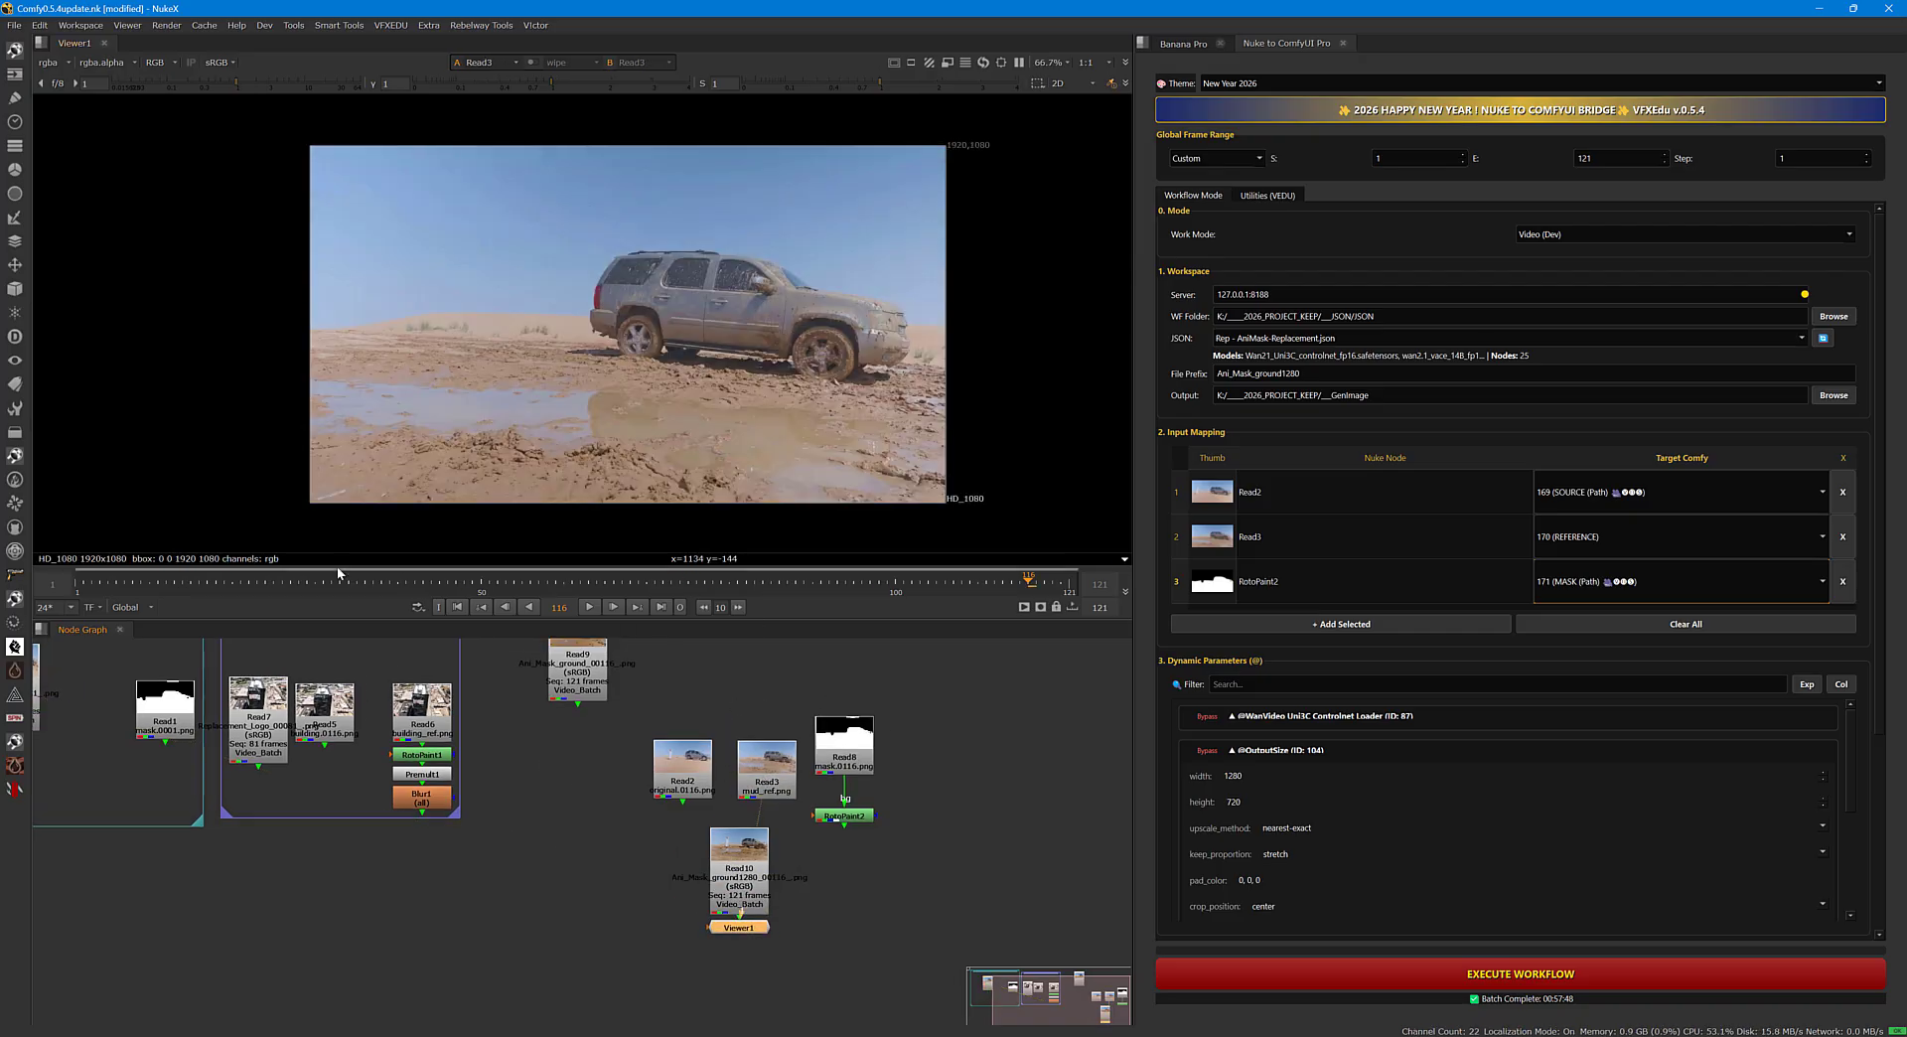
Scrub to frame 29 and compare the Read10 result with the original Read2 footage in the viewer.
{"action": "left_click_drag", "start_coordinate": [181, 584], "coordinate": [308, 586]}
{"action": "left_click", "coordinate": [743, 884]}
{"action": "key", "text": "1"}
{"action": "left_click", "coordinate": [688, 788]}
{"action": "key", "text": "1"}
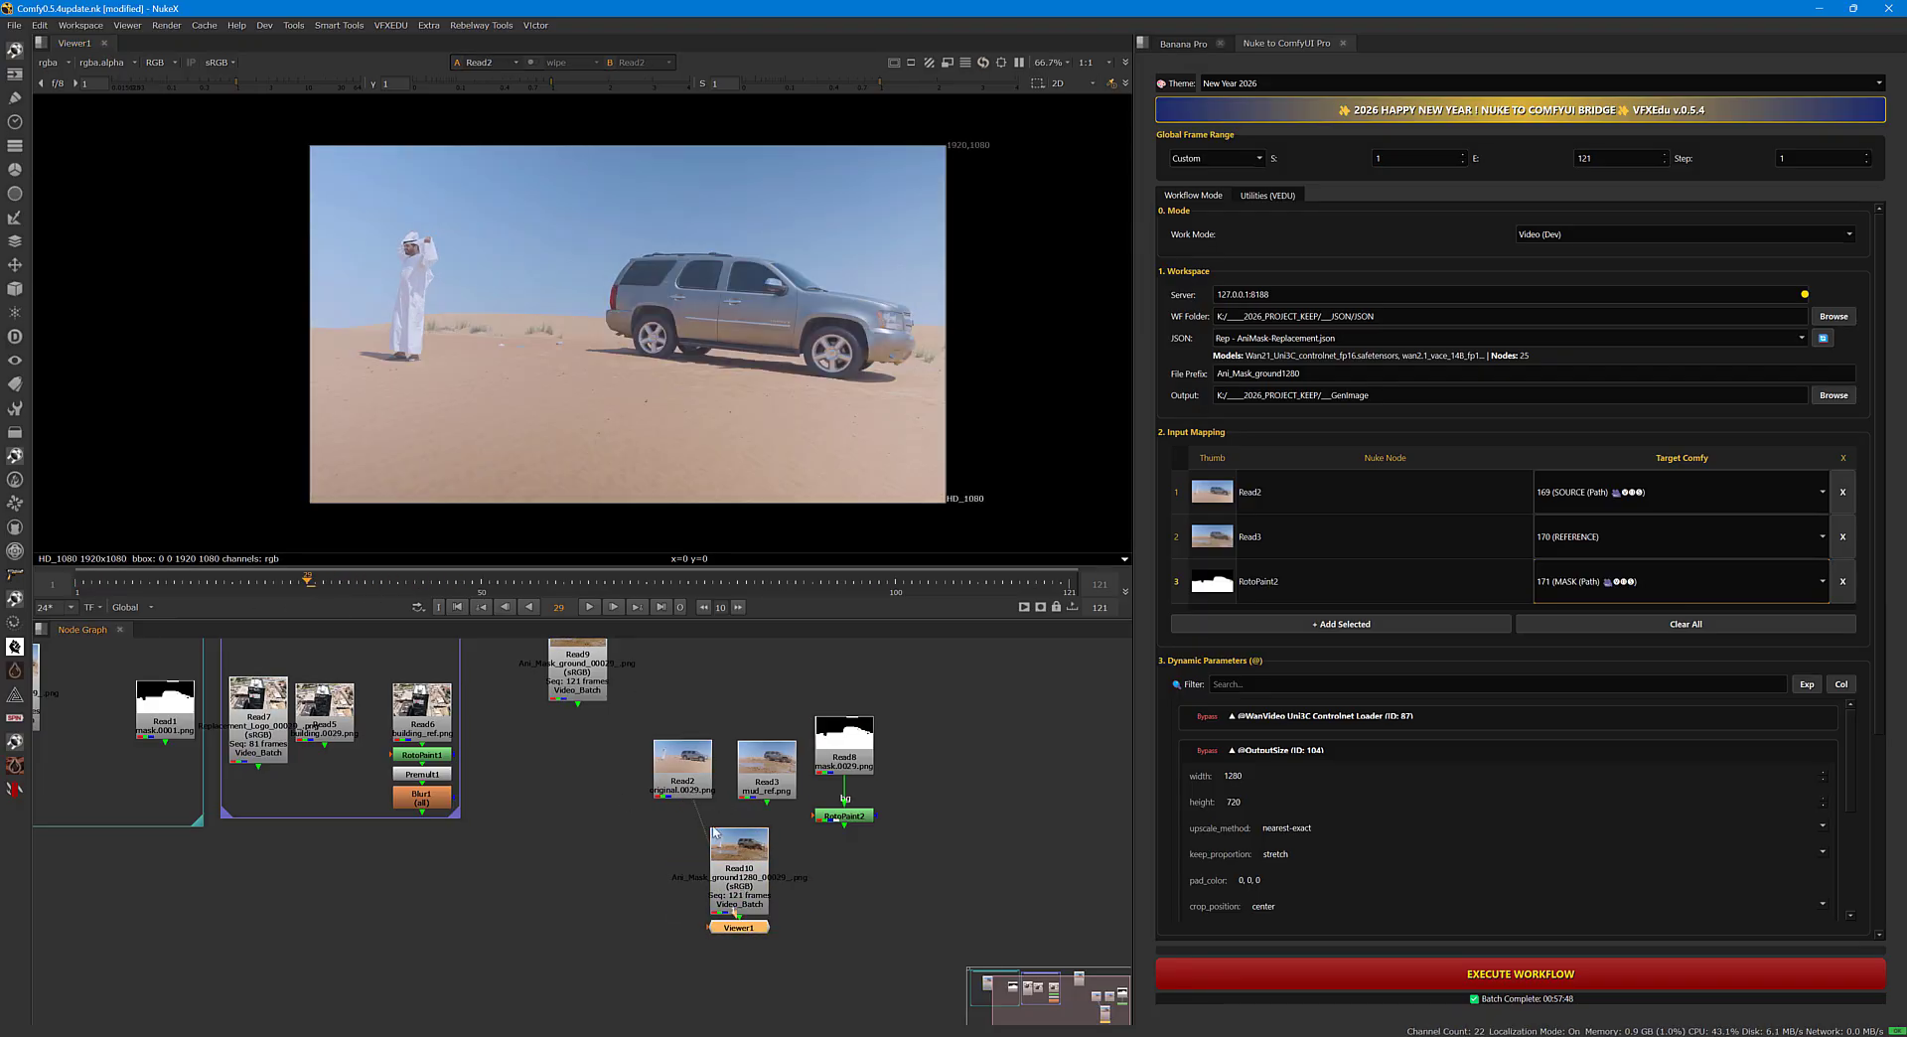
{"action": "left_click", "coordinate": [739, 880]}
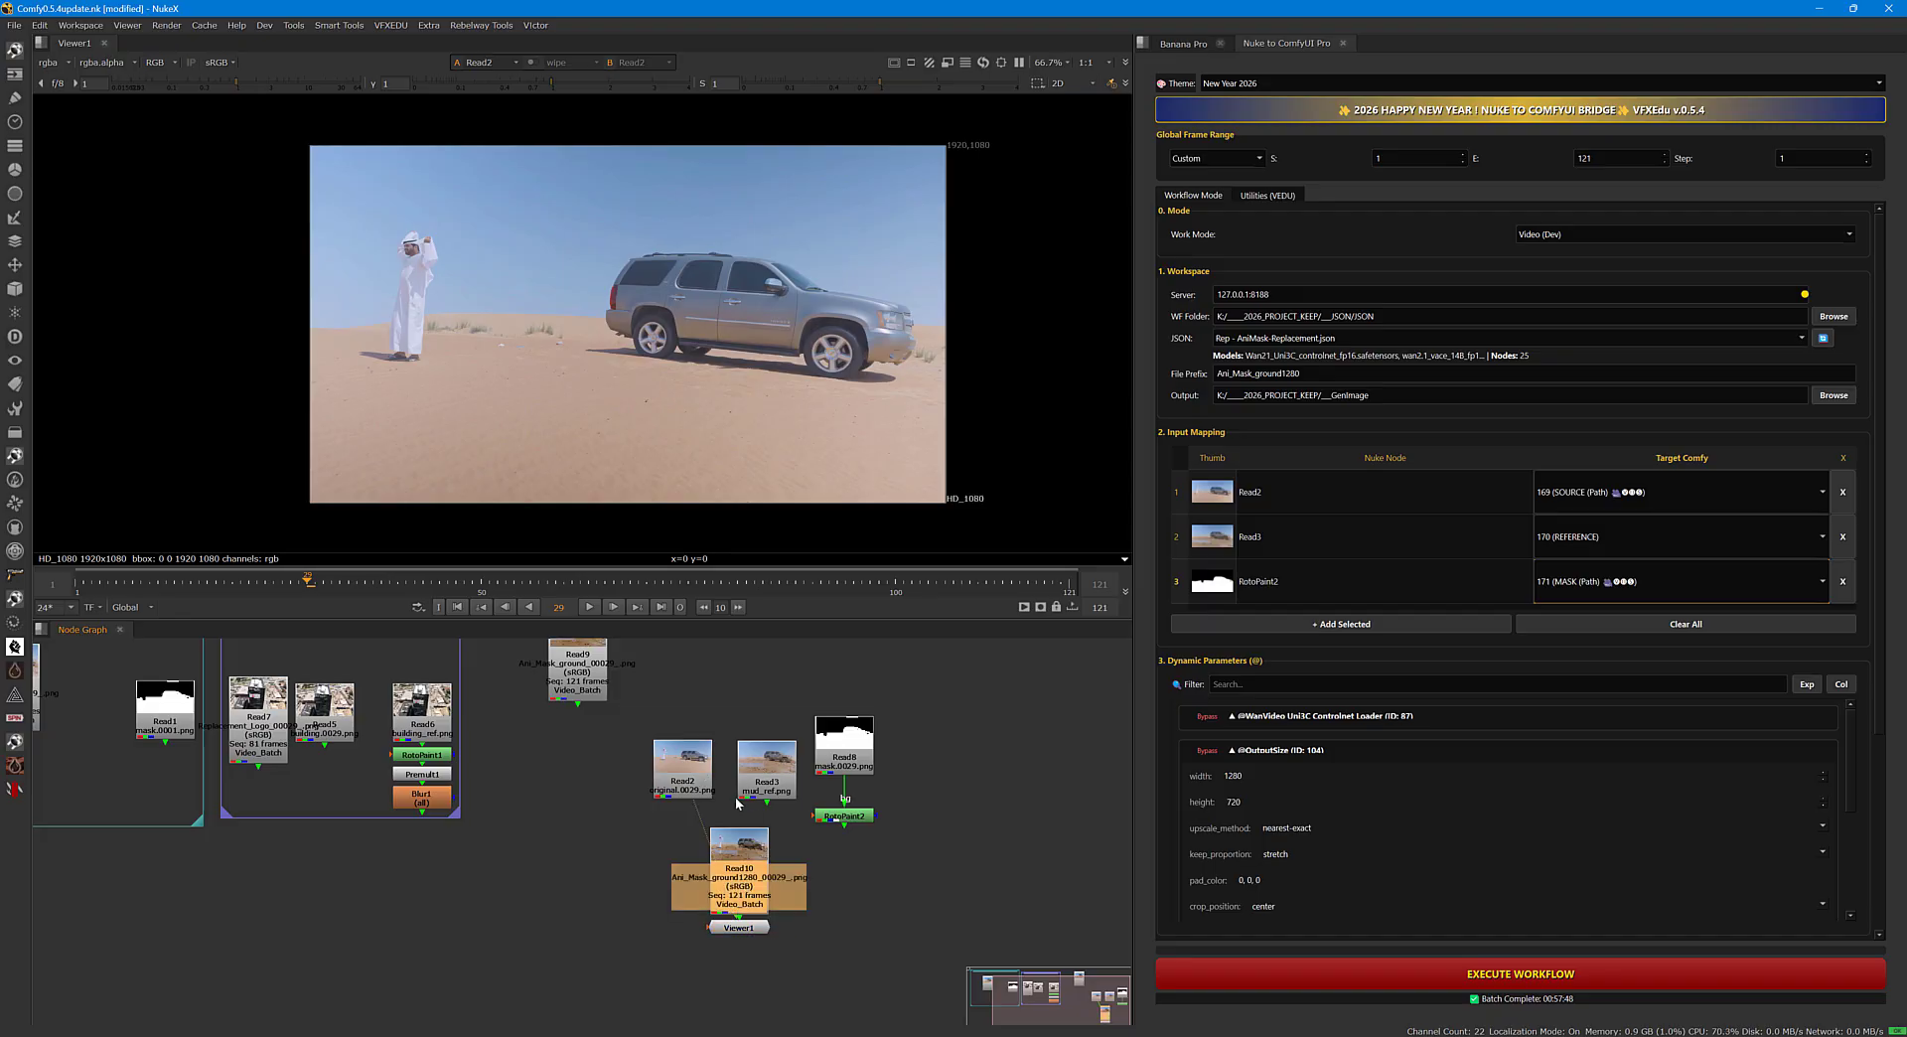
{"action": "key", "text": "1"}
Scrub the Read10 result to frame 62 and play it back enlarged to check the mud detail.
{"action": "left_click_drag", "start_coordinate": [276, 586], "coordinate": [338, 577]}
{"action": "scroll", "coordinate": [526, 417], "scroll_direction": "up", "scroll_amount": 3}
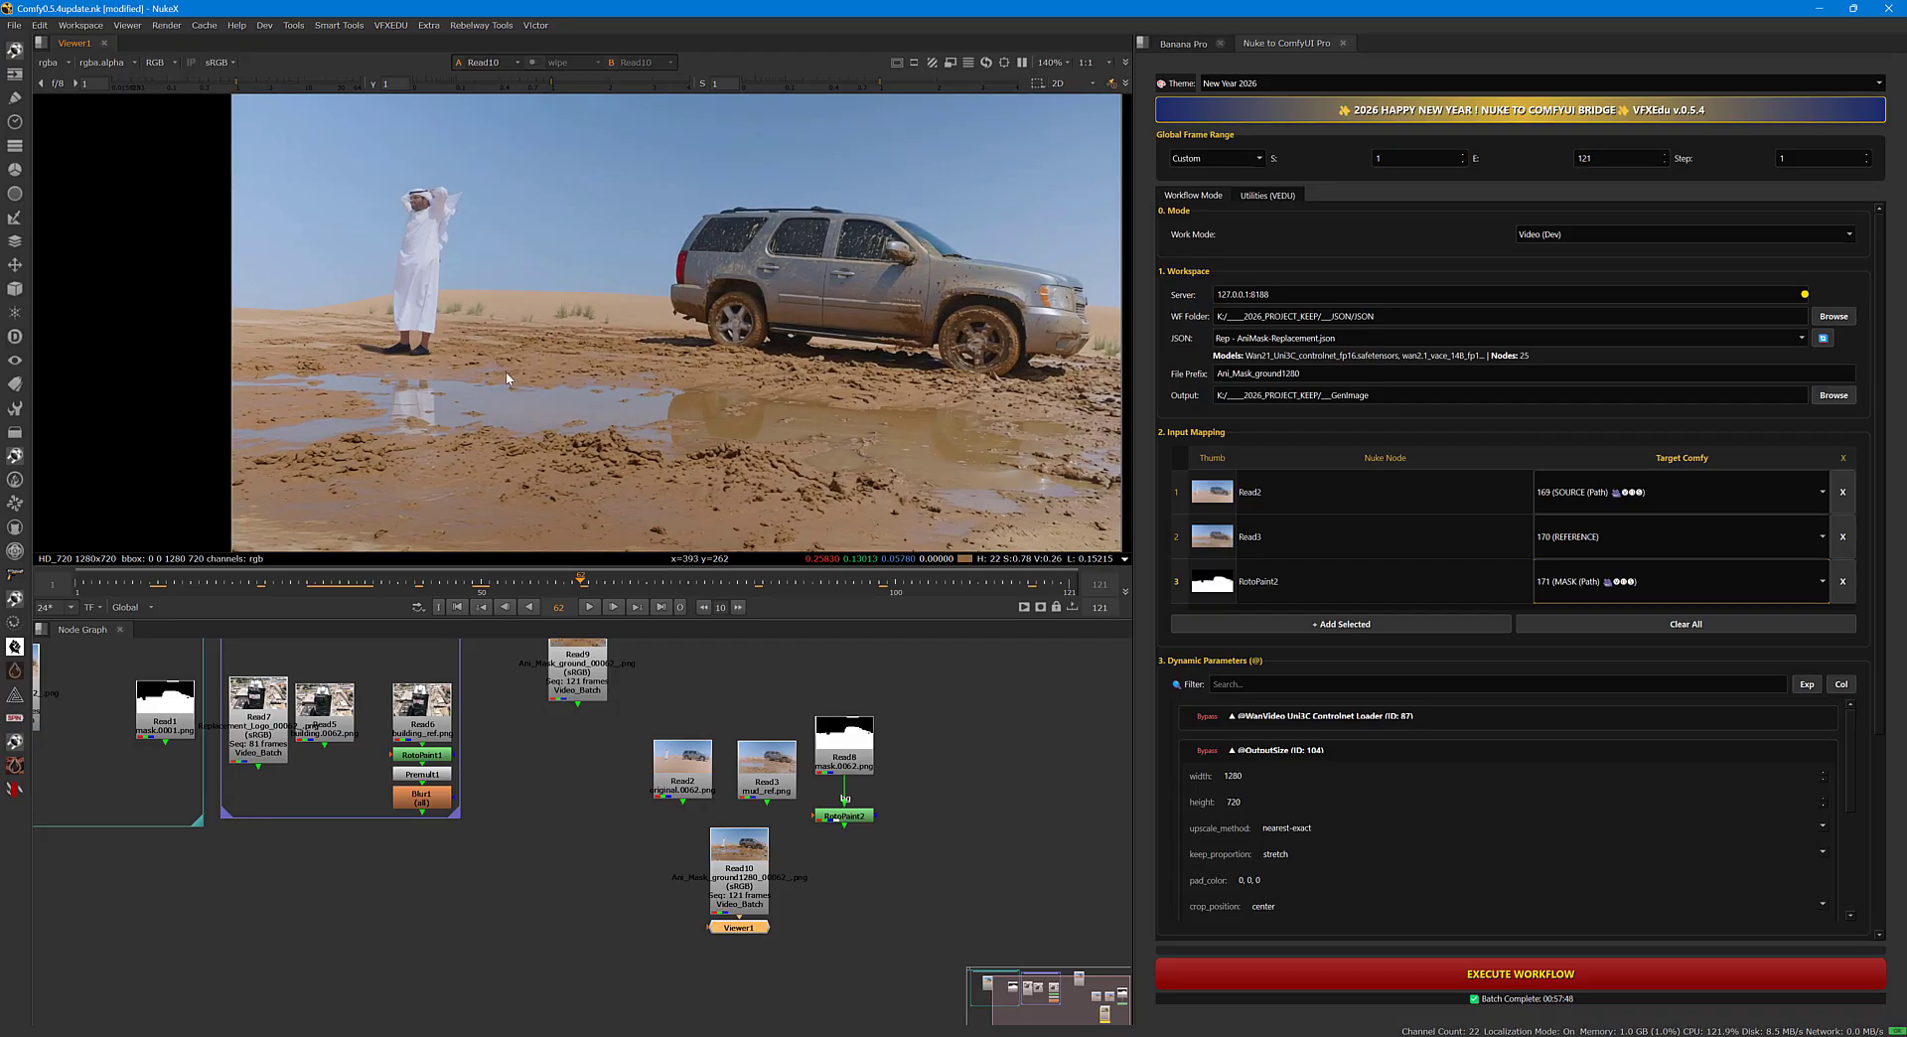
{"action": "left_click", "coordinate": [589, 606]}
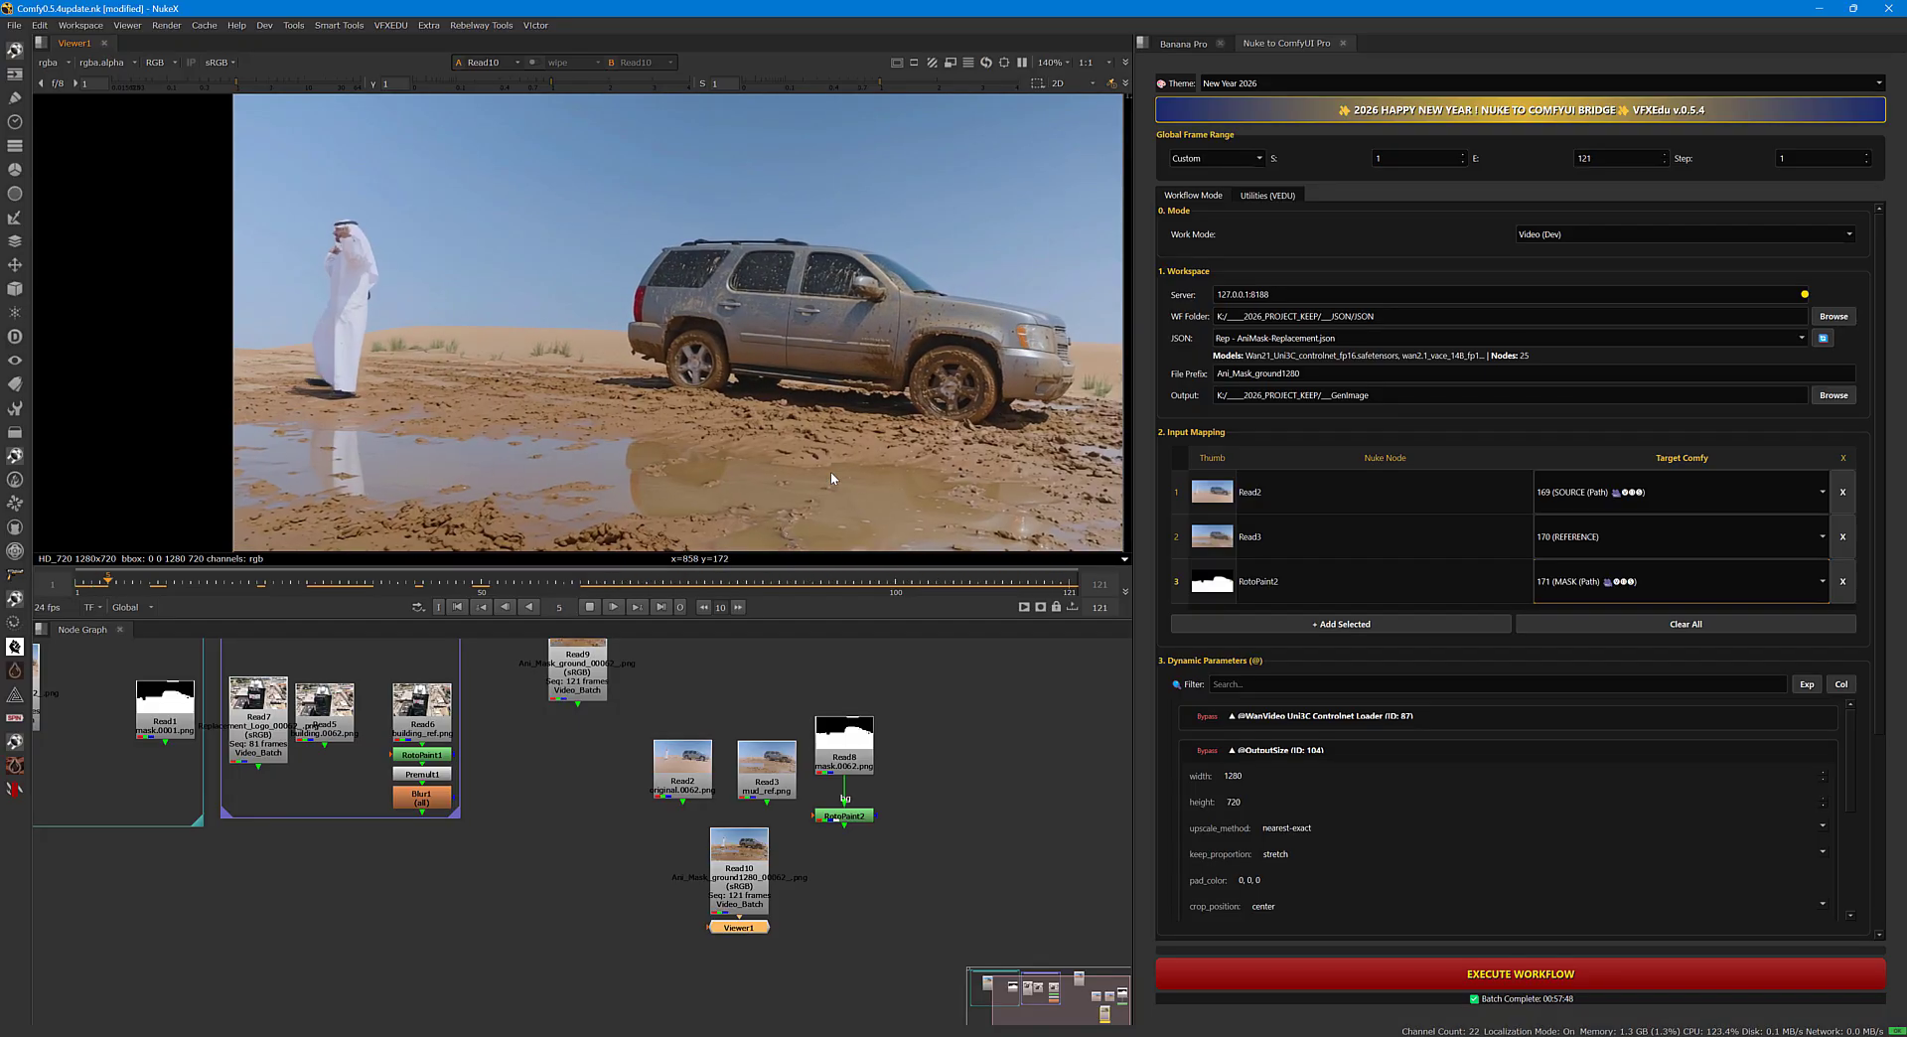
{"action": "left_click", "coordinate": [591, 607]}
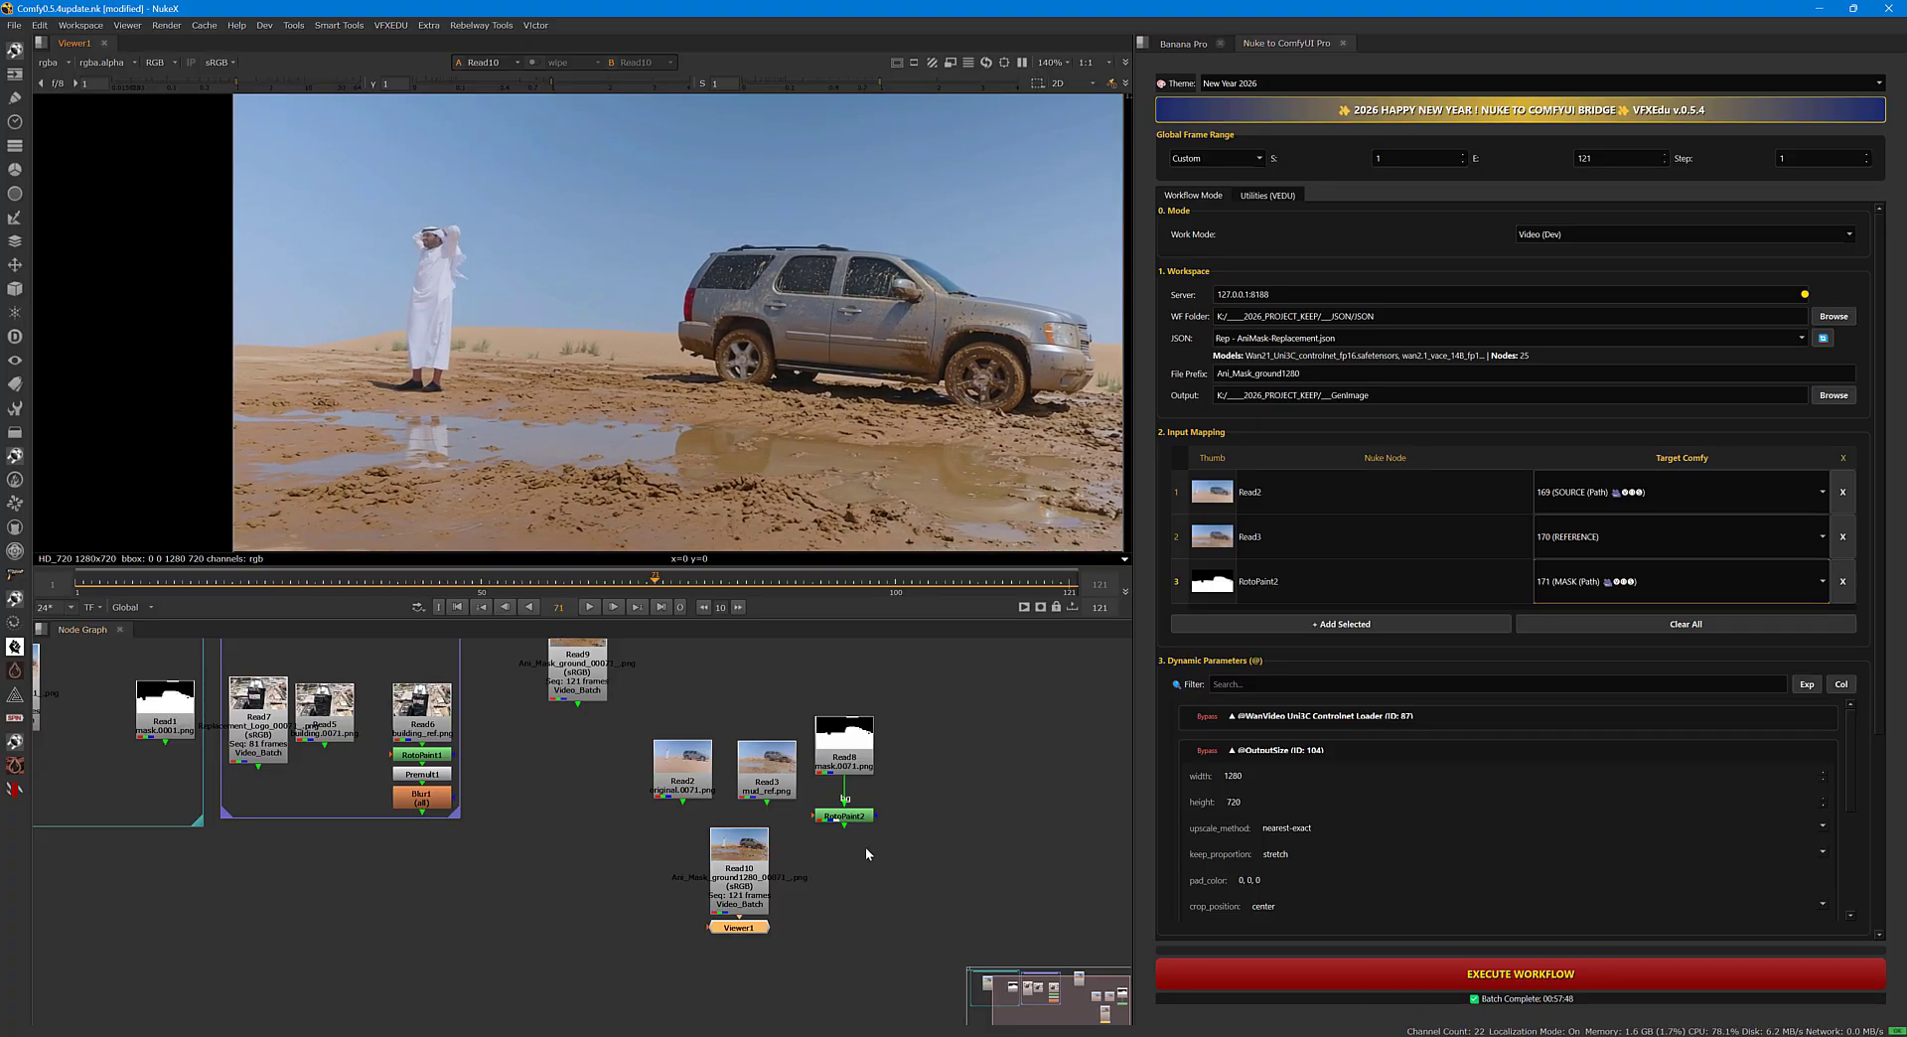
Rearrange the Read10, Viewer1 and Read9 nodes around the source inputs and show Read9 in the viewer.
{"action": "middle_click_drag", "start_coordinate": [917, 891], "coordinate": [898, 846]}
{"action": "left_click_drag", "start_coordinate": [730, 827], "coordinate": [636, 818]}
{"action": "middle_click_drag", "start_coordinate": [711, 834], "coordinate": [750, 897]}
{"action": "left_click_drag", "start_coordinate": [609, 689], "coordinate": [707, 699]}
{"action": "key", "text": "1"}
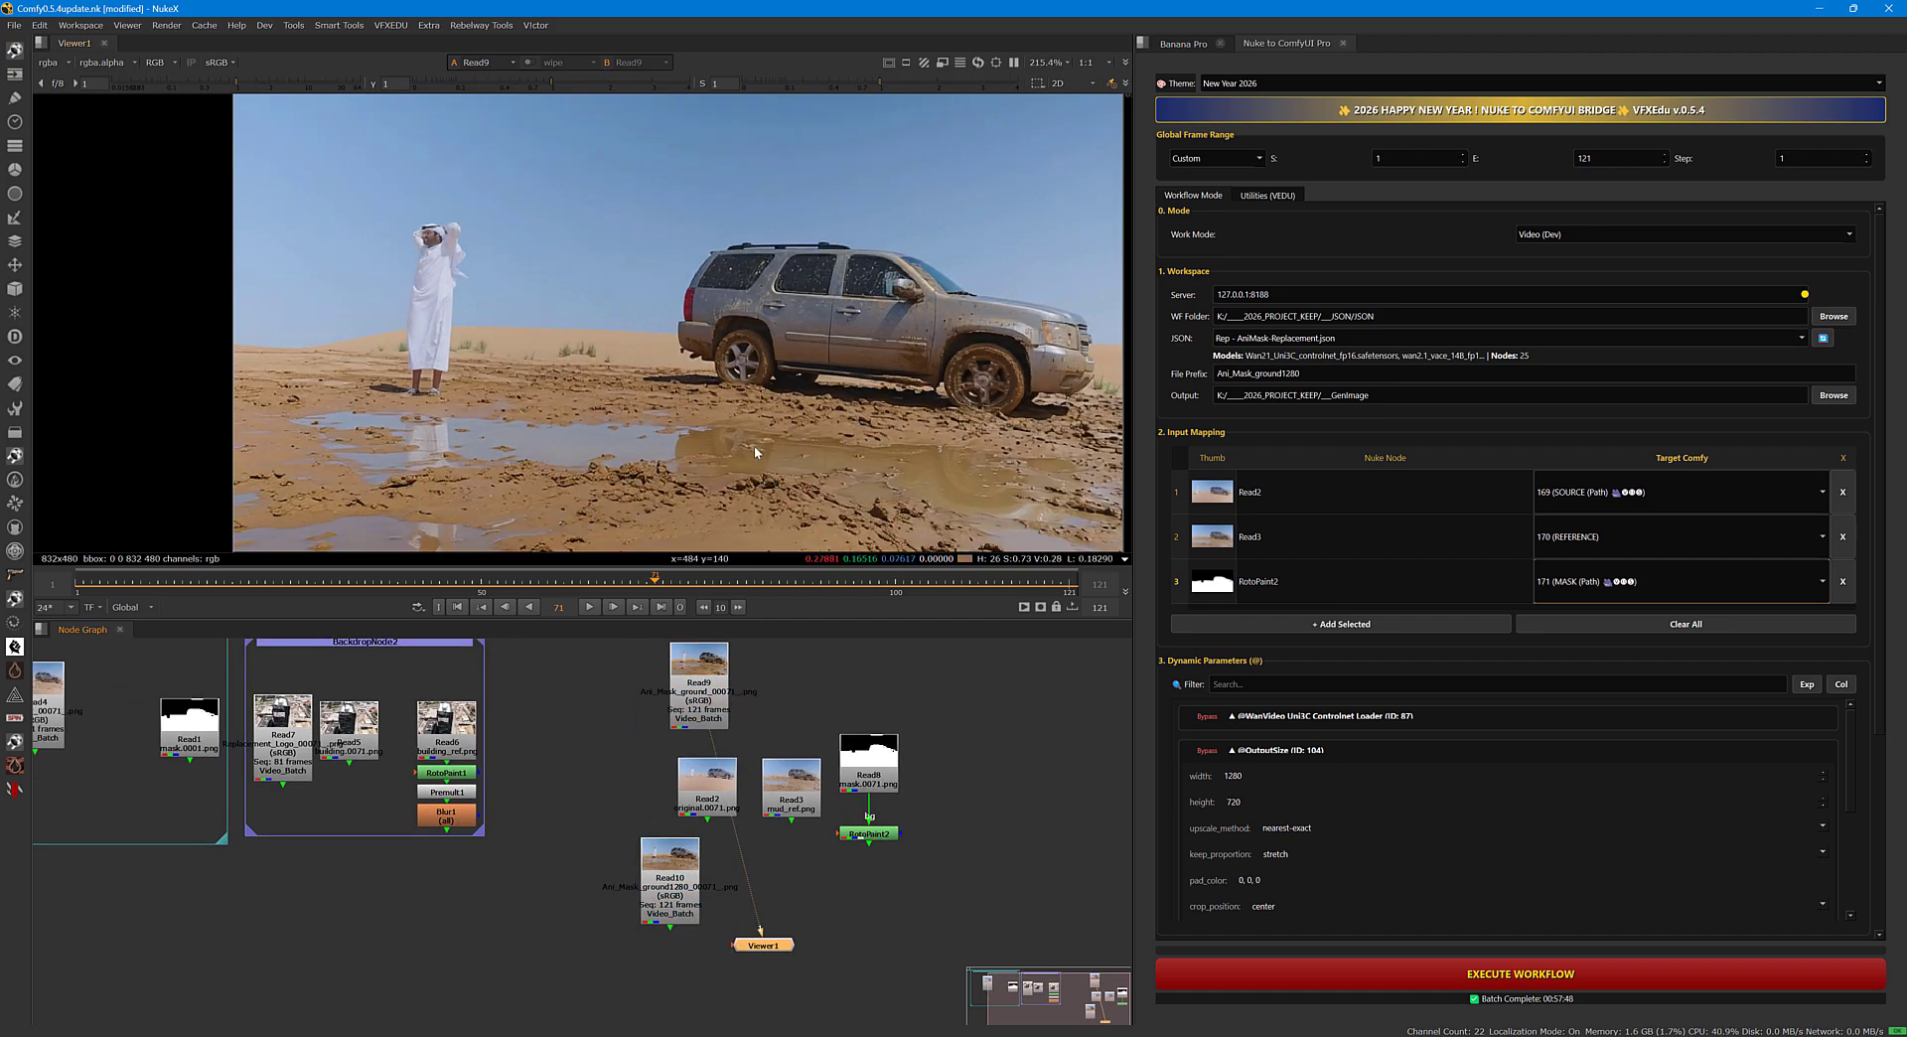
Examine the Read9 ground detail against the higher-resolution Read10 result, and play Read10 enlarged.
{"action": "middle_click_drag", "start_coordinate": [795, 434], "coordinate": [690, 456]}
{"action": "scroll", "coordinate": [695, 454], "scroll_direction": "down", "scroll_amount": 2}
{"action": "left_click", "coordinate": [698, 893]}
{"action": "key", "text": "1"}
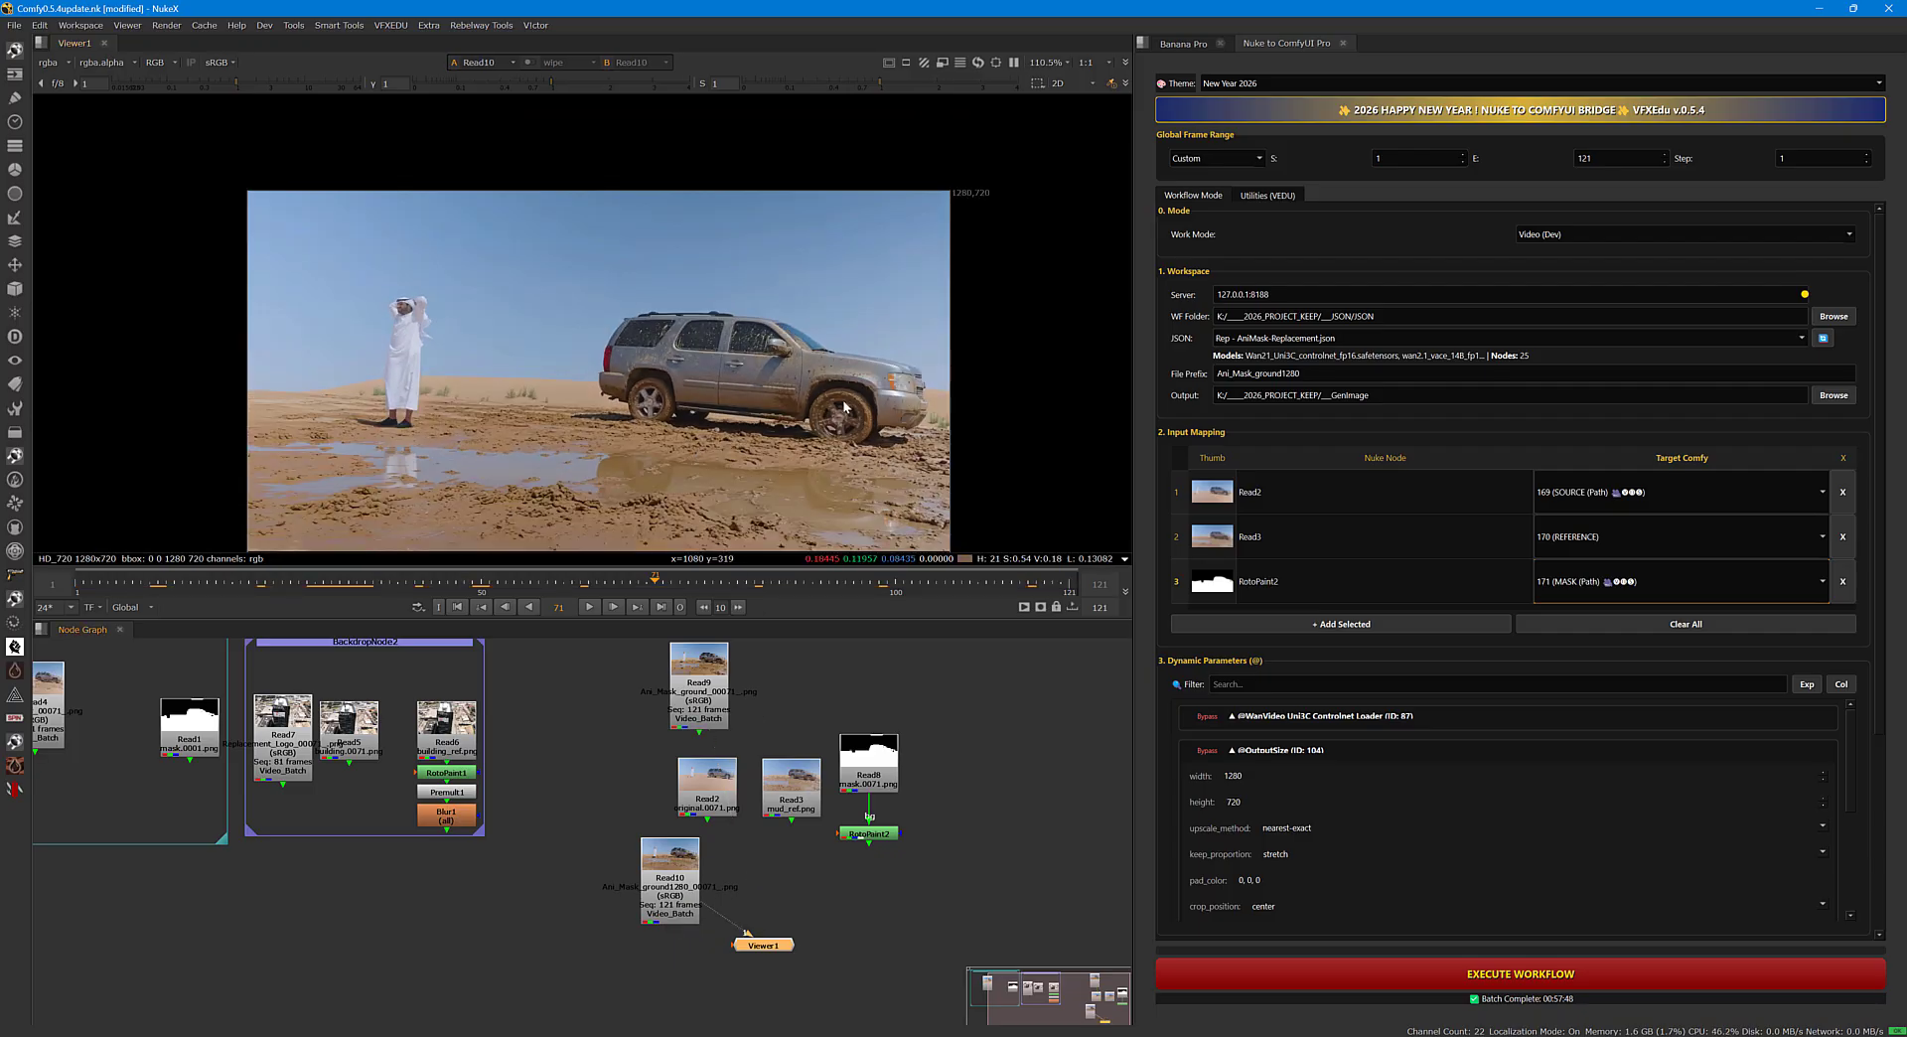
{"action": "middle_click_drag", "start_coordinate": [891, 358], "coordinate": [916, 328]}
{"action": "scroll", "coordinate": [921, 320], "scroll_direction": "up", "scroll_amount": 2}
{"action": "middle_click_drag", "start_coordinate": [968, 166], "coordinate": [994, 119]}
{"action": "left_click", "coordinate": [593, 607]}
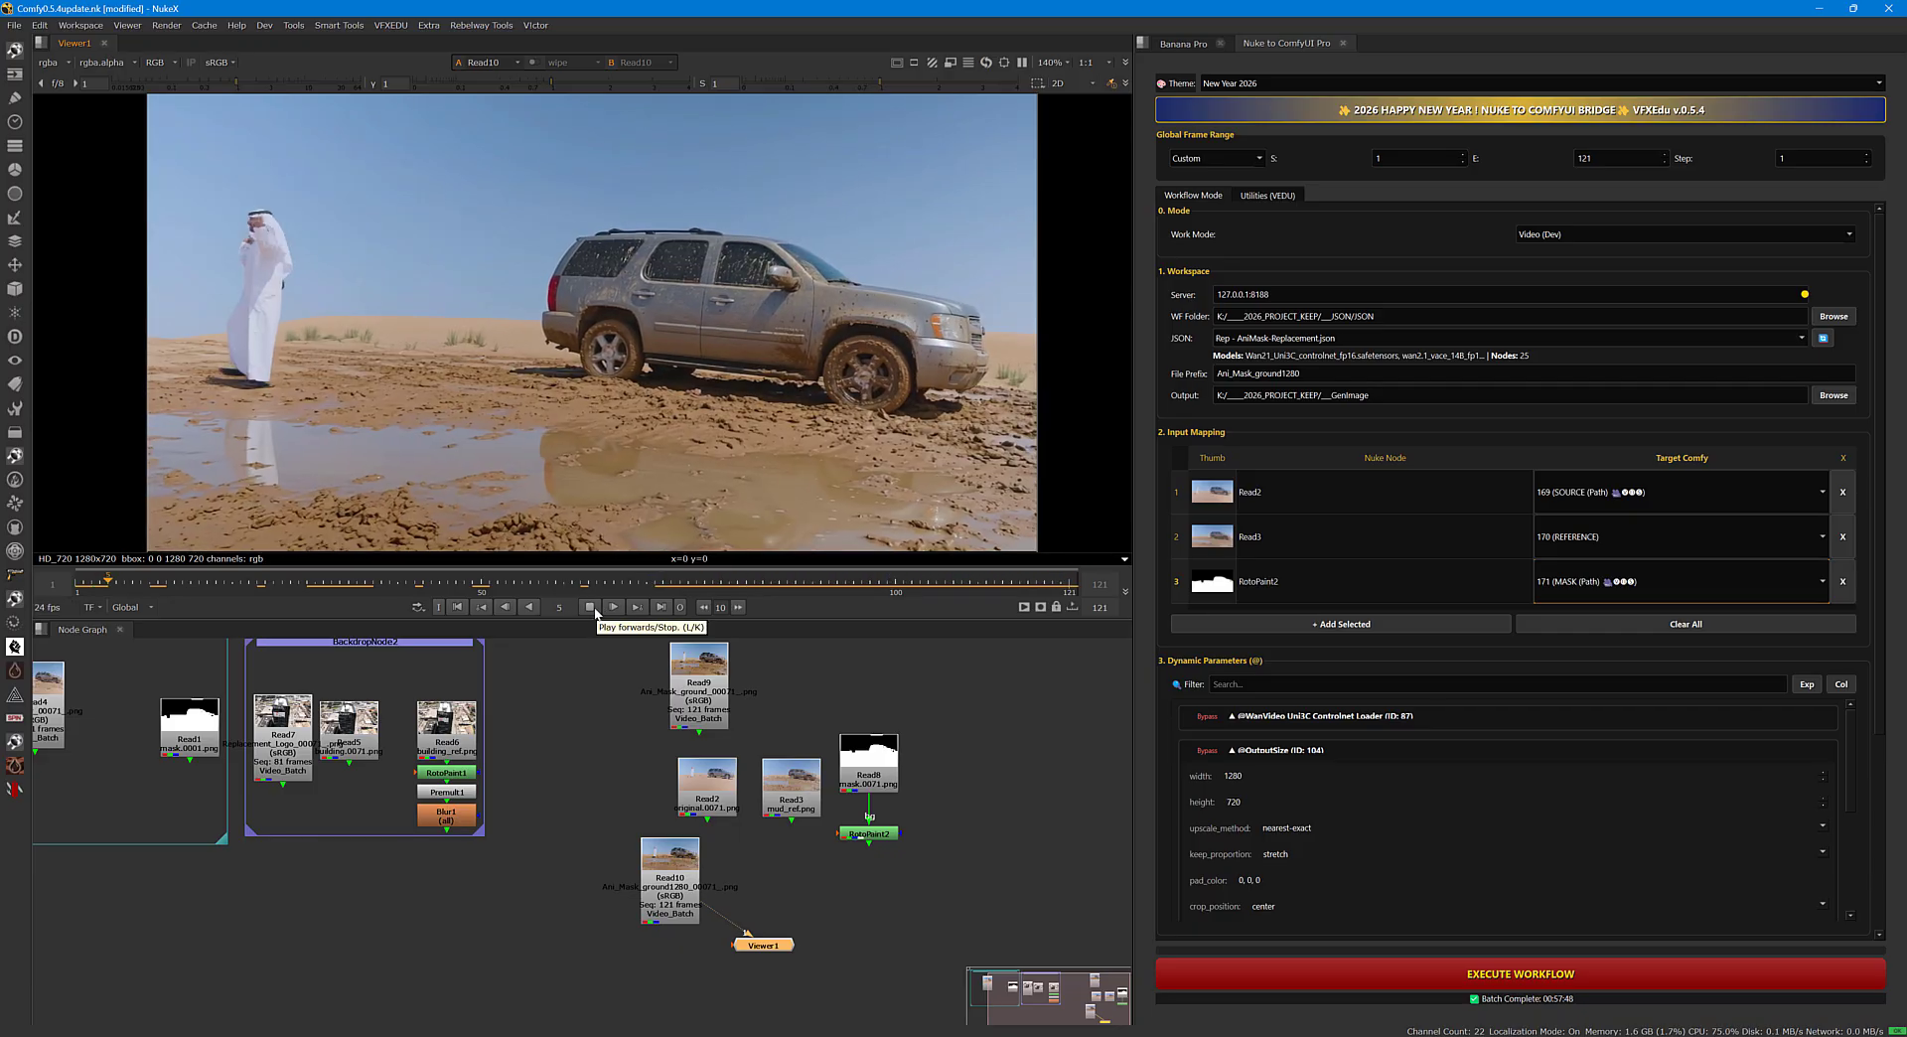
{"action": "left_click", "coordinate": [595, 609]}
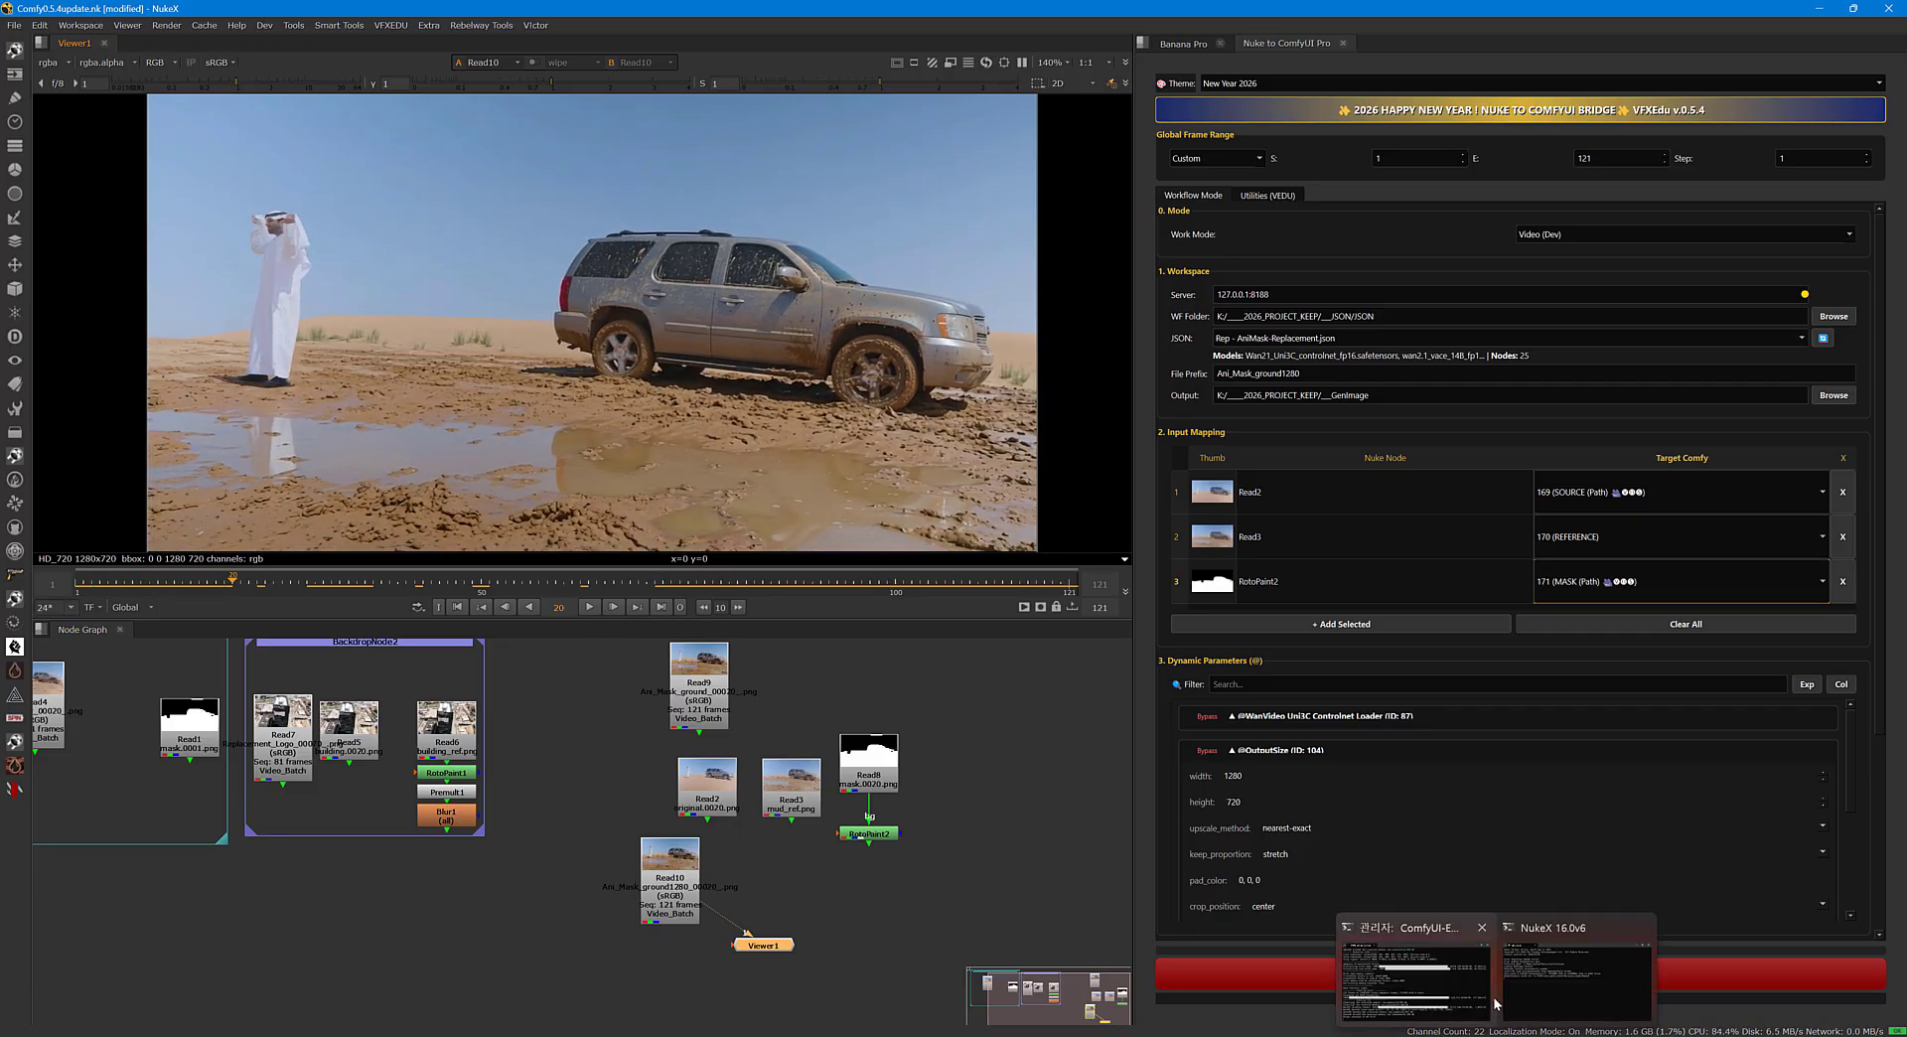
Switch to the ComfyUI-Easy-Install console and review the sampling, memory use and execution times of the AniMask runs.
{"action": "left_click", "coordinate": [1408, 971]}
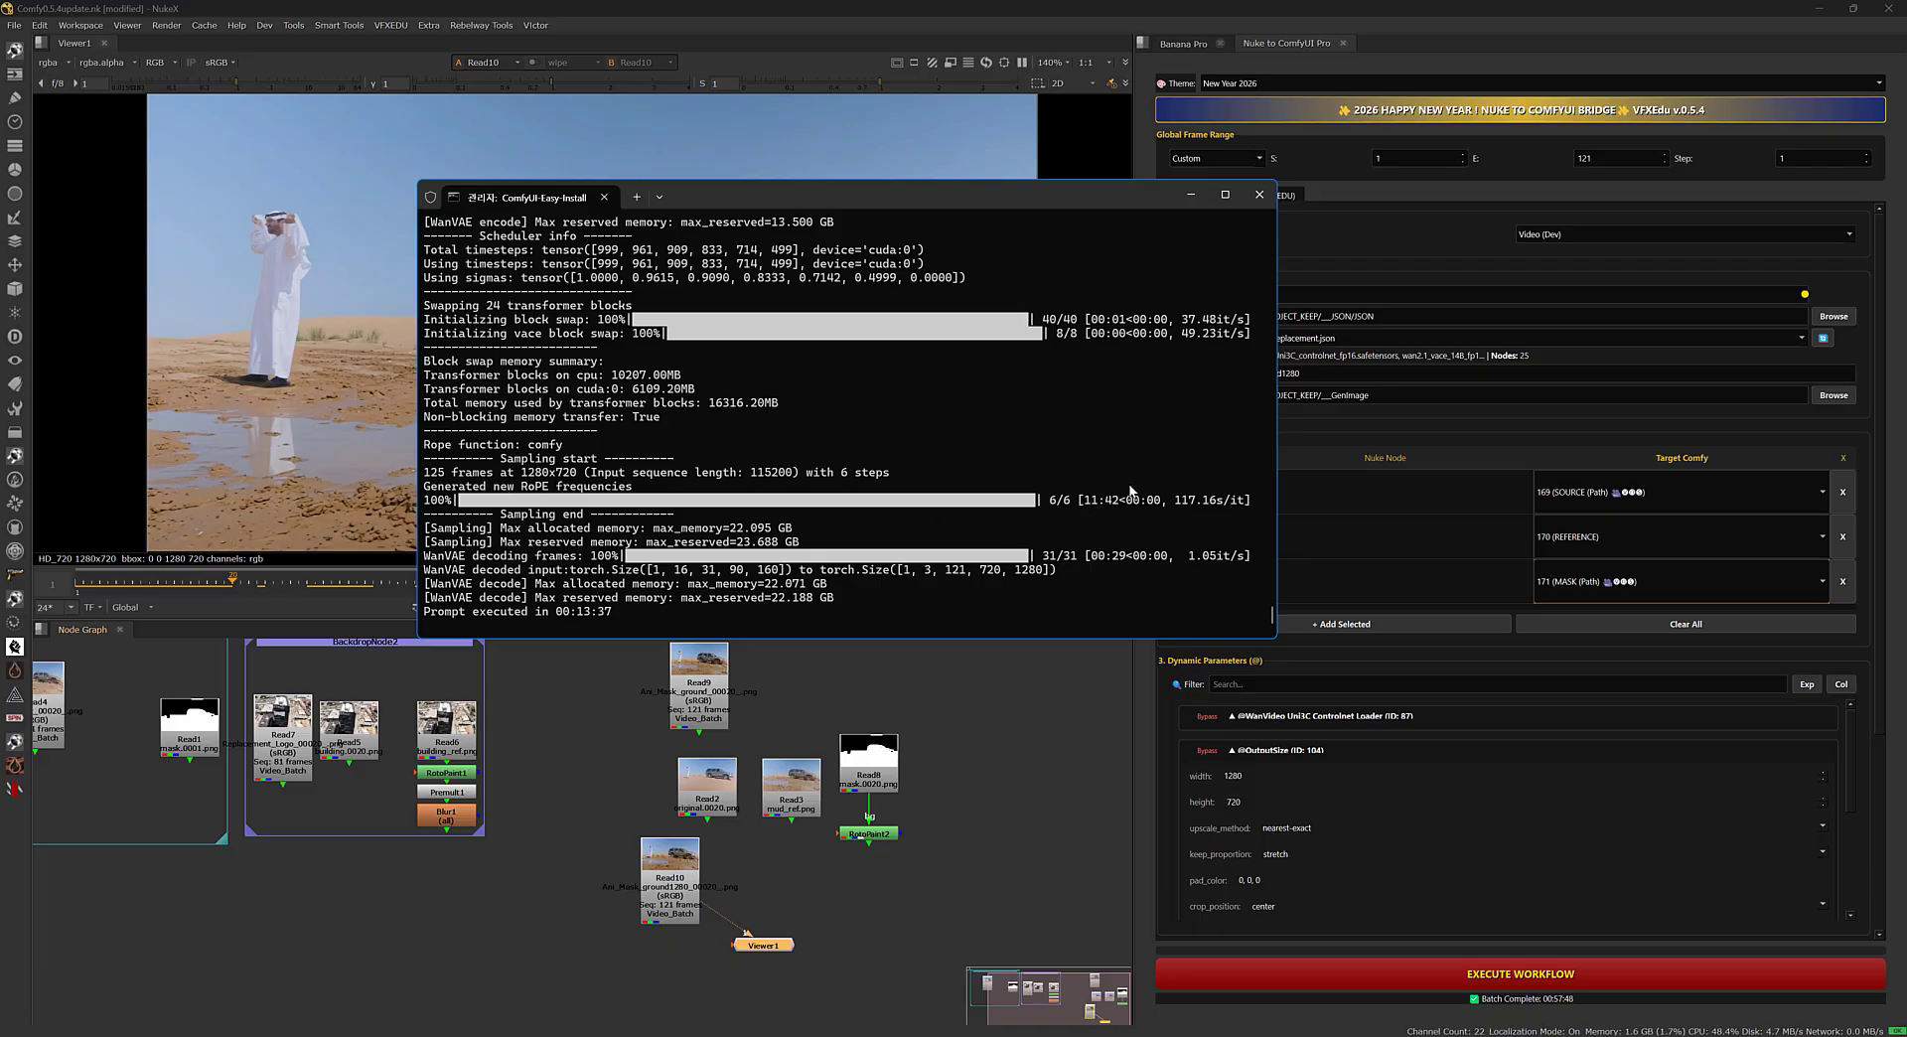
{"action": "scroll", "coordinate": [1135, 503], "scroll_direction": "up", "scroll_amount": 6}
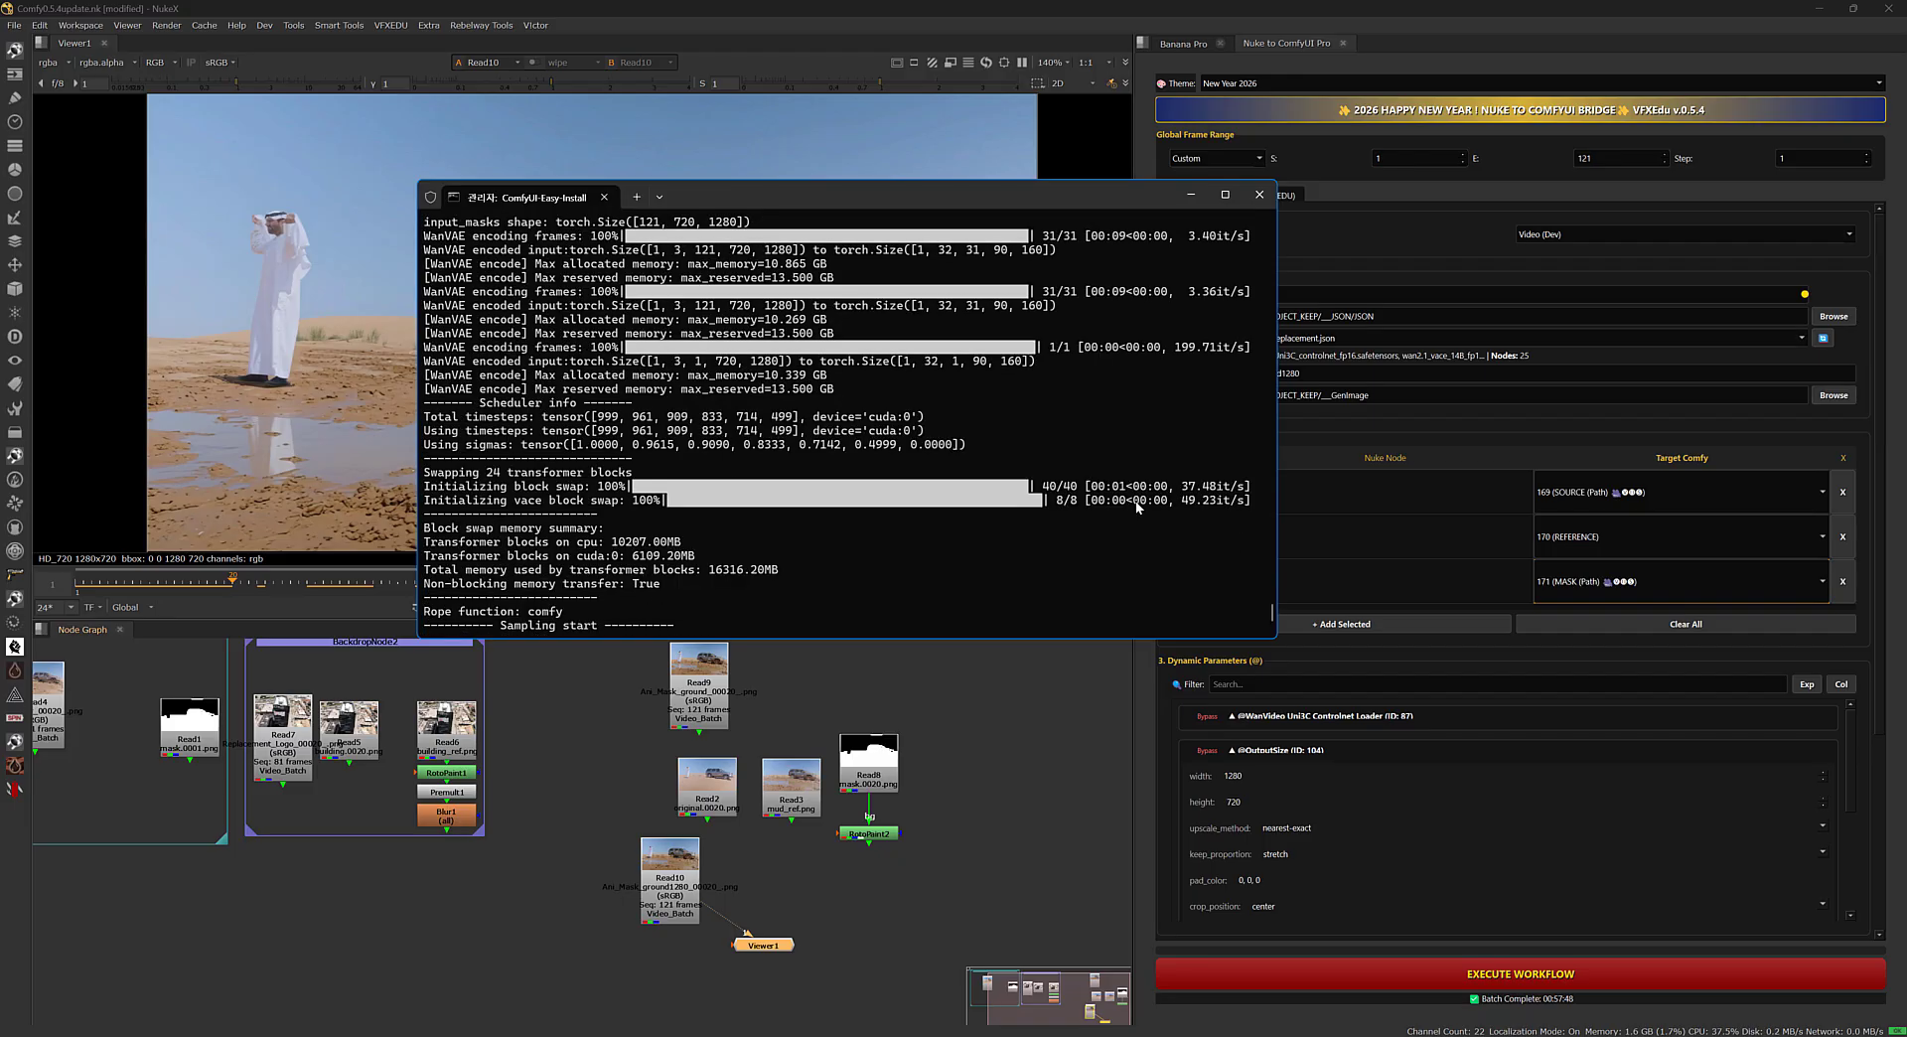
{"action": "scroll", "coordinate": [1137, 506], "scroll_direction": "up", "scroll_amount": 4}
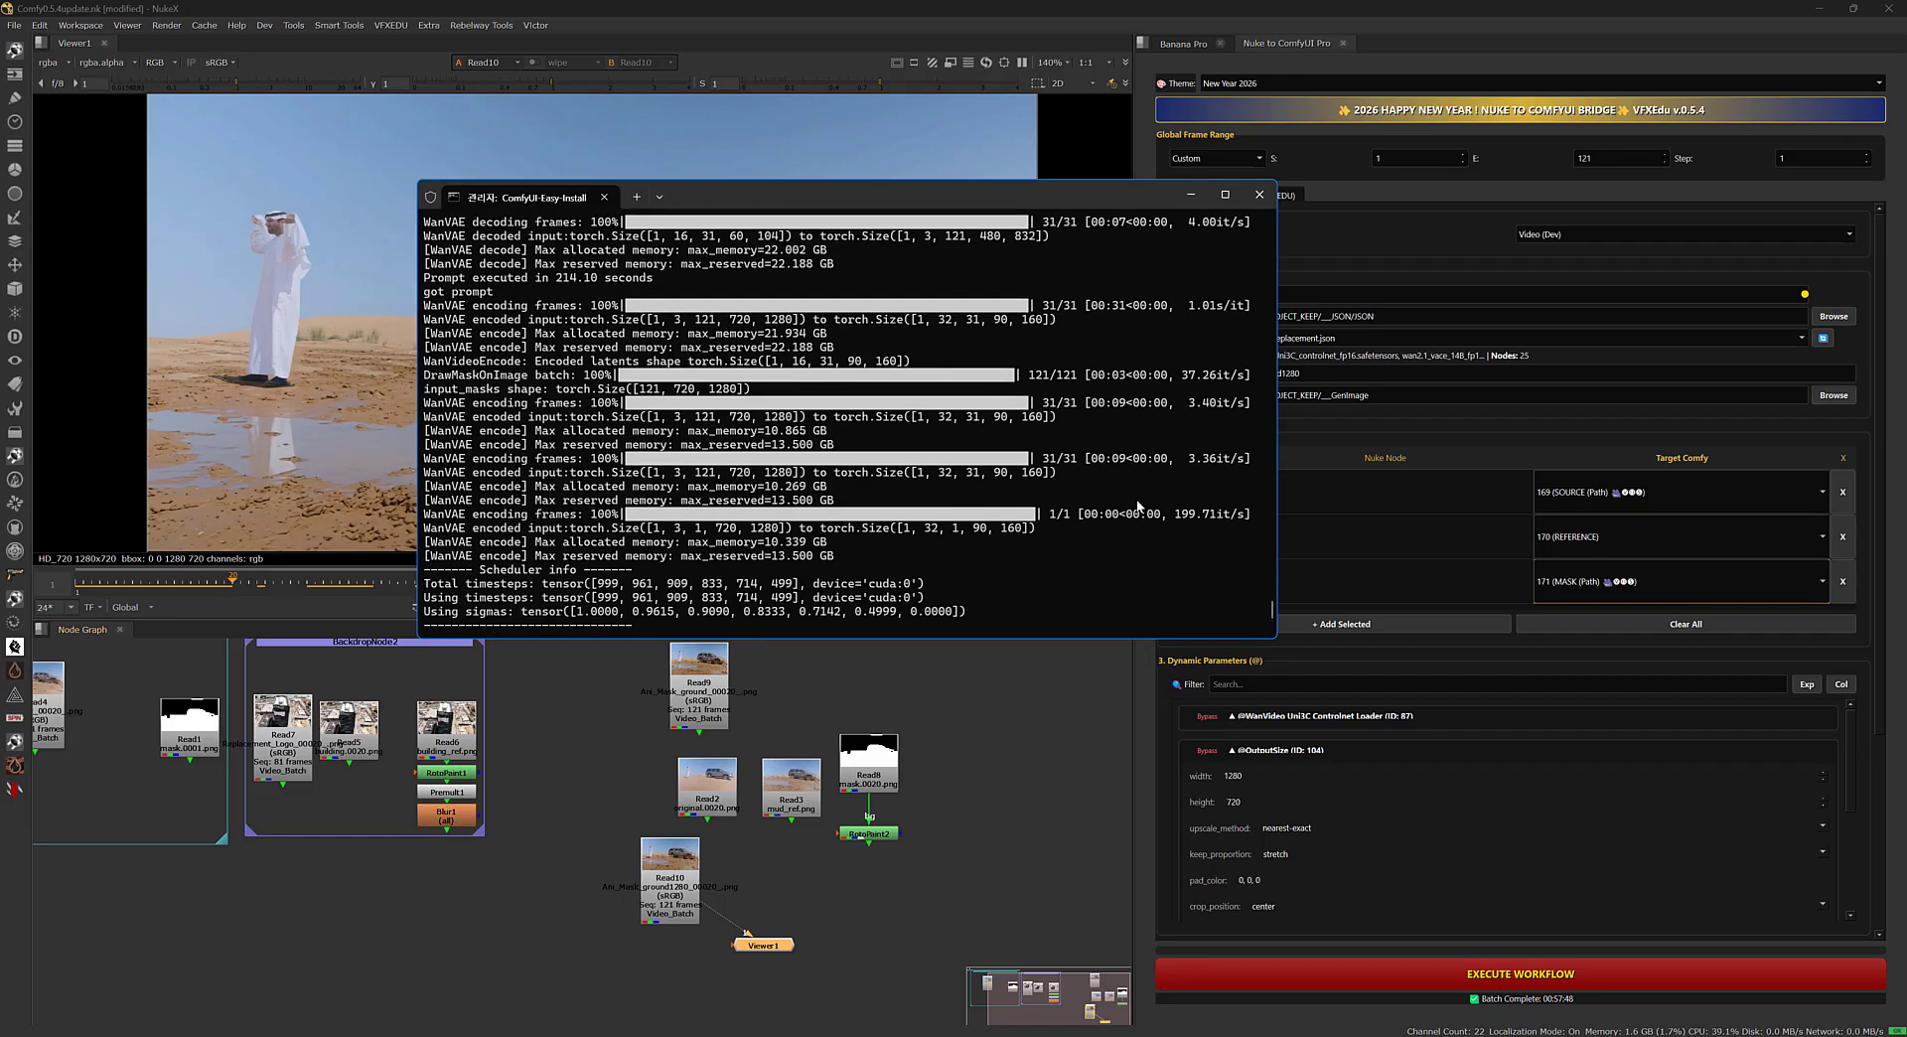
{"action": "scroll", "coordinate": [1138, 502], "scroll_direction": "up", "scroll_amount": 4}
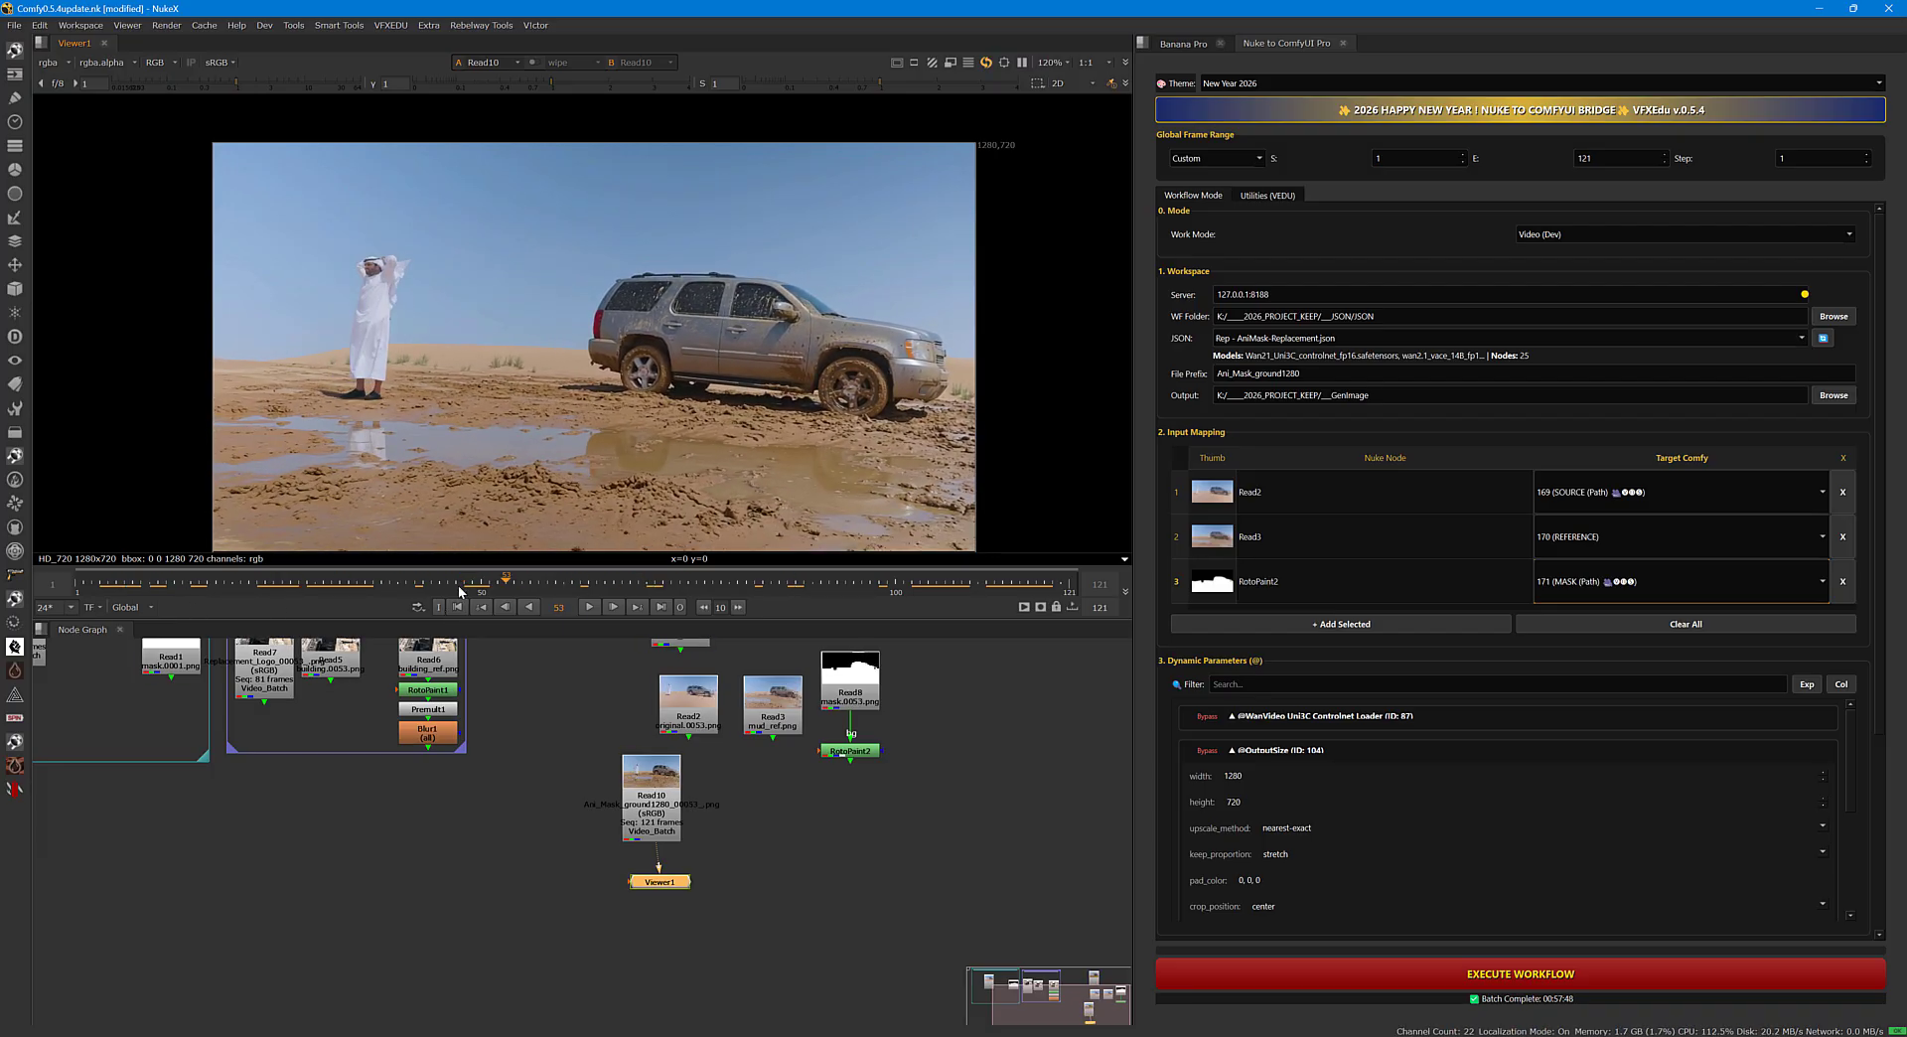
Scrub through the Read10 footage and look over the videos on the Comfy Compositing YouTube channel.
{"action": "left_click_drag", "start_coordinate": [494, 598], "coordinate": [851, 577]}
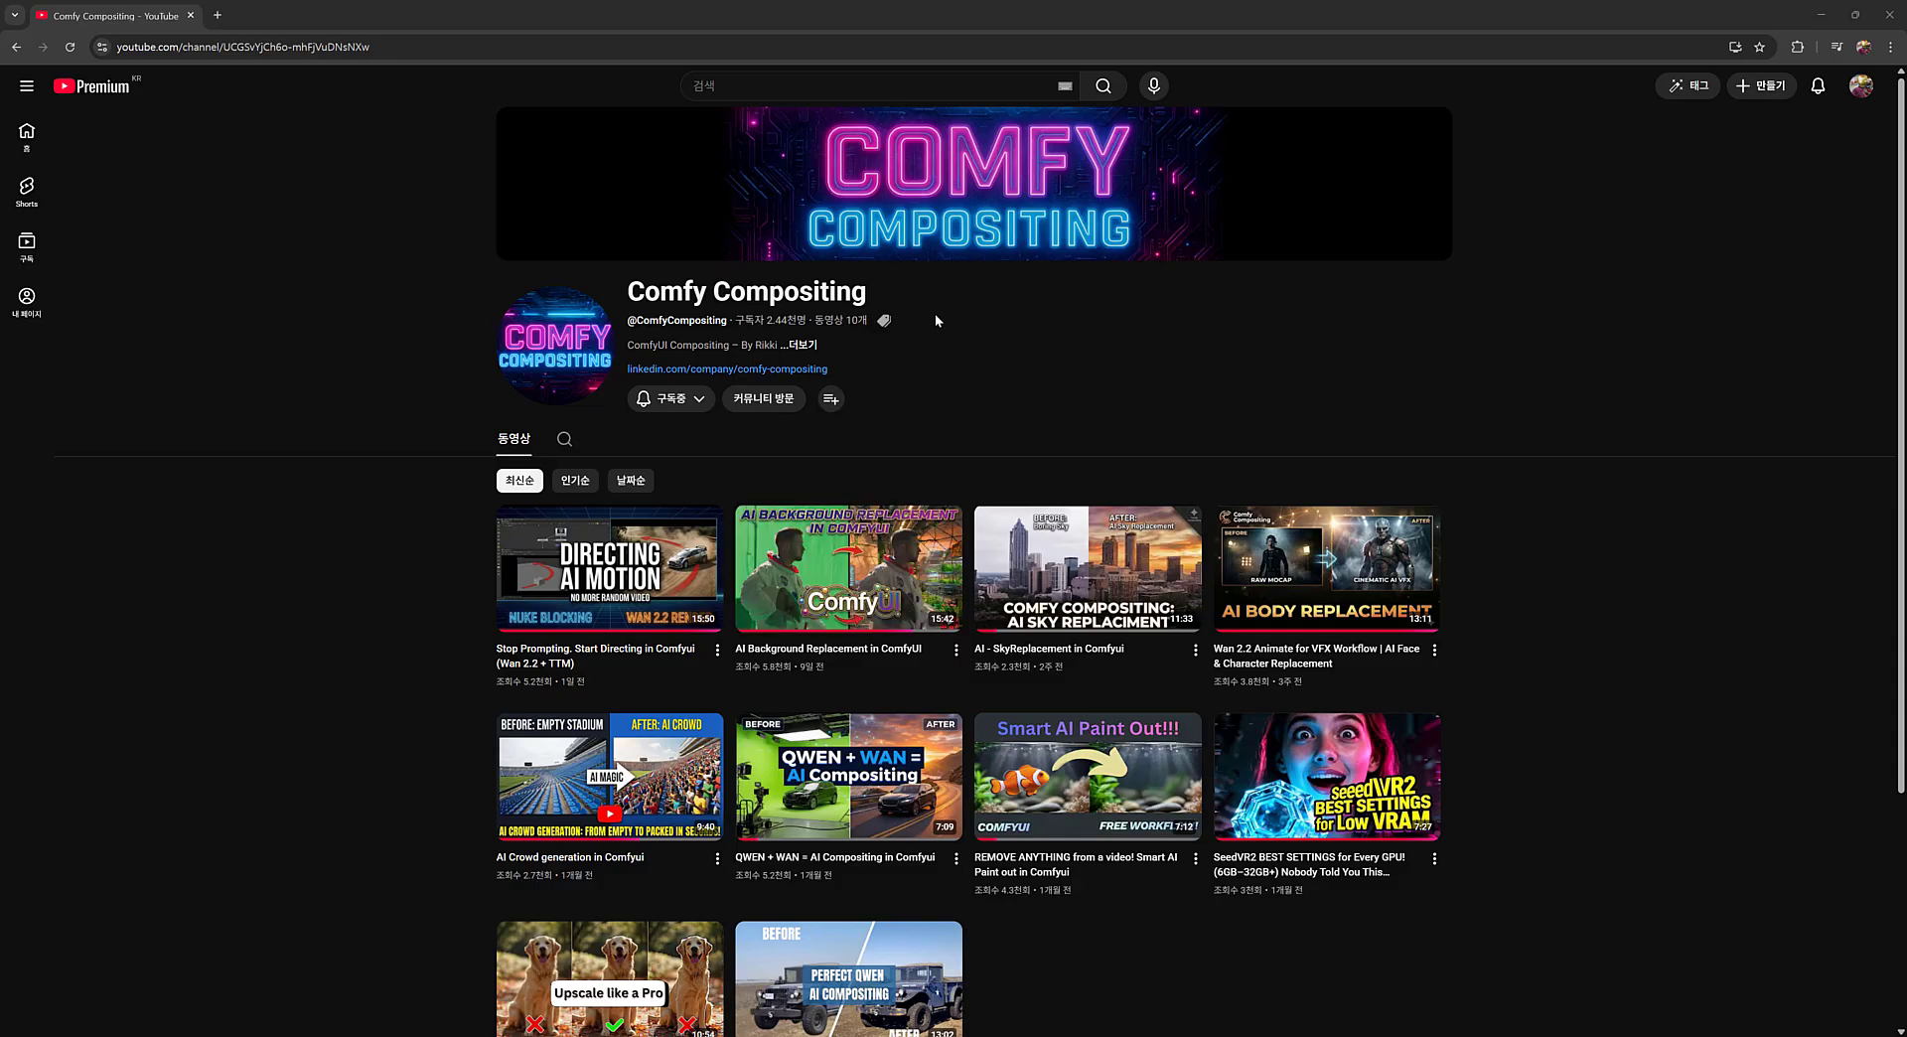
{"action": "mouse_move", "coordinate": [782, 668]}
{"action": "mouse_move", "coordinate": [872, 682]}
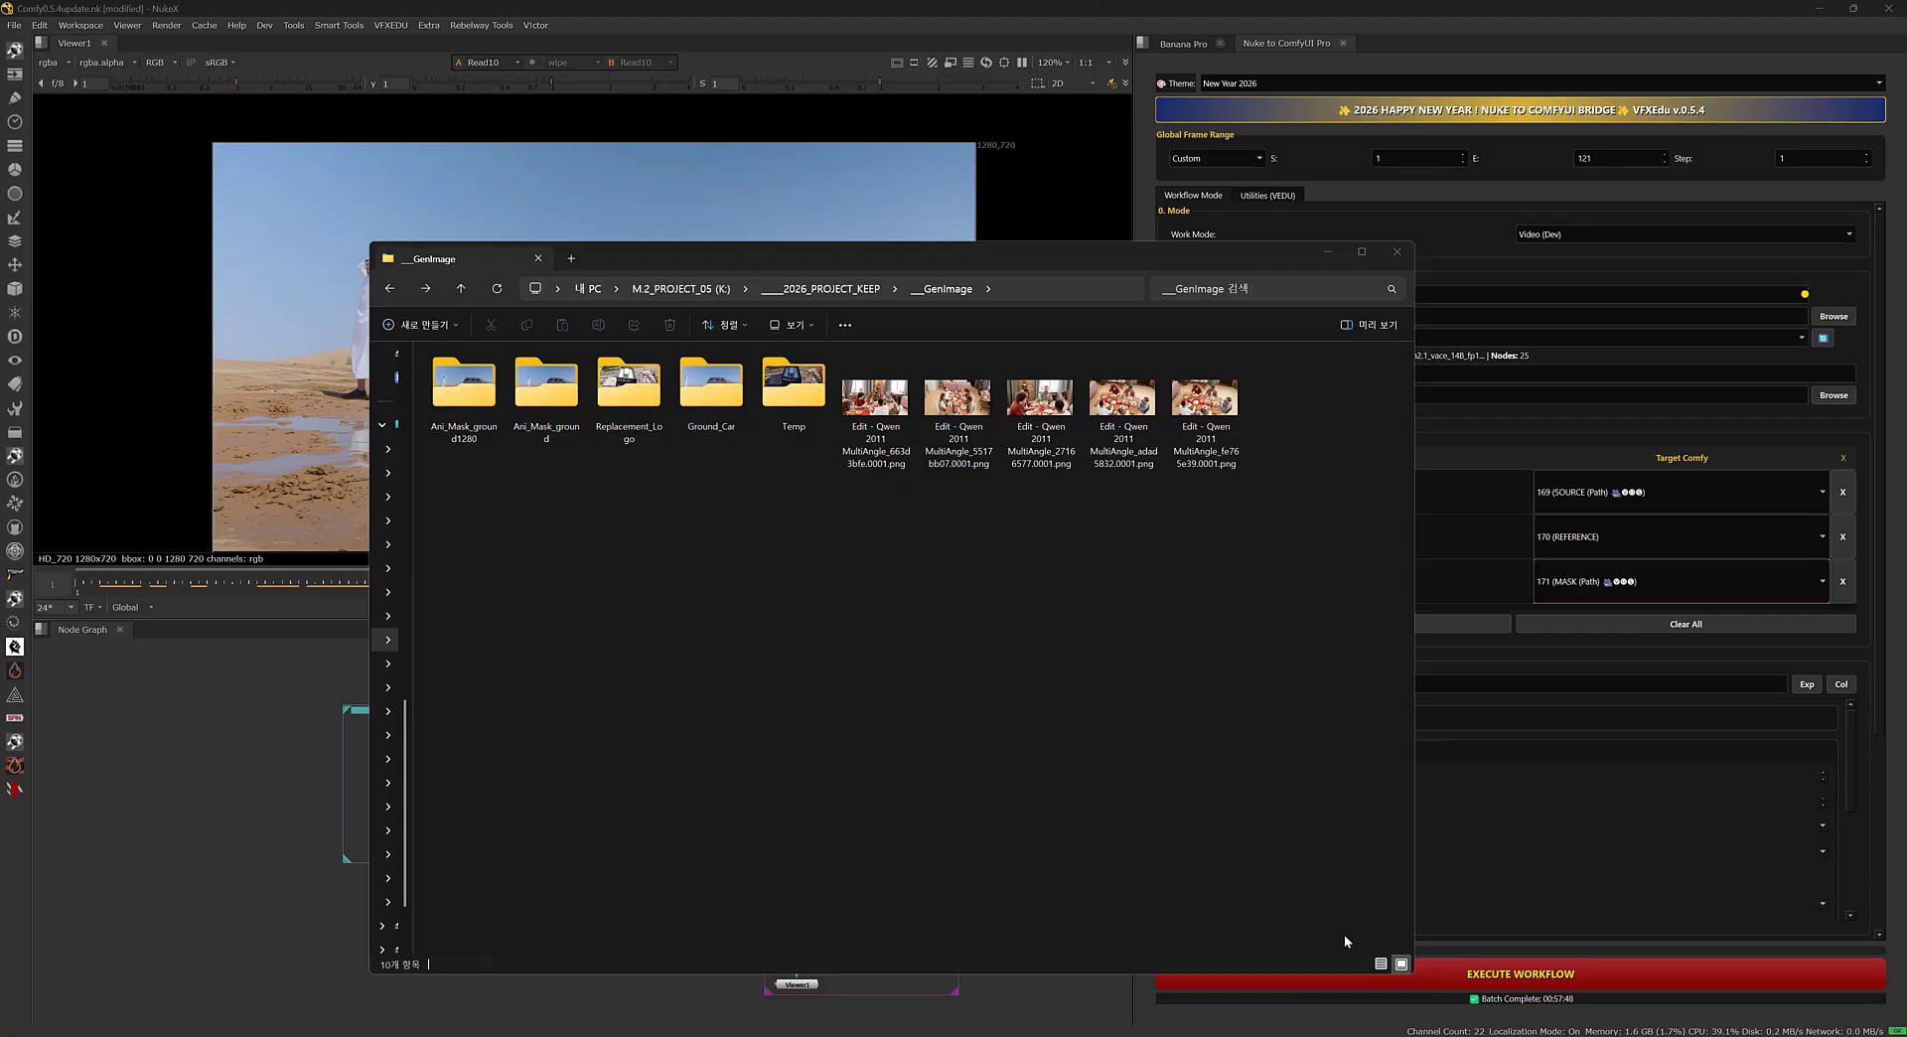
Look through the rendered frames in the Ani_Mask_ground1280 folder inside __GenImage, and minimize the file window.
{"action": "left_click_drag", "start_coordinate": [1416, 970], "coordinate": [1100, 955]}
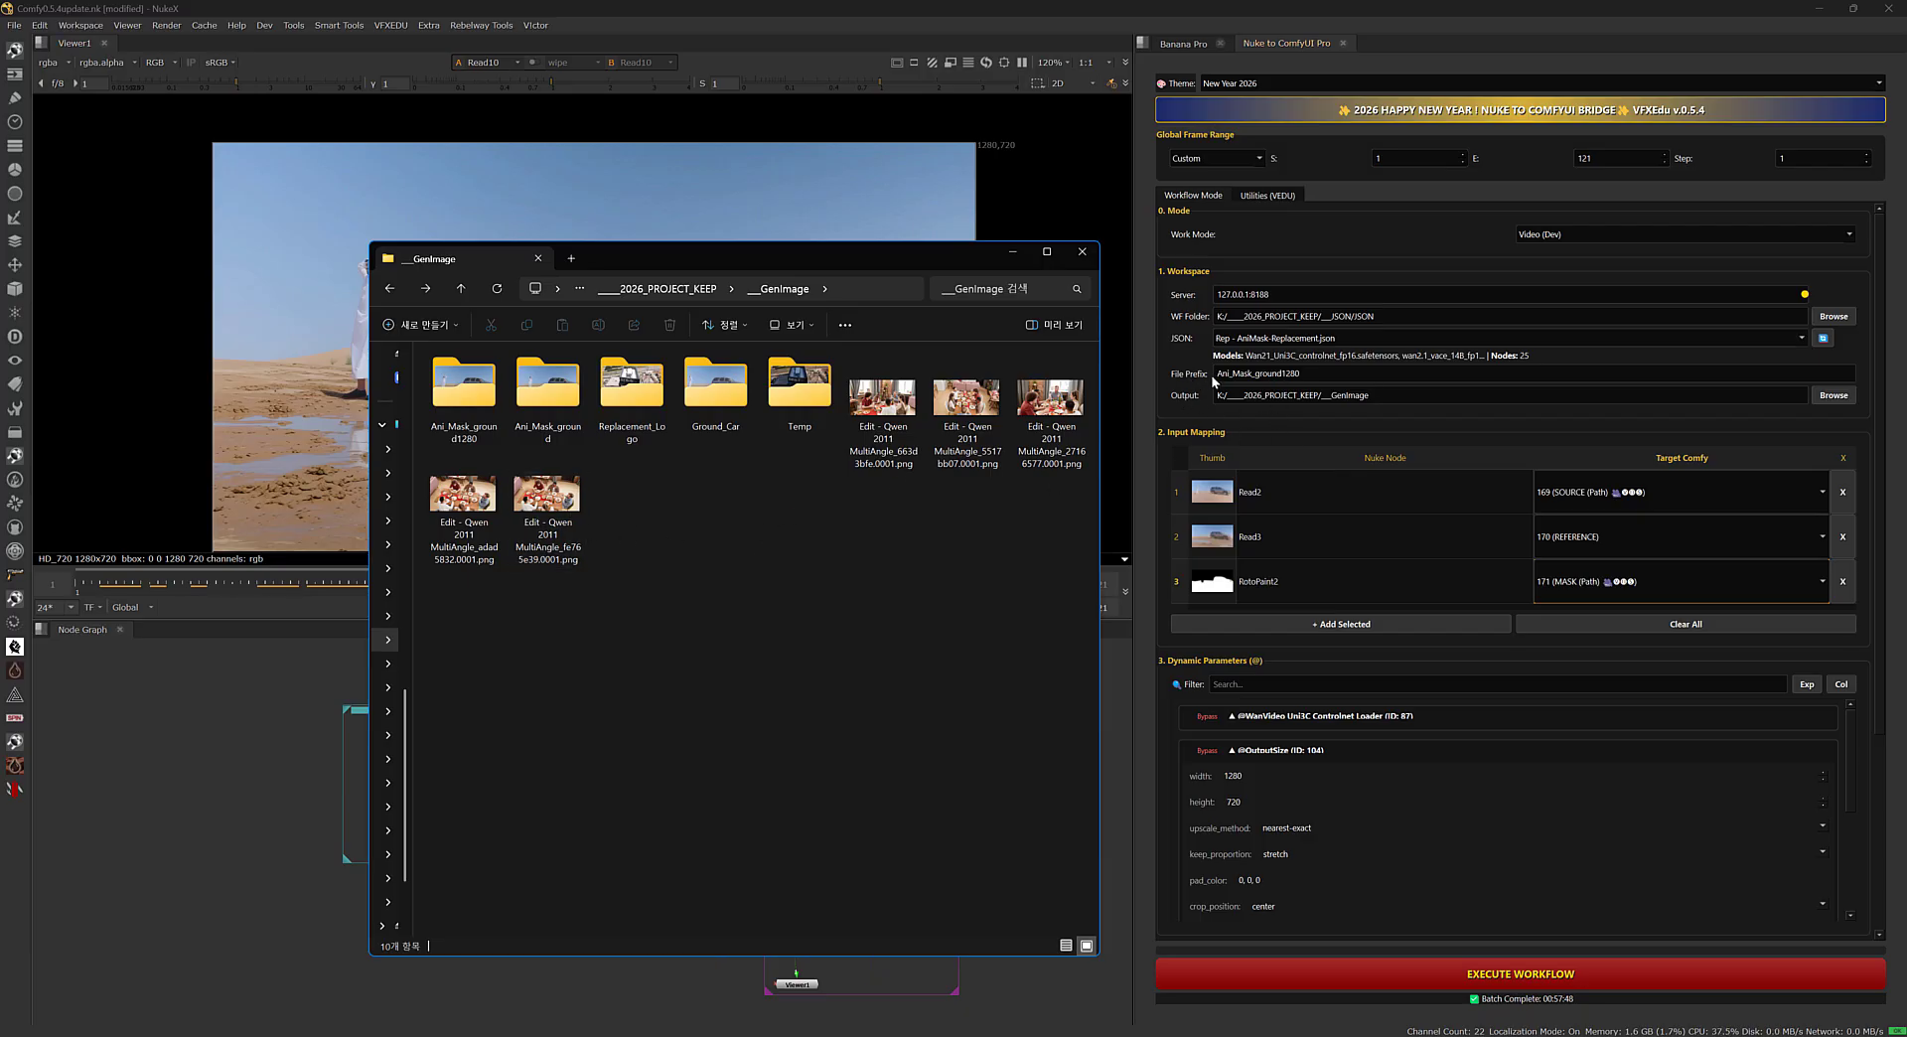
{"action": "double_click", "coordinate": [466, 417]}
{"action": "scroll", "coordinate": [778, 635], "scroll_direction": "down", "scroll_amount": 5}
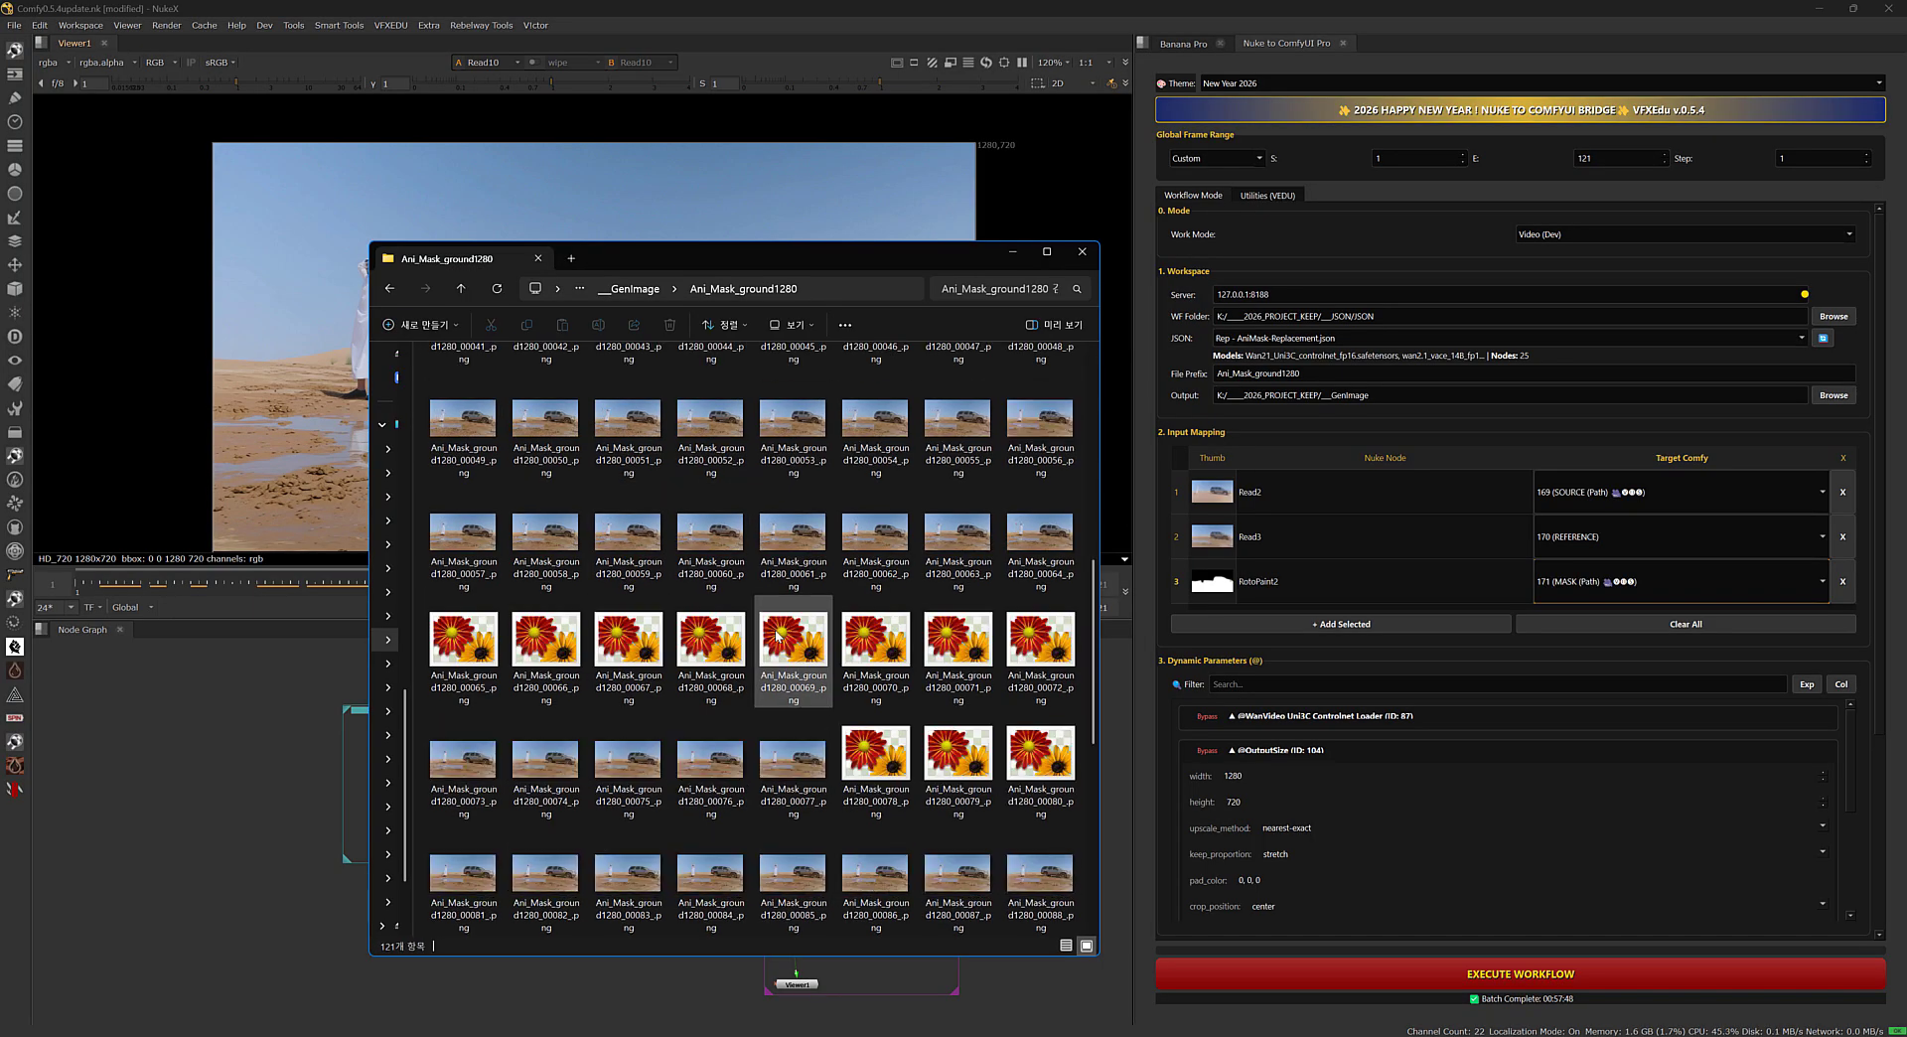
{"action": "scroll", "coordinate": [776, 630], "scroll_direction": "up", "scroll_amount": 5}
{"action": "left_click", "coordinate": [390, 289]}
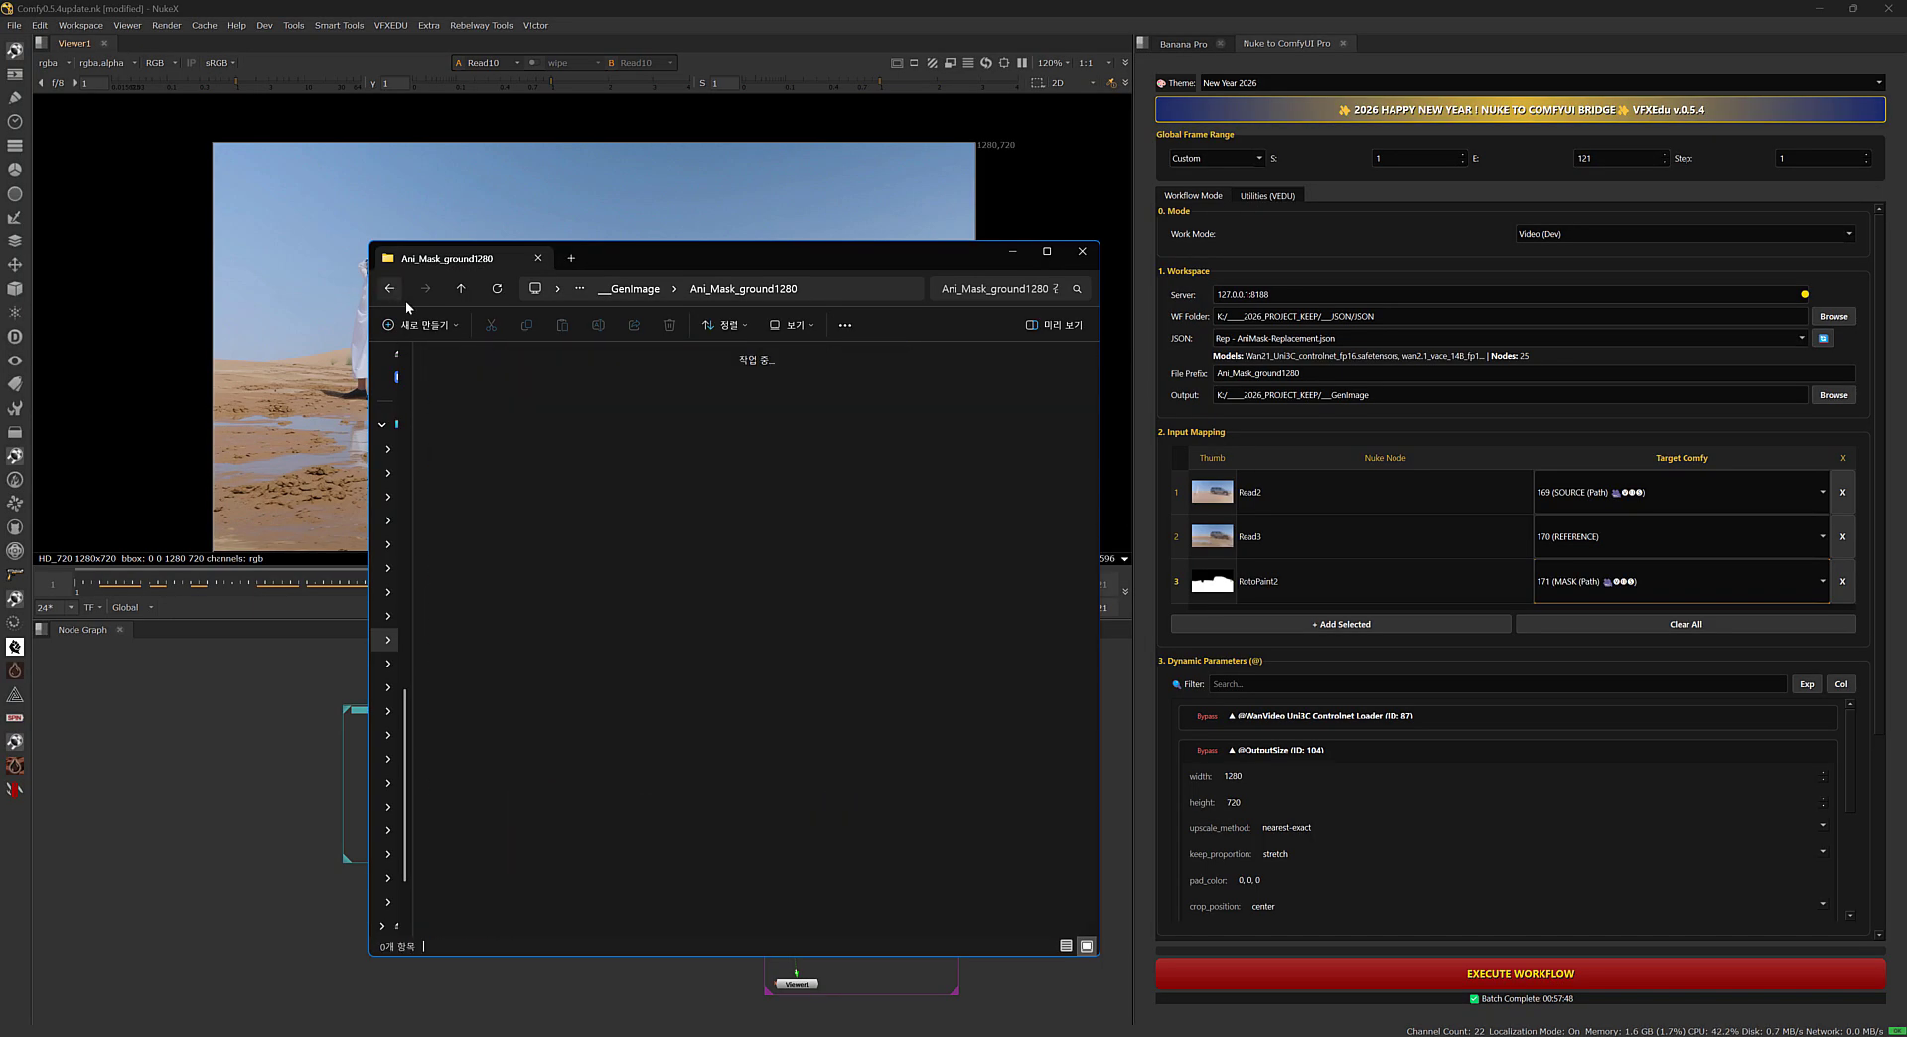
{"action": "left_click", "coordinate": [1013, 251]}
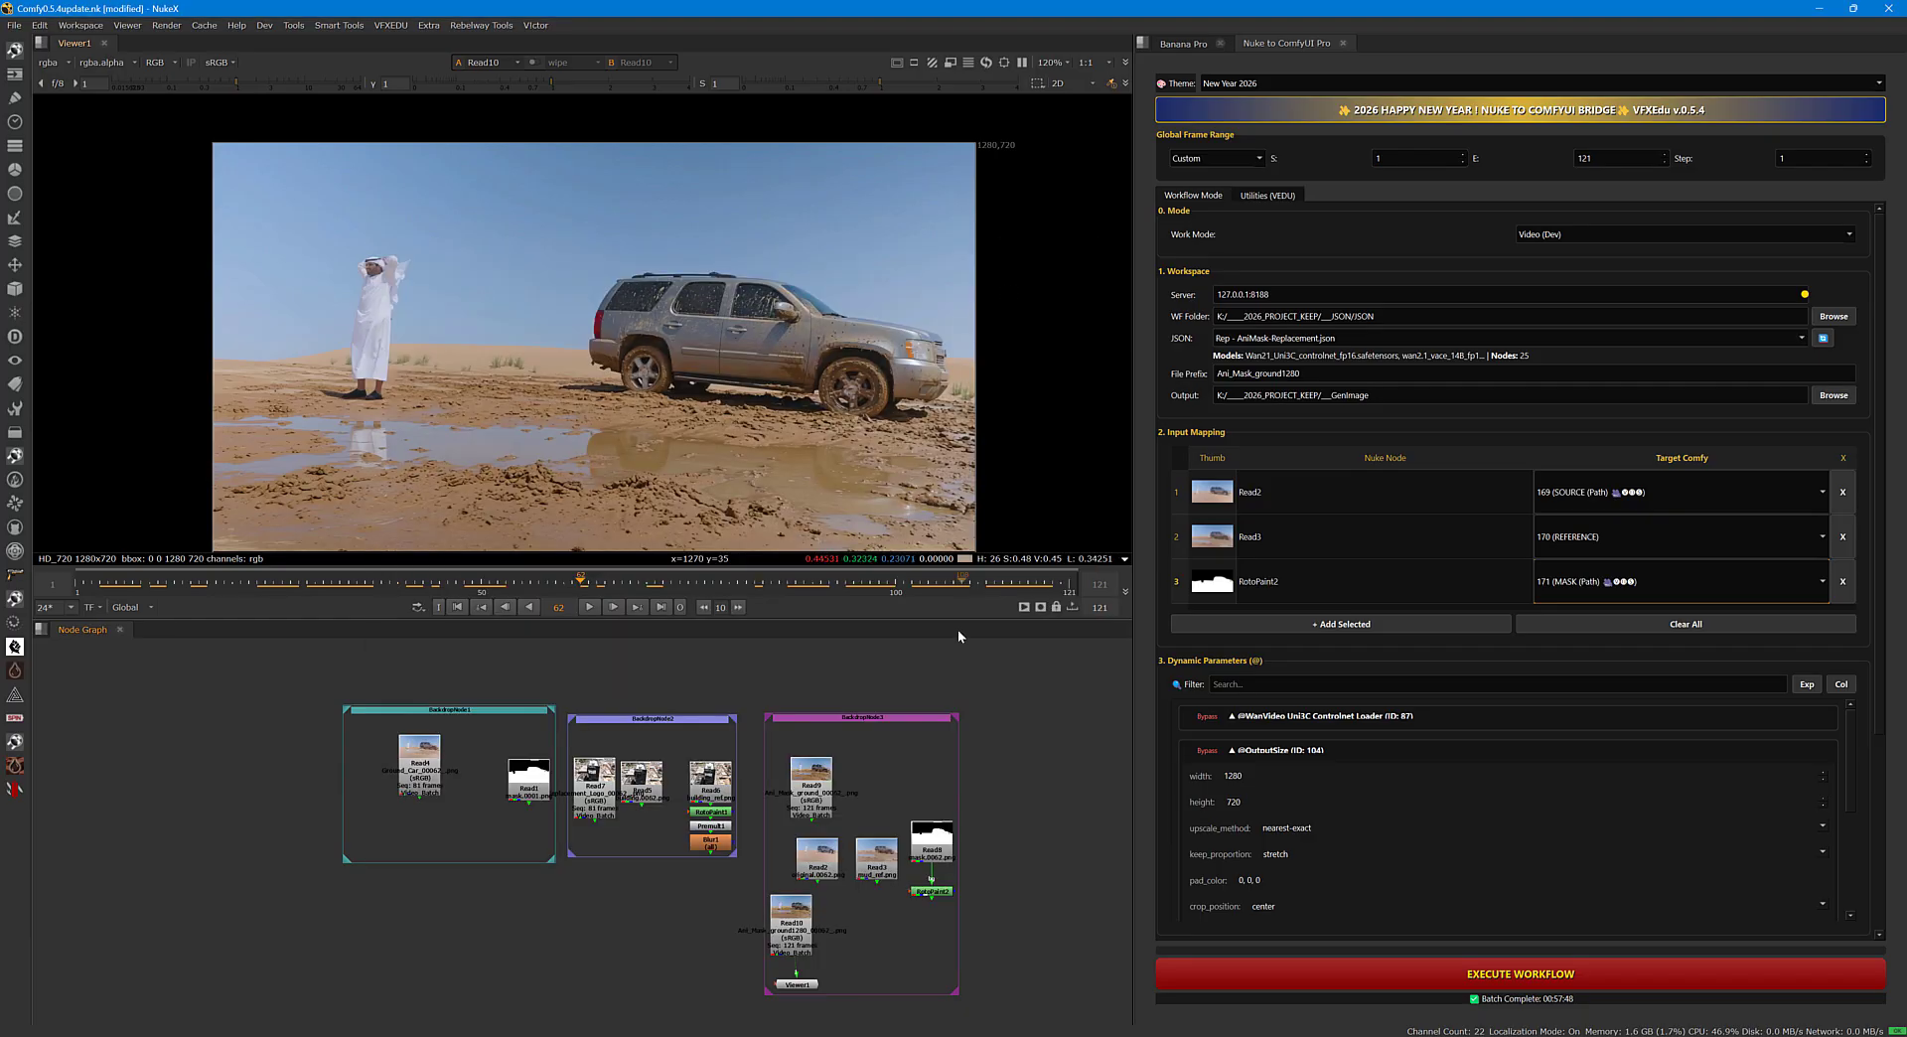
Shift the Read9 node slightly to the left within the purple backdrop.
{"action": "middle_click_drag", "start_coordinate": [1020, 761], "coordinate": [824, 744]}
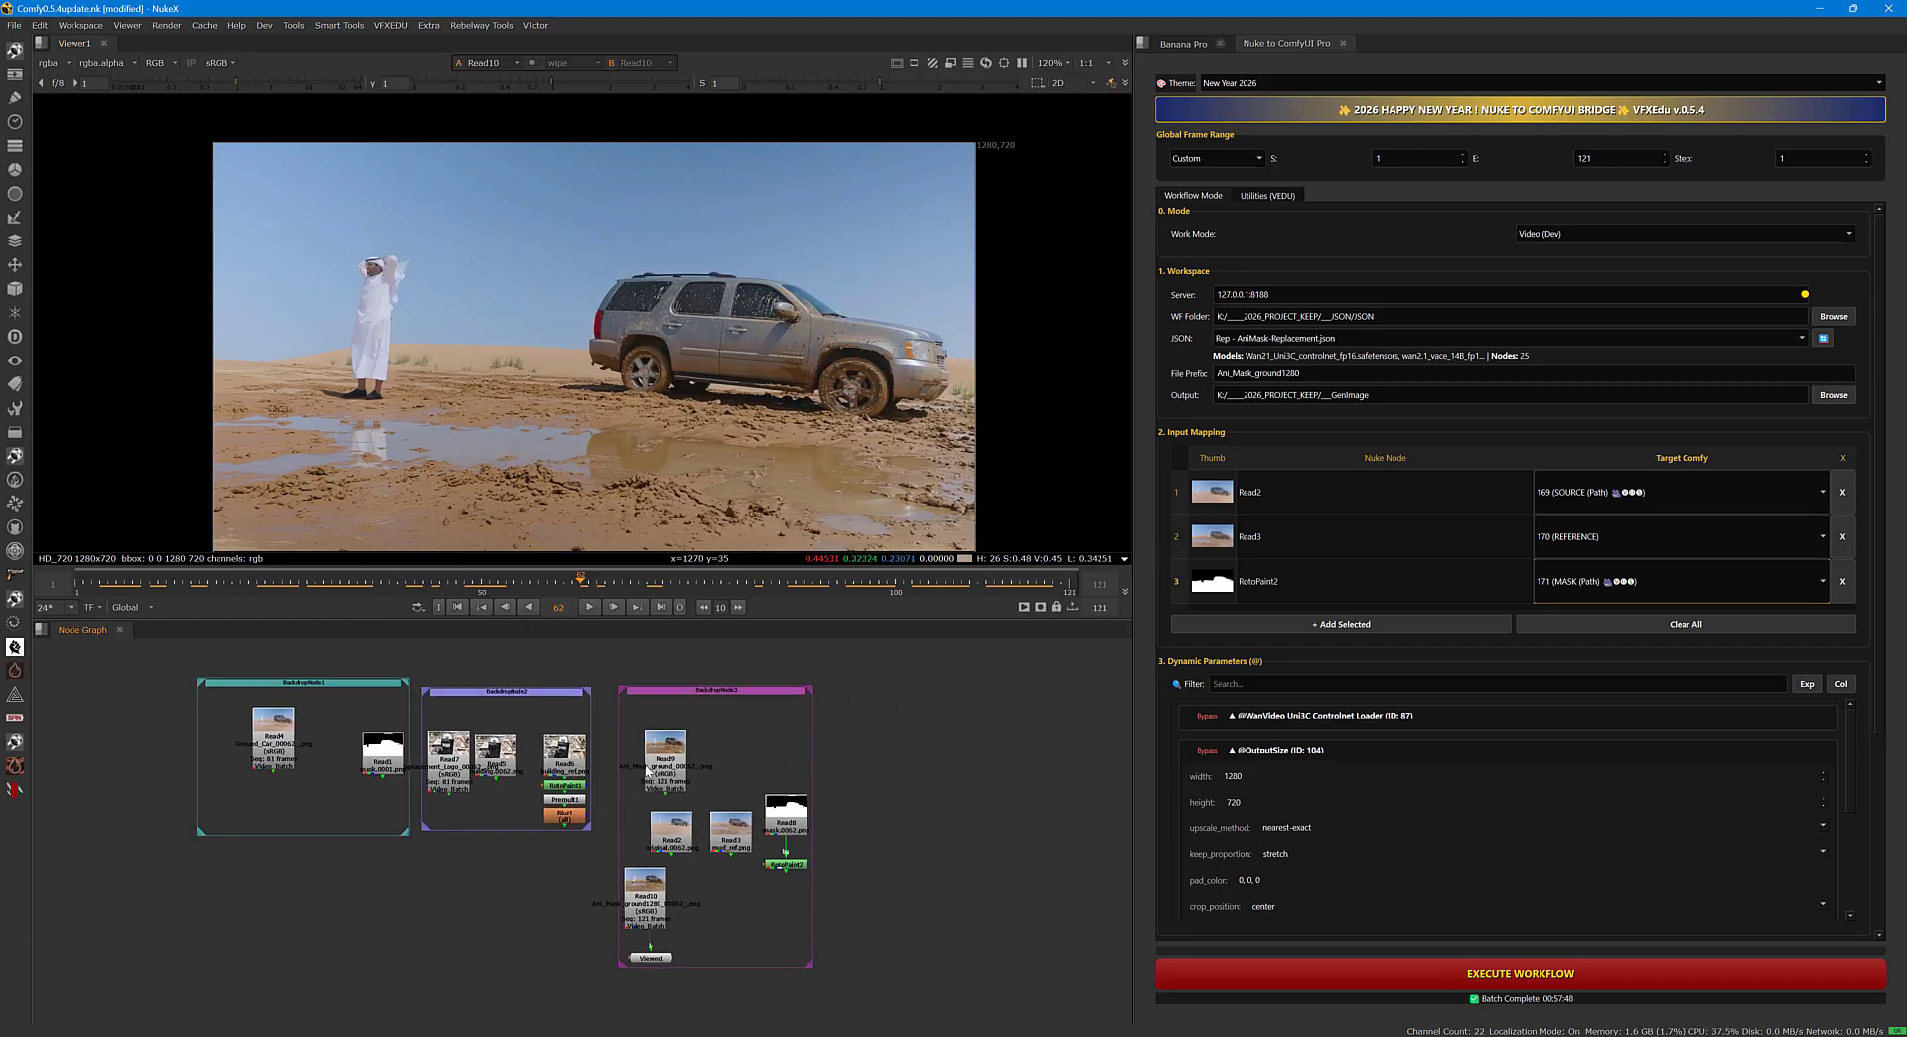
{"action": "scroll", "coordinate": [825, 765], "scroll_direction": "up", "scroll_amount": 2}
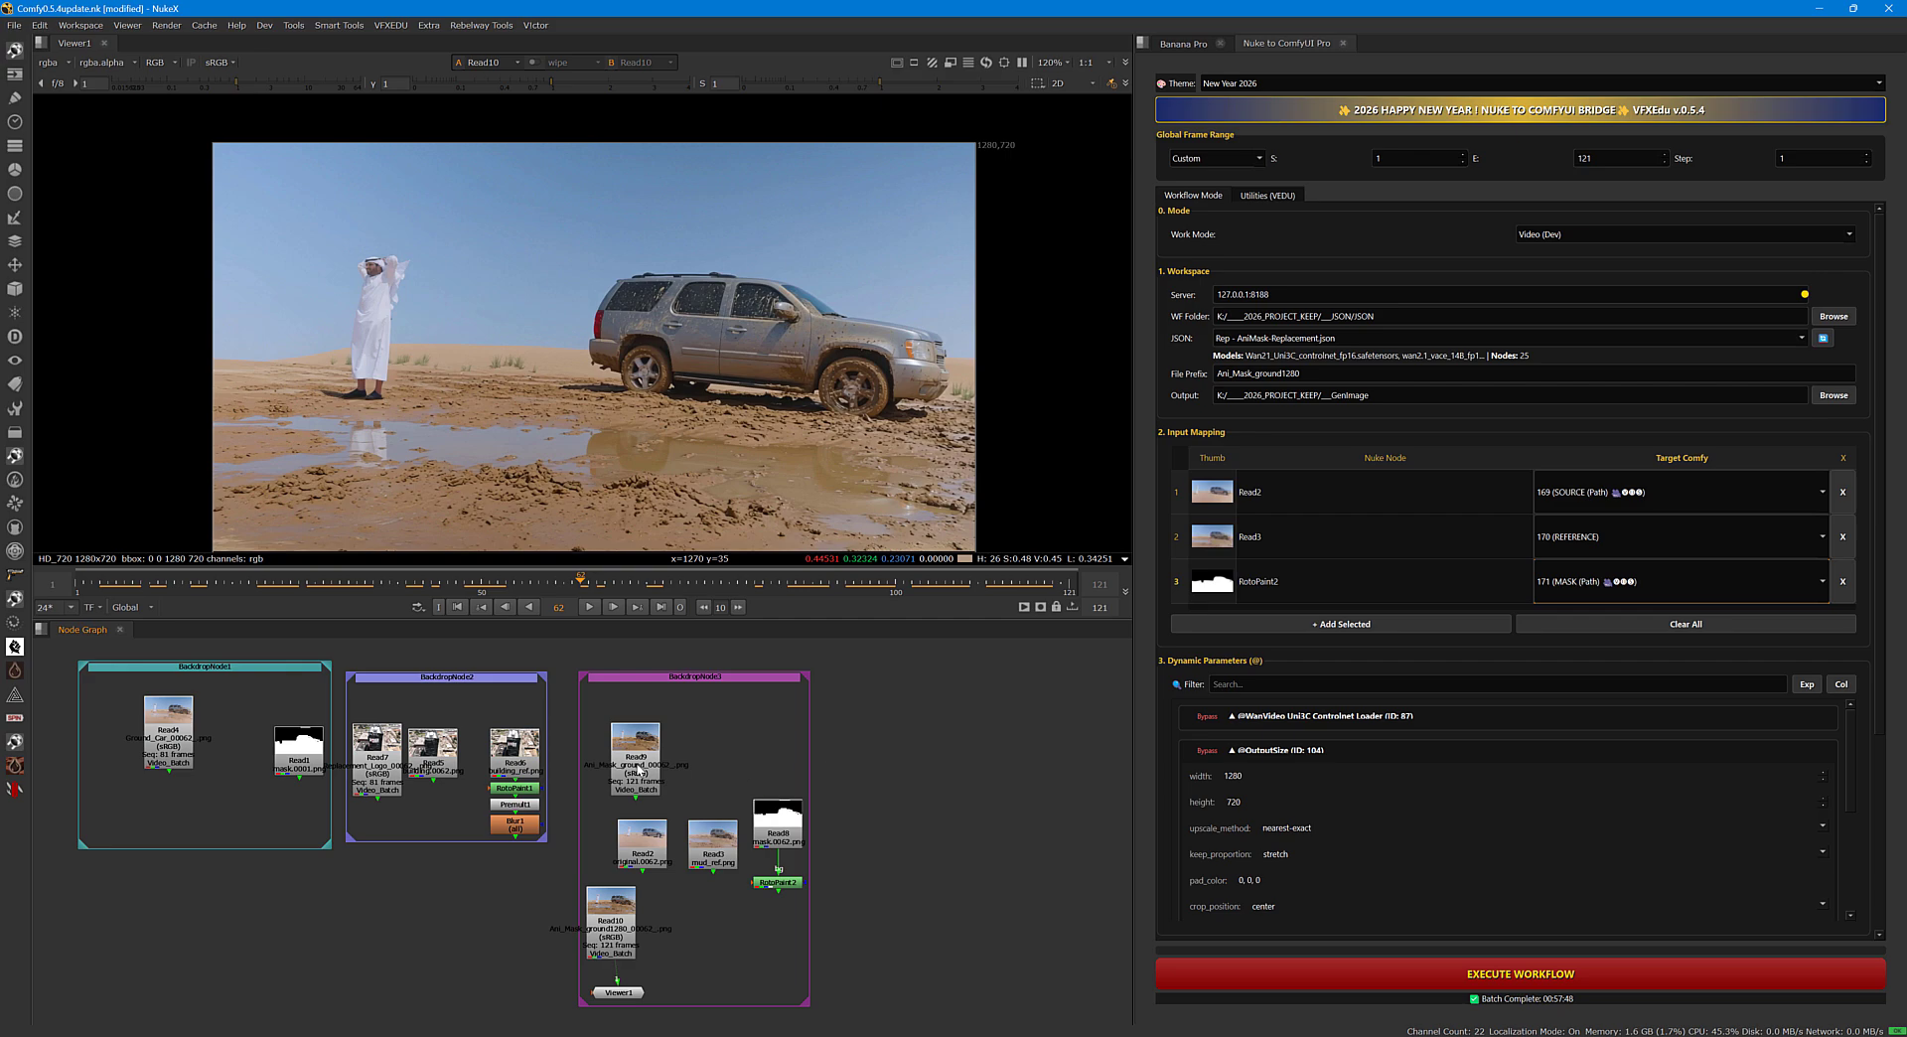
{"action": "left_click_drag", "start_coordinate": [648, 761], "coordinate": [637, 761]}
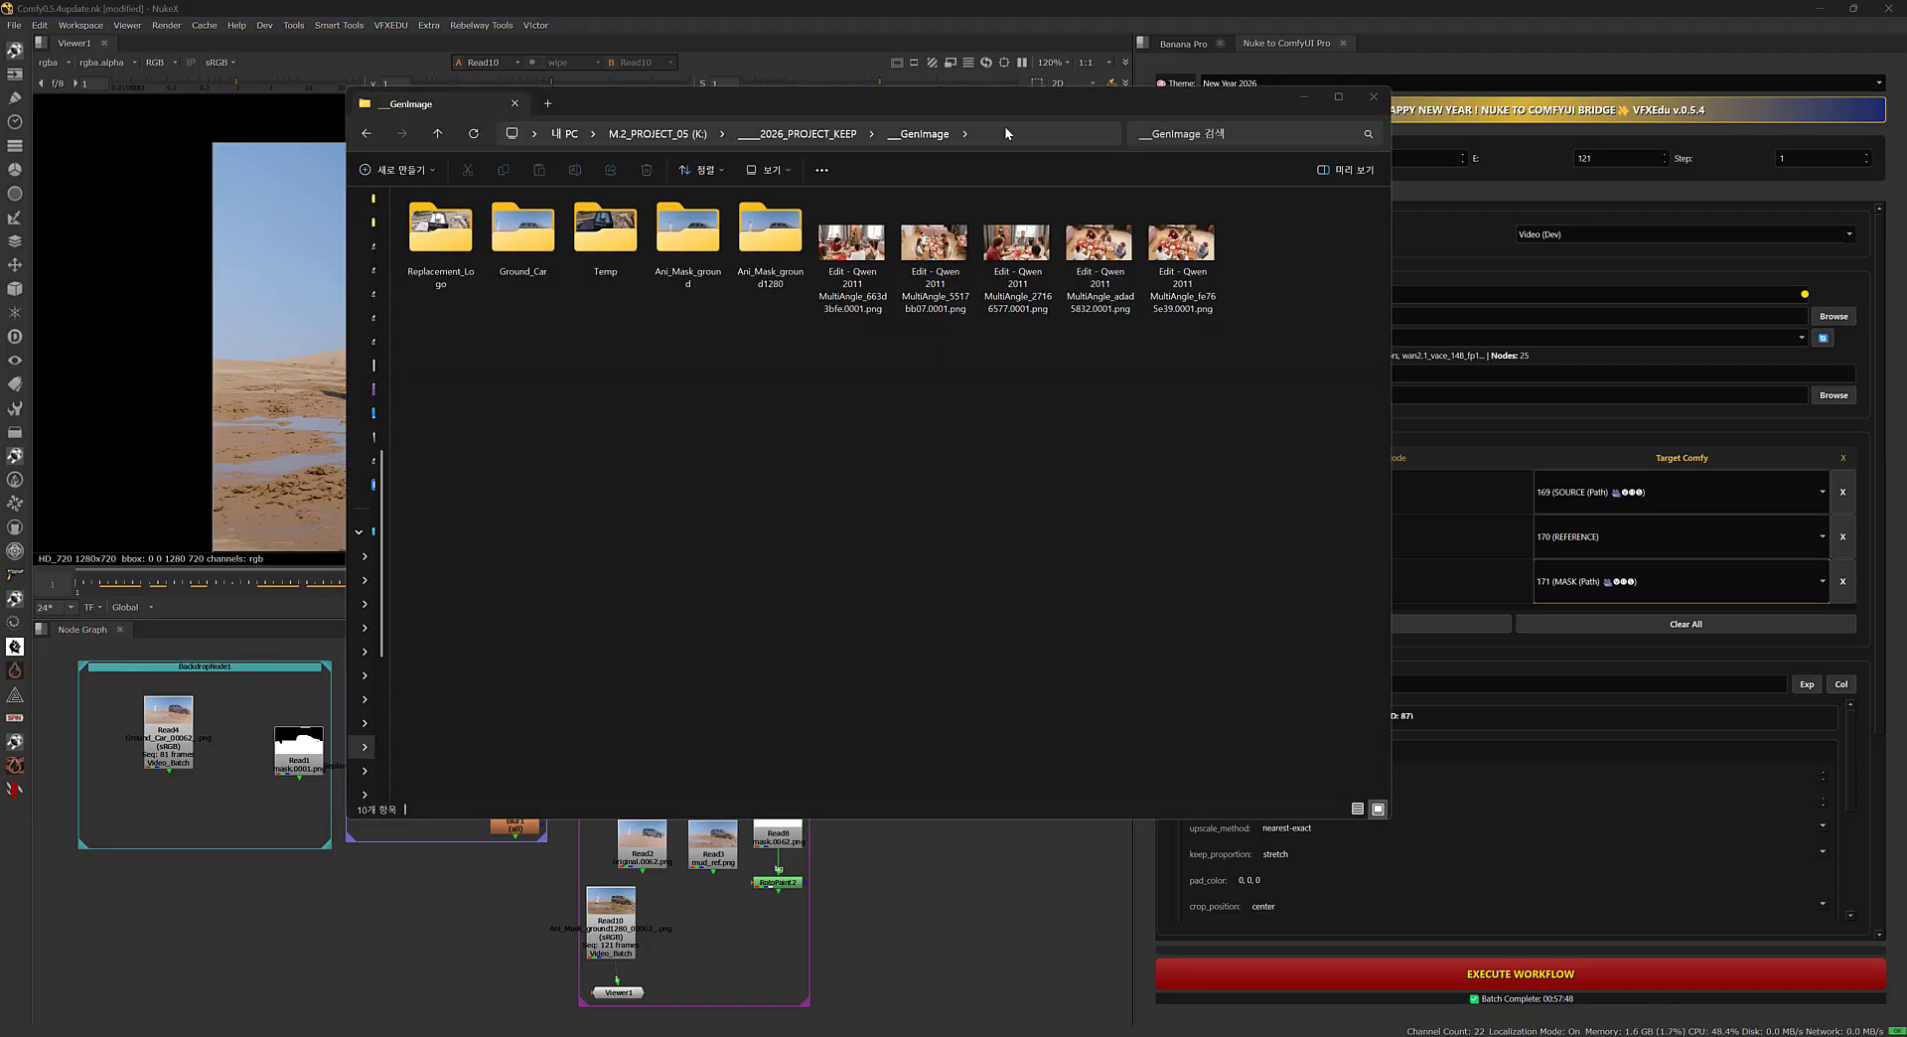
Go from the __GenImage folder to the system's temporary files folder using the %temp% path in File Explorer.
{"action": "left_click", "coordinate": [1005, 127]}
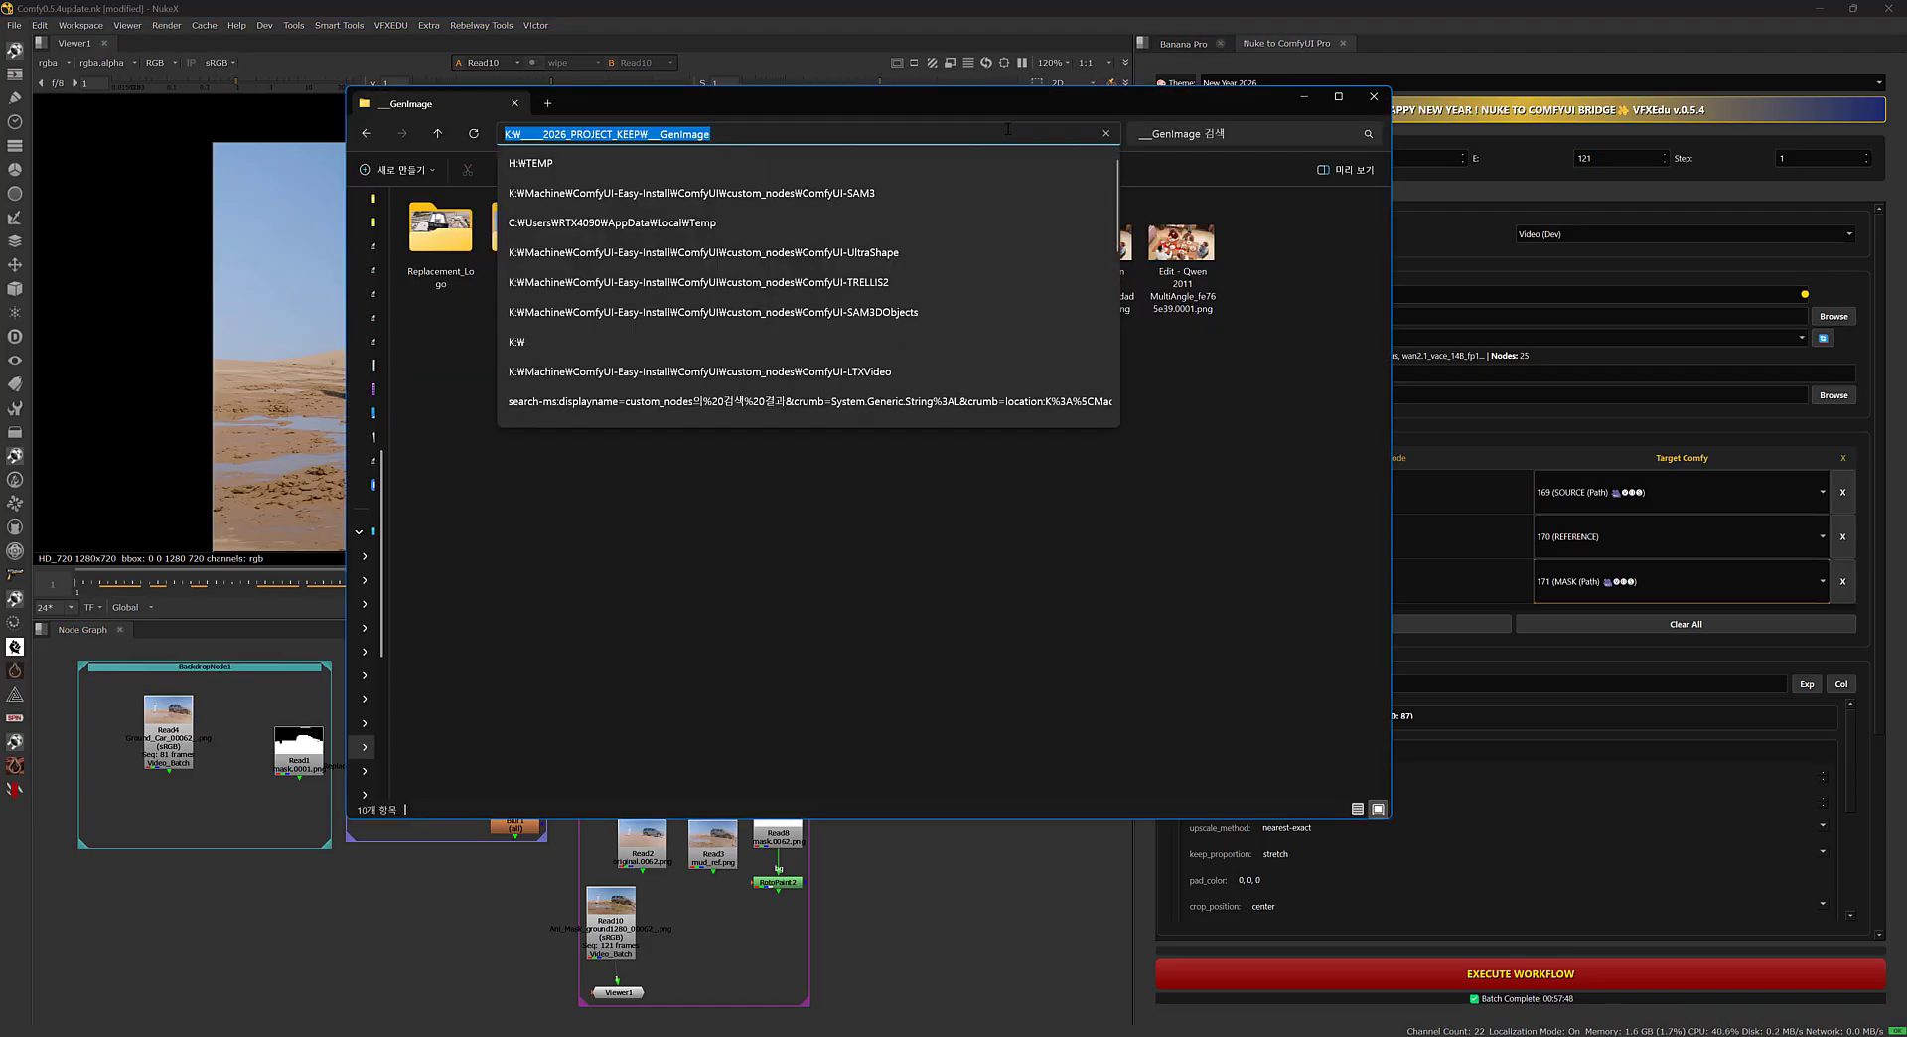
{"action": "type", "text": "%temp"}
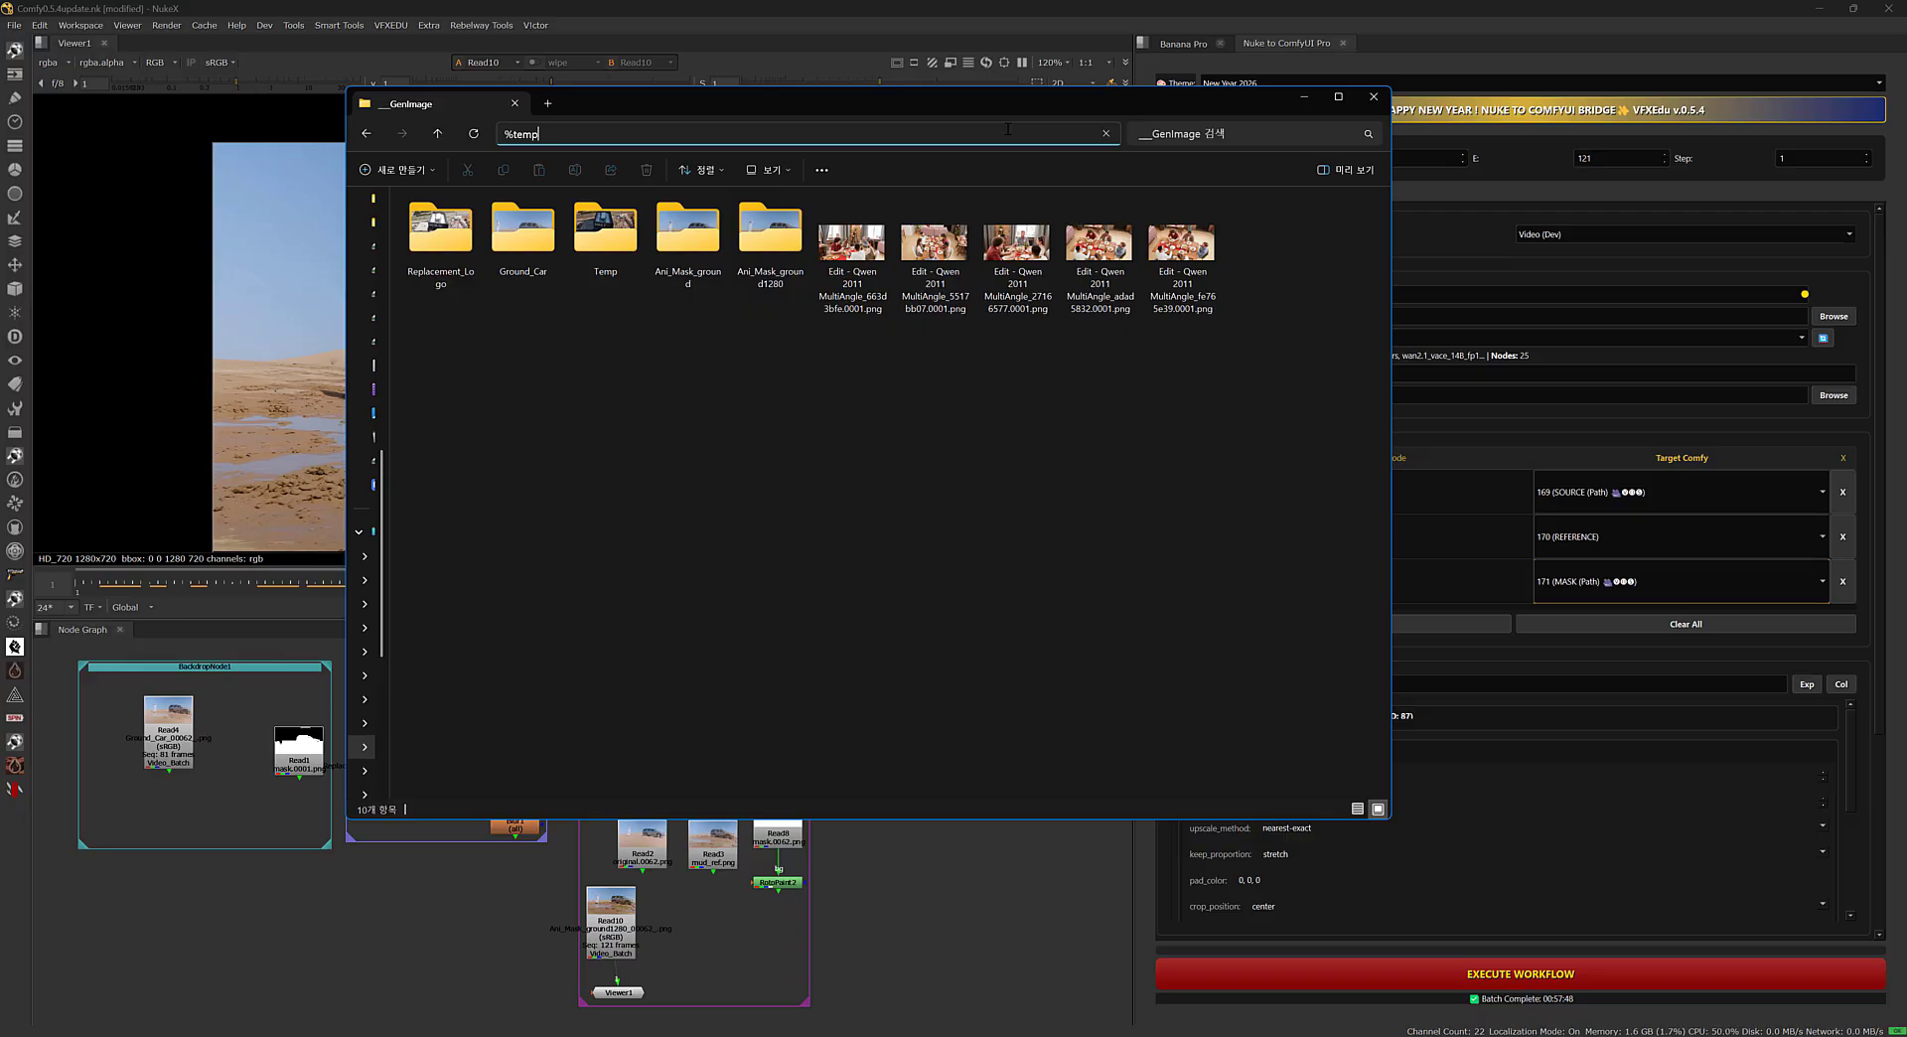
{"action": "type", "text": "%"}
{"action": "key", "text": "Return"}
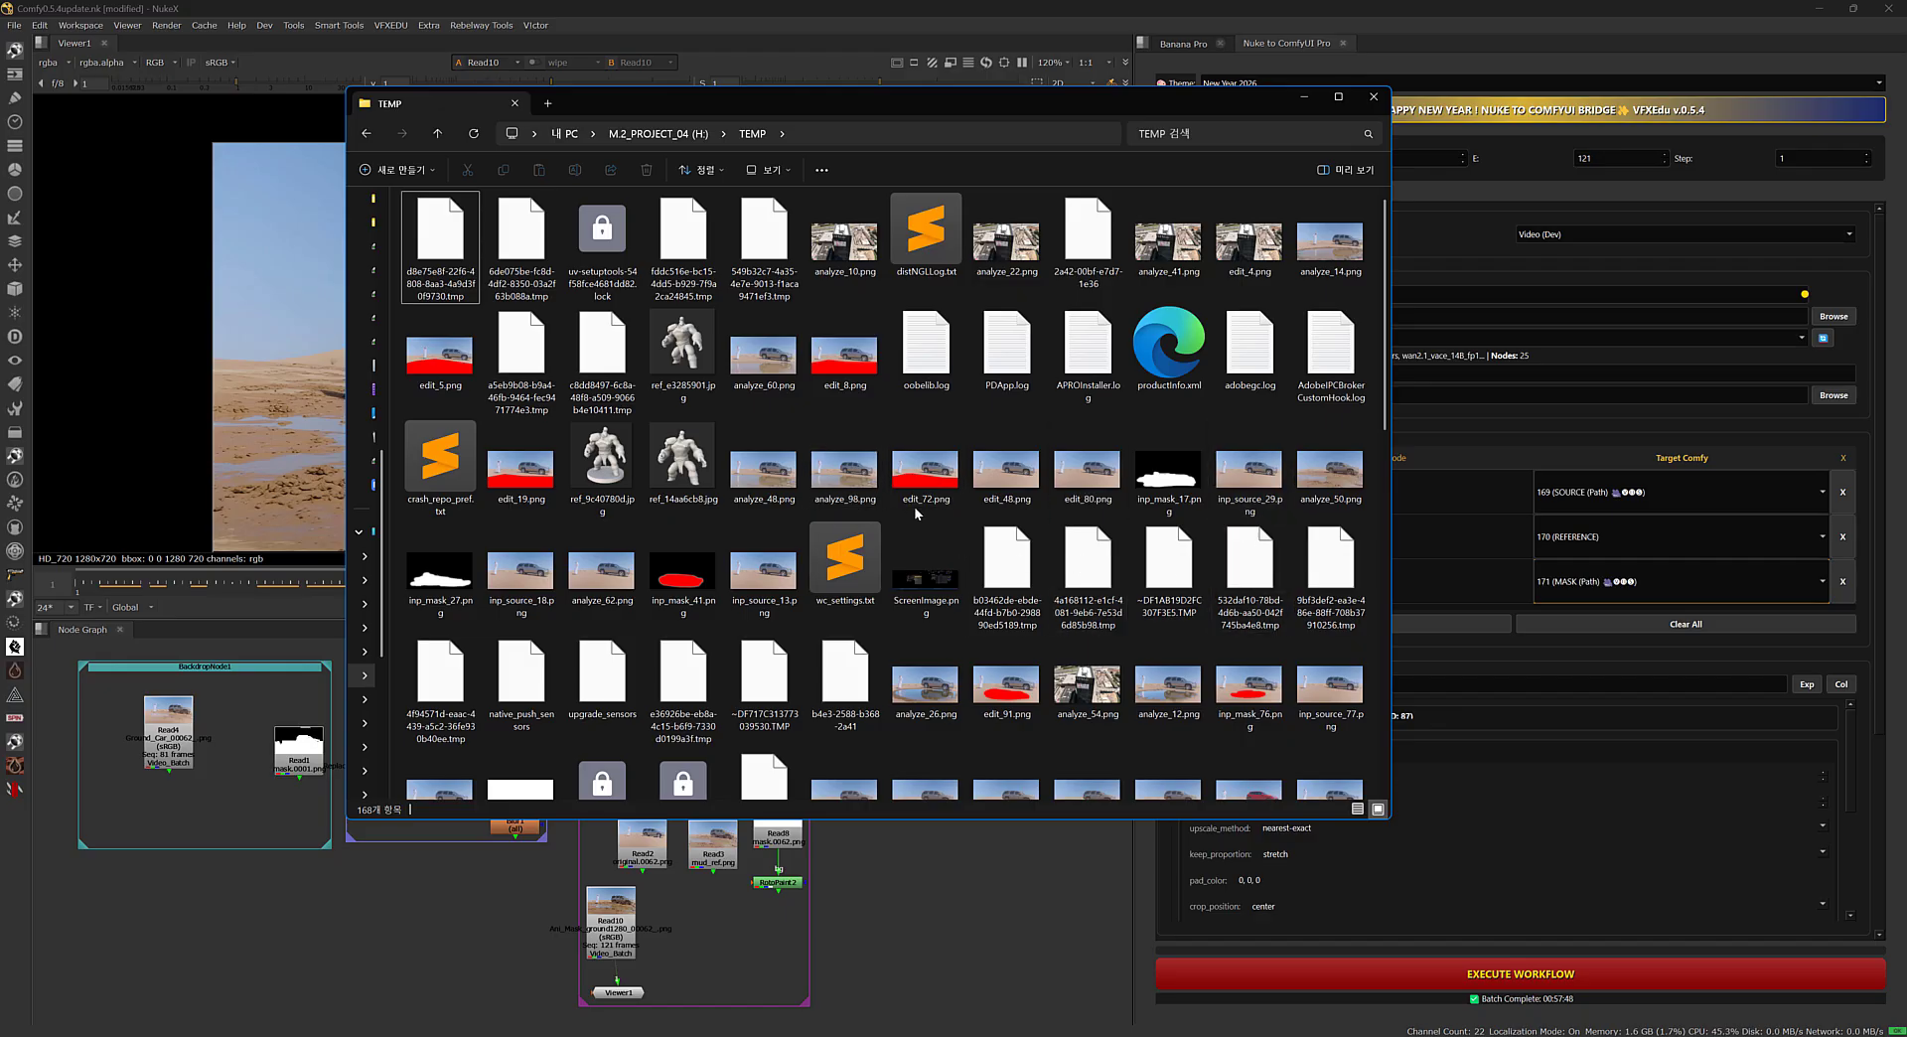
Permanently delete everything in the TEMP folder, skipping the files and folders that are in use.
{"action": "scroll", "coordinate": [1084, 524], "scroll_direction": "down", "scroll_amount": 6}
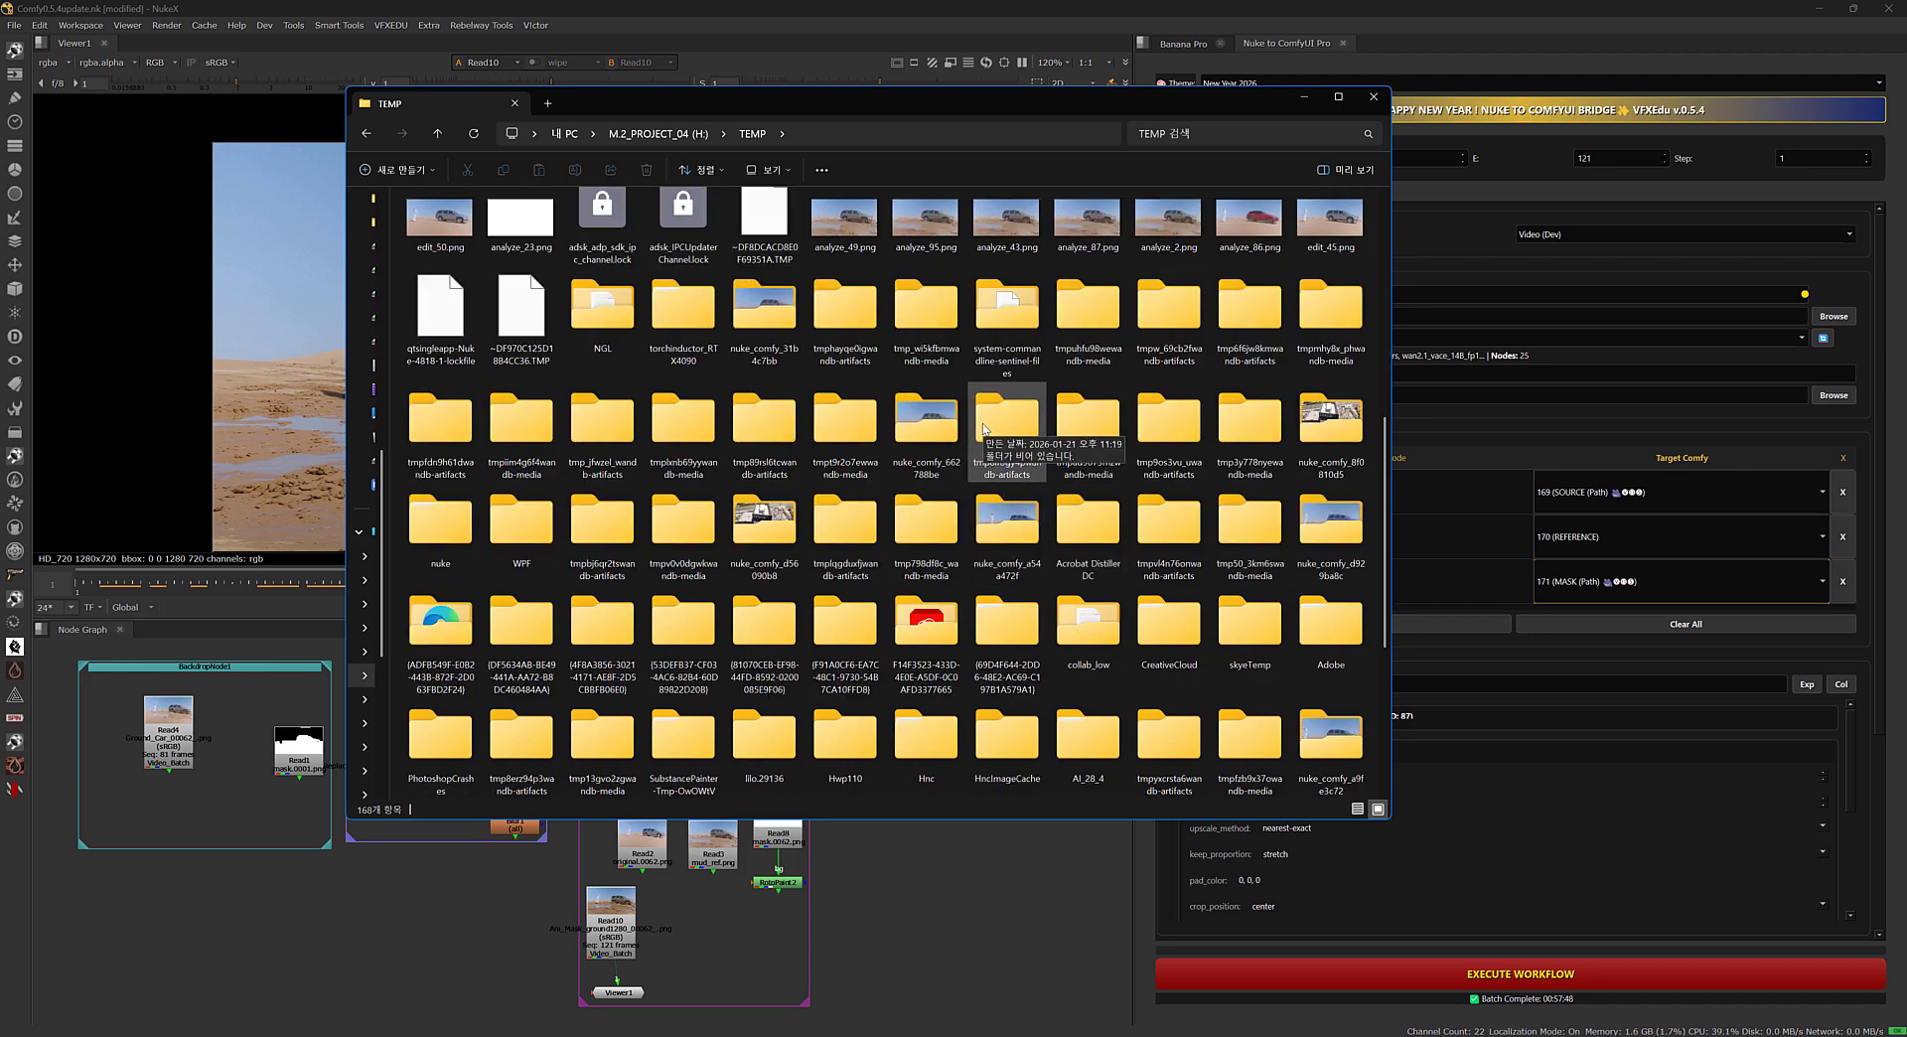
{"action": "scroll", "coordinate": [987, 429], "scroll_direction": "down", "scroll_amount": 3}
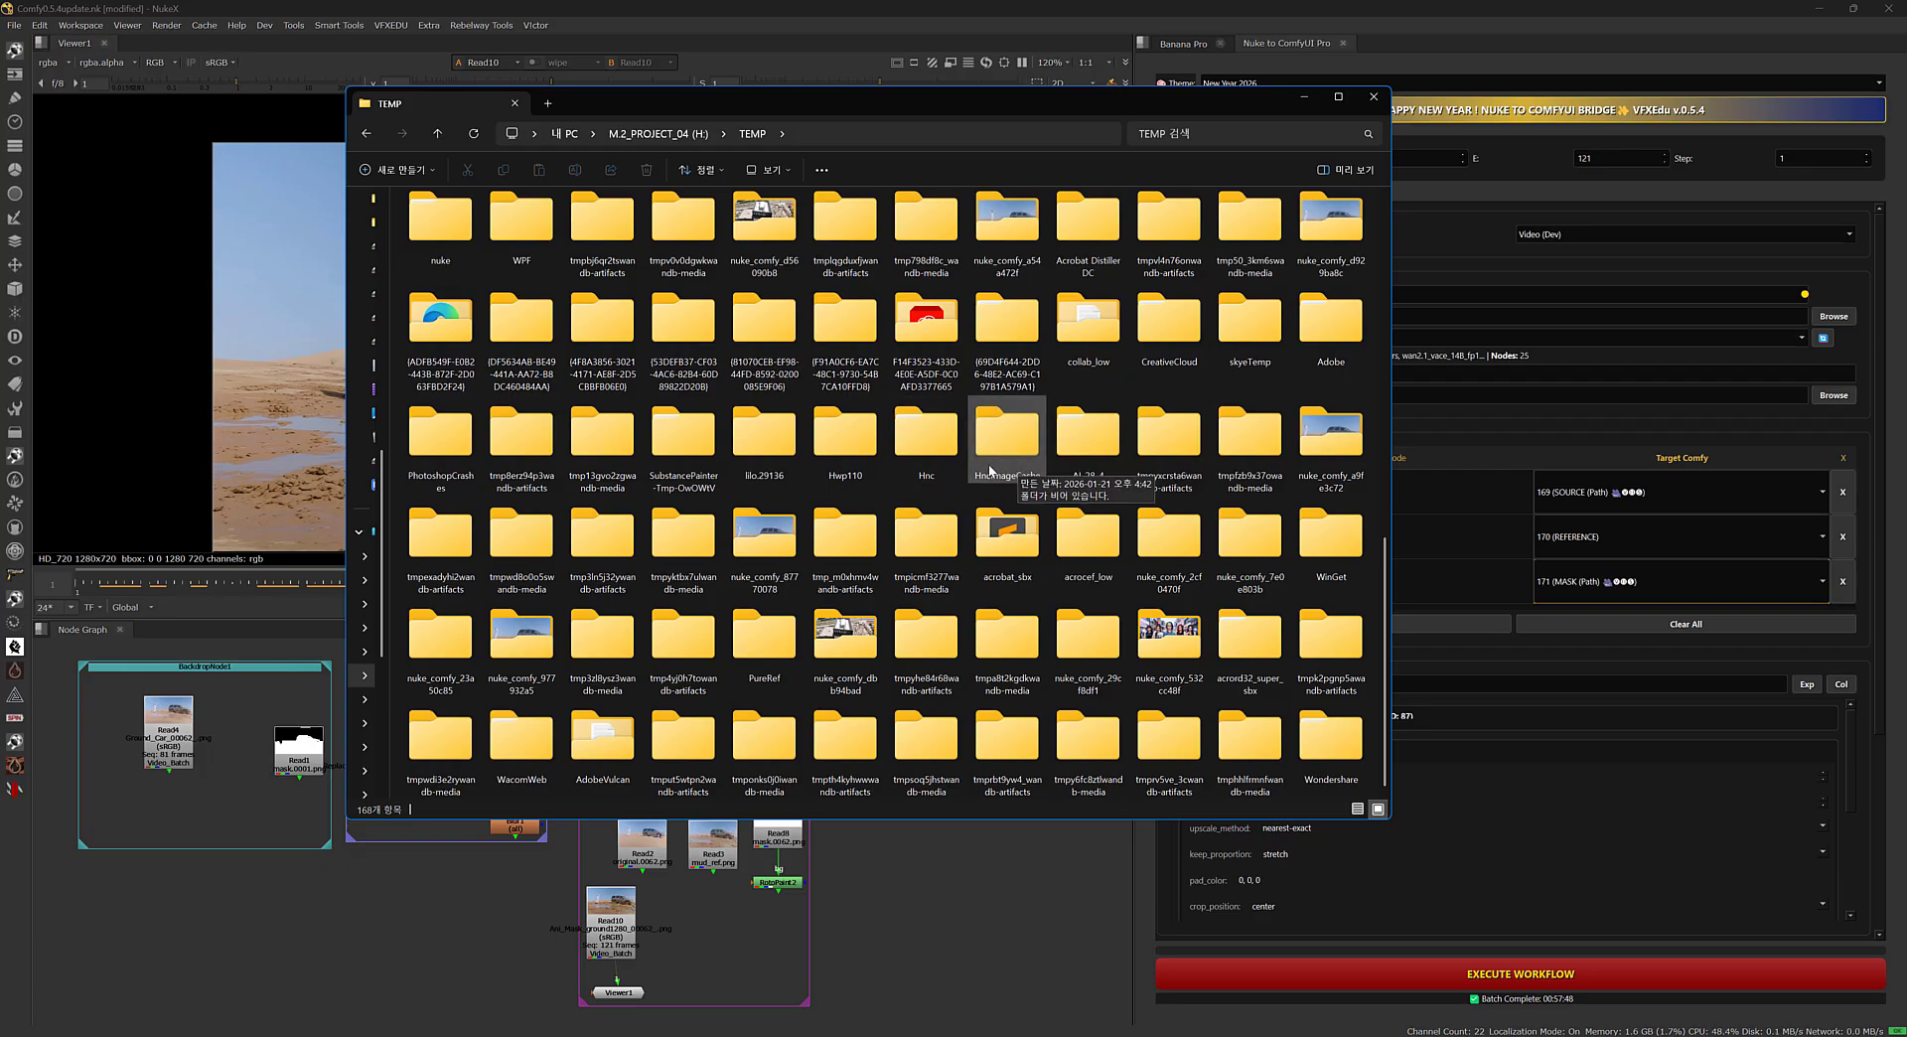
{"action": "scroll", "coordinate": [989, 471], "scroll_direction": "up", "scroll_amount": 10}
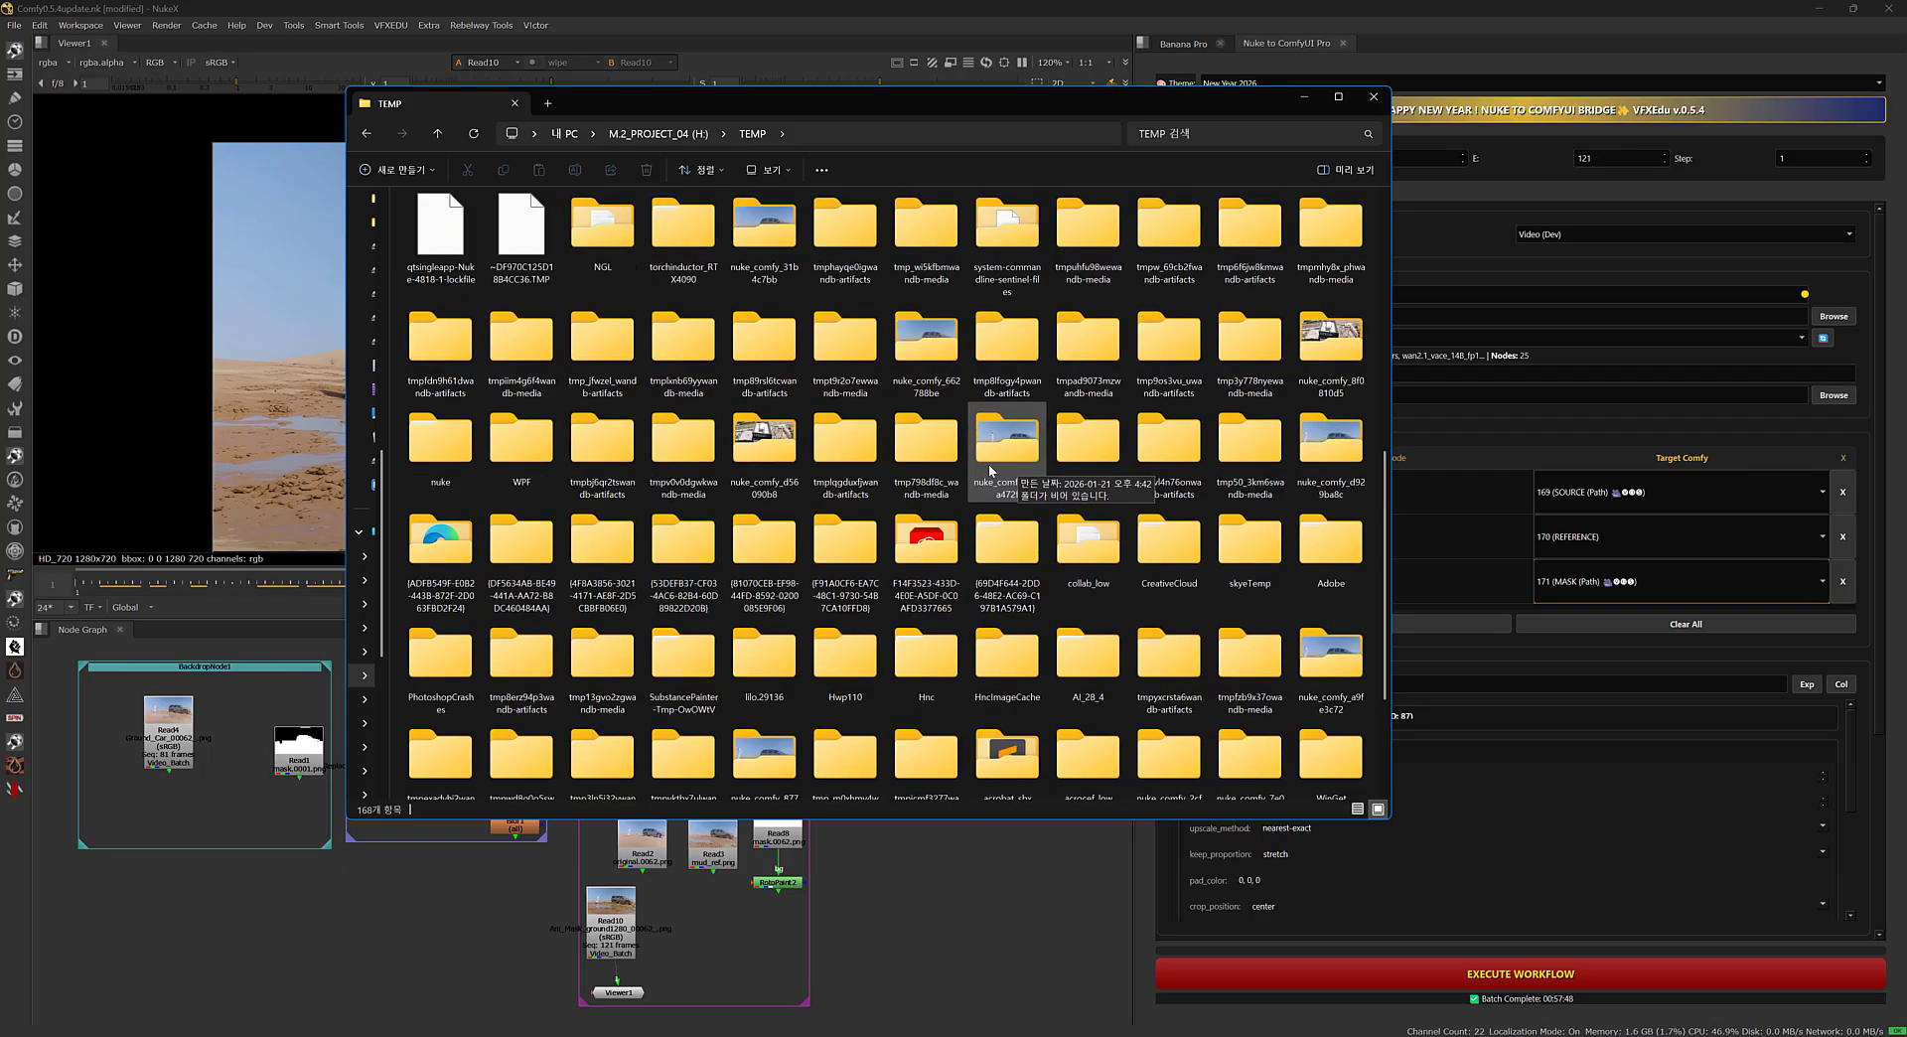
{"action": "key", "text": "ctrl+a"}
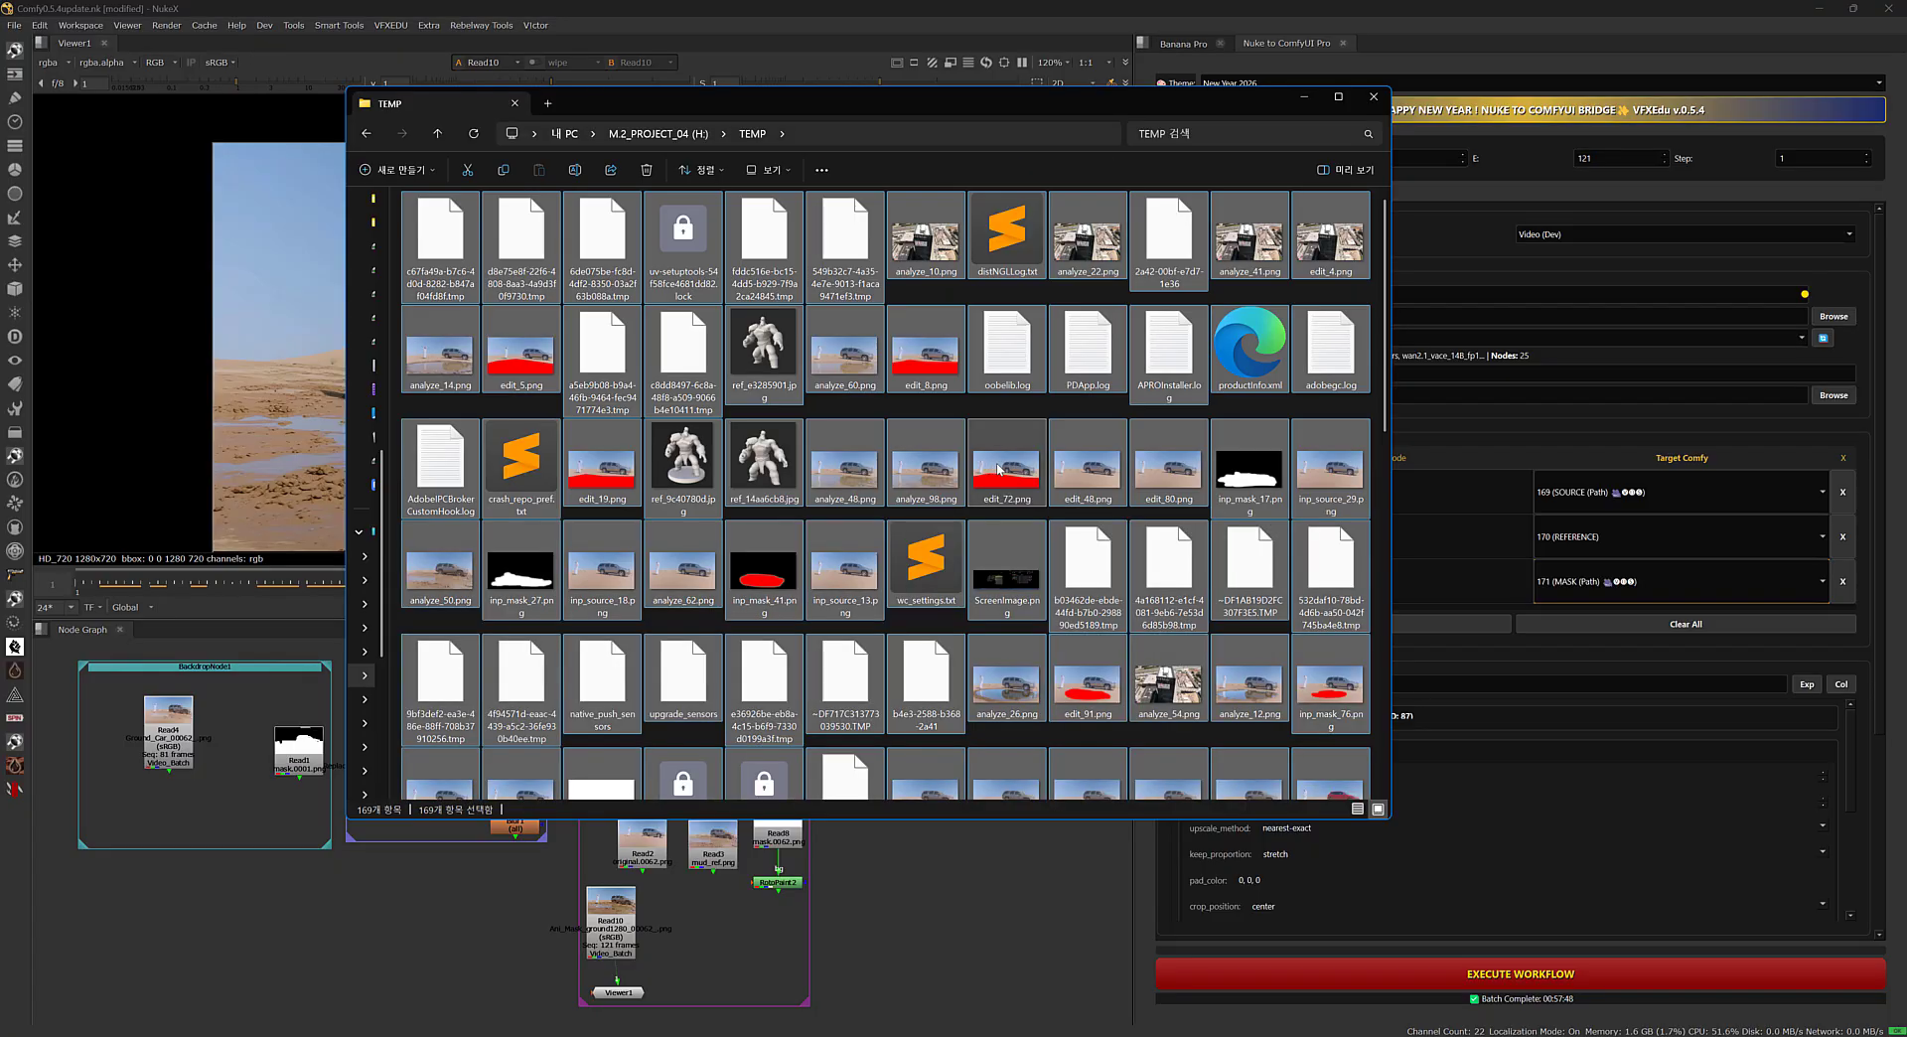
{"action": "key", "text": "shift+Delete"}
{"action": "key", "text": "Return"}
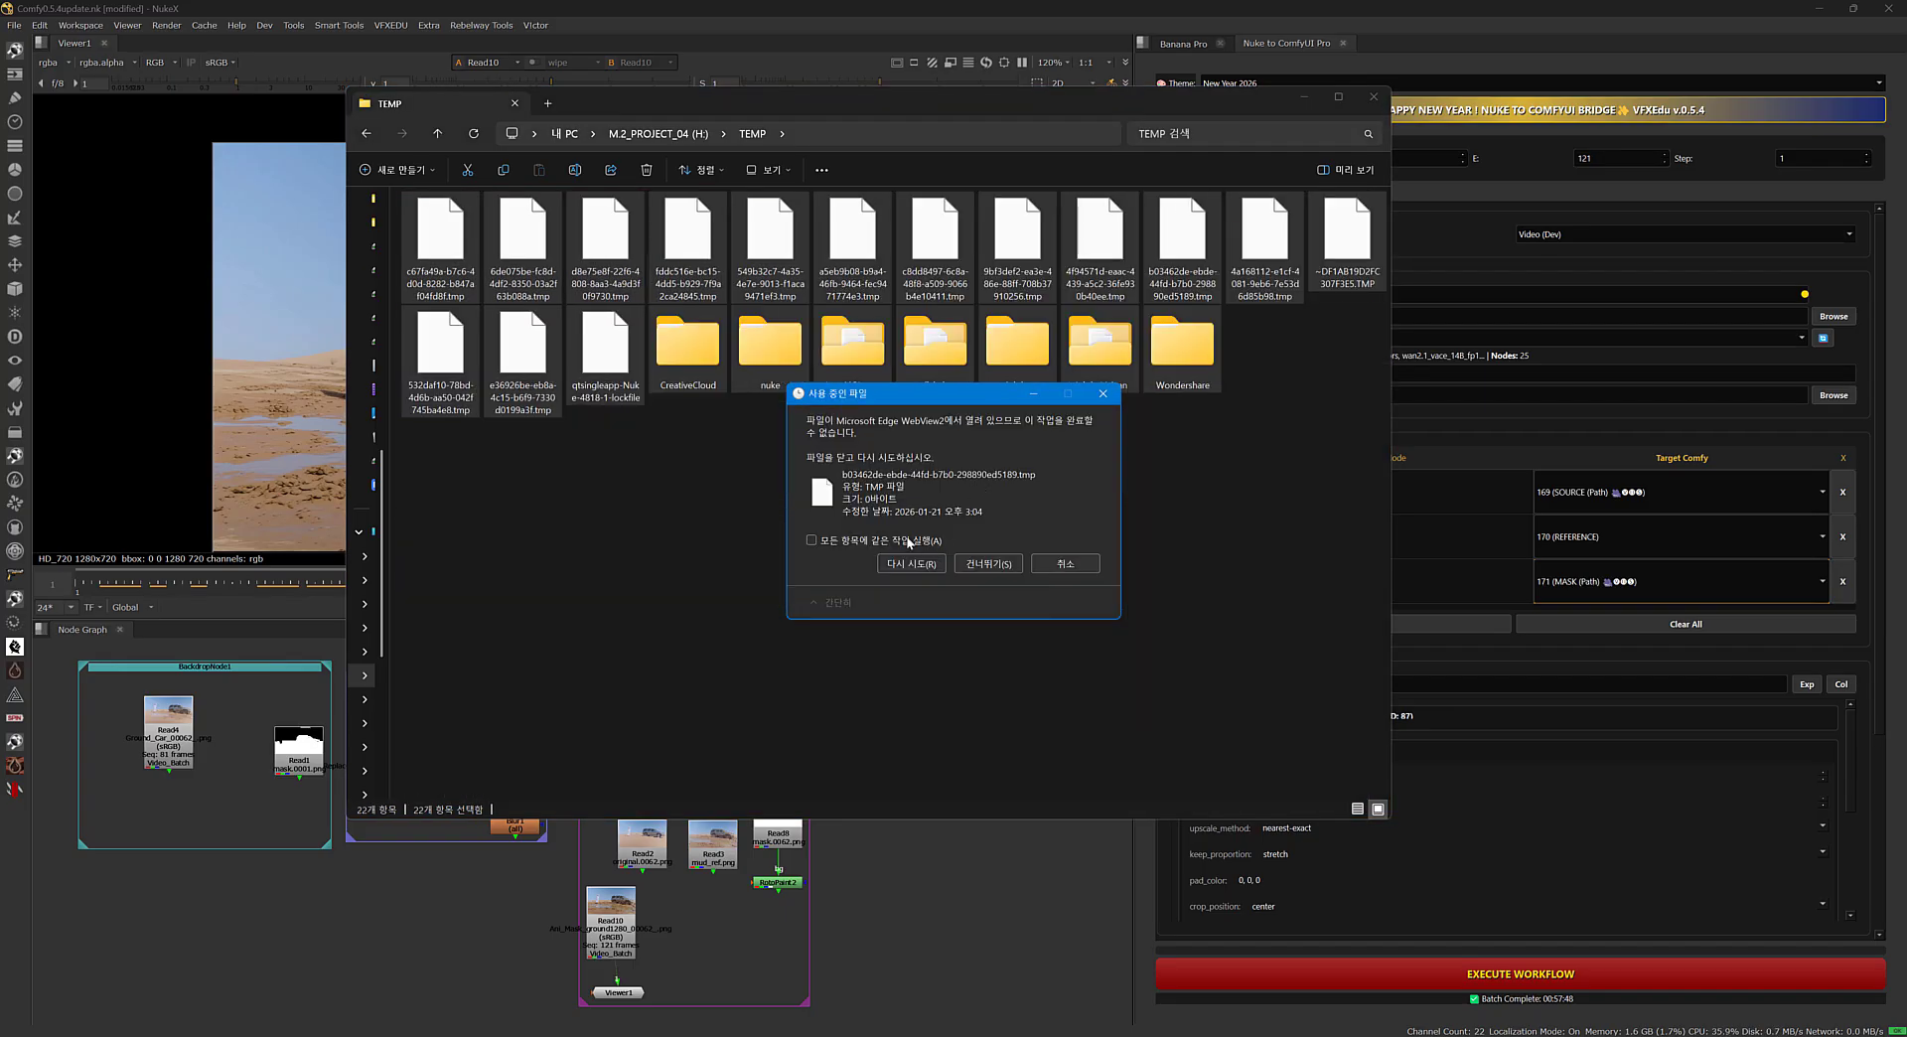
{"action": "left_click", "coordinate": [885, 542]}
{"action": "left_click", "coordinate": [988, 563]}
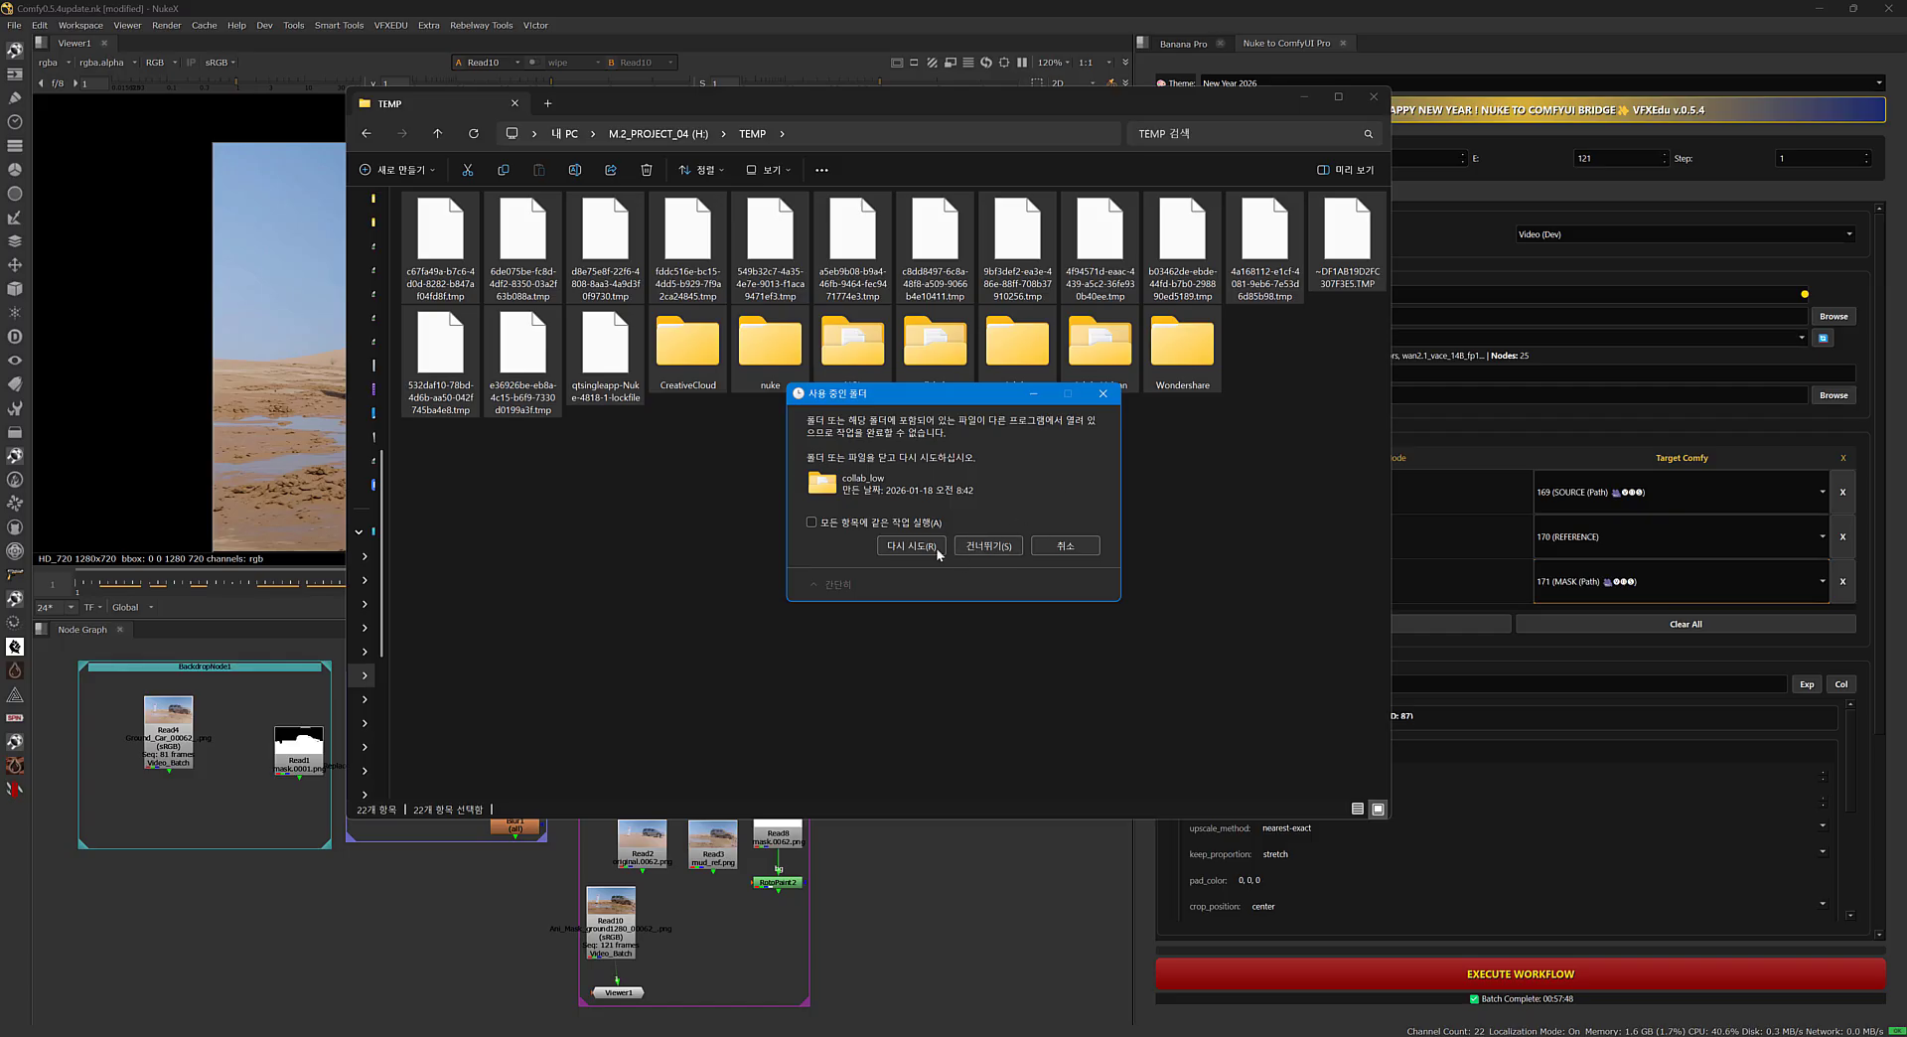
{"action": "left_click", "coordinate": [962, 549]}
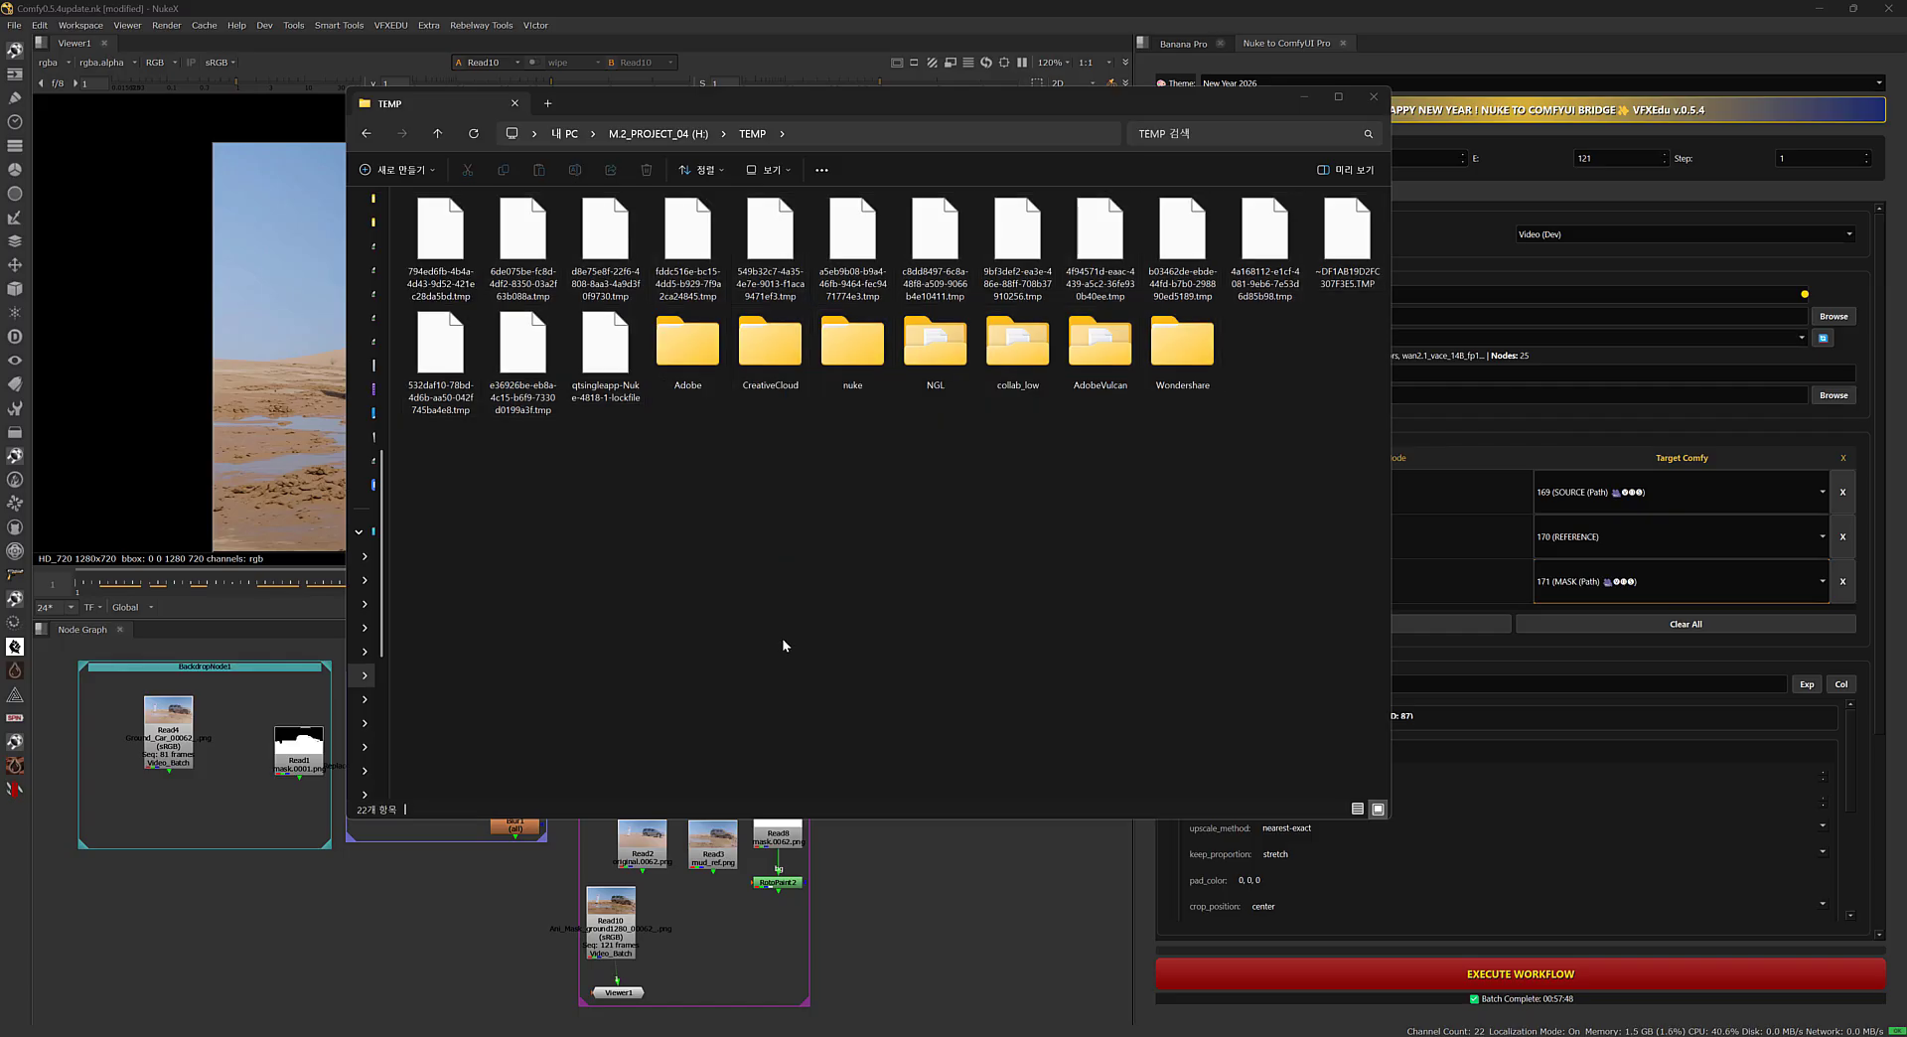
{"action": "left_click_drag", "start_coordinate": [844, 102], "coordinate": [952, 228]}
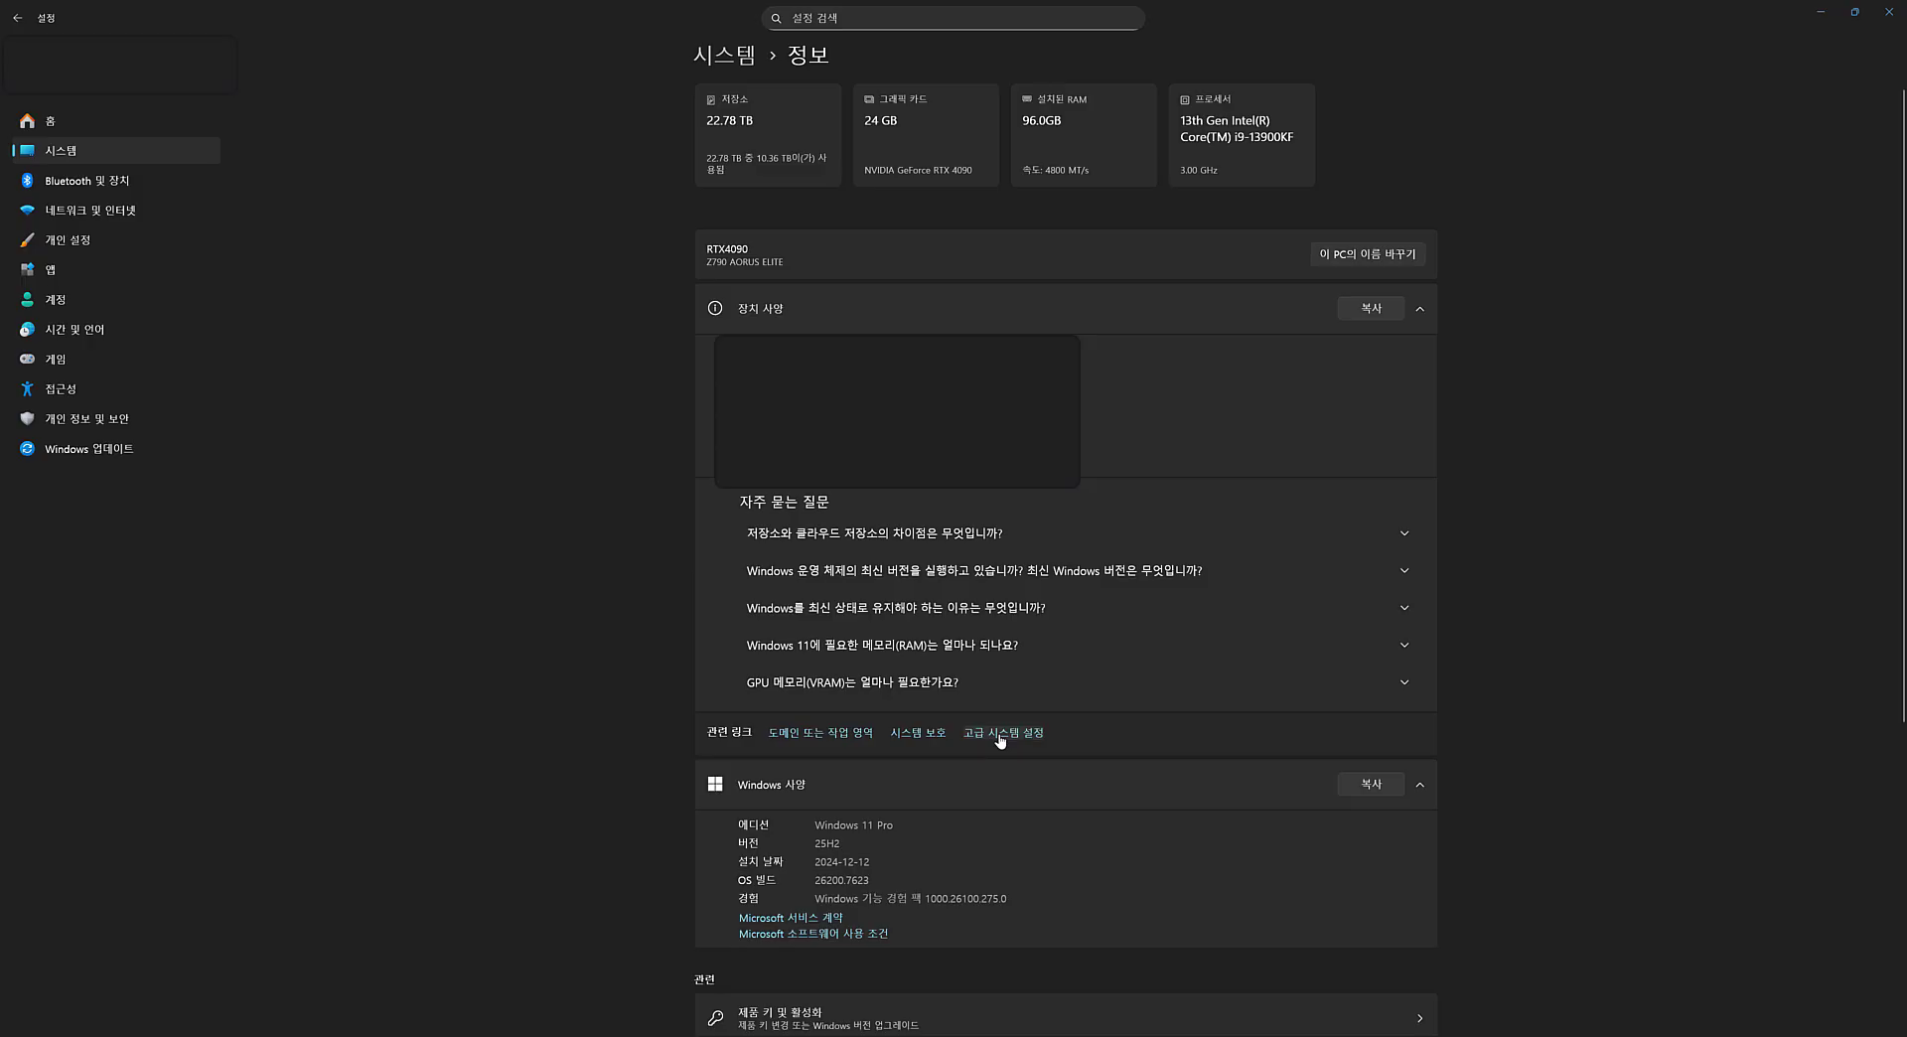
Open the environment variables from the advanced system settings and inspect the TEMP user variable's path, leaving it unmodified.
{"action": "left_click", "coordinate": [1000, 735]}
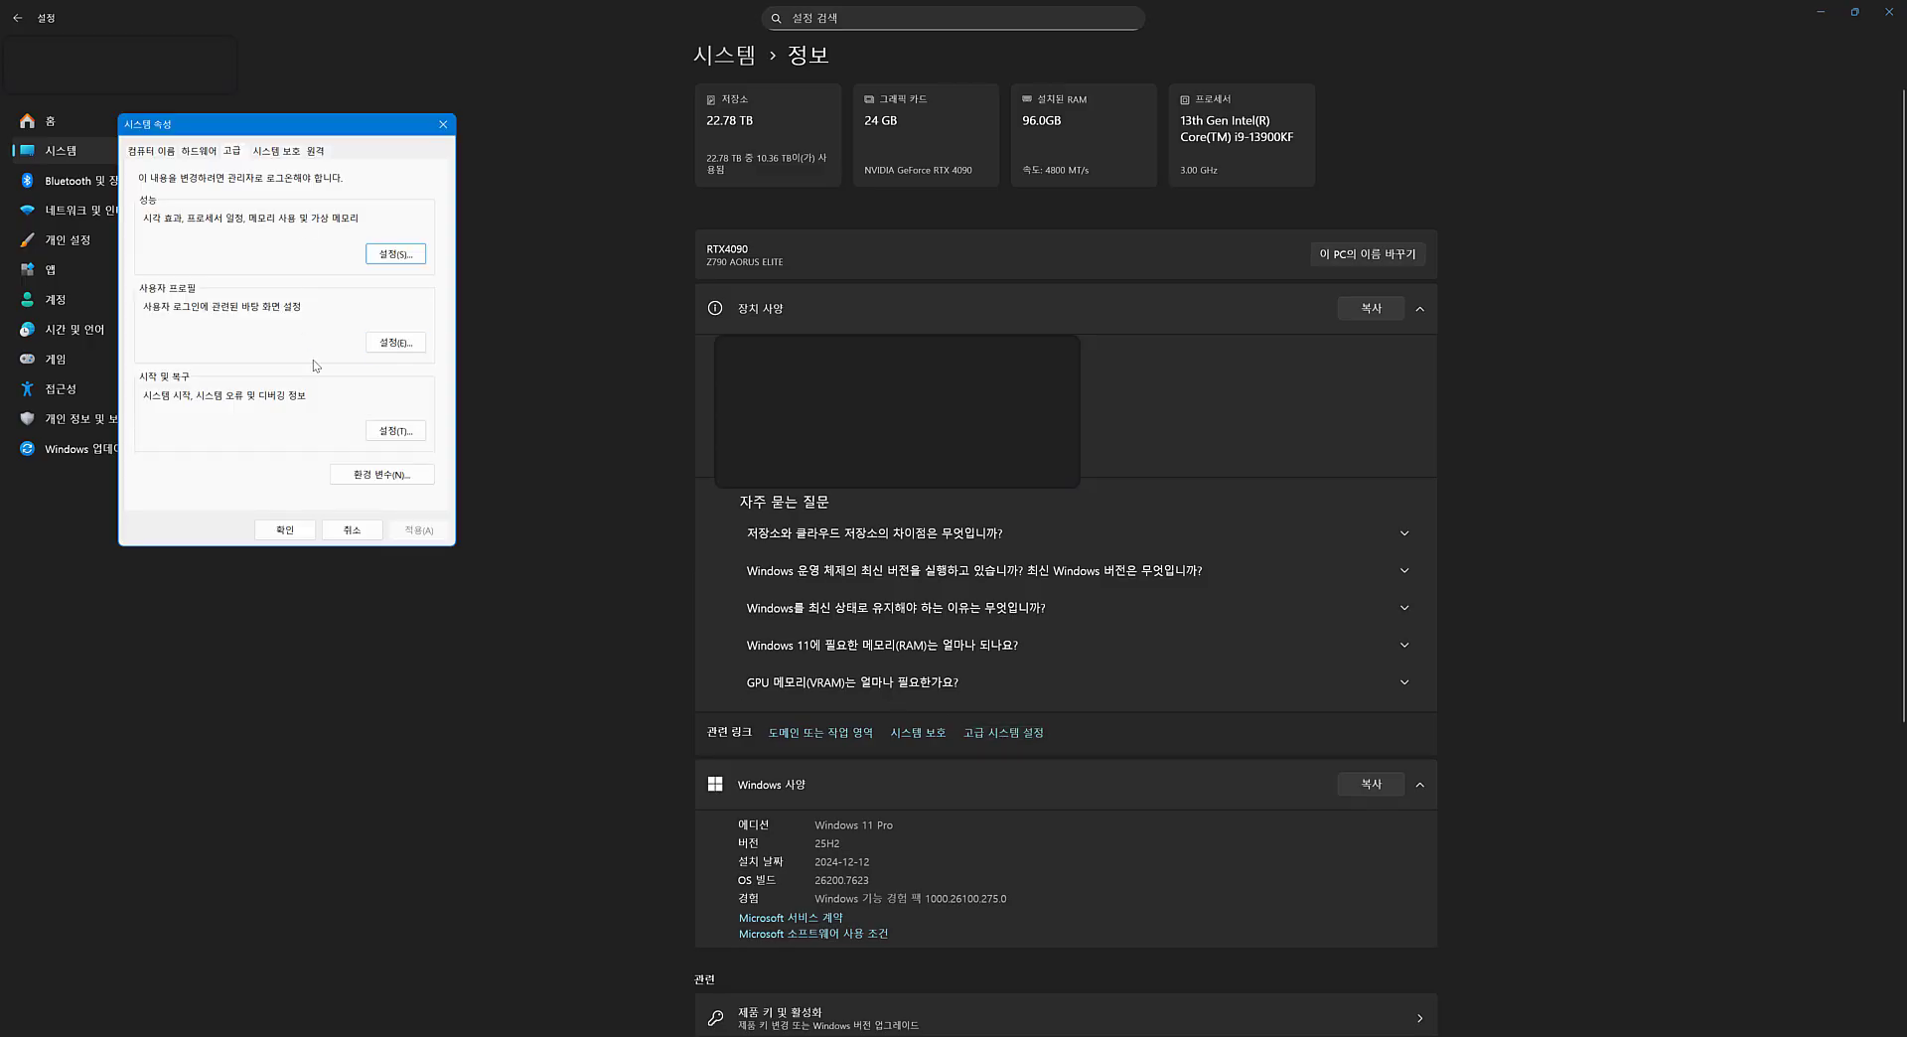
{"action": "left_click", "coordinate": [389, 477]}
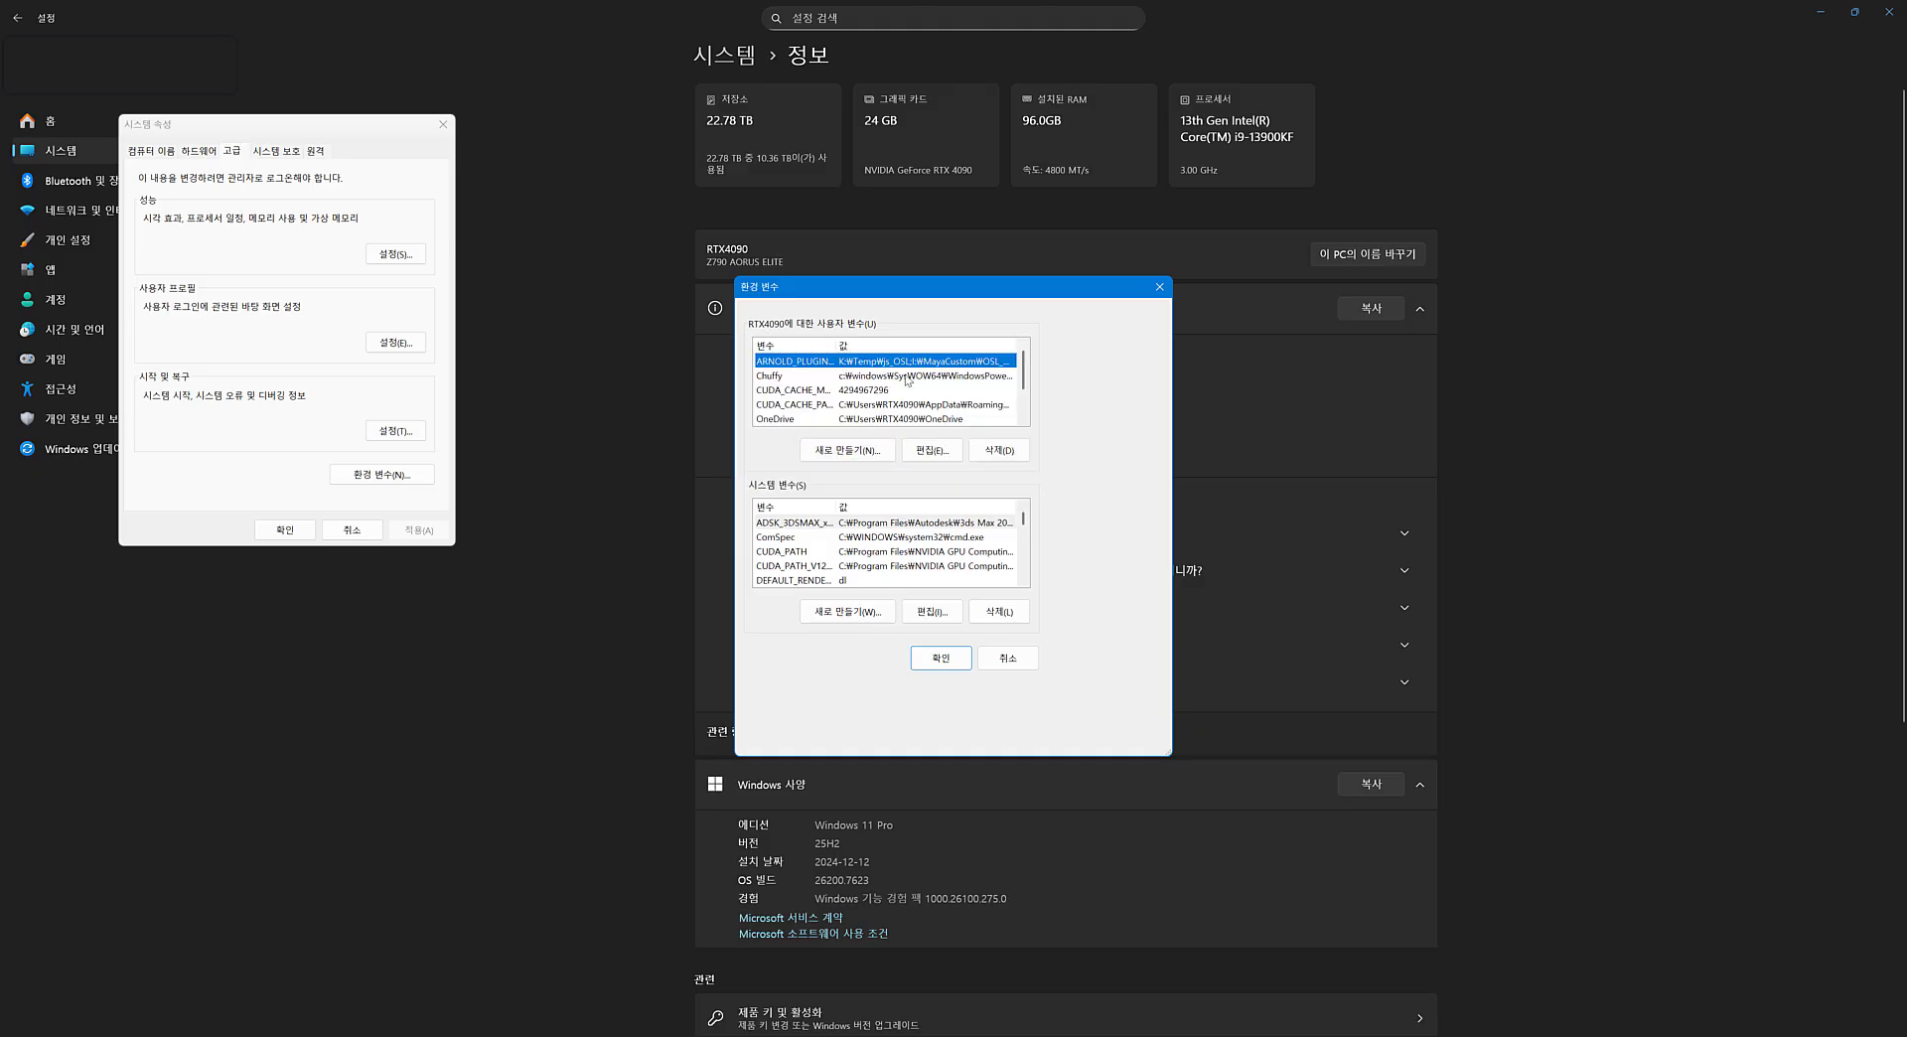
{"action": "scroll", "coordinate": [1025, 382], "scroll_direction": "down", "scroll_amount": 3}
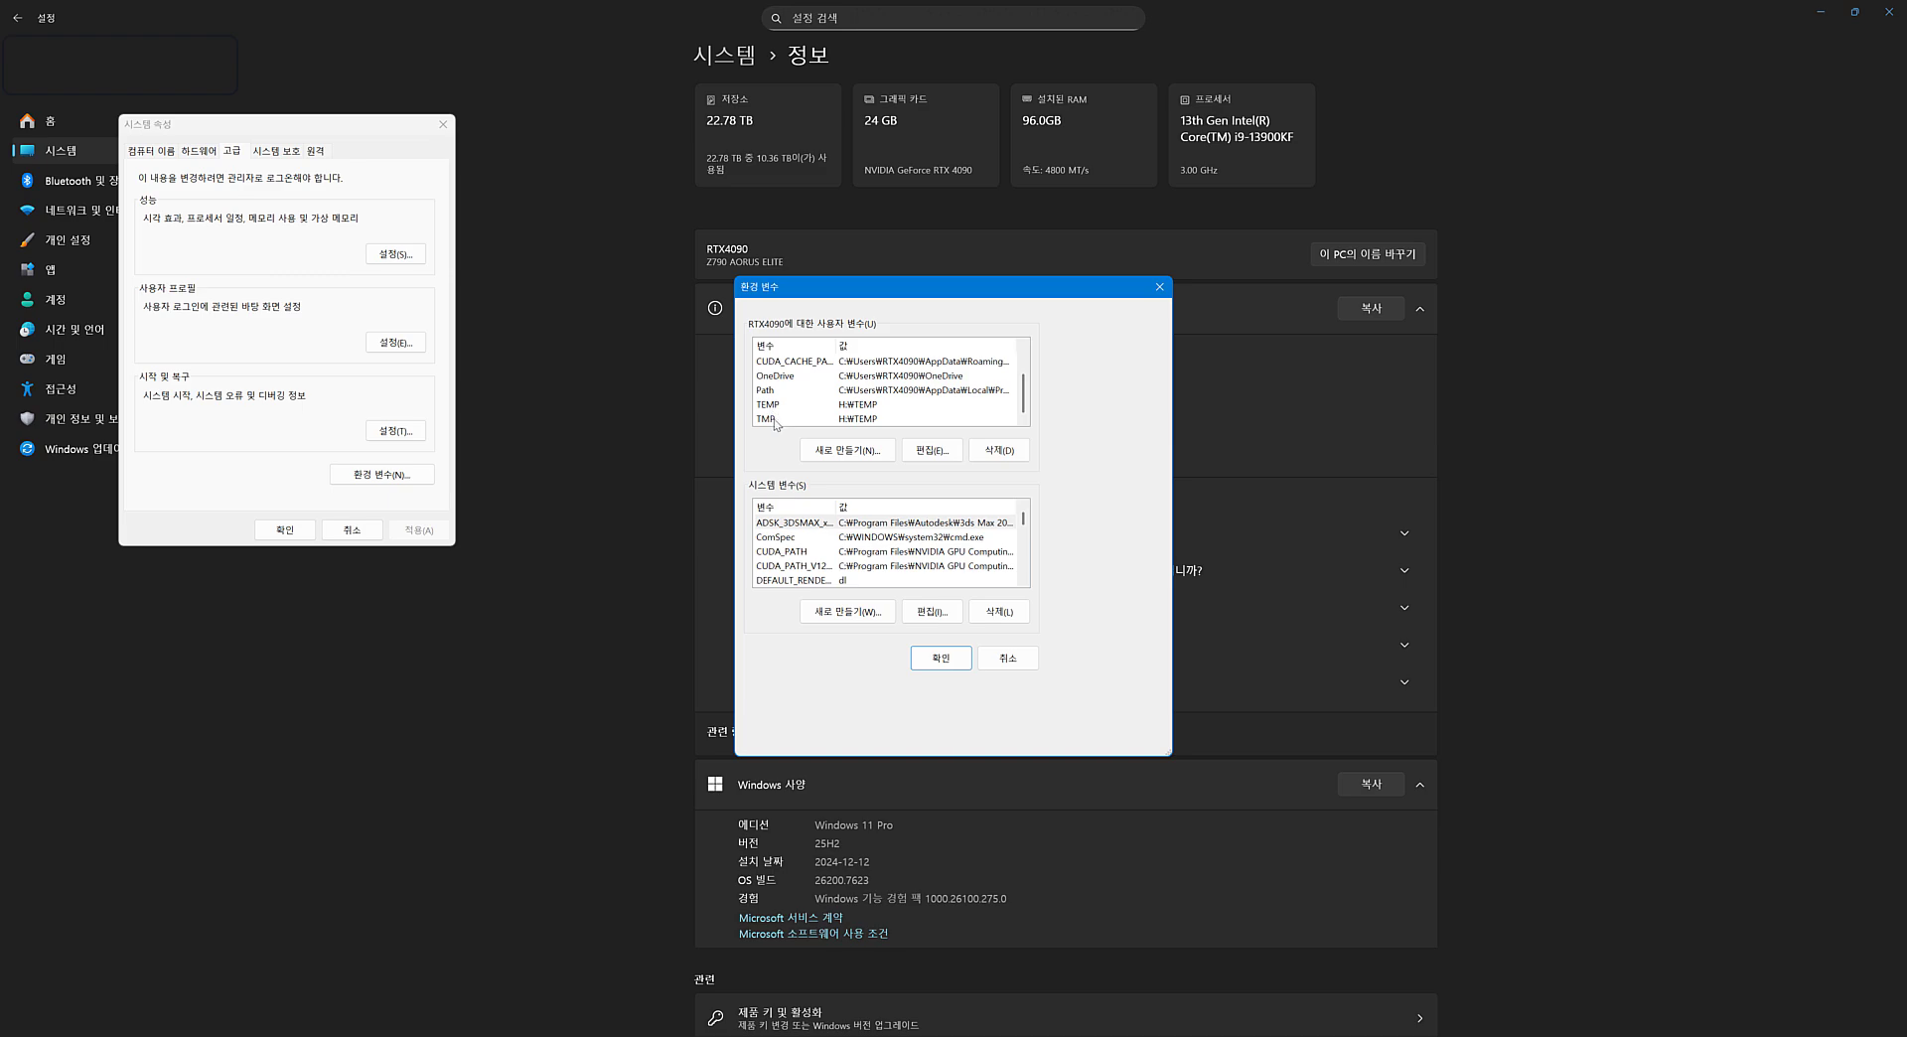
{"action": "double_click", "coordinate": [862, 405]}
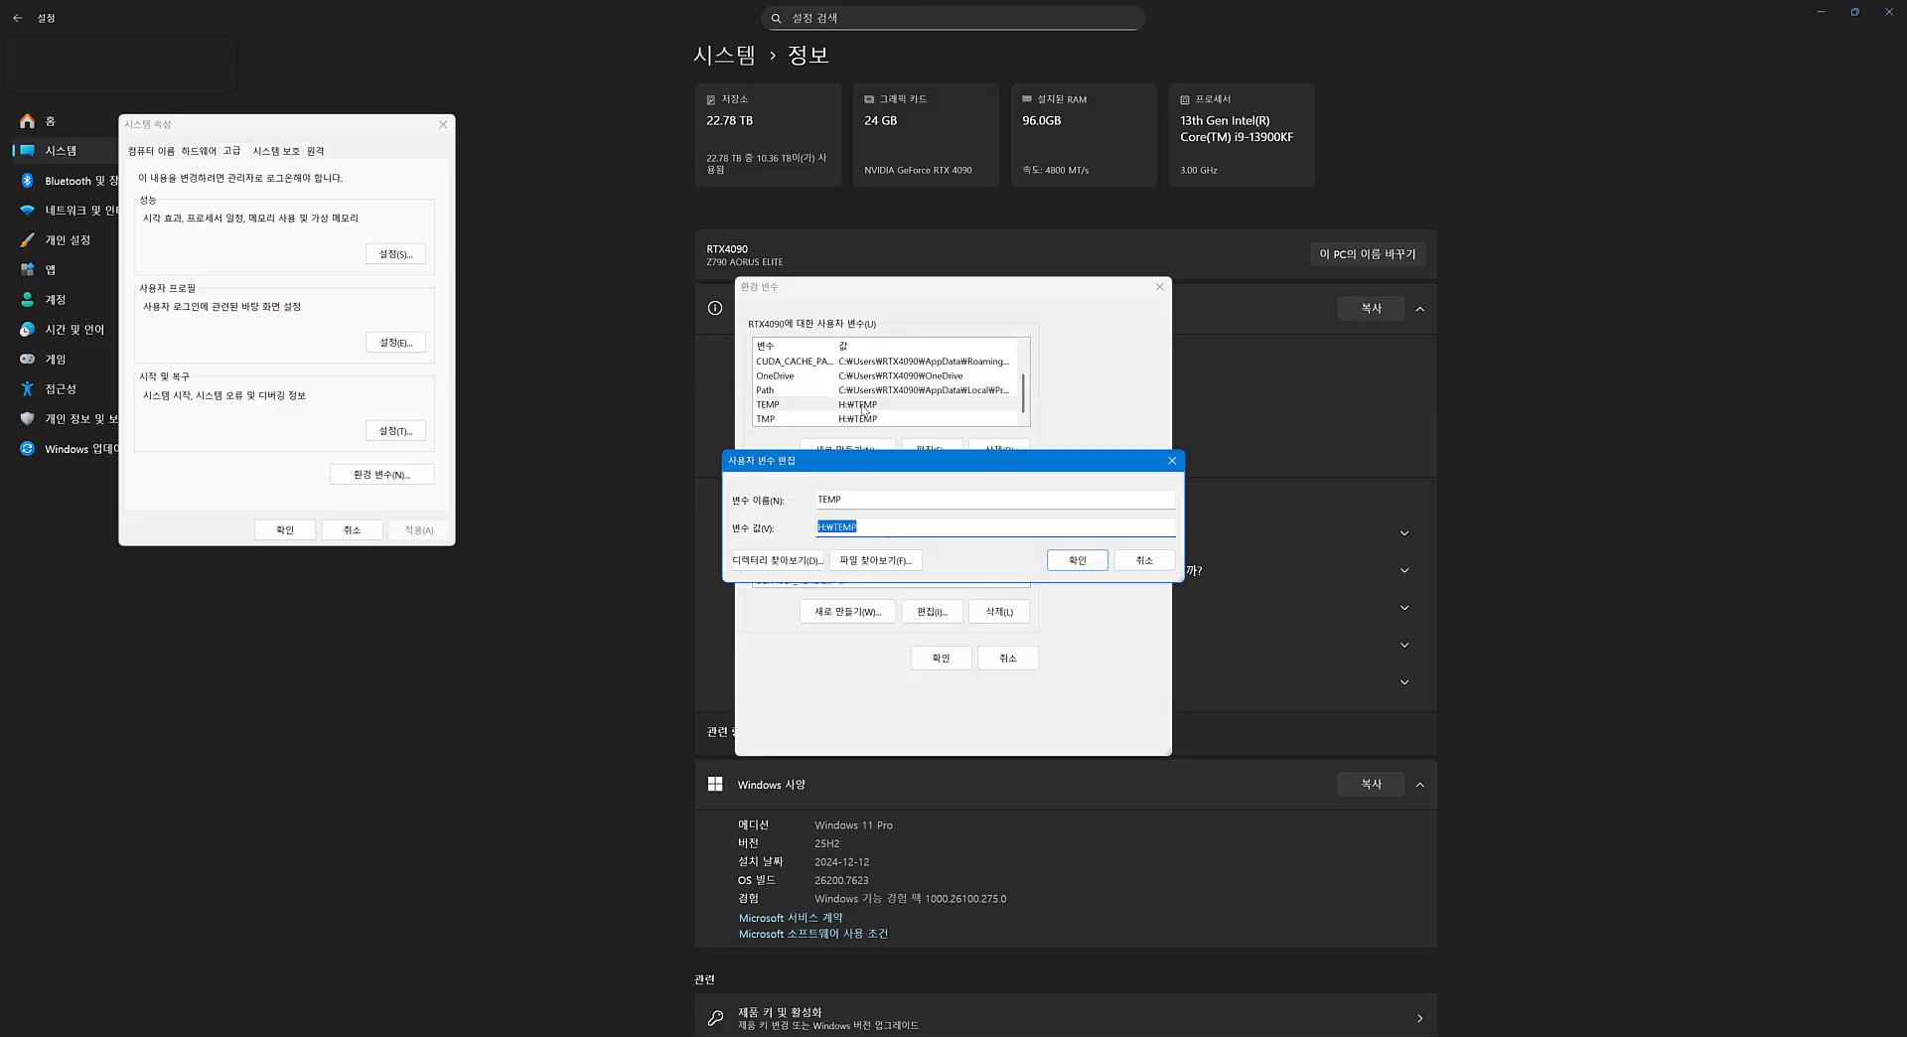
{"action": "left_click", "coordinate": [884, 528]}
{"action": "left_click_drag", "start_coordinate": [860, 527], "coordinate": [817, 527]}
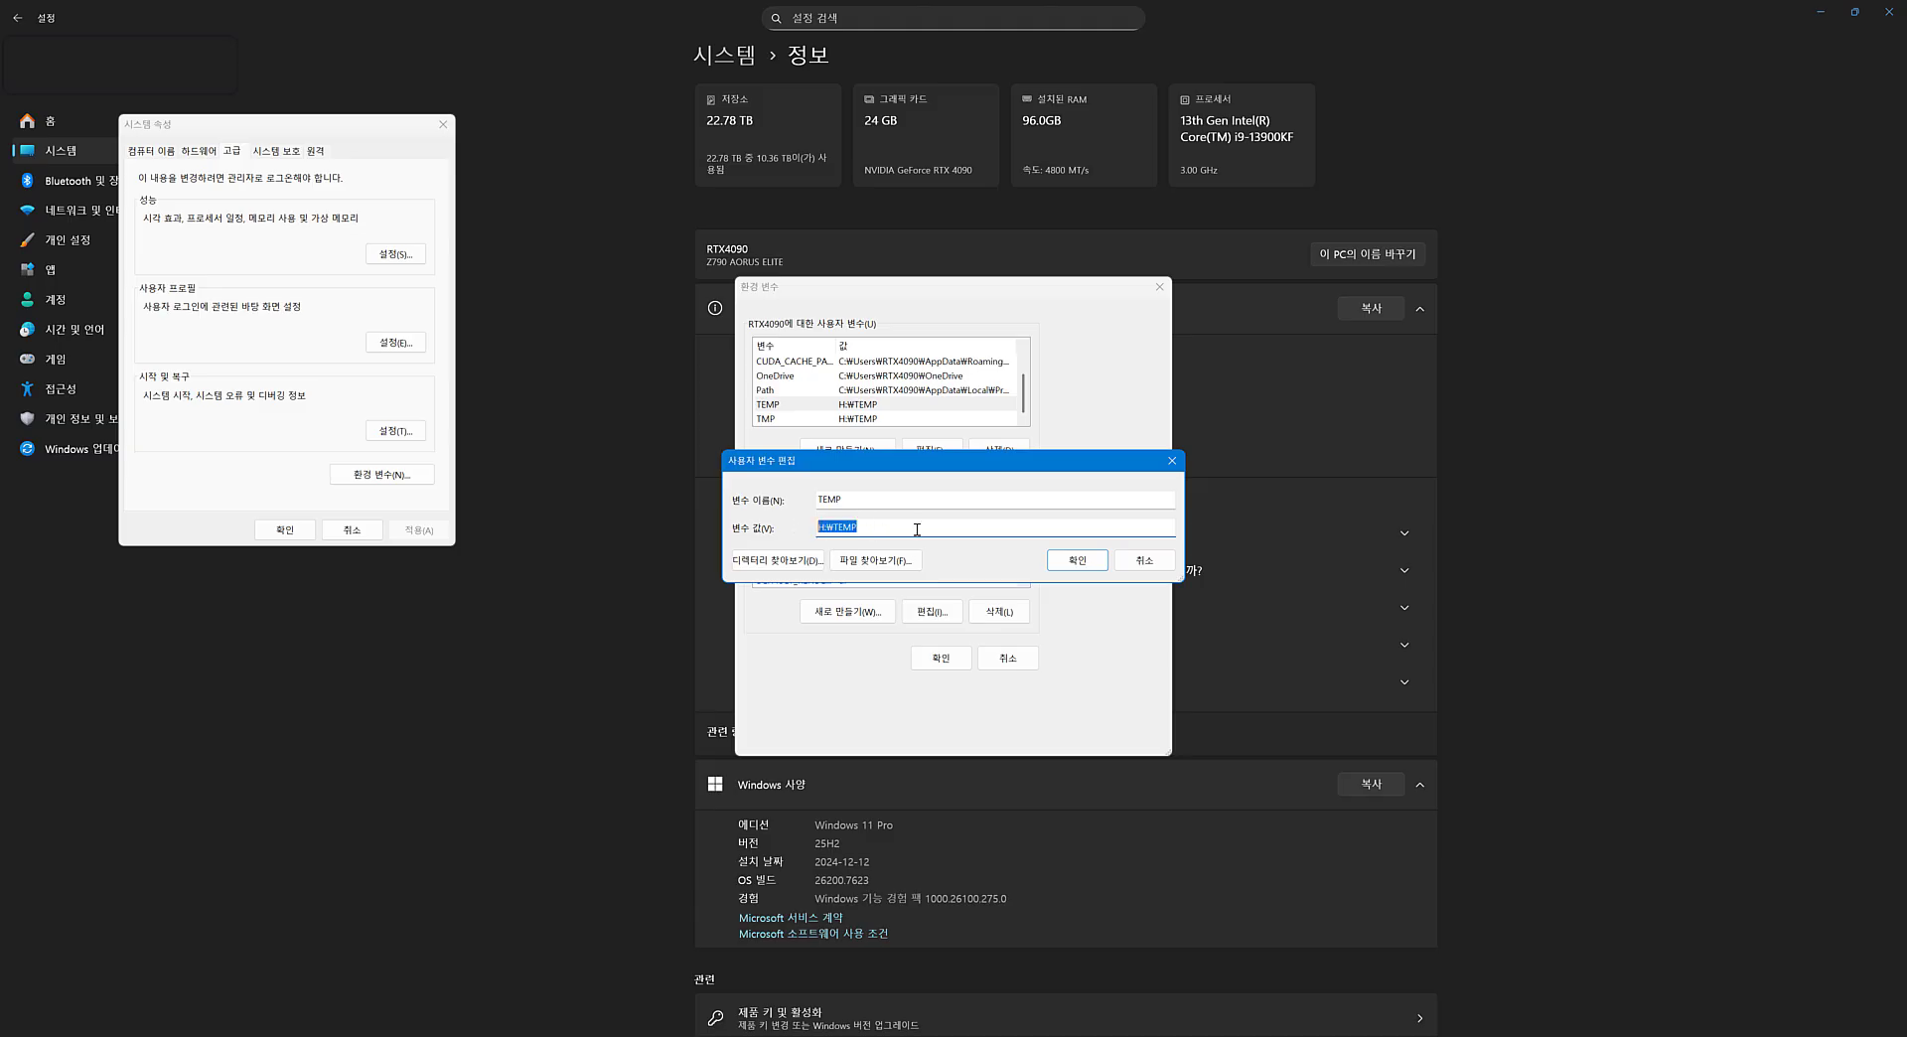
{"action": "left_click", "coordinate": [1145, 561]}
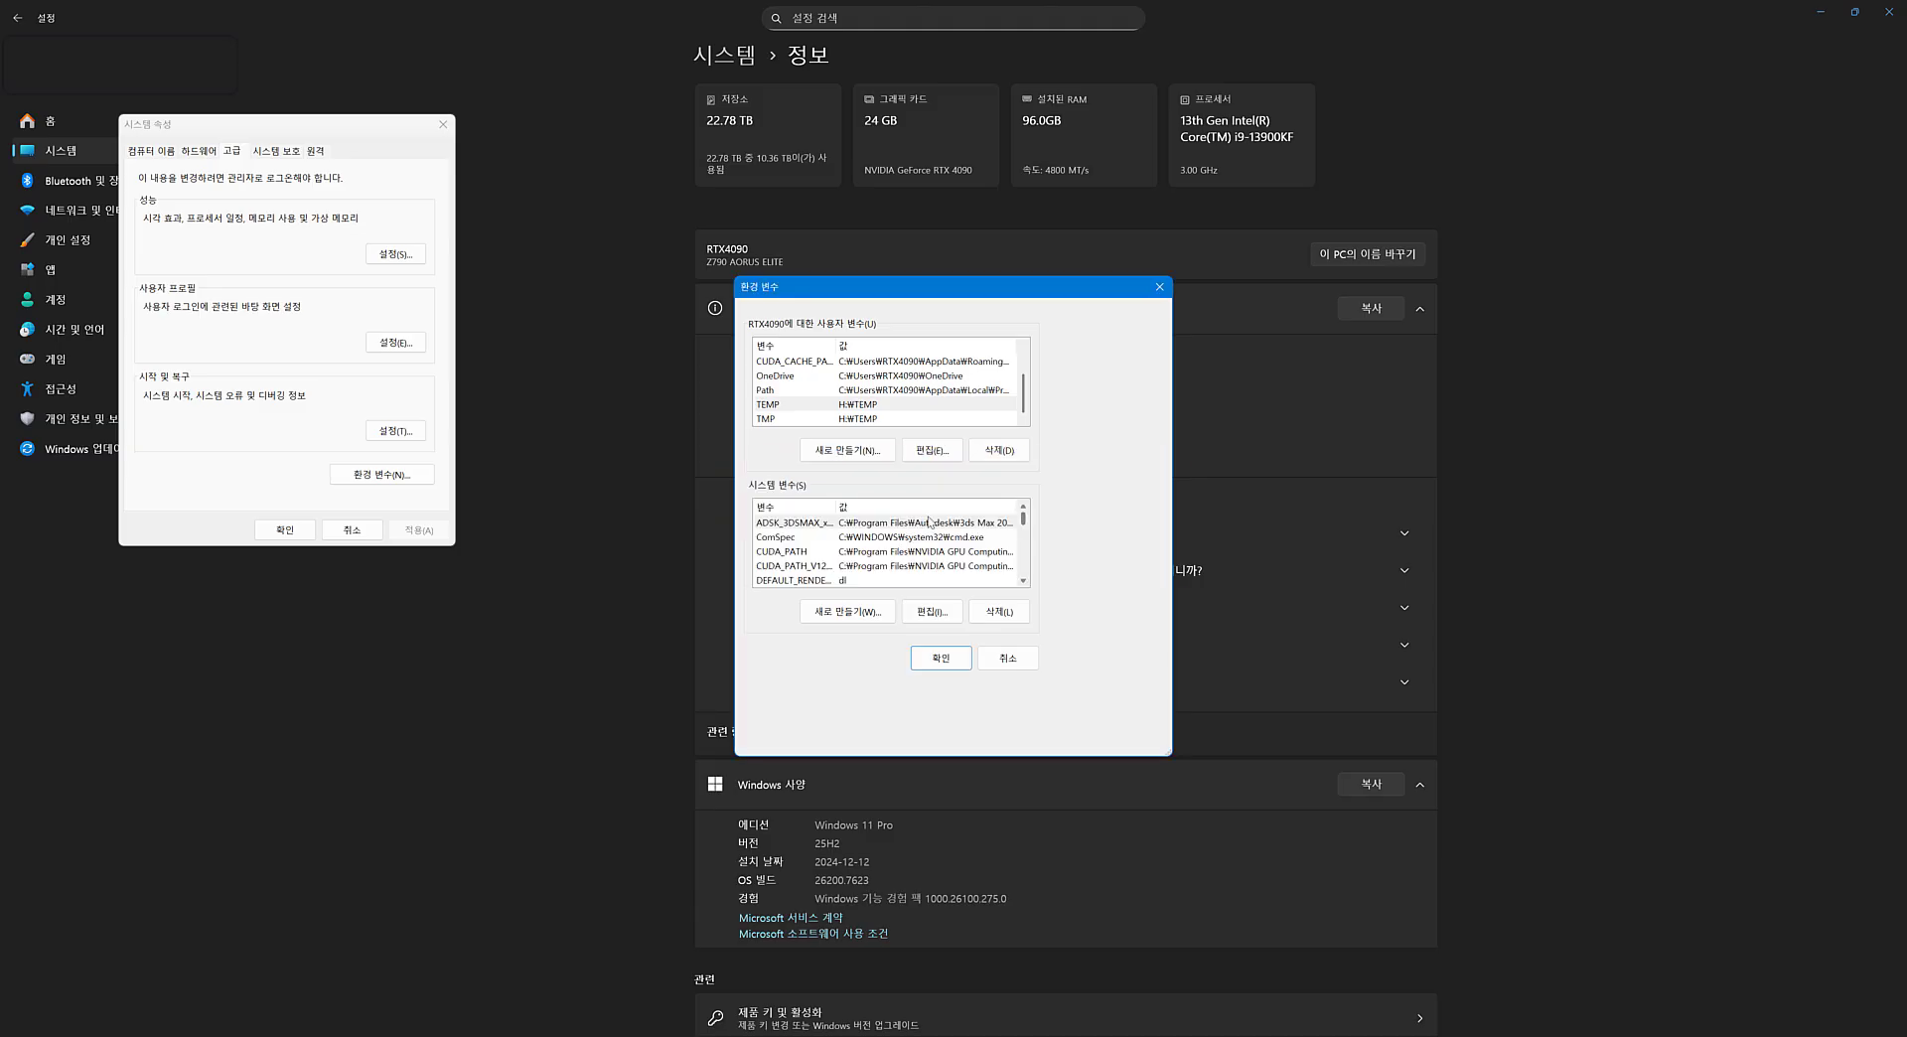
Check the TMP user variable's path, and close the system settings dialogs.
{"action": "double_click", "coordinate": [864, 419]}
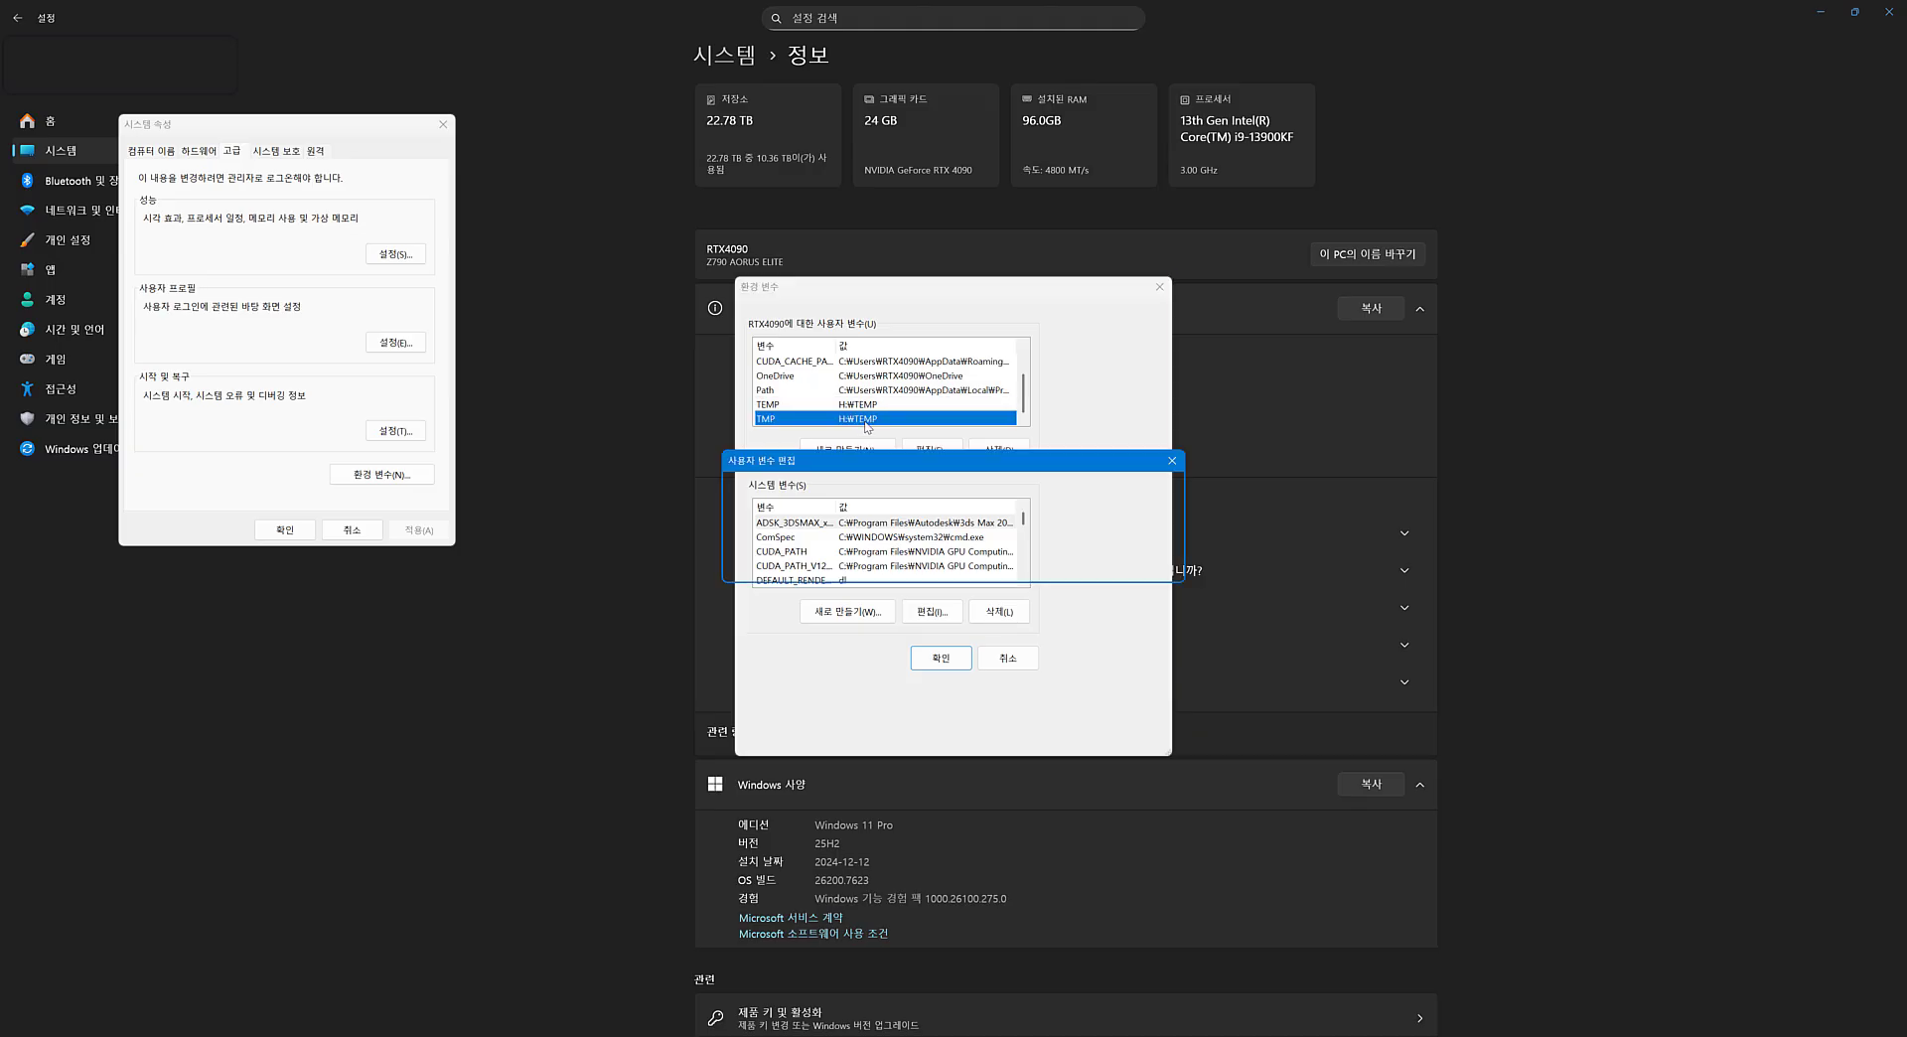
{"action": "left_click", "coordinate": [1076, 561]}
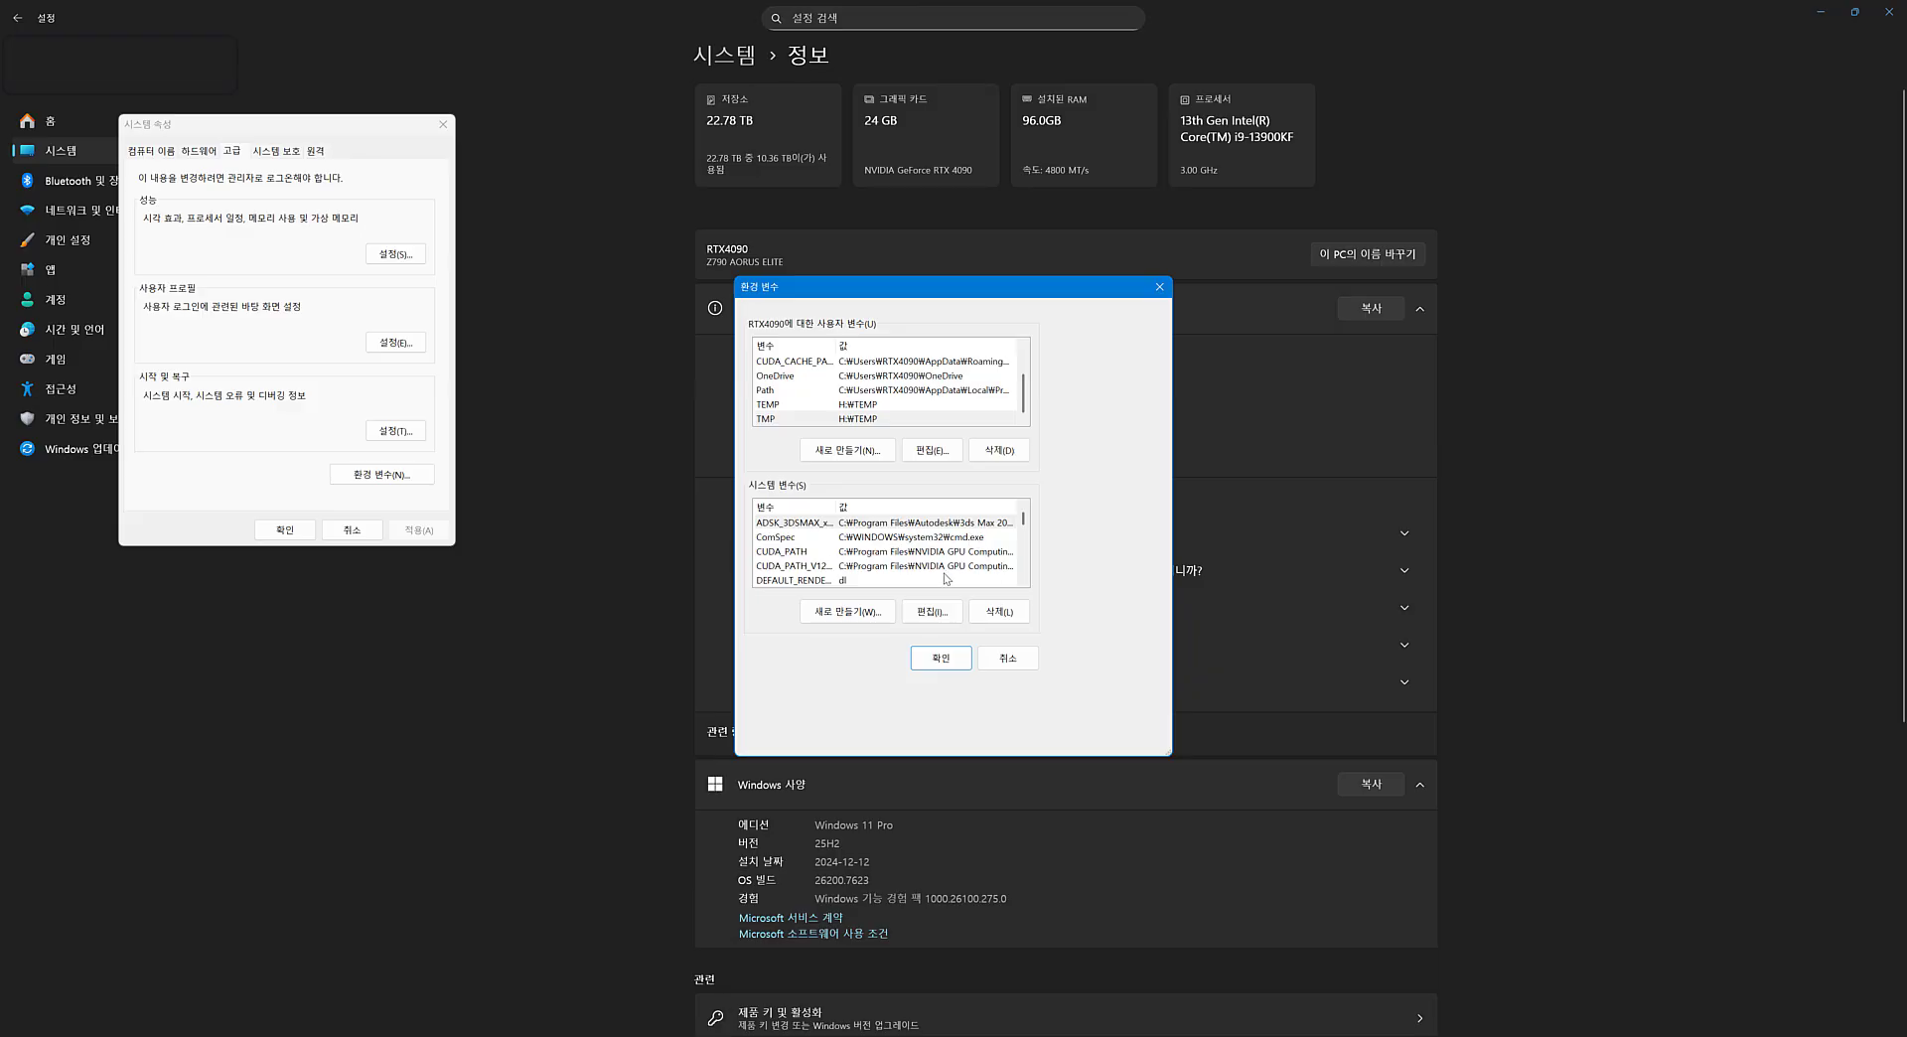
{"action": "left_click", "coordinate": [284, 530]}
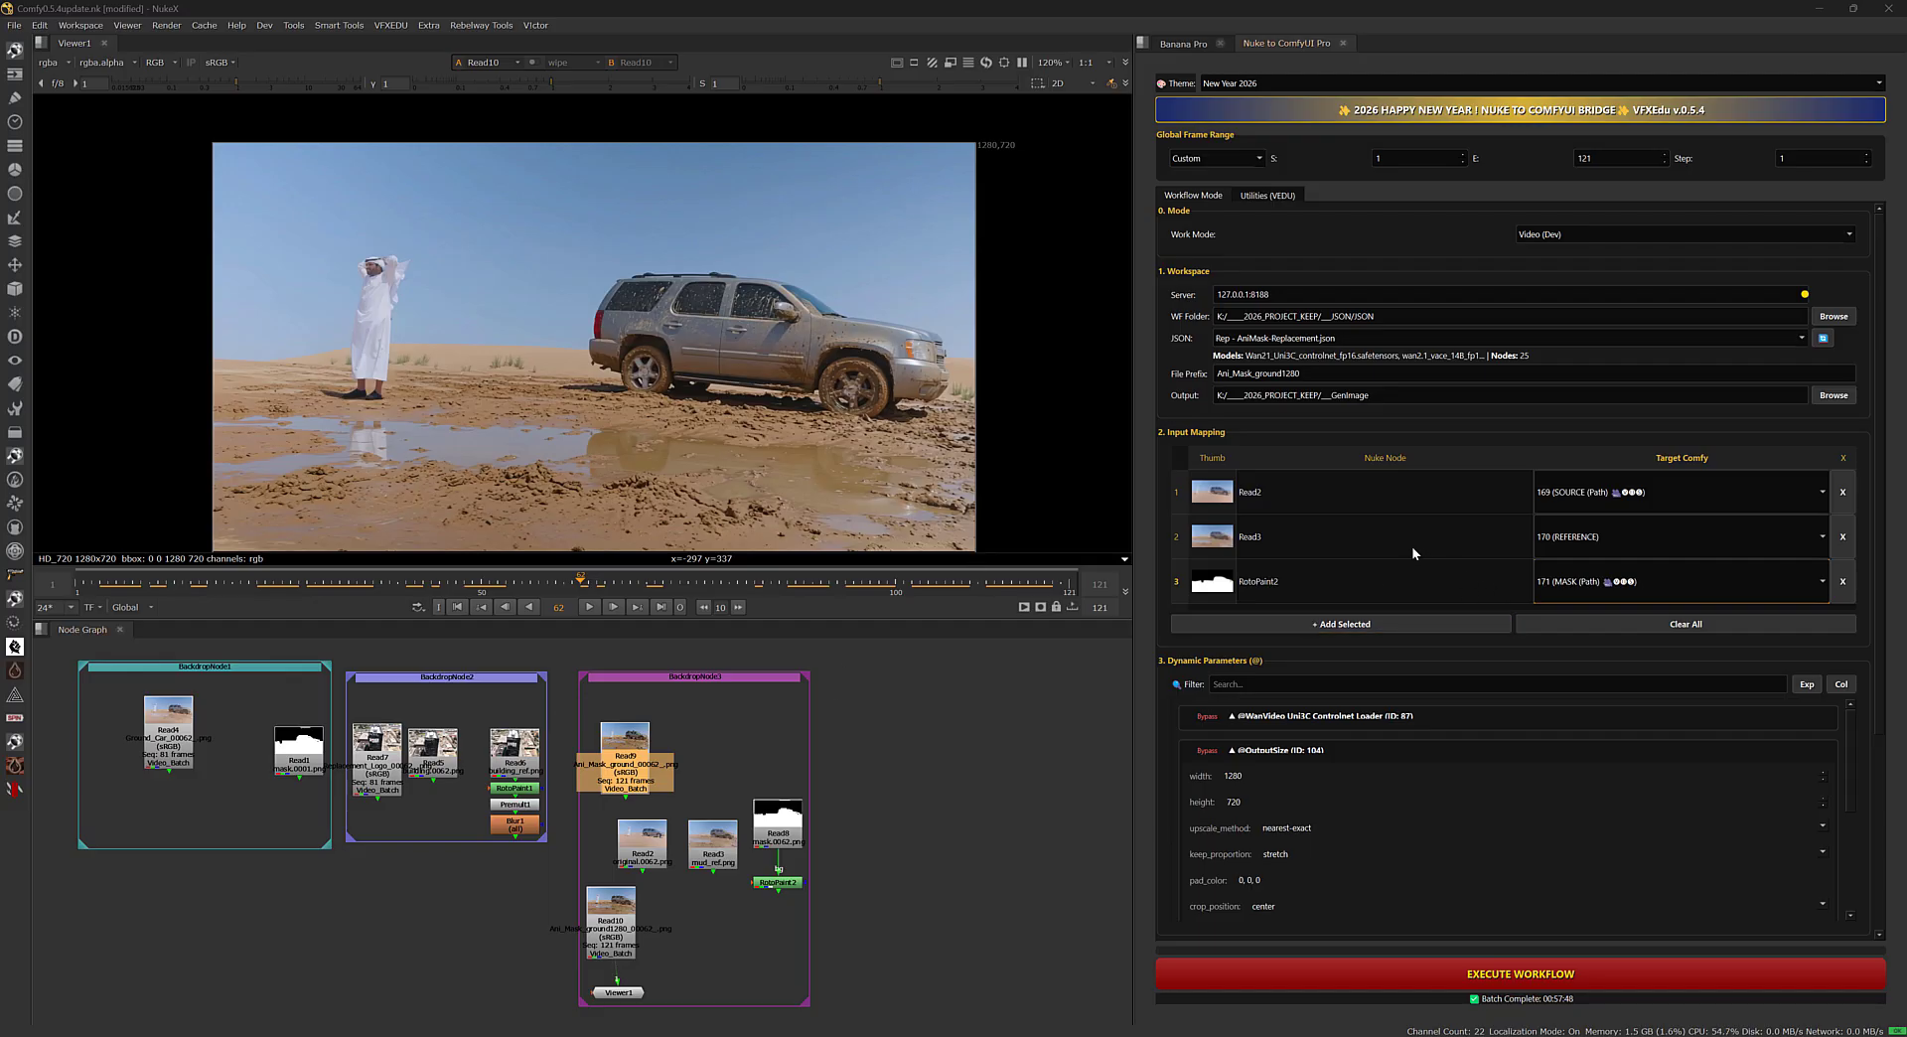
Show the bridge's VEDU utilities and look into the vedu_presets folder without selecting another folder.
{"action": "left_click", "coordinate": [1255, 196]}
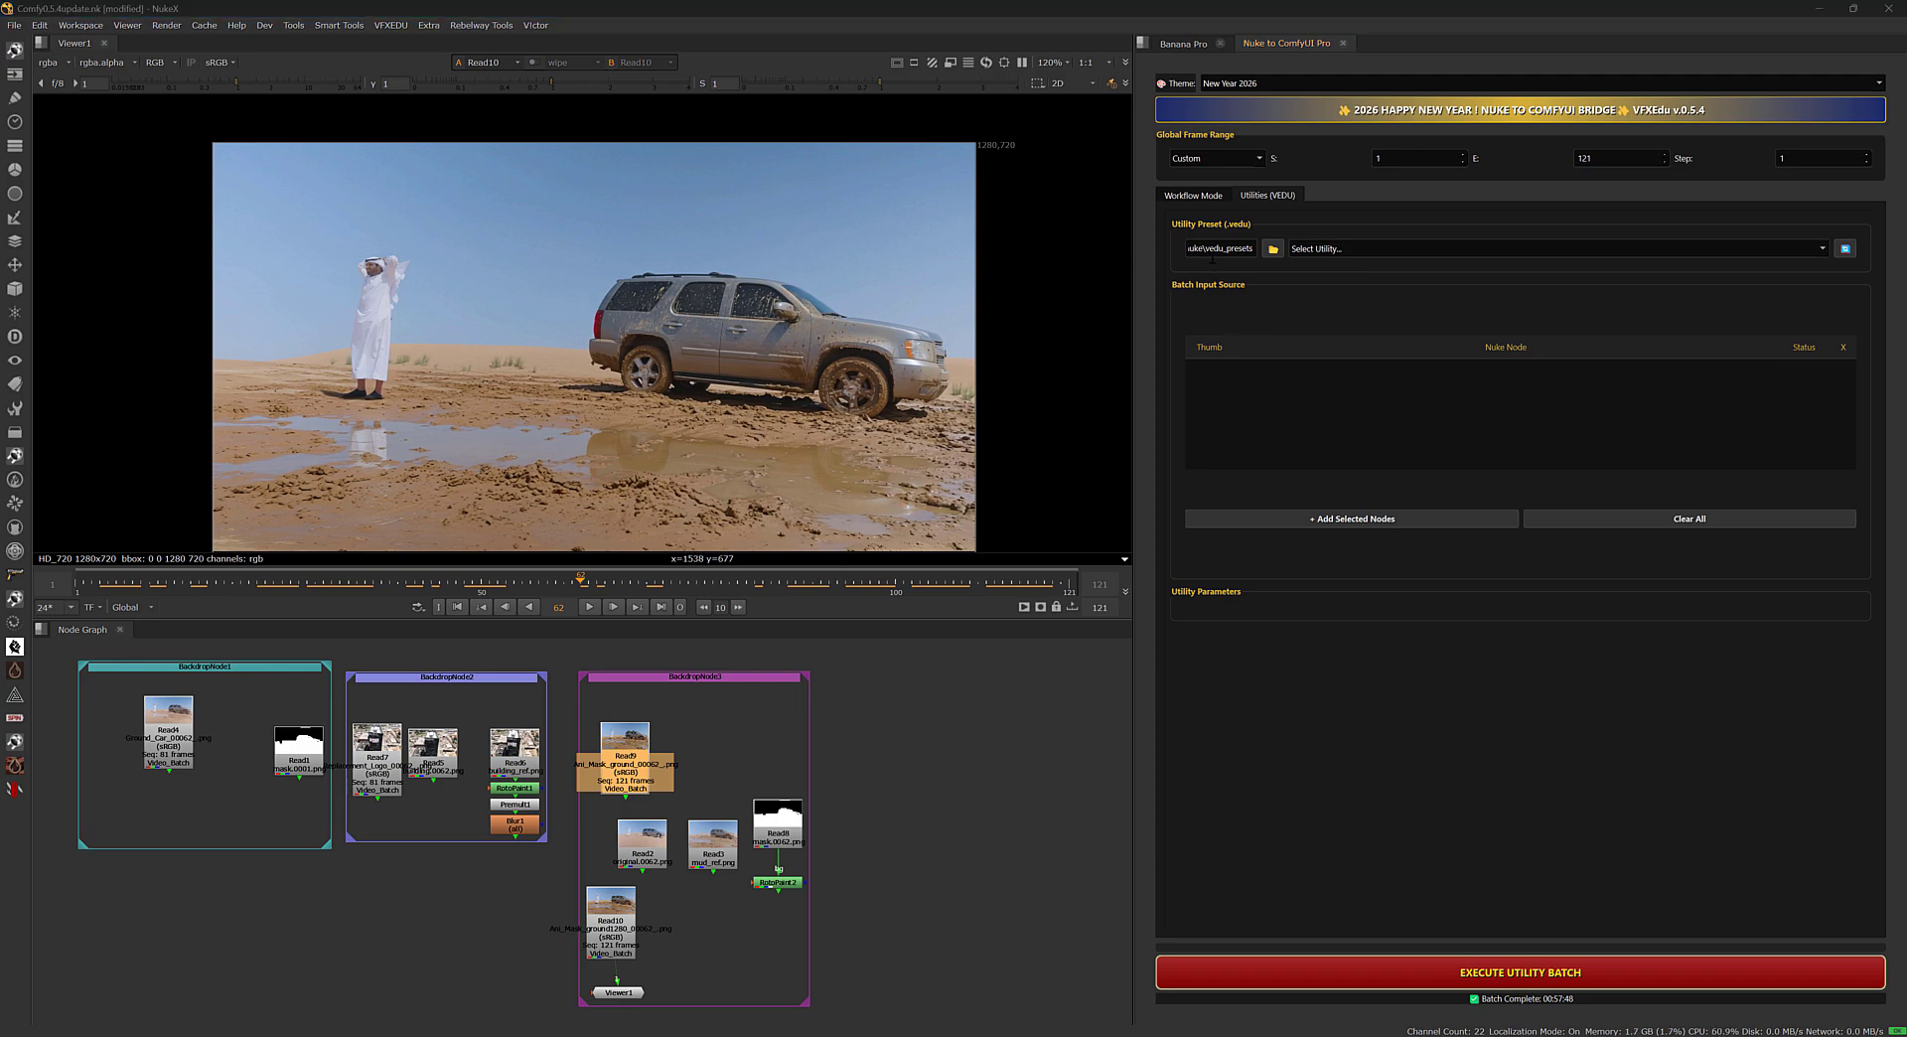
{"action": "left_click", "coordinate": [1272, 248]}
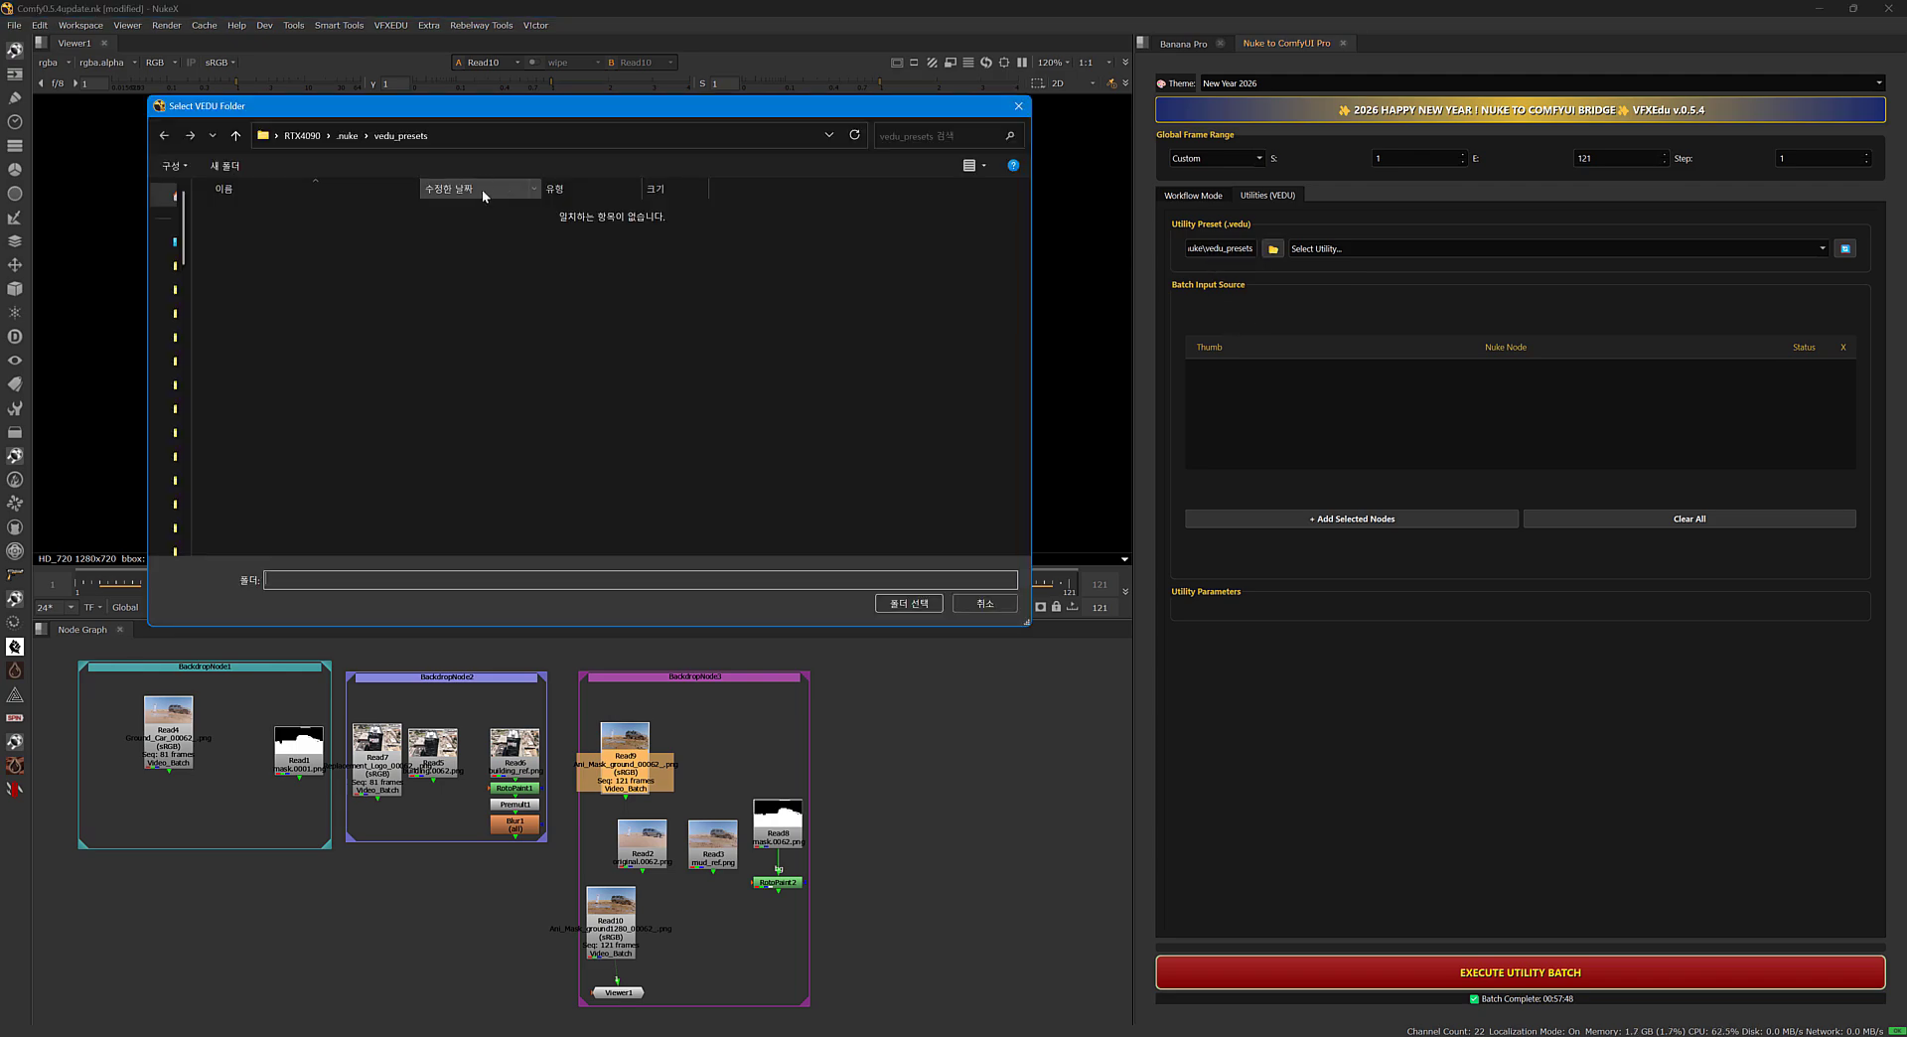
{"action": "left_click", "coordinate": [987, 602]}
Look over the available VEDU utility presets without choosing one.
{"action": "left_click", "coordinate": [1375, 248]}
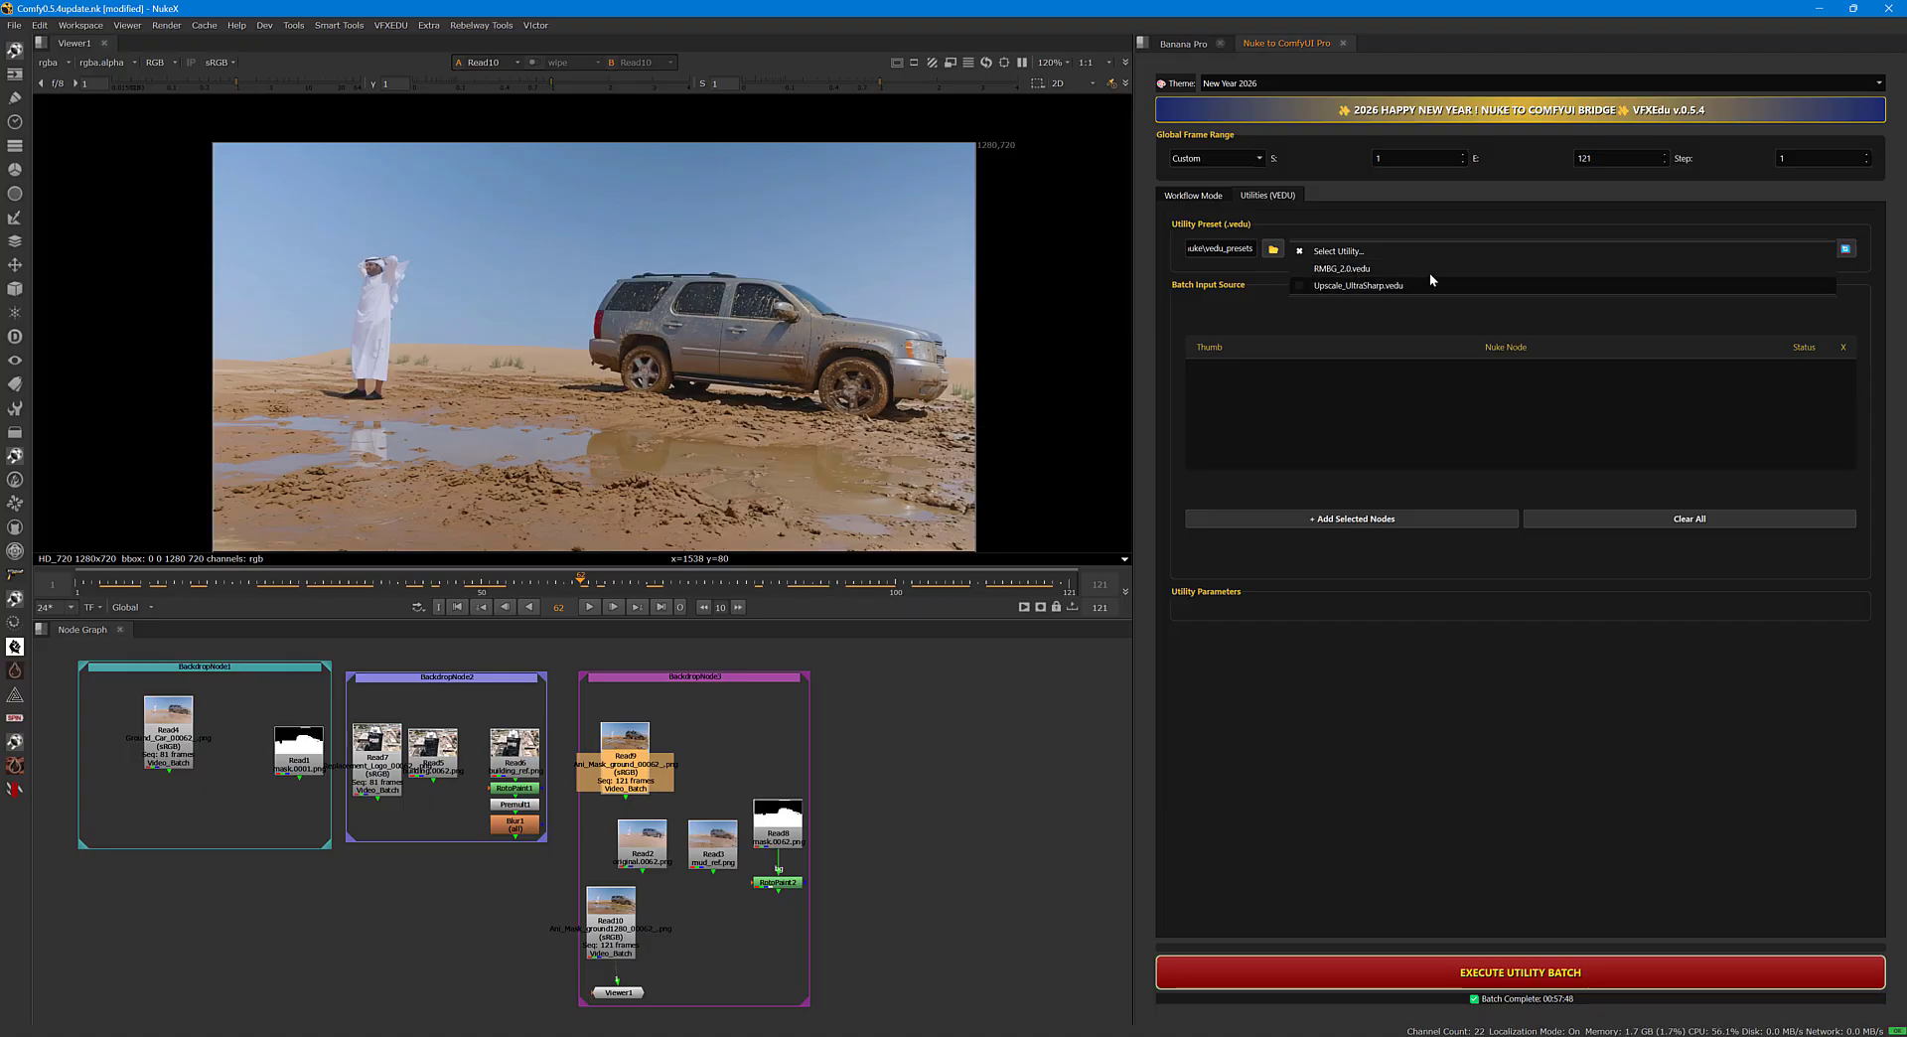
{"action": "left_click", "coordinate": [1444, 231]}
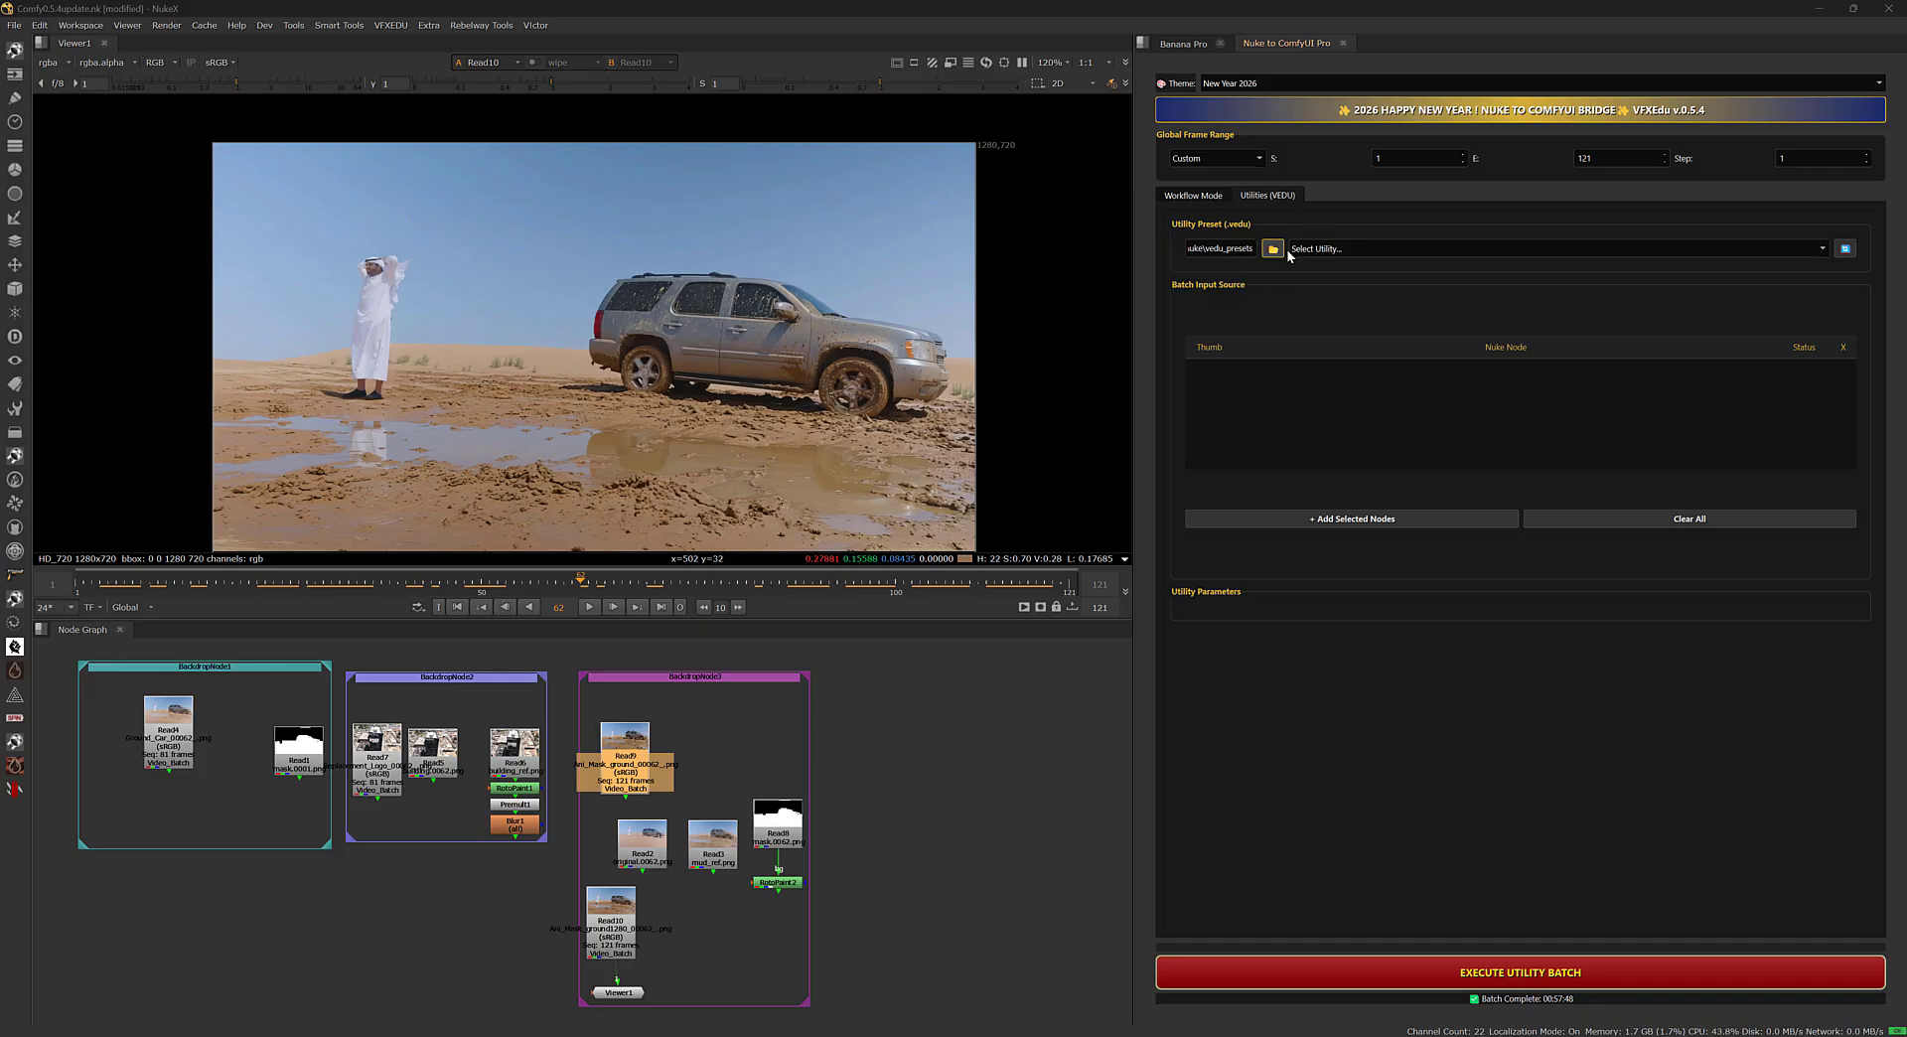
{"action": "left_click", "coordinate": [1410, 251]}
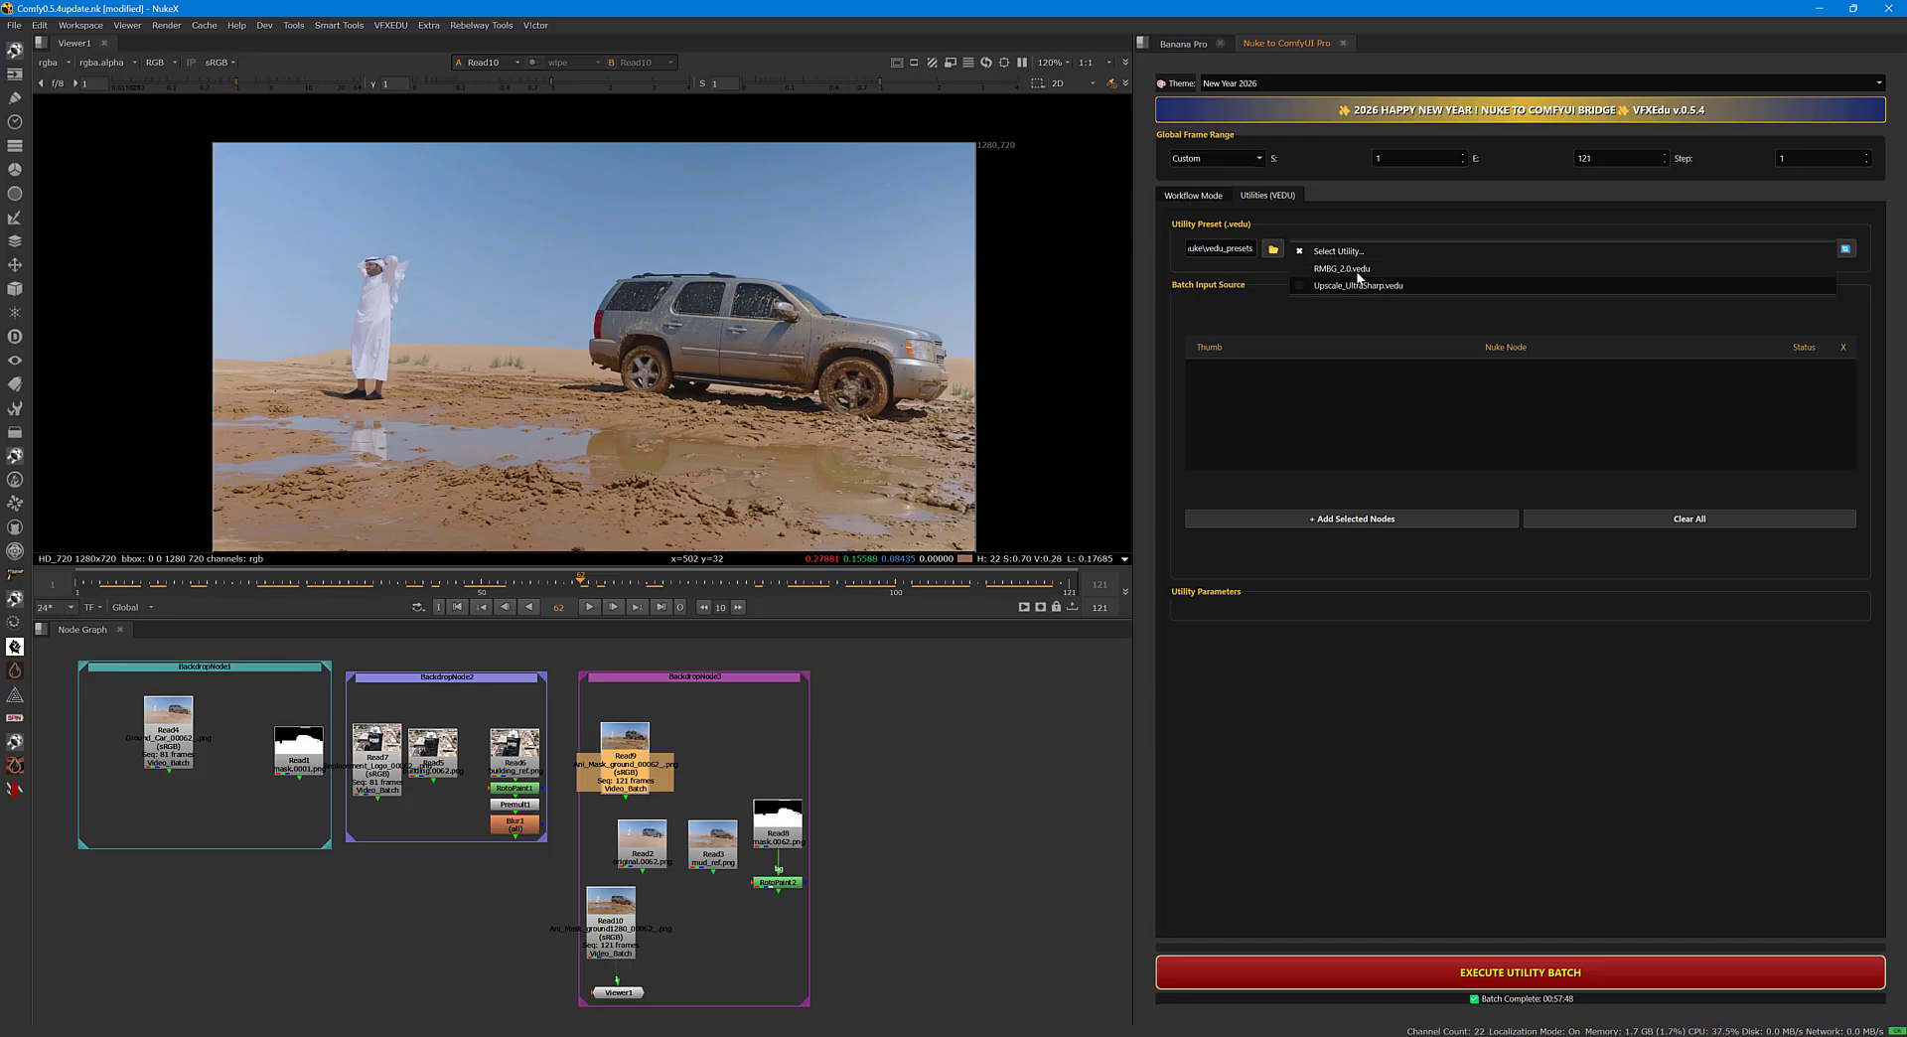
{"action": "left_click", "coordinate": [1374, 214]}
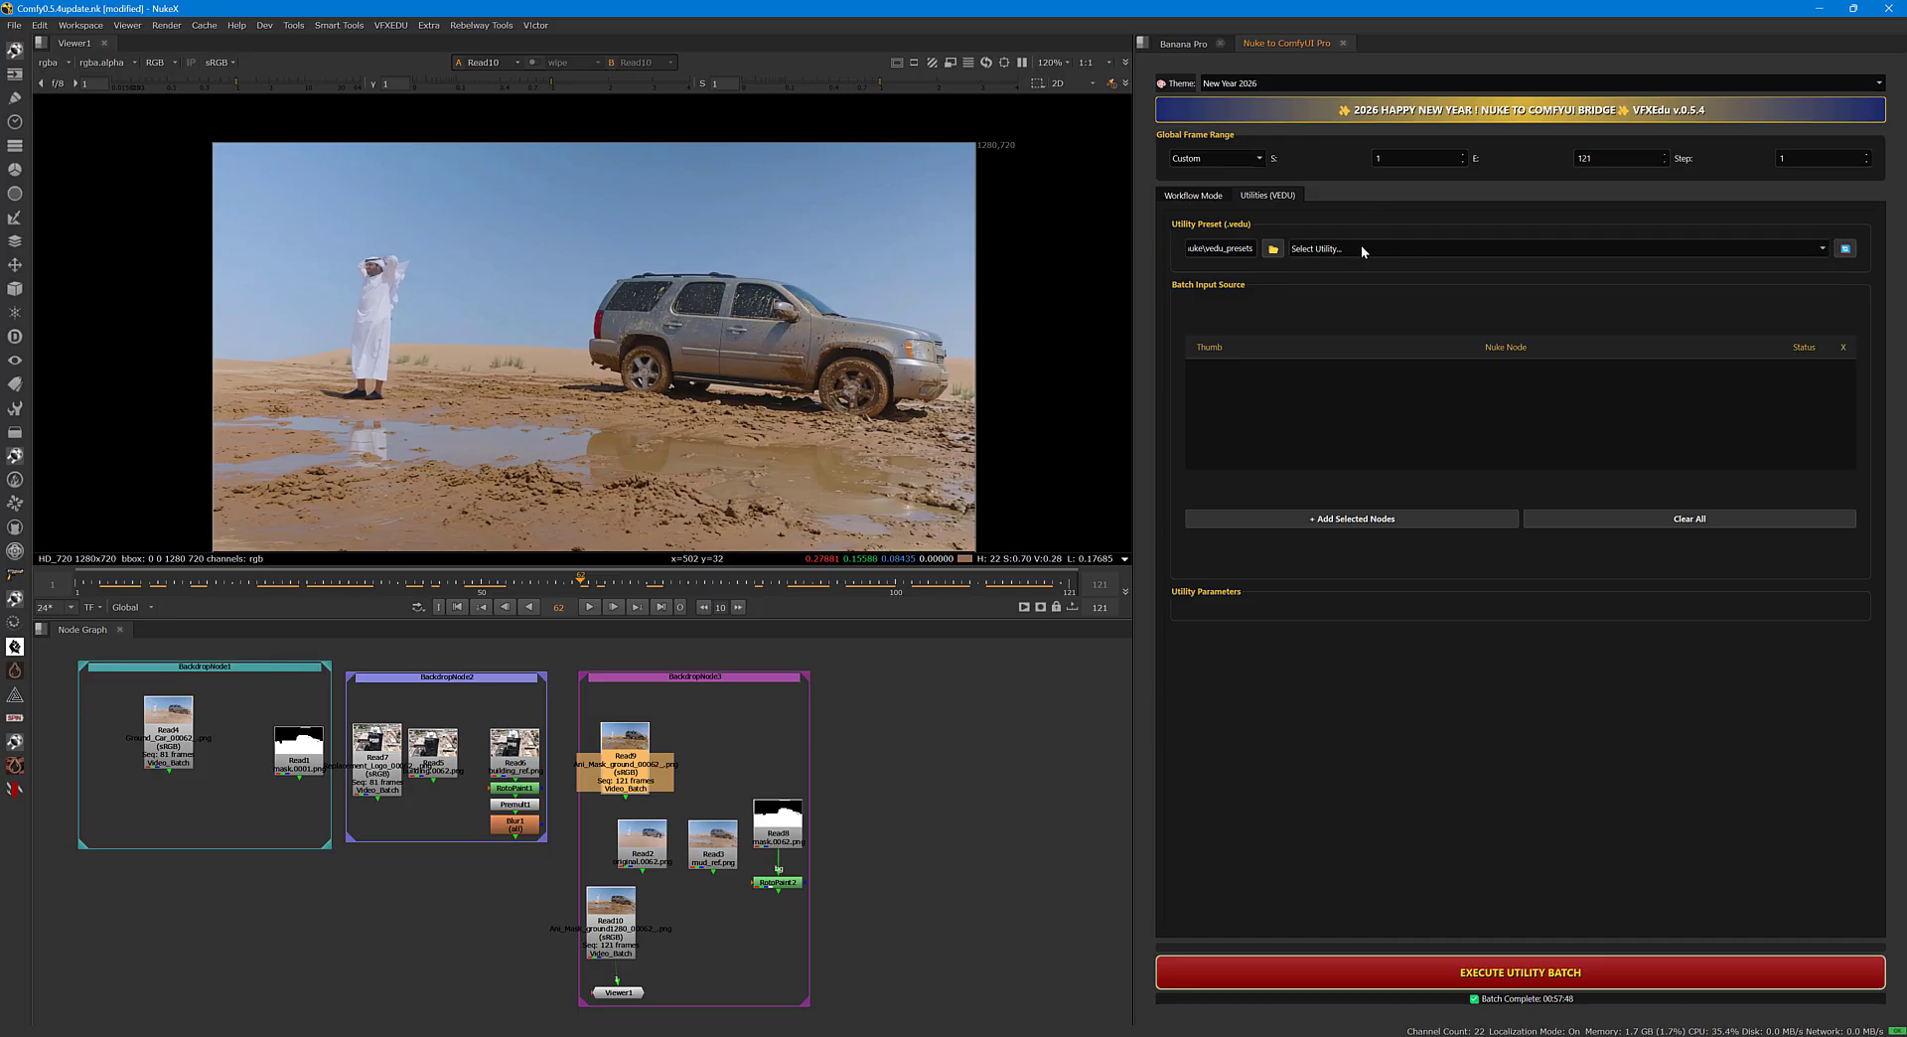